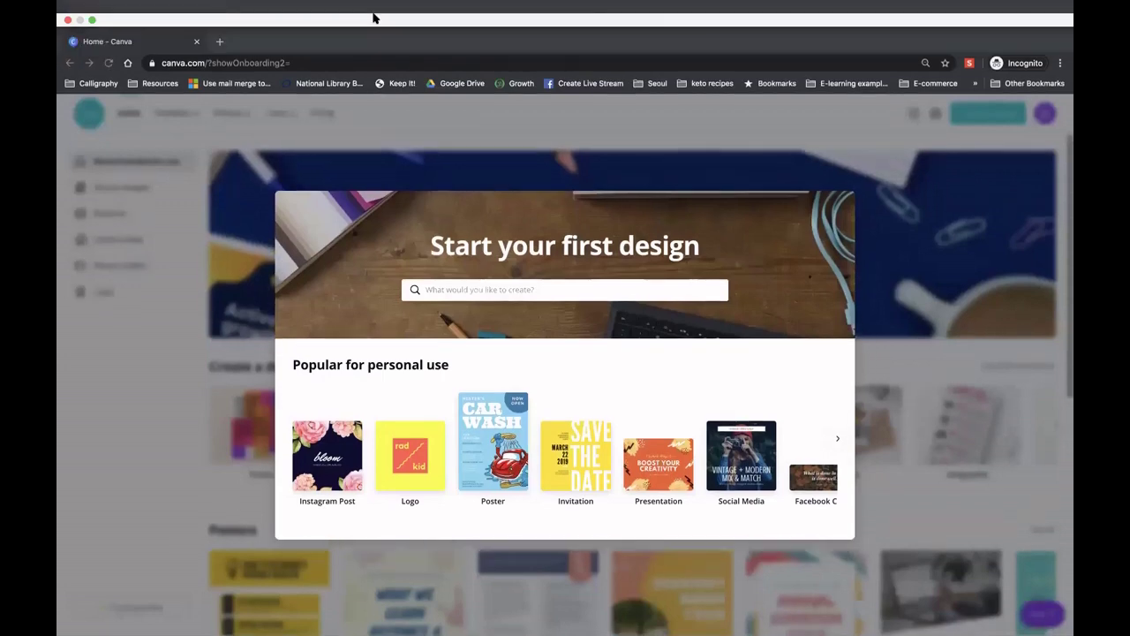
# Go fullscreen, open a blank Instagram Post design, then return to the Canva home page
pyautogui.press('ctrl+super+f')
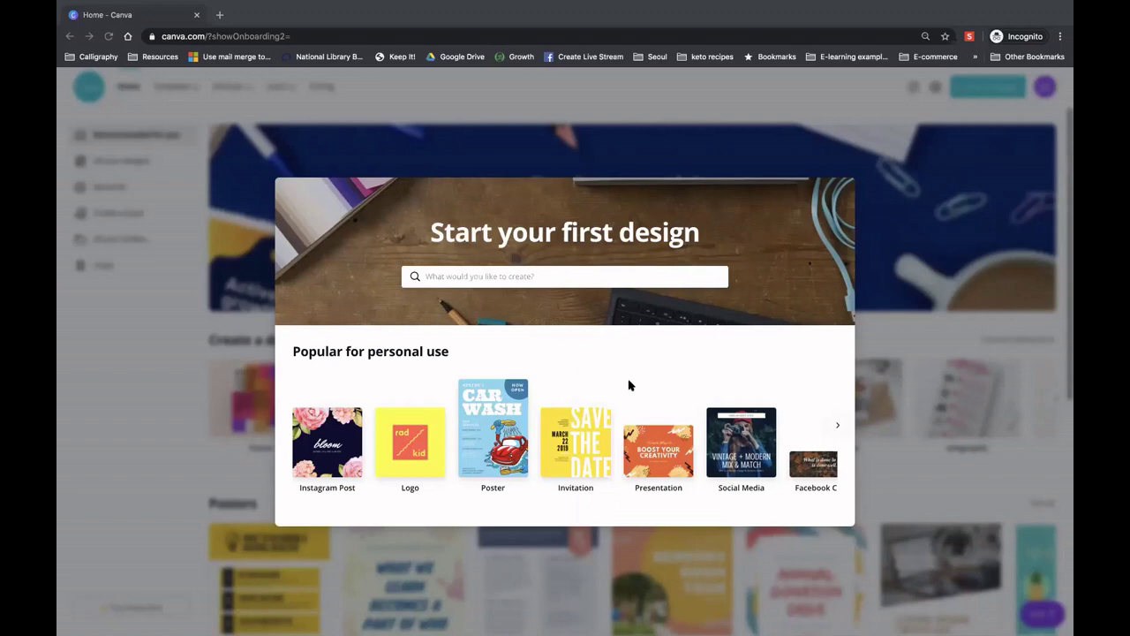
pyautogui.click(840, 430)
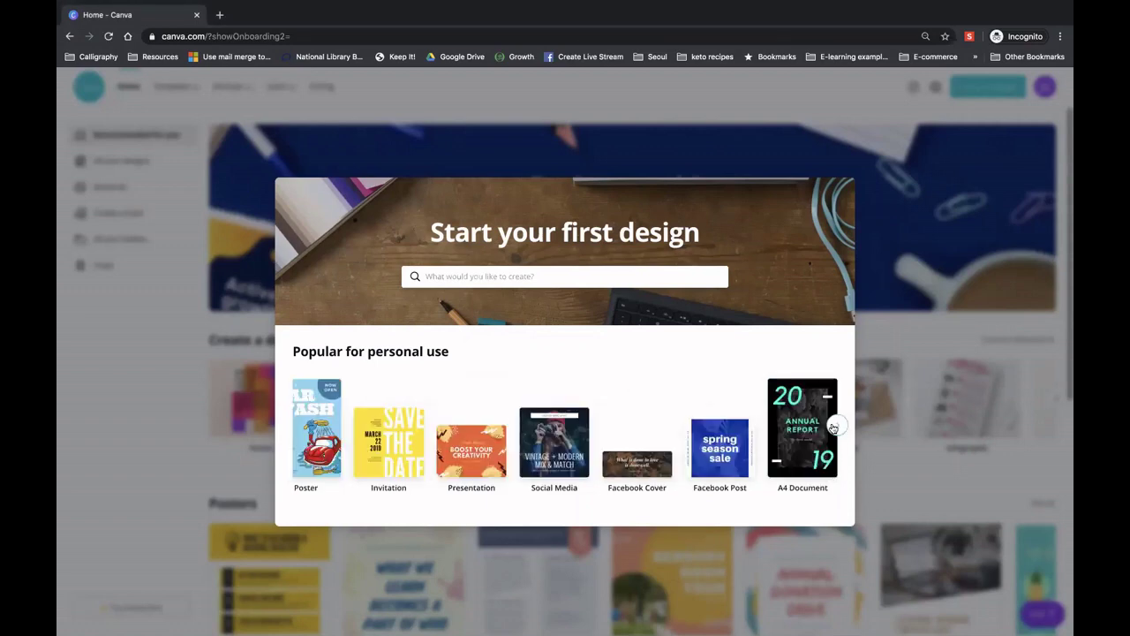
pyautogui.click(292, 427)
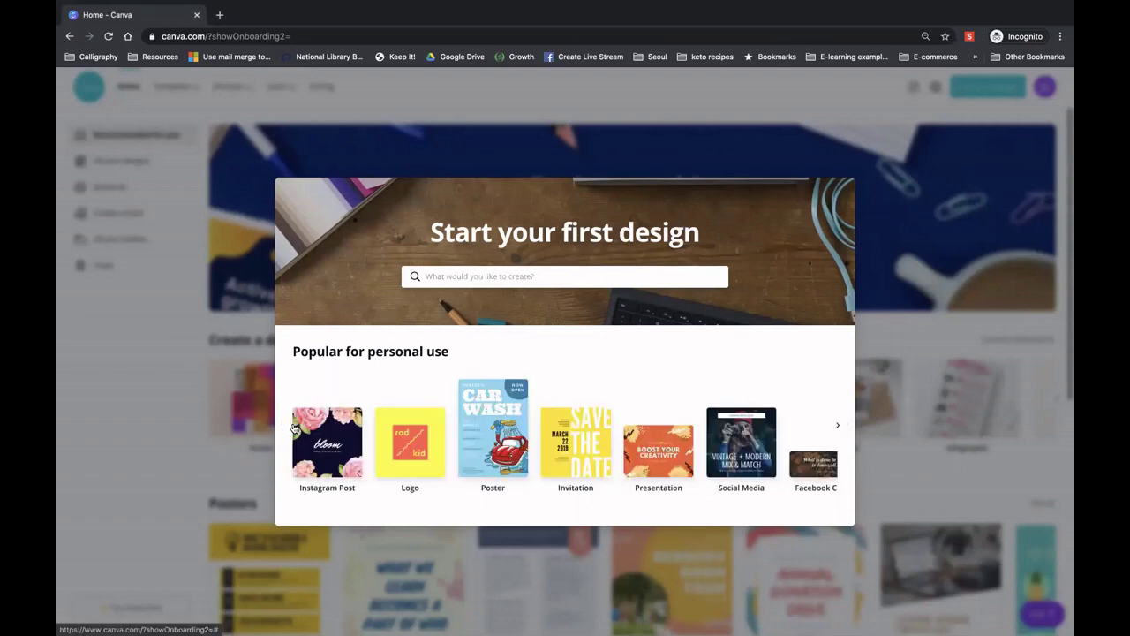
pyautogui.click(327, 442)
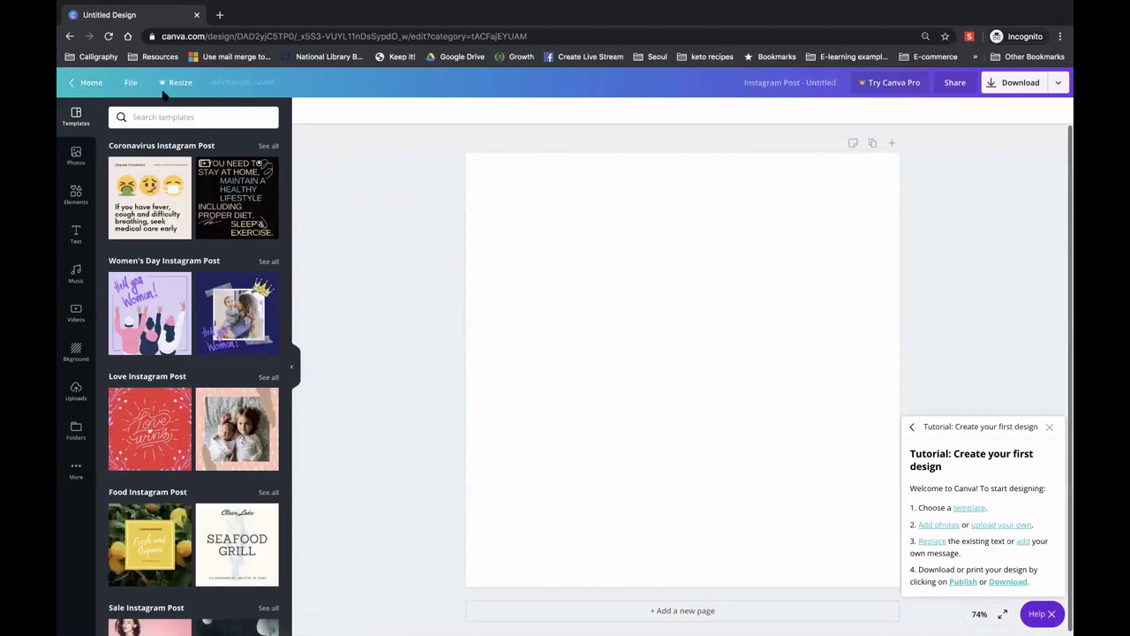
pyautogui.click(92, 82)
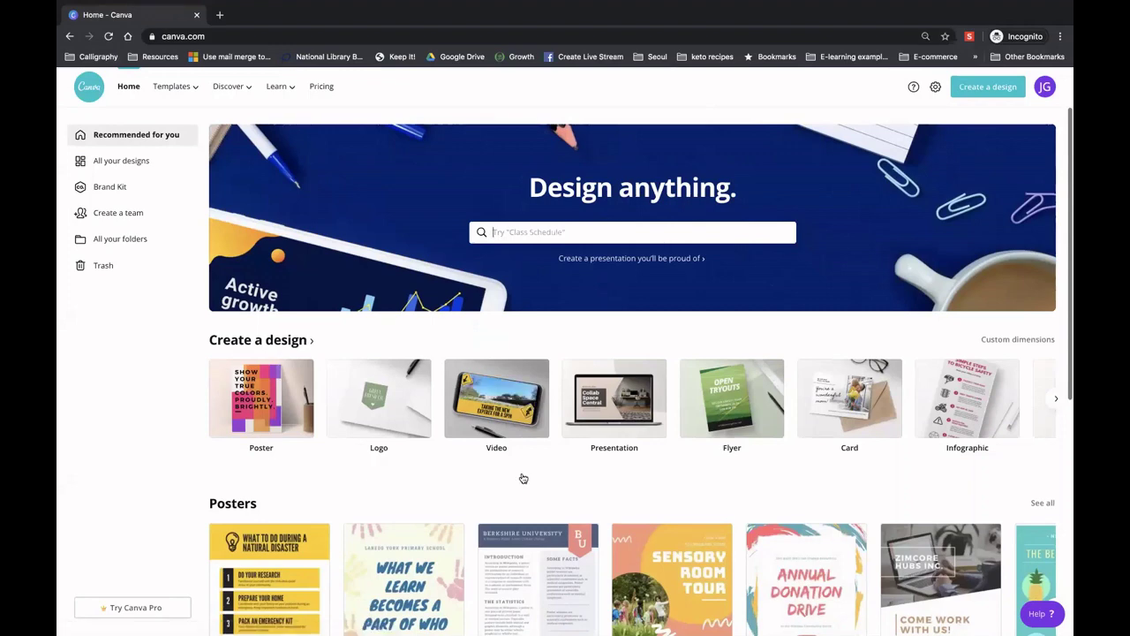
# Try adding a brand logo in Brand Kit and accept the 30-day Canva Pro trial offer
pyautogui.scroll(-2, 524, 479)
pyautogui.scroll(2, 391, 424)
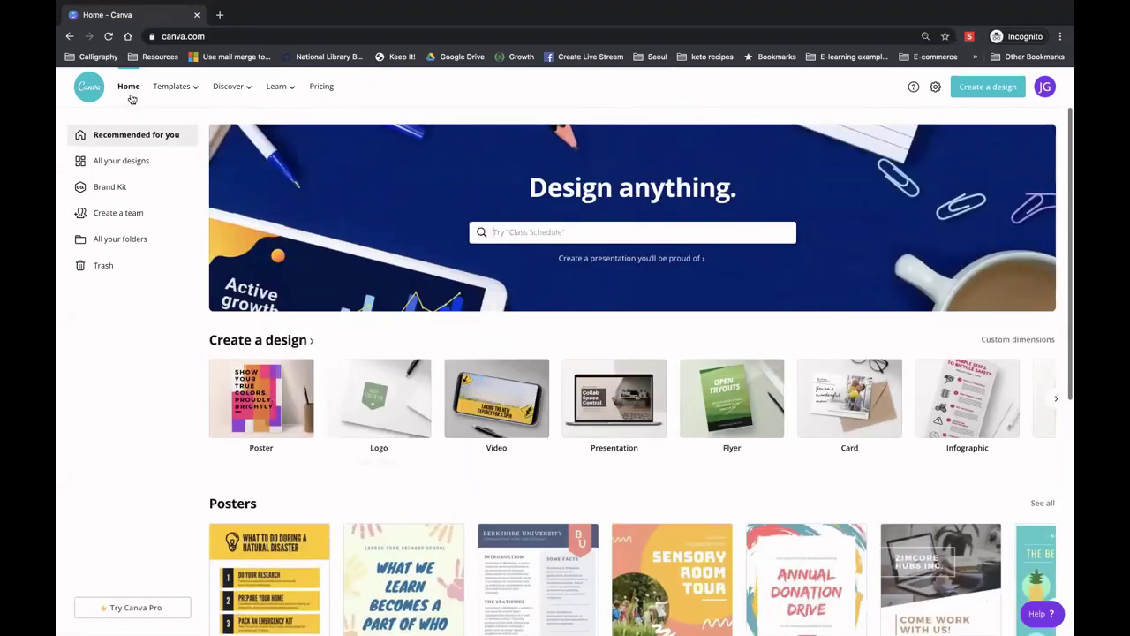
pyautogui.click(113, 188)
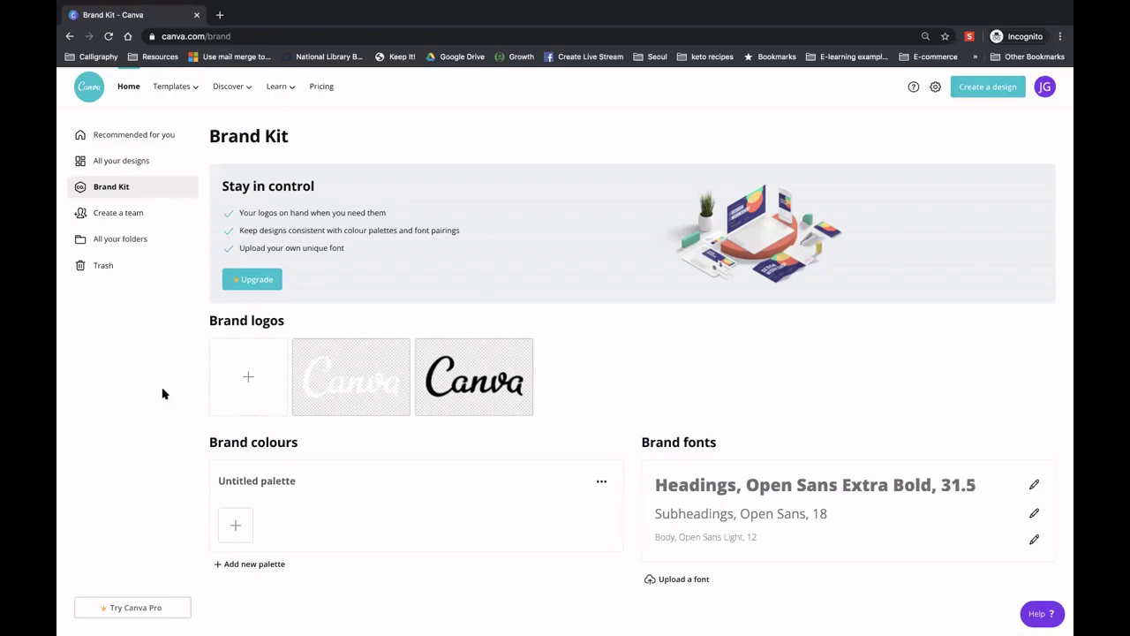
pyautogui.click(248, 379)
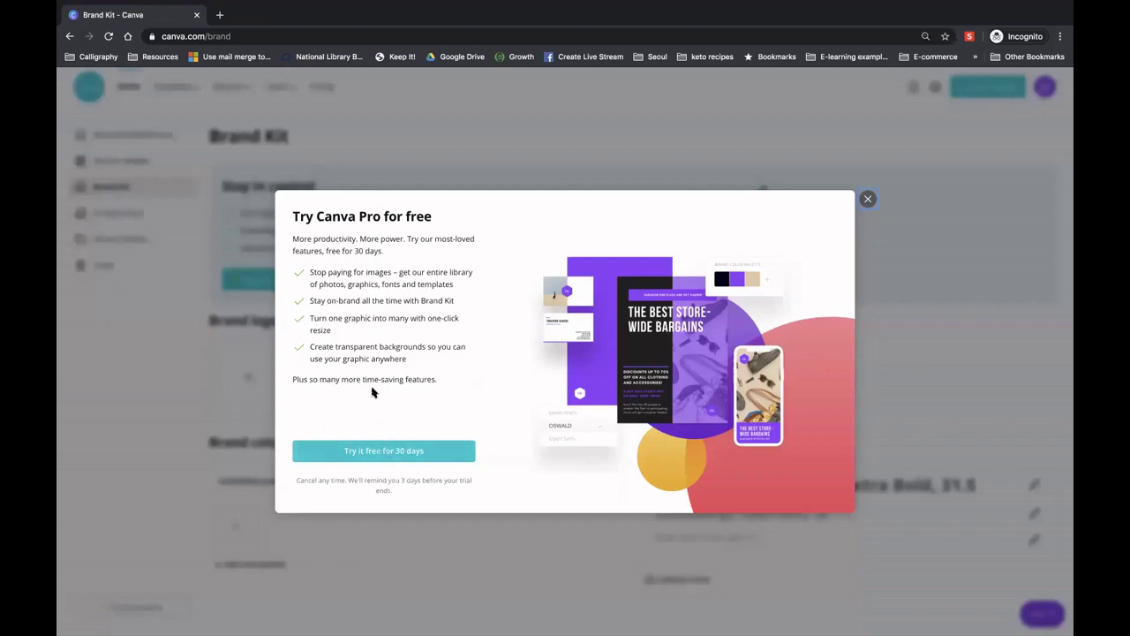
pyautogui.click(384, 451)
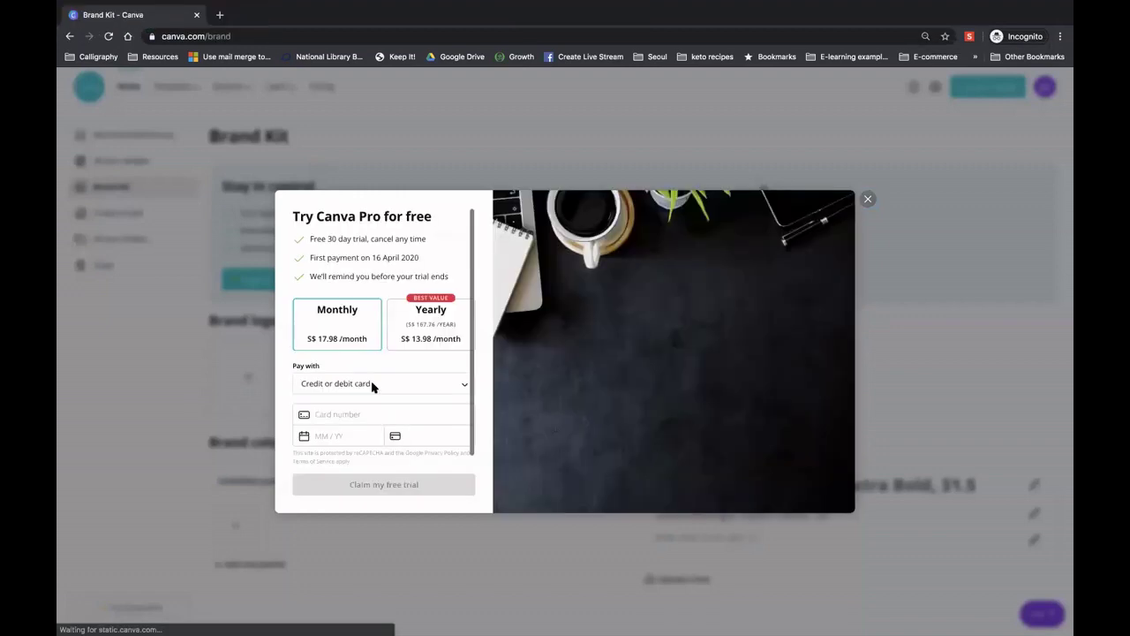
# Close the Canva Pro trial offer without subscribing and open the account menu
pyautogui.scroll(-1, 411, 371)
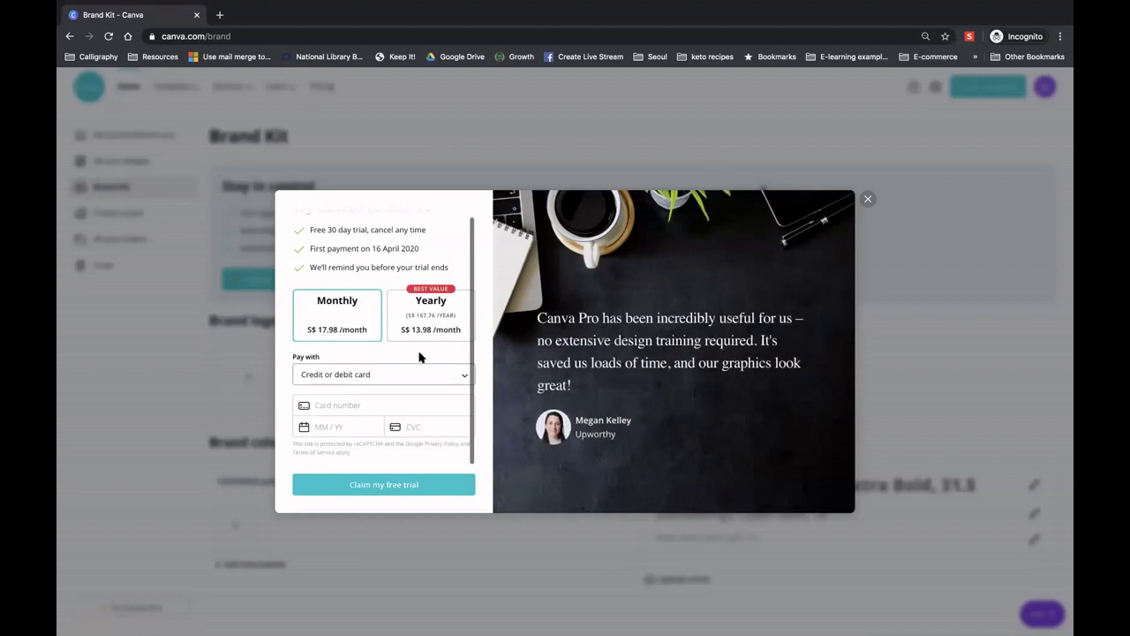
pyautogui.click(869, 203)
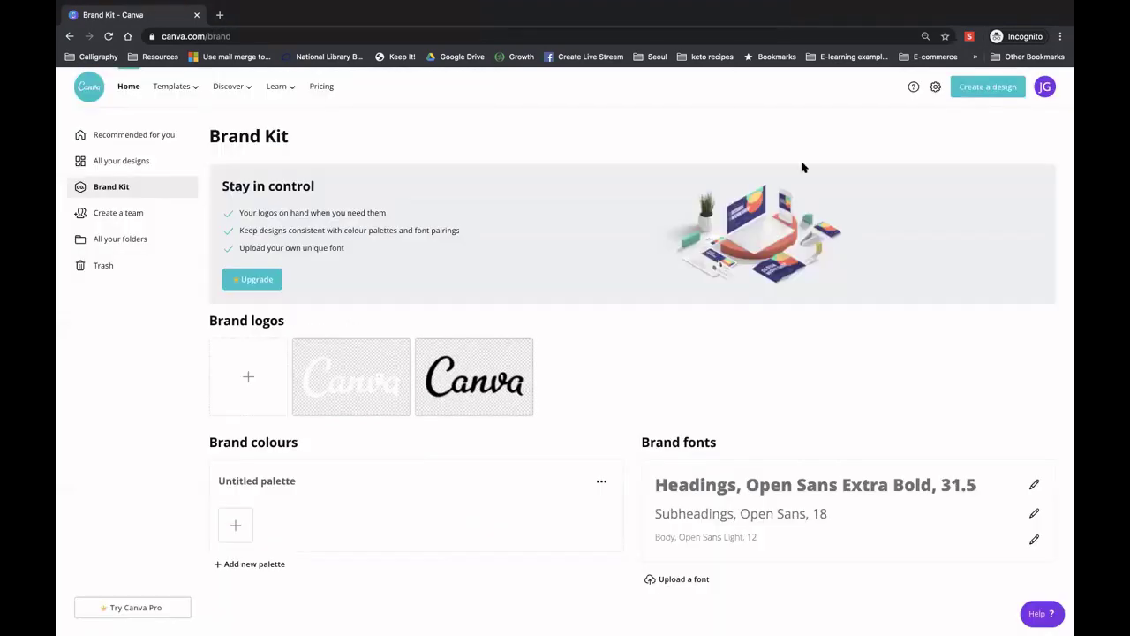
pyautogui.click(1049, 89)
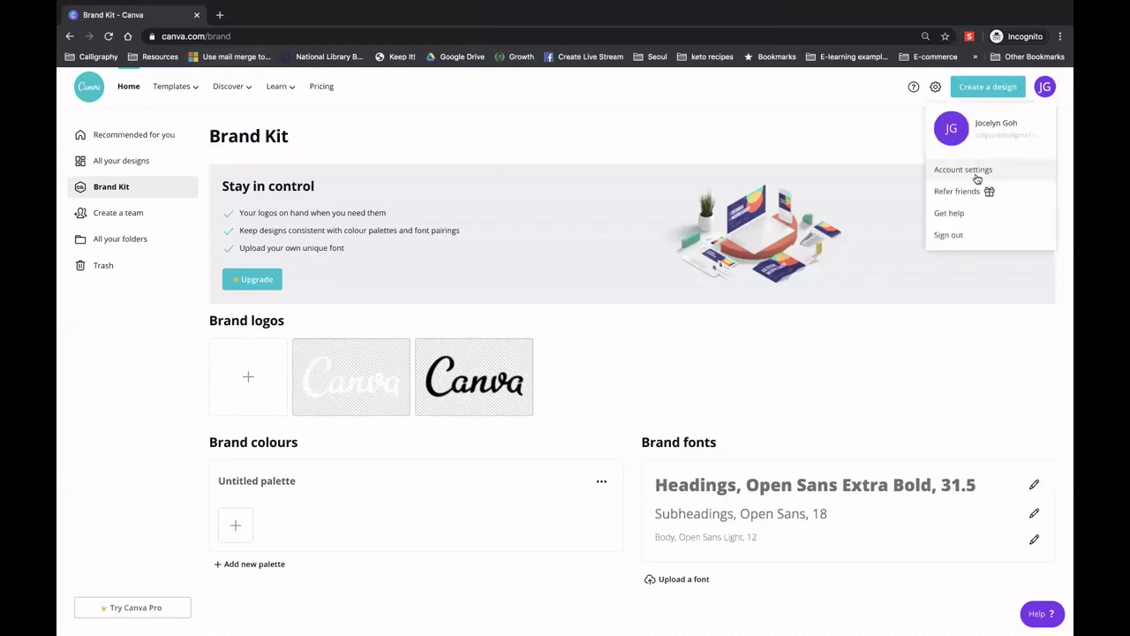
# Sign out, then enter a saved email address and the account password to log in
pyautogui.click(948, 235)
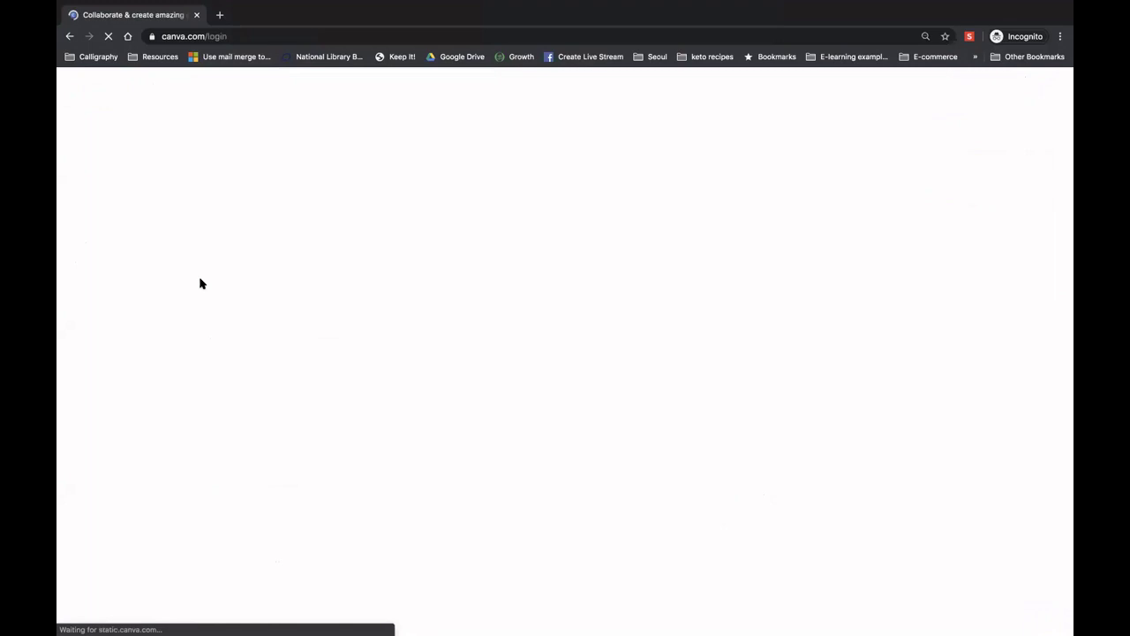
pyautogui.click(254, 307)
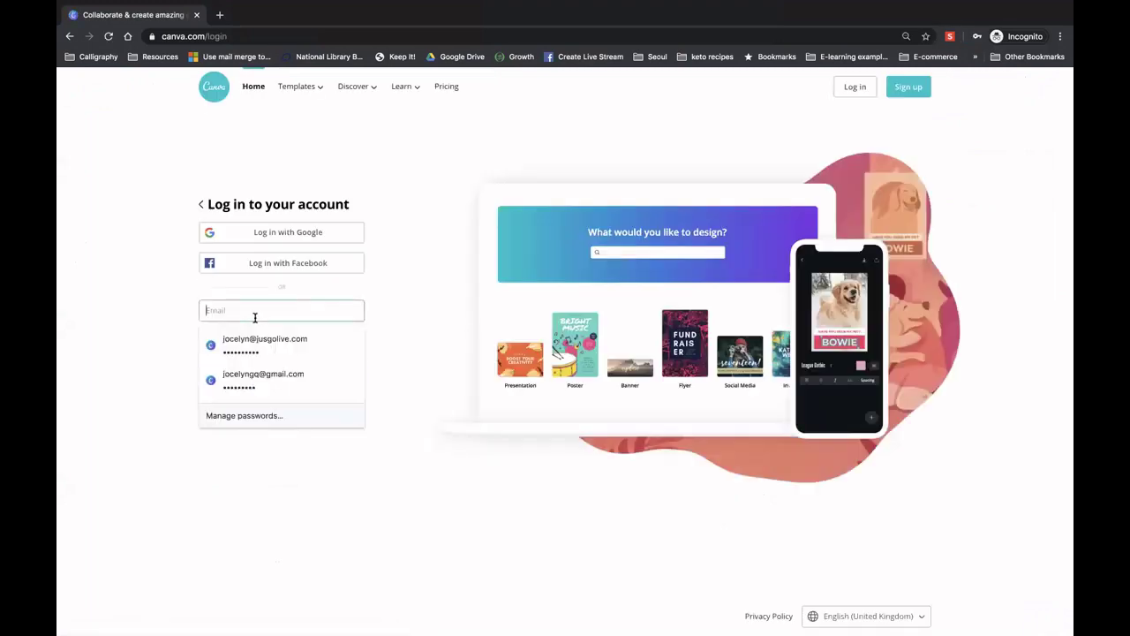
pyautogui.write('jusgooliv')
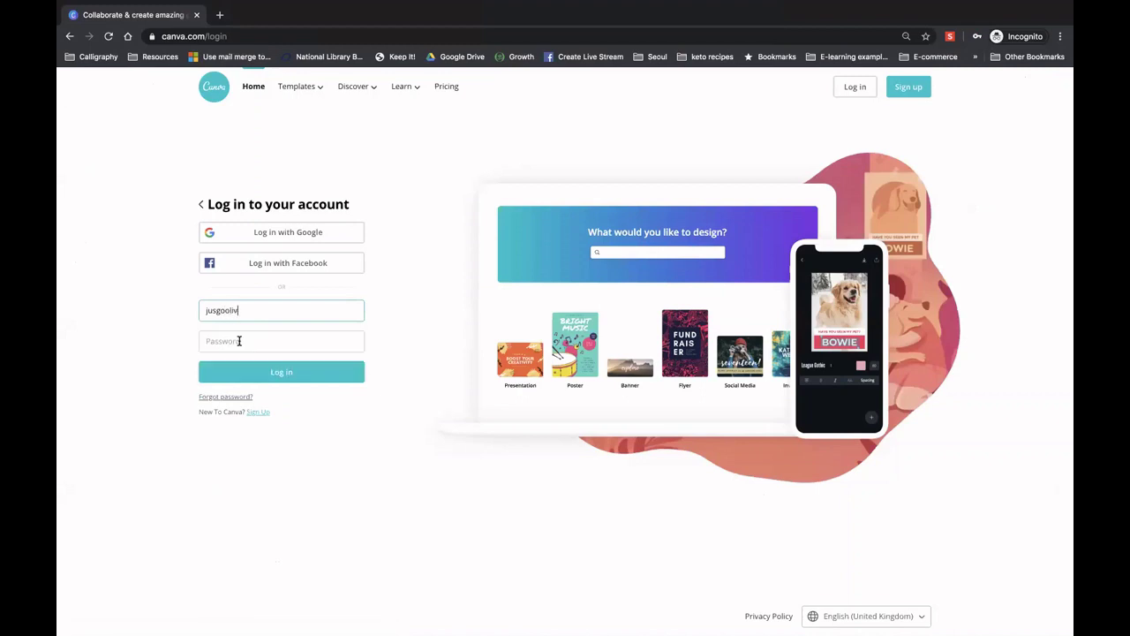
pyautogui.press('BackSpace')
pyautogui.press('BackSpace')
pyautogui.write('li')
pyautogui.press('BackSpace')
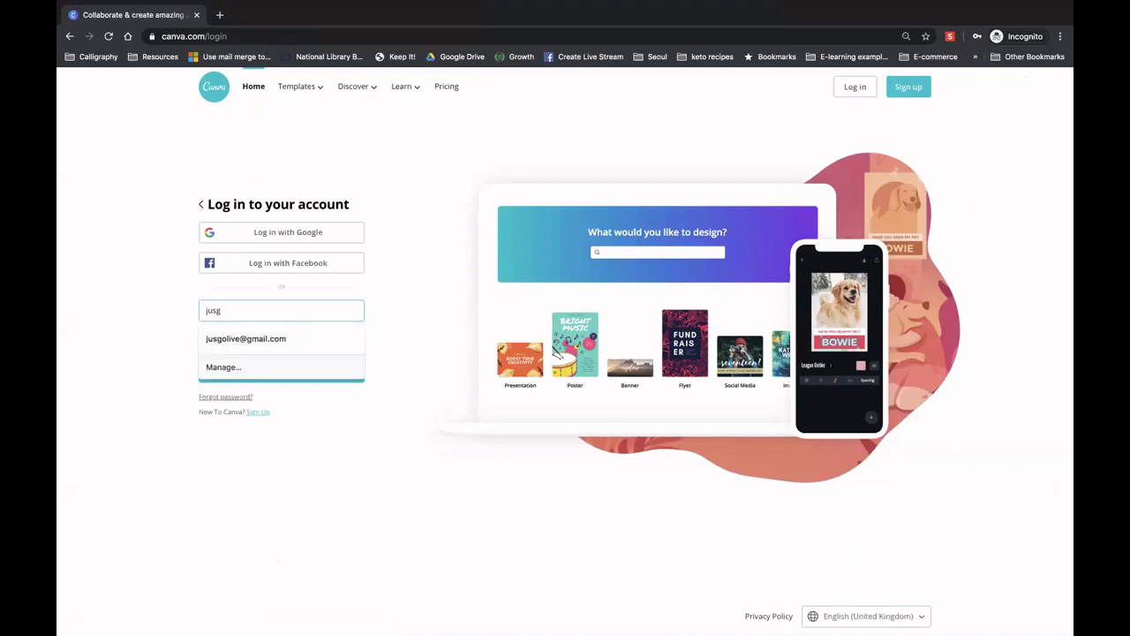
pyautogui.click(244, 338)
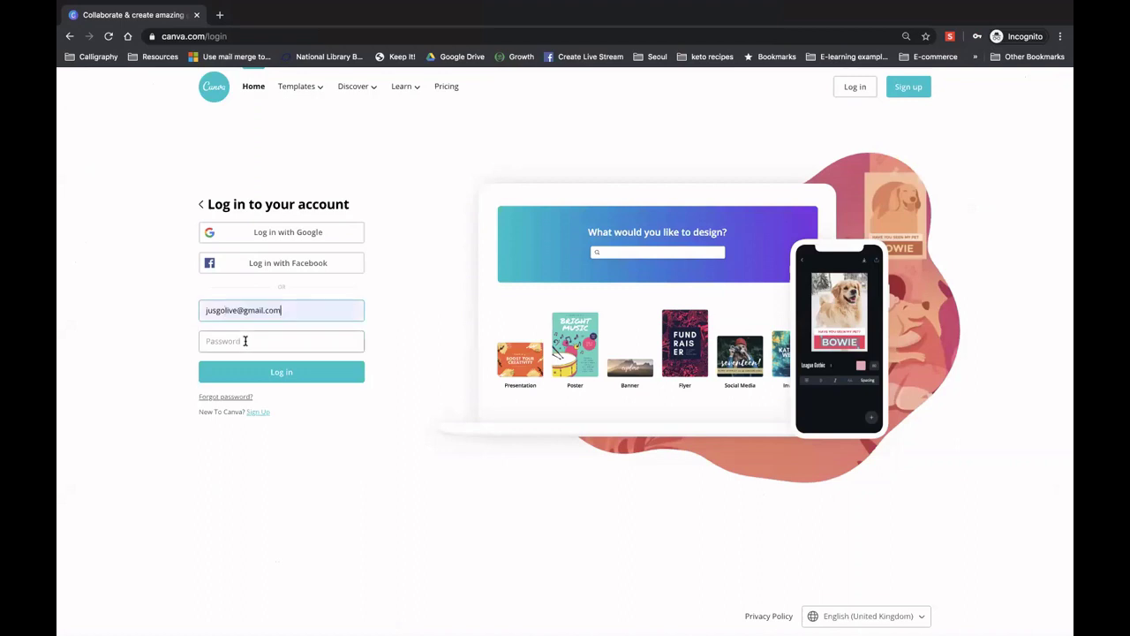
pyautogui.click(244, 341)
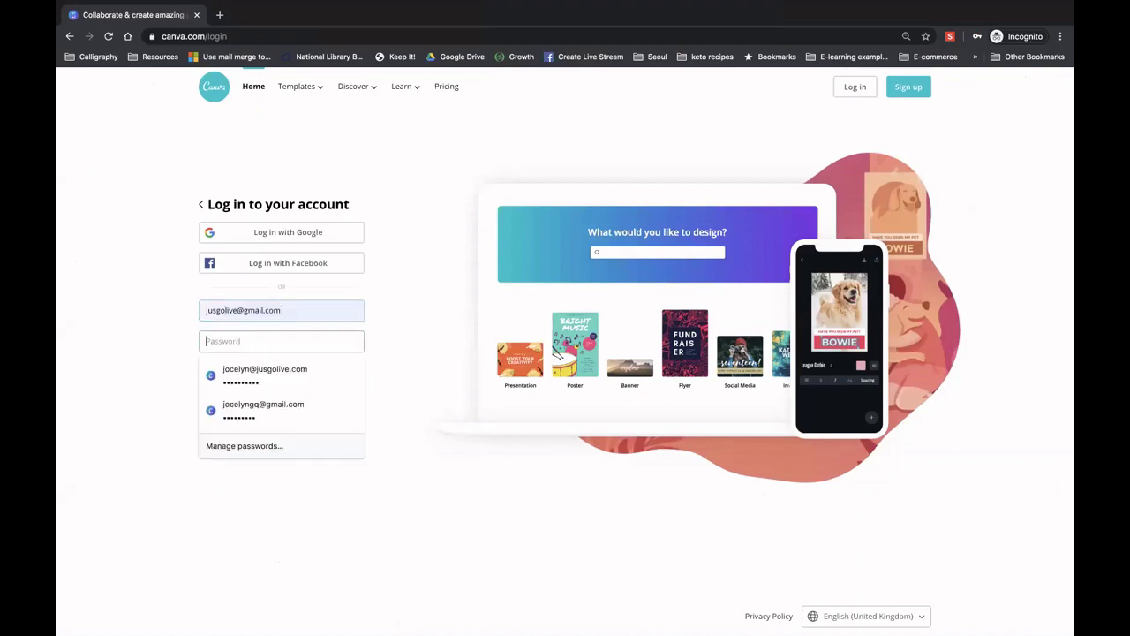
pyautogui.write('***')
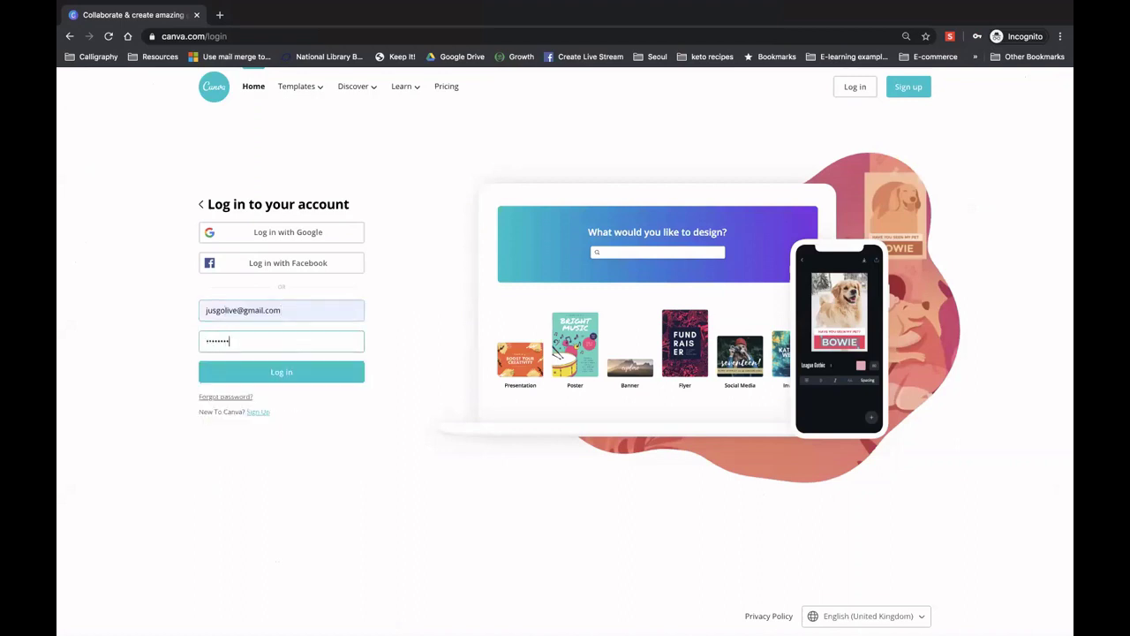
pyautogui.click(289, 373)
# Correct the password, retry, then log in with a different saved account's autofilled details
pyautogui.click(273, 381)
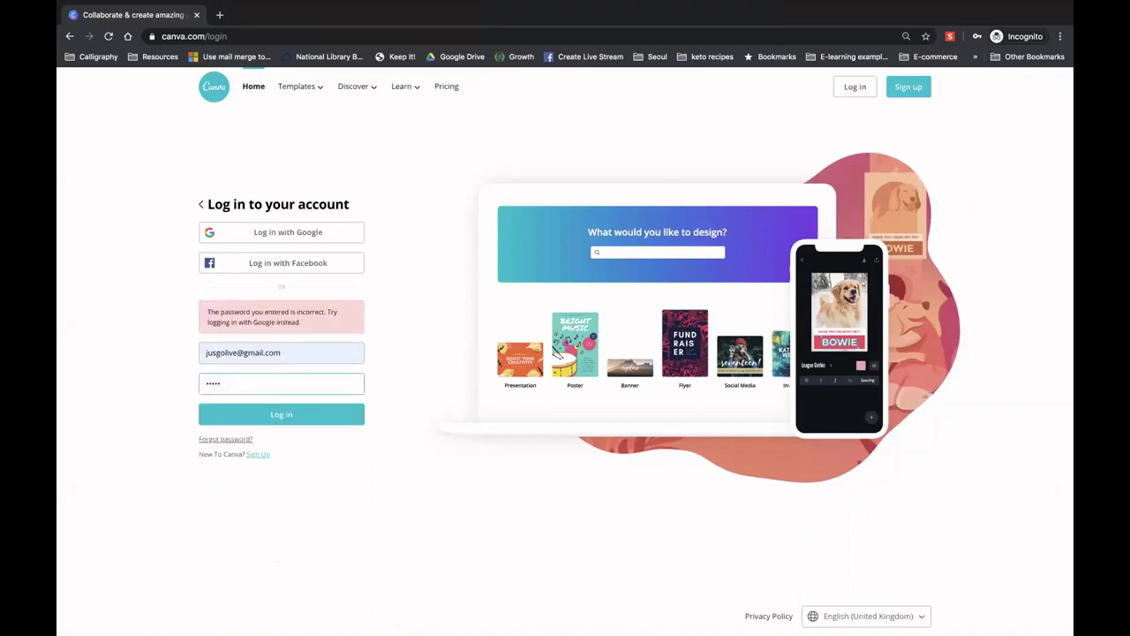
pyautogui.press('BackSpace')
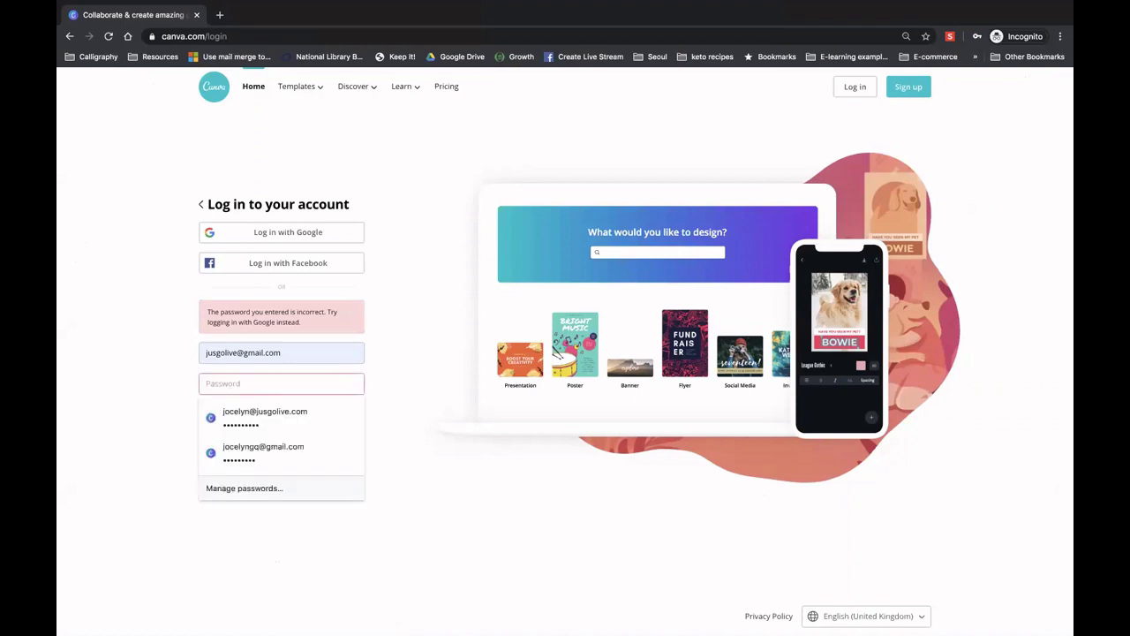
pyautogui.write('j')
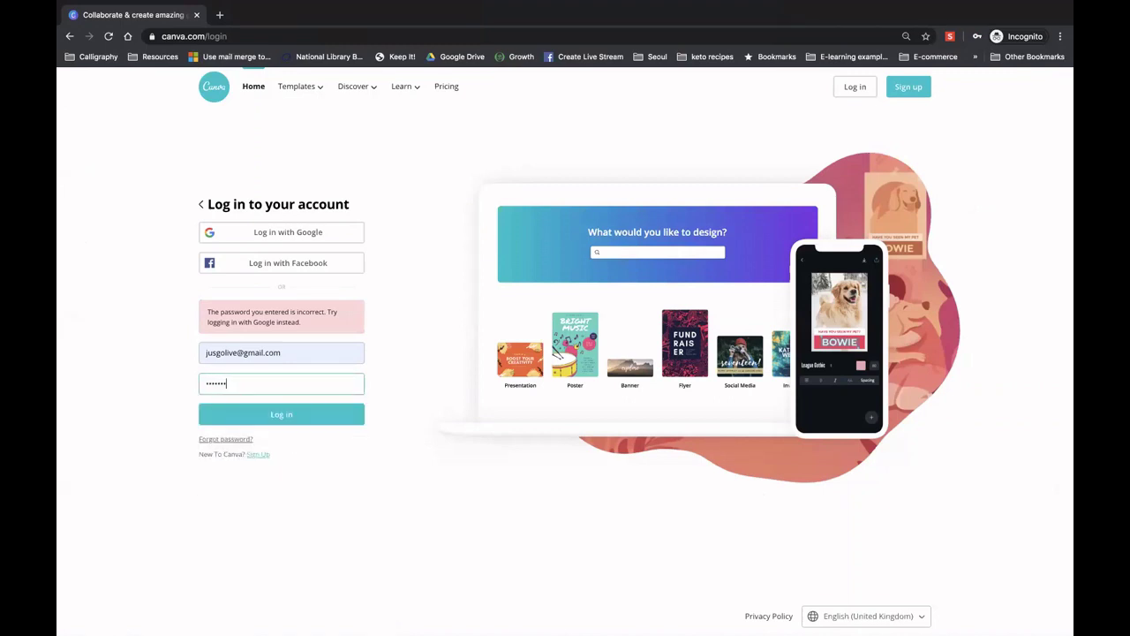
pyautogui.click(328, 420)
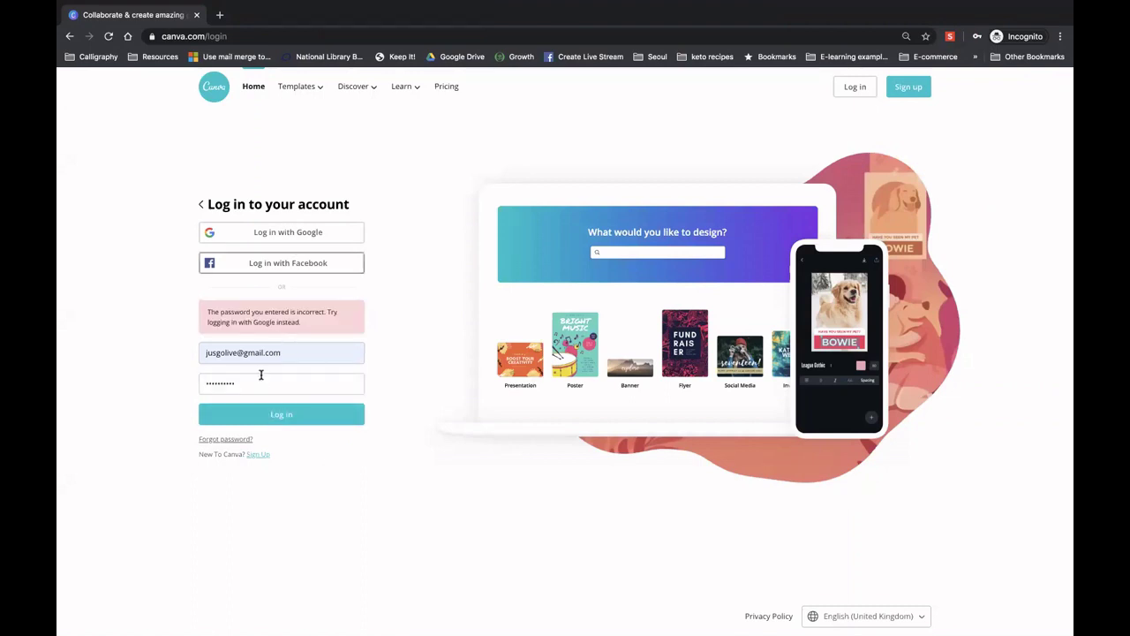
pyautogui.click(288, 352)
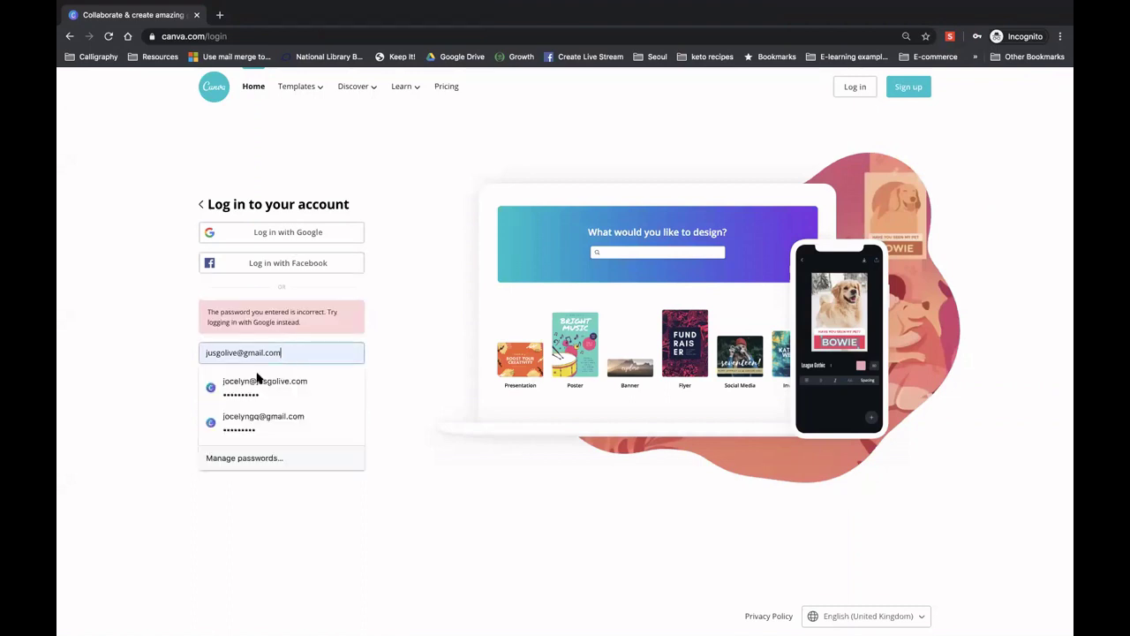
pyautogui.click(254, 419)
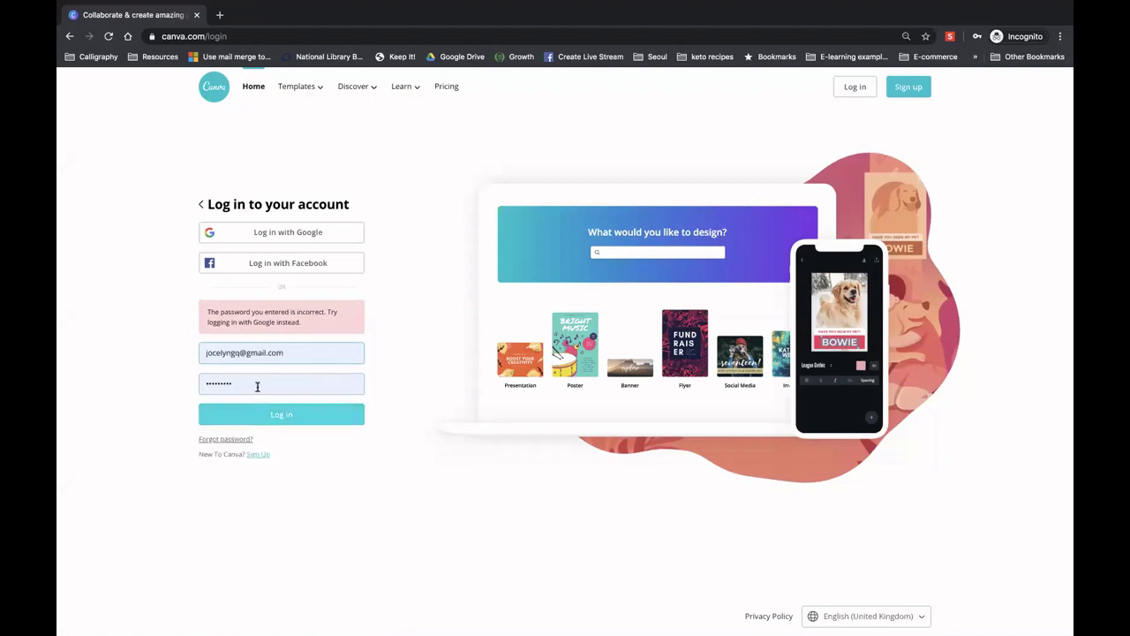
pyautogui.click(254, 416)
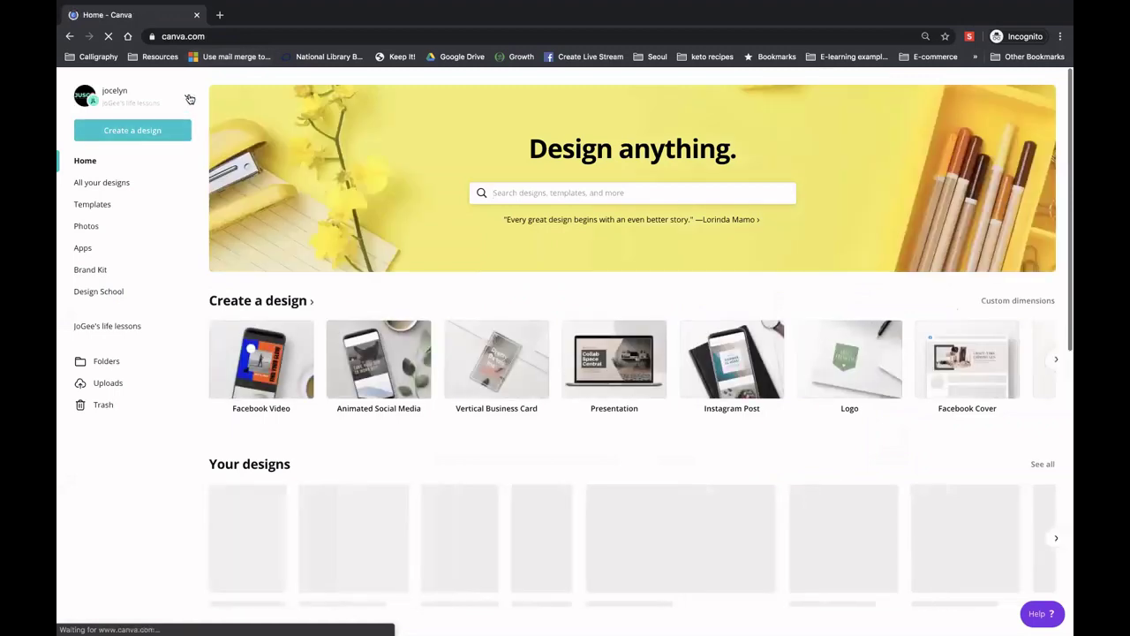
# Sign out again and log back in with the other saved account
pyautogui.click(168, 95)
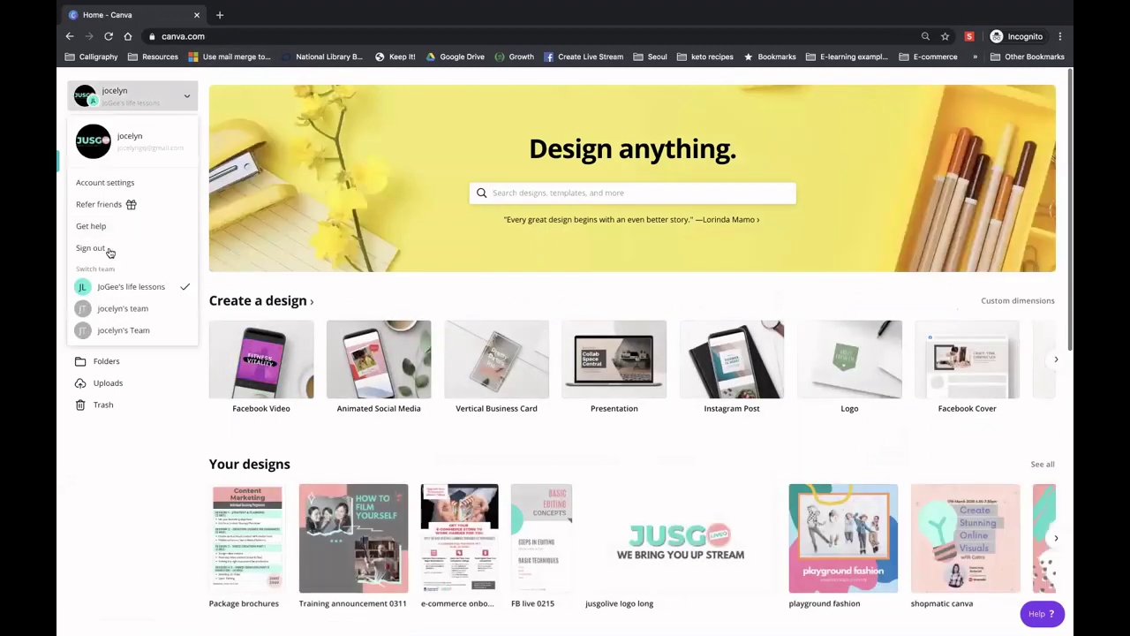
pyautogui.click(109, 250)
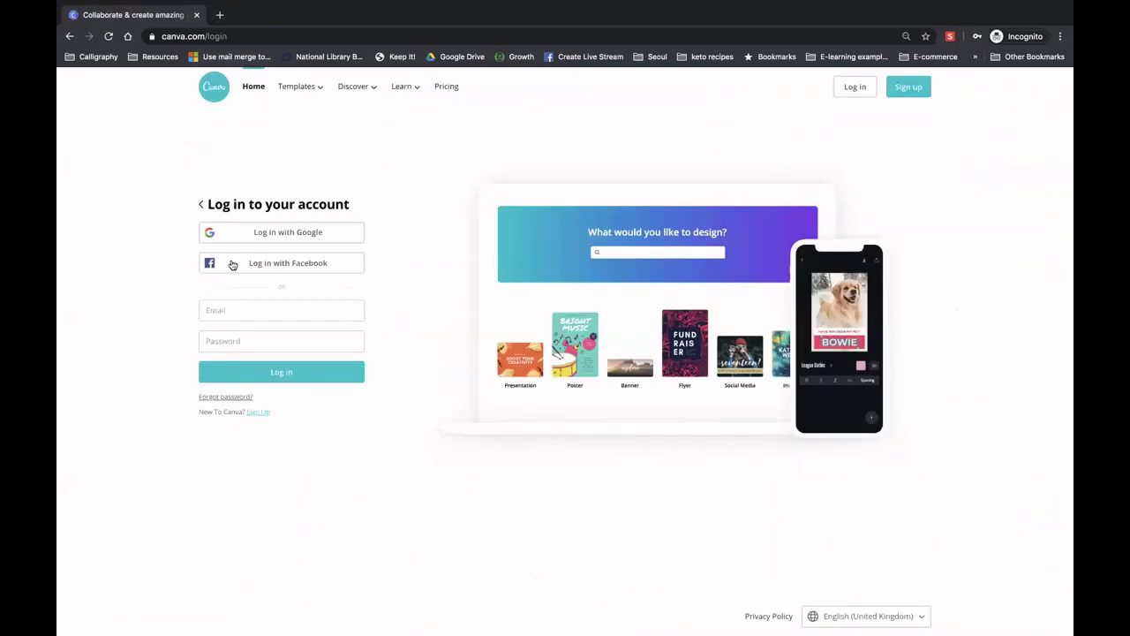
pyautogui.click(231, 311)
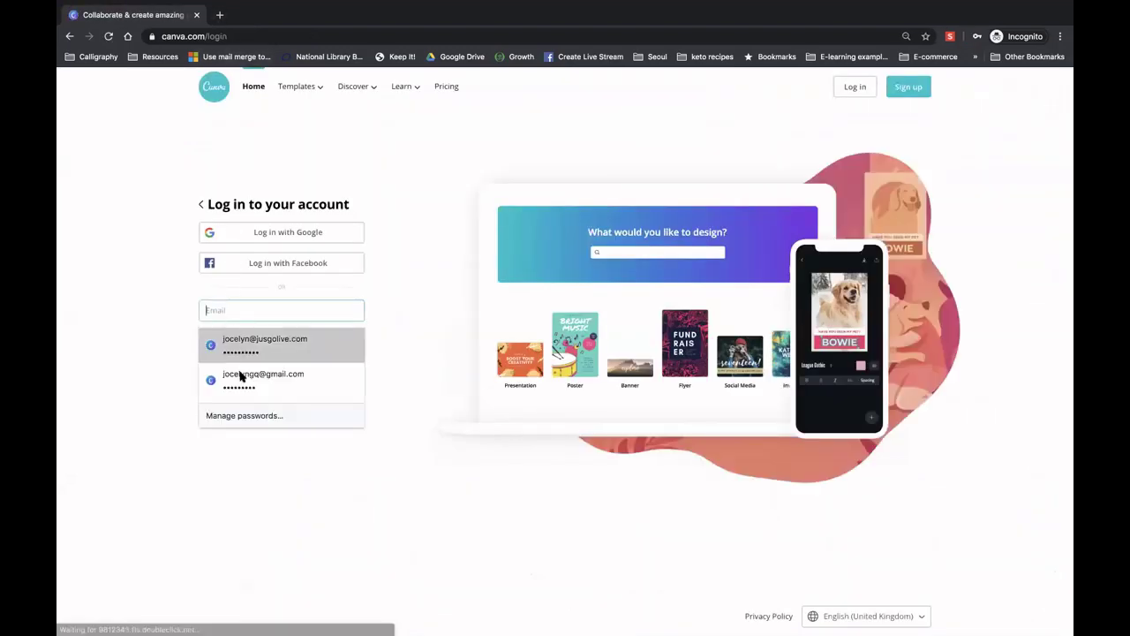
pyautogui.click(246, 342)
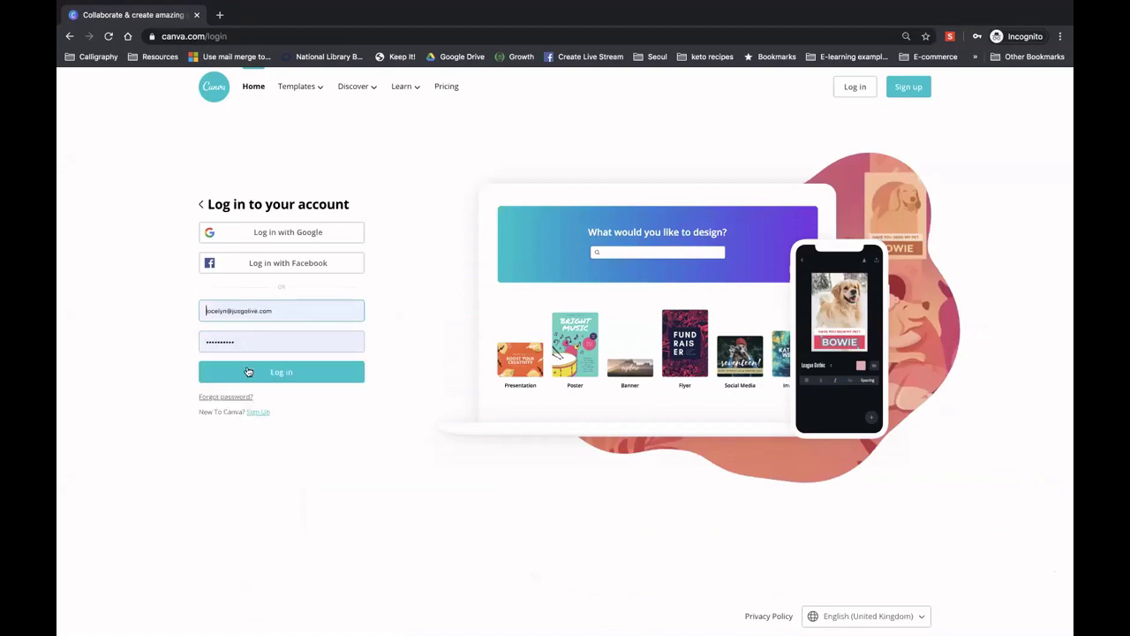
pyautogui.click(248, 373)
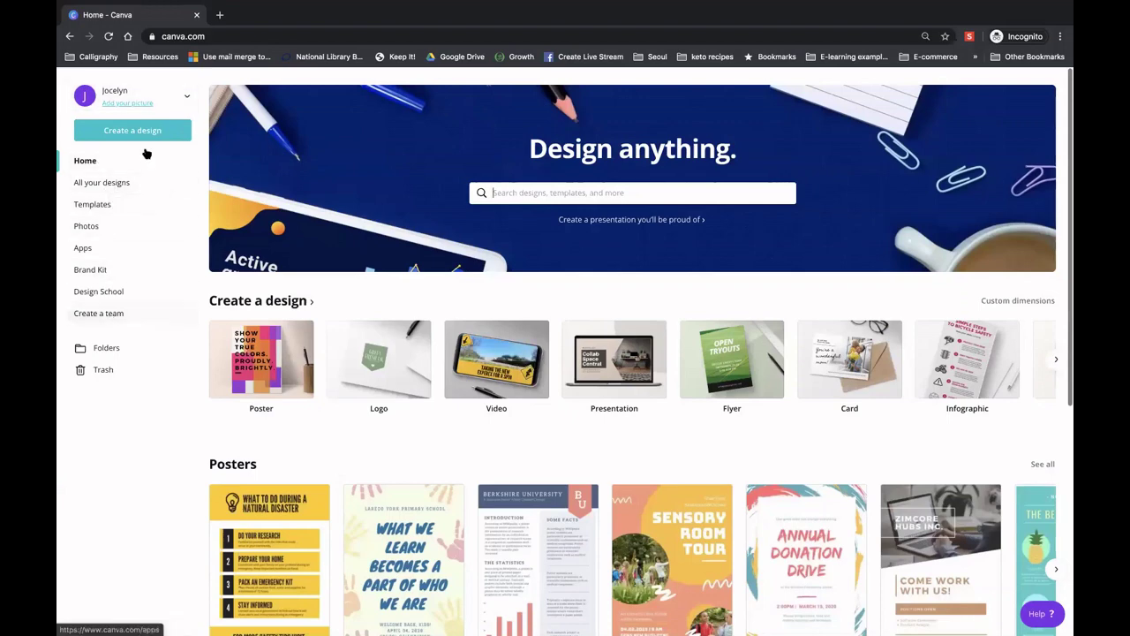
# Open Account settings' Billing and Teams tab and review the Pro trial subscription details
pyautogui.click(185, 96)
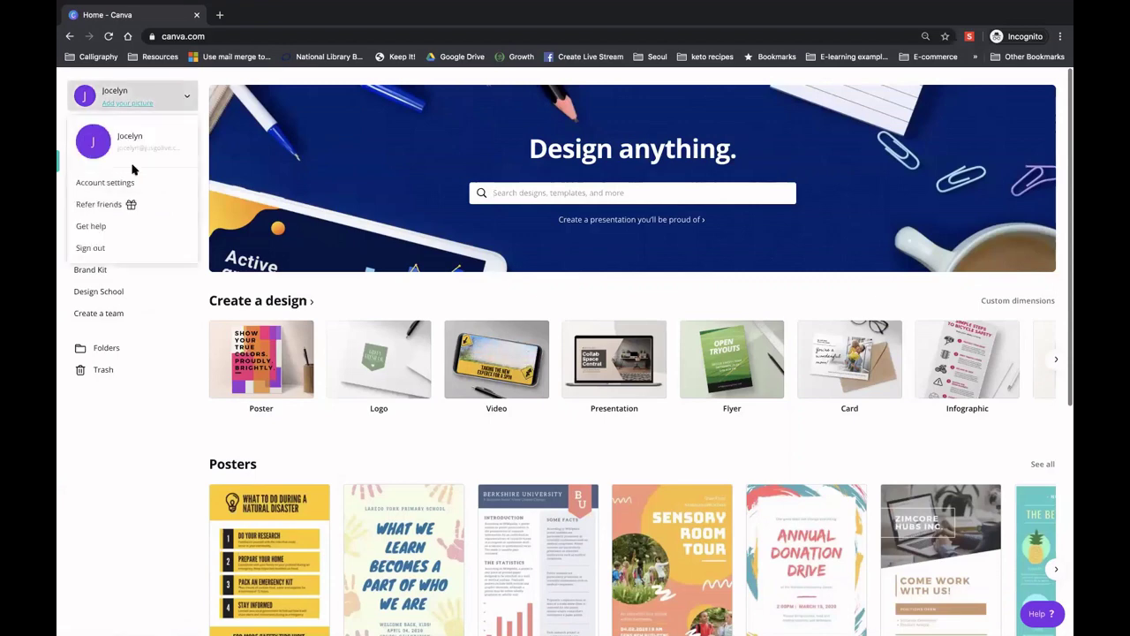
pyautogui.click(121, 185)
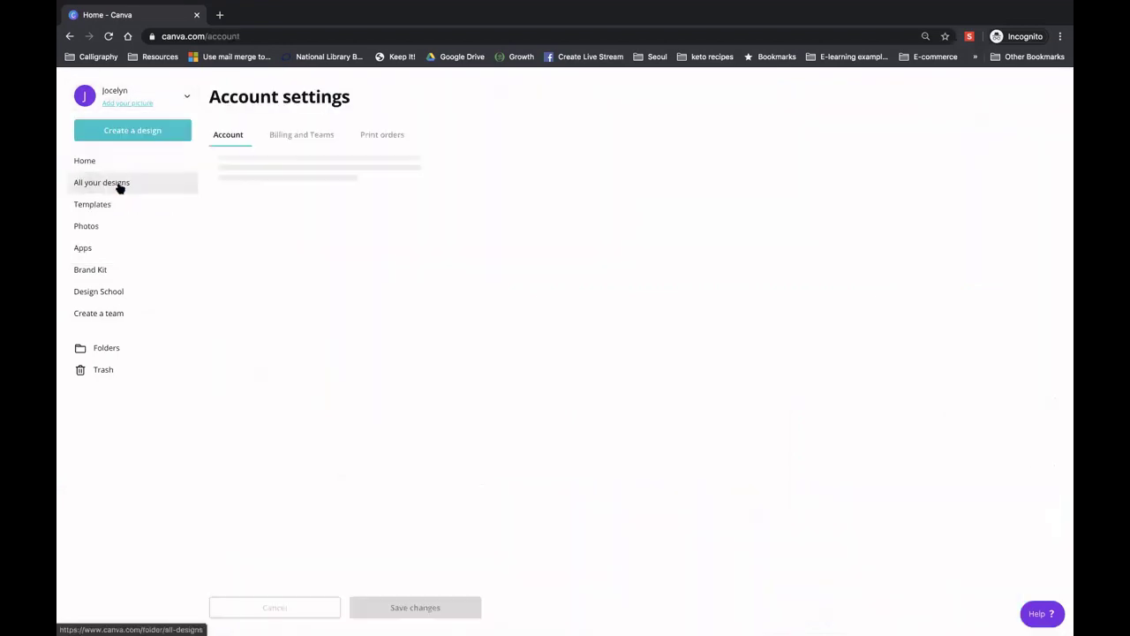
pyautogui.click(300, 136)
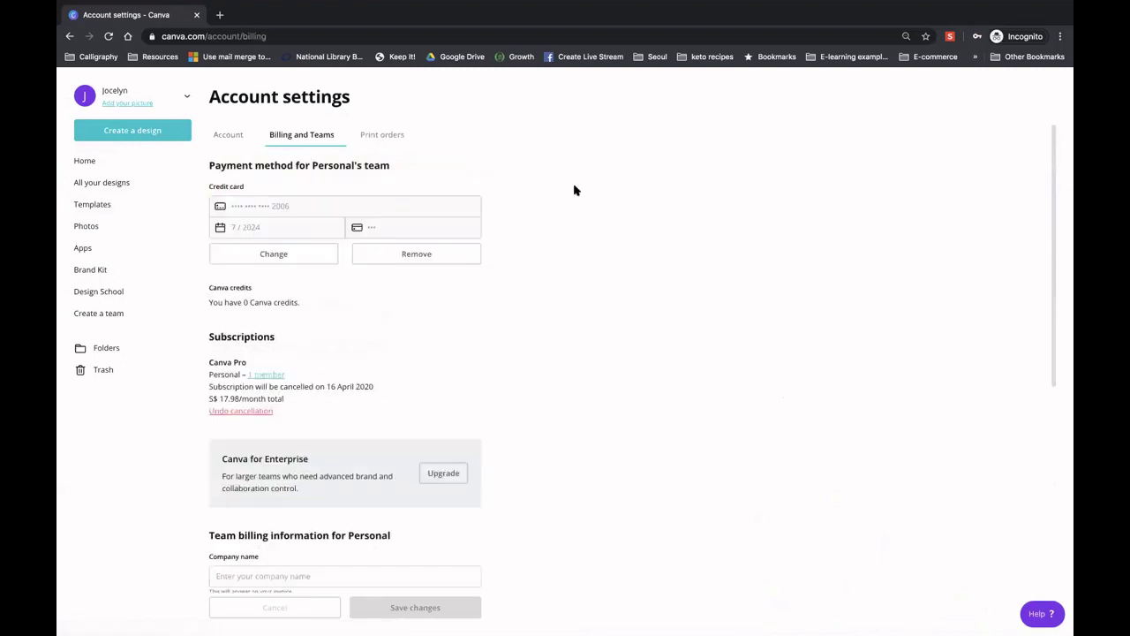
pyautogui.scroll(-3, 574, 190)
pyautogui.scroll(3, 573, 190)
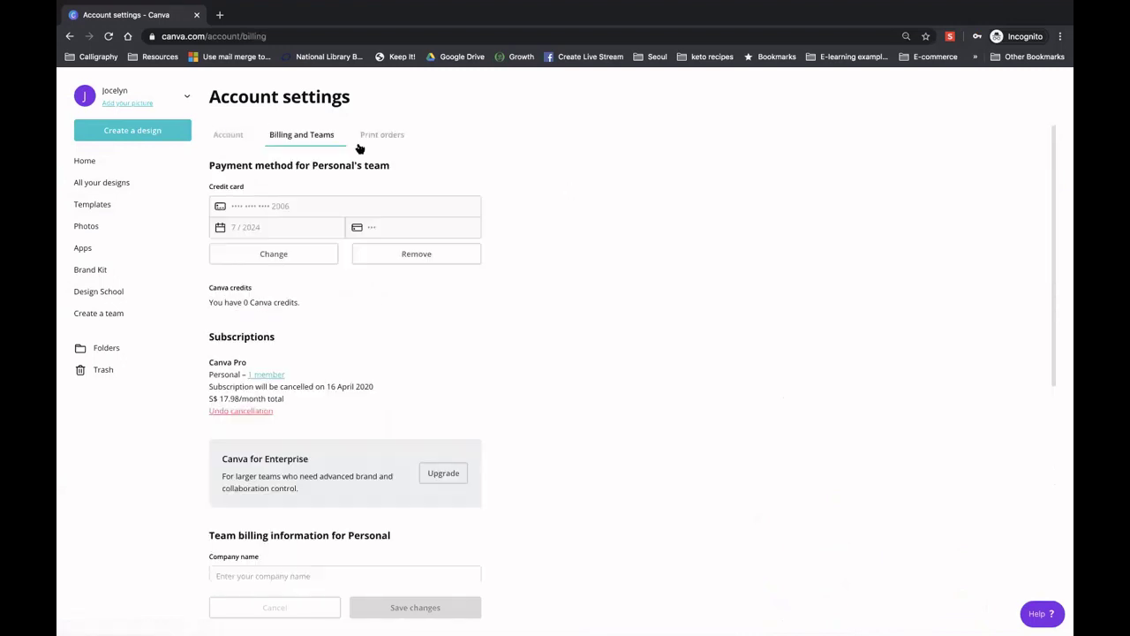
pyautogui.scroll(1, 301, 219)
pyautogui.scroll(-3, 564, 262)
pyautogui.click(222, 284)
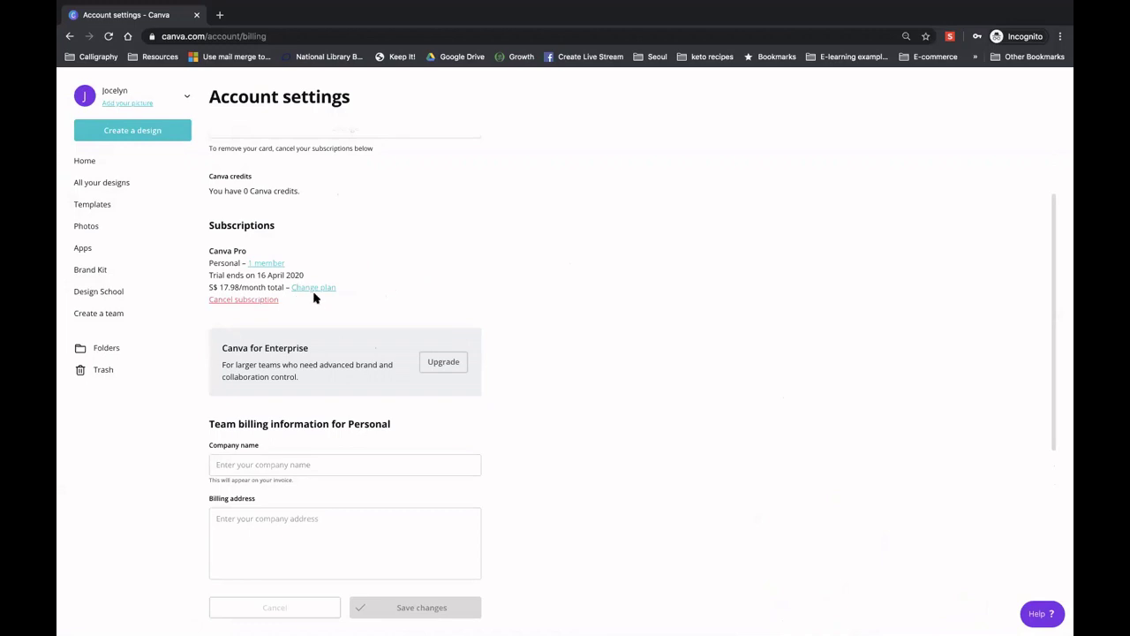
pyautogui.click(240, 299)
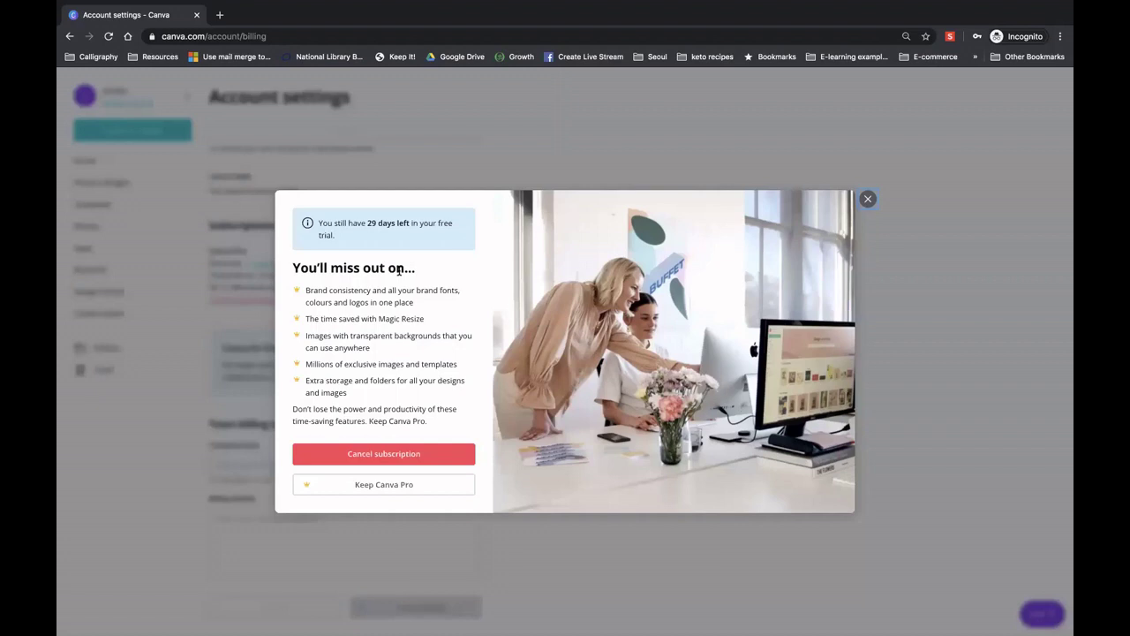
pyautogui.click(389, 458)
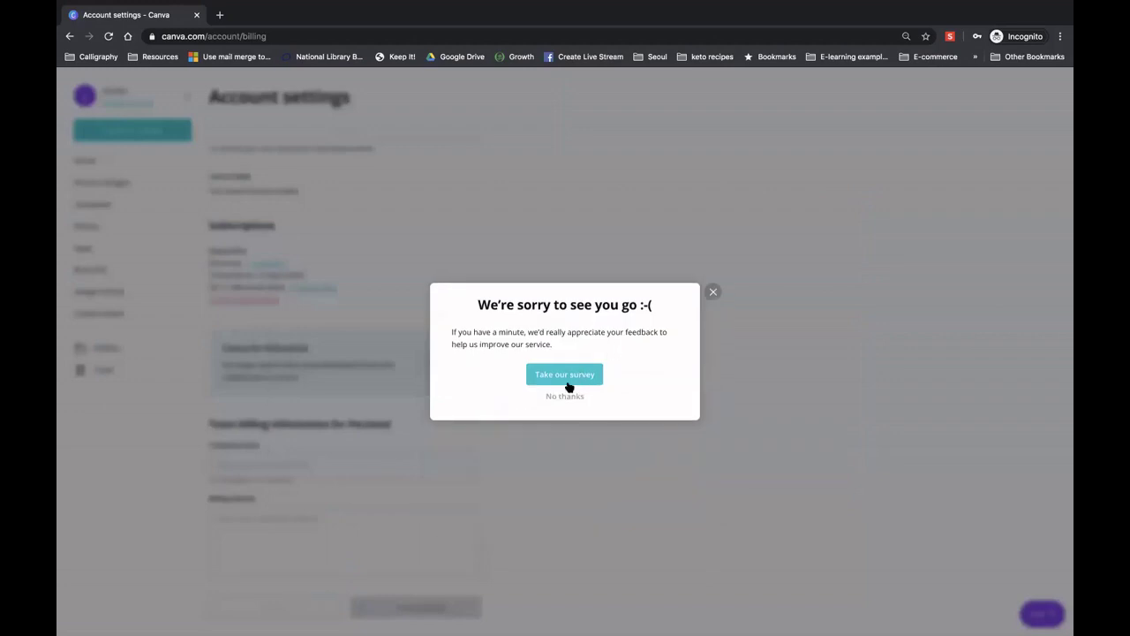
pyautogui.click(562, 398)
pyautogui.scroll(-1, 560, 396)
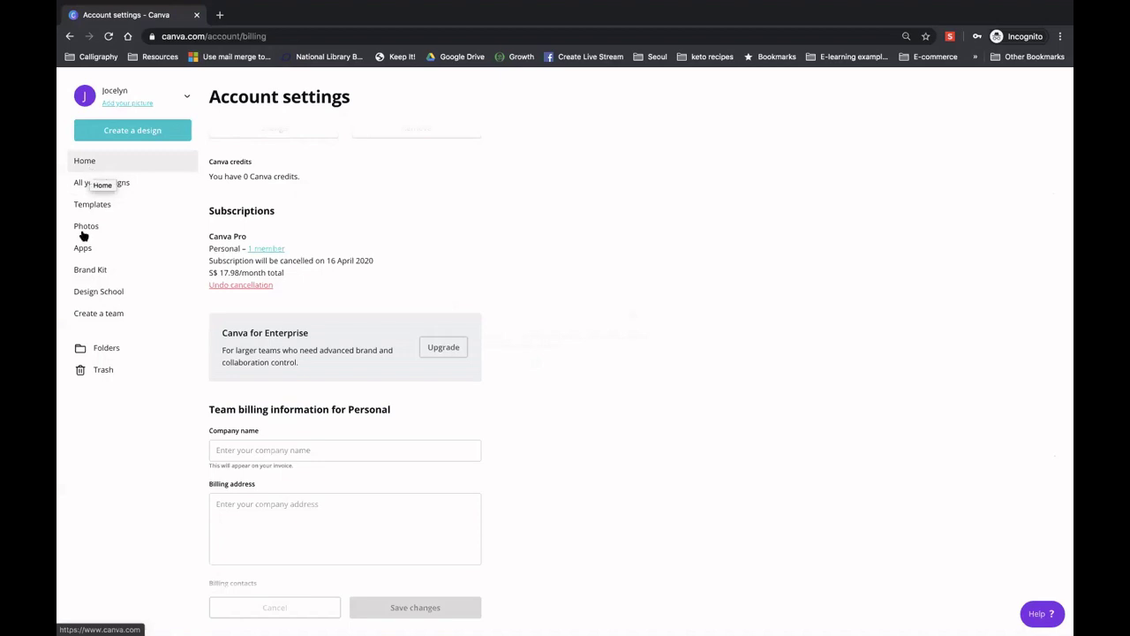
# Upload jusgolive logo cropped.png from the jusgolive final logo folder as a brand logo
pyautogui.click(84, 270)
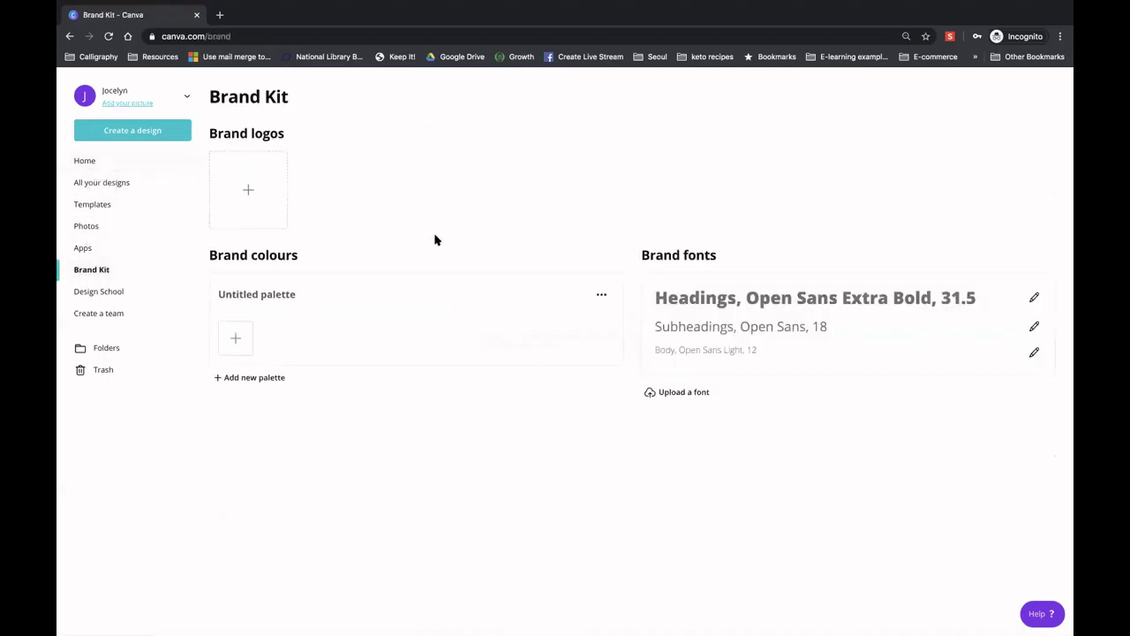
pyautogui.click(250, 192)
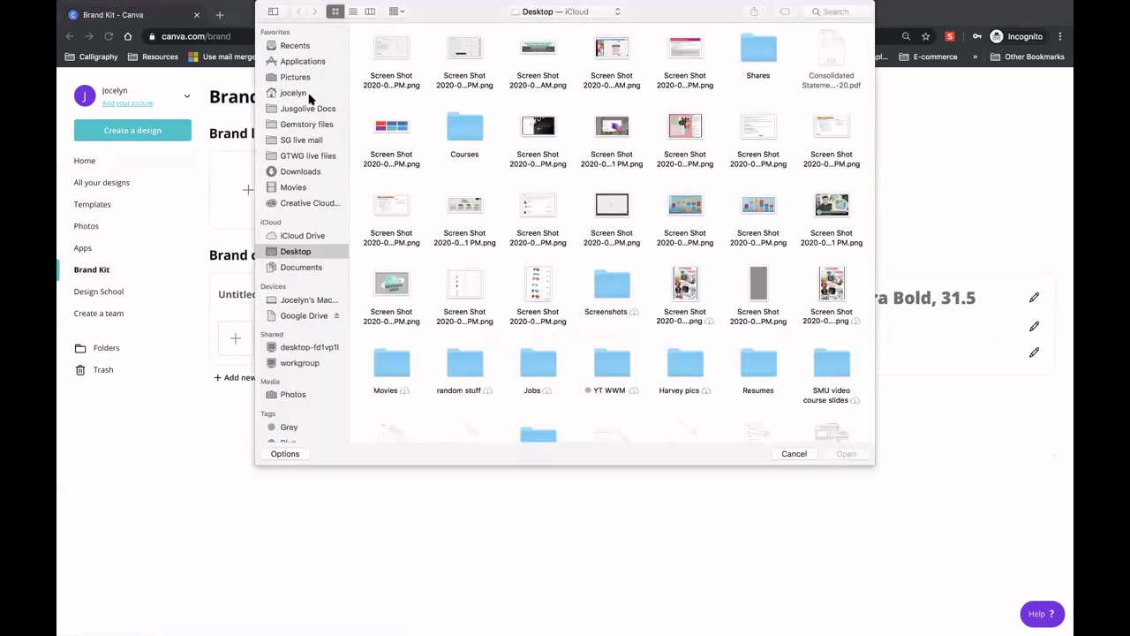
pyautogui.click(300, 108)
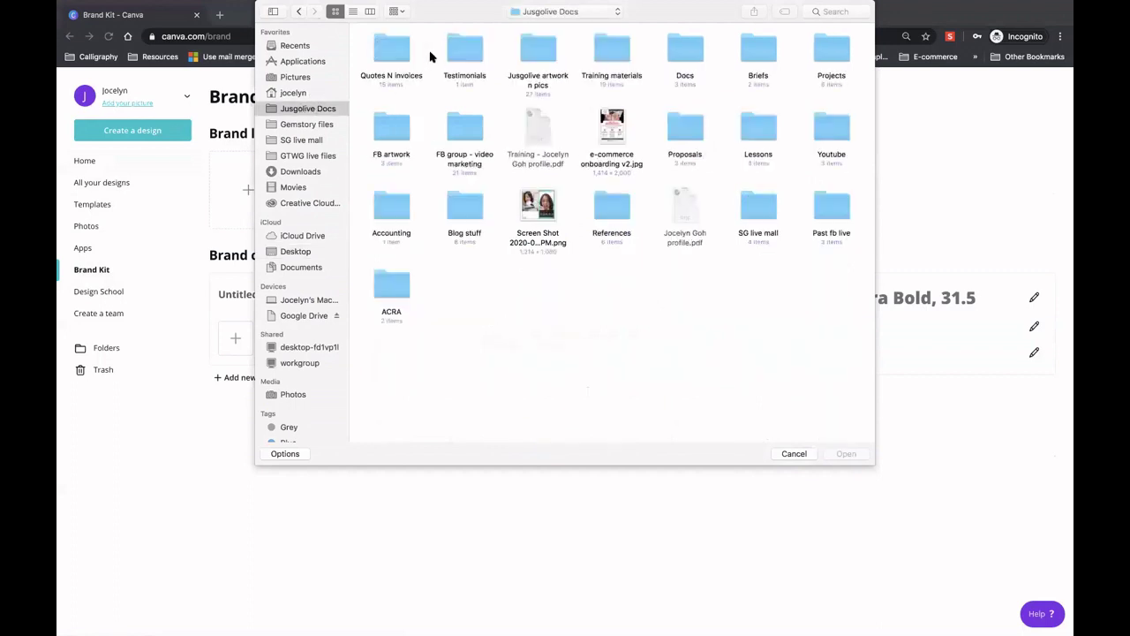
pyautogui.doubleClick(545, 60)
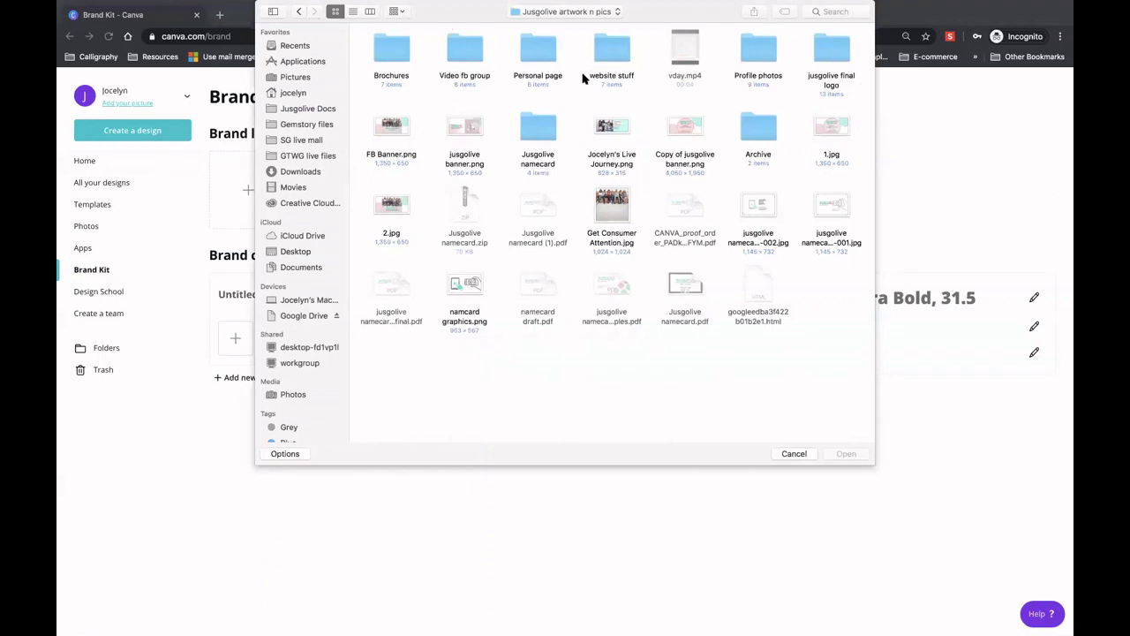
pyautogui.doubleClick(839, 60)
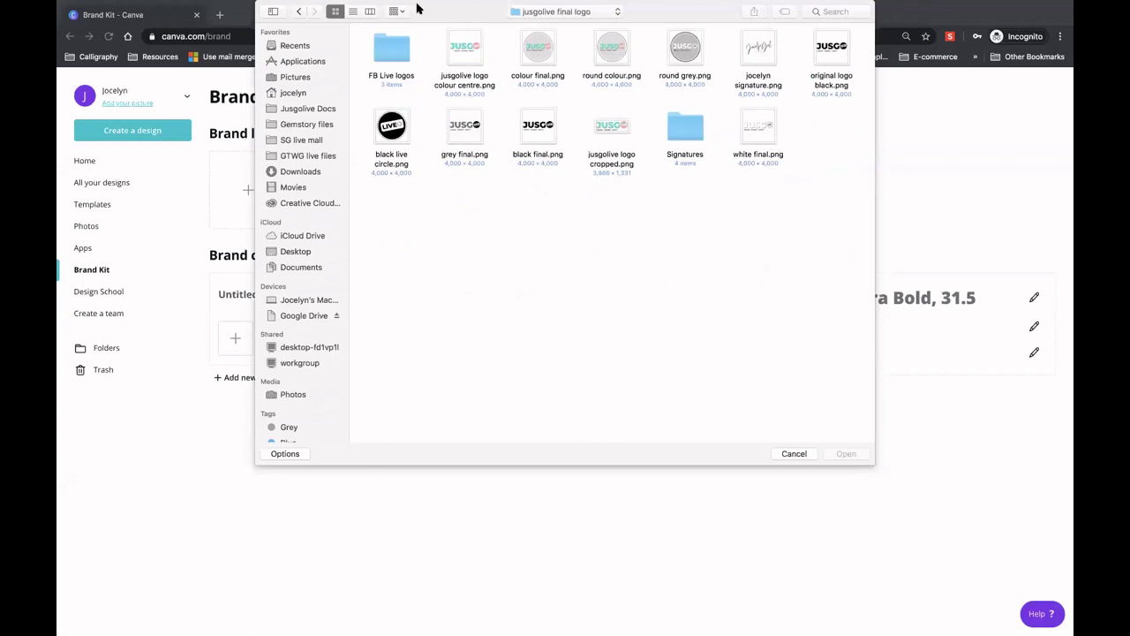
pyautogui.moveTo(439, 4)
pyautogui.click(616, 128)
pyautogui.click(841, 453)
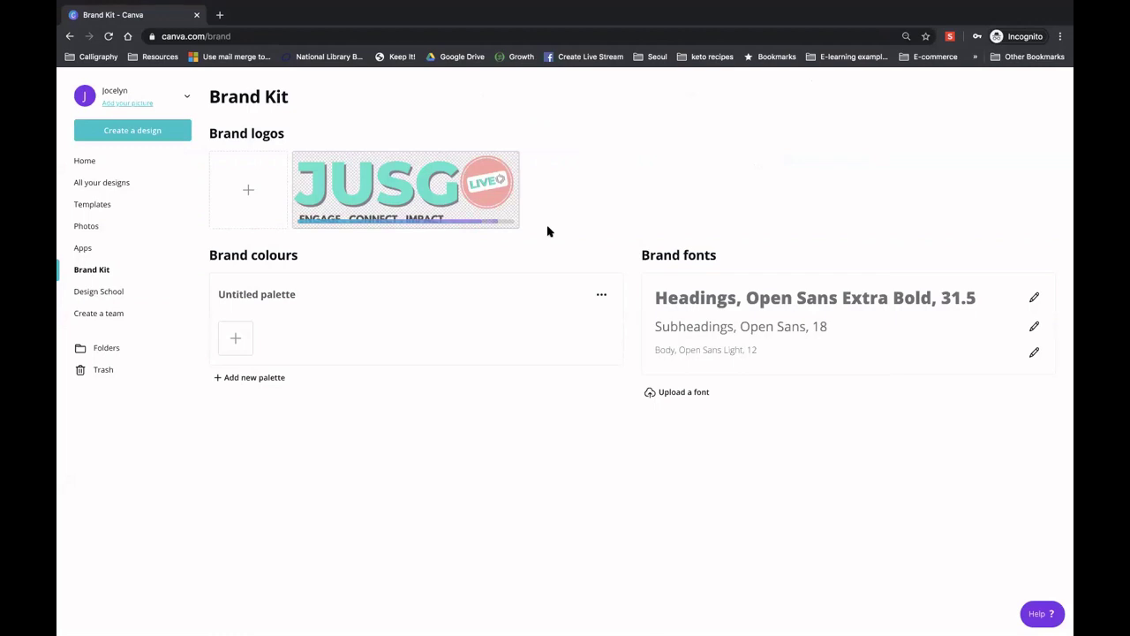
# Upload grey final.png, black final.png, white final.png and colour final.png as brand logos
pyautogui.click(251, 185)
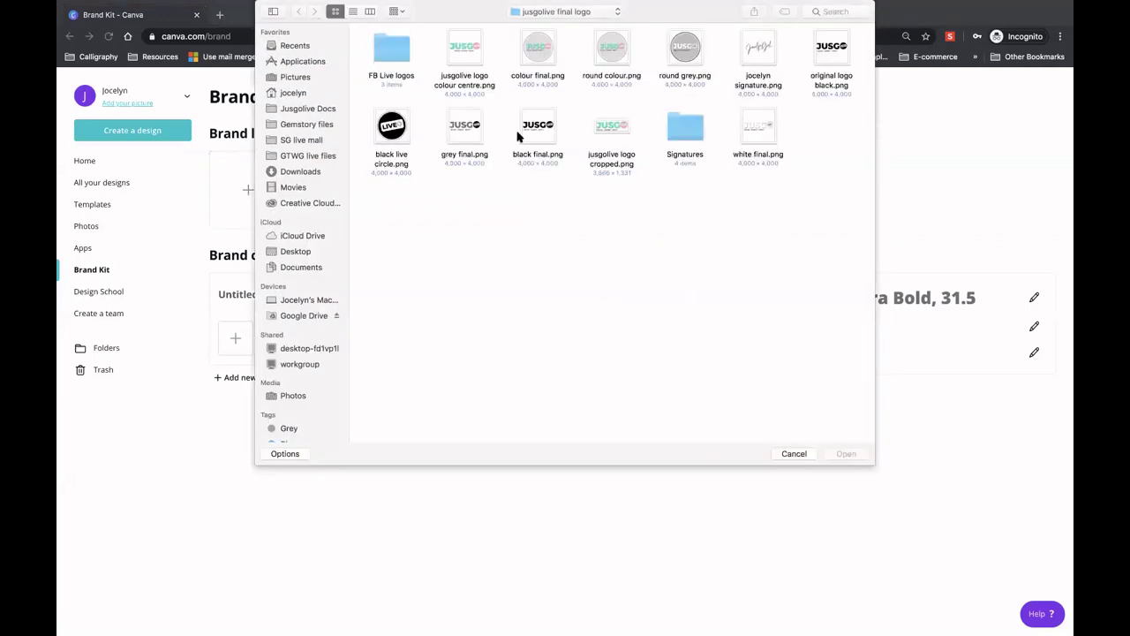
pyautogui.click(469, 129)
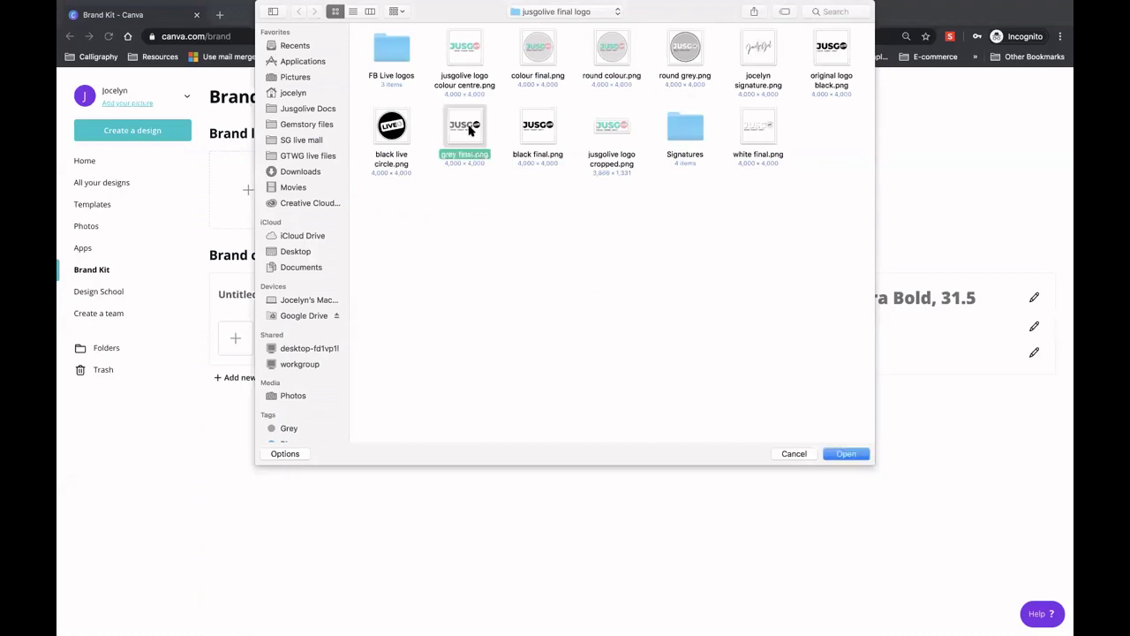
pyautogui.doubleClick(469, 129)
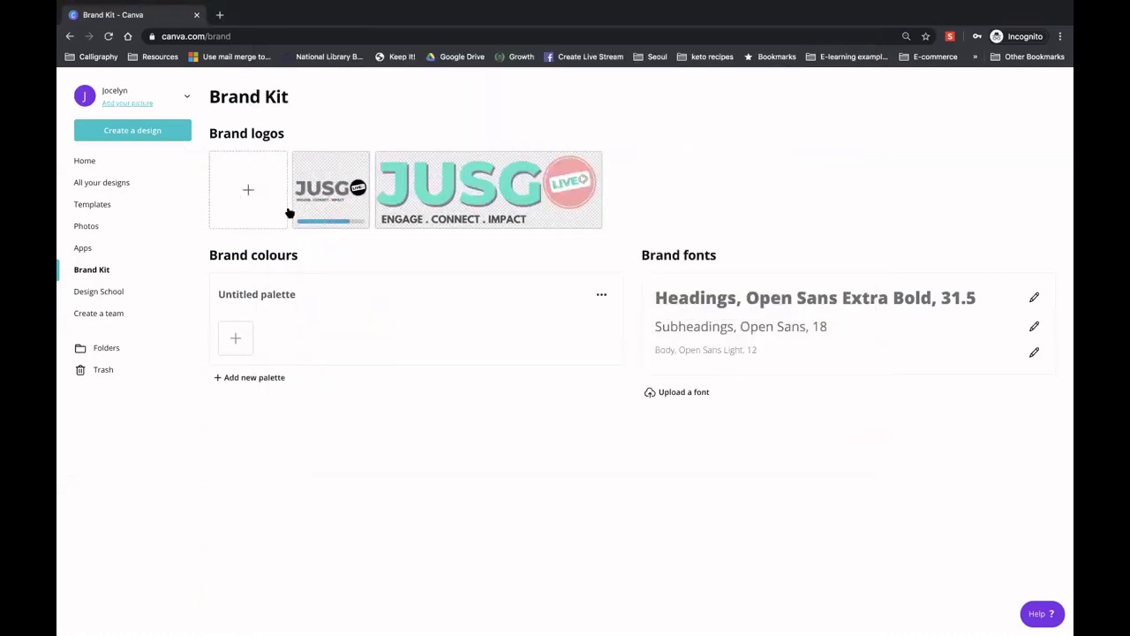
pyautogui.click(220, 191)
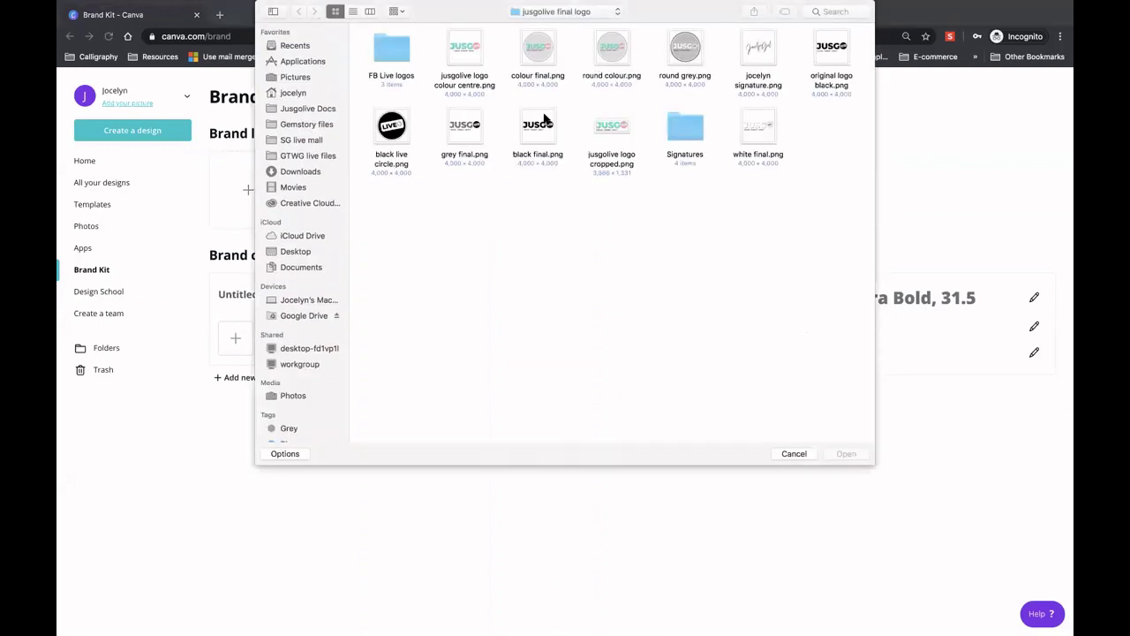
pyautogui.doubleClick(545, 119)
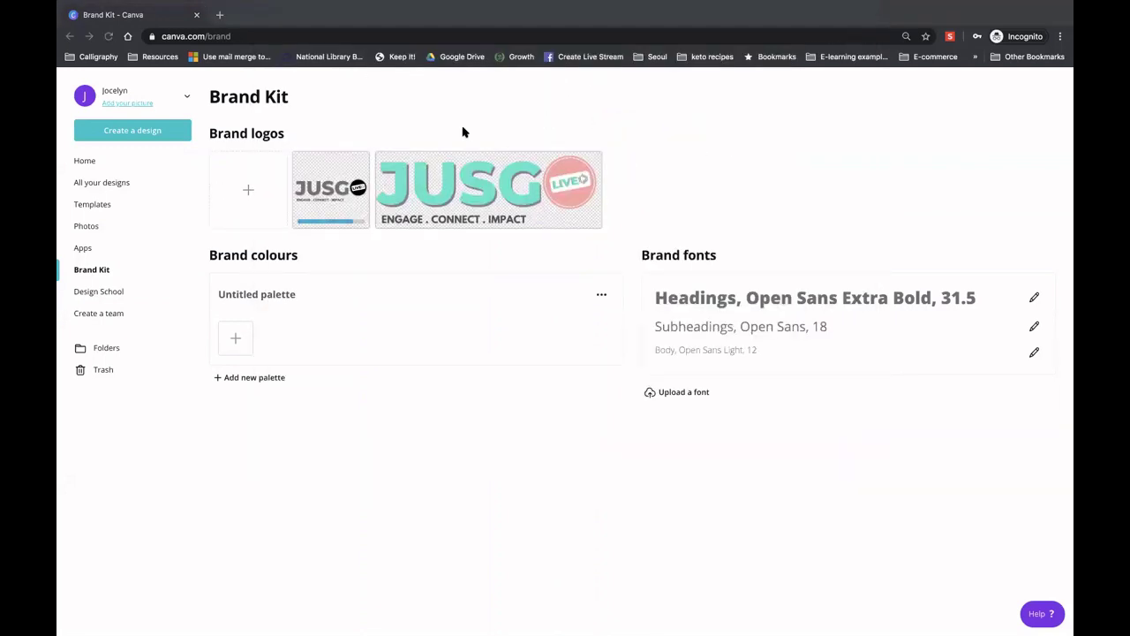
pyautogui.click(247, 188)
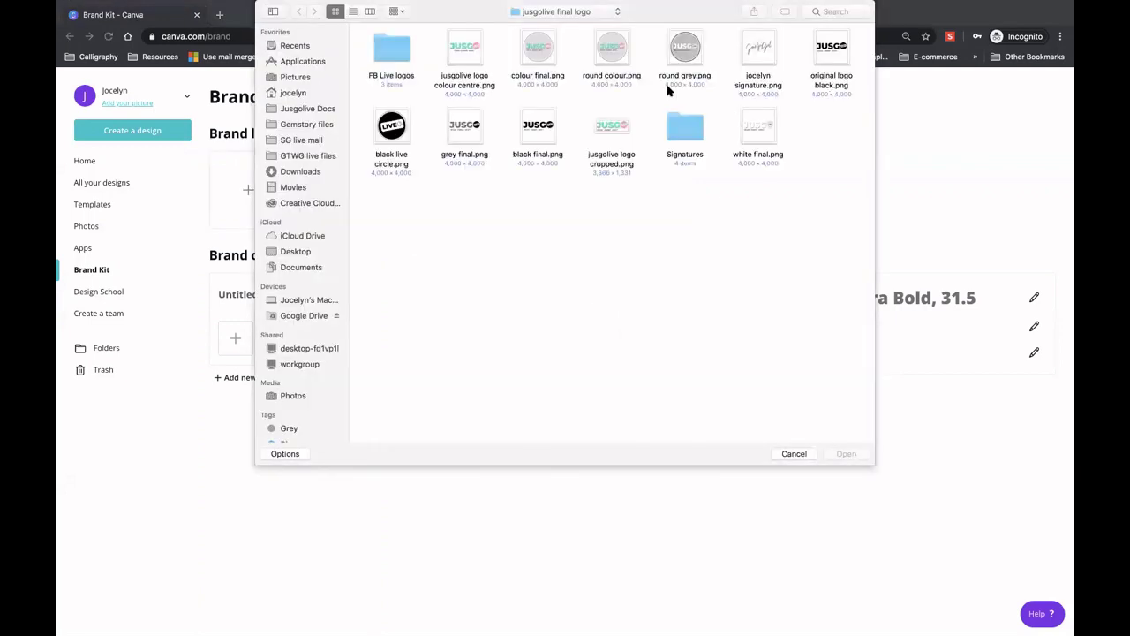
pyautogui.click(758, 122)
pyautogui.doubleClick(758, 122)
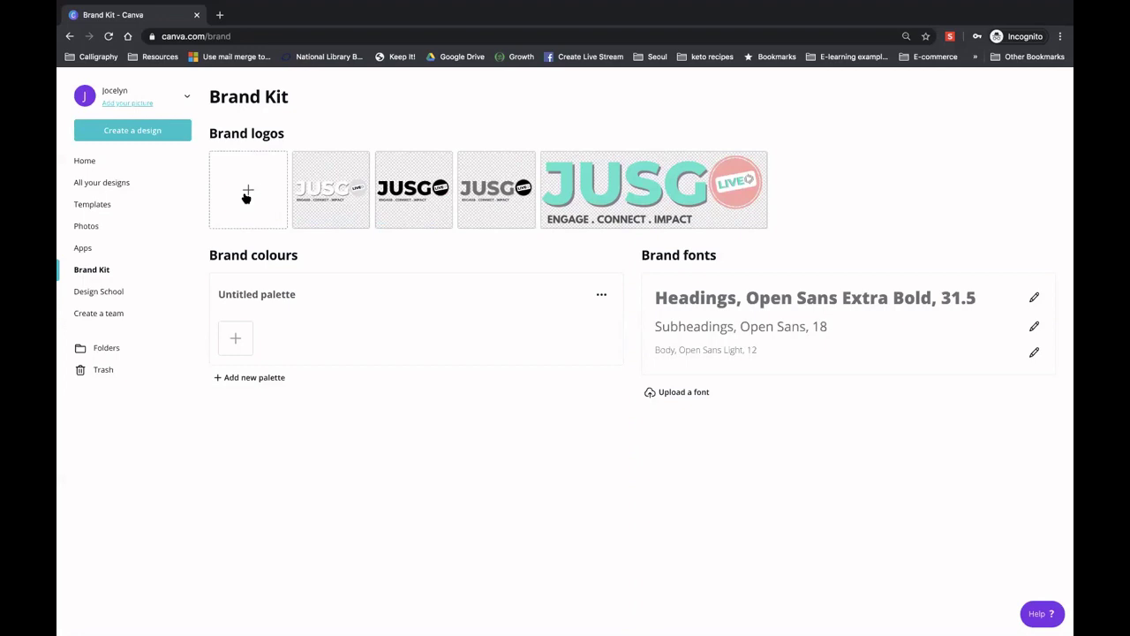
pyautogui.click(247, 196)
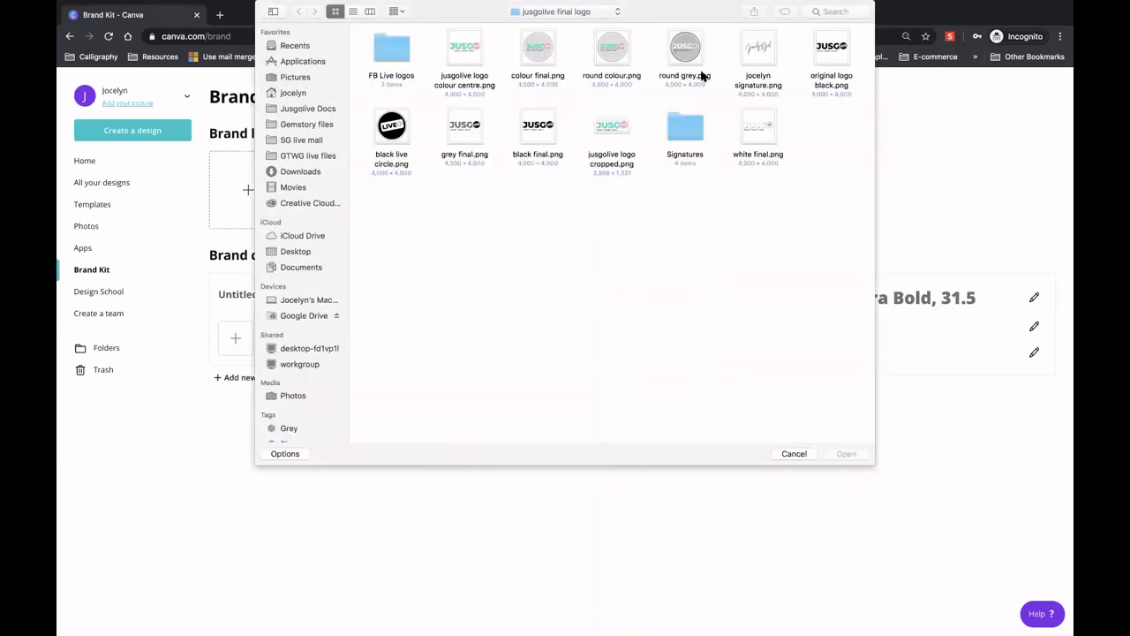
pyautogui.click(537, 53)
pyautogui.click(835, 454)
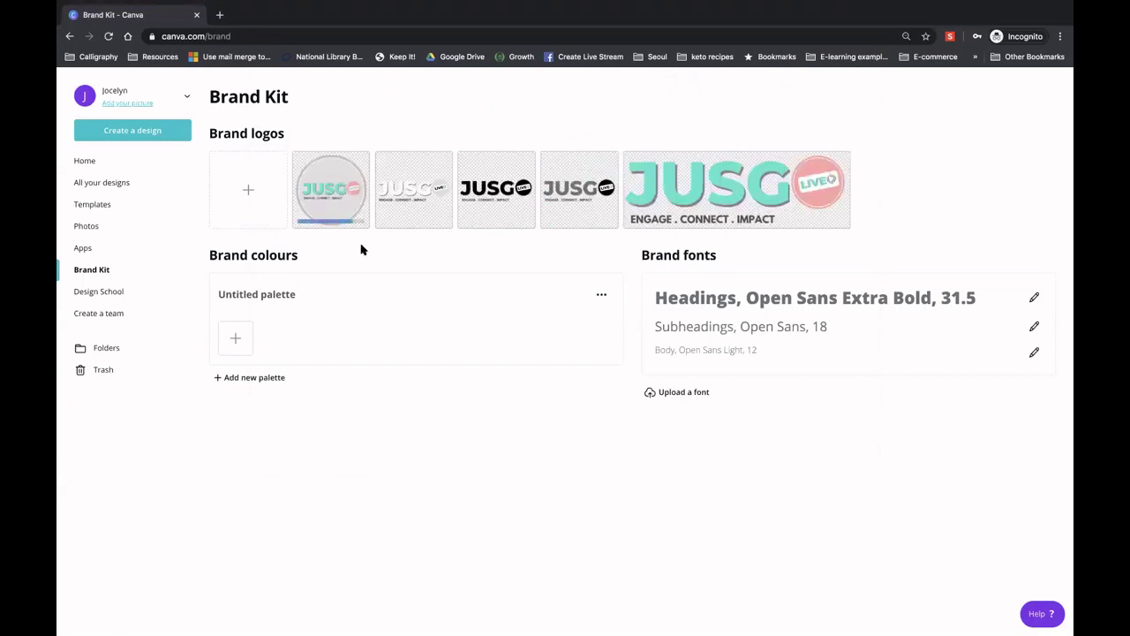
pyautogui.moveTo(414, 177)
# Add a pale lilac colour to the brand palette and select its hex code
pyautogui.click(229, 338)
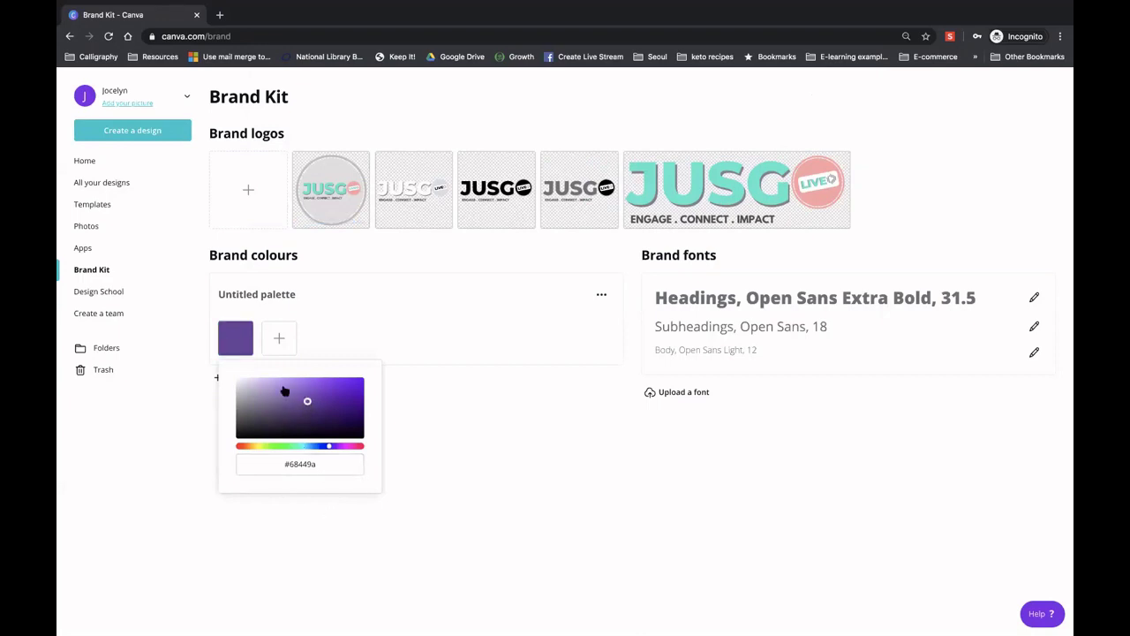
pyautogui.click(281, 389)
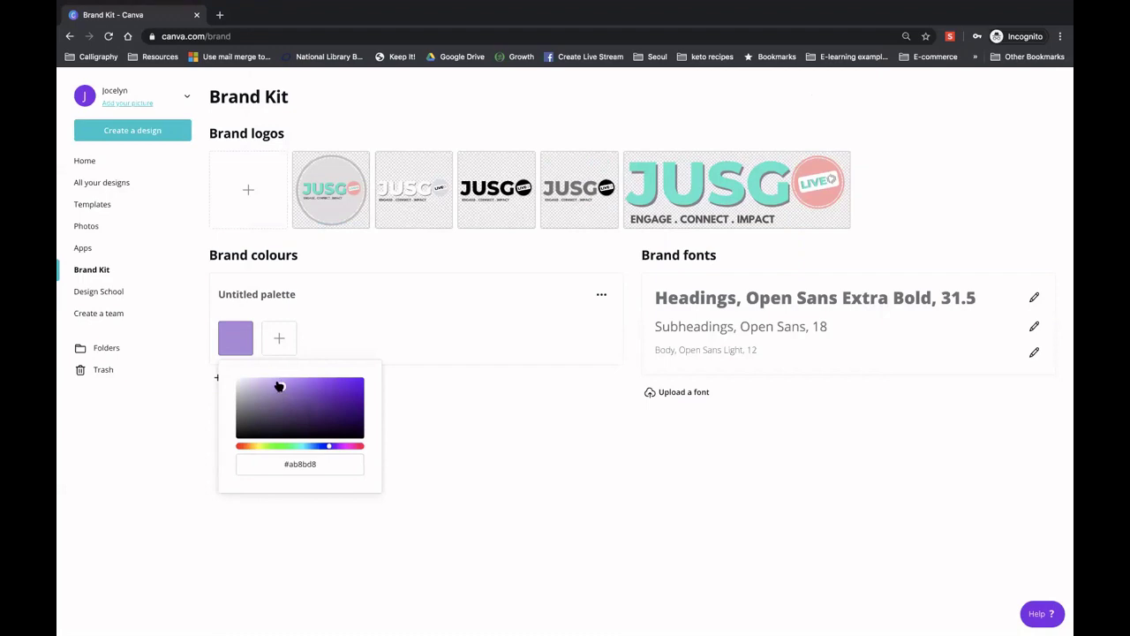
pyautogui.moveTo(283, 386)
pyautogui.mouseDown()
pyautogui.moveTo(266, 389)
pyautogui.moveTo(281, 388)
pyautogui.mouseUp()
pyautogui.click(322, 464)
pyautogui.click(323, 469)
pyautogui.doubleClick(324, 471)
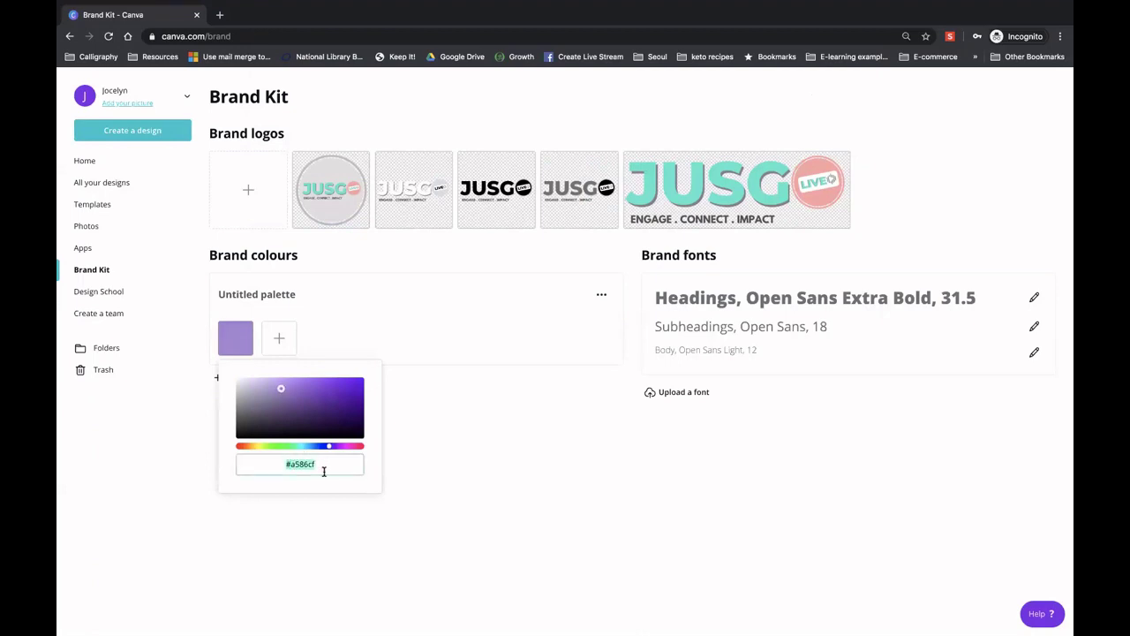
pyautogui.moveTo(320, 464); pyautogui.dragTo(273, 462)
# Add a second, bright orange colour to the brand palette
pyautogui.click(279, 338)
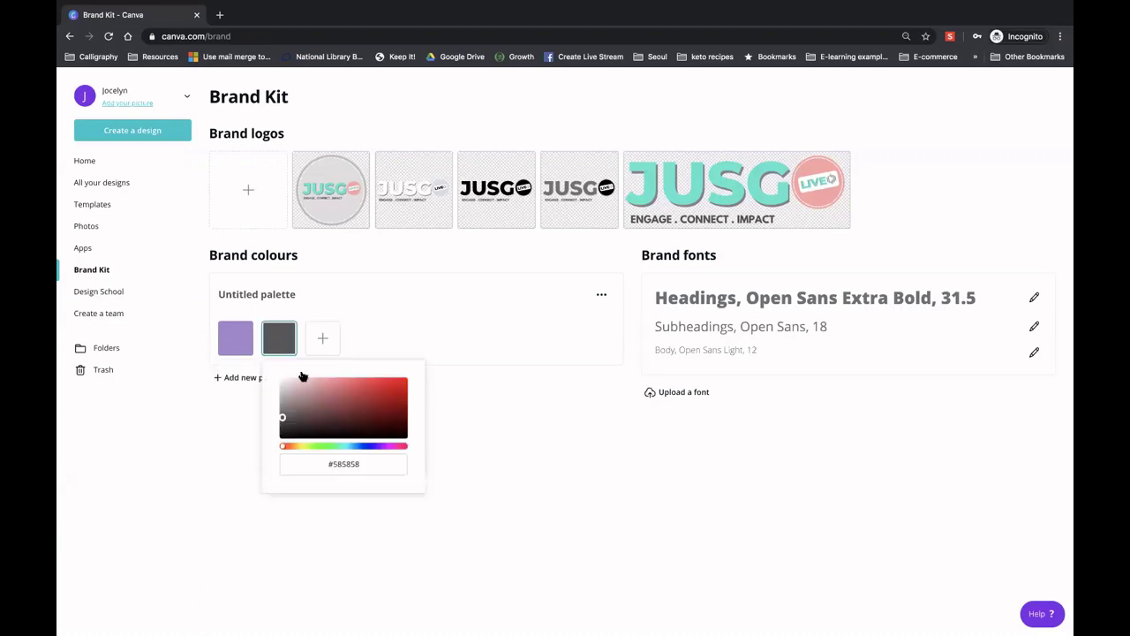
pyautogui.click(298, 448)
pyautogui.moveTo(298, 448); pyautogui.dragTo(294, 448)
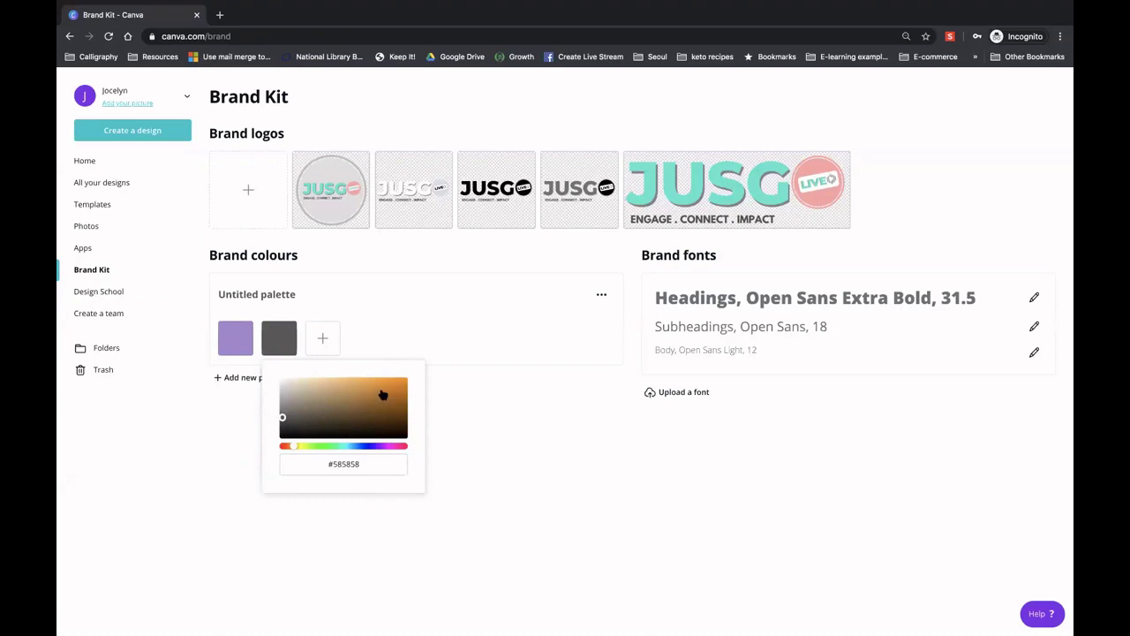
pyautogui.click(371, 392)
pyautogui.click(398, 390)
pyautogui.moveTo(397, 388); pyautogui.dragTo(402, 386)
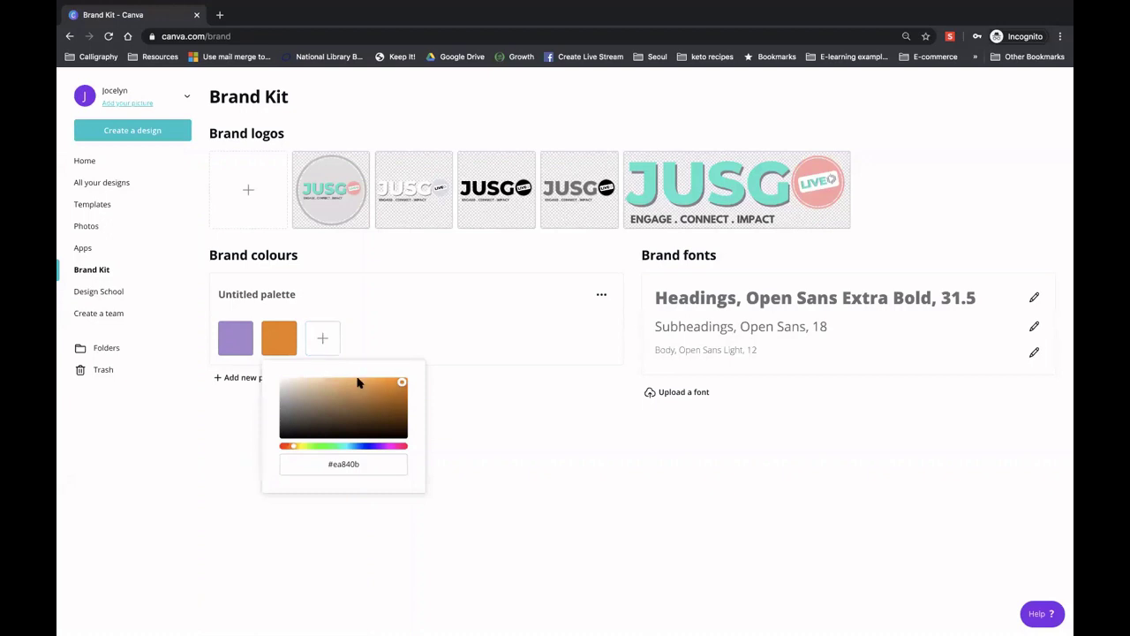
pyautogui.click(288, 409)
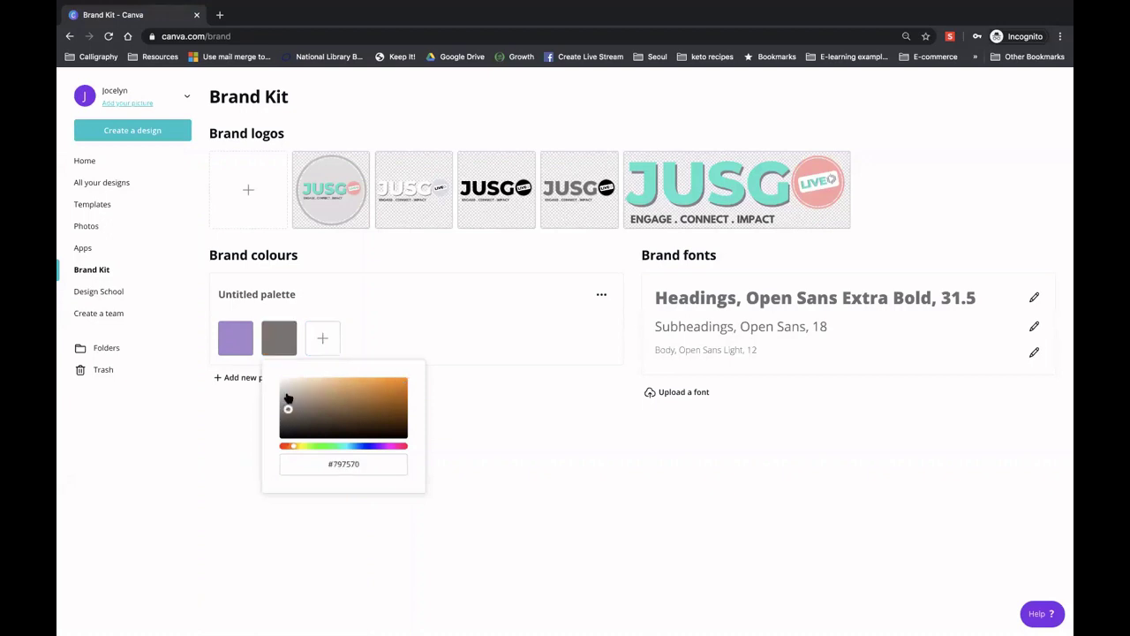
pyautogui.moveTo(289, 398); pyautogui.dragTo(399, 385)
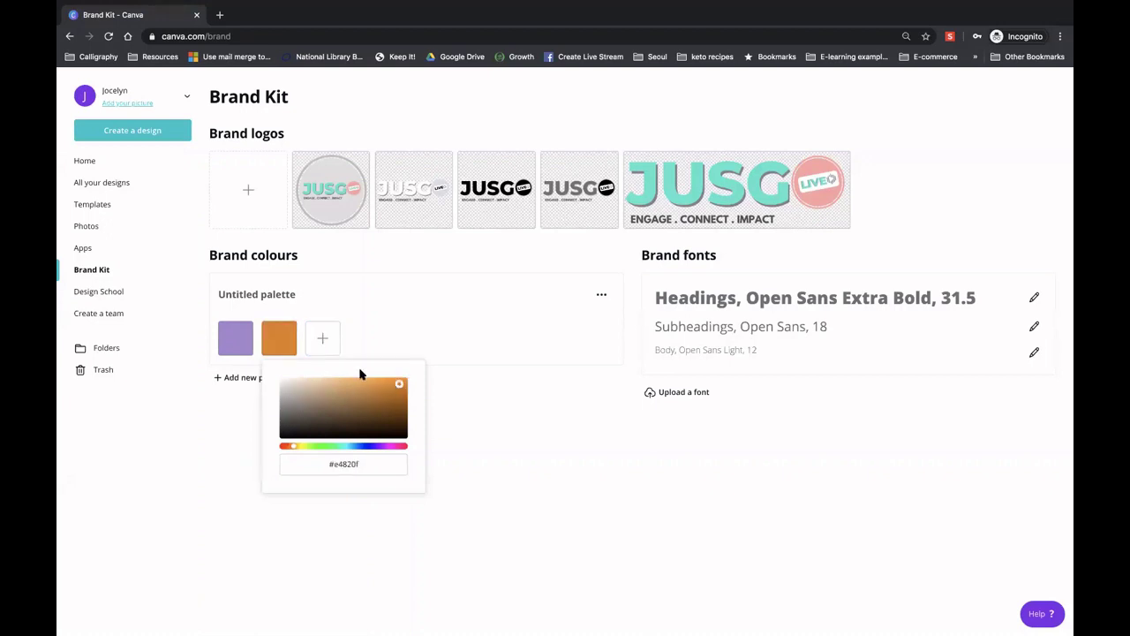
# Add a grey #aba1a1 third colour and rename the palette 'My Brand Colours'
pyautogui.click(325, 339)
pyautogui.click(326, 433)
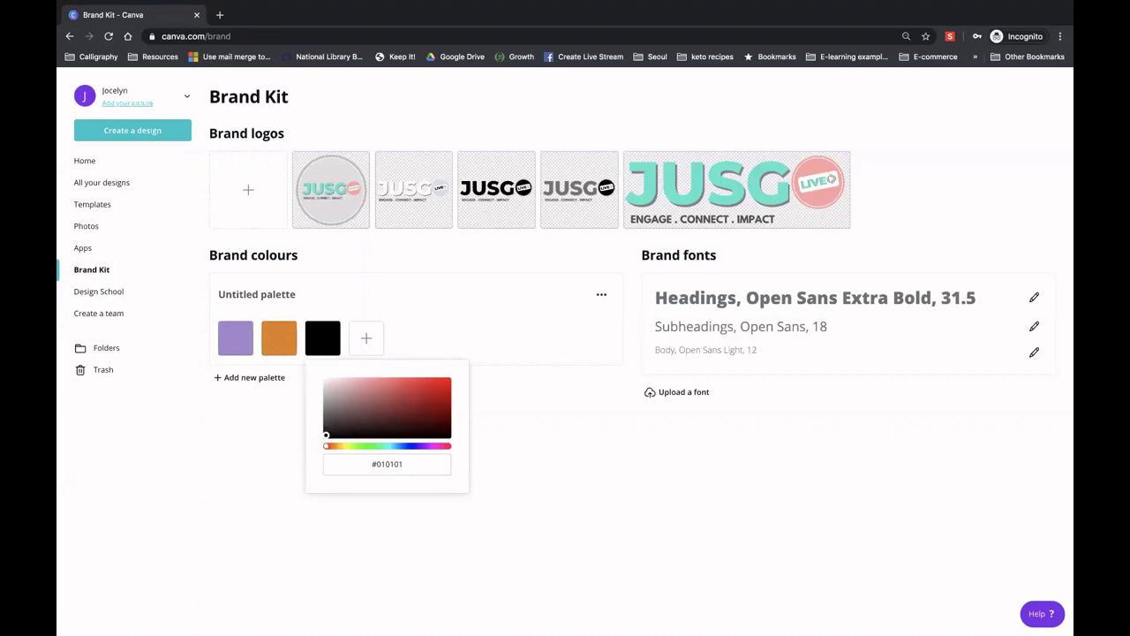
pyautogui.click(331, 408)
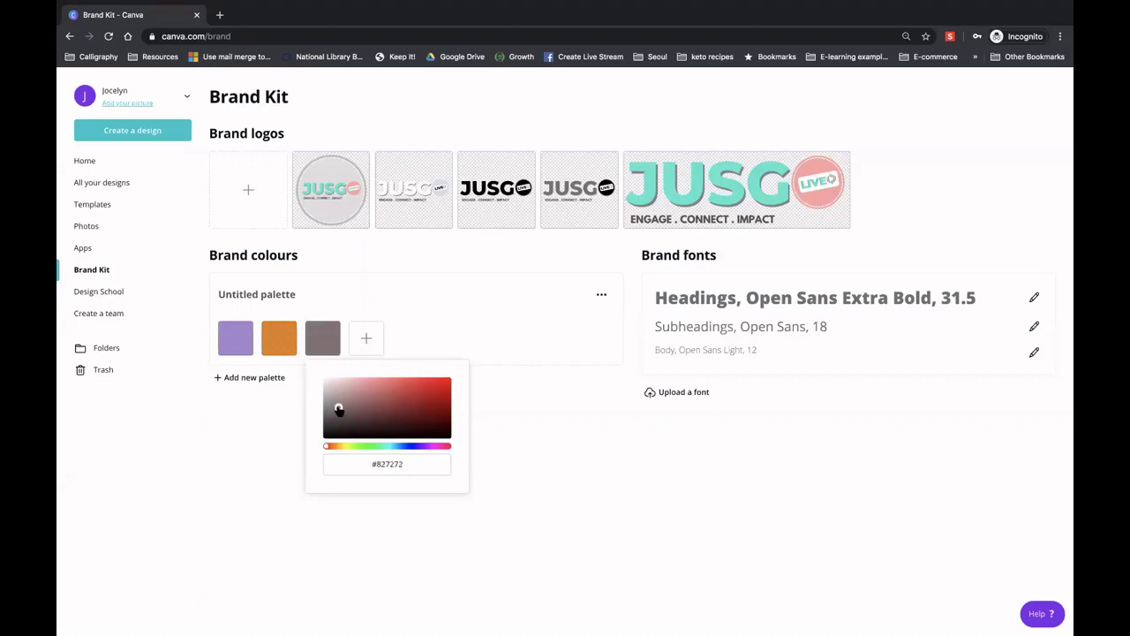
pyautogui.click(334, 407)
pyautogui.click(329, 397)
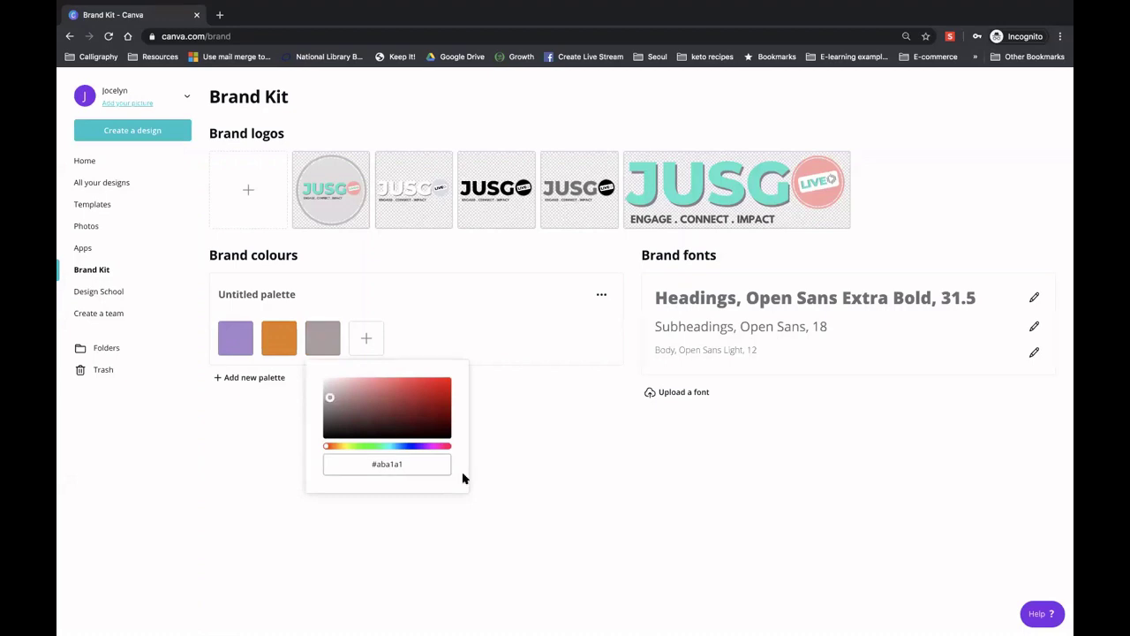
pyautogui.click(510, 409)
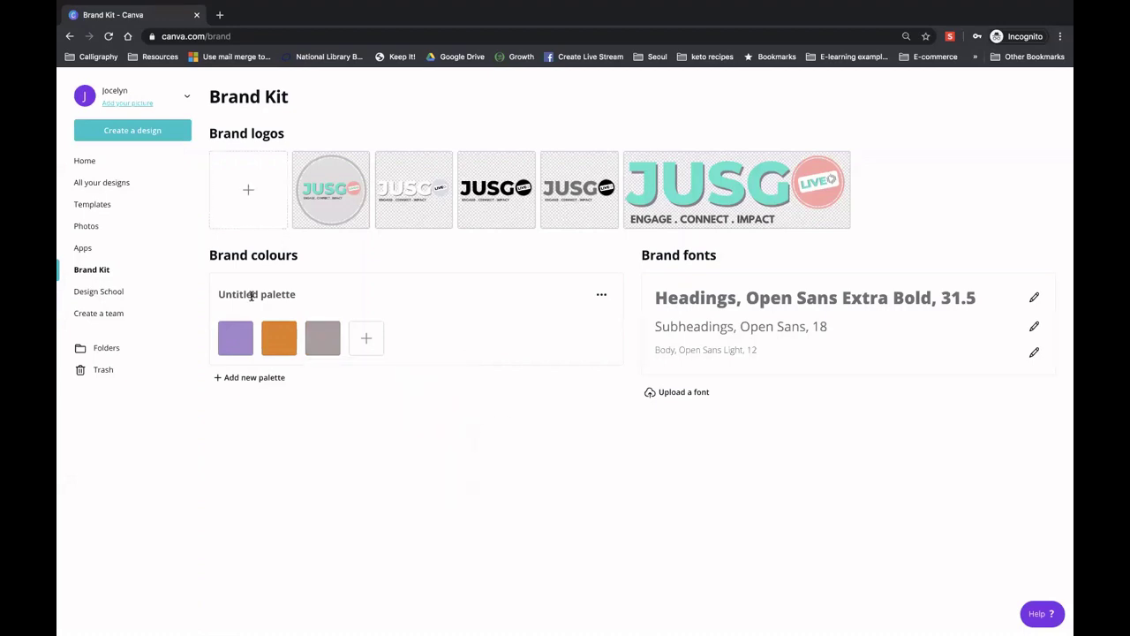
pyautogui.click(308, 288)
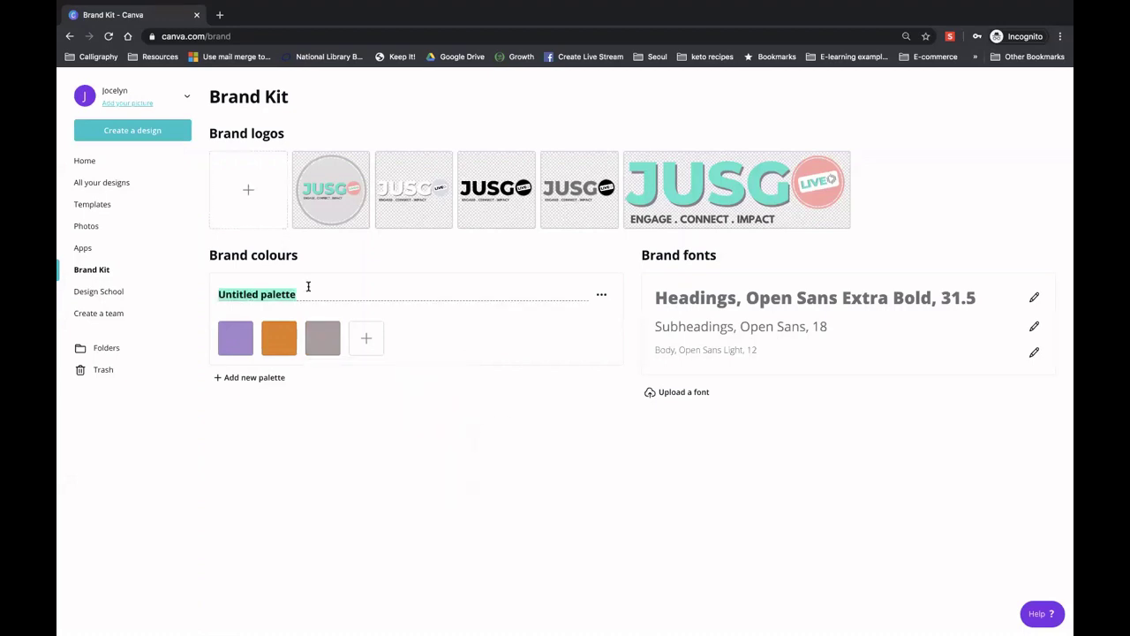
pyautogui.write('My')
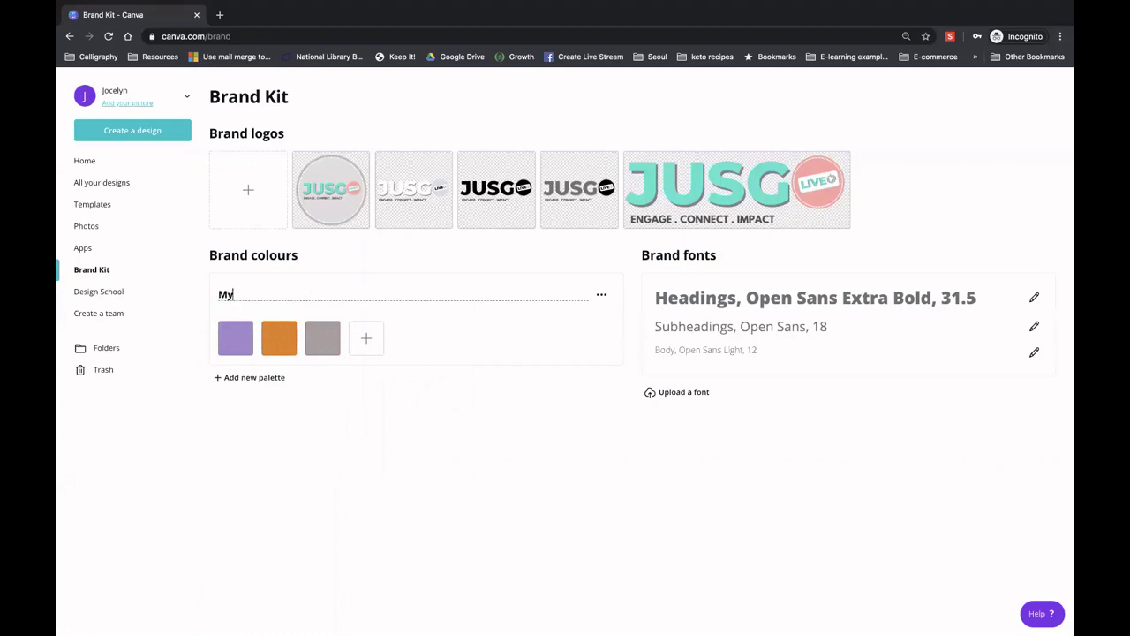
pyautogui.write(' Brand Colours')
# Finish the palette name and browse the Headings font list without changing the font
pyautogui.click(369, 504)
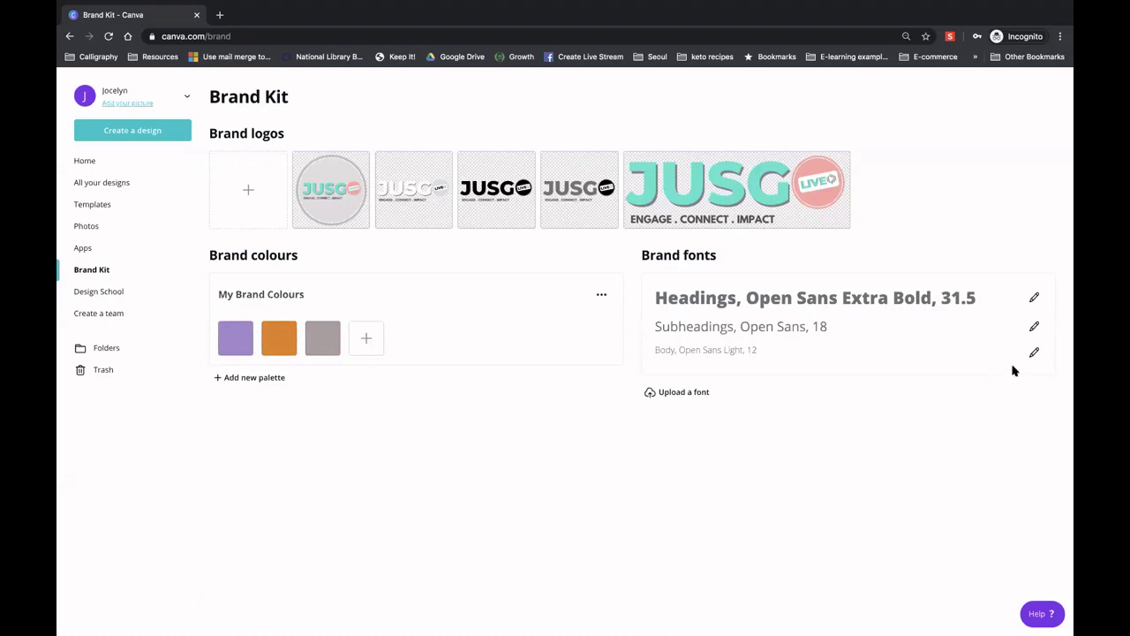
pyautogui.click(1034, 300)
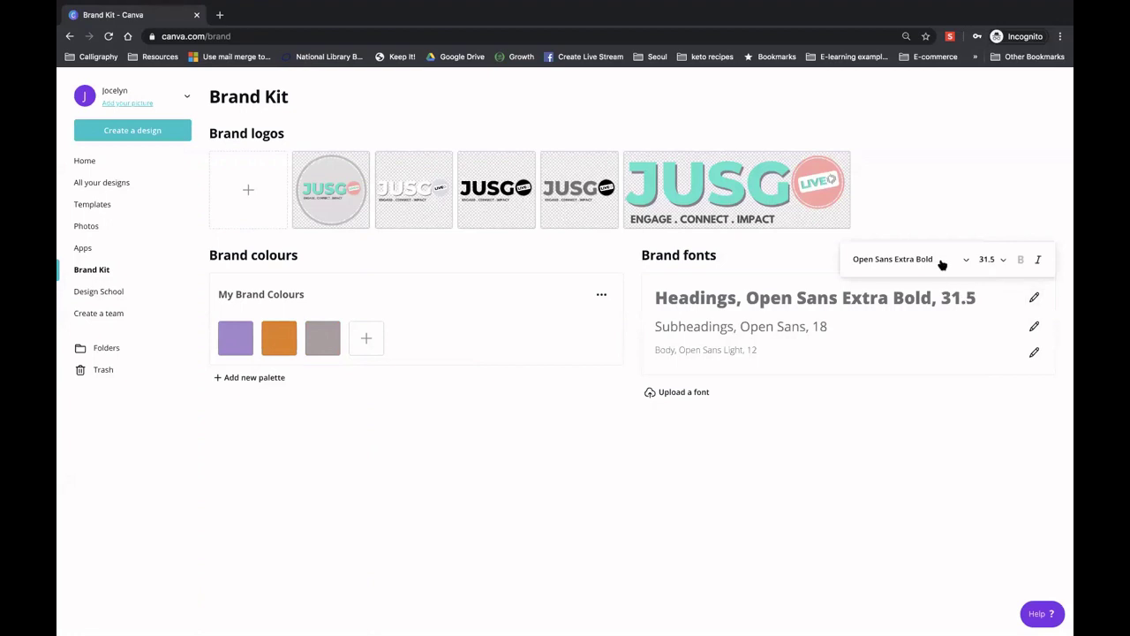
pyautogui.click(941, 260)
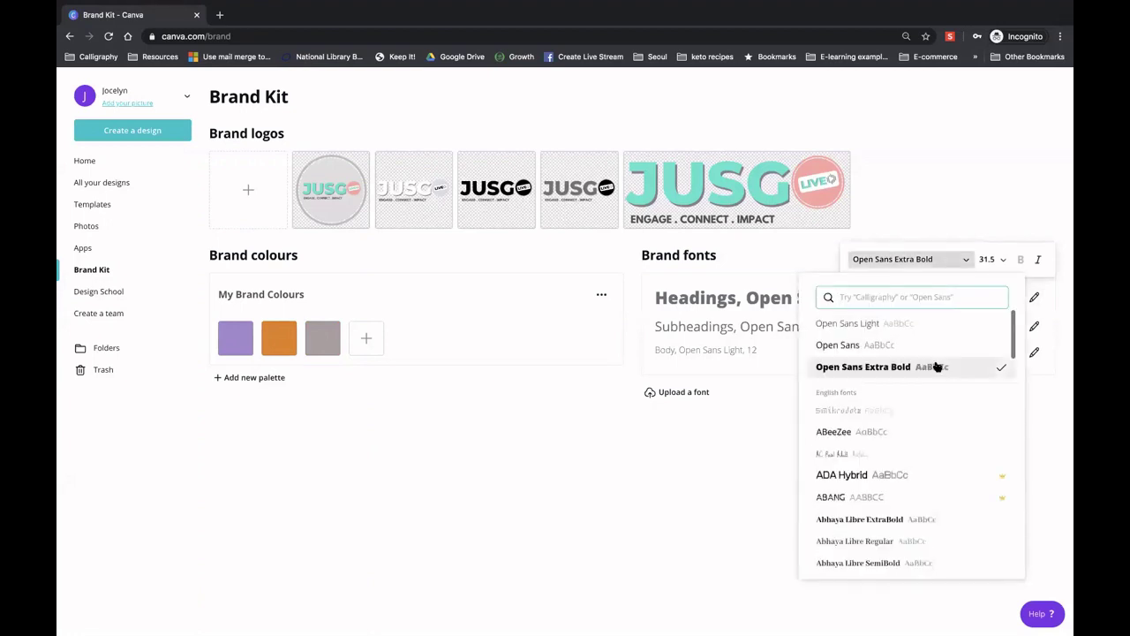
pyautogui.scroll(-1, 936, 375)
pyautogui.scroll(-1, 936, 388)
pyautogui.scroll(-1, 935, 391)
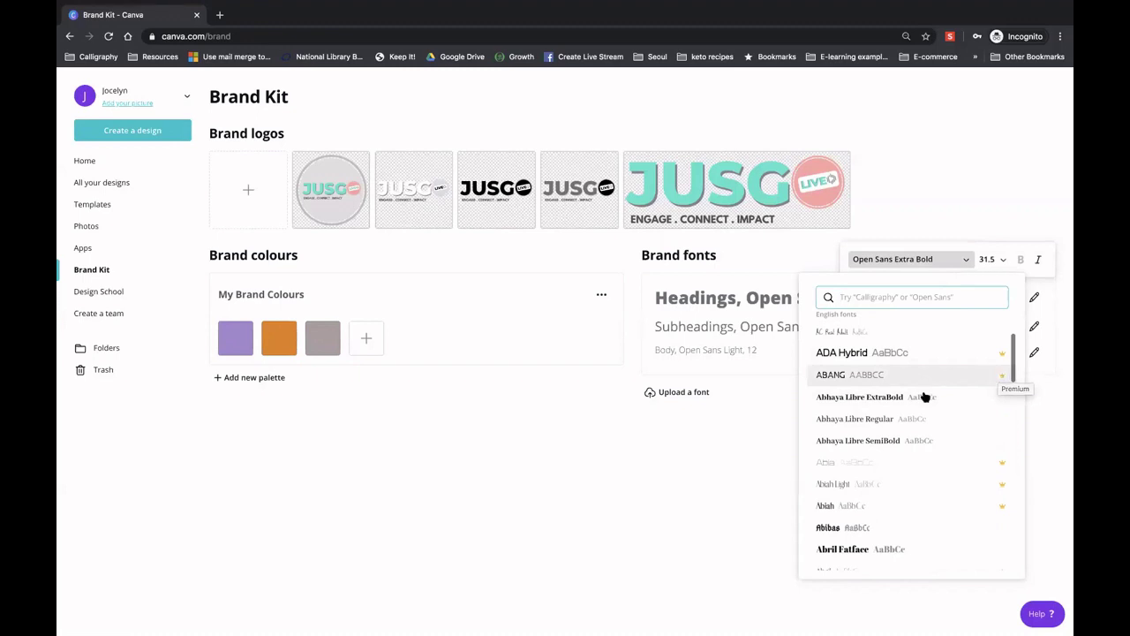
pyautogui.scroll(-3, 956, 404)
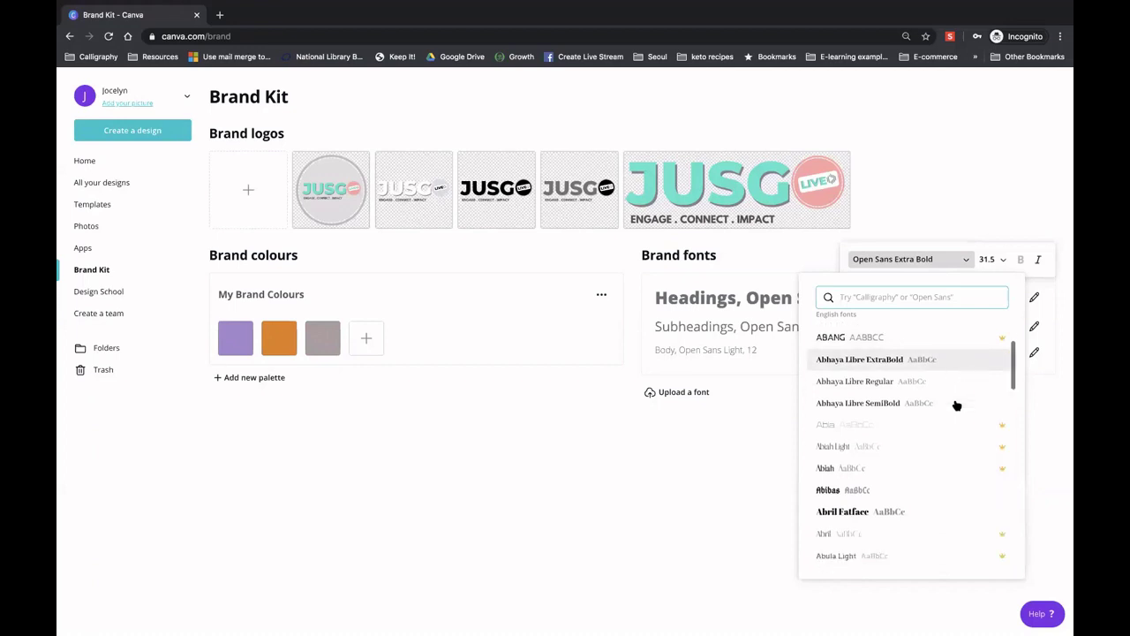
pyautogui.scroll(-1, 920, 411)
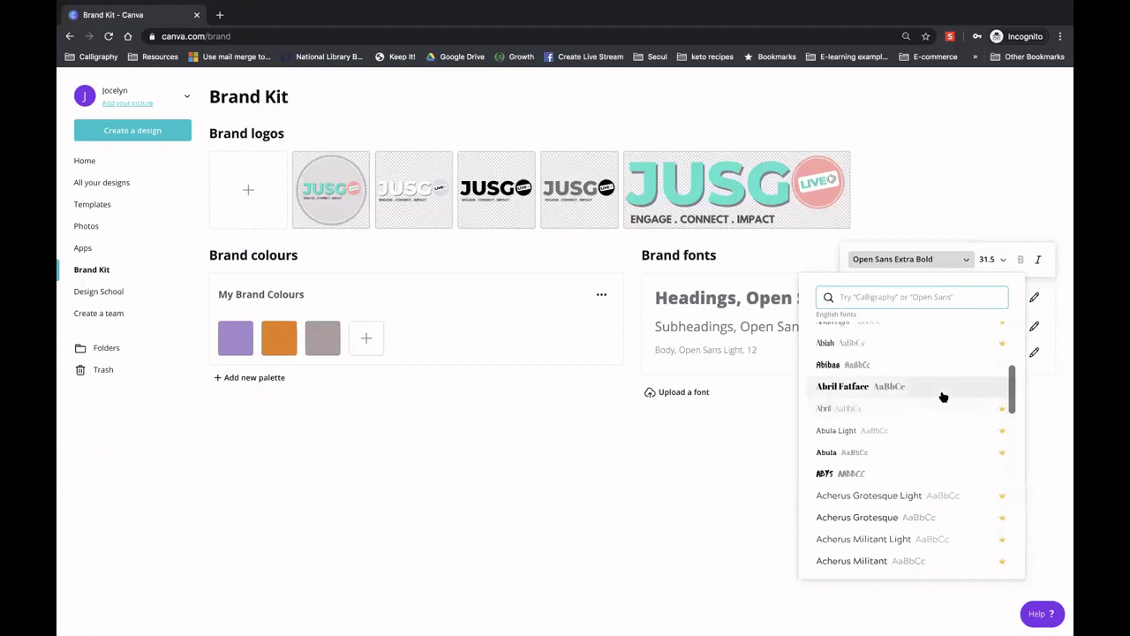
pyautogui.scroll(-1, 943, 400)
pyautogui.scroll(-4, 943, 397)
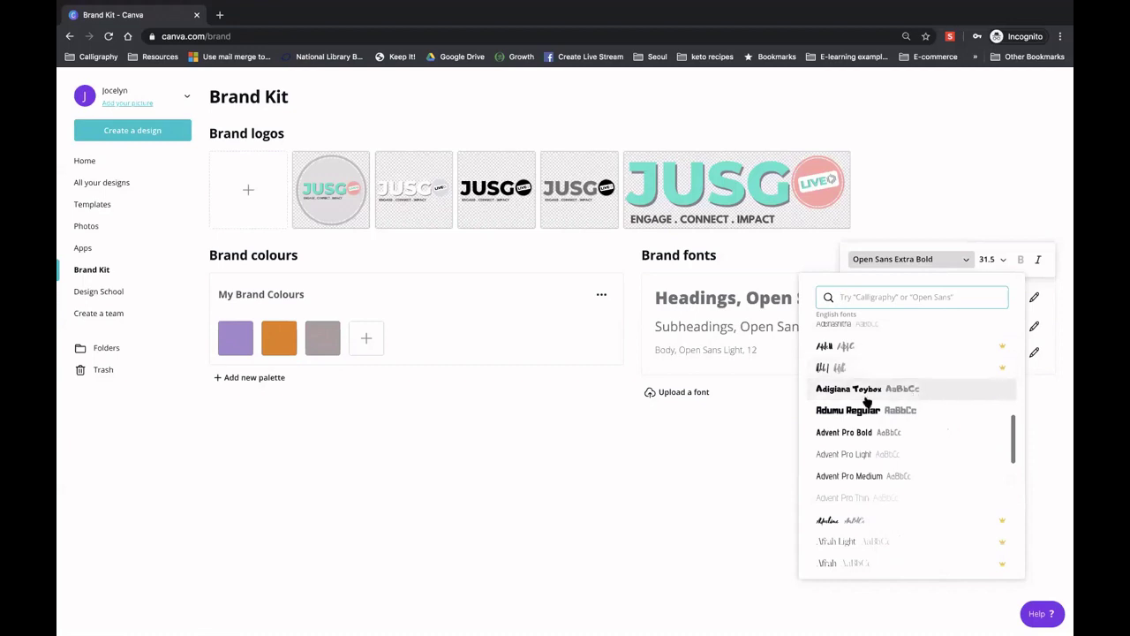
pyautogui.click(708, 438)
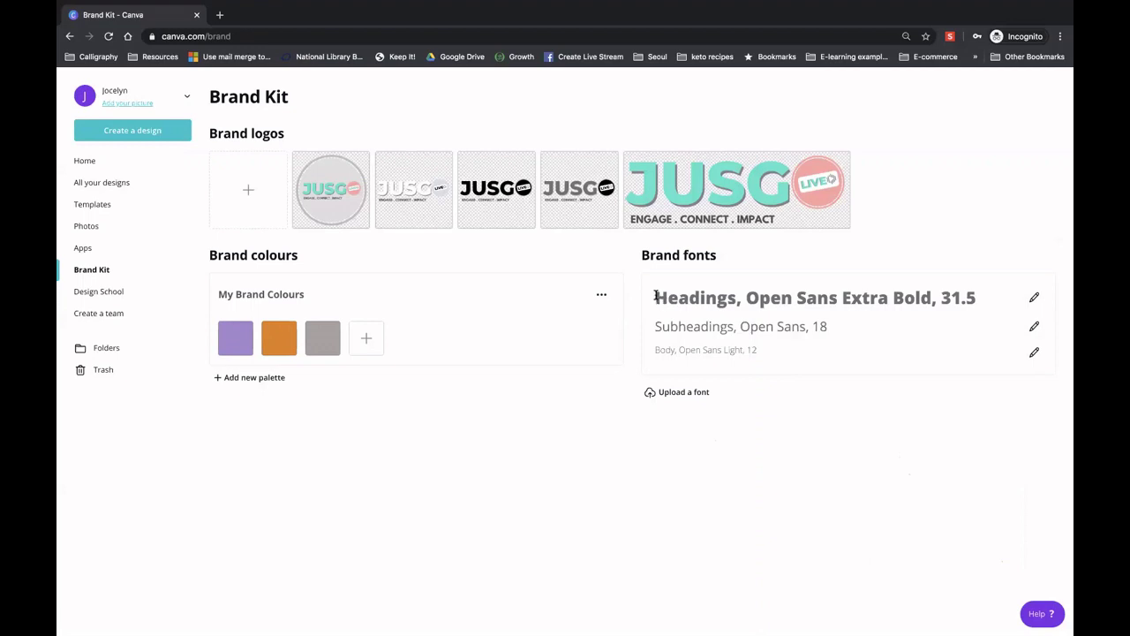
# Set the Headings brand font to ABeeZee, keeping size 31.5
pyautogui.click(1035, 299)
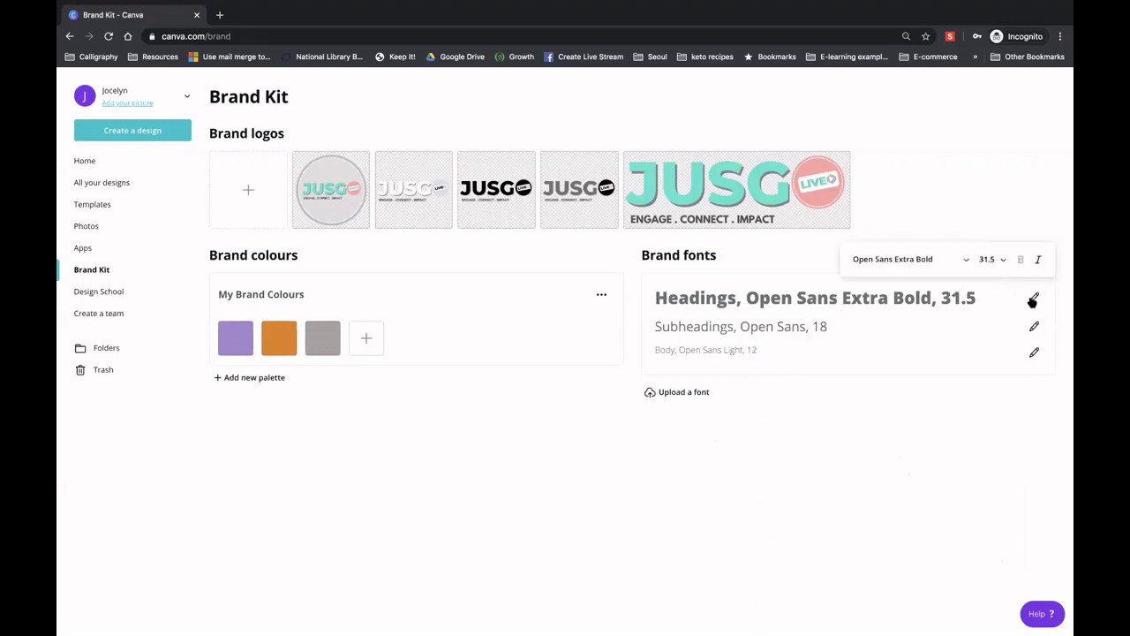
pyautogui.click(1034, 301)
pyautogui.click(1034, 300)
pyautogui.click(1032, 301)
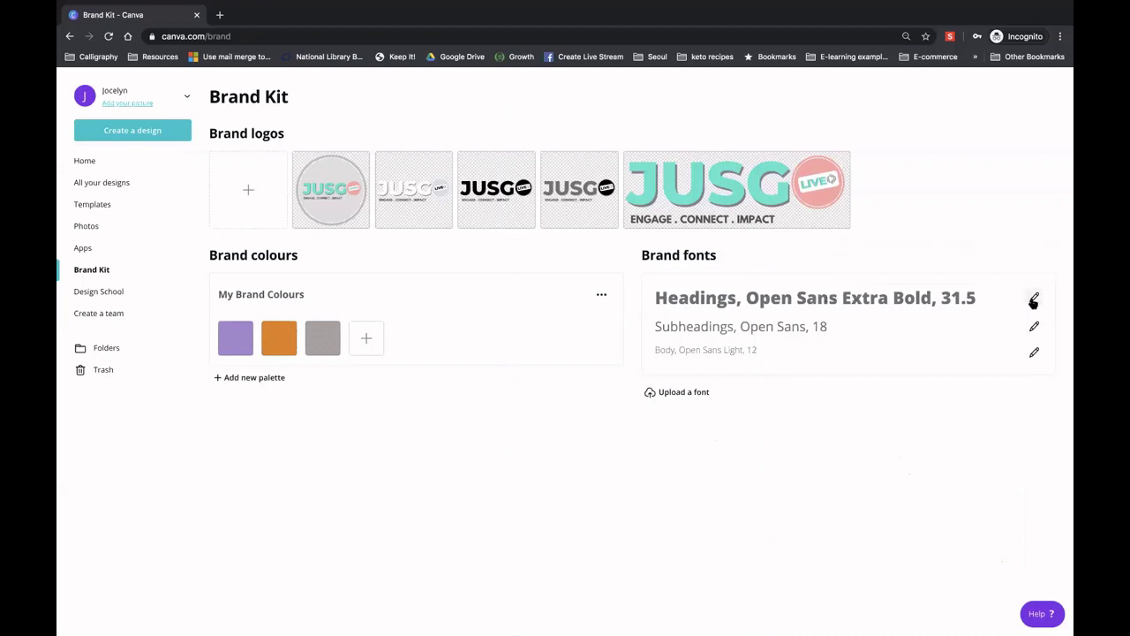
pyautogui.click(1034, 301)
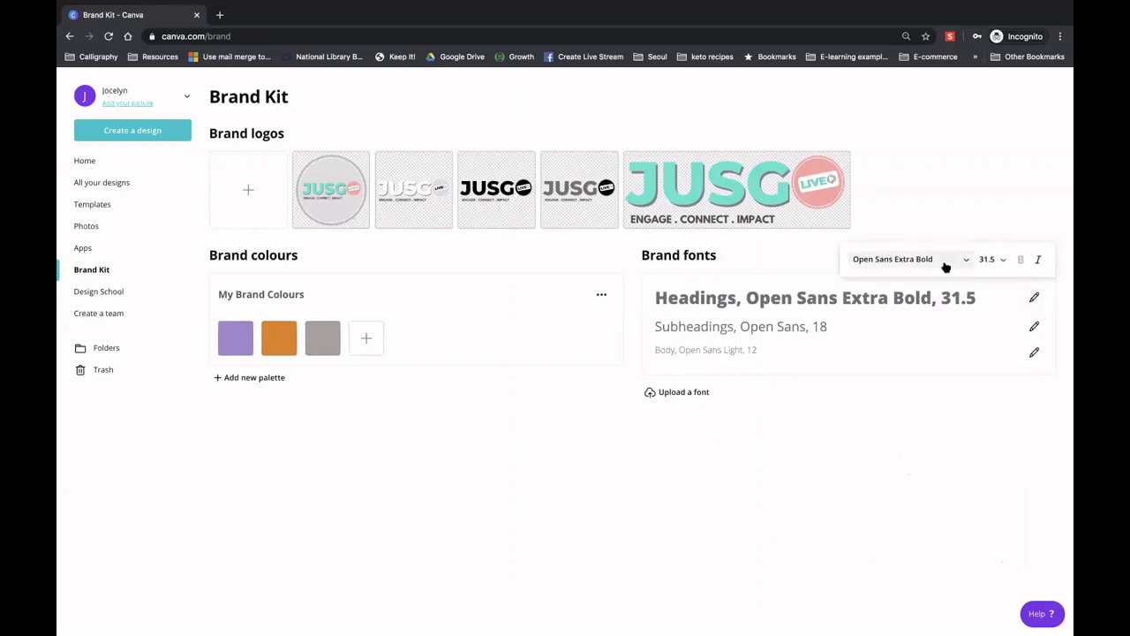
pyautogui.click(946, 263)
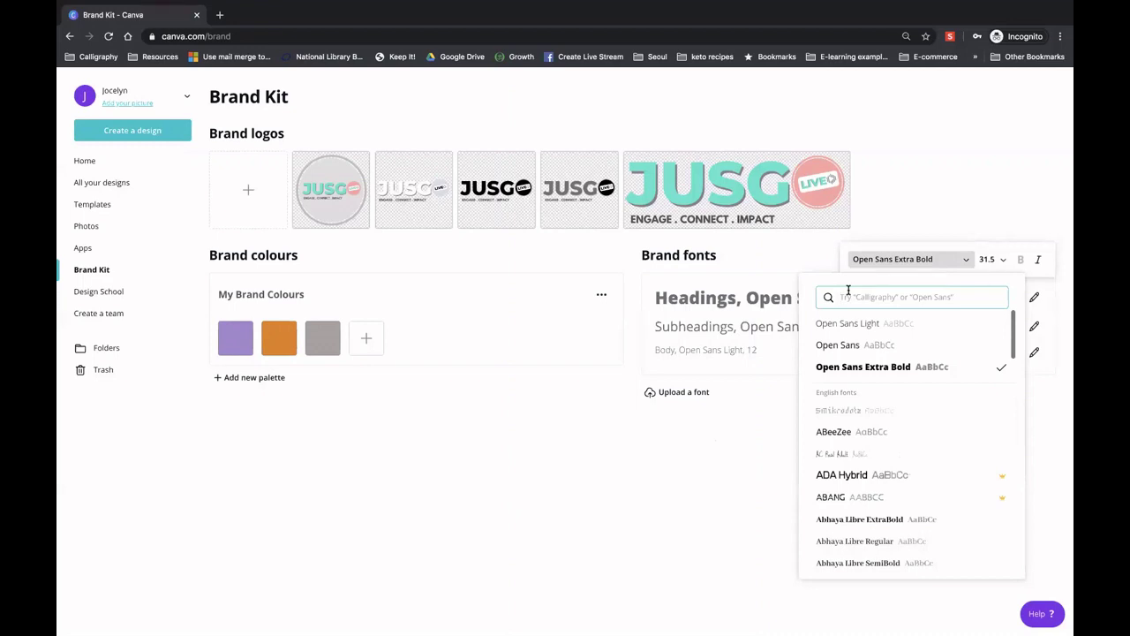
pyautogui.click(834, 433)
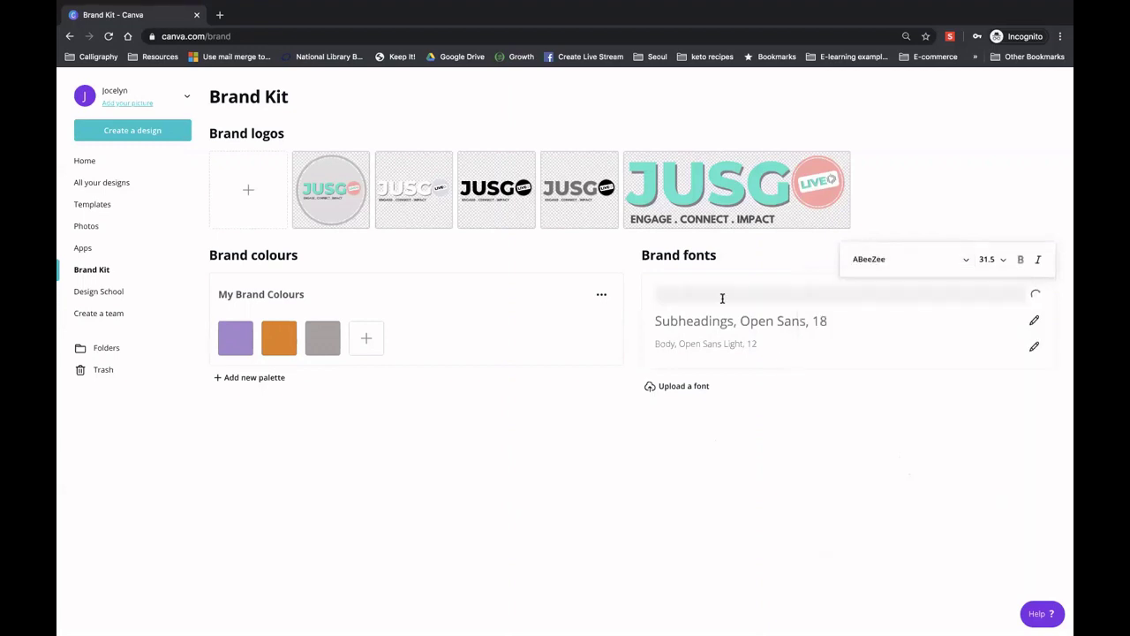
pyautogui.click(819, 419)
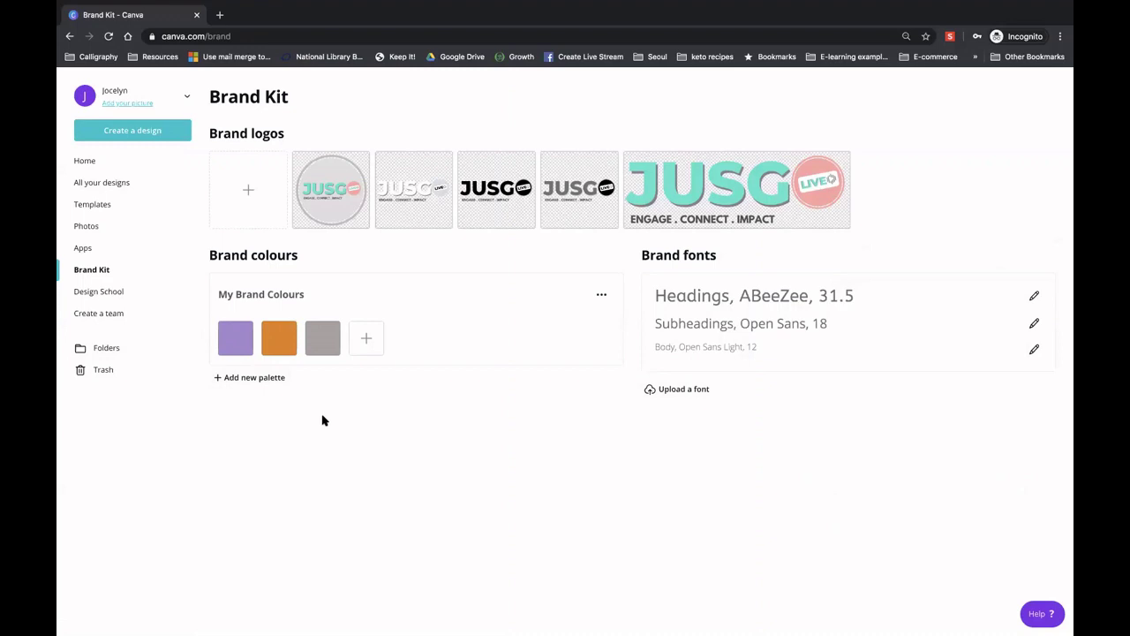
# Search design types for 'animated social media' and create an Animated Social Media design
pyautogui.click(91, 185)
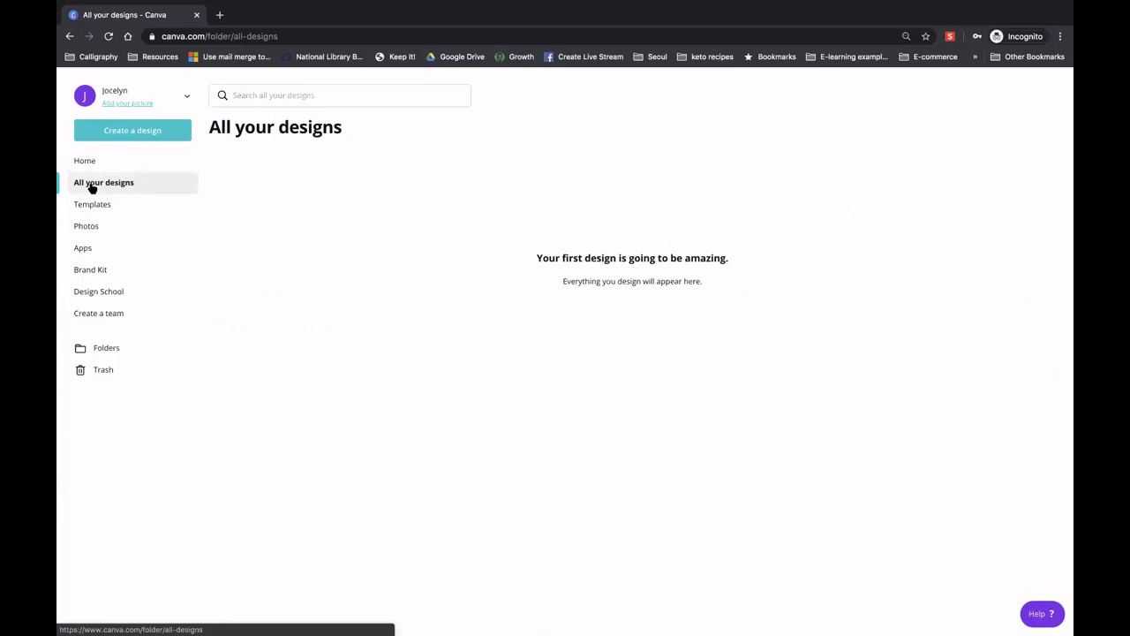
pyautogui.click(161, 133)
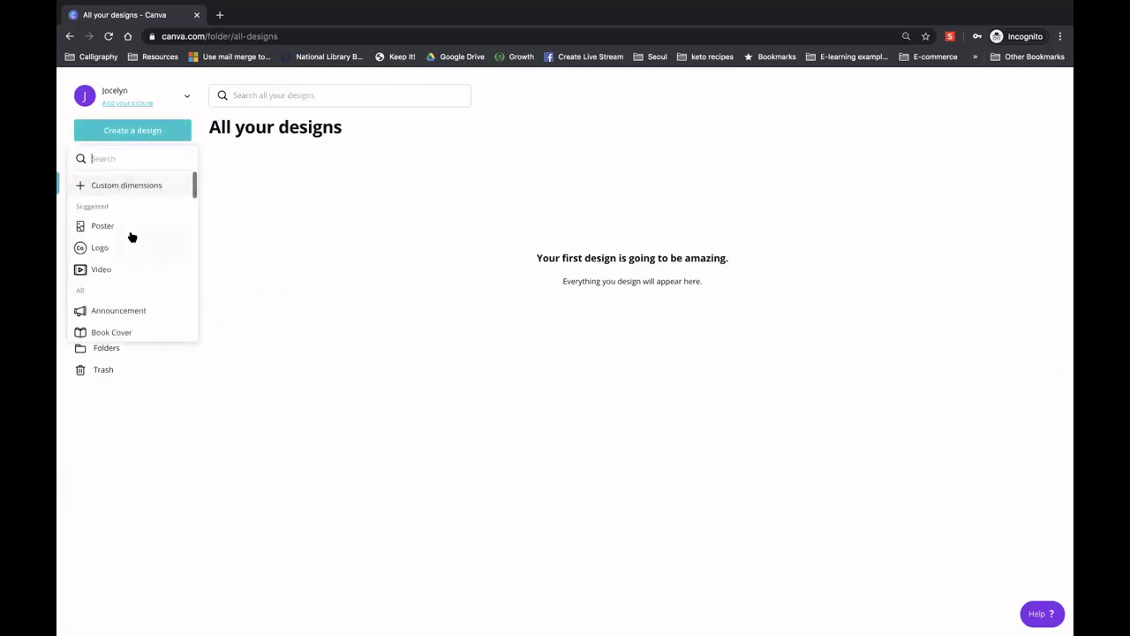
pyautogui.scroll(-1, 131, 237)
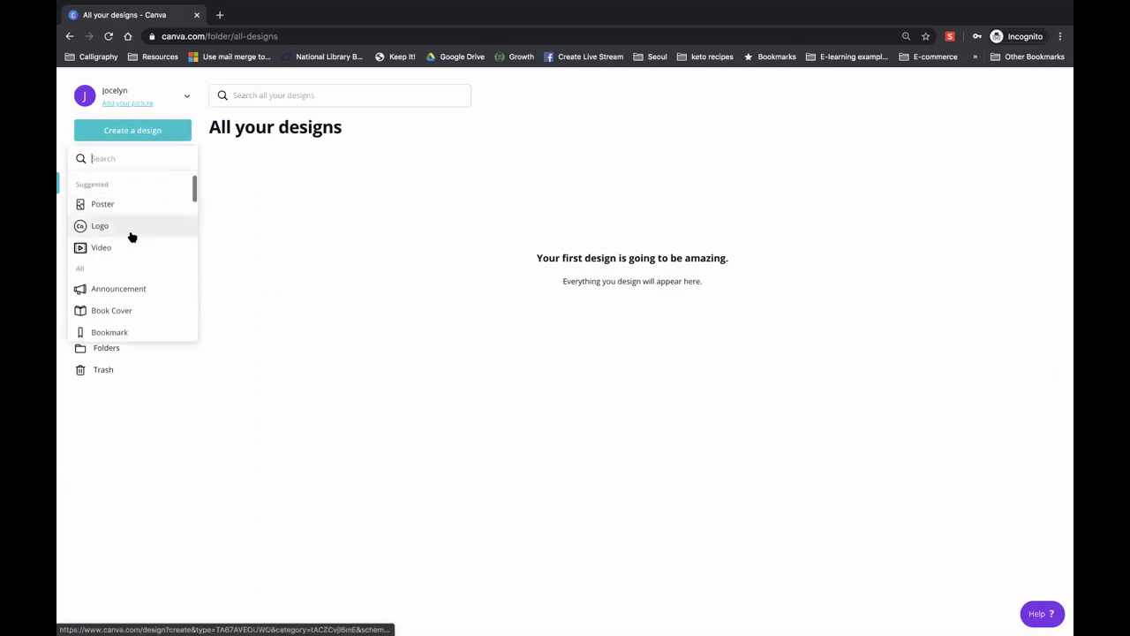
pyautogui.write('social media')
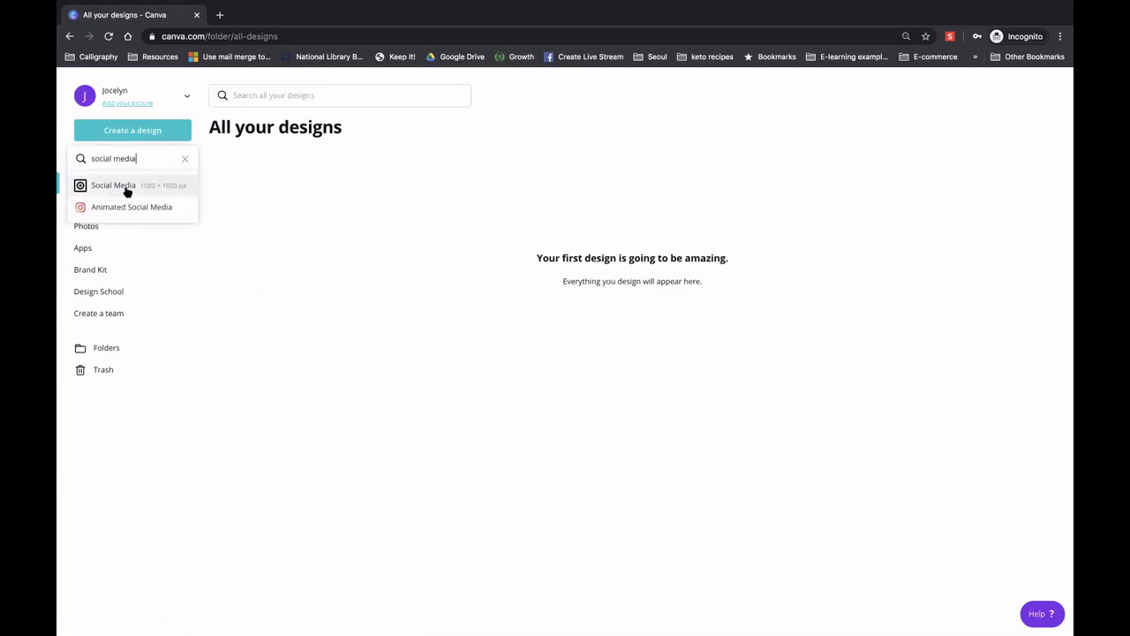
pyautogui.click(91, 158)
pyautogui.write('animated')
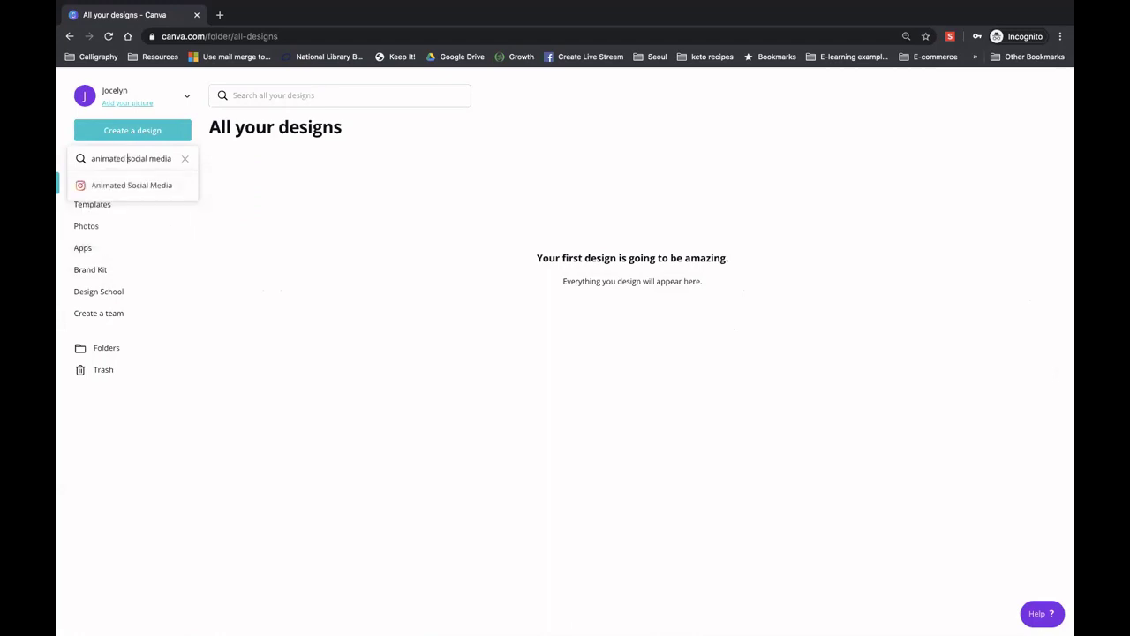
pyautogui.click(142, 186)
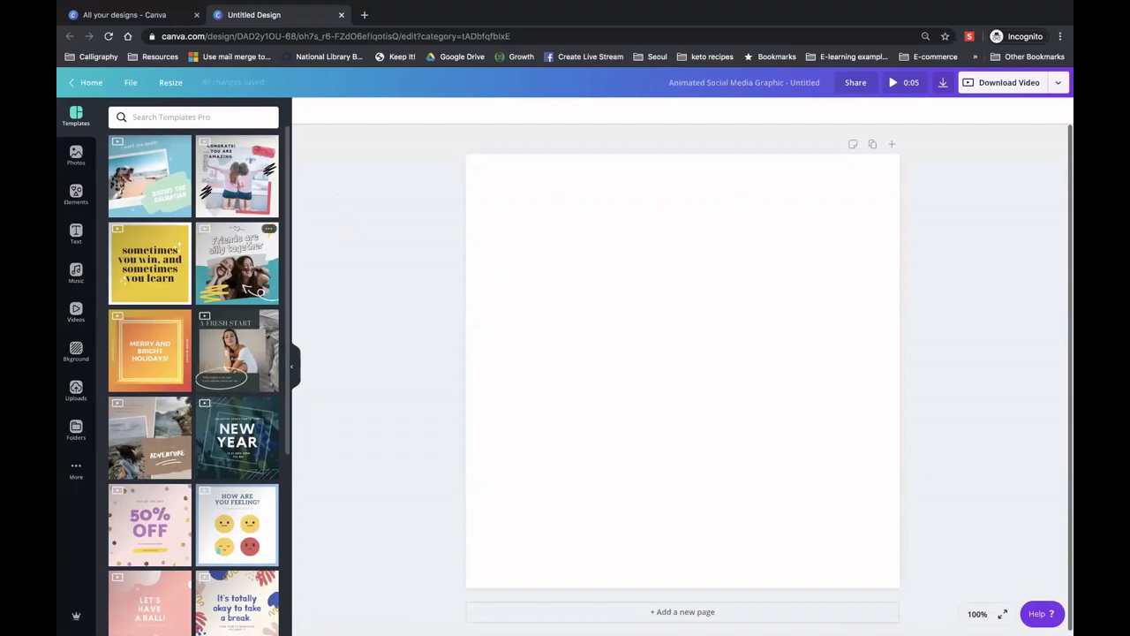
# Fill page 1 with the 'Friends are silly together' template
pyautogui.scroll(-3, 238, 211)
pyautogui.scroll(-4, 226, 262)
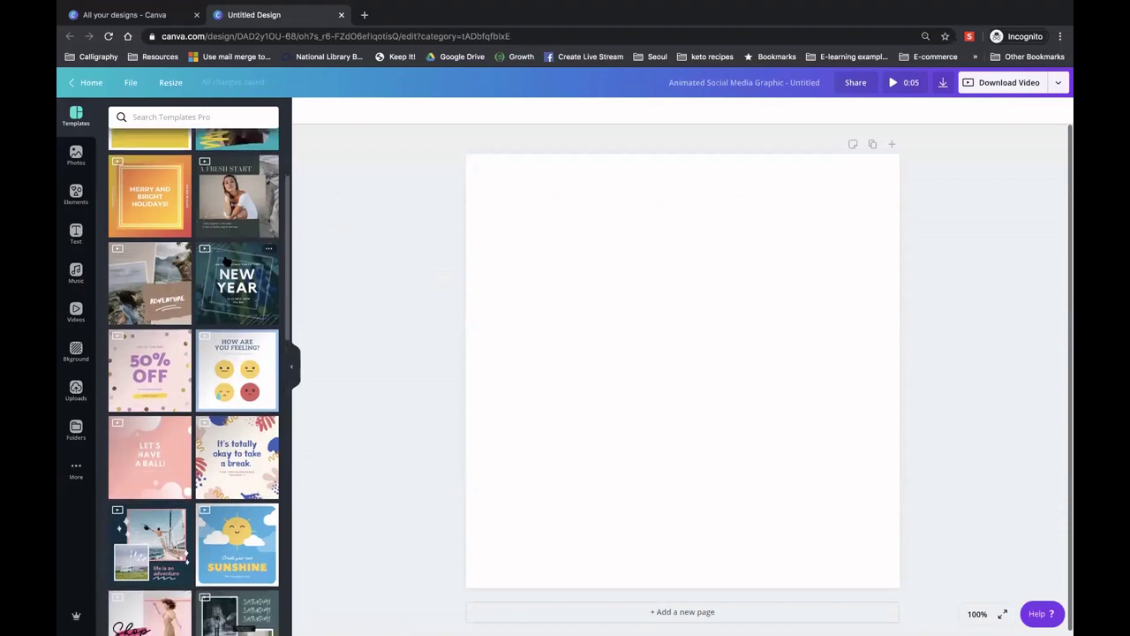
pyautogui.scroll(6, 226, 262)
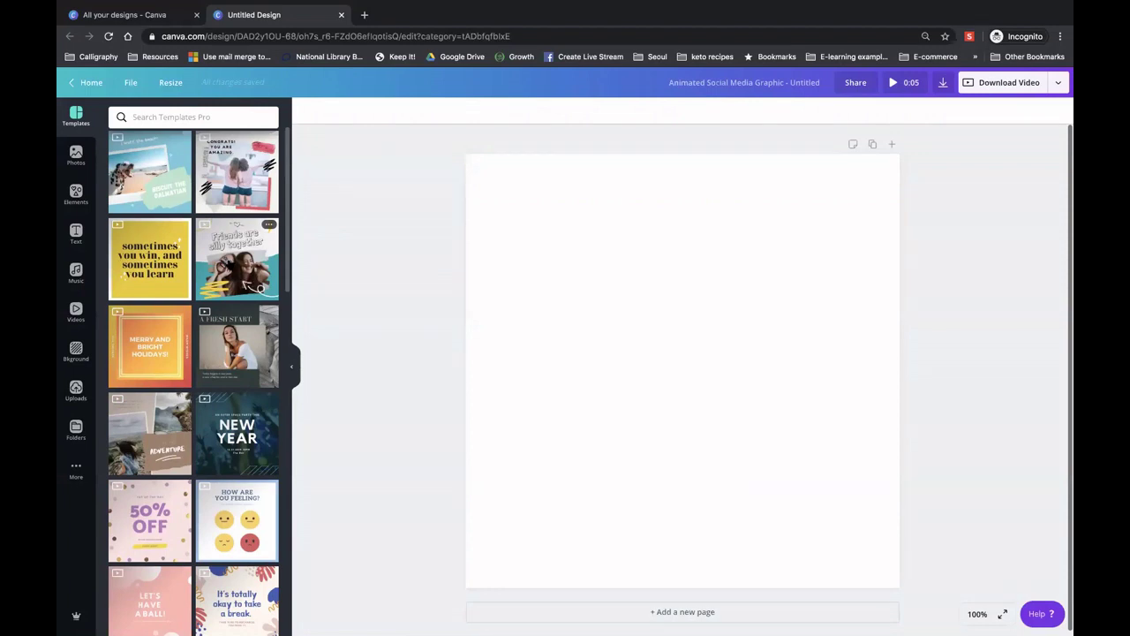
pyautogui.click(231, 263)
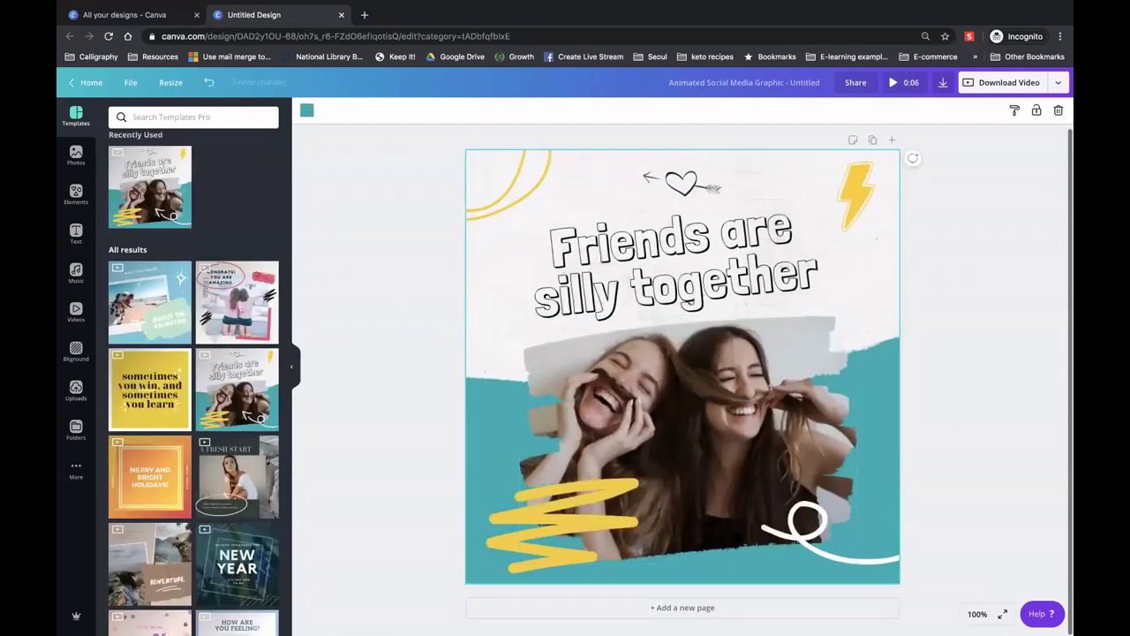
# Add a second page and apply the Congrats template to it
pyautogui.click(659, 608)
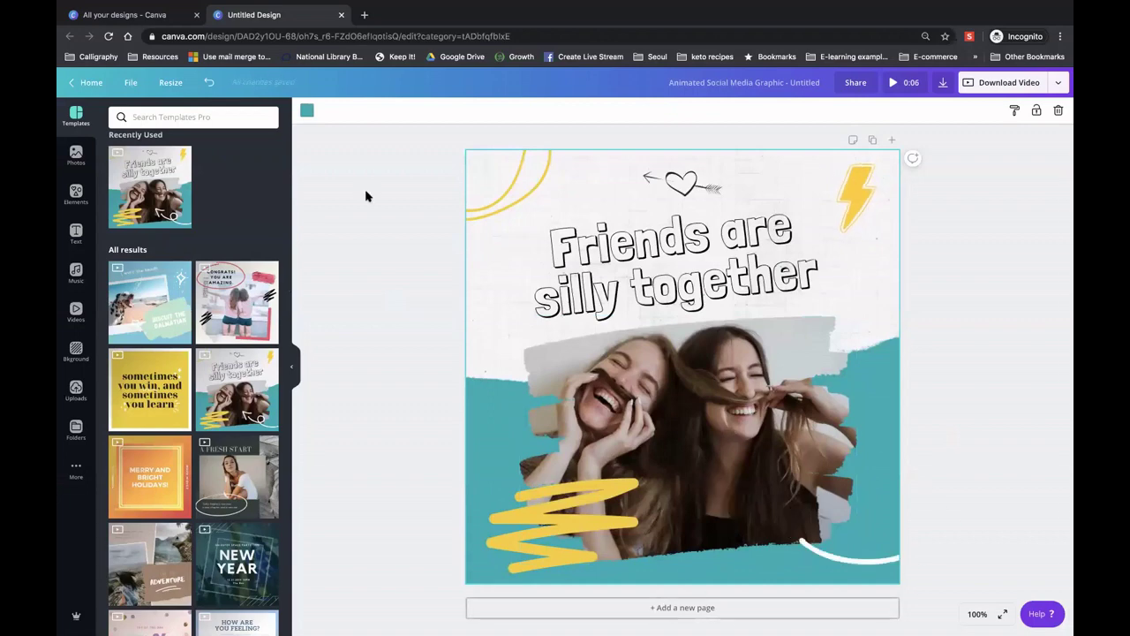
pyautogui.click(236, 301)
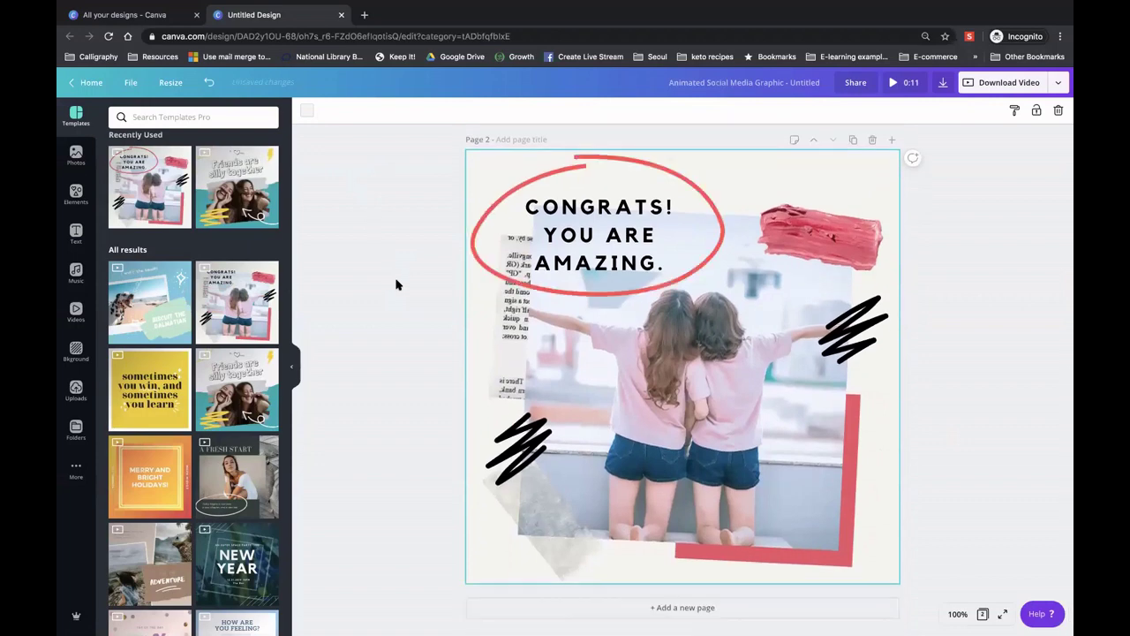
pyautogui.scroll(3, 397, 284)
pyautogui.scroll(4, 396, 284)
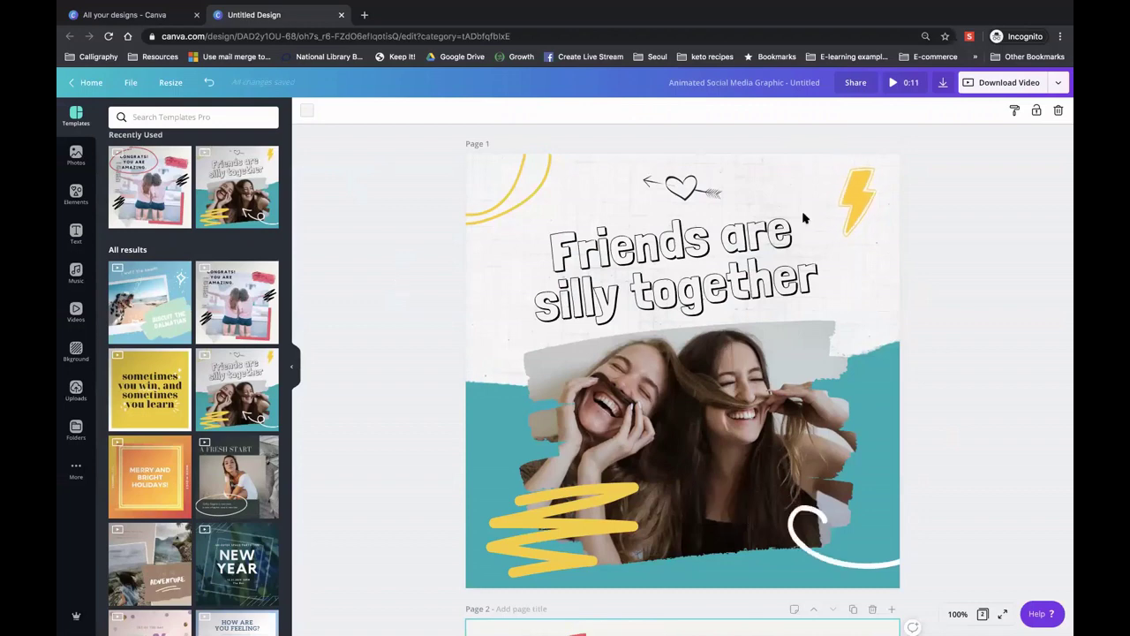
# Duplicate page 1, then rewrite page 2's headline as 'BFF Promotion' / 'Get the 2nd for $1'
pyautogui.click(853, 144)
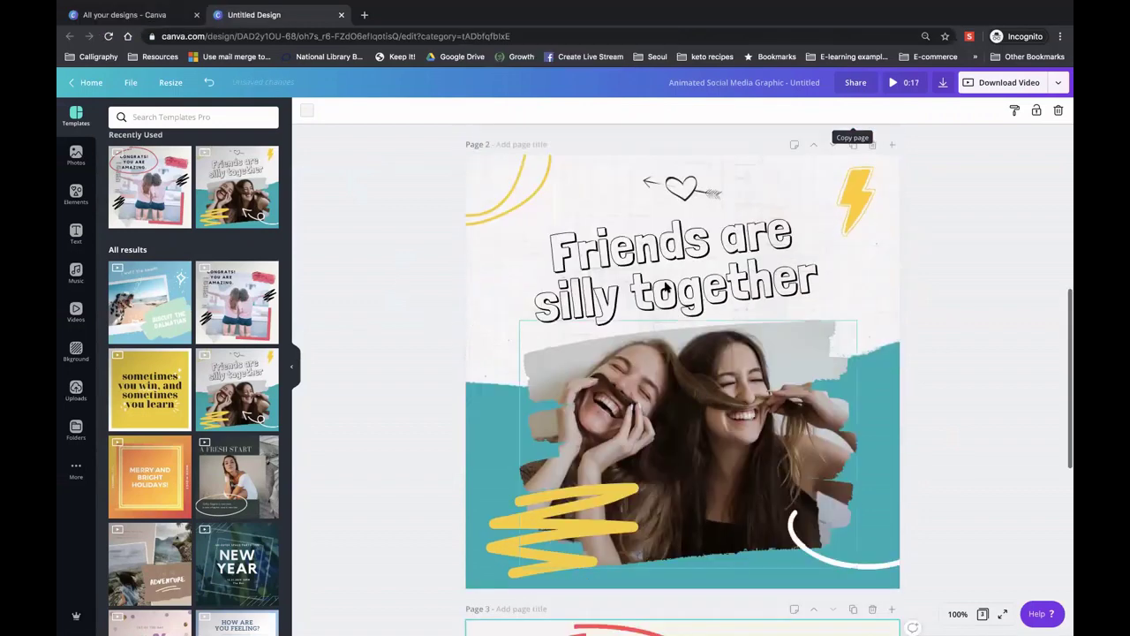
pyautogui.click(574, 254)
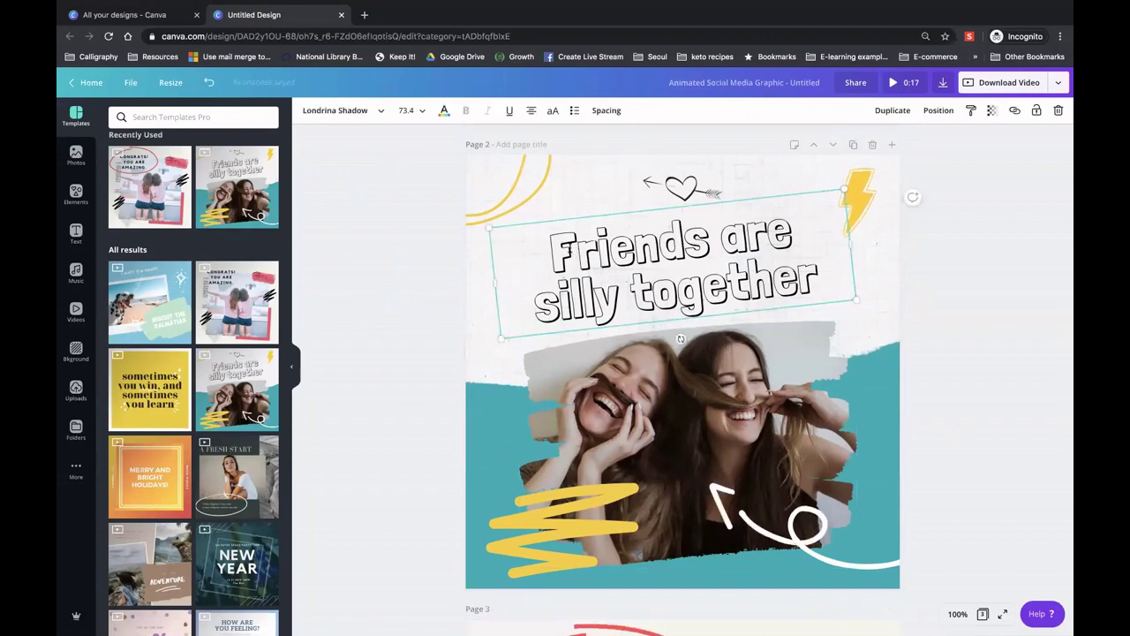
pyautogui.click(551, 252)
pyautogui.moveTo(551, 252); pyautogui.dragTo(835, 281)
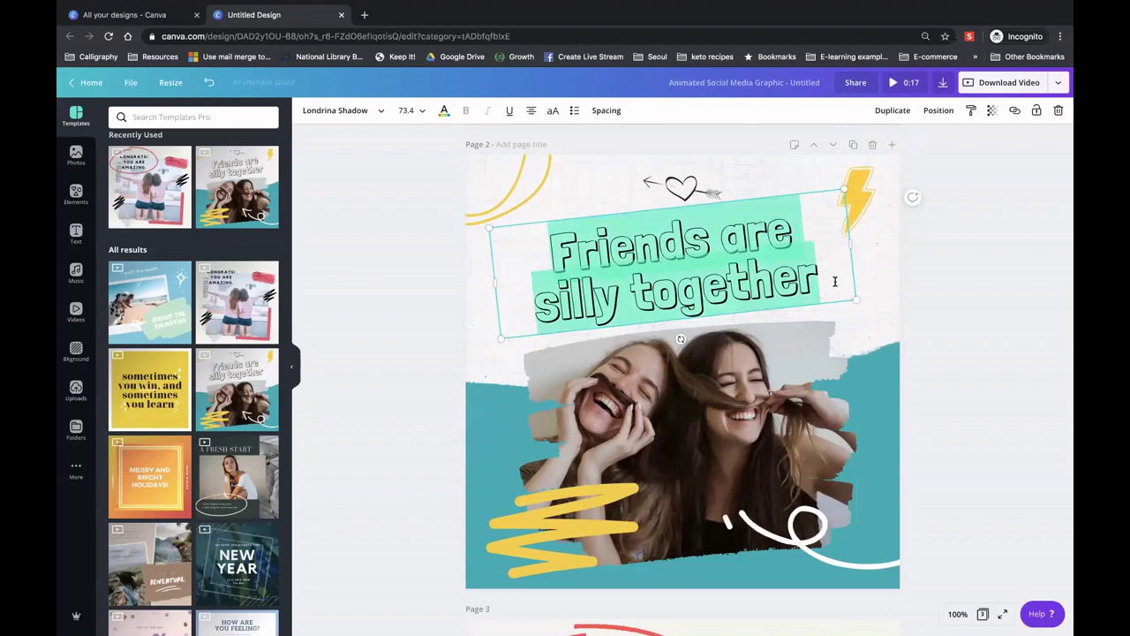
pyautogui.write('Bes')
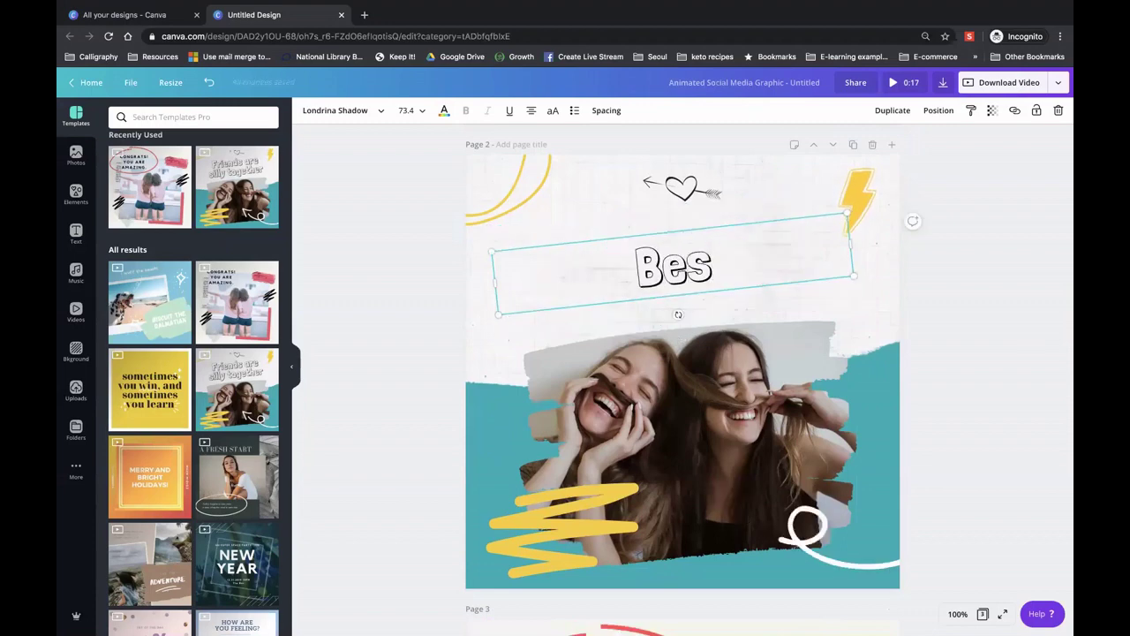
pyautogui.press('BackSpace')
pyautogui.press('BackSpace')
pyautogui.press('BackSpace')
pyautogui.write('BFF Promotion')
pyautogui.press('Return')
pyautogui.write('Get the 2nd')
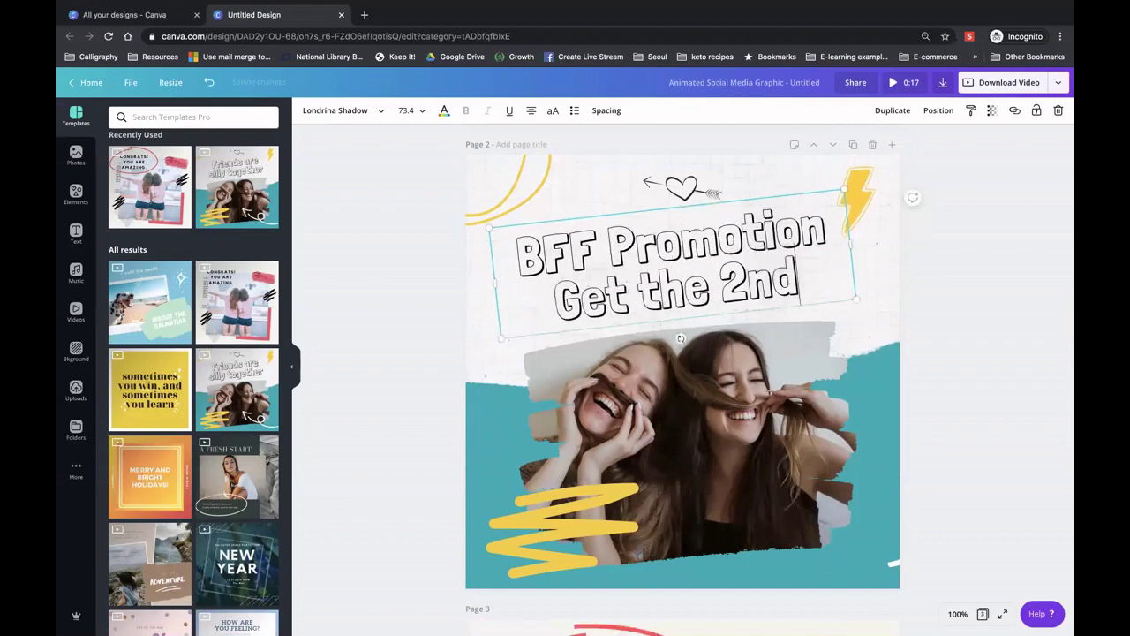
pyautogui.write(' for')
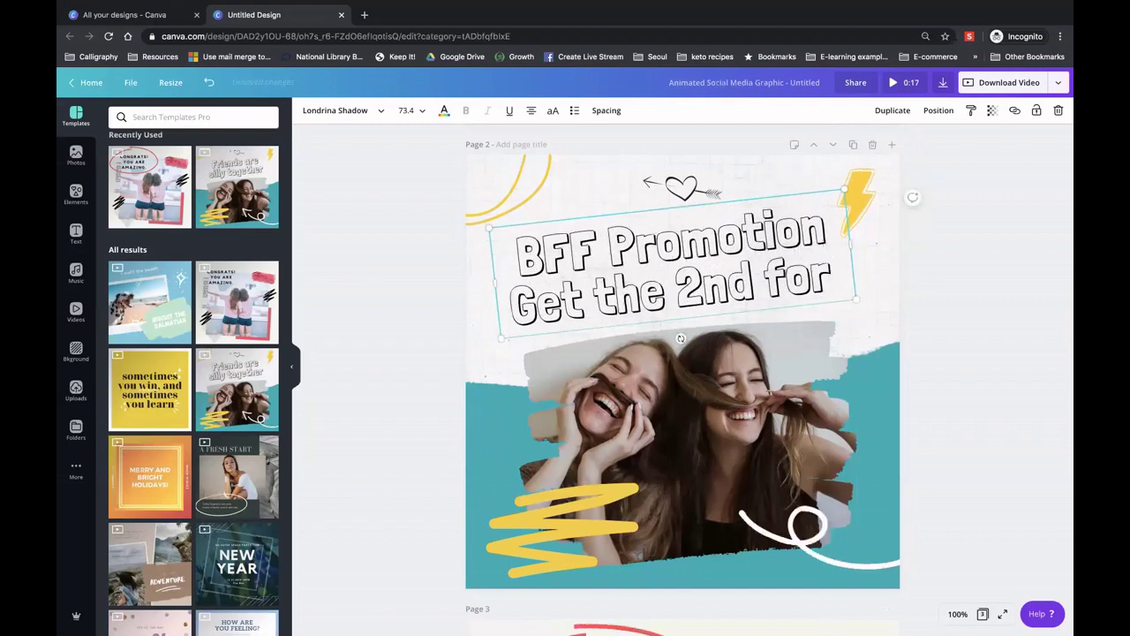
pyautogui.write(' $1')
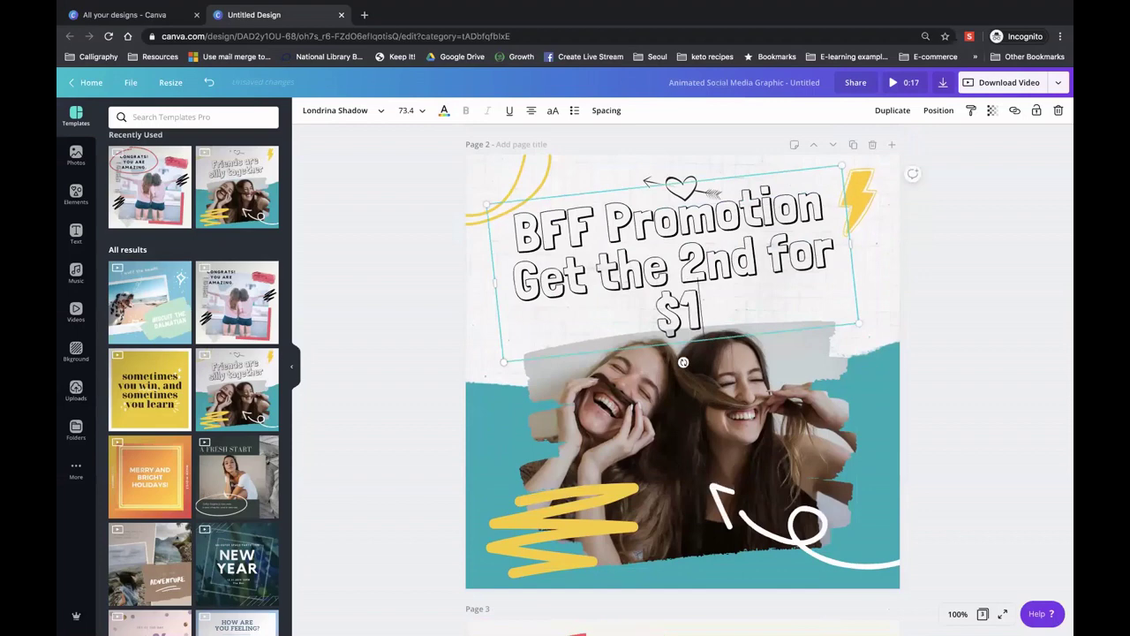
# Set the new headline's font size to 64
pyautogui.click(415, 112)
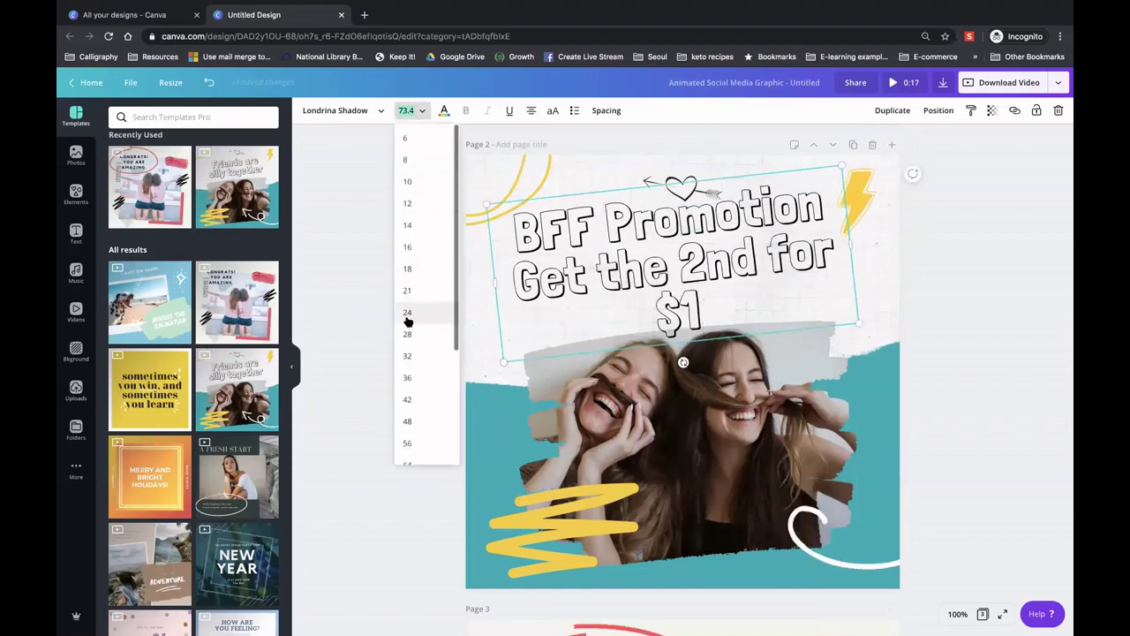
pyautogui.scroll(-1, 408, 380)
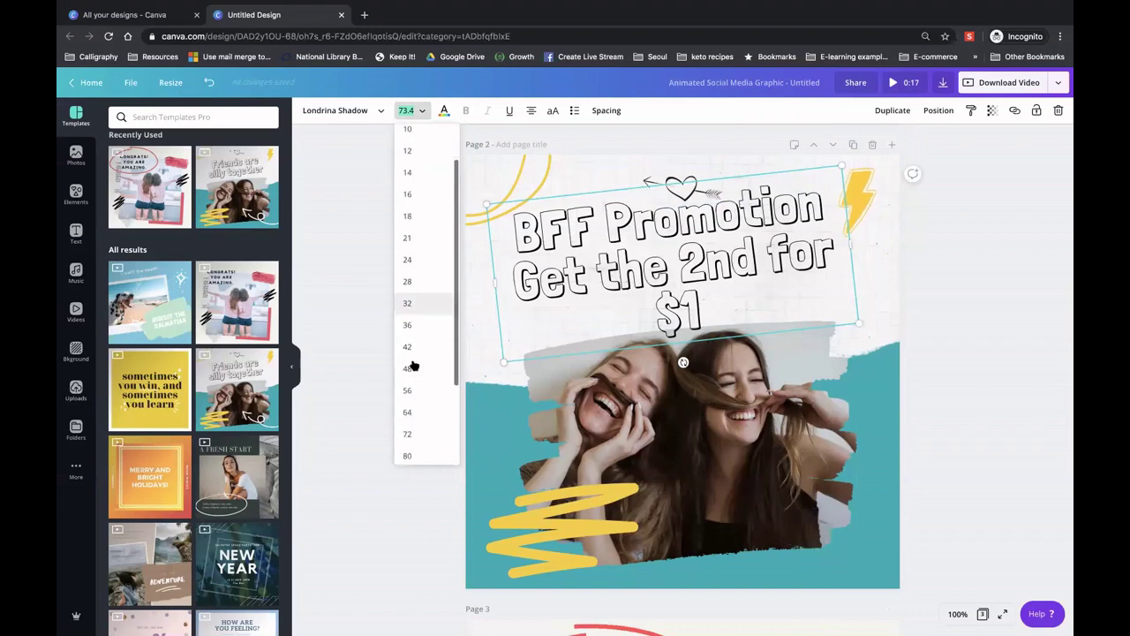
pyautogui.click(408, 405)
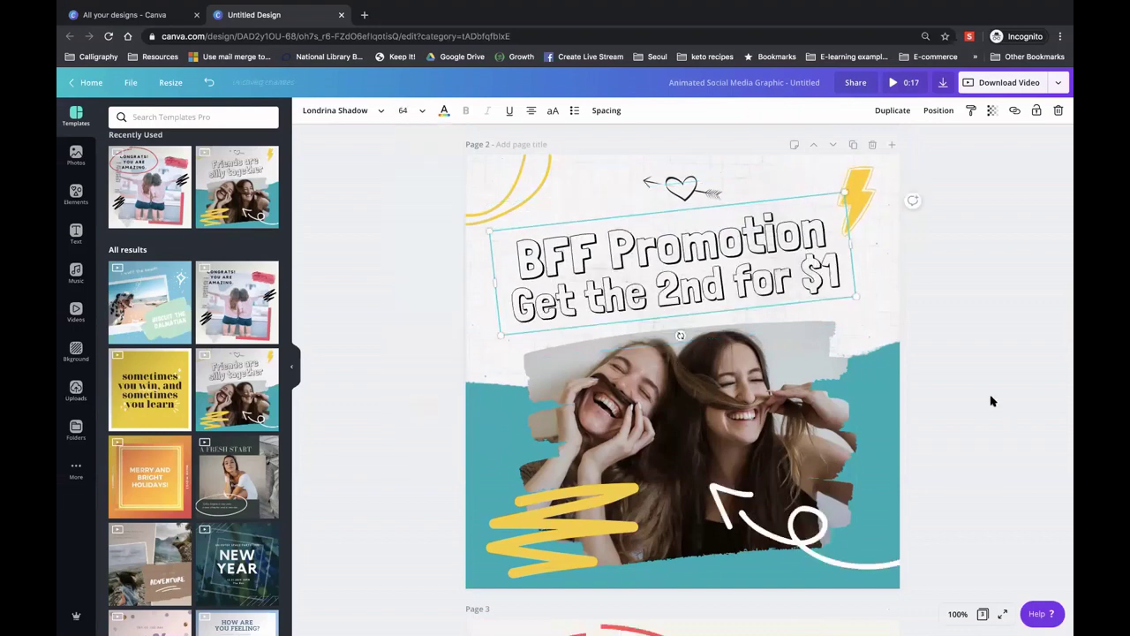
pyautogui.click(996, 285)
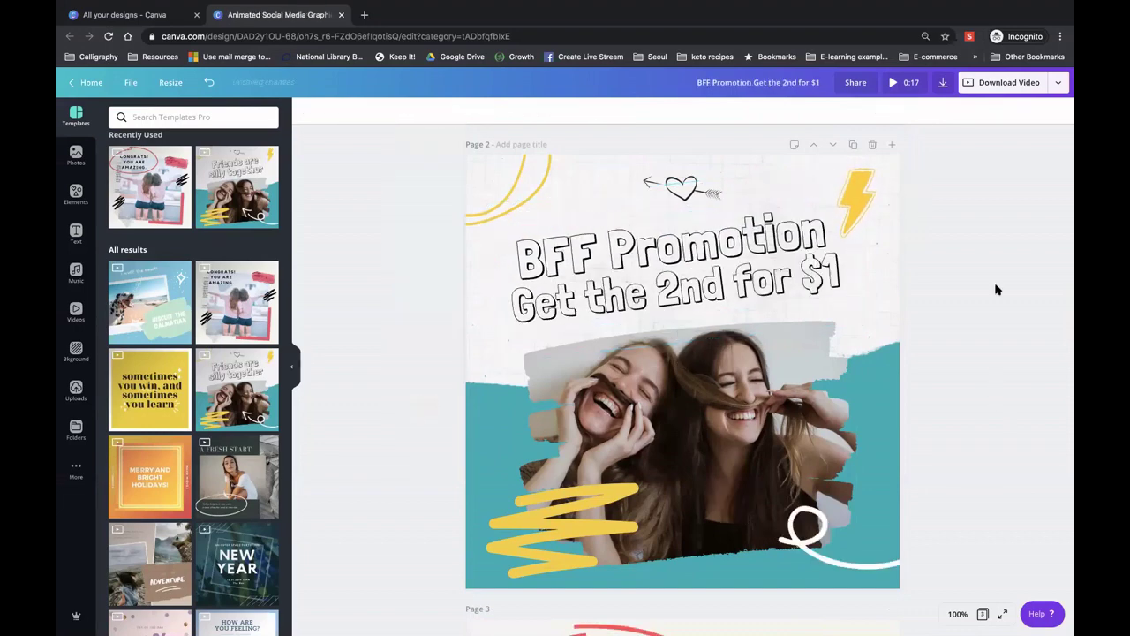
pyautogui.scroll(5, 996, 287)
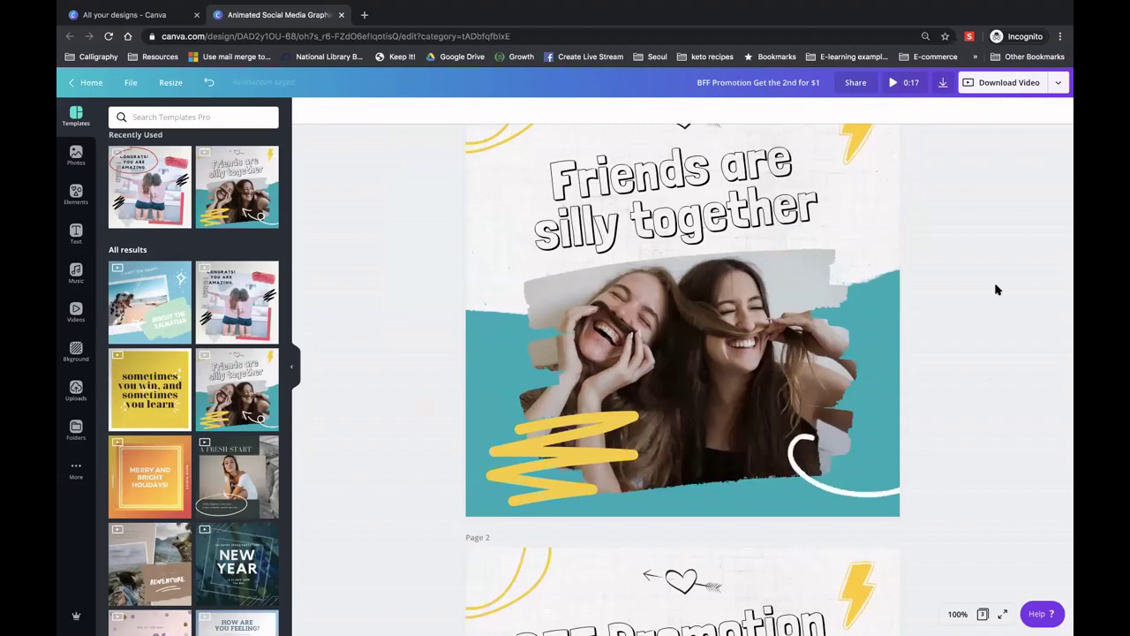
pyautogui.scroll(1, 788, 552)
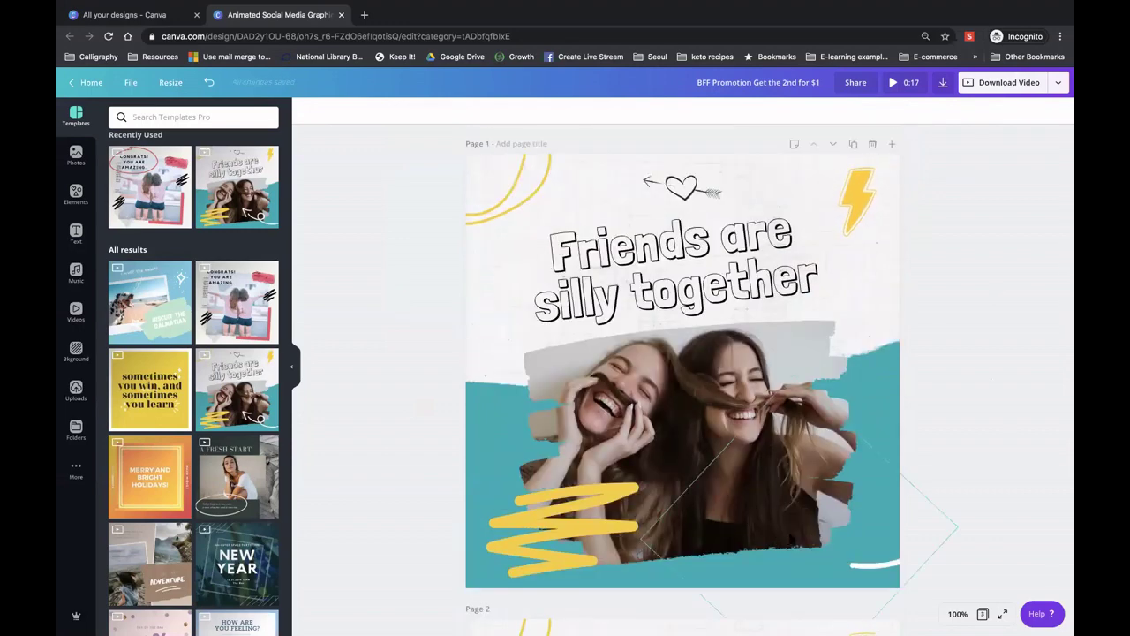
pyautogui.click(789, 549)
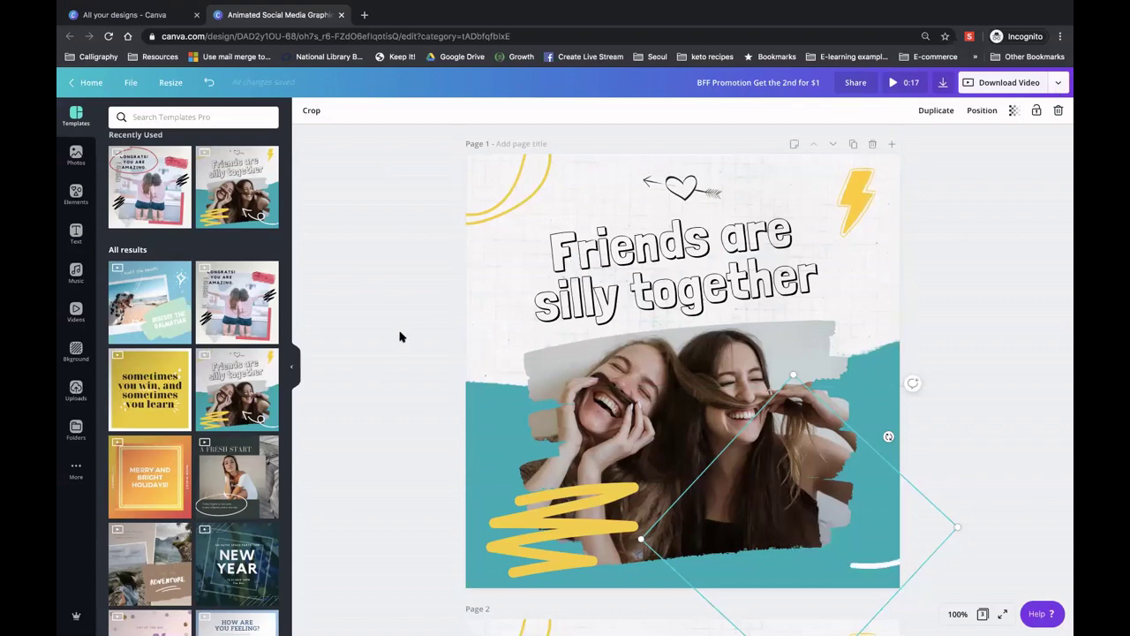
pyautogui.scroll(-1, 398, 293)
pyautogui.scroll(-3, 398, 293)
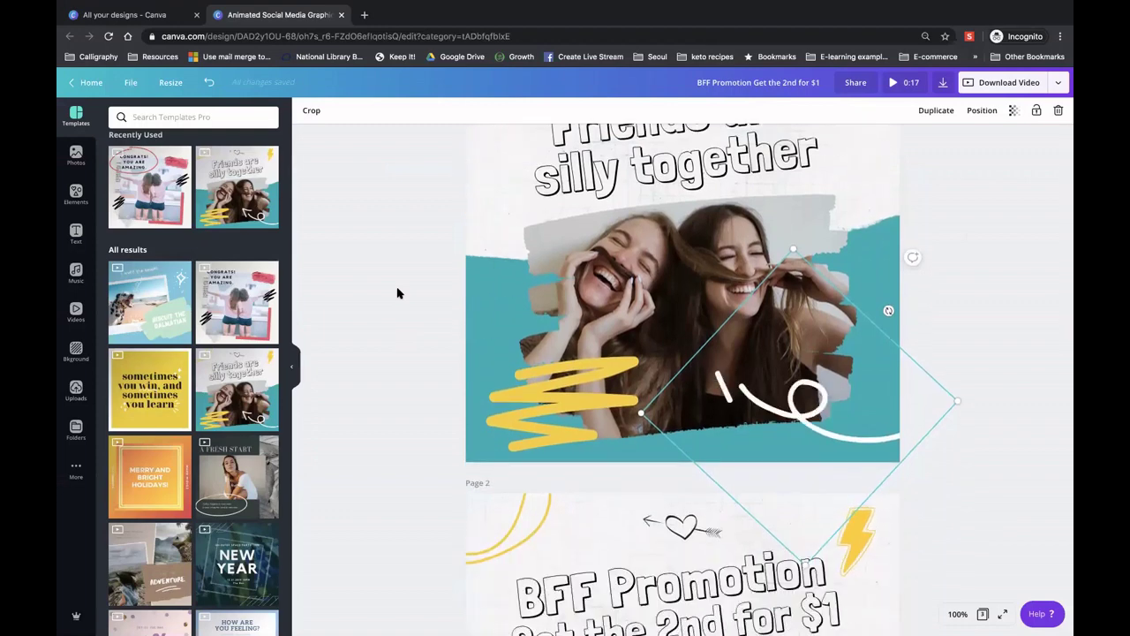
pyautogui.scroll(-2, 394, 297)
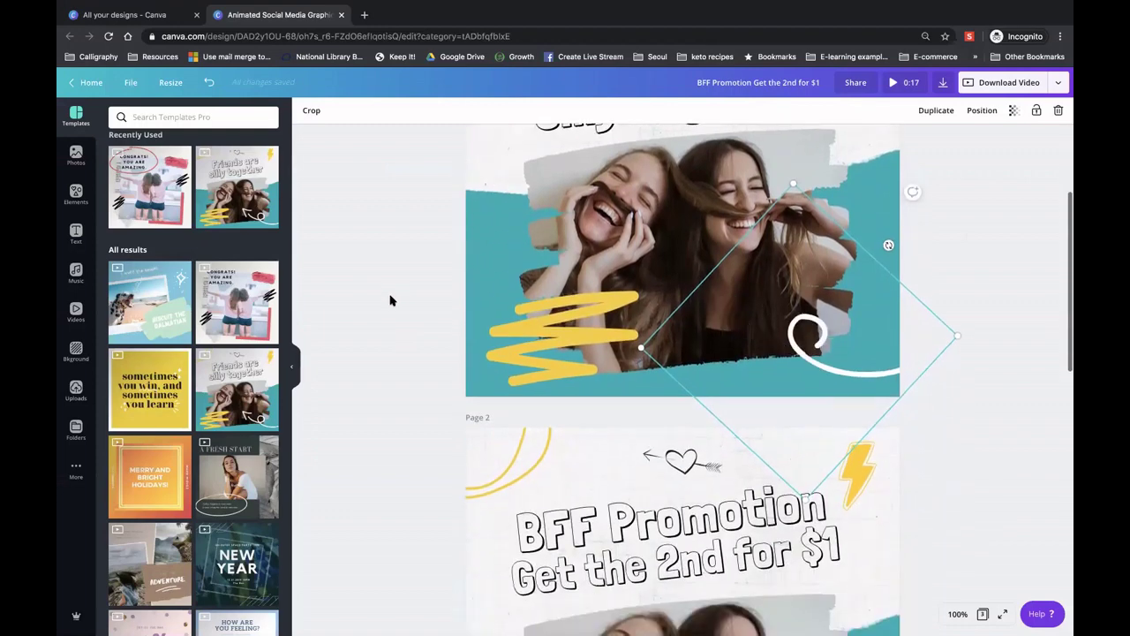
pyautogui.scroll(5, 392, 301)
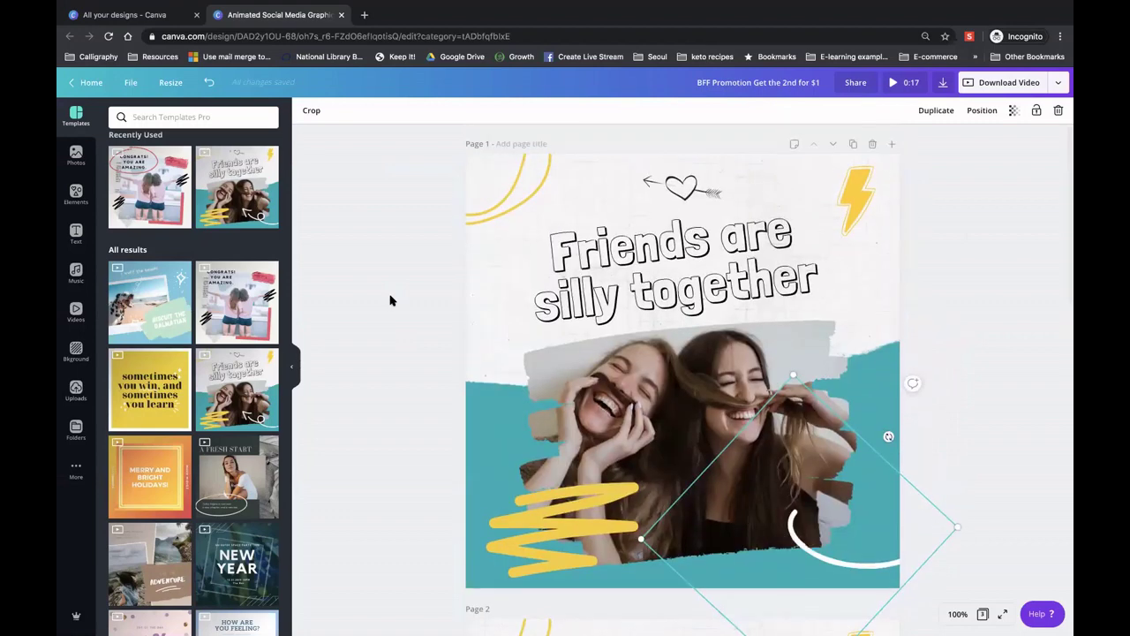
pyautogui.scroll(-12, 391, 300)
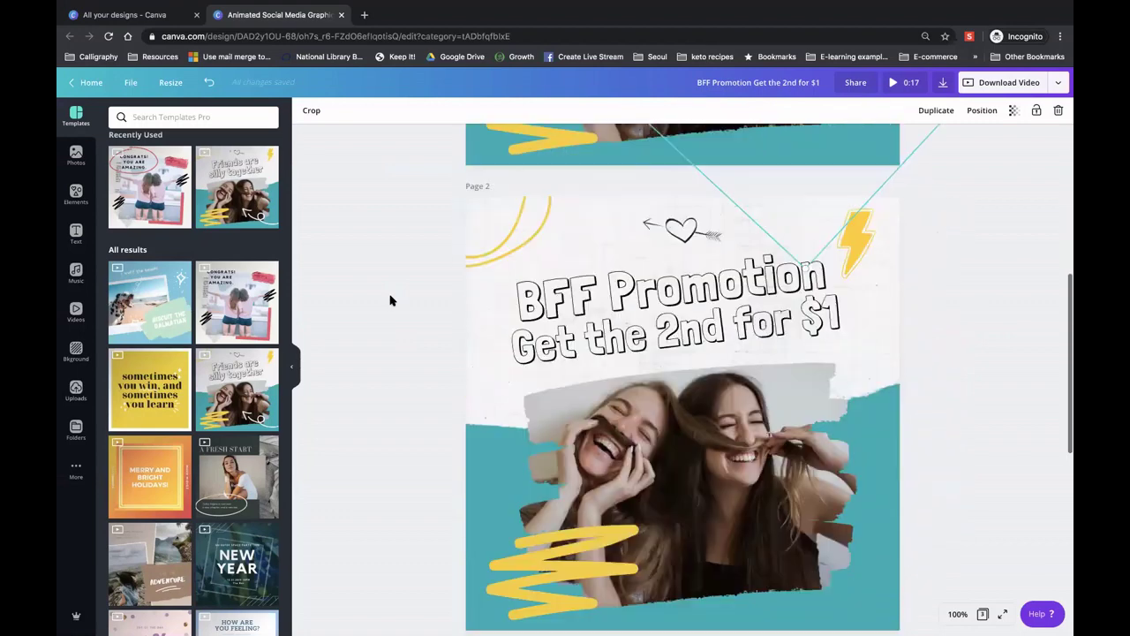
pyautogui.scroll(-2, 392, 300)
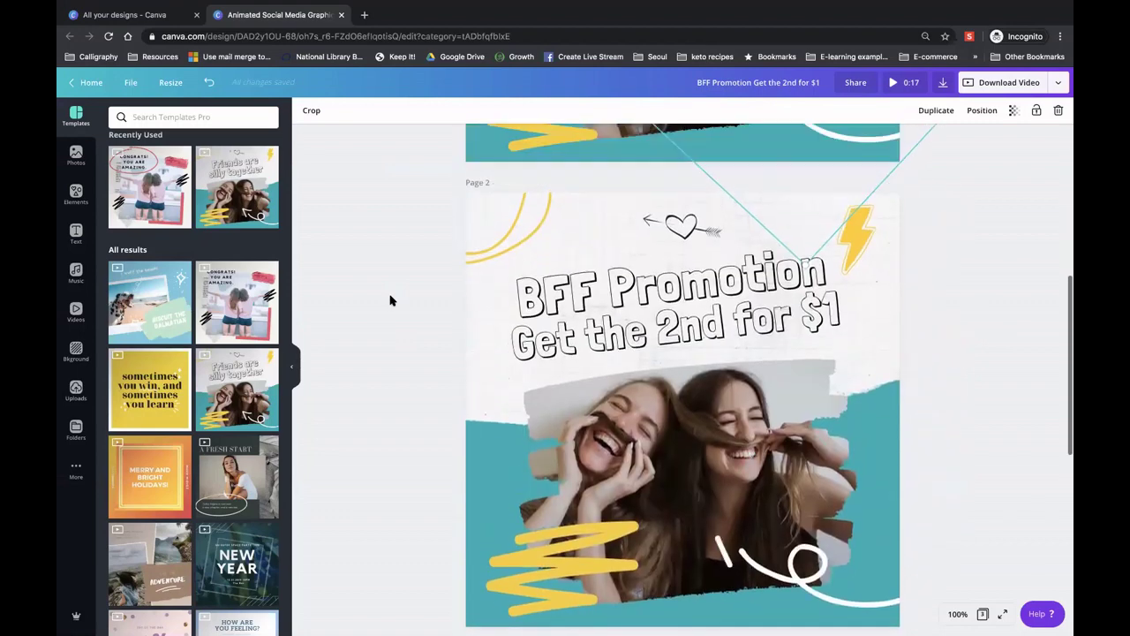
pyautogui.scroll(2, 391, 300)
pyautogui.scroll(9, 392, 300)
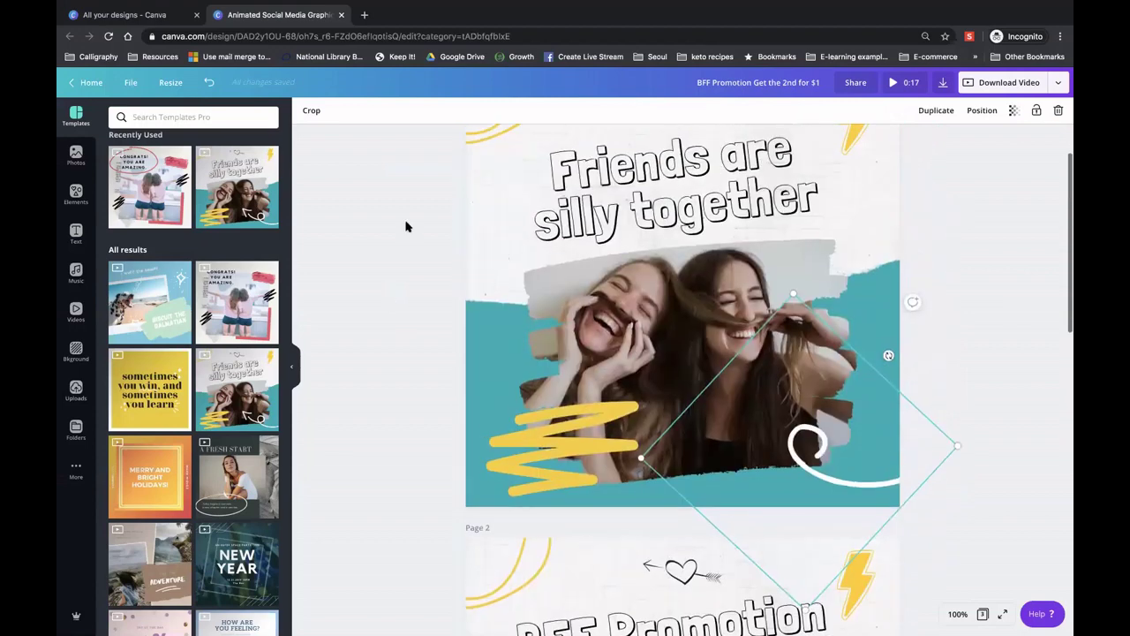
pyautogui.scroll(2, 406, 225)
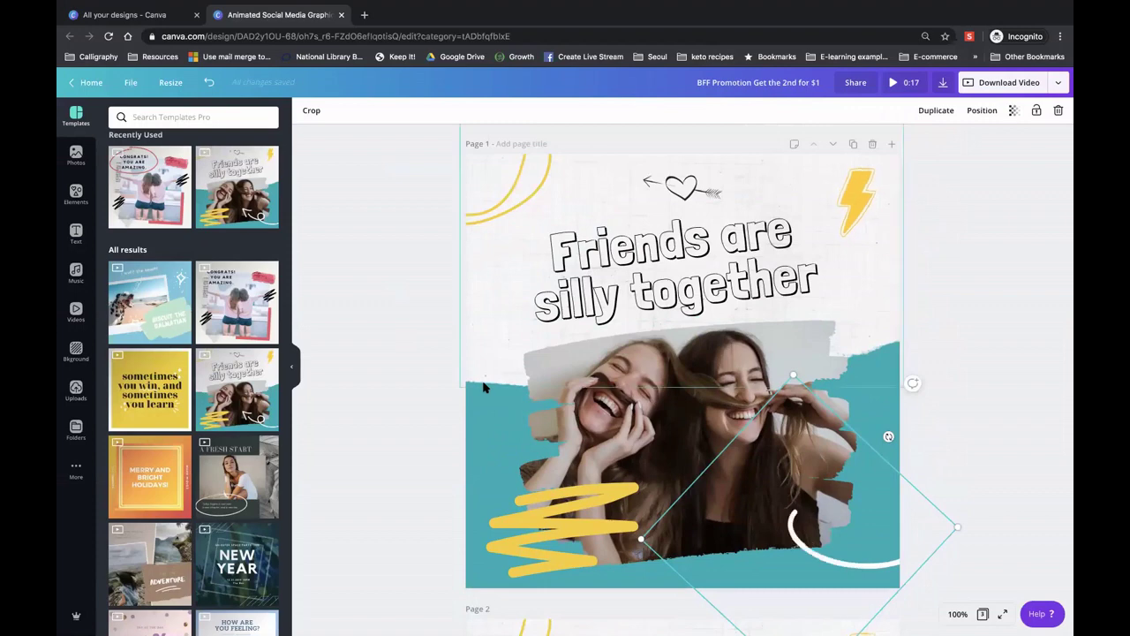
# Inspect page 1's doodles, diamond frame and lightning sticker, ending on the yellow arc
pyautogui.click(512, 187)
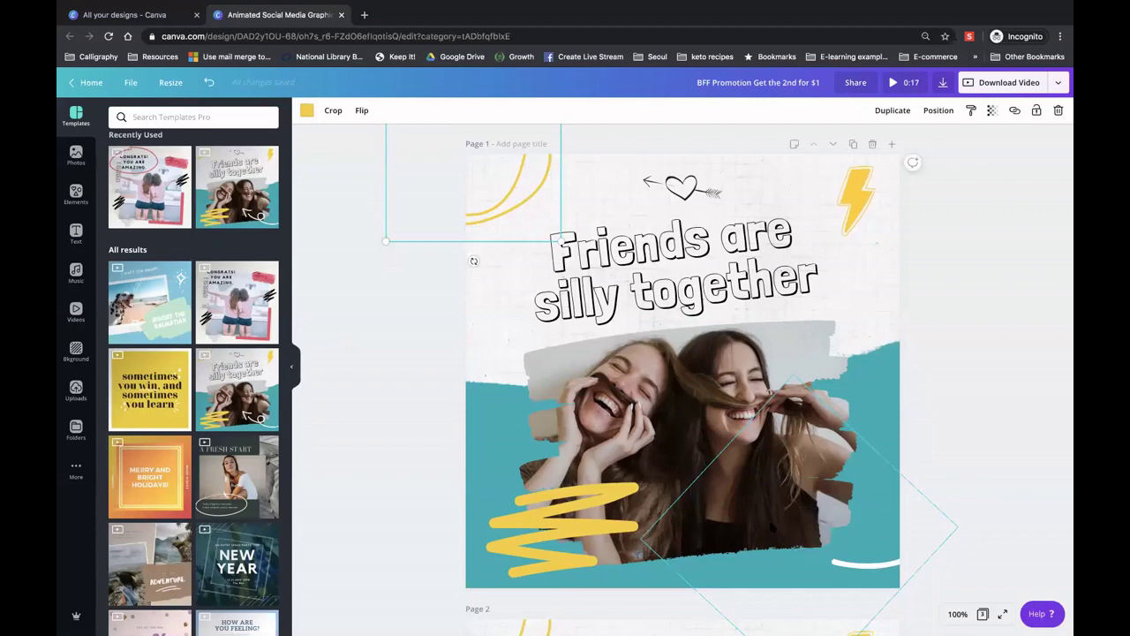
pyautogui.click(717, 457)
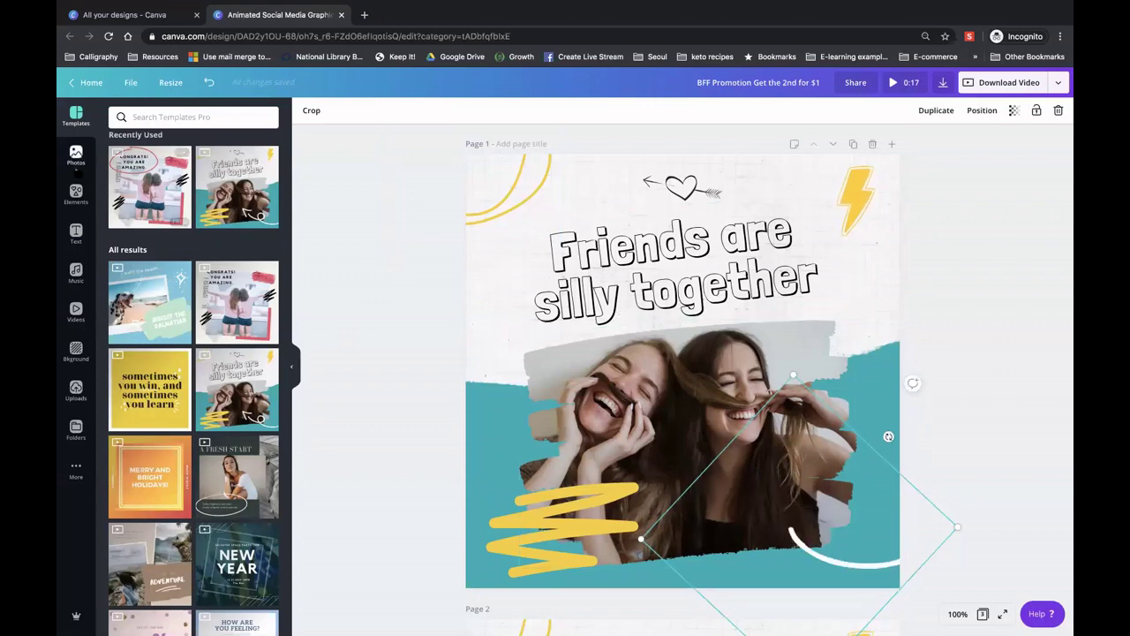
pyautogui.click(509, 204)
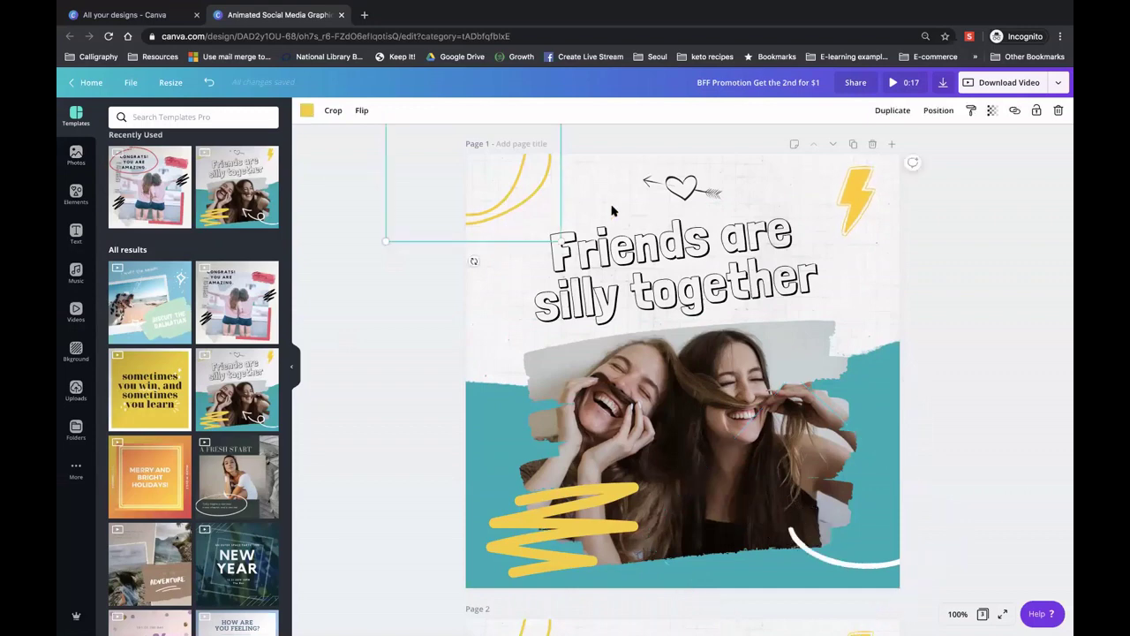
pyautogui.click(861, 203)
pyautogui.click(530, 548)
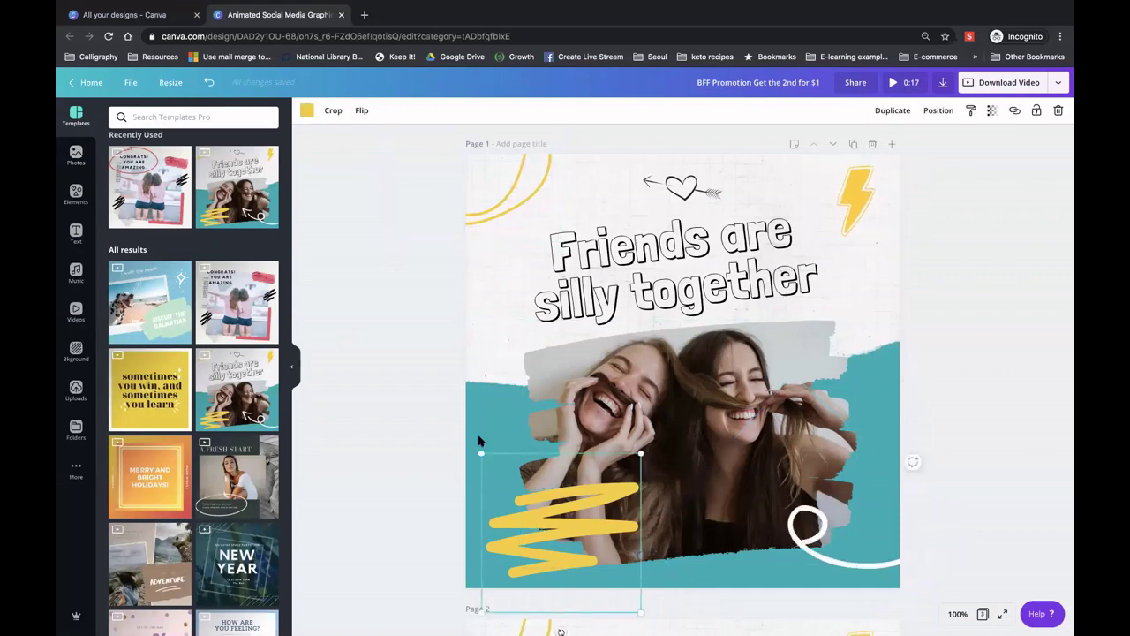
pyautogui.click(500, 194)
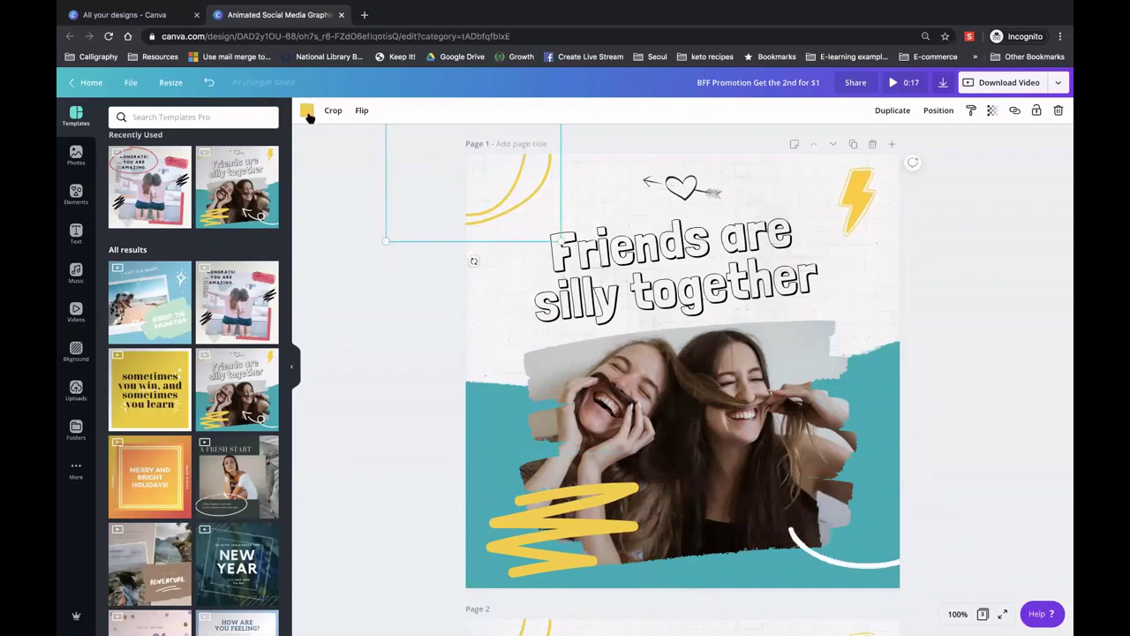
# Review the yellow arc's document colours and custom colour picker, then go to All your designs
pyautogui.click(307, 112)
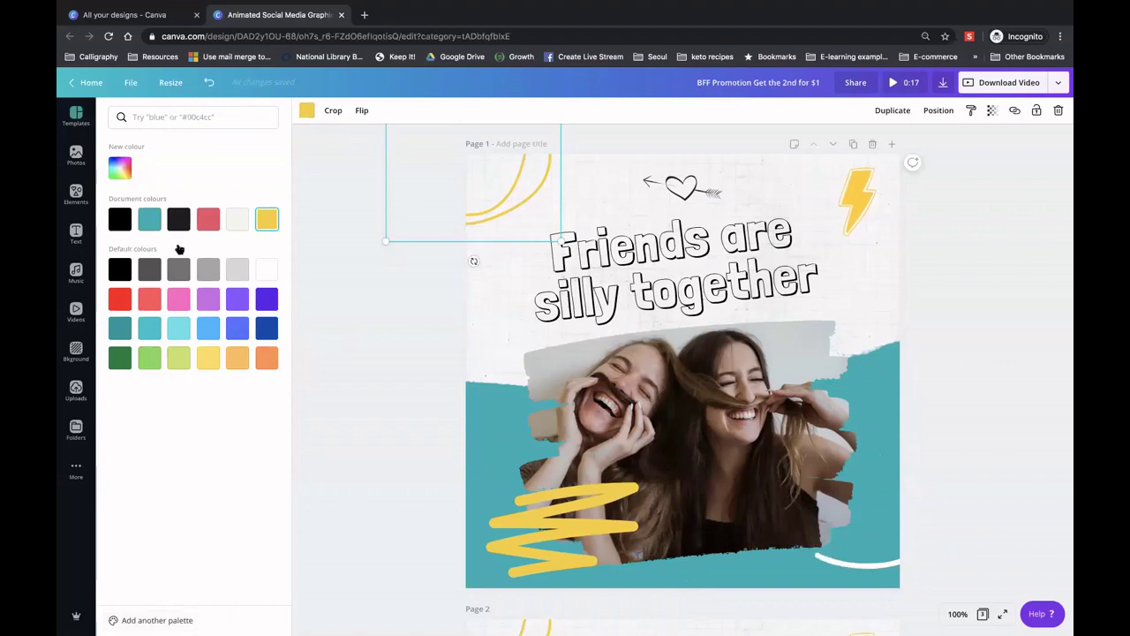
pyautogui.click(120, 165)
pyautogui.press('Escape')
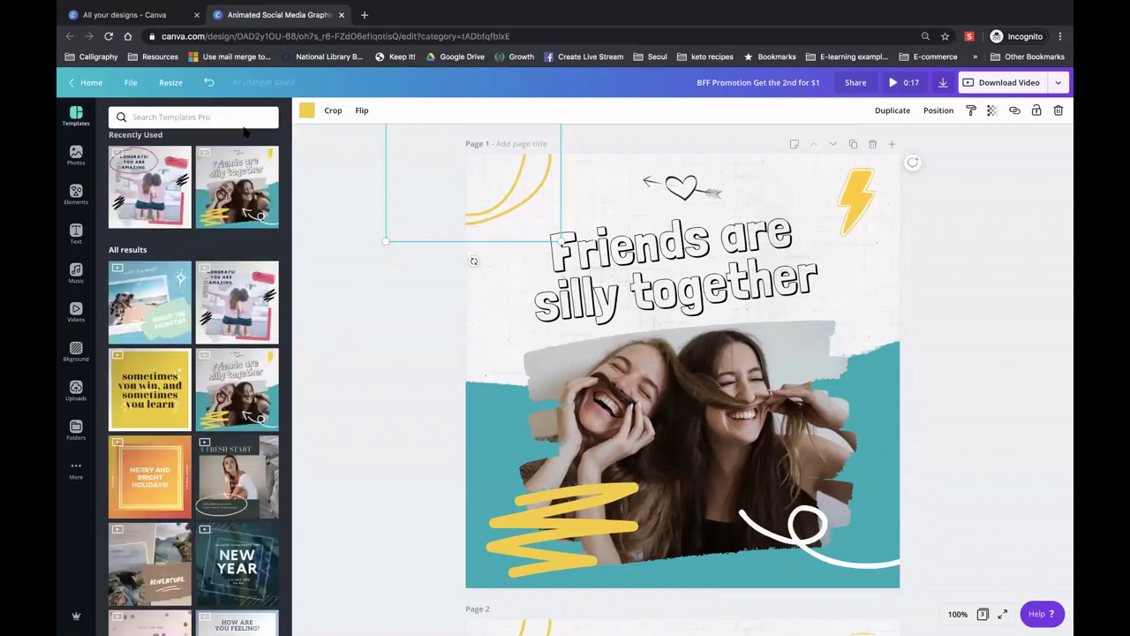
pyautogui.click(306, 110)
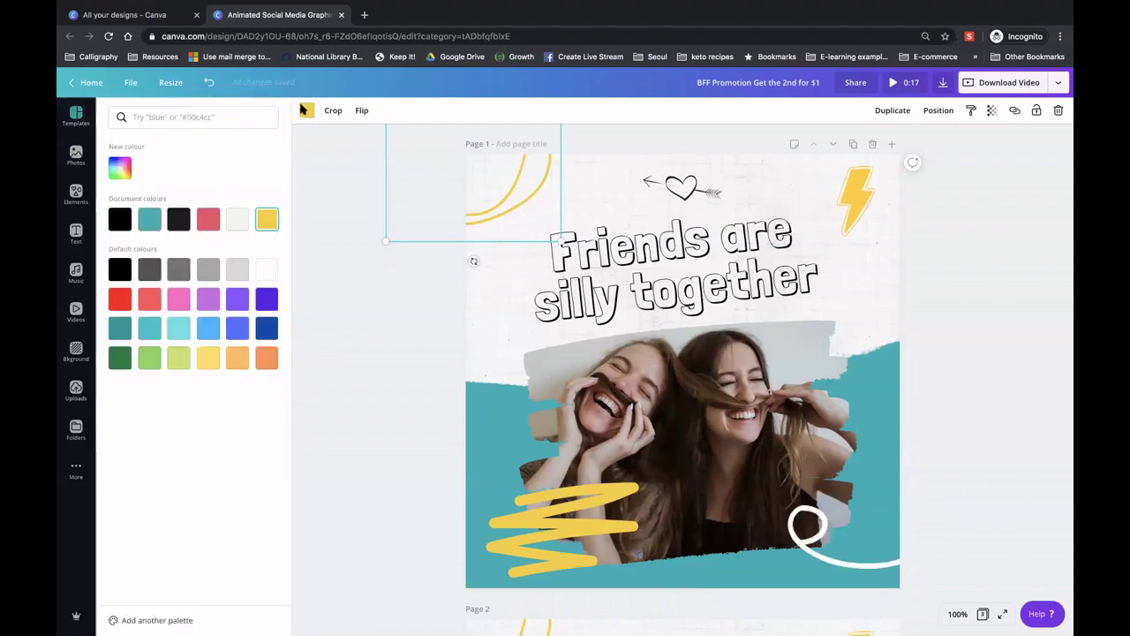
pyautogui.click(126, 14)
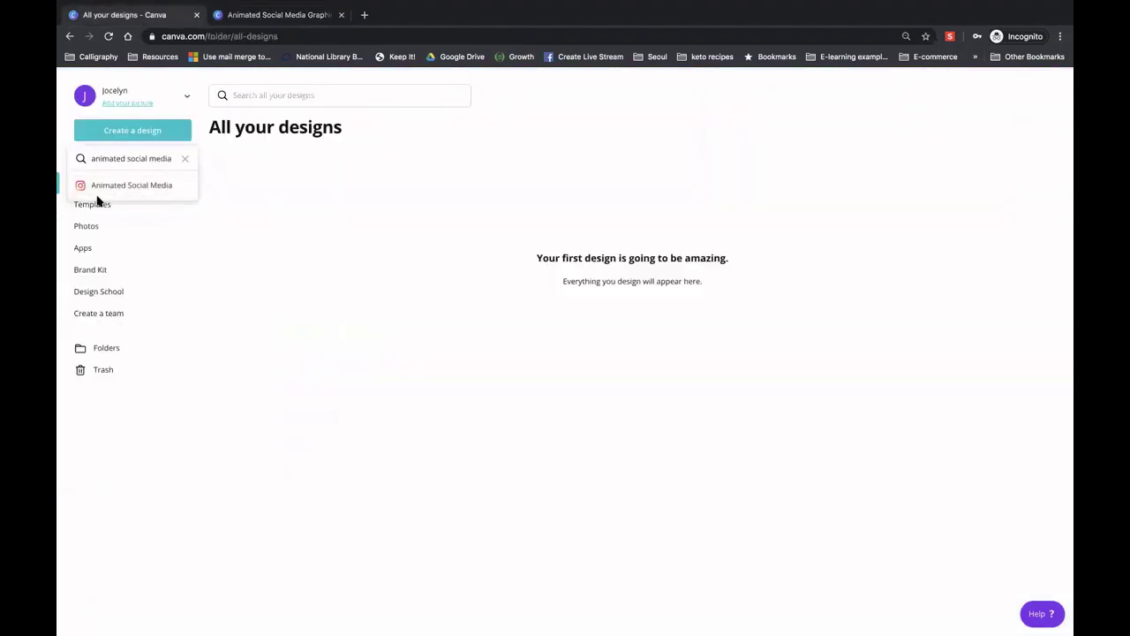
# Open the Brand Kit from the apps directory, check its palette options, then reload the design editor
pyautogui.click(180, 249)
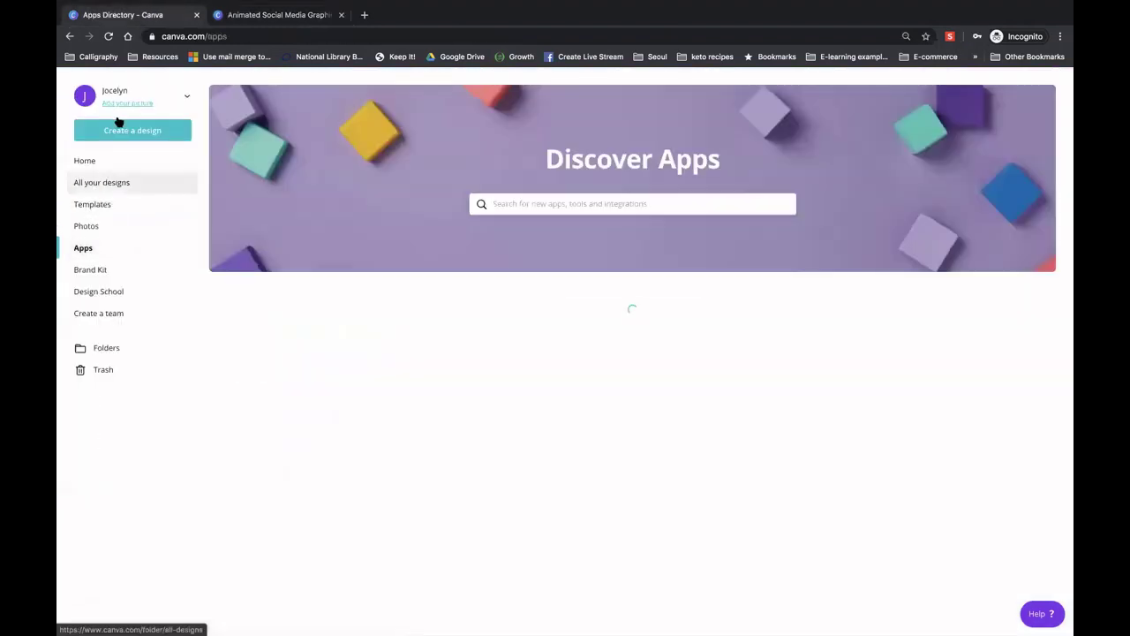
pyautogui.click(93, 269)
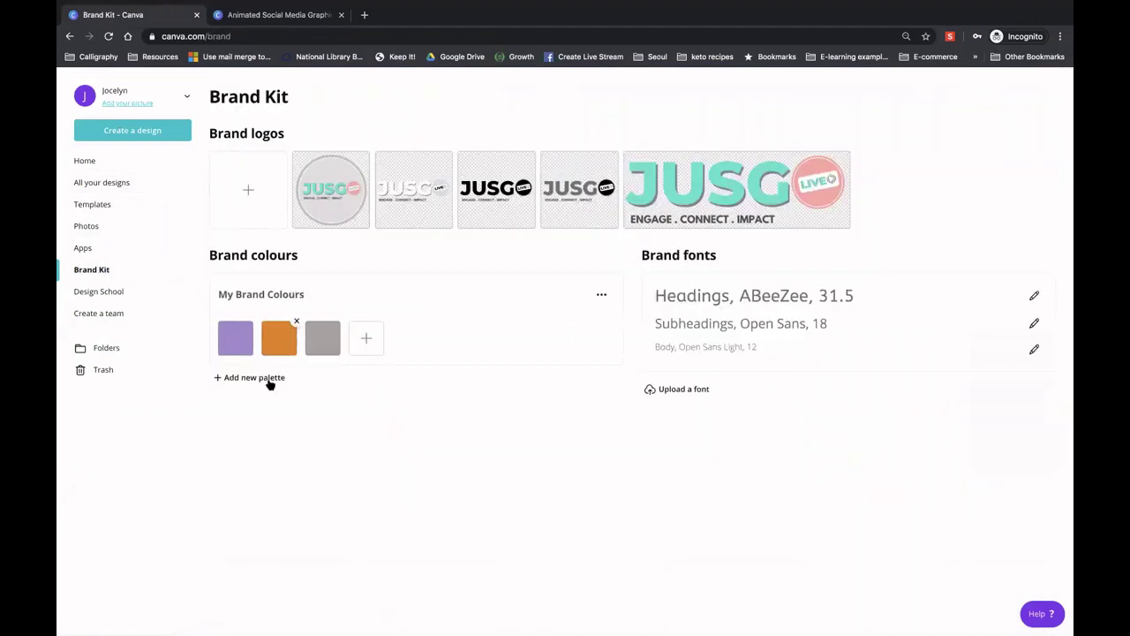
pyautogui.click(600, 300)
pyautogui.click(389, 306)
pyautogui.click(256, 15)
pyautogui.click(256, 36)
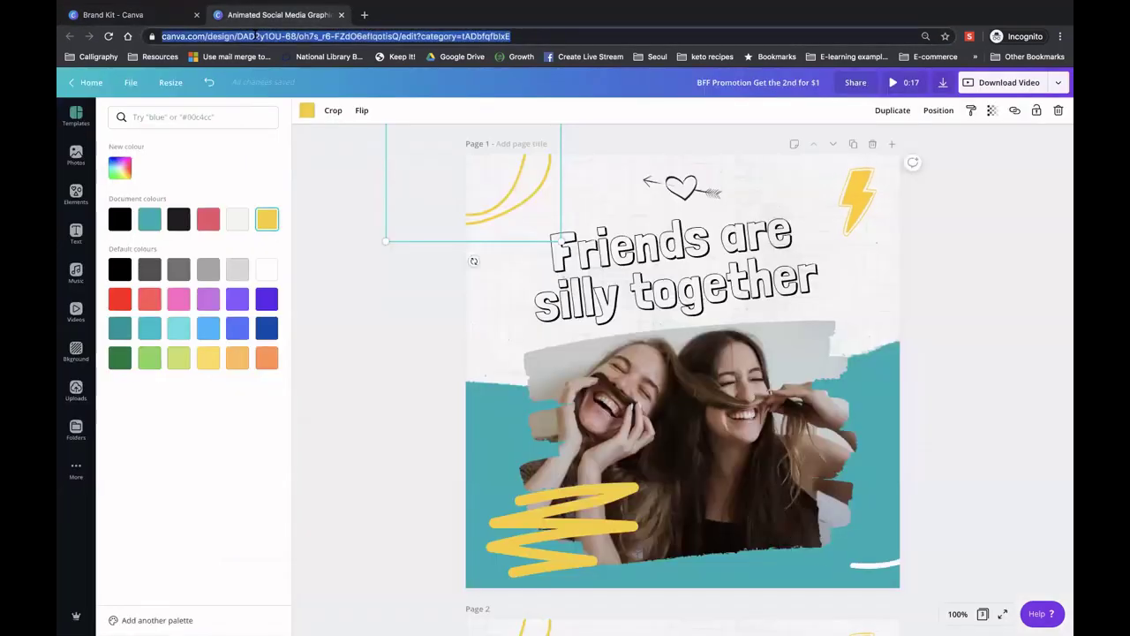
pyautogui.press('Return')
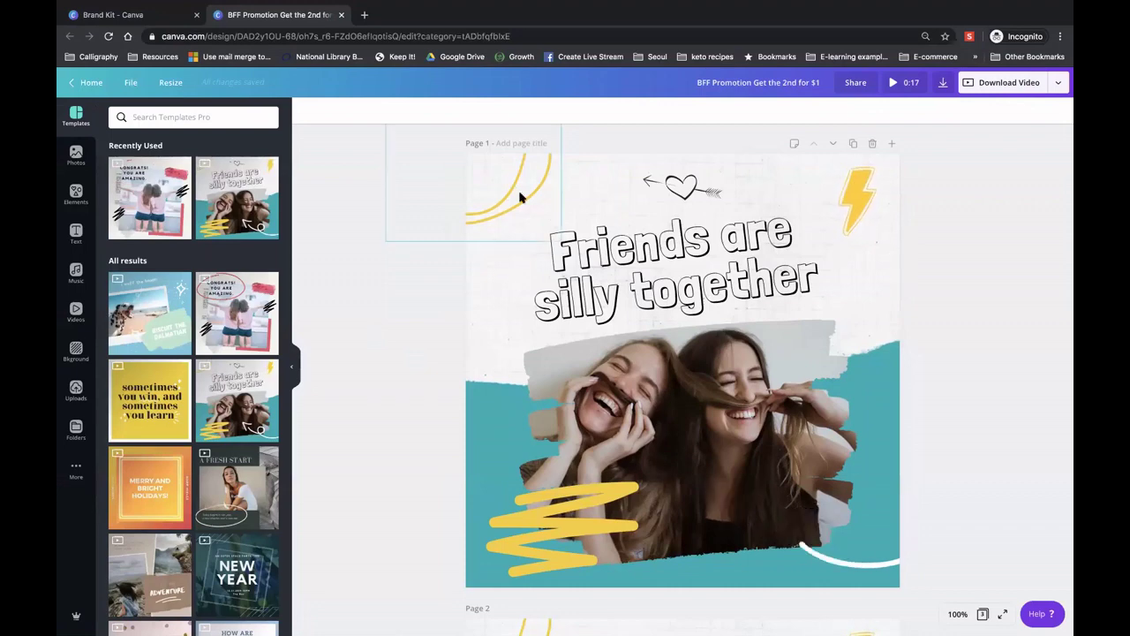
# From the yellow arc's colour panel, open the Brand Kit in a new tab
pyautogui.click(306, 111)
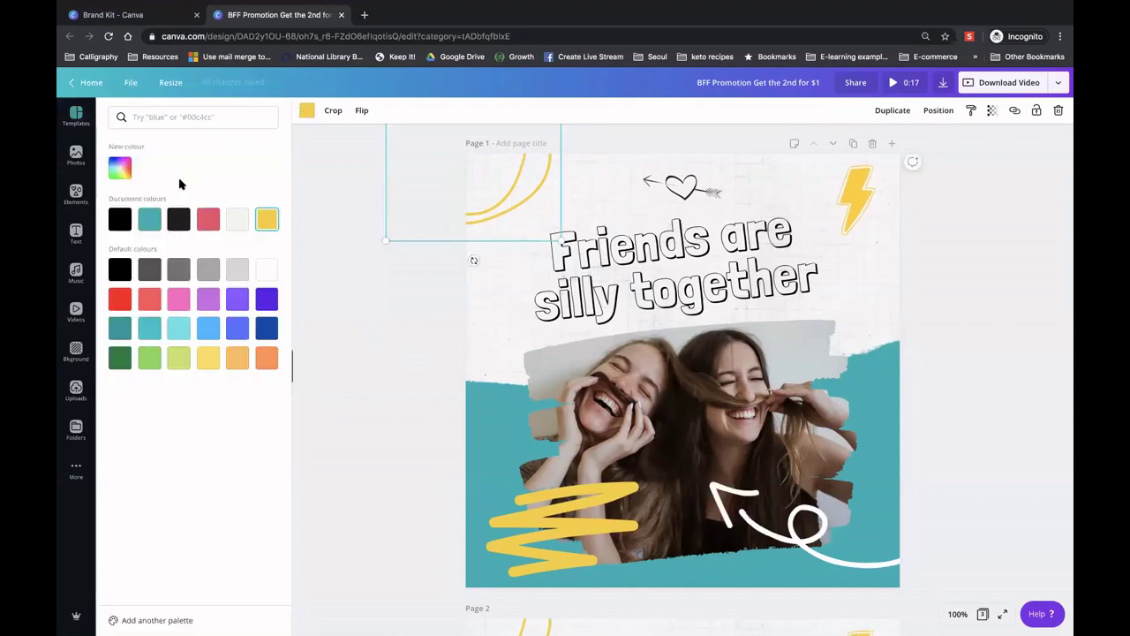
pyautogui.click(119, 168)
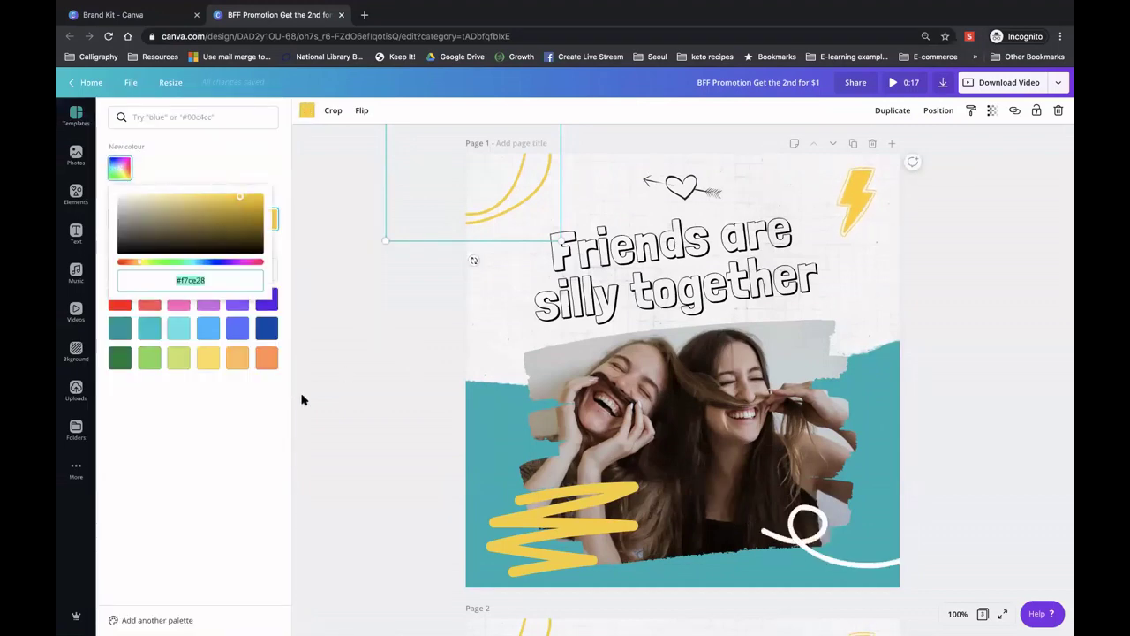
pyautogui.press('Escape')
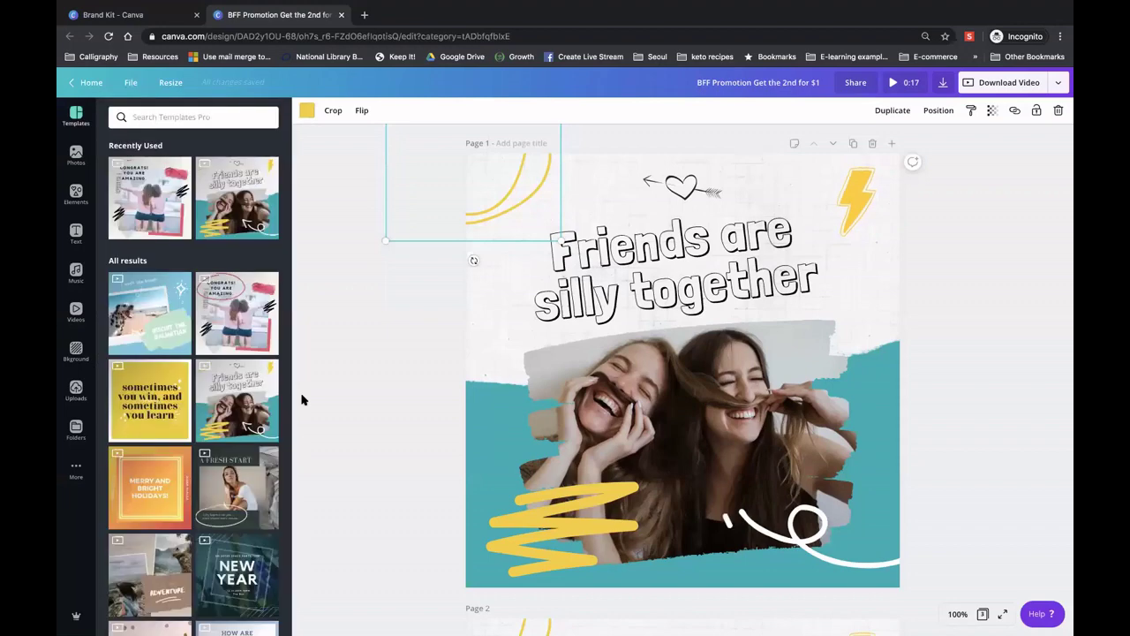
pyautogui.click(307, 111)
pyautogui.click(171, 613)
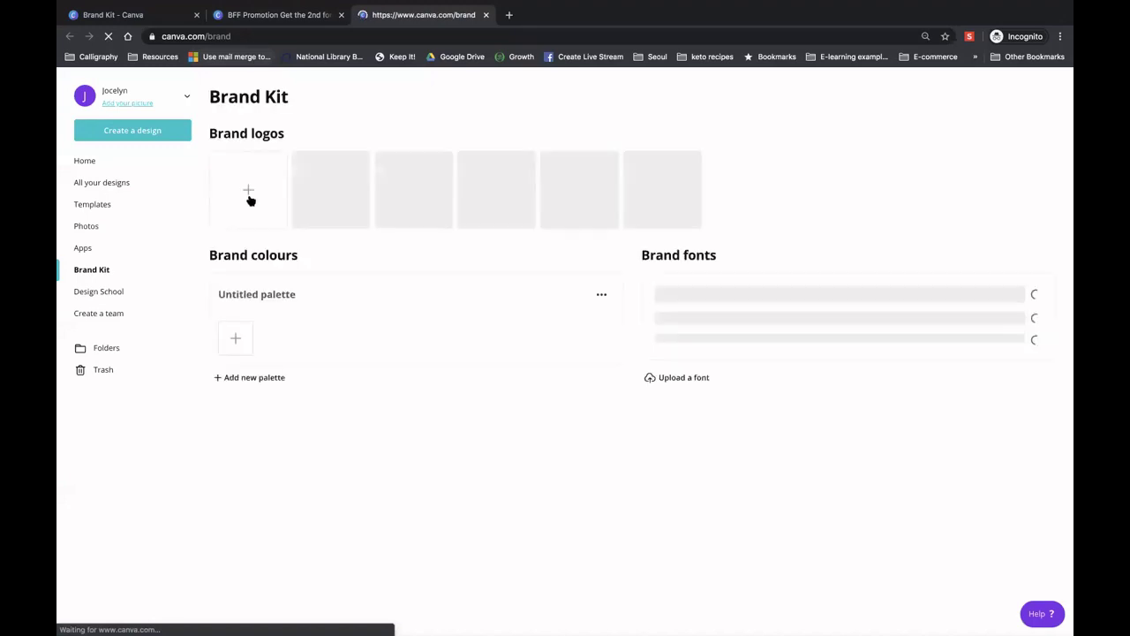
# Reload the Brand Kit and start editing the untitled palette's name
pyautogui.click(273, 296)
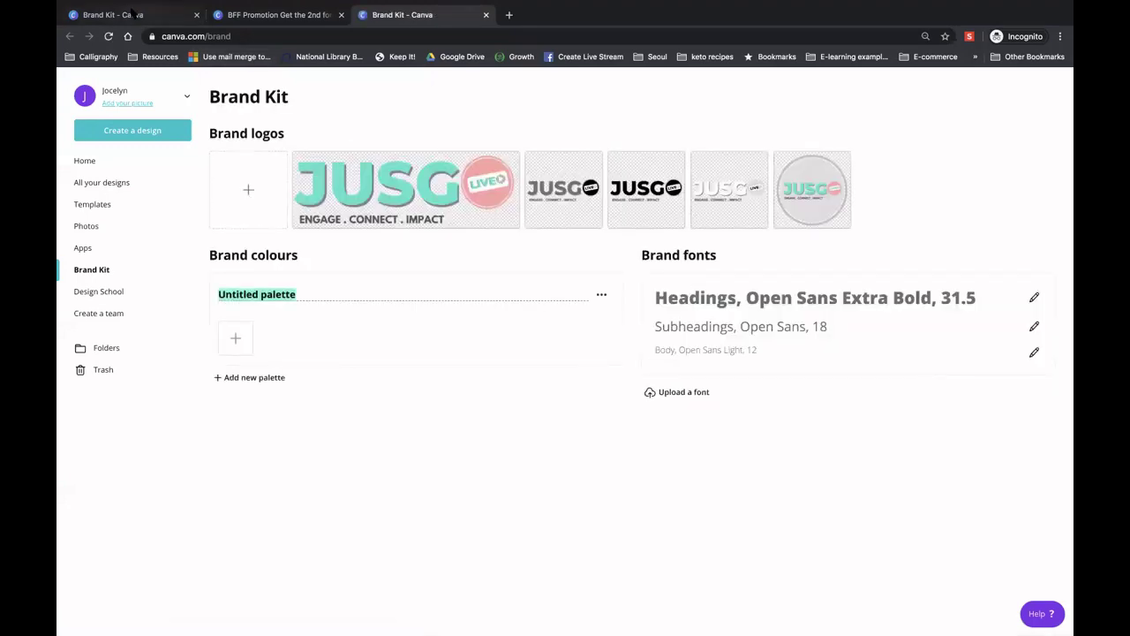
pyautogui.click(130, 14)
pyautogui.press('super+r')
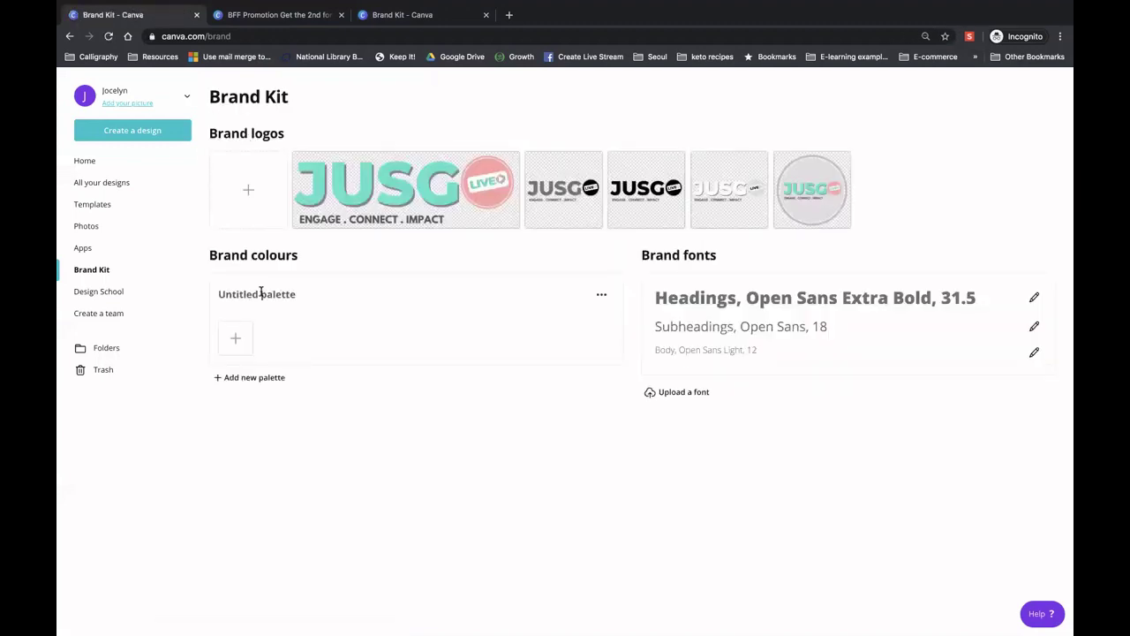
pyautogui.click(598, 299)
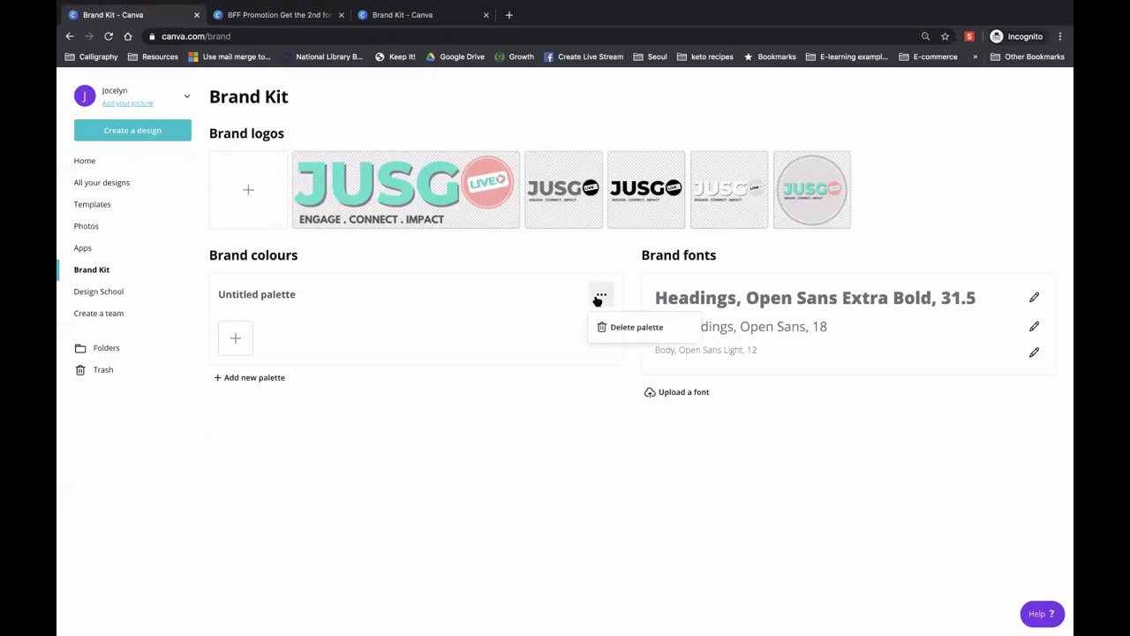
pyautogui.click(254, 296)
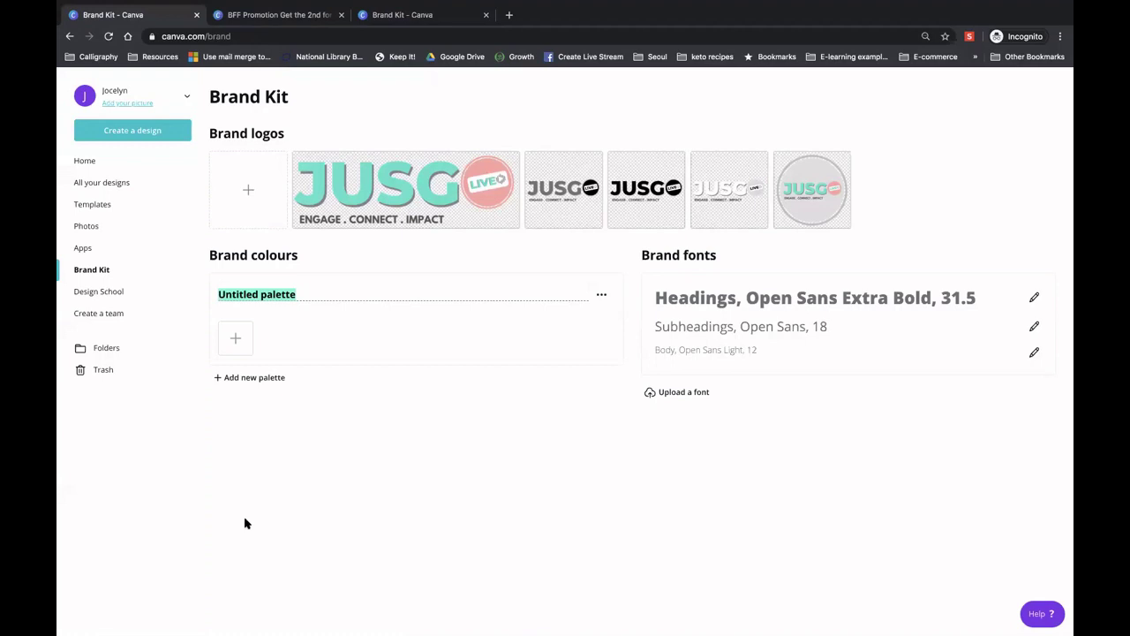
# Add a new palette named 'My brand colours'
pyautogui.click(255, 378)
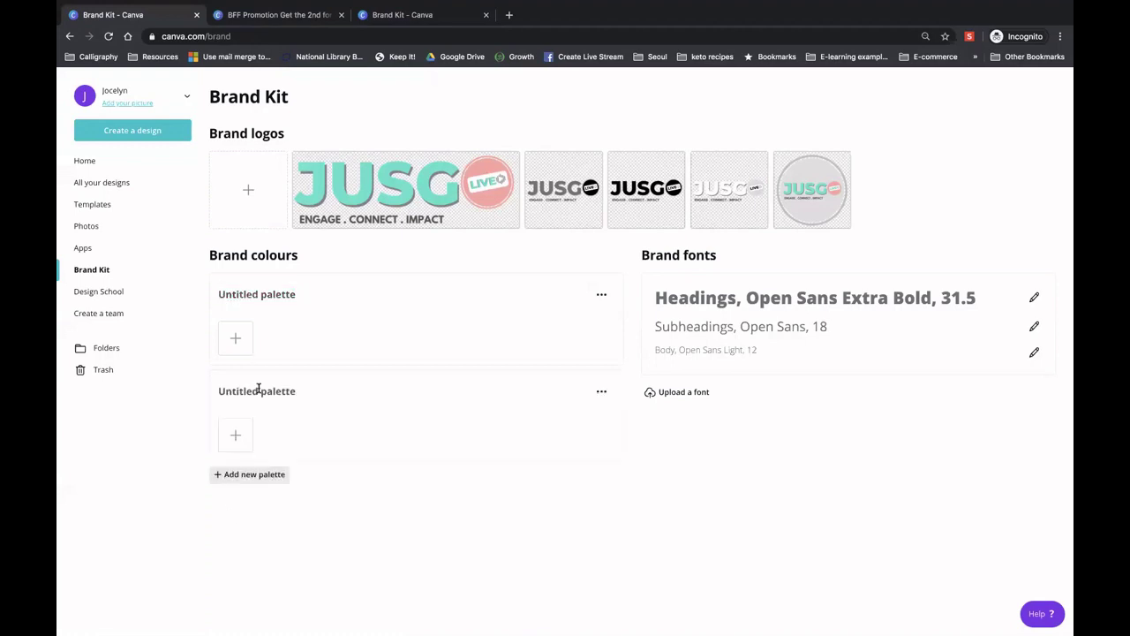
pyautogui.click(259, 396)
pyautogui.write('My brand colours')
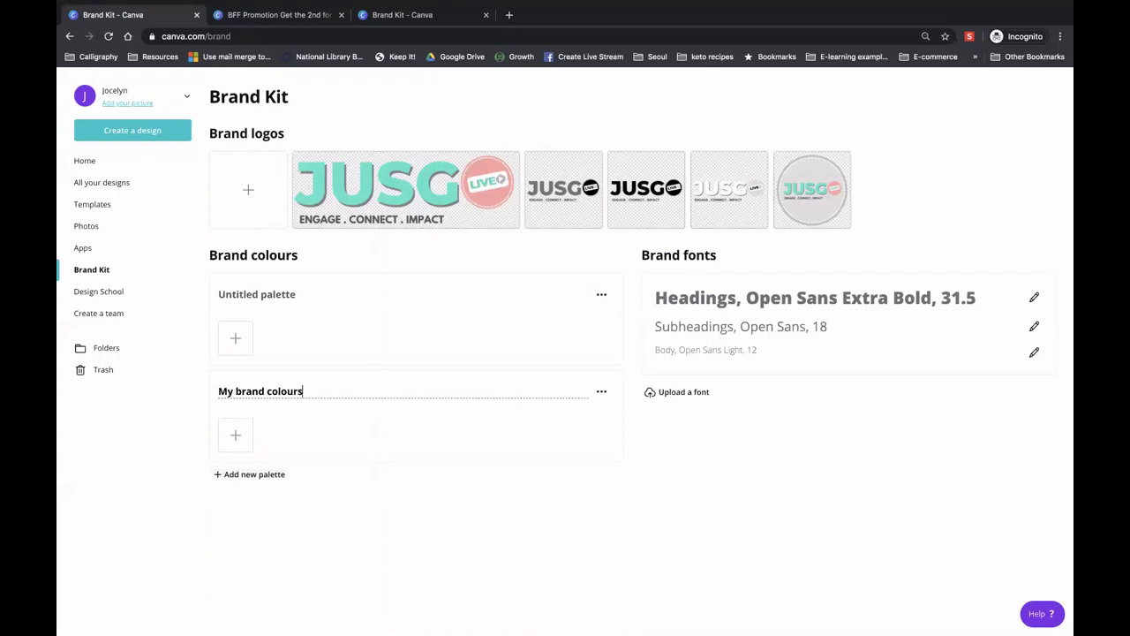
pyautogui.press('Return')
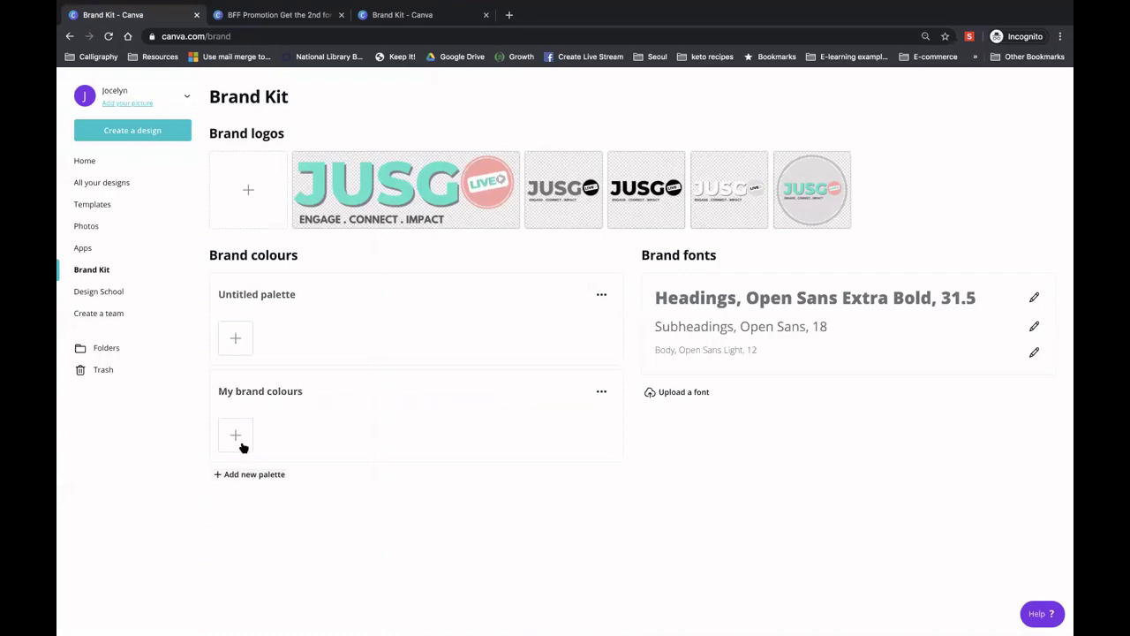
# Add purple #9e5cc1 and peach #facea0 swatches to My brand colours
pyautogui.click(237, 438)
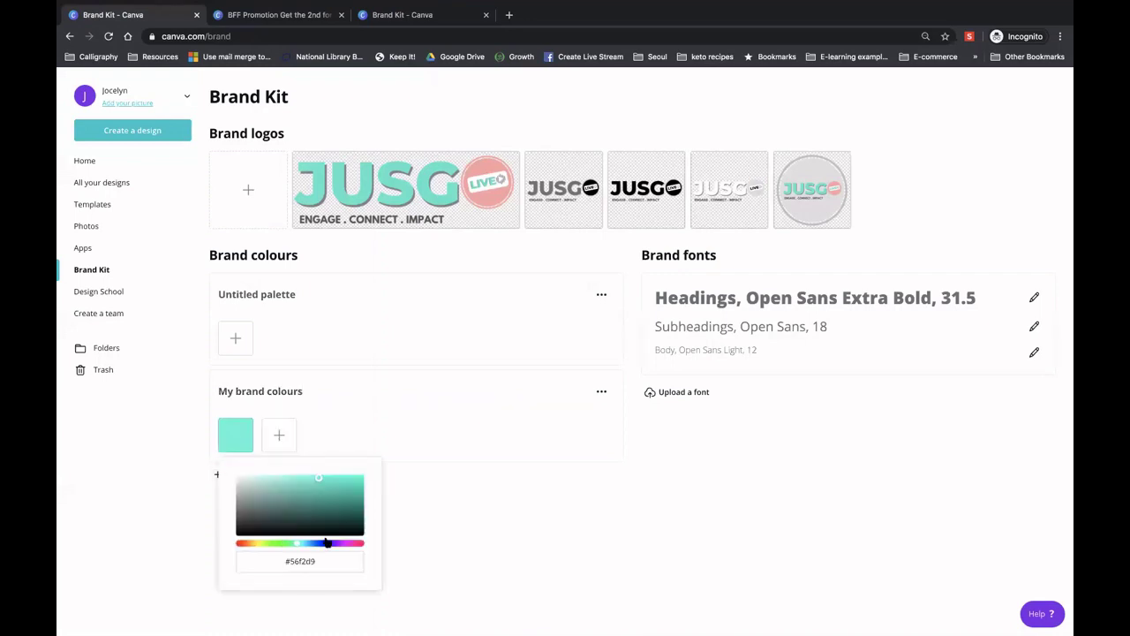
pyautogui.click(336, 544)
pyautogui.click(303, 489)
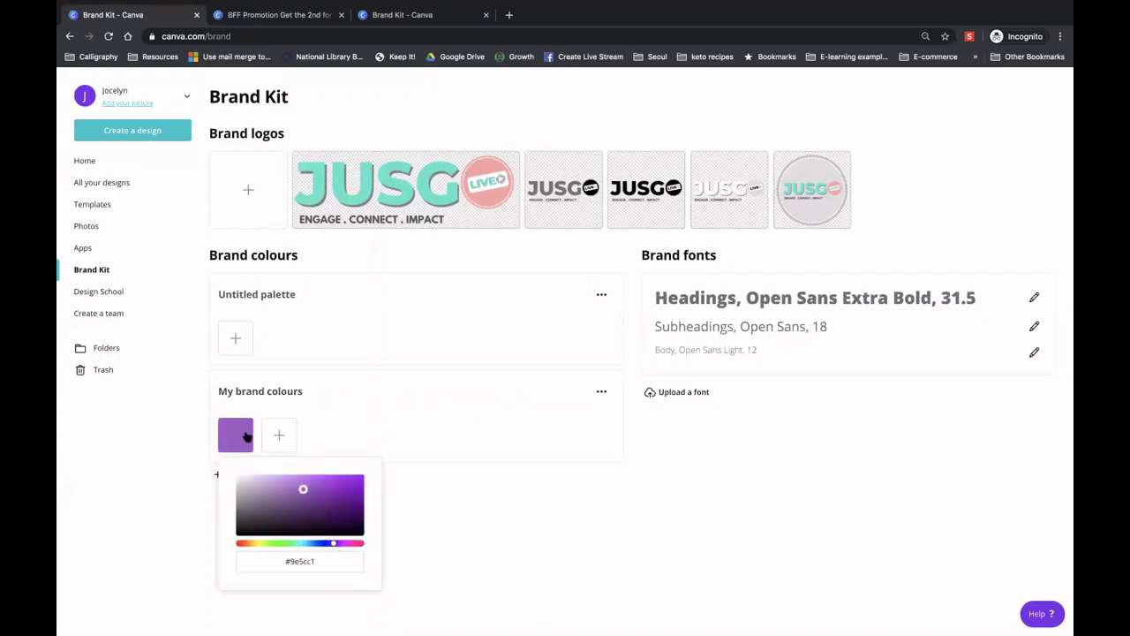
pyautogui.click(281, 435)
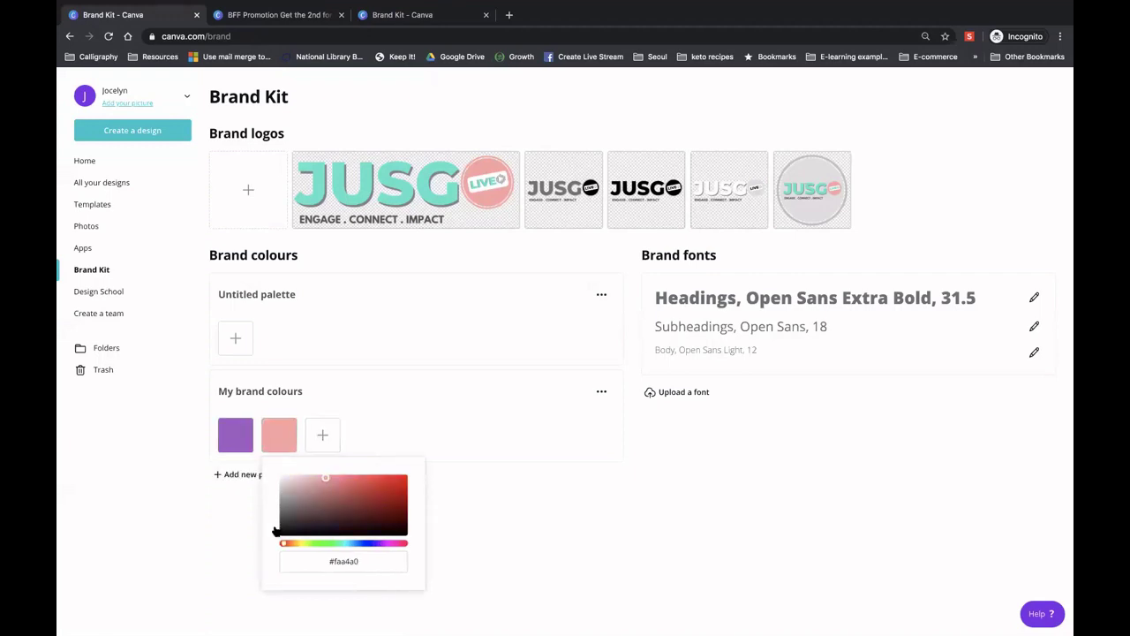
pyautogui.click(297, 545)
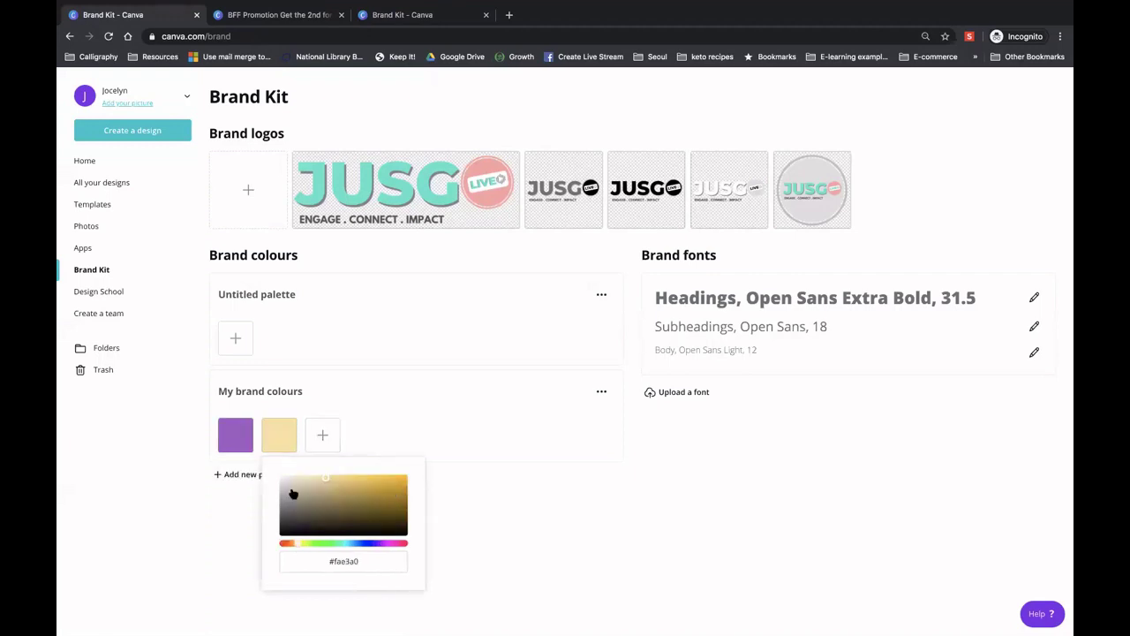
pyautogui.click(291, 546)
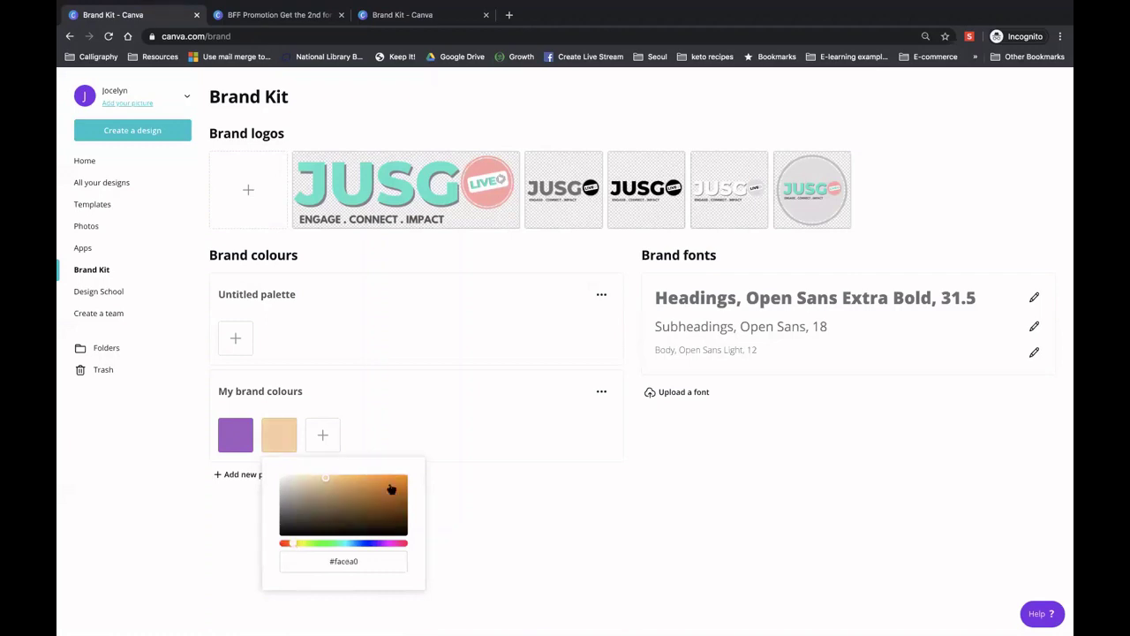
# Add a third swatch set to grey #ada6a6 and return to the design
pyautogui.click(321, 432)
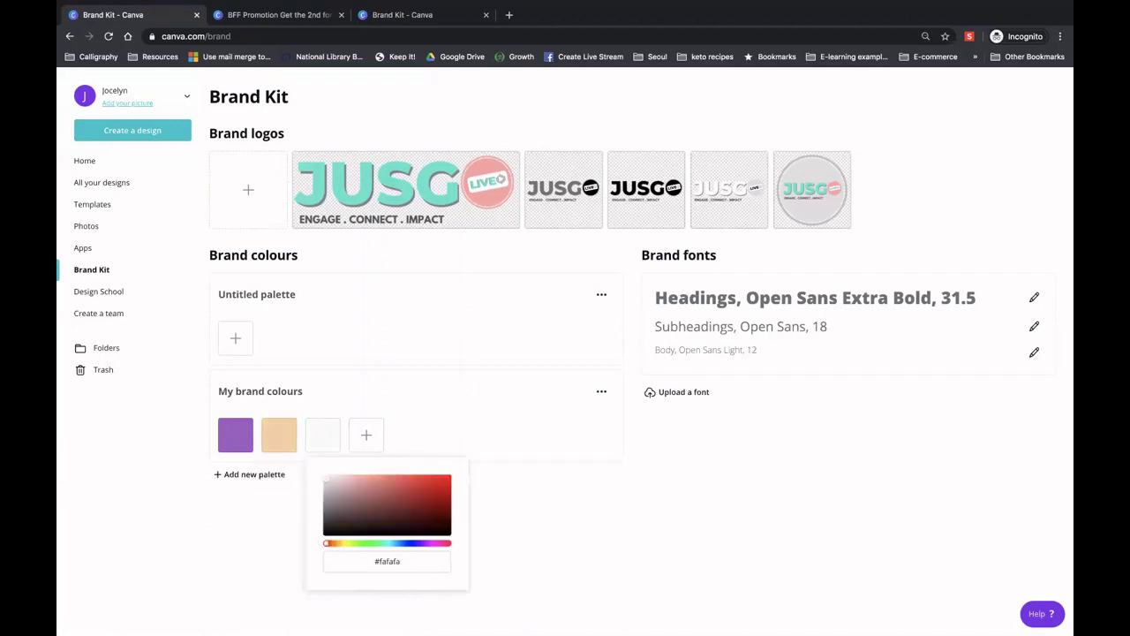
pyautogui.click(334, 492)
pyautogui.click(328, 484)
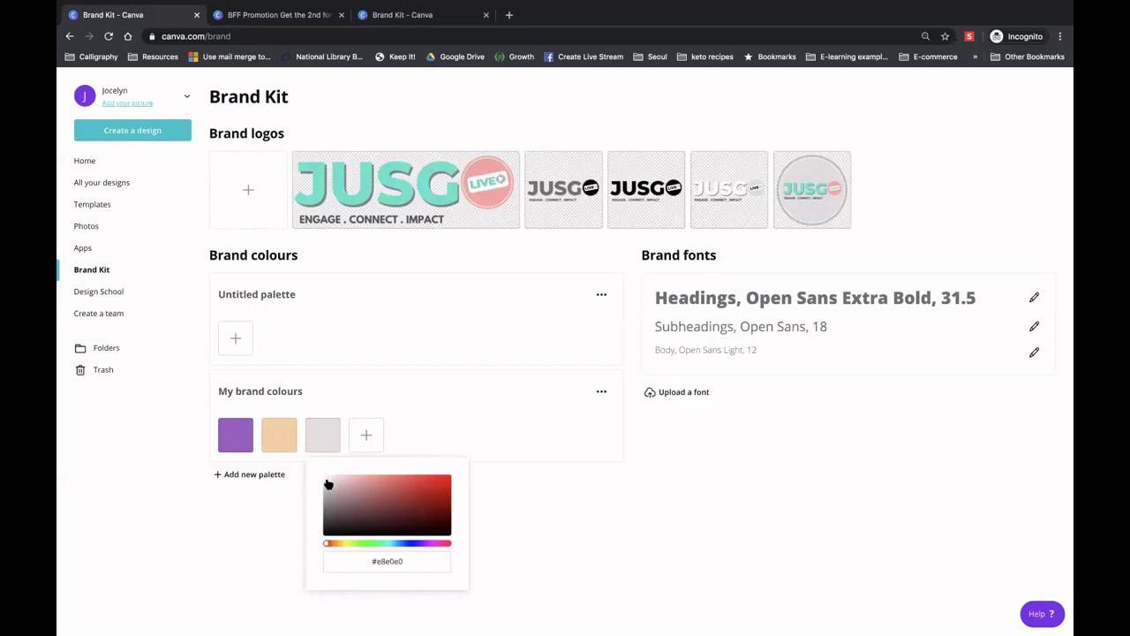
pyautogui.click(328, 496)
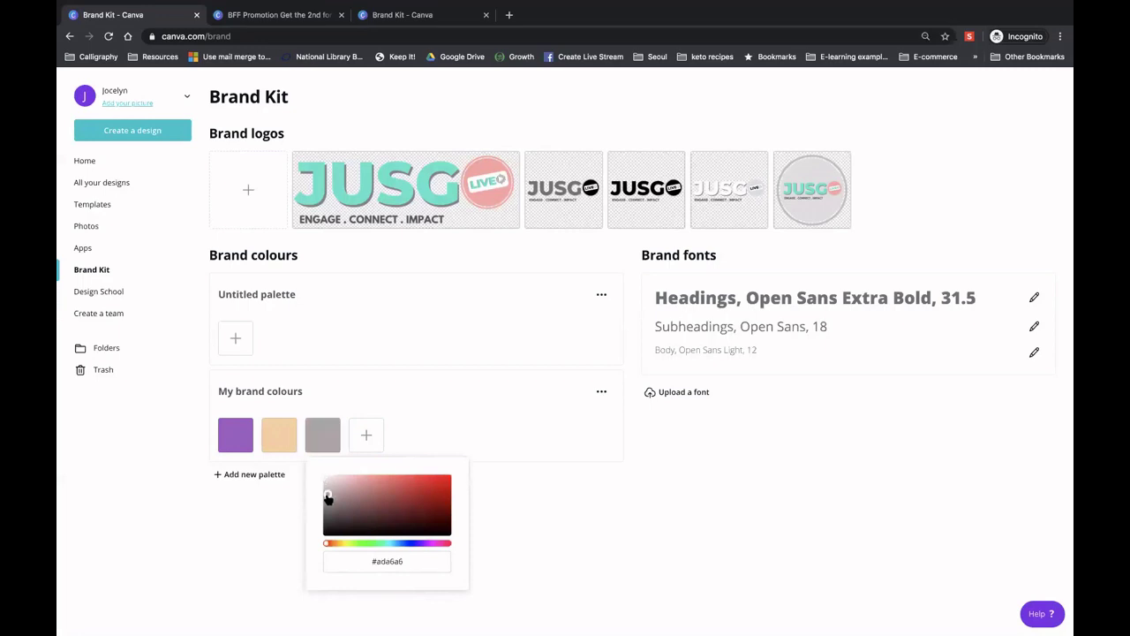
pyautogui.click(273, 520)
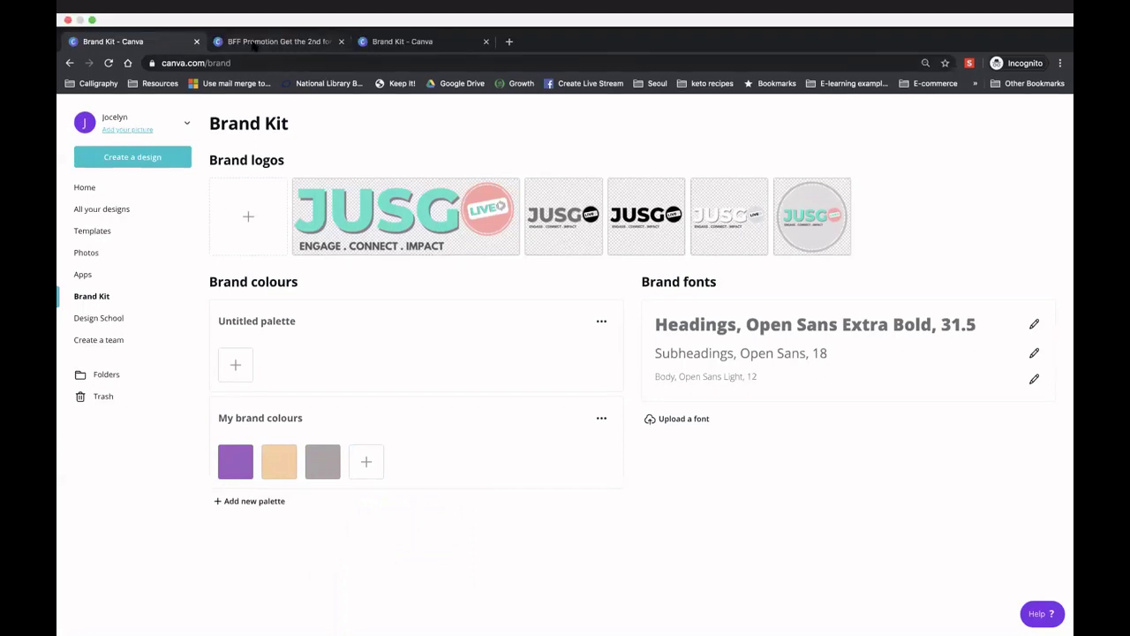
pyautogui.click(256, 41)
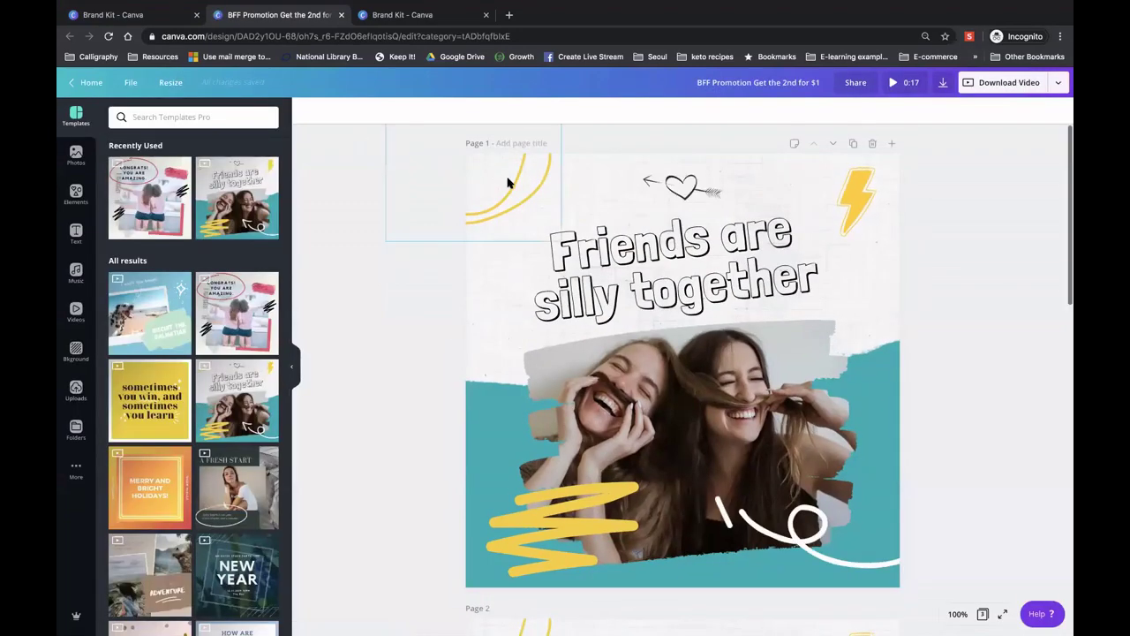
# Select the yellow arc on page 1 and show its colour options, including My brand colours
pyautogui.click(506, 181)
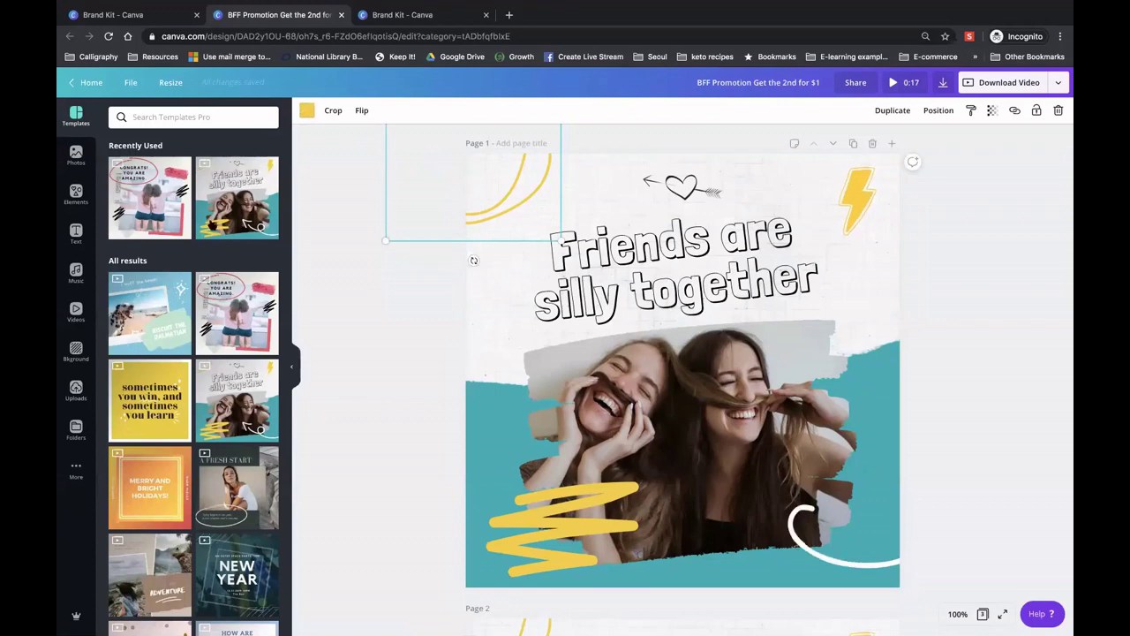
pyautogui.click(306, 111)
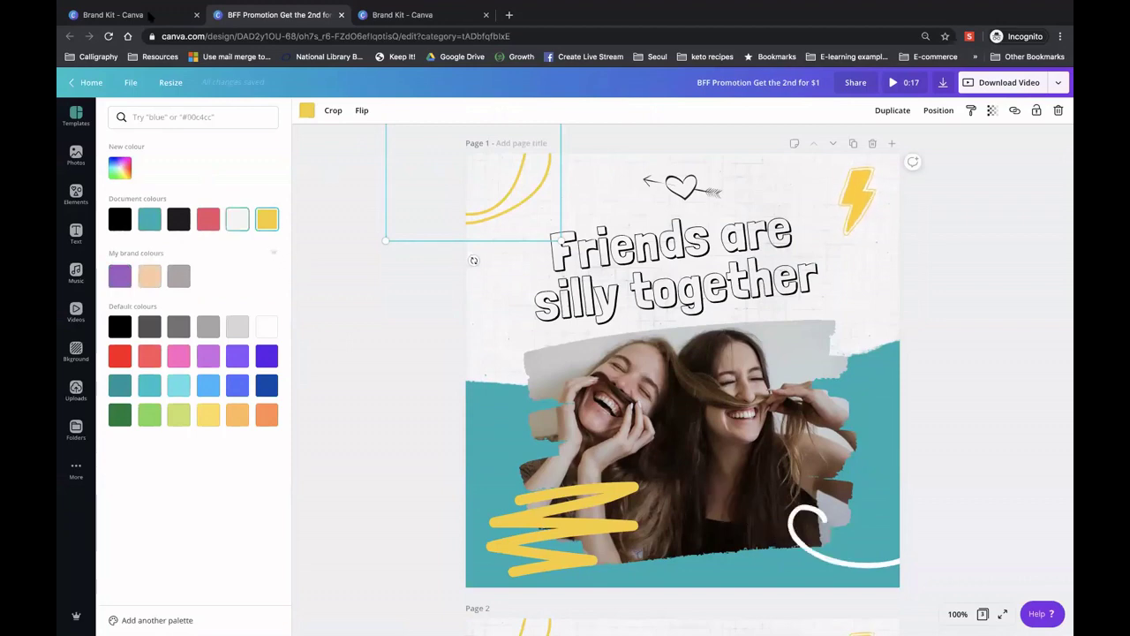
# Look up the purple brand colour's hex value in the Brand Kit
pyautogui.hotkey('ctrl', 'shift', 'Tab')
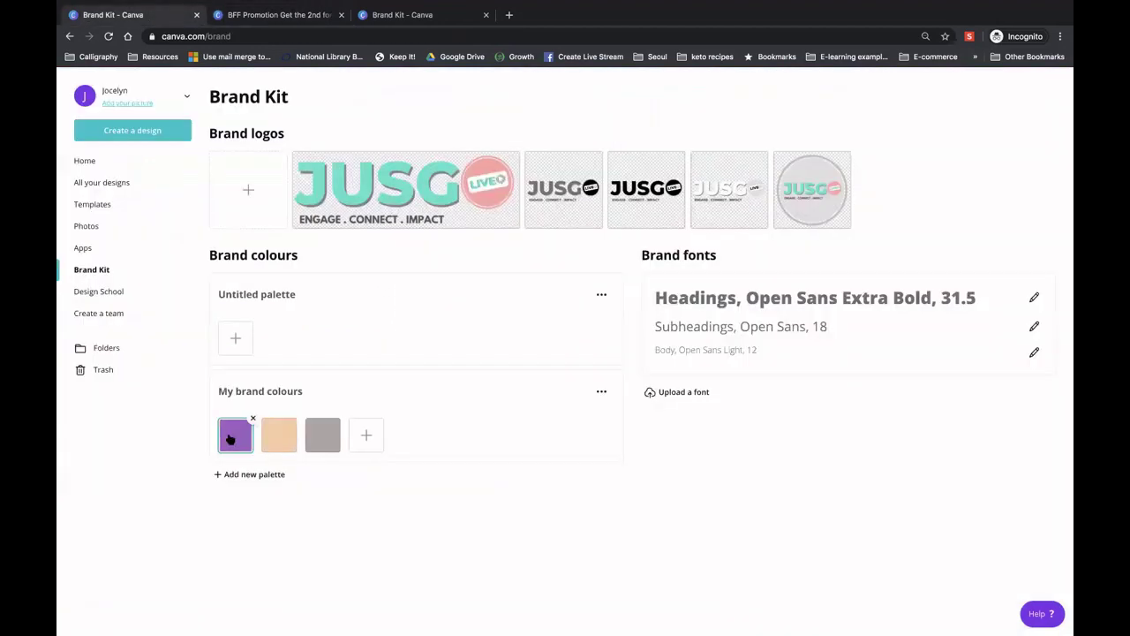
pyautogui.click(235, 437)
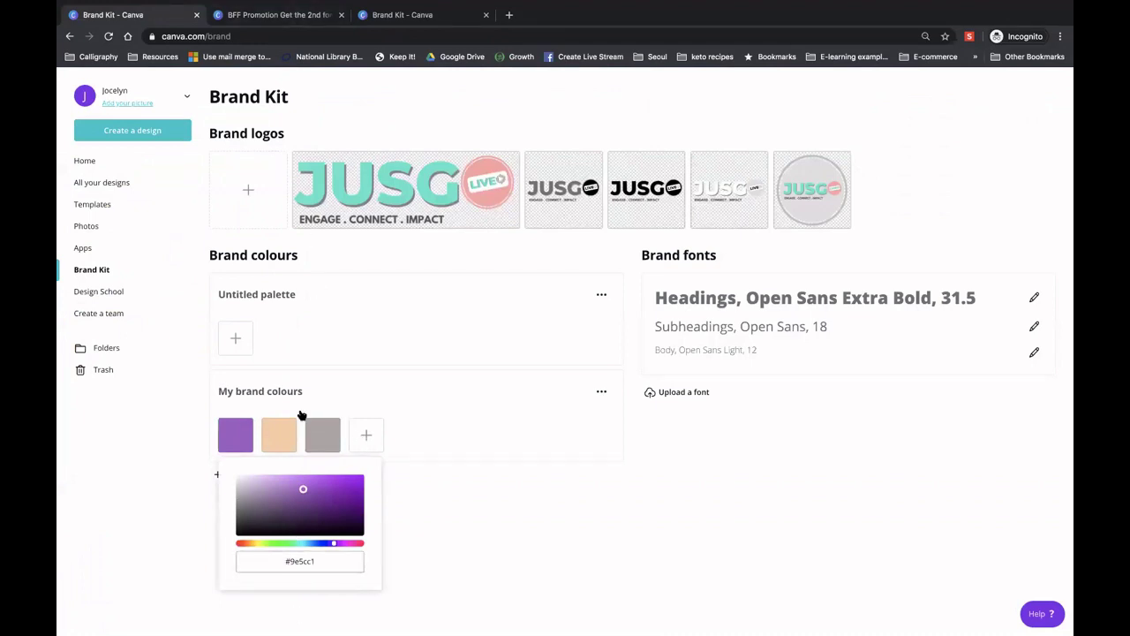
pyautogui.click(263, 16)
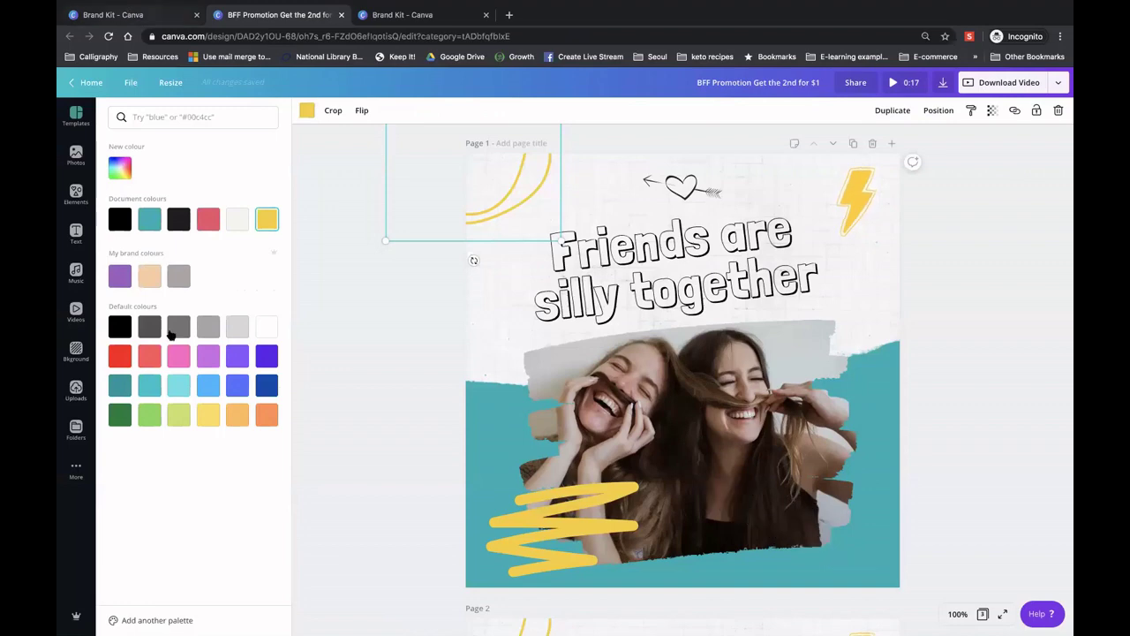
pyautogui.click(124, 15)
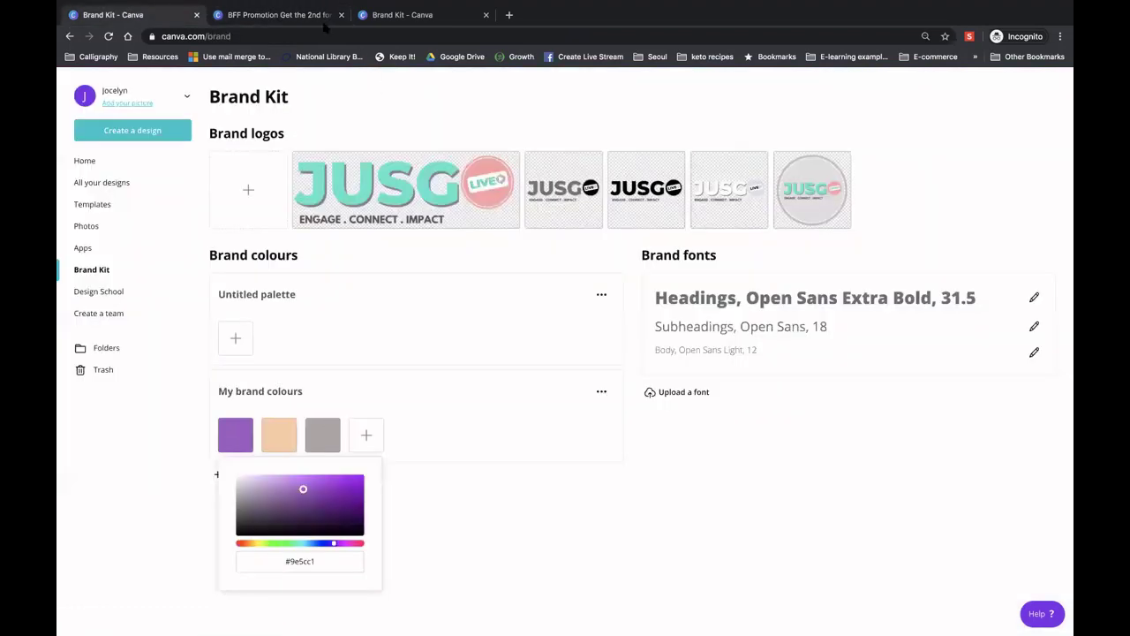
pyautogui.hotkey('ctrl', 'Tab')
# Copy #9e5cc1 from the Brand Kit and paste it as the arc's custom colour
pyautogui.click(121, 168)
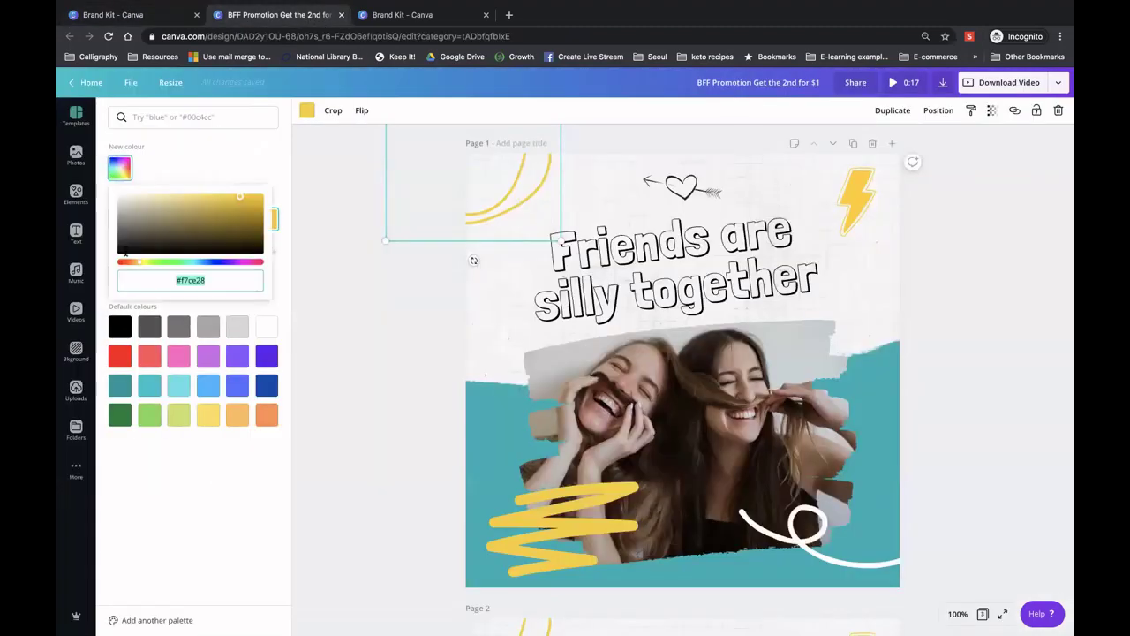
pyautogui.click(211, 281)
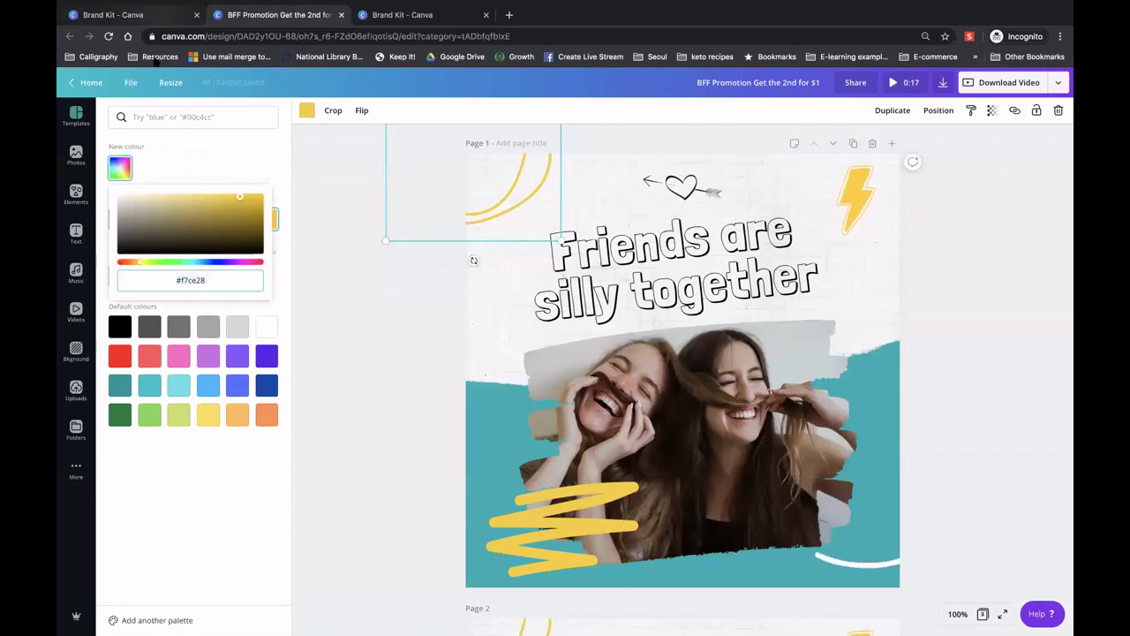
pyautogui.click(147, 9)
pyautogui.click(311, 563)
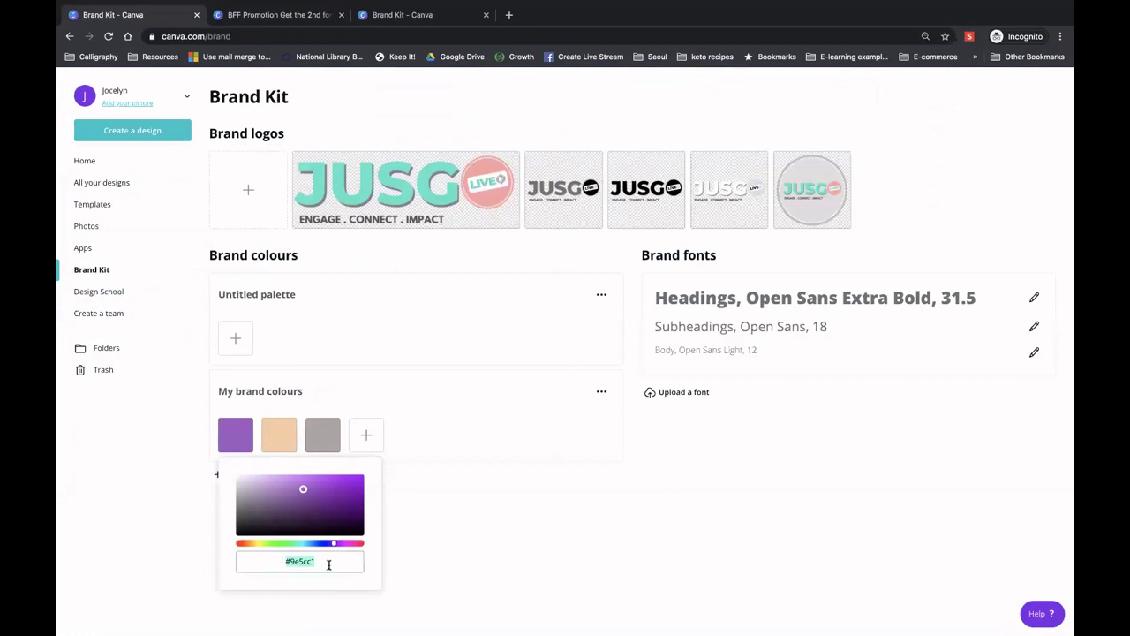
pyautogui.hotkey('ctrl', 'Tab')
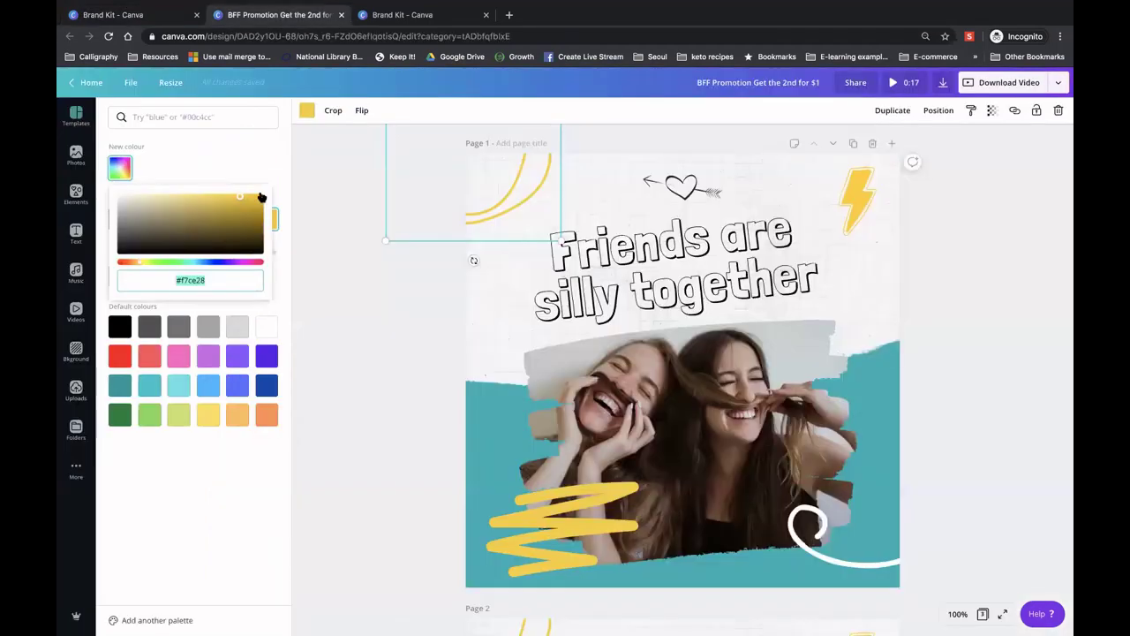
pyautogui.write('#9e5cc1')
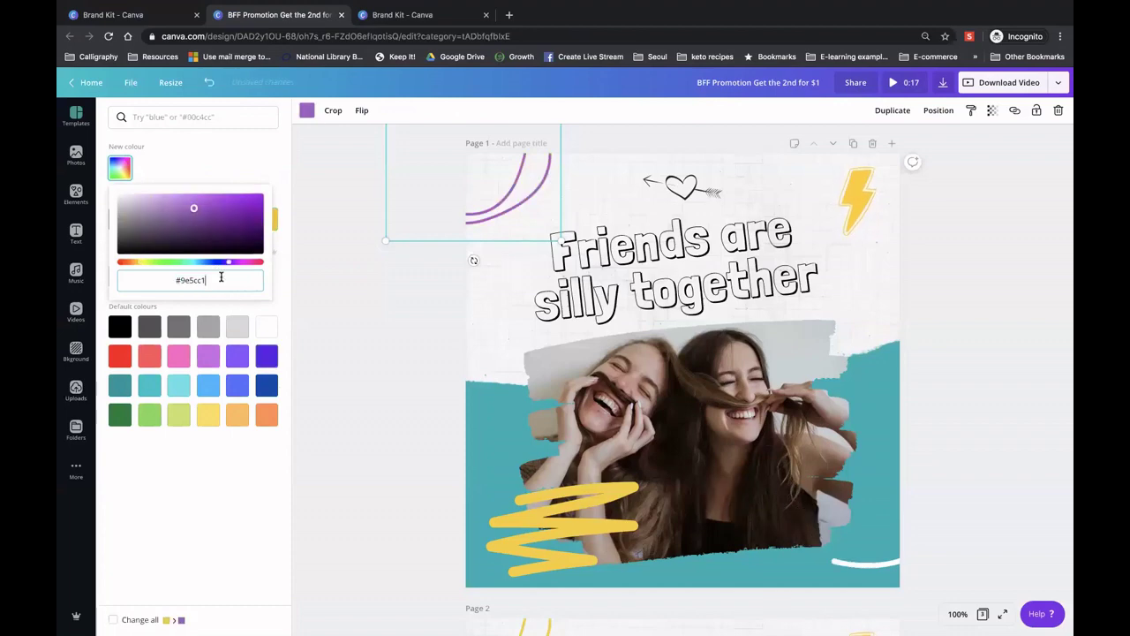
# Confirm the arc's new purple hex value and close the colour options
pyautogui.rightClick(221, 279)
pyautogui.click(309, 262)
pyautogui.click(120, 170)
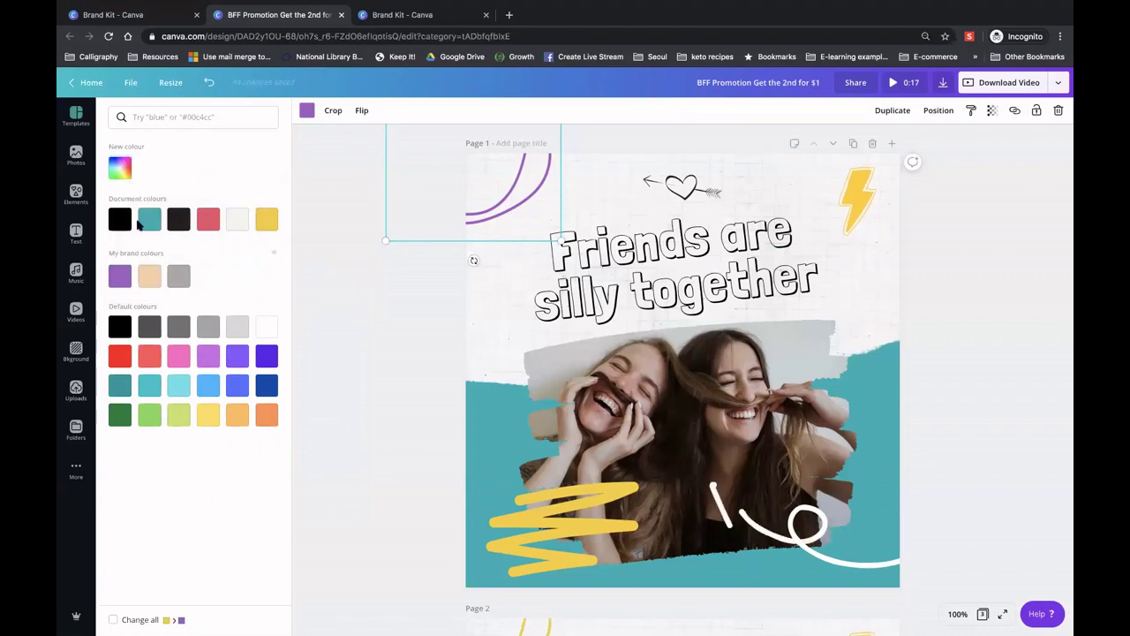
pyautogui.click(120, 169)
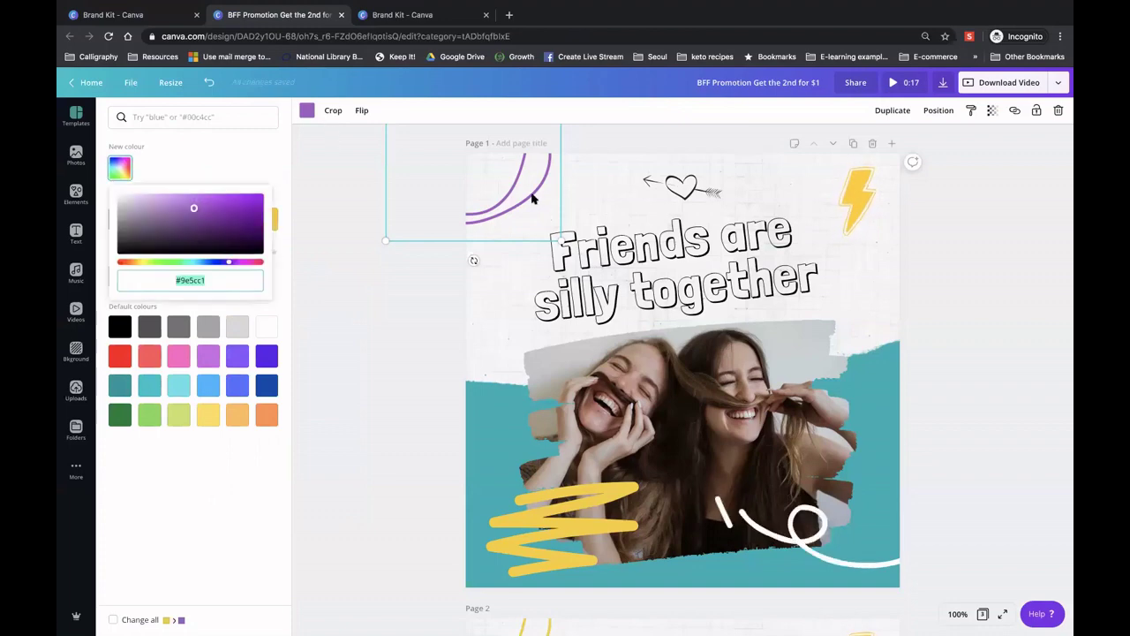
pyautogui.press('Escape')
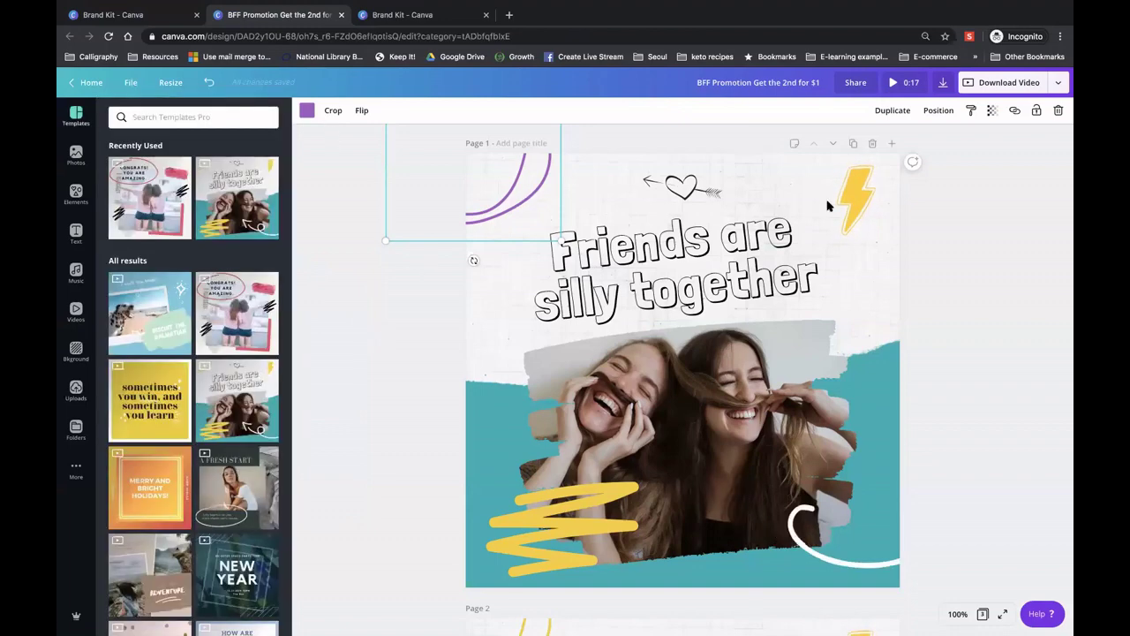
pyautogui.click(857, 203)
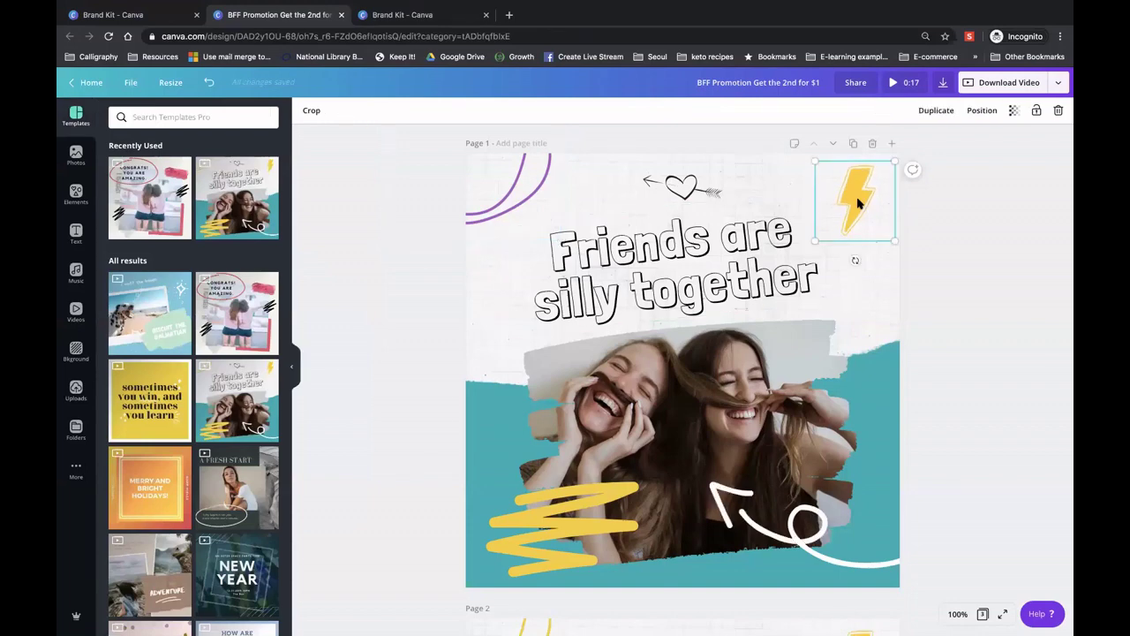
# Recolour the bottom-left scribble brand peach and the page background brand purple
pyautogui.click(562, 525)
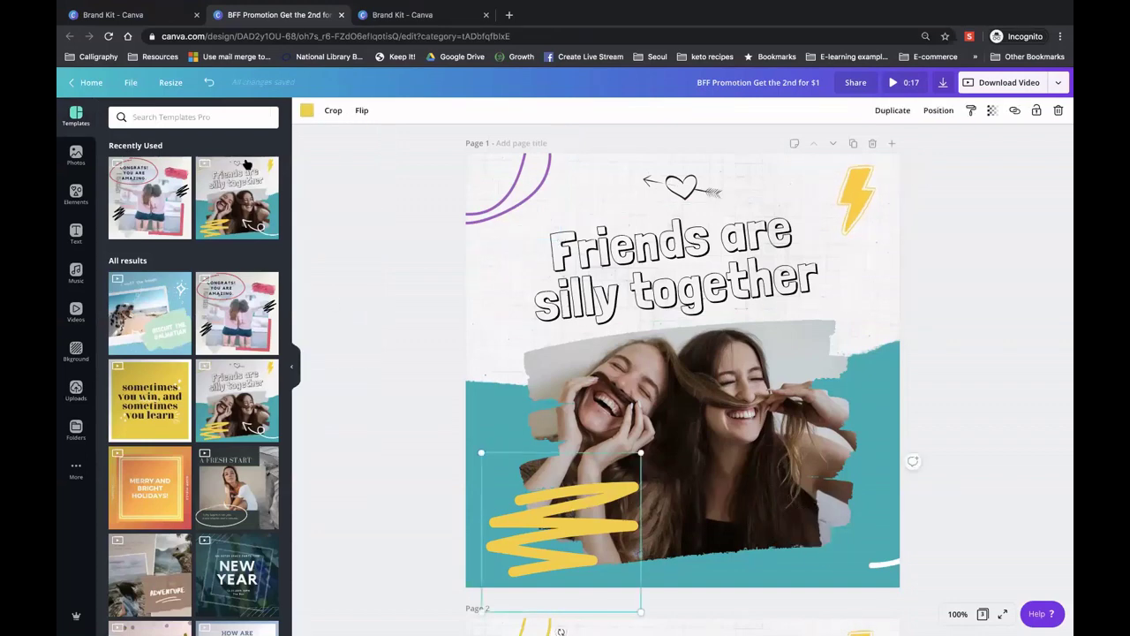
pyautogui.click(307, 111)
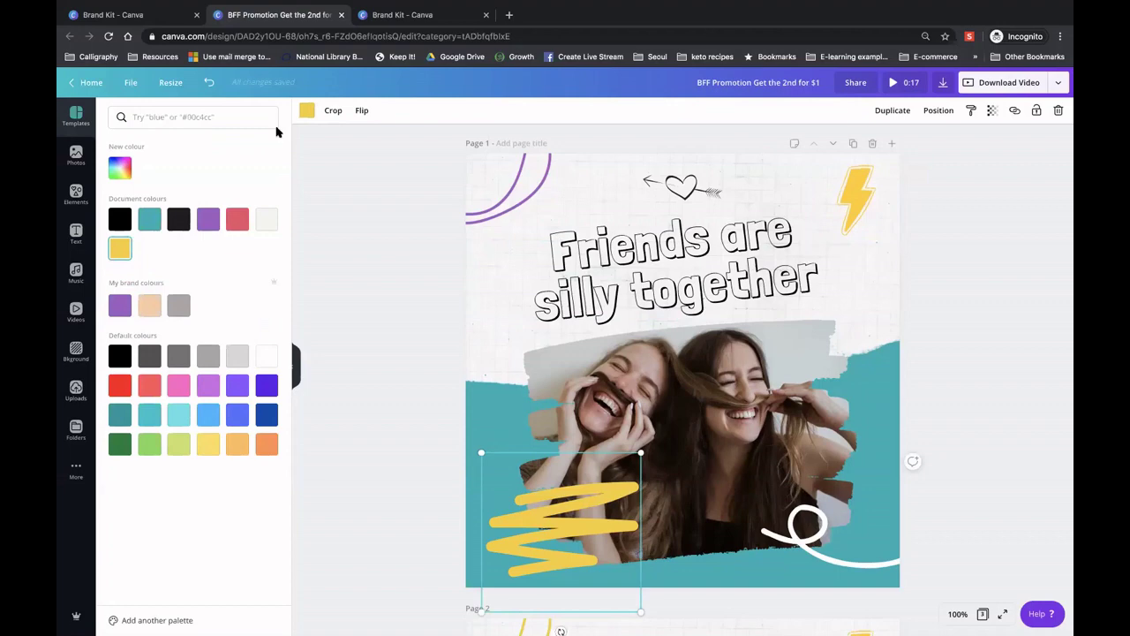
pyautogui.click(150, 306)
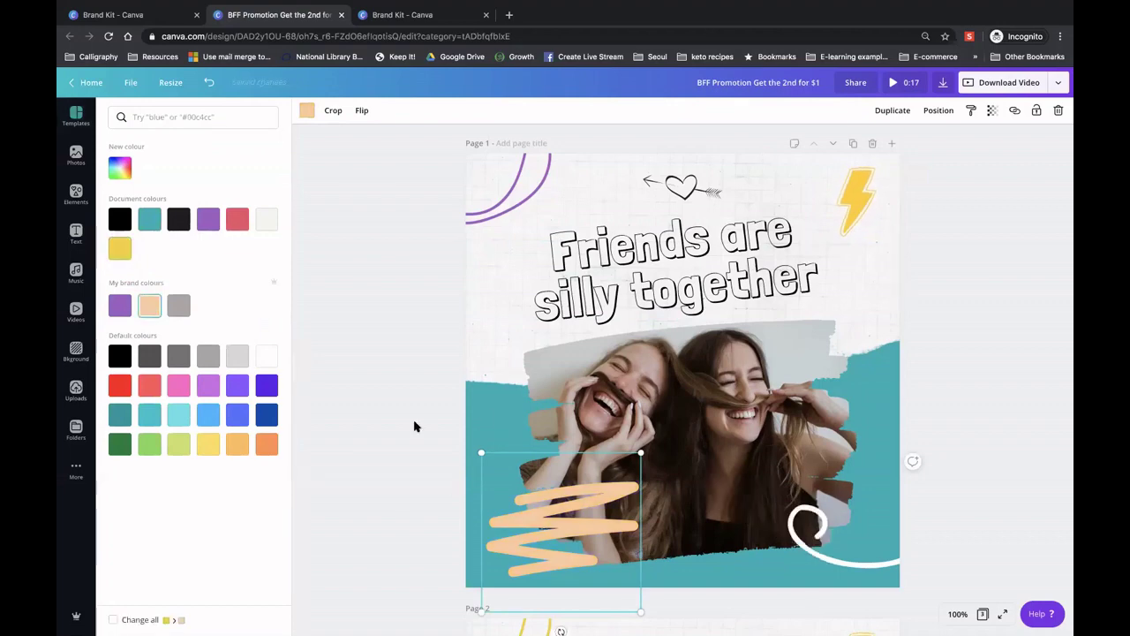
pyautogui.click(485, 424)
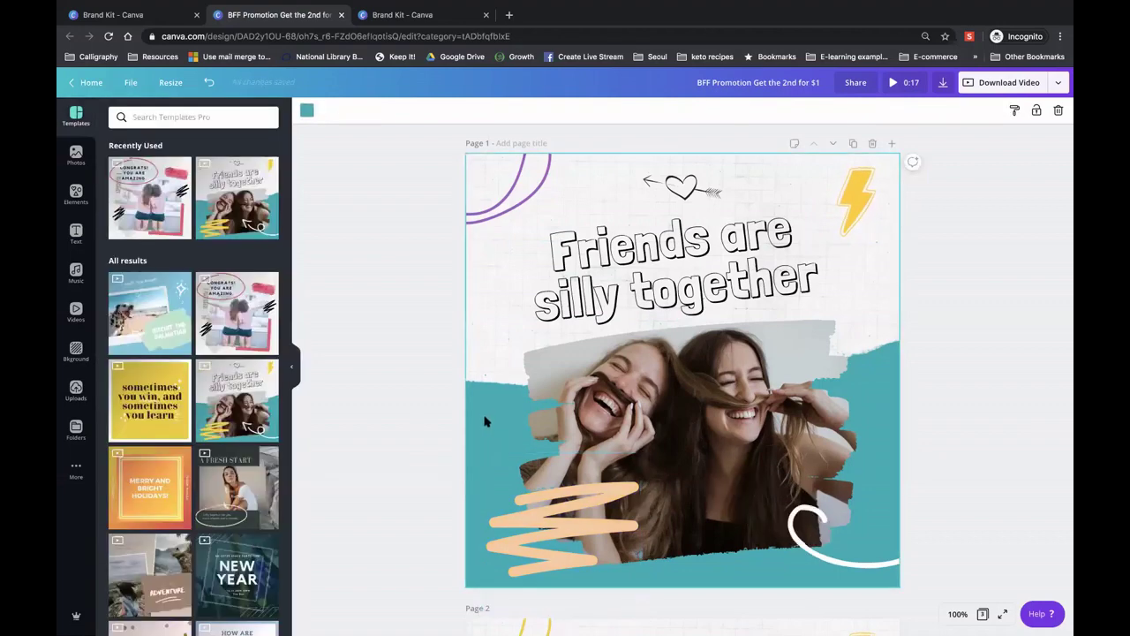
pyautogui.click(307, 111)
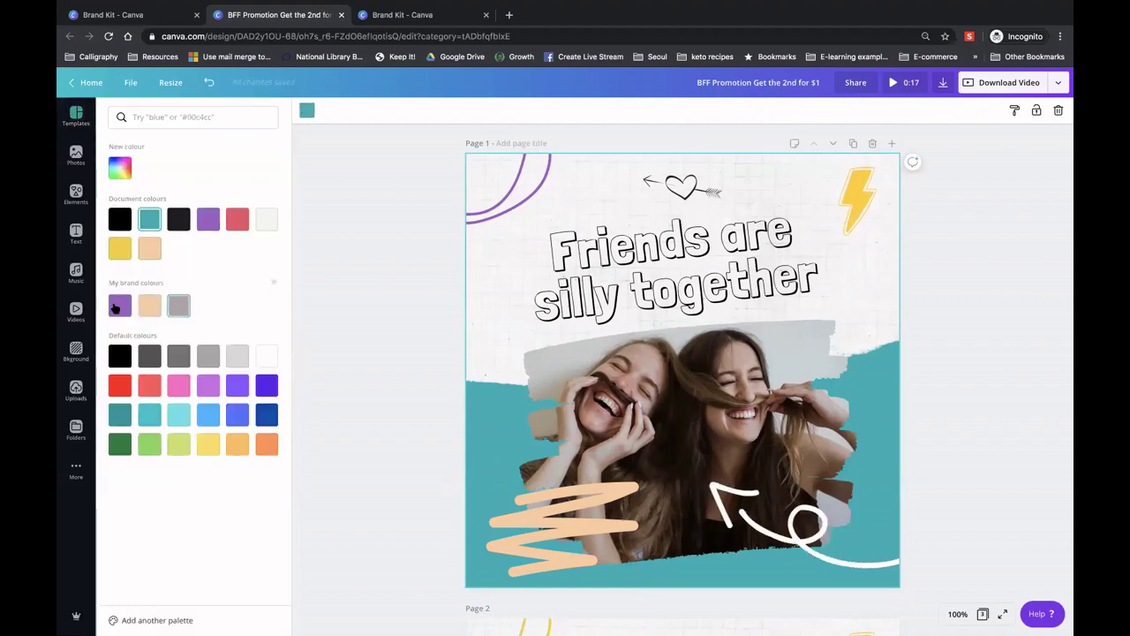
pyautogui.click(187, 306)
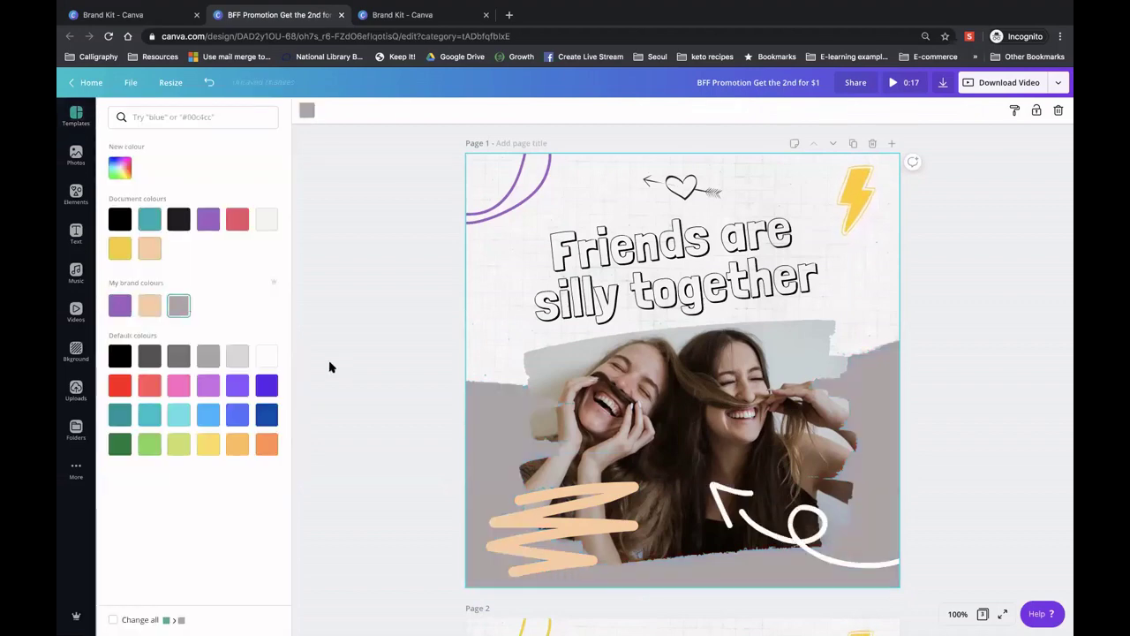
pyautogui.click(127, 309)
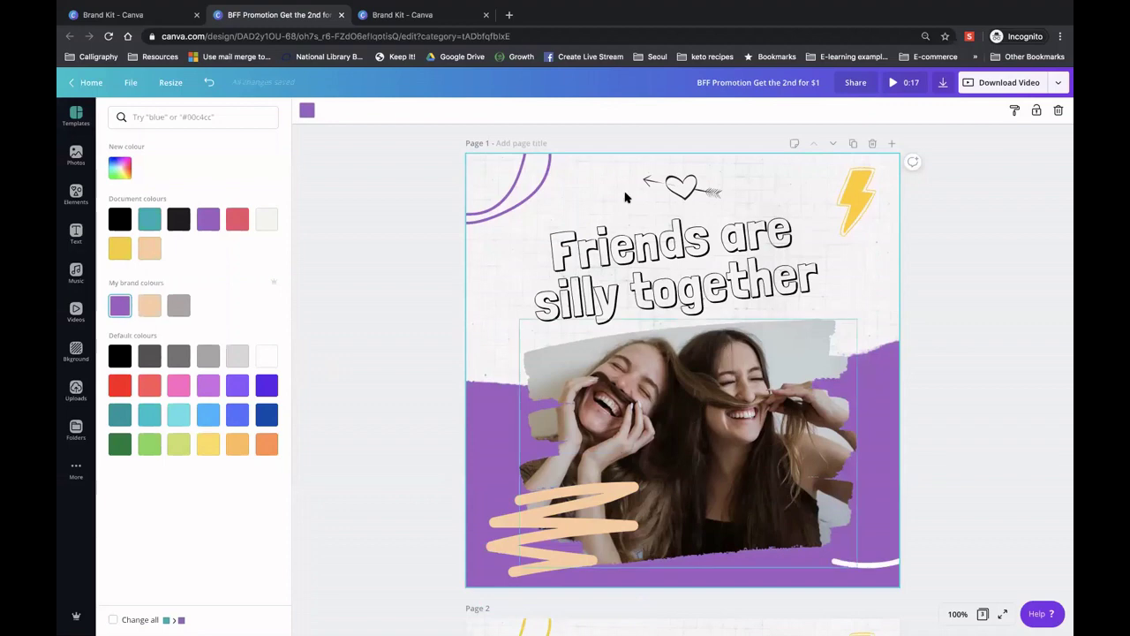
# Try several swatches on the heart-and-arrow doodle, settling on dark grey
pyautogui.click(685, 190)
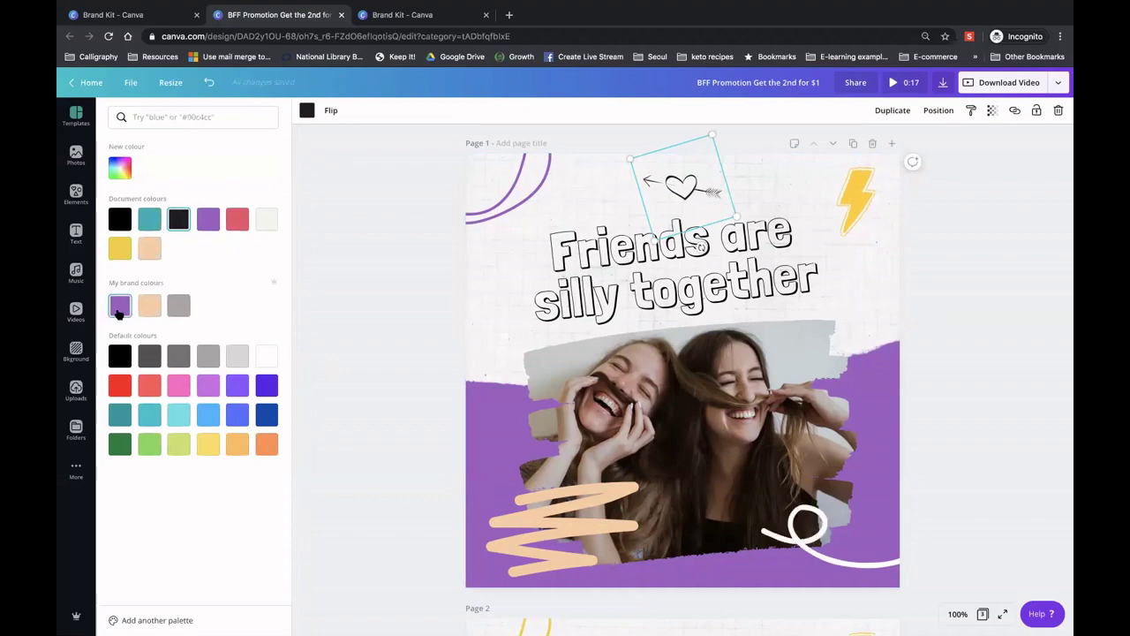
pyautogui.click(119, 309)
pyautogui.click(151, 306)
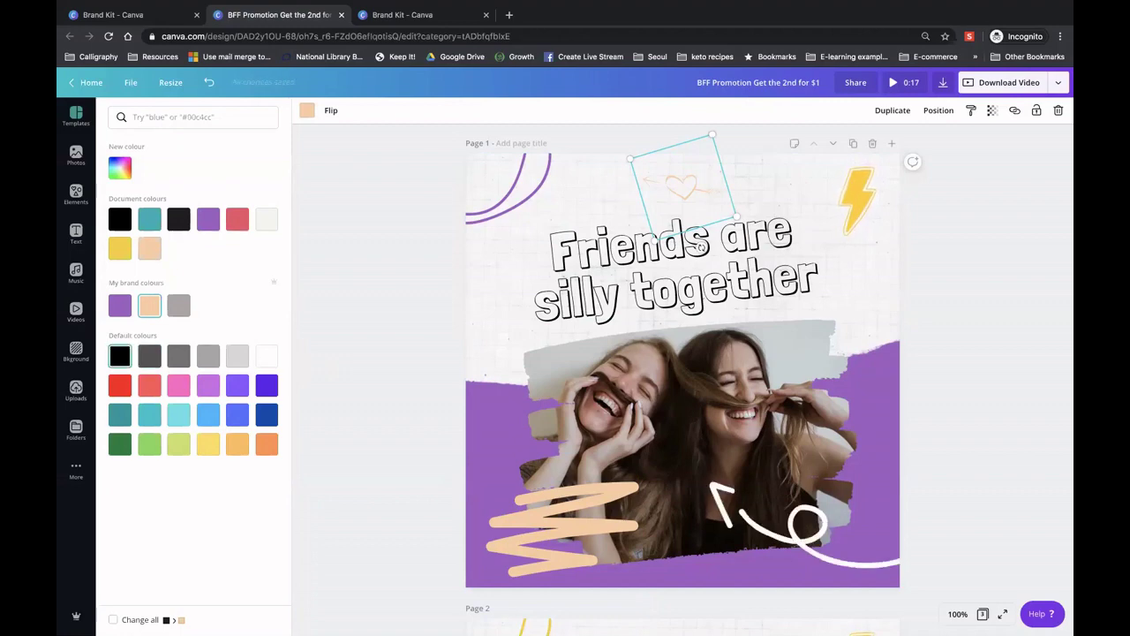
pyautogui.click(120, 356)
pyautogui.click(149, 356)
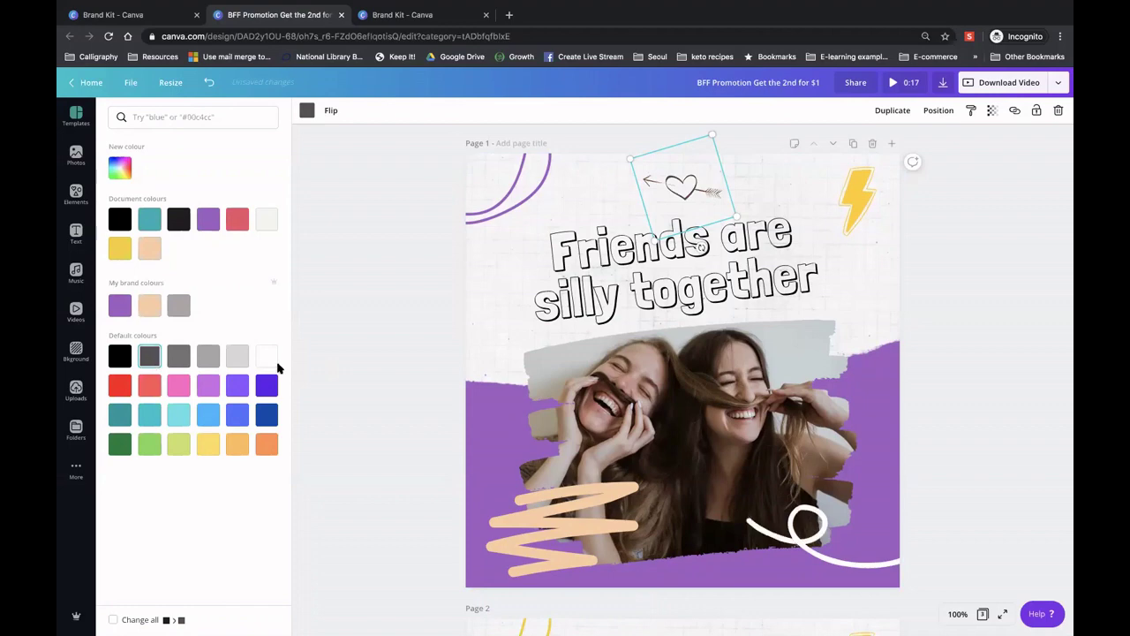
pyautogui.press('Escape')
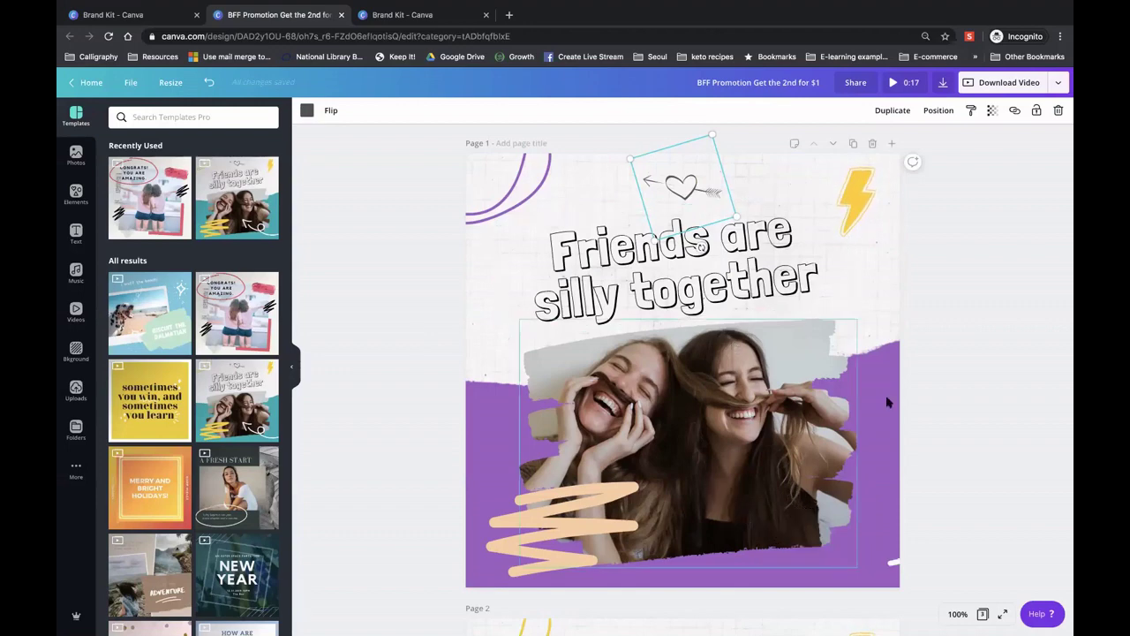
# Select the photo of the two women and bring up the Elements library
pyautogui.click(504, 194)
pyautogui.press('Tab')
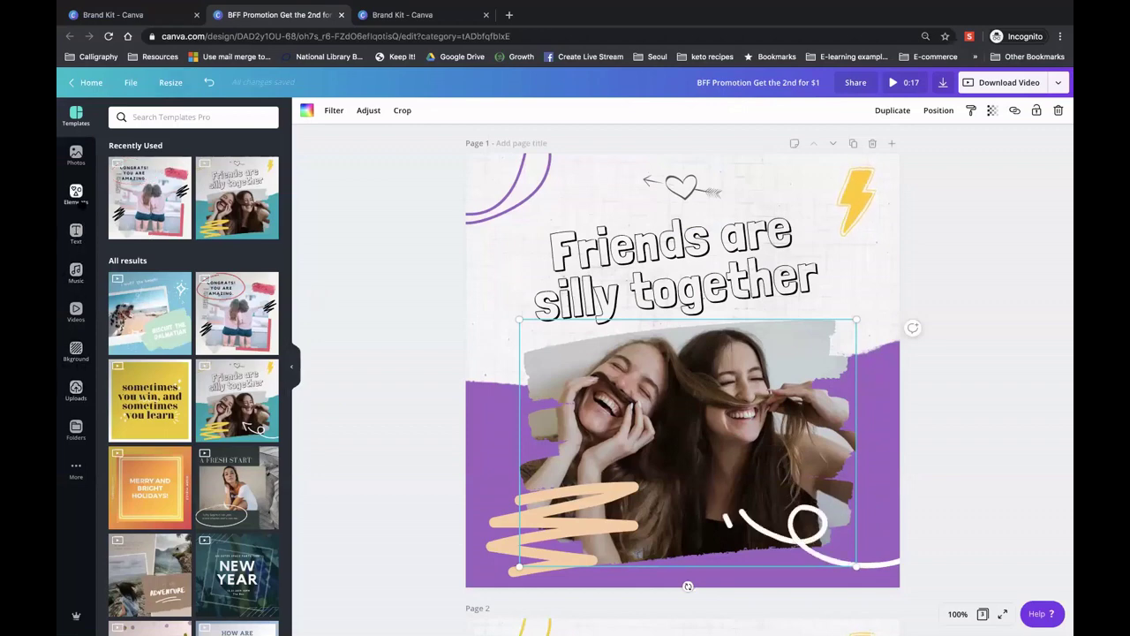
pyautogui.click(76, 194)
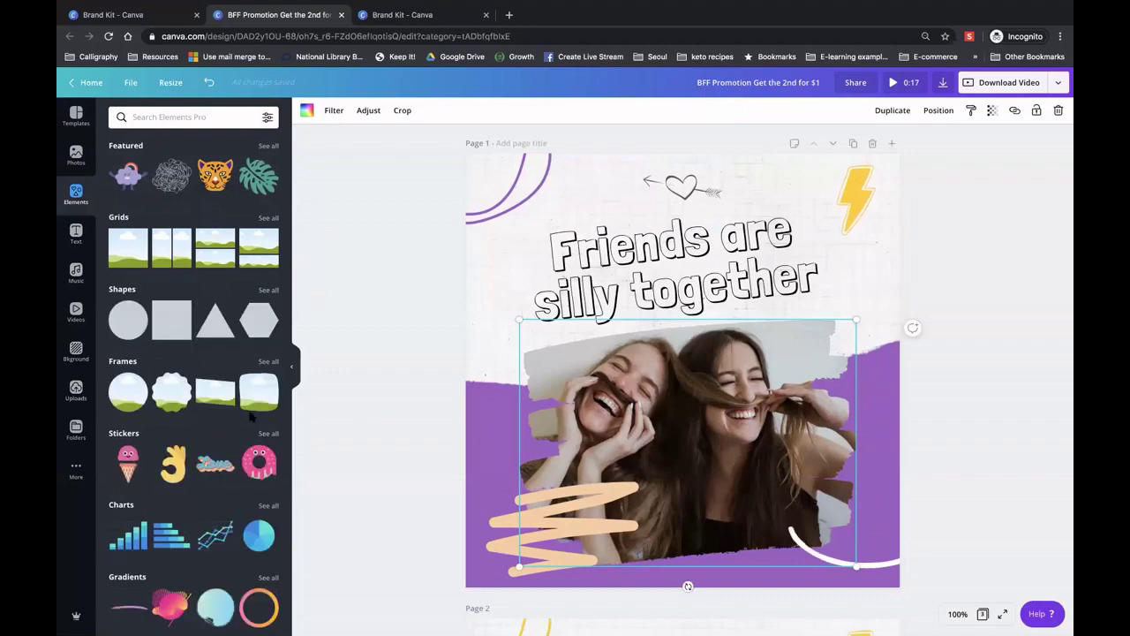
pyautogui.scroll(-1, 217, 397)
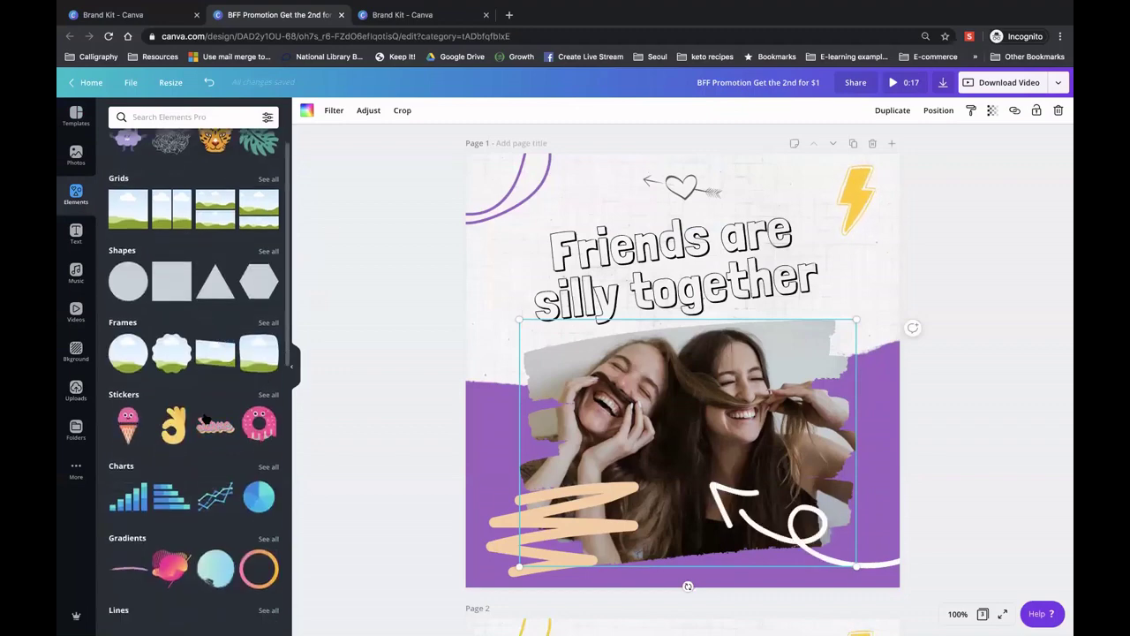
pyautogui.scroll(-3, 207, 415)
pyautogui.scroll(3, 205, 415)
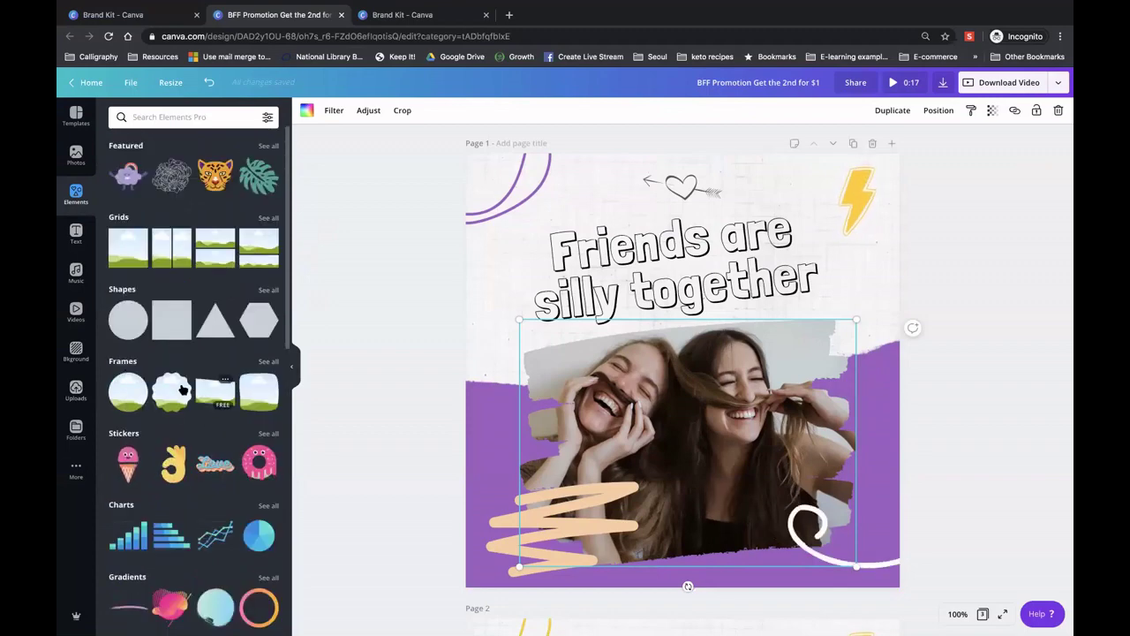
# Add the rounded-rectangle landscape frame from the full Frames list
pyautogui.click(268, 361)
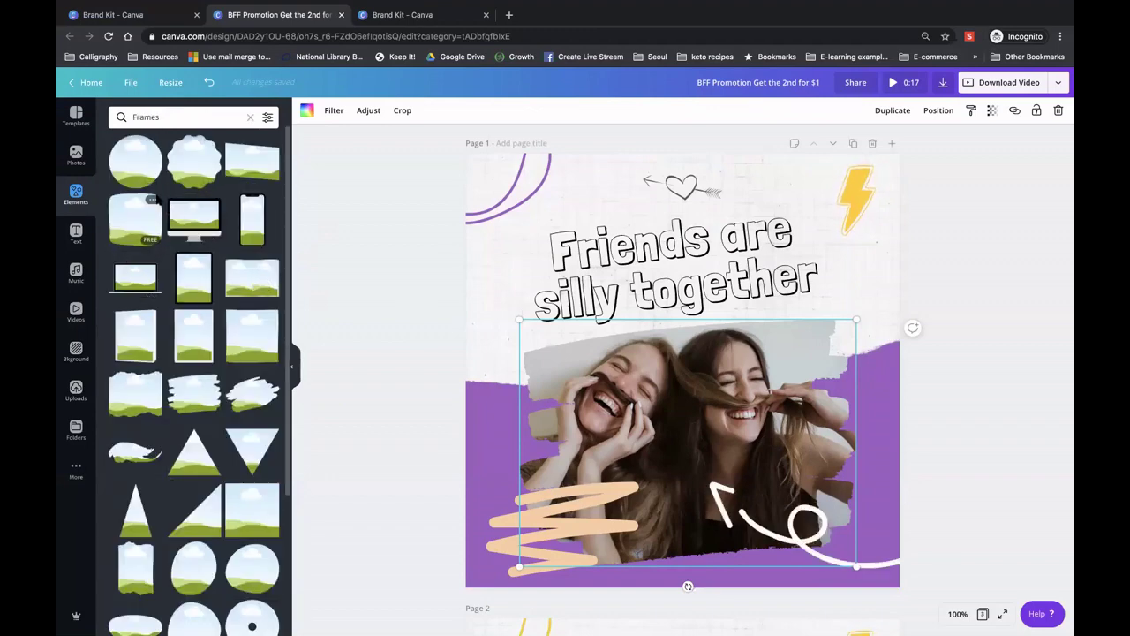
pyautogui.moveTo(197, 206)
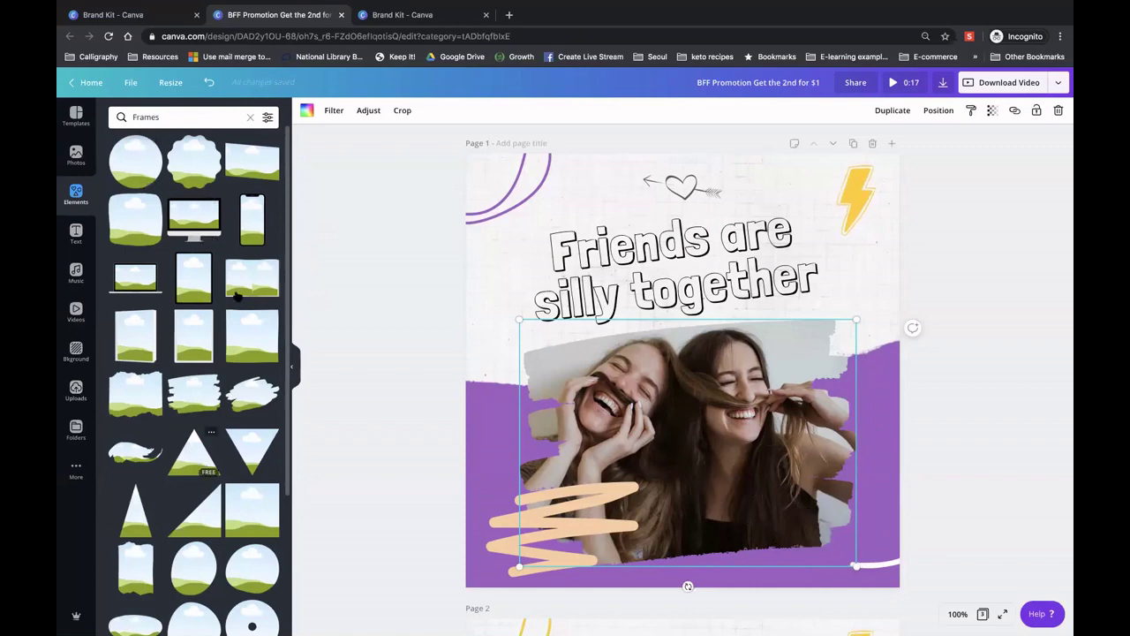
pyautogui.click(139, 222)
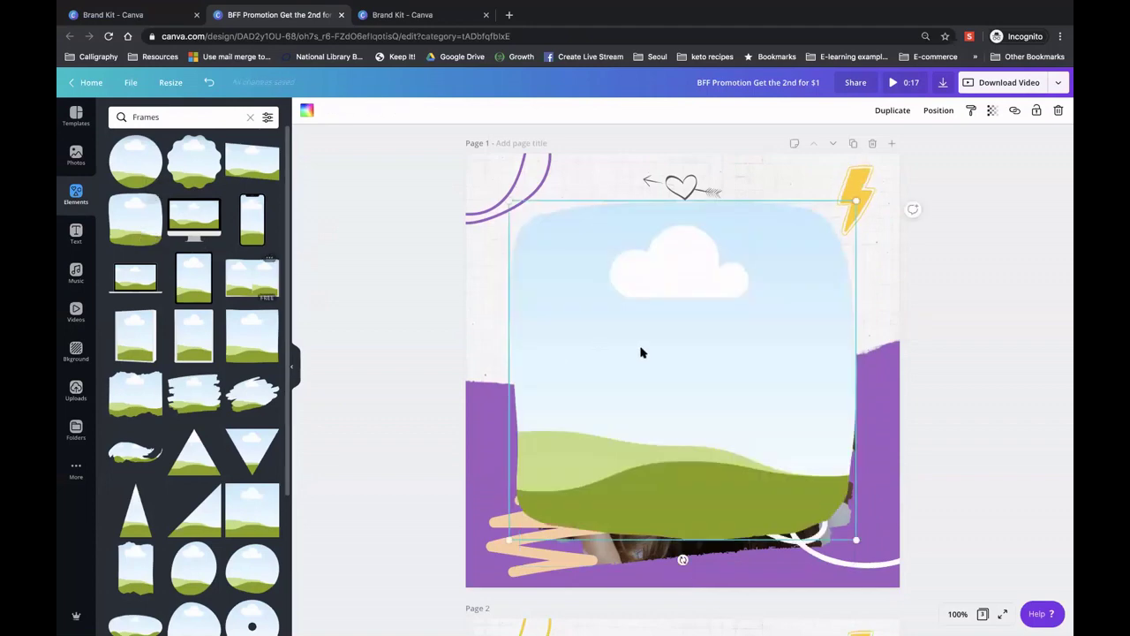
# Move the new frame aside, reposition the photo, and delete the extra centre frame
pyautogui.moveTo(671, 345); pyautogui.dragTo(823, 340)
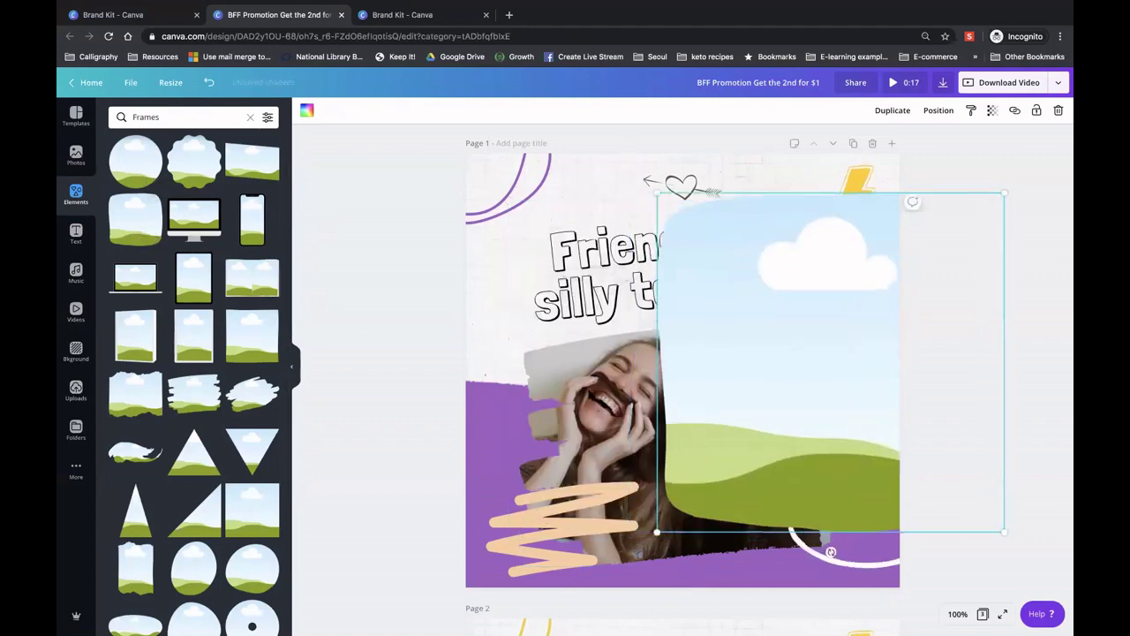
pyautogui.click(568, 400)
pyautogui.moveTo(568, 400); pyautogui.dragTo(656, 378)
pyautogui.click(656, 378)
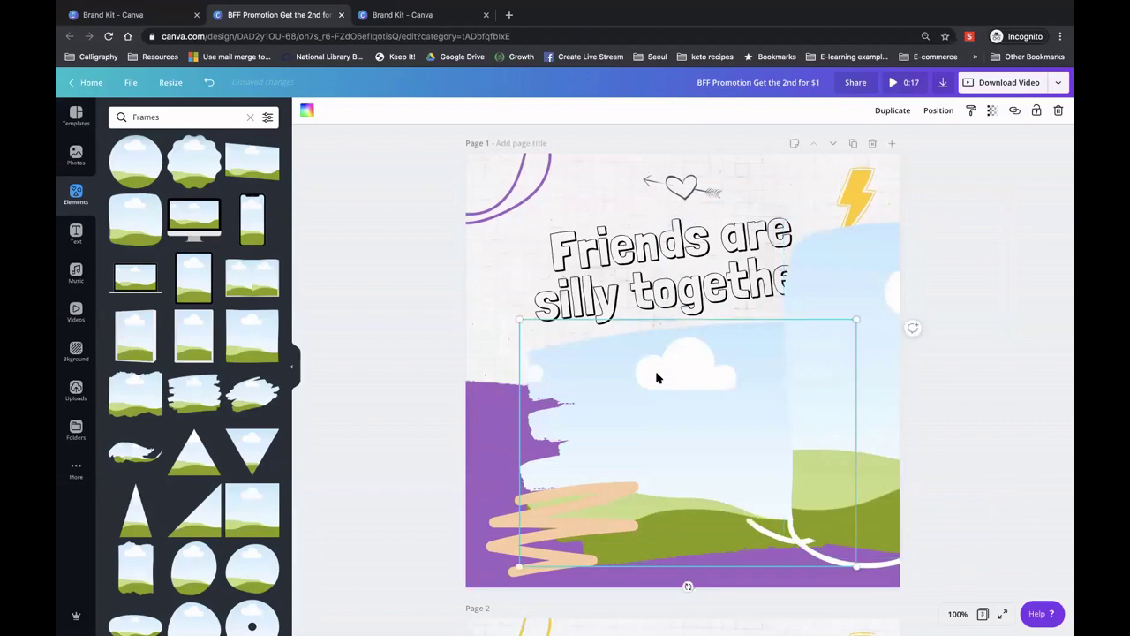
pyautogui.press('Delete')
# Move the landscape frame to the lower centre and resize it to about 388 by 379
pyautogui.click(839, 399)
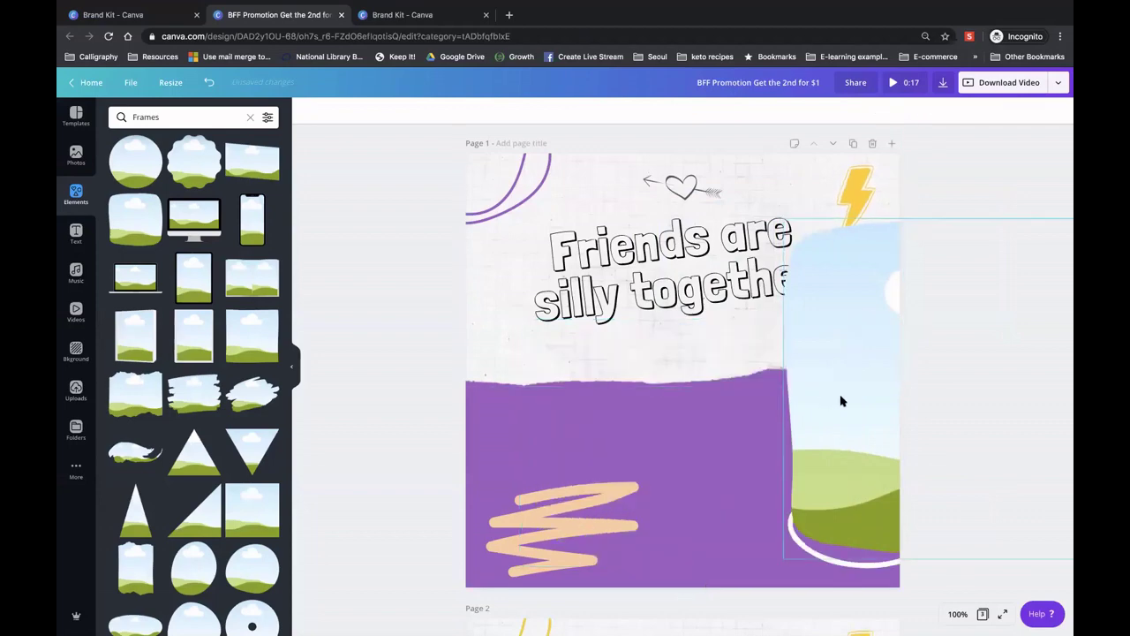
pyautogui.moveTo(612, 393); pyautogui.dragTo(530, 417)
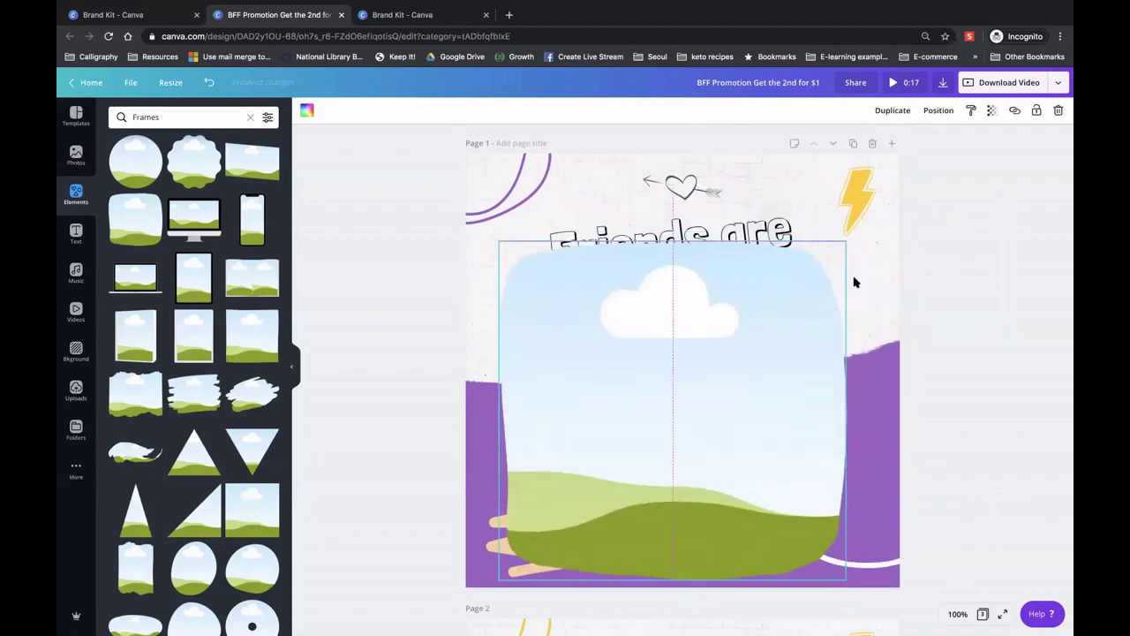
pyautogui.moveTo(846, 241); pyautogui.dragTo(703, 429)
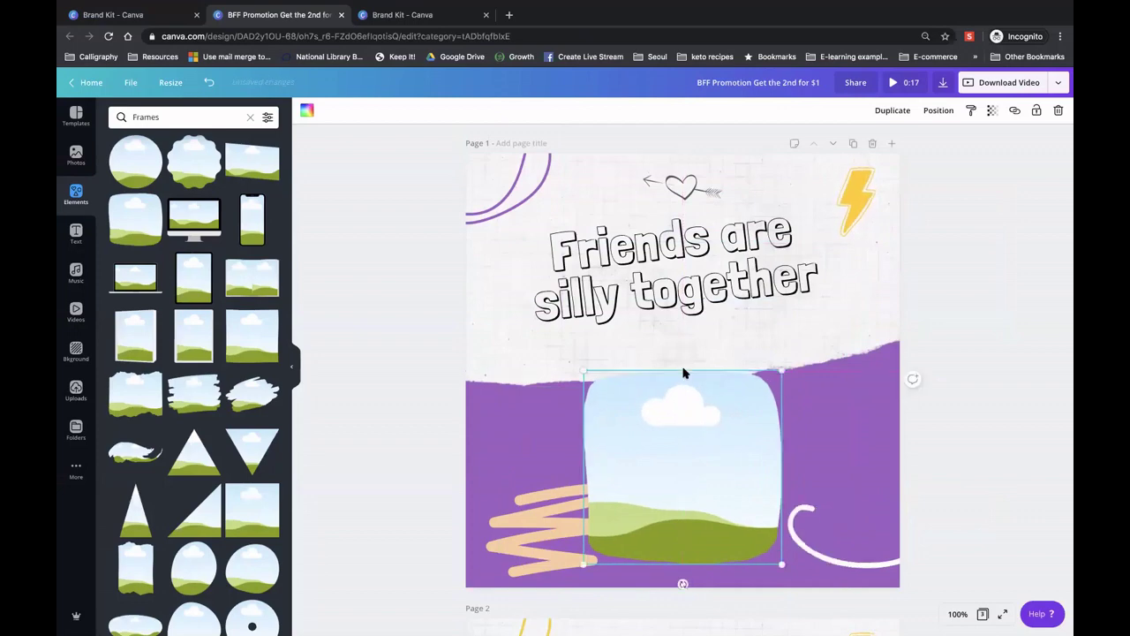
pyautogui.moveTo(583, 374); pyautogui.dragTo(550, 346)
pyautogui.moveTo(667, 409); pyautogui.dragTo(663, 408)
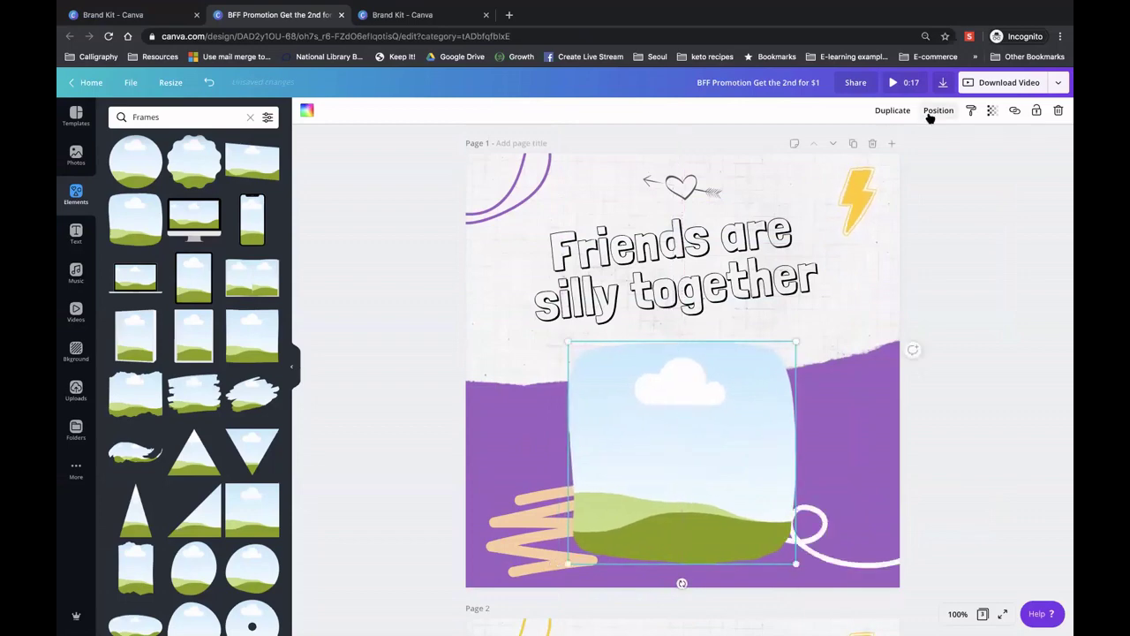
# Send the frame backwards behind the peach scribble, then open Uploads
pyautogui.click(929, 115)
pyautogui.click(891, 147)
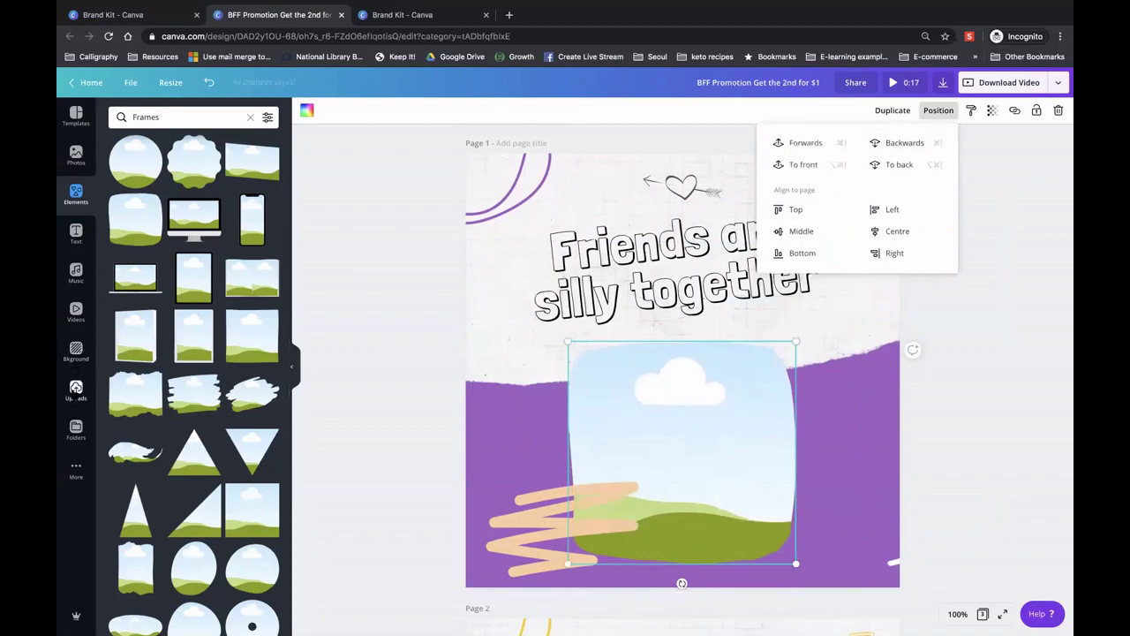
pyautogui.click(76, 388)
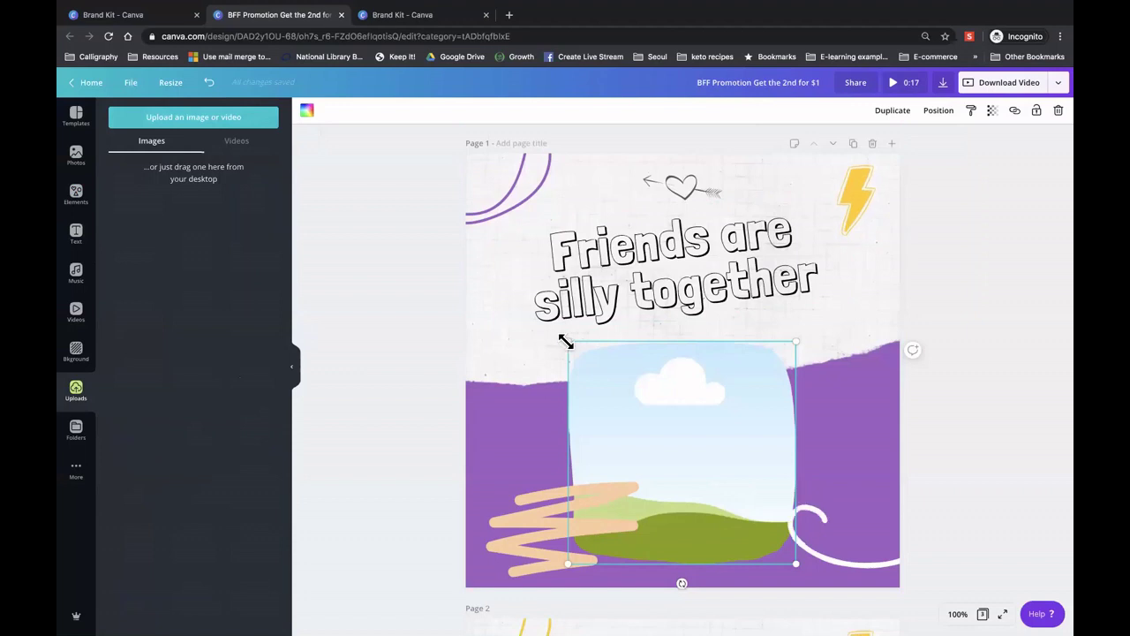
# Upload FB Banner.png from the Jusgolive artwork n pics folder into the design's uploads
pyautogui.click(222, 118)
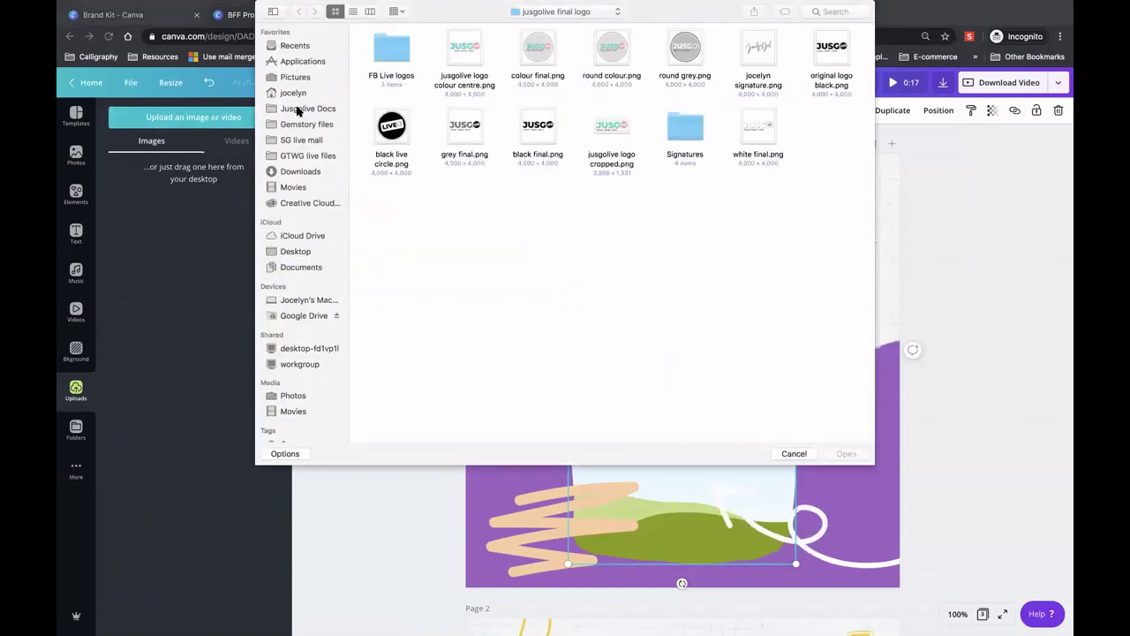
pyautogui.click(300, 108)
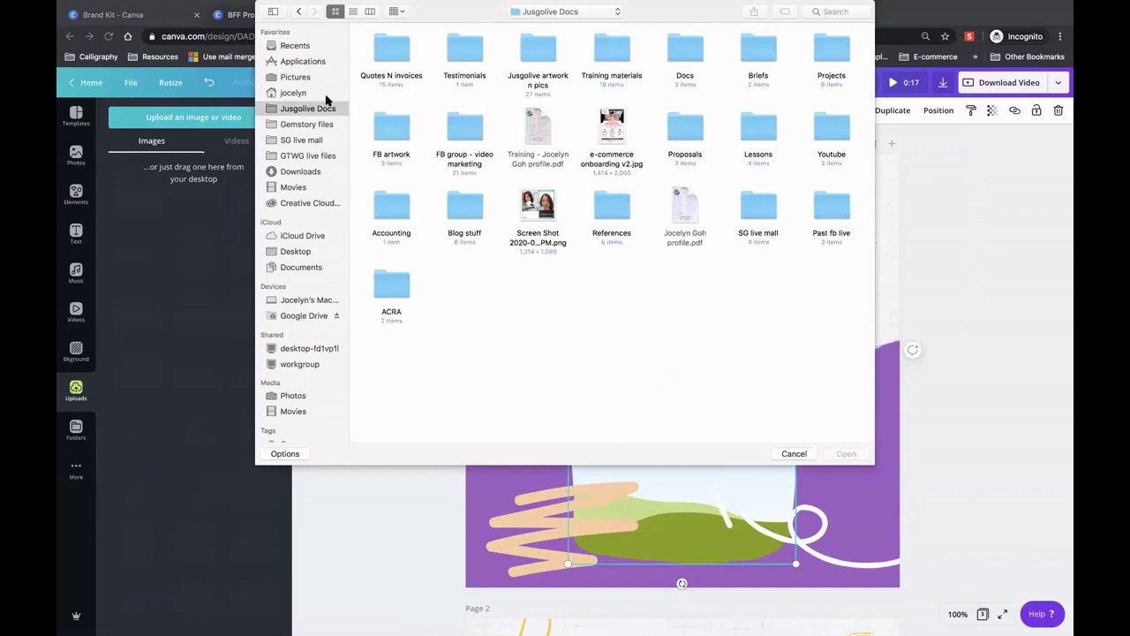
pyautogui.doubleClick(534, 55)
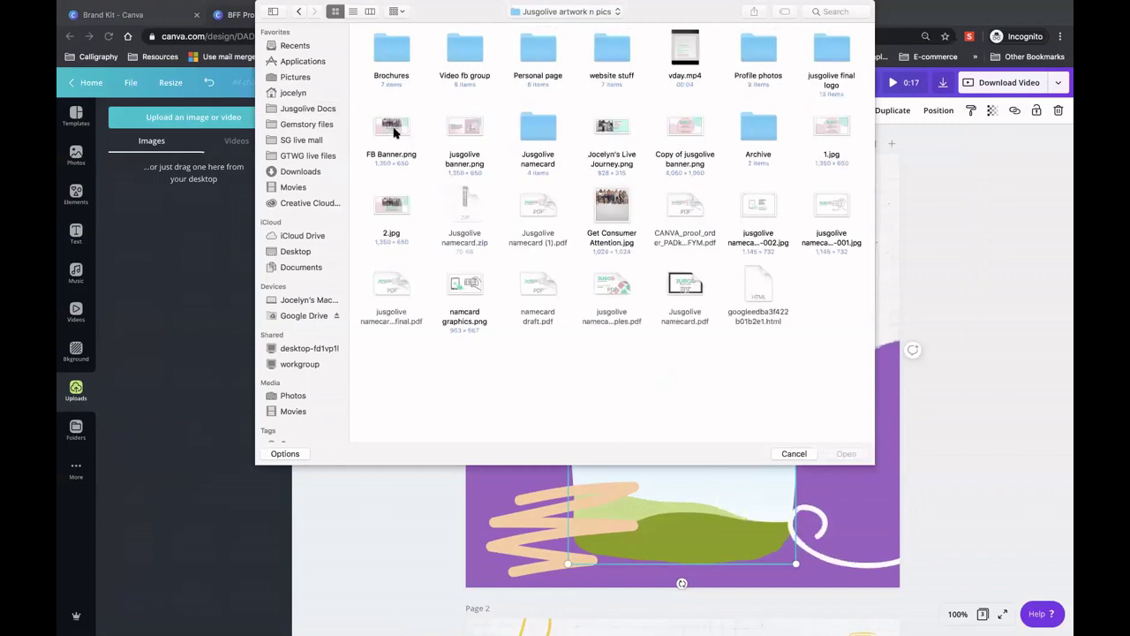
pyautogui.click(394, 133)
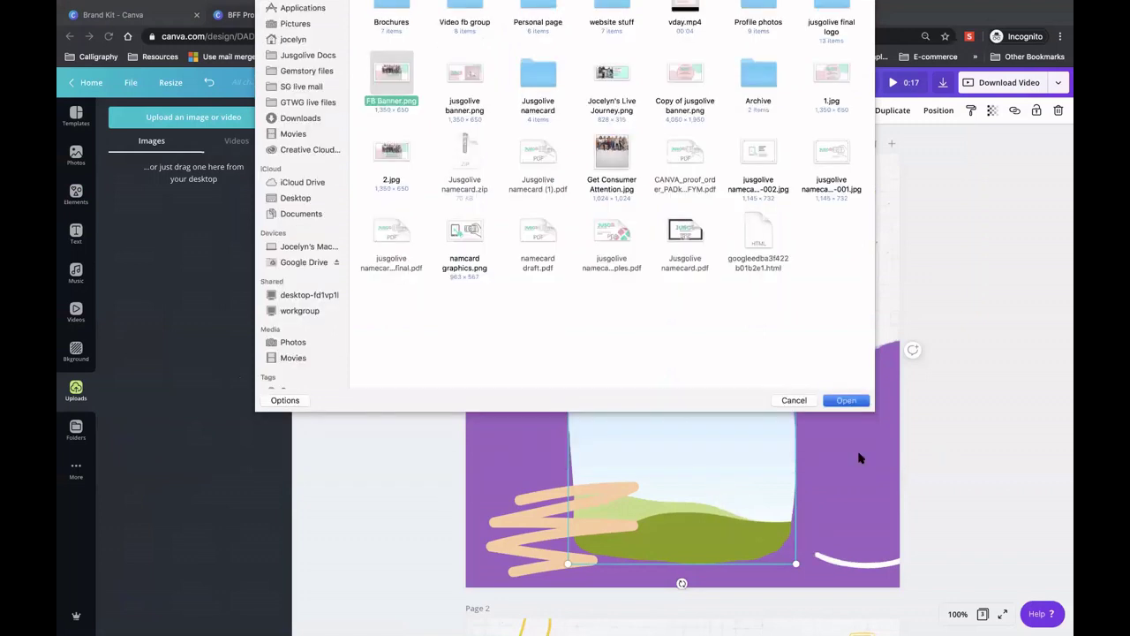
pyautogui.click(850, 453)
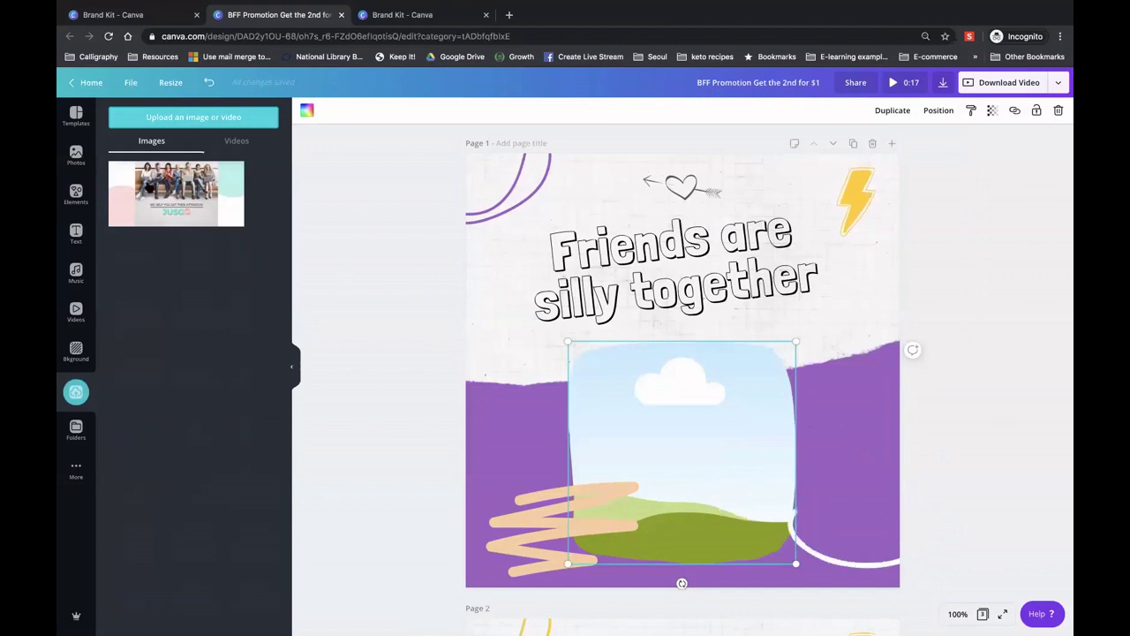
# Drop the FB Banner photo into page 1's frame, then enlarge and shift it within the crop
pyautogui.moveTo(166, 189); pyautogui.dragTo(617, 431)
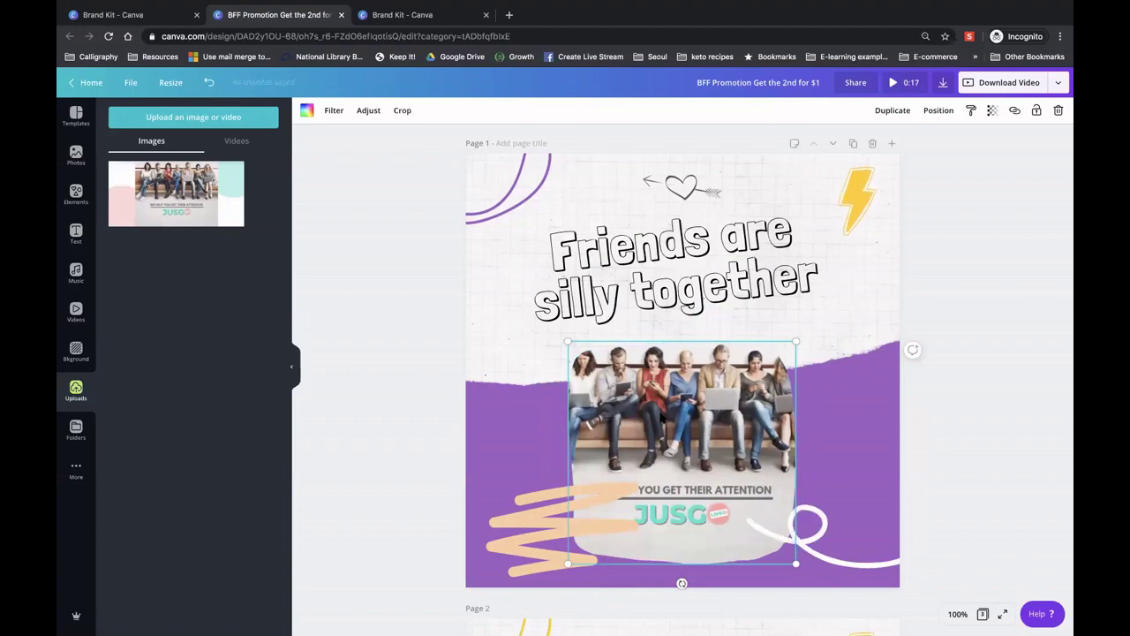
pyautogui.doubleClick(687, 412)
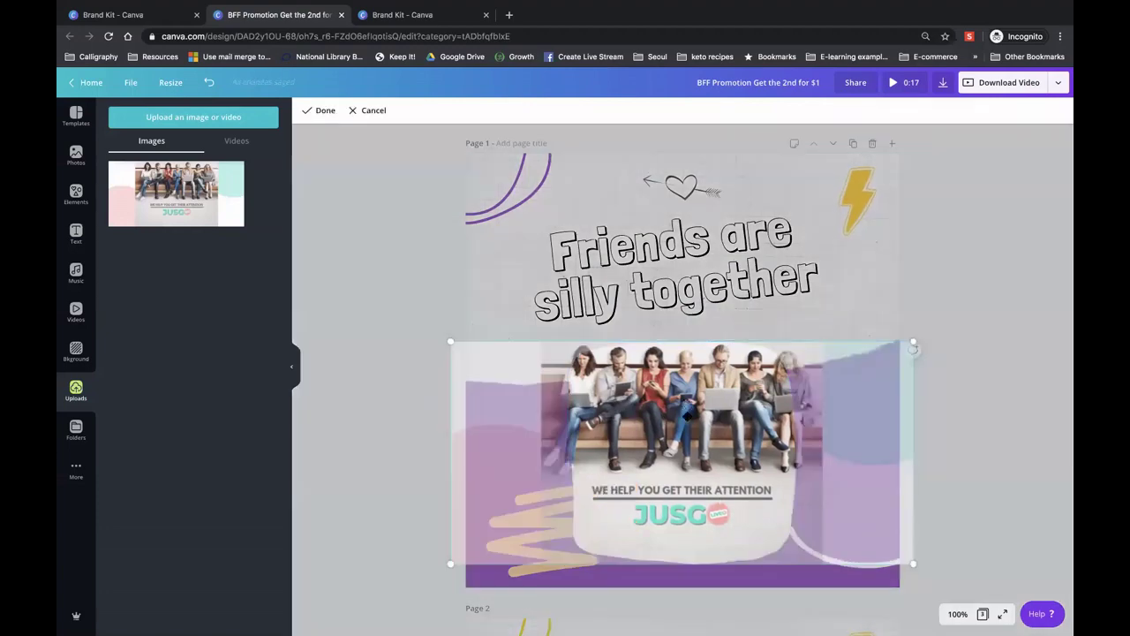
pyautogui.moveTo(673, 415); pyautogui.dragTo(716, 441)
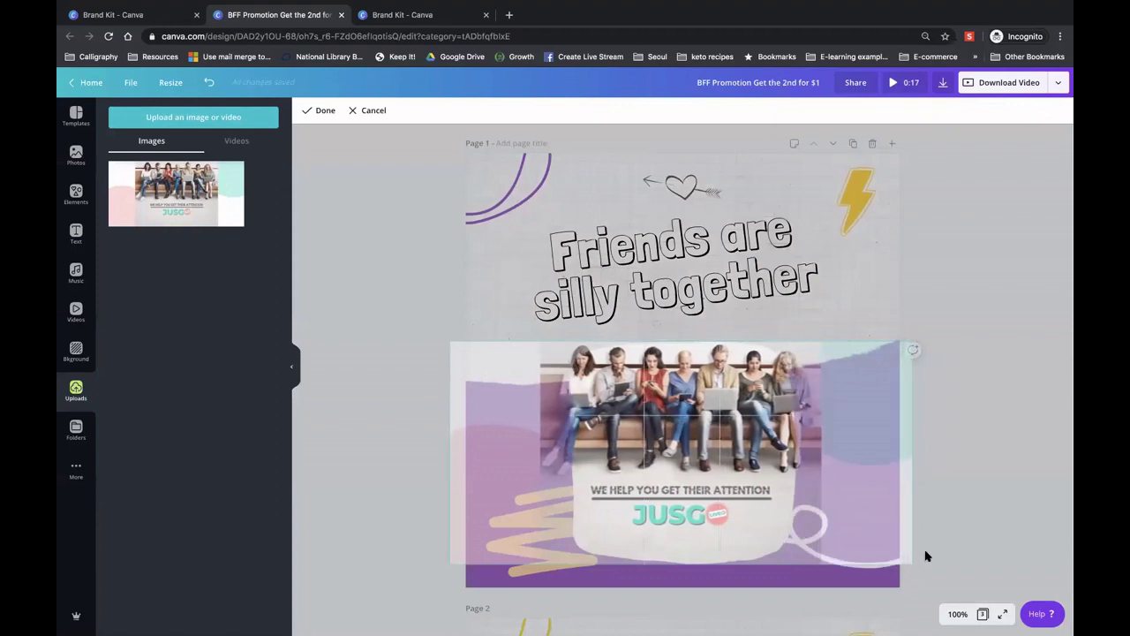
pyautogui.moveTo(915, 569); pyautogui.dragTo(954, 585)
pyautogui.moveTo(758, 496); pyautogui.dragTo(713, 502)
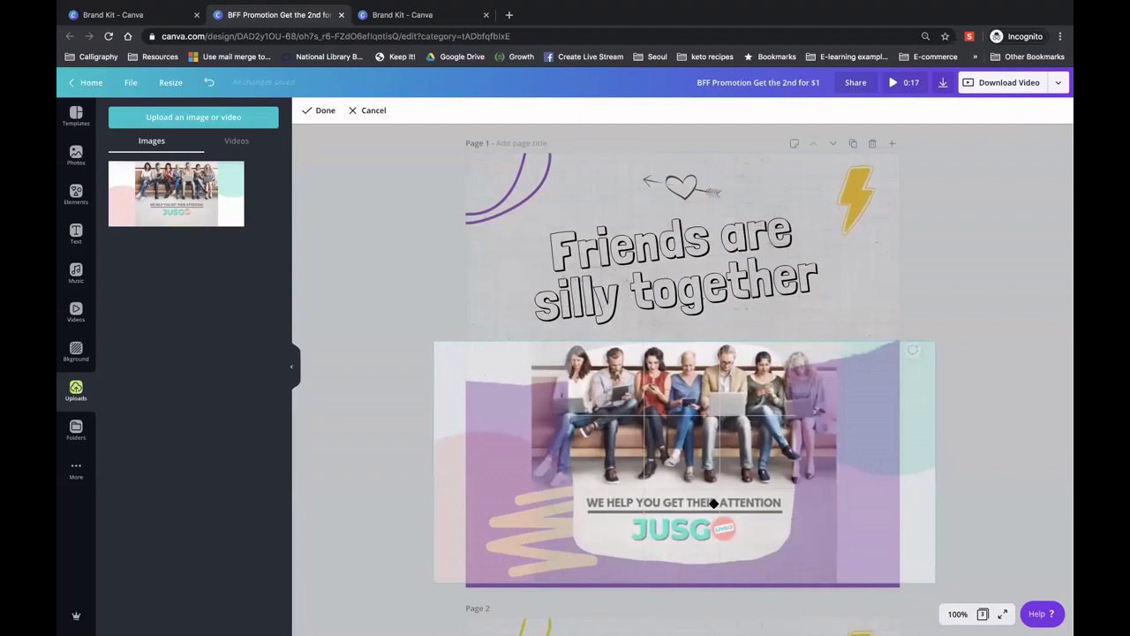
pyautogui.click(652, 336)
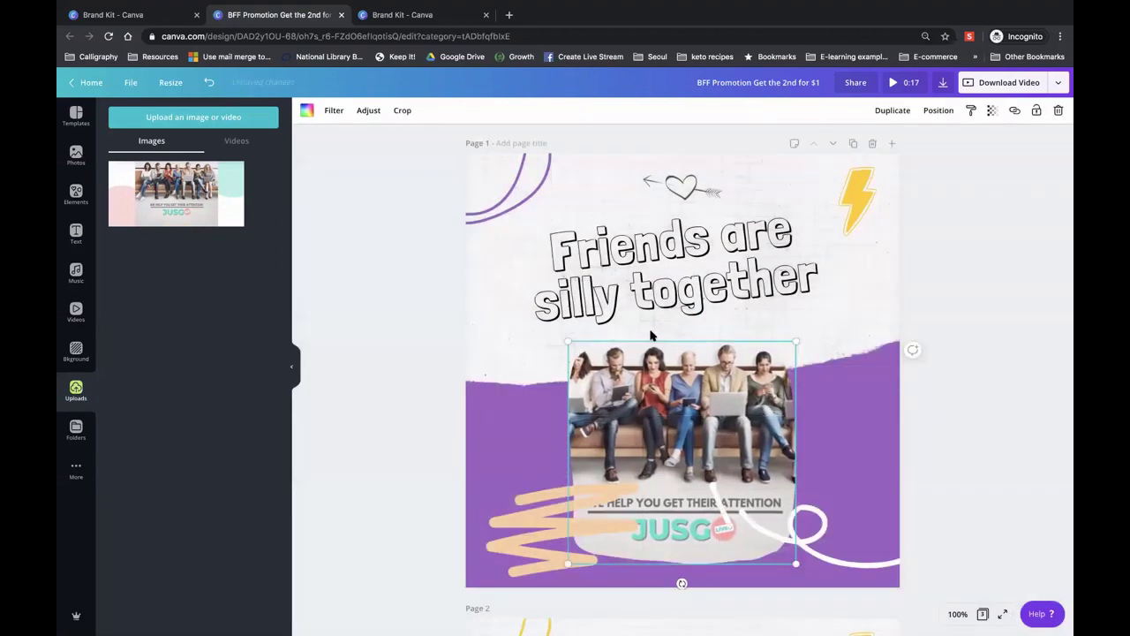
# Tilt the group photo slightly counterclockwise and enlarge it to about 477 by 466
pyautogui.press('Escape')
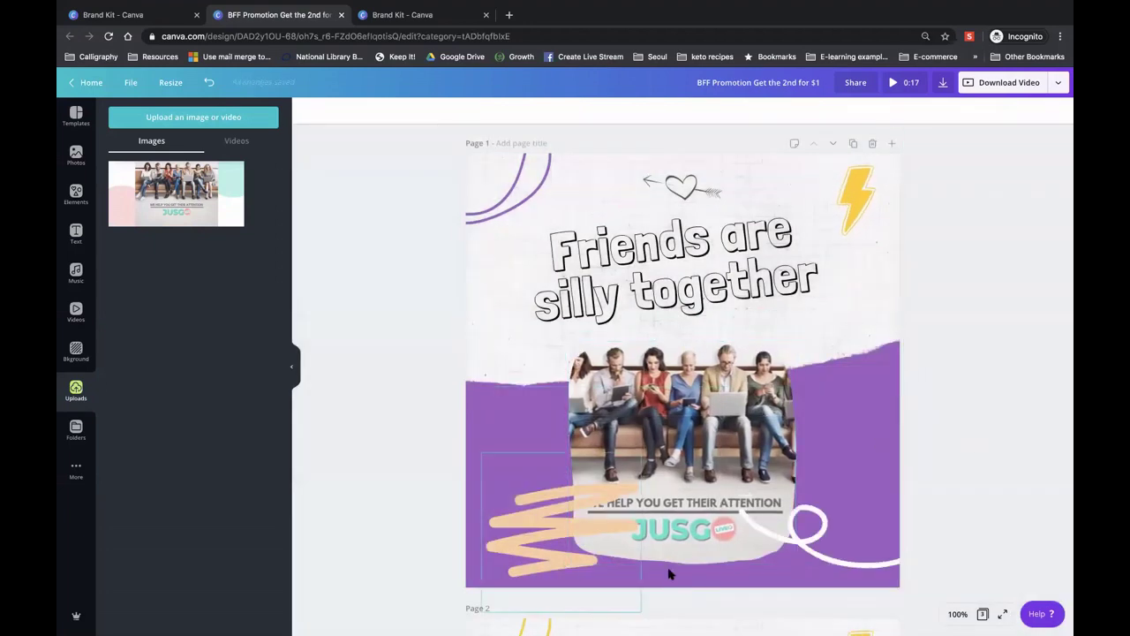
pyautogui.click(661, 425)
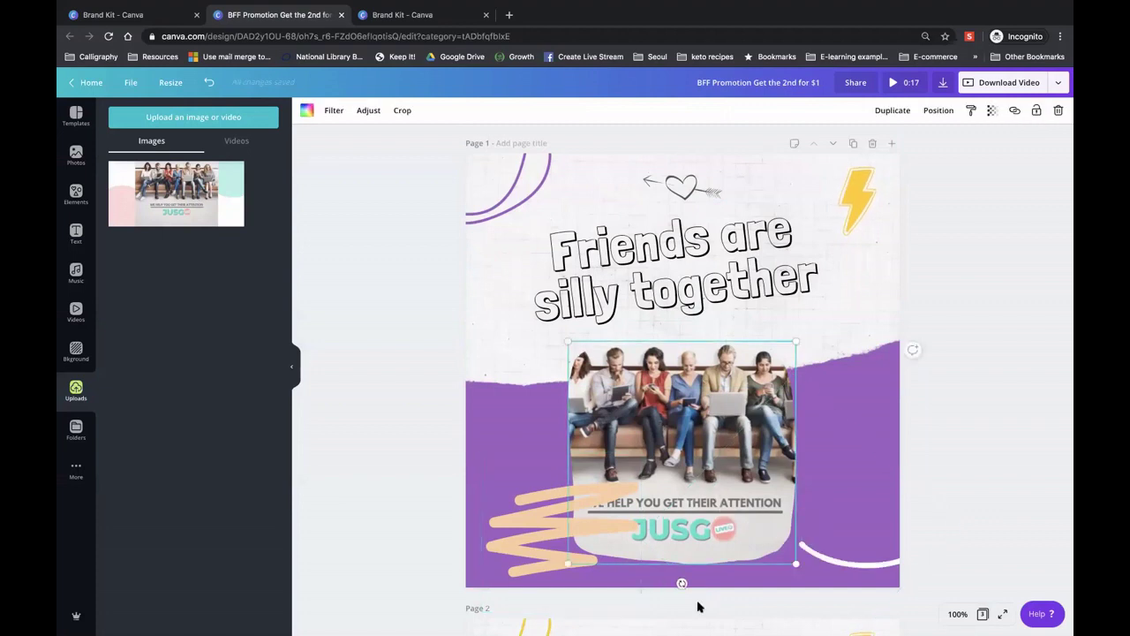
pyautogui.moveTo(688, 583); pyautogui.dragTo(697, 583)
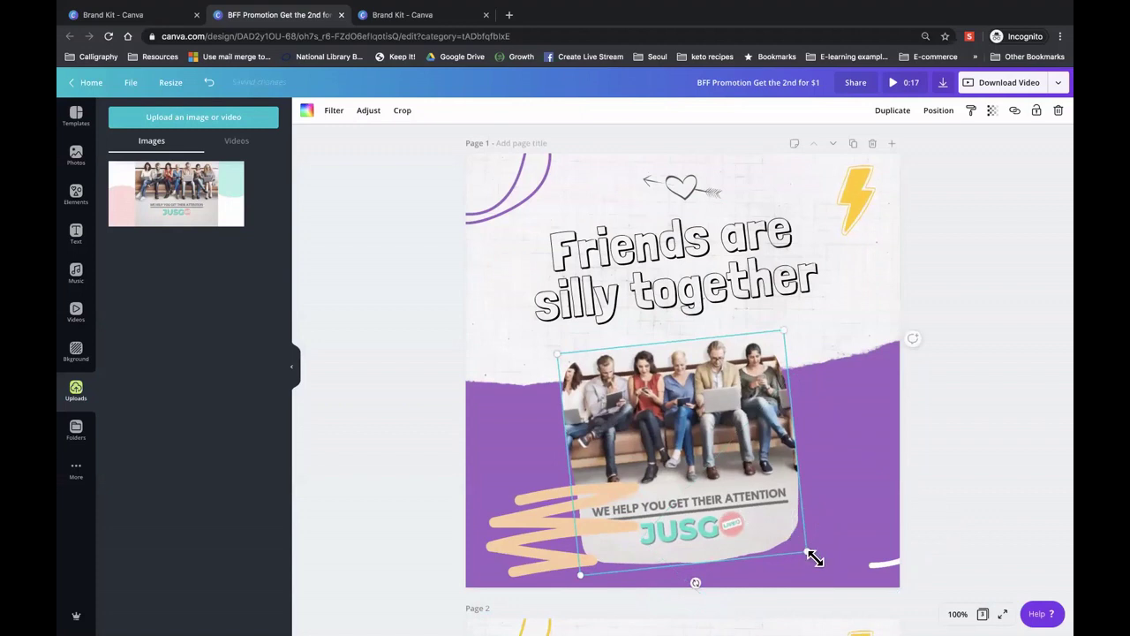
pyautogui.moveTo(810, 555); pyautogui.dragTo(824, 567)
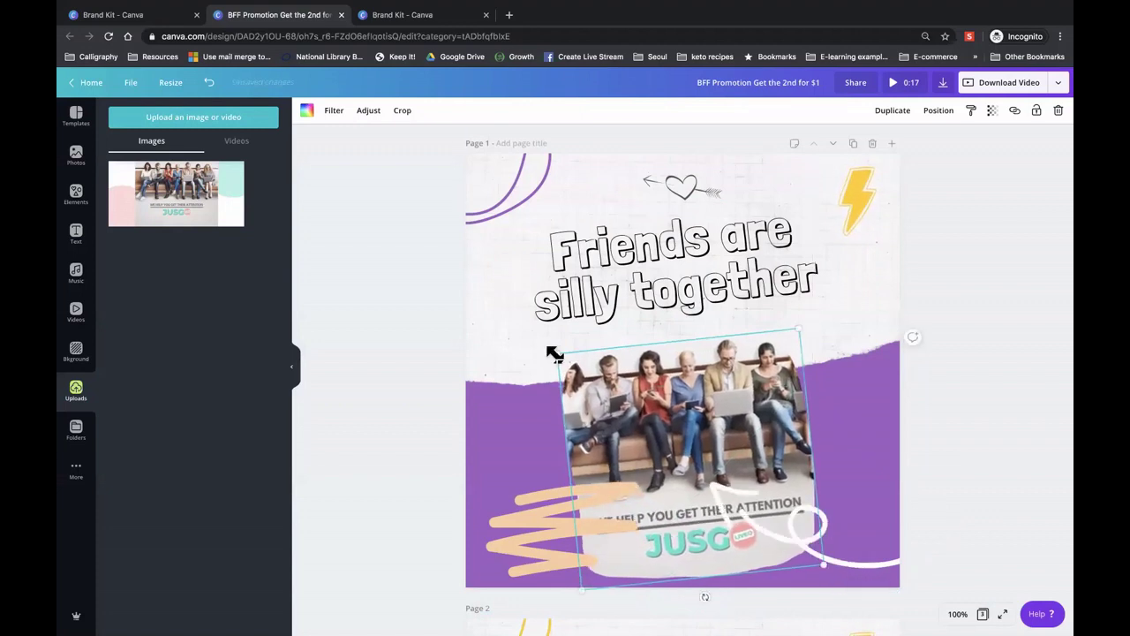
pyautogui.moveTo(537, 344); pyautogui.dragTo(536, 320)
# Shrink the orange scribble, move it lower left tilted about -5°, and shrink the white swirl to 292×292
pyautogui.click(527, 514)
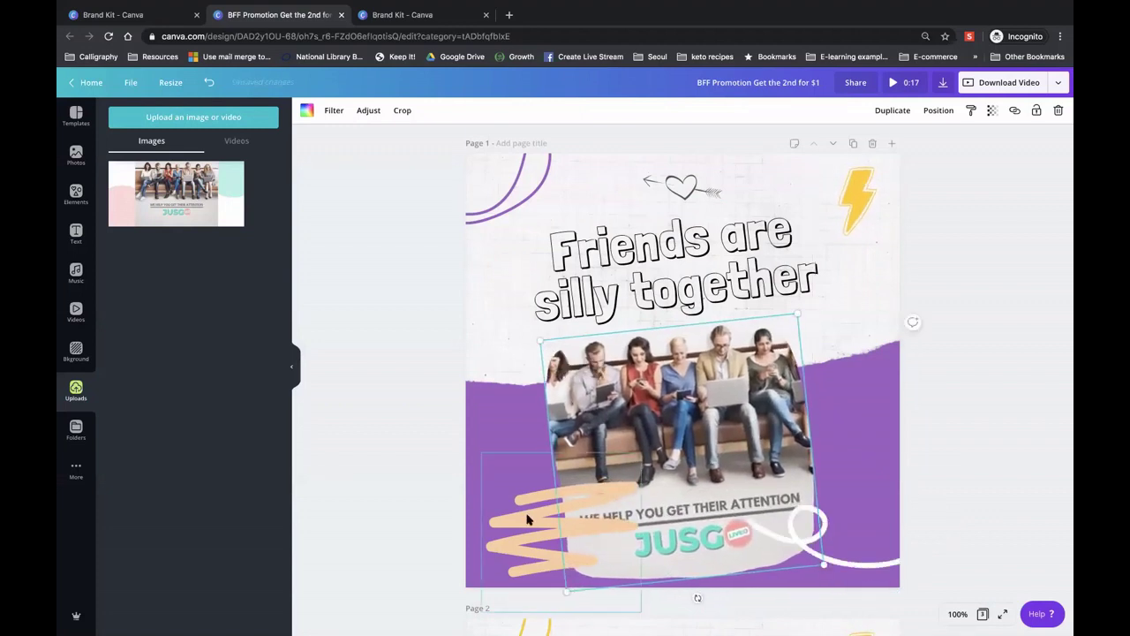
pyautogui.moveTo(639, 608); pyautogui.dragTo(585, 556)
pyautogui.moveTo(517, 529); pyautogui.dragTo(527, 537)
pyautogui.moveTo(526, 612); pyautogui.dragTo(555, 621)
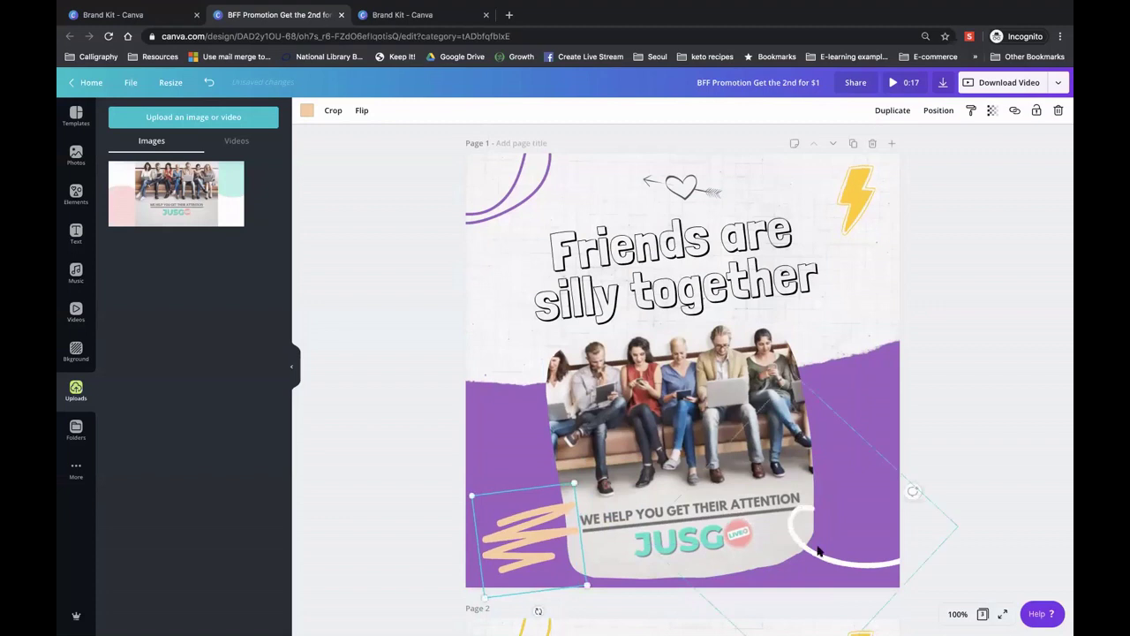
pyautogui.click(817, 528)
pyautogui.moveTo(798, 410); pyautogui.dragTo(815, 517)
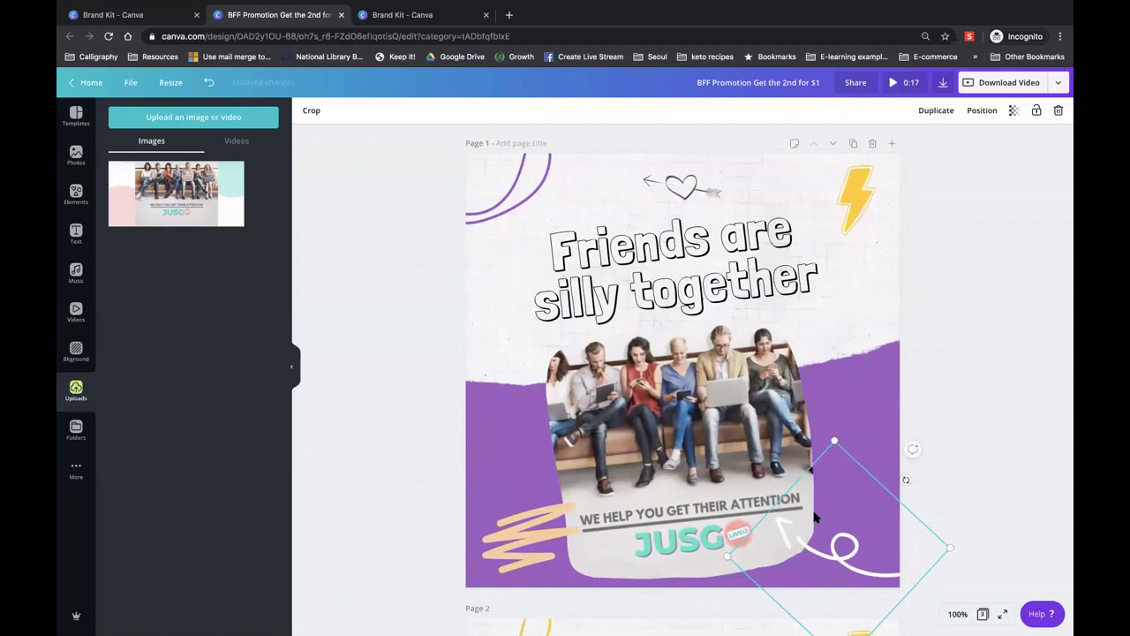
pyautogui.click(650, 253)
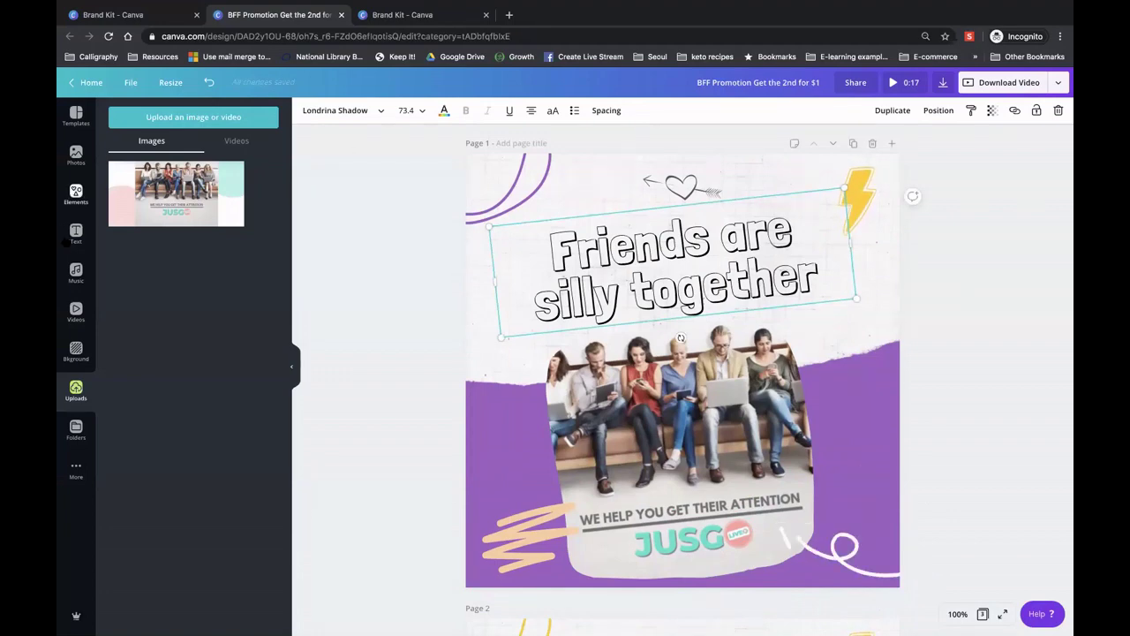
# Search the templates for 'sa' sale designs, browse the results, then clear the search
pyautogui.click(70, 155)
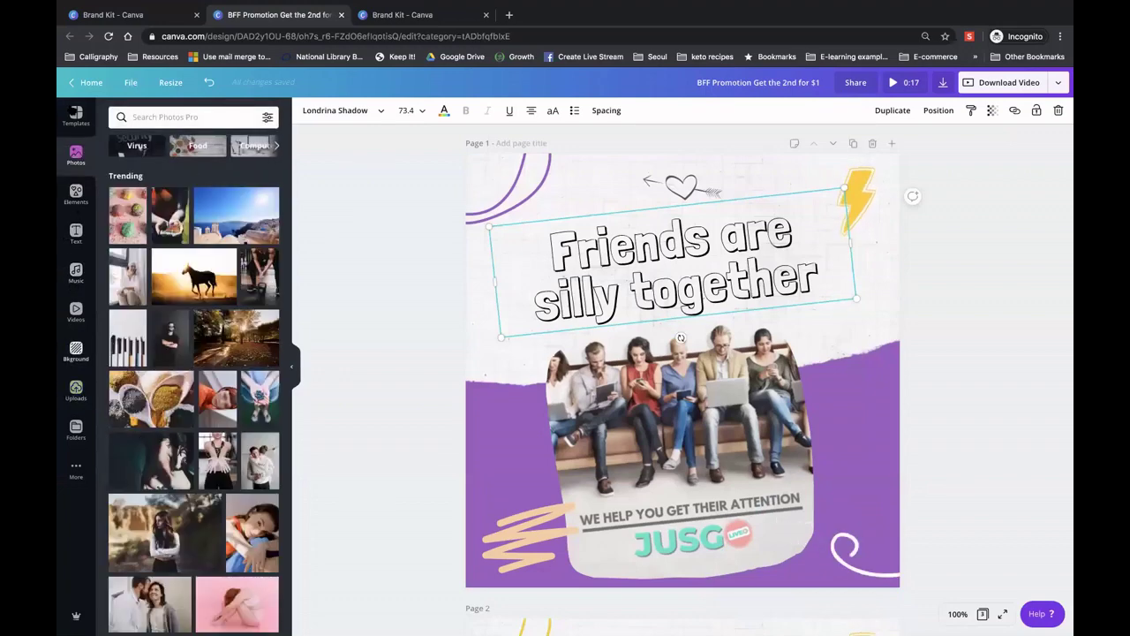
pyautogui.click(76, 115)
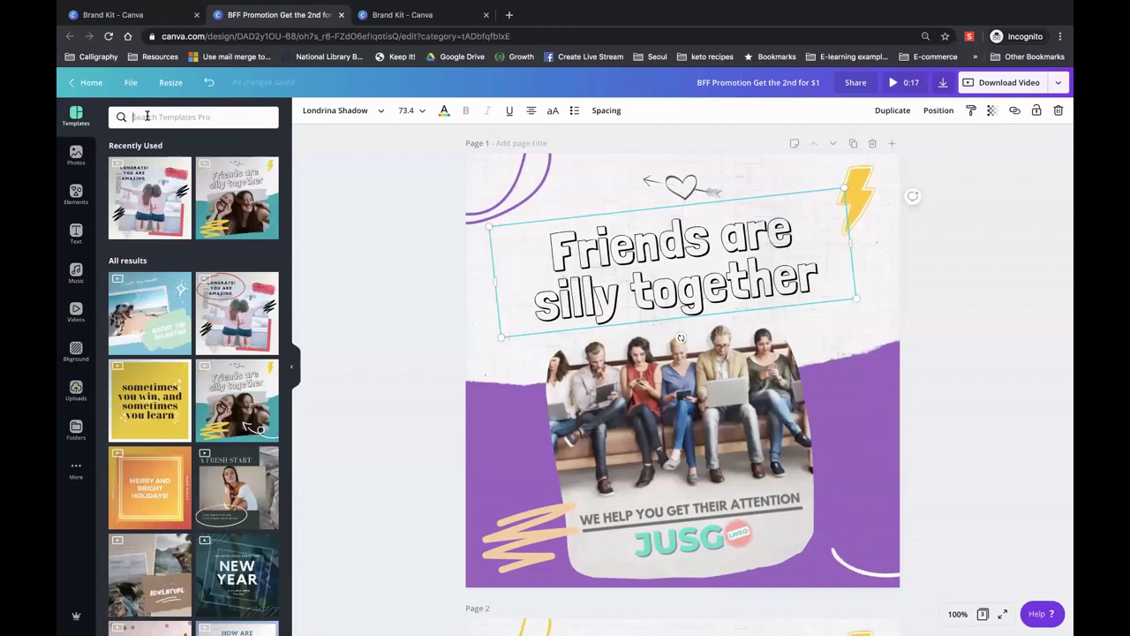
pyautogui.click(146, 117)
pyautogui.write('s')
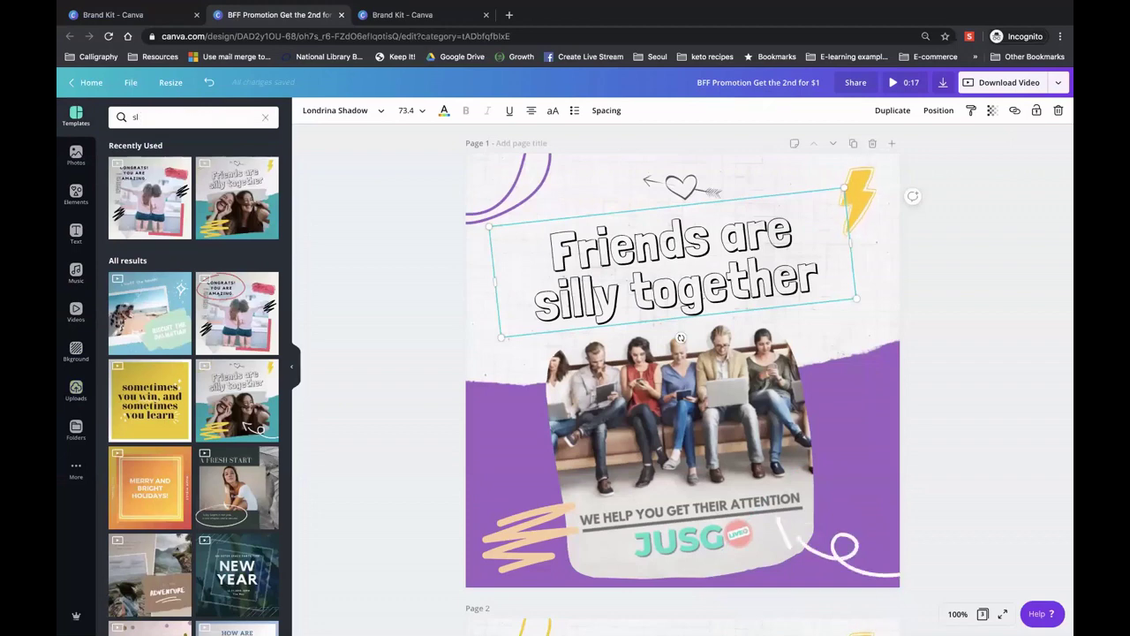
pyautogui.write('ale')
pyautogui.press('Return')
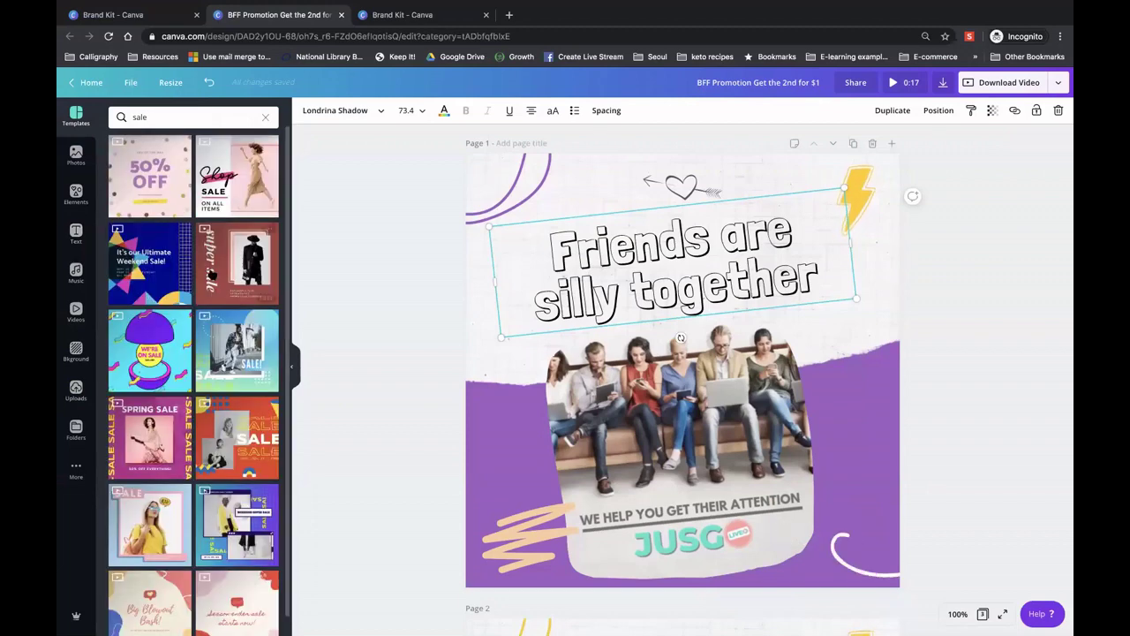
pyautogui.scroll(-1, 150, 248)
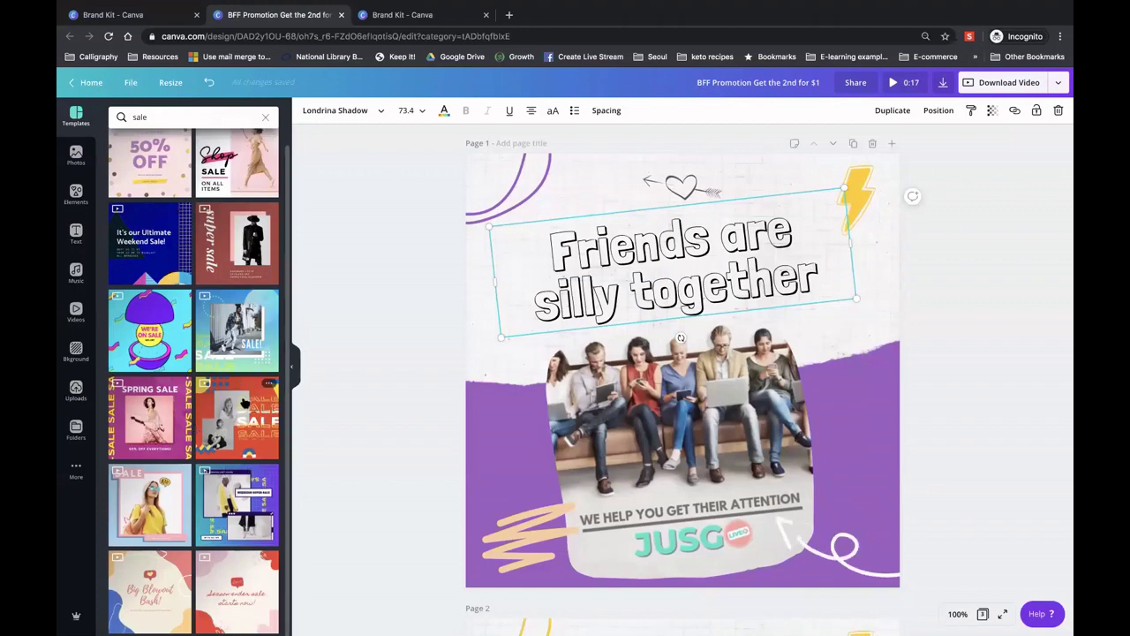
pyautogui.scroll(1, 244, 403)
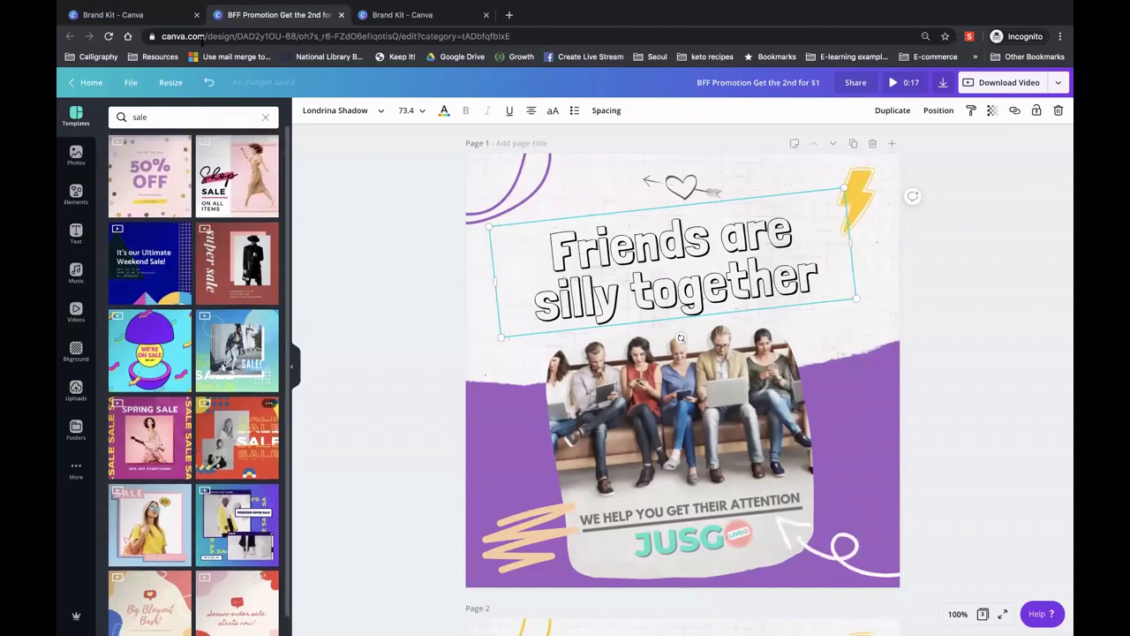
pyautogui.click(265, 117)
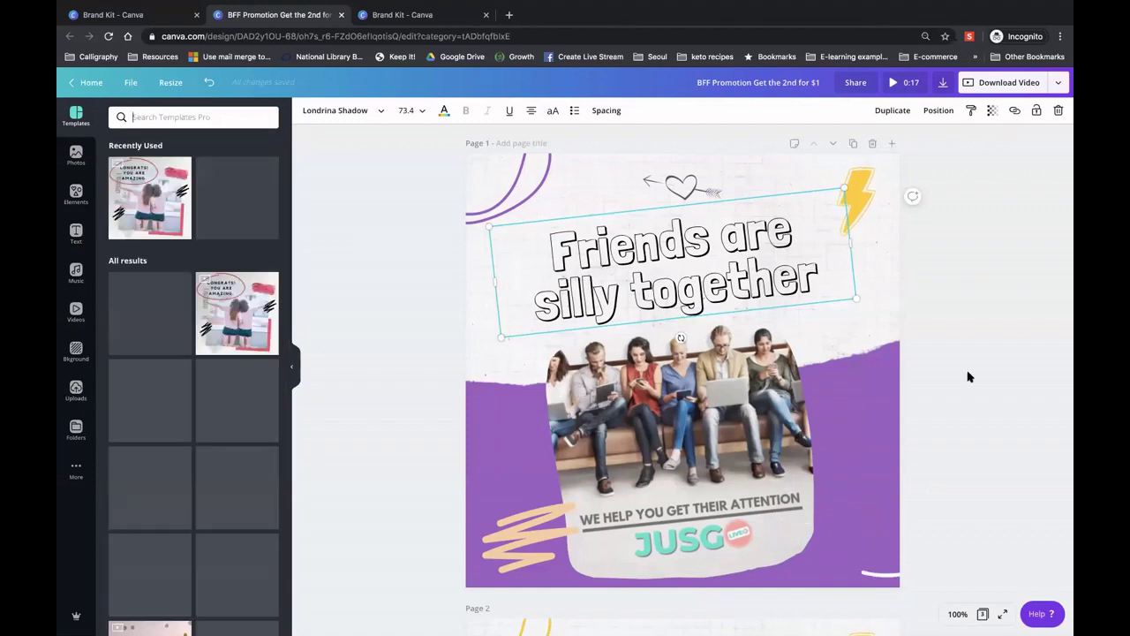
pyautogui.scroll(-2, 976, 320)
# Copy the BFF Promotion title text box from page 2
pyautogui.scroll(2, 977, 322)
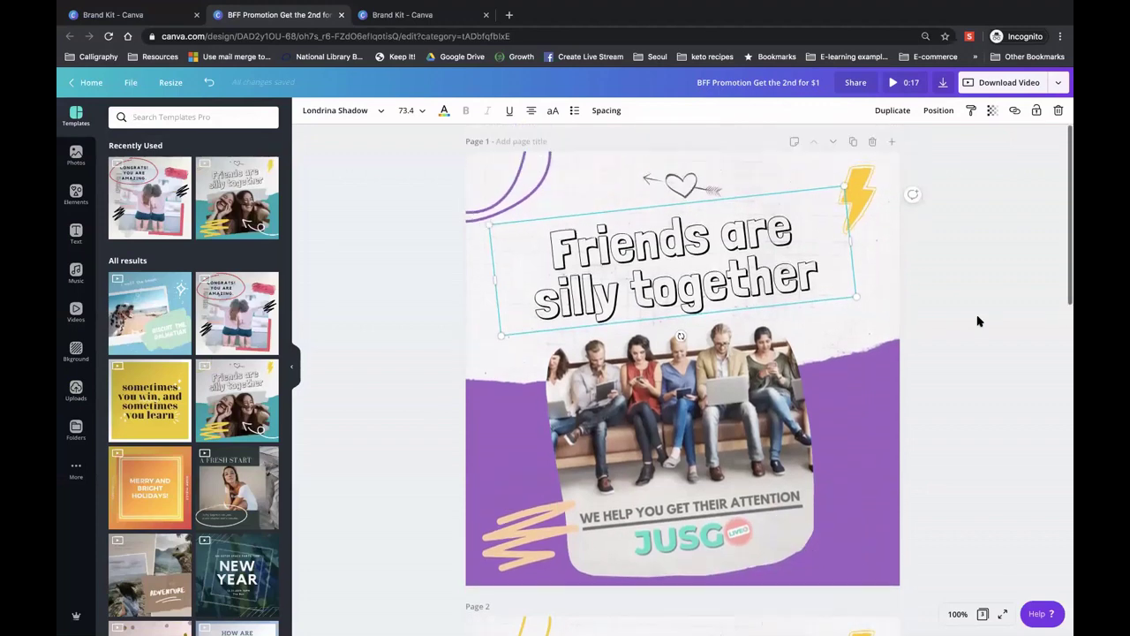
pyautogui.scroll(-5, 977, 321)
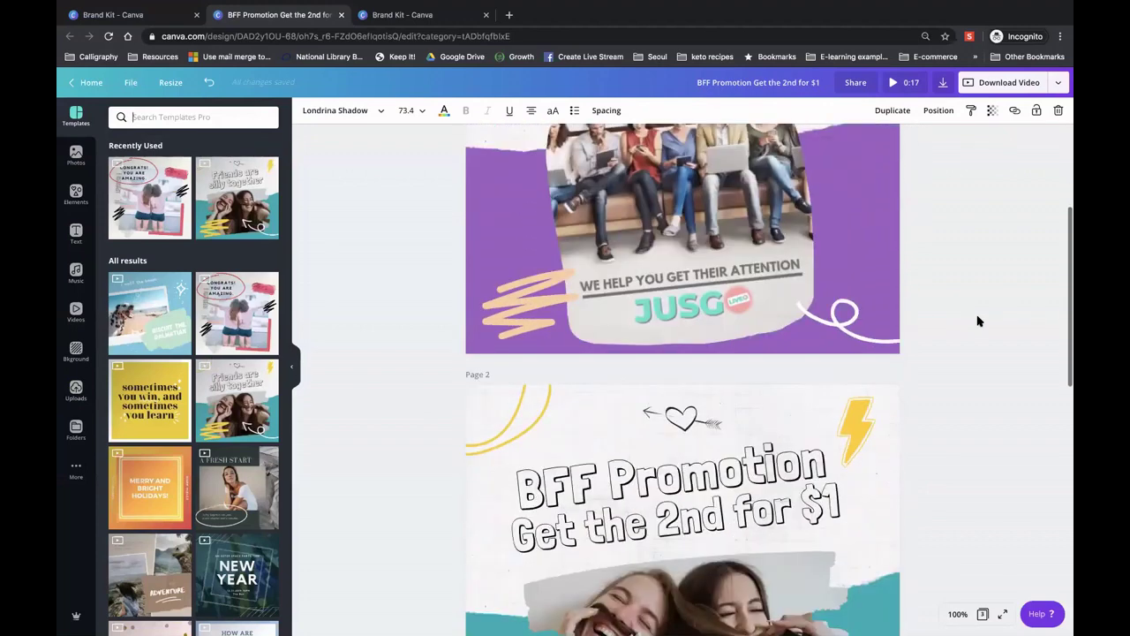
pyautogui.scroll(-4, 977, 321)
pyautogui.click(740, 364)
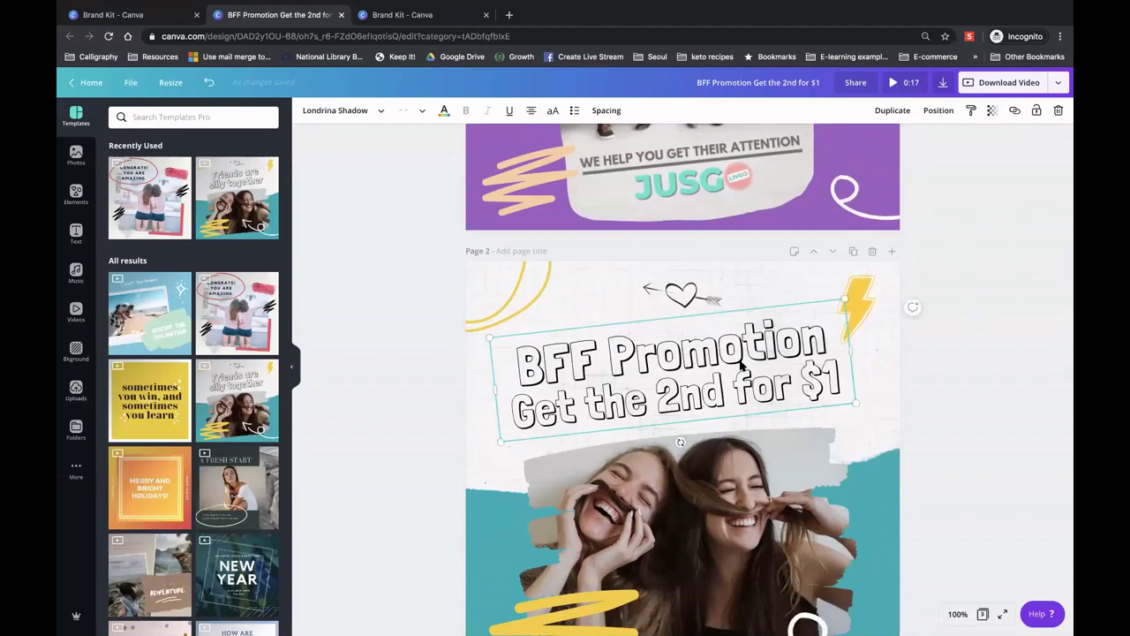
pyautogui.rightClick(685, 362)
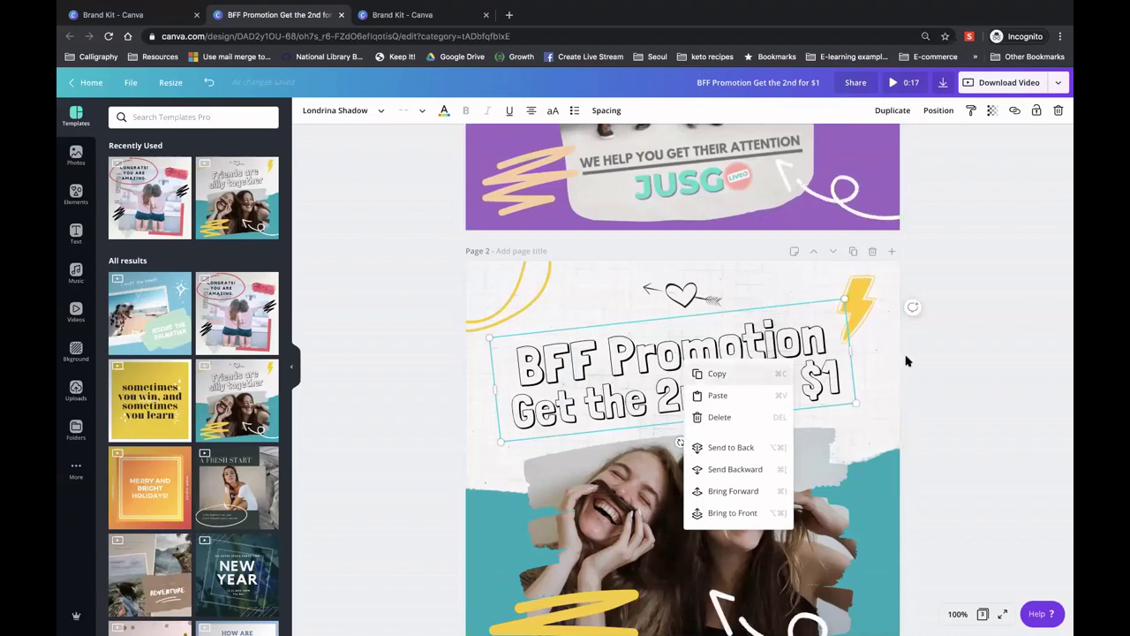
pyautogui.scroll(-1, 971, 402)
pyautogui.scroll(-10, 971, 401)
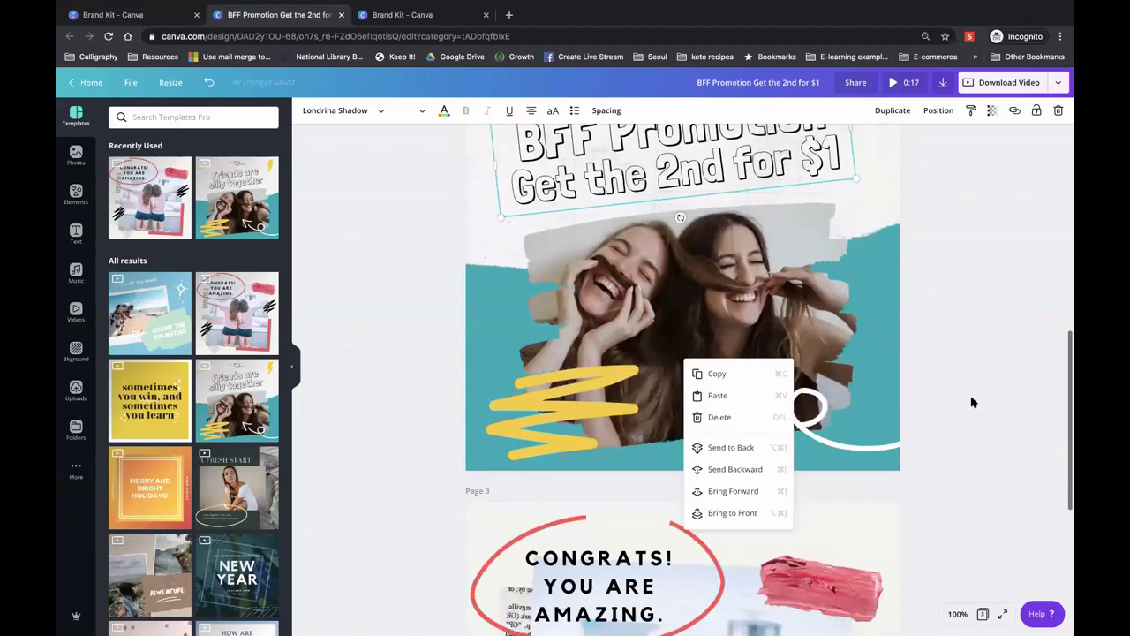
pyautogui.scroll(10, 724, 415)
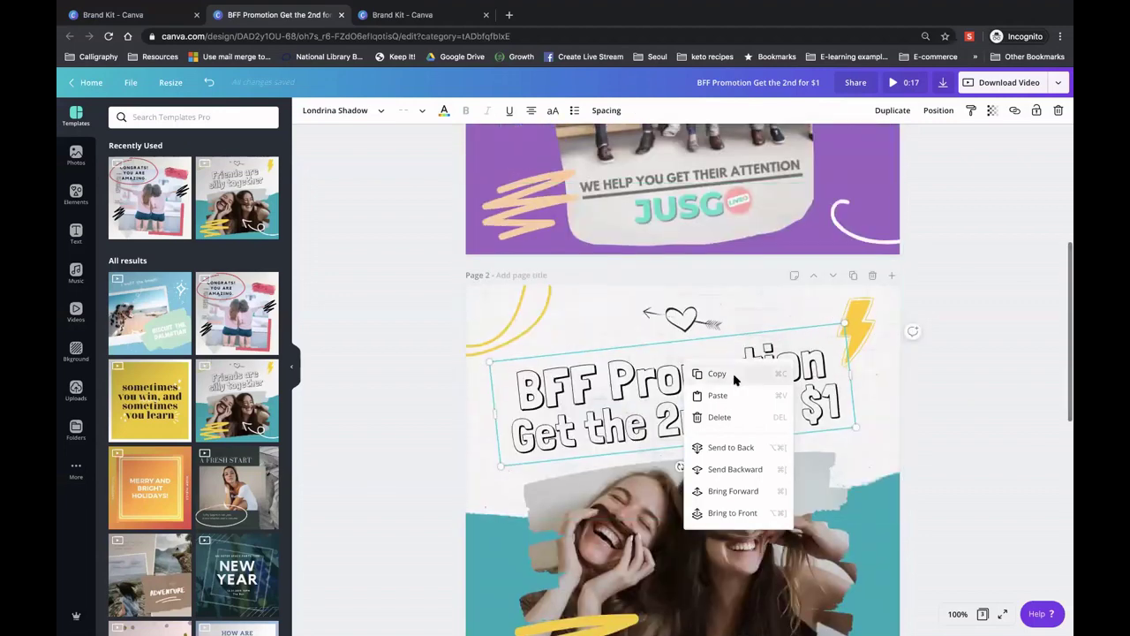
pyautogui.click(724, 375)
pyautogui.rightClick(726, 376)
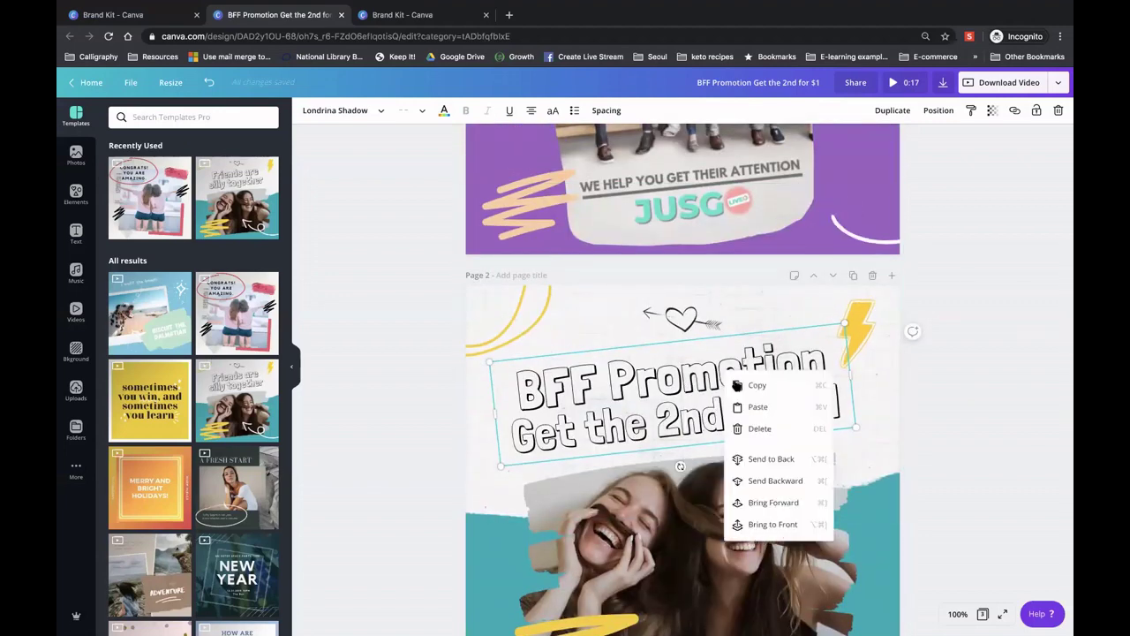
pyautogui.press('Escape')
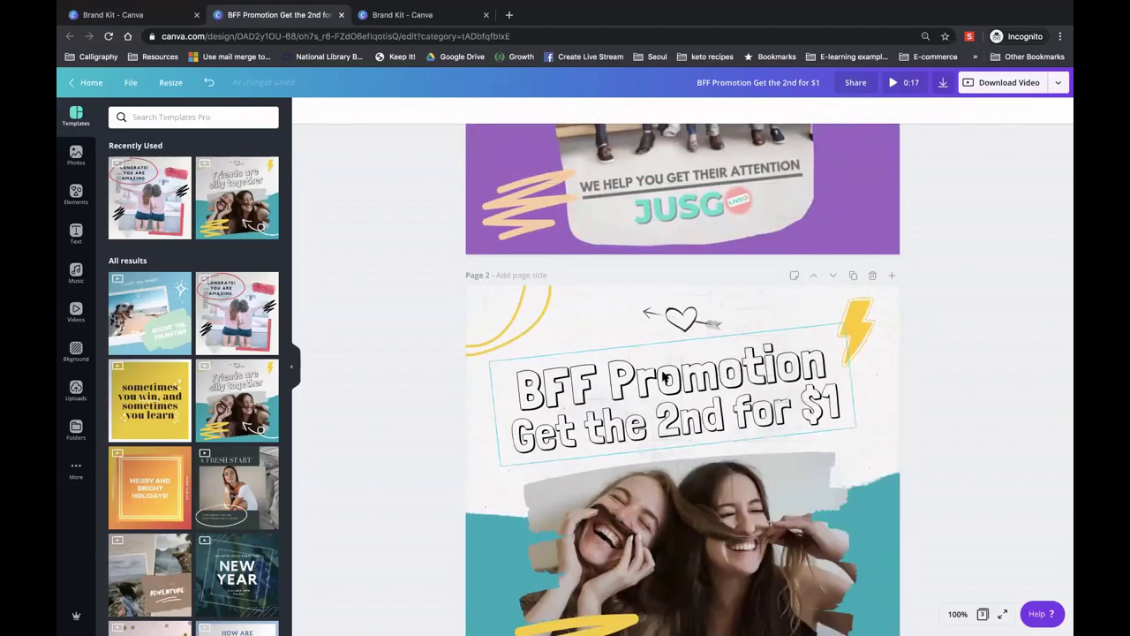
# Paste the headline onto page 3, then delete the stray text box and return to page 1
pyautogui.scroll(-5, 697, 460)
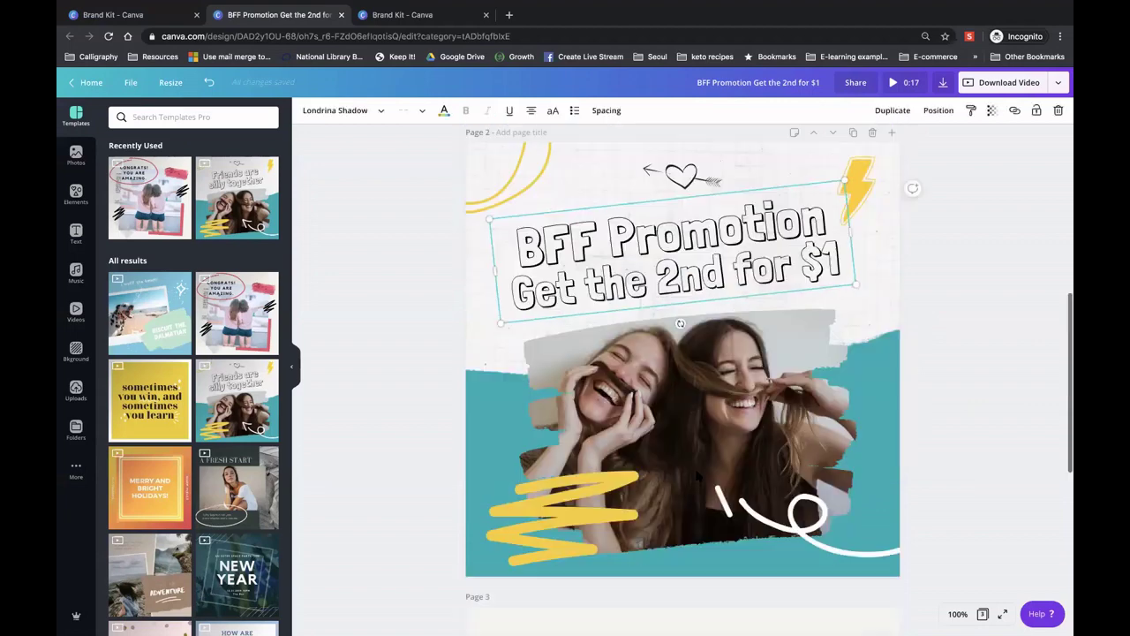
pyautogui.scroll(-4, 697, 477)
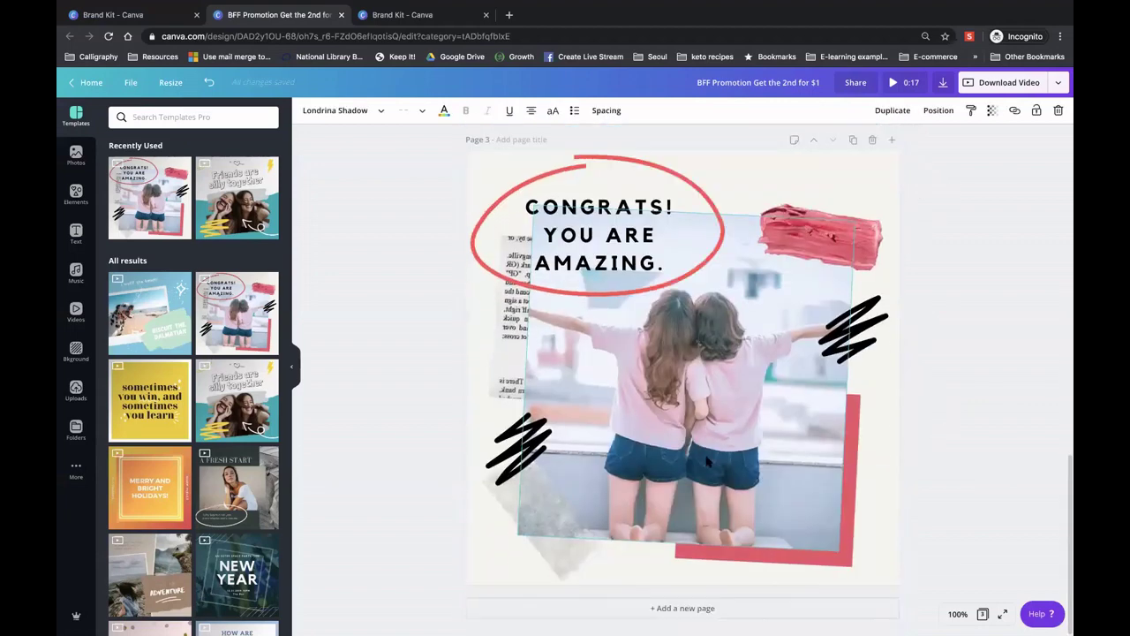
pyautogui.click(707, 460)
pyautogui.hotkey('ctrl', 'v')
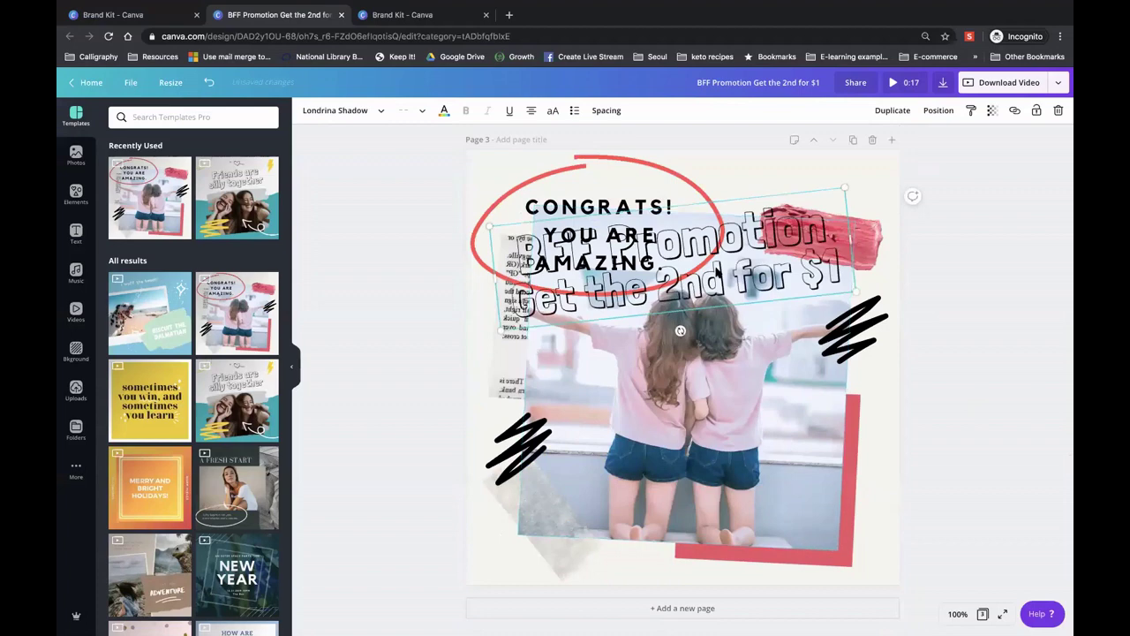
pyautogui.click(762, 201)
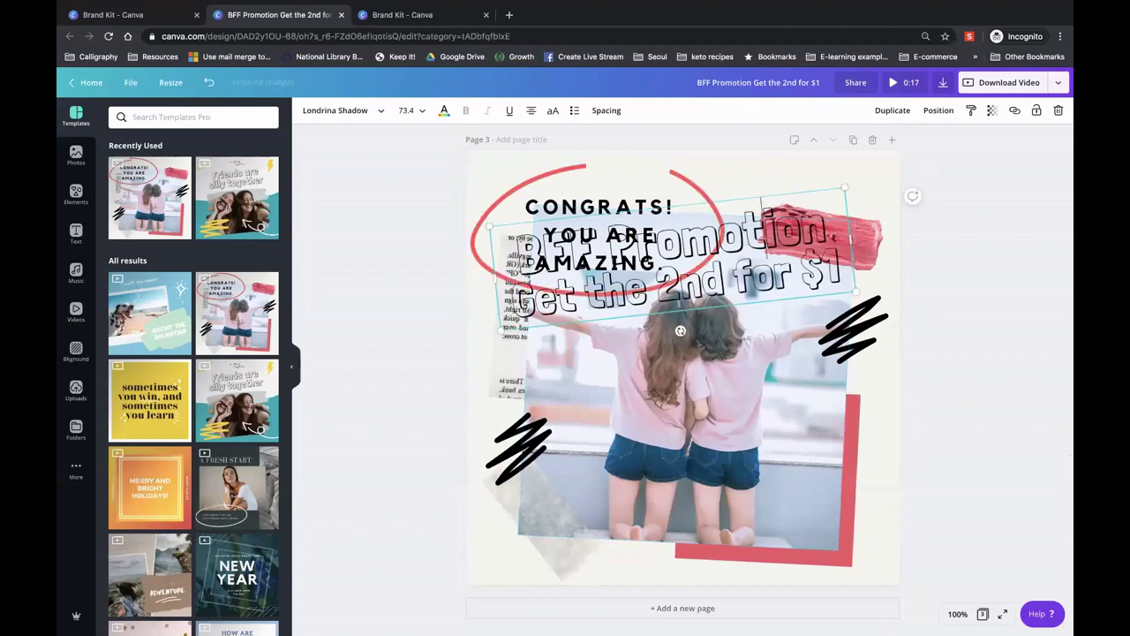
pyautogui.press('BackSpace')
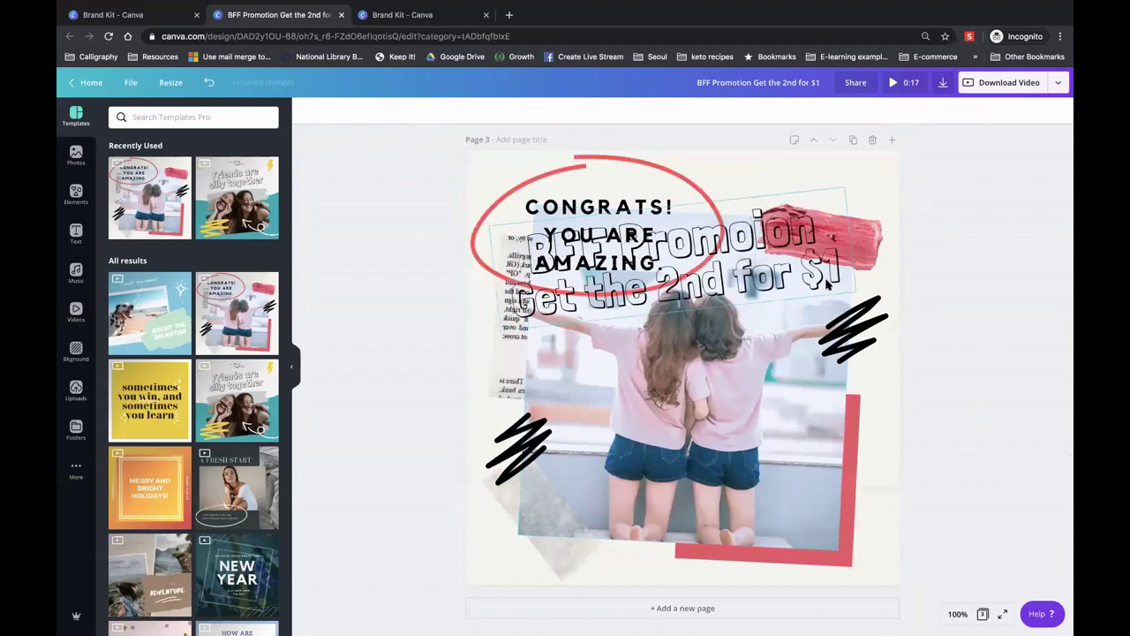
pyautogui.press('Delete')
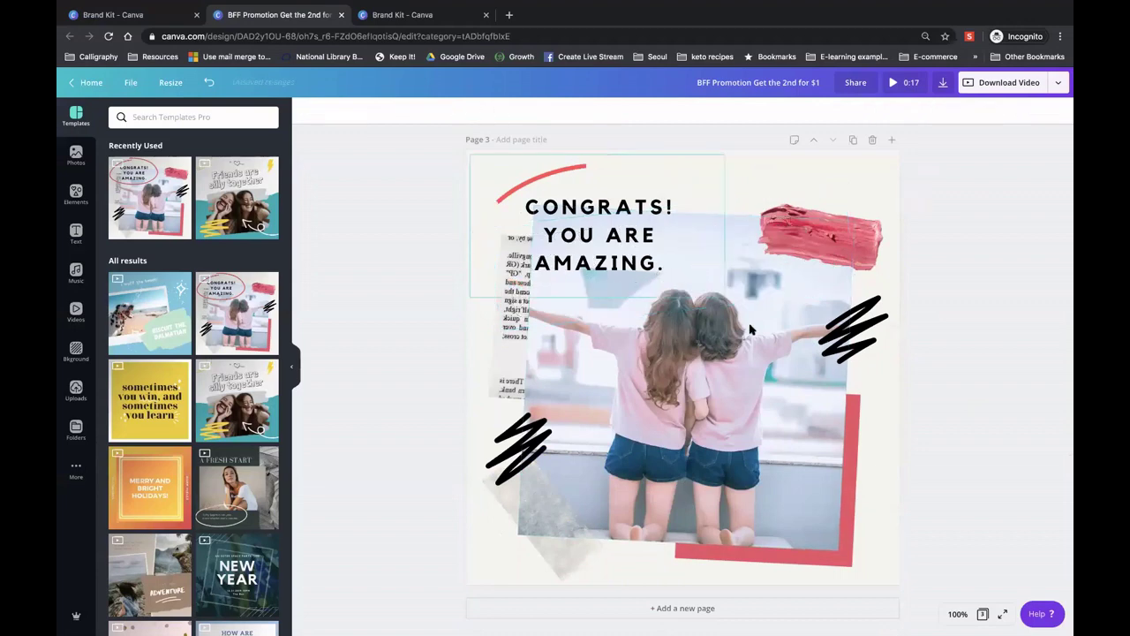
pyautogui.scroll(1, 843, 132)
pyautogui.scroll(10, 989, 237)
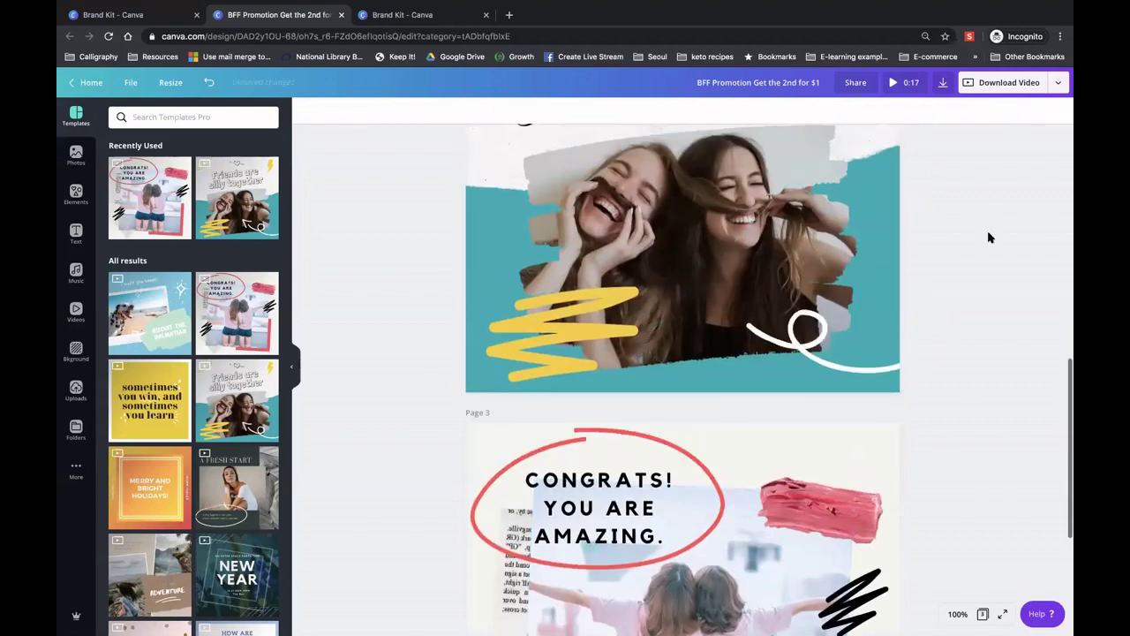
pyautogui.scroll(3, 980, 225)
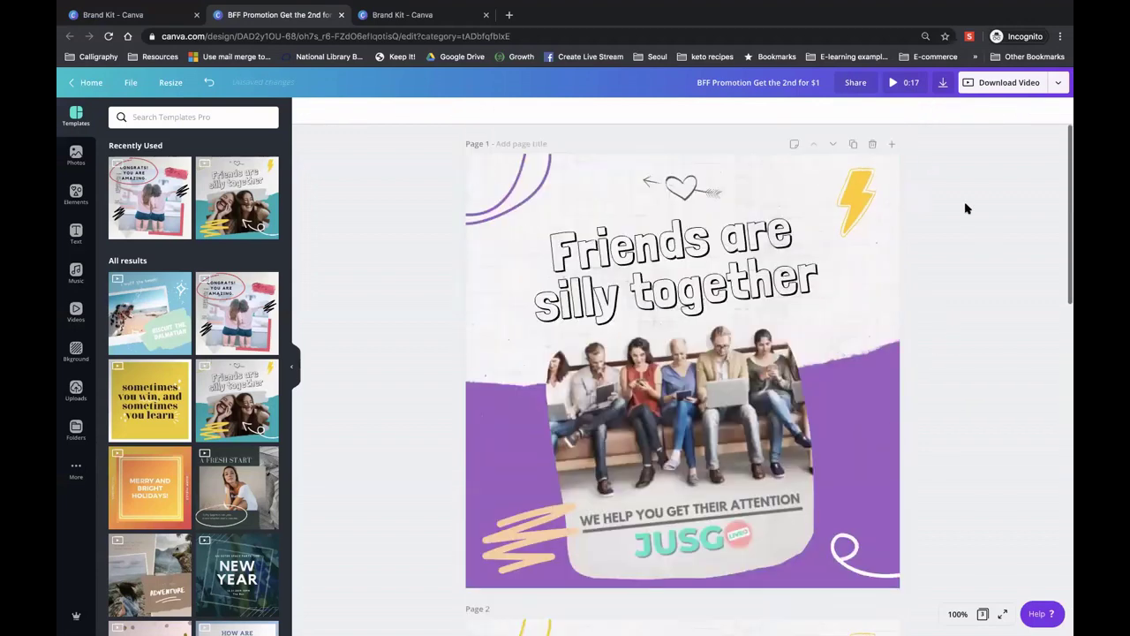
pyautogui.scroll(-2, 966, 206)
pyautogui.scroll(-5, 966, 208)
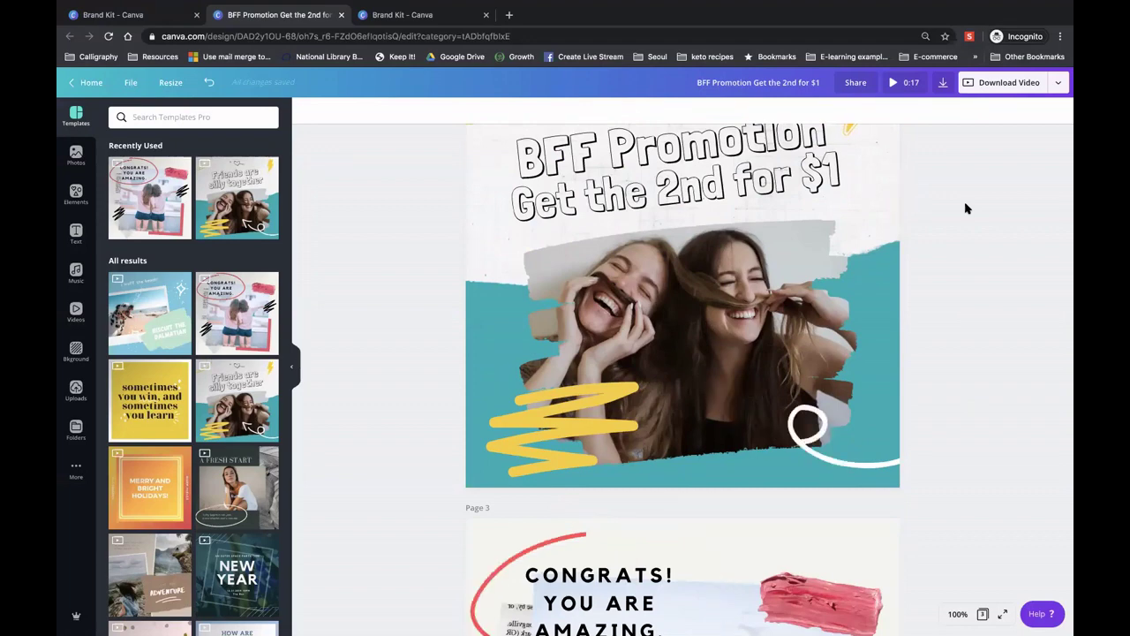
pyautogui.scroll(3, 967, 221)
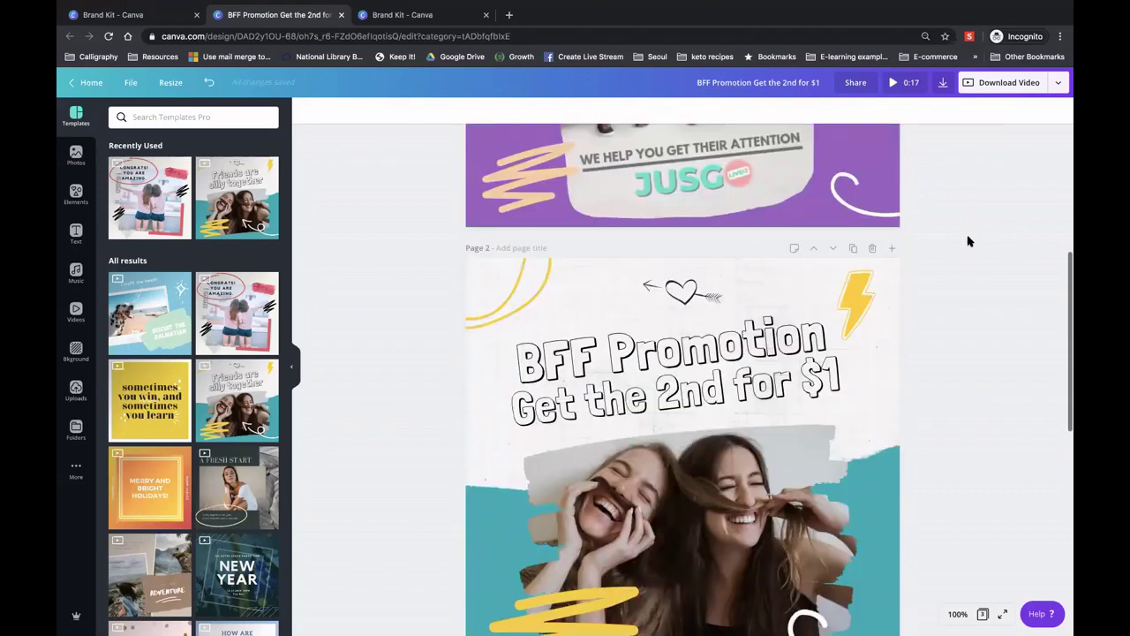
pyautogui.scroll(4, 968, 241)
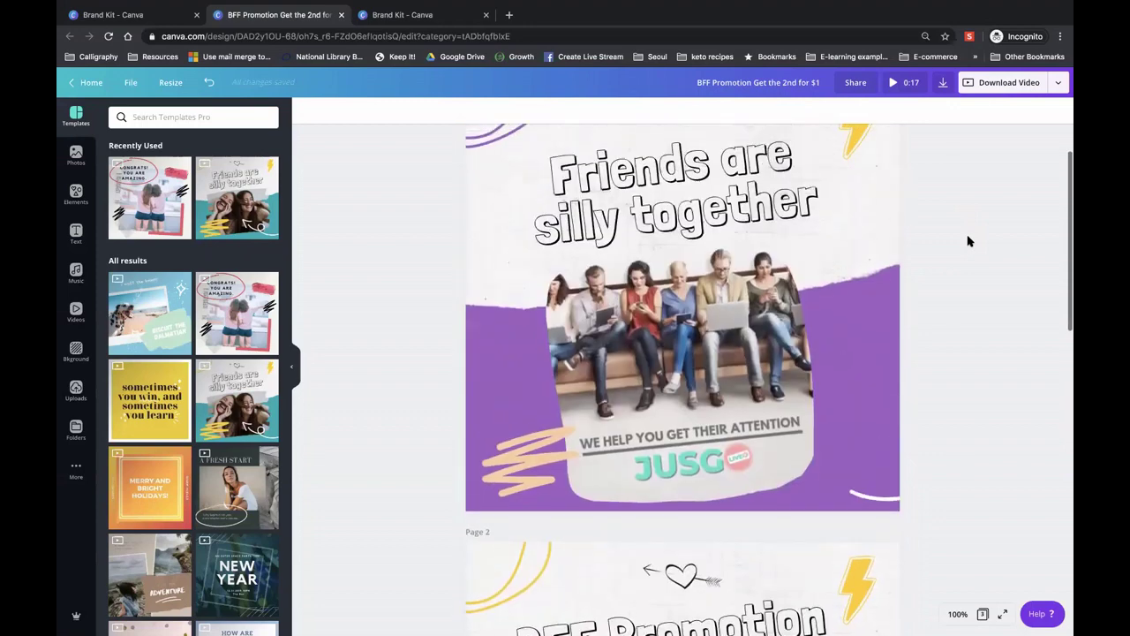
pyautogui.scroll(1, 968, 241)
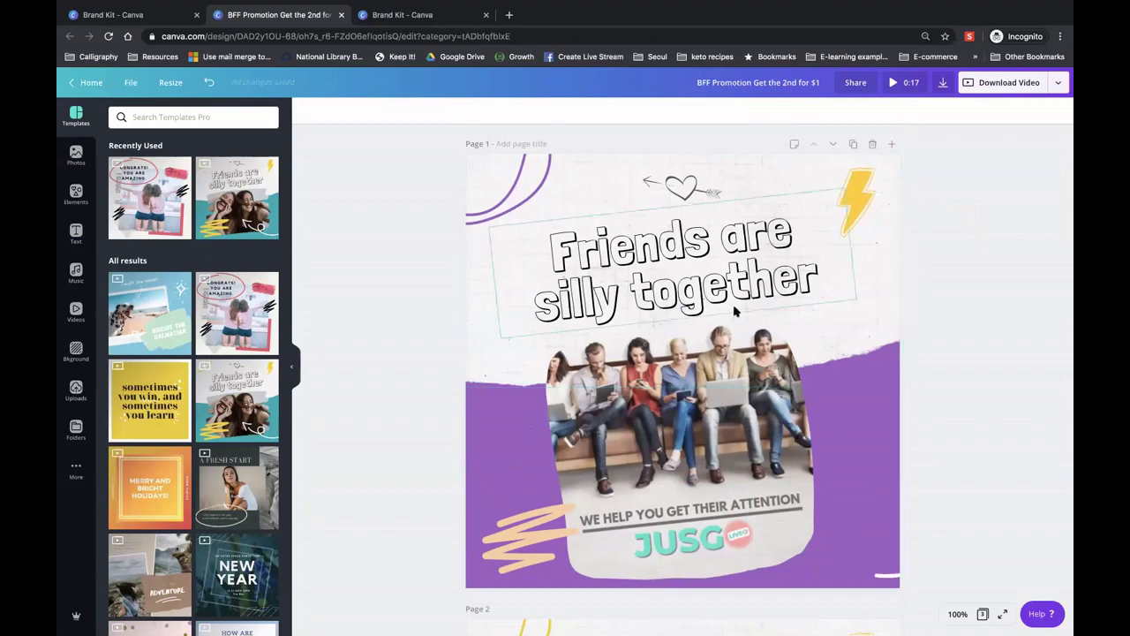
# Title page 1 'Promo 1 Mar 2020'
pyautogui.click(517, 143)
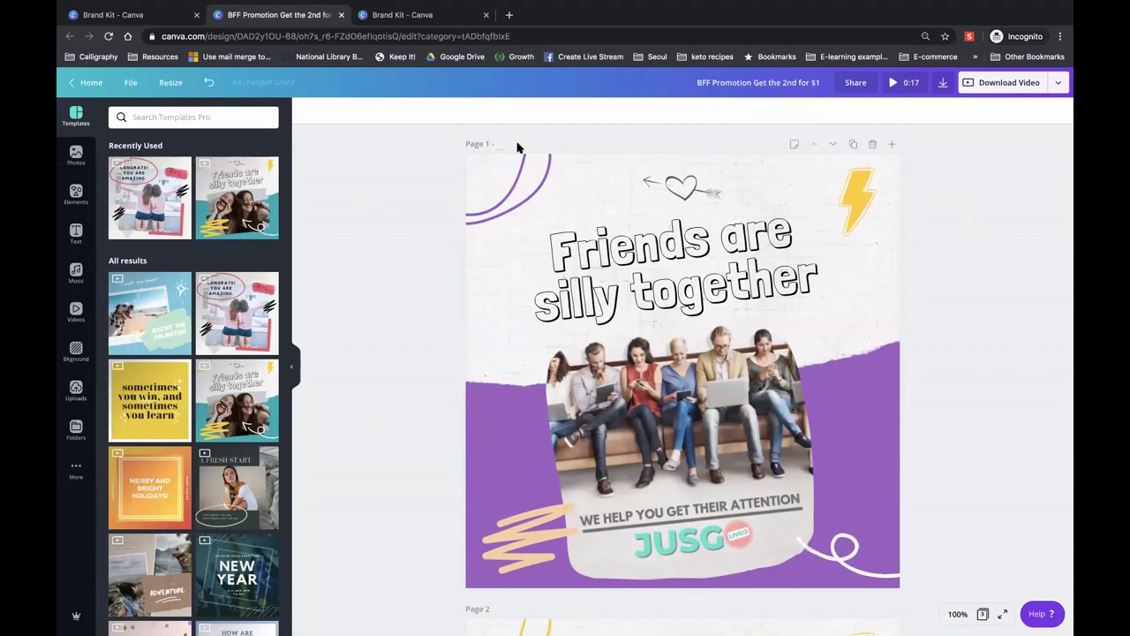
pyautogui.write('Promo 1')
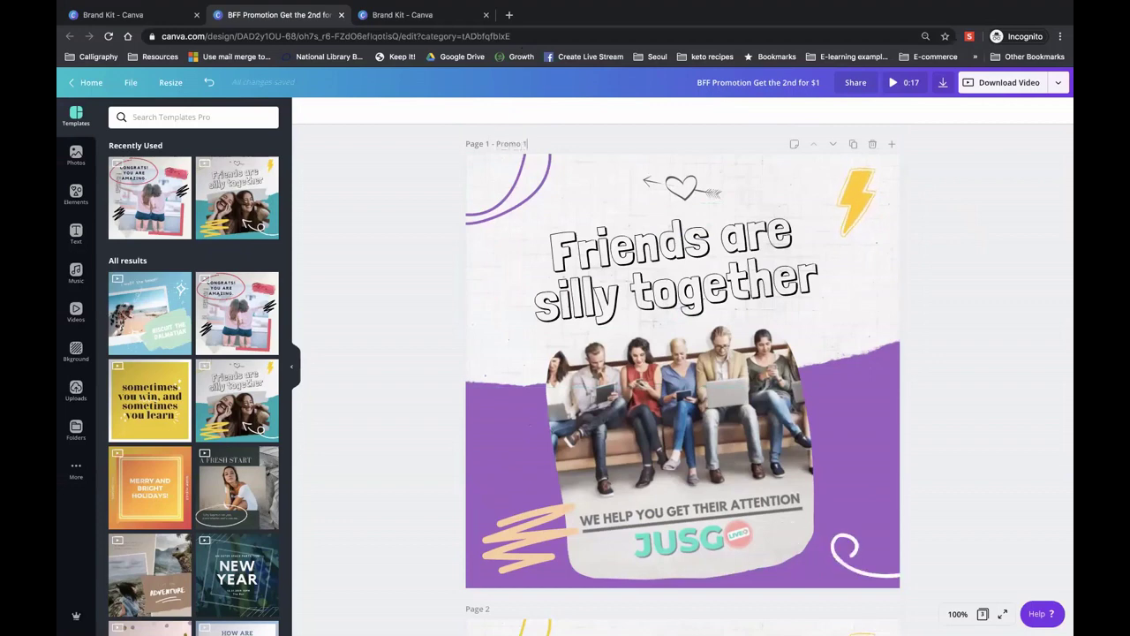
pyautogui.write(' No')
pyautogui.write('Ma')
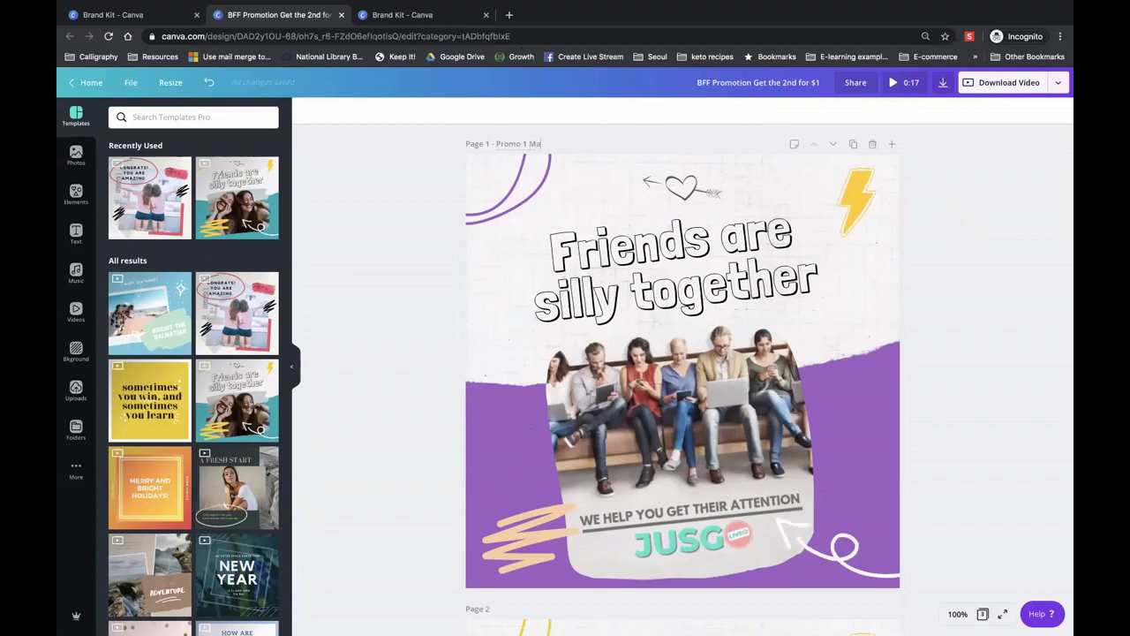
pyautogui.write('r 2020')
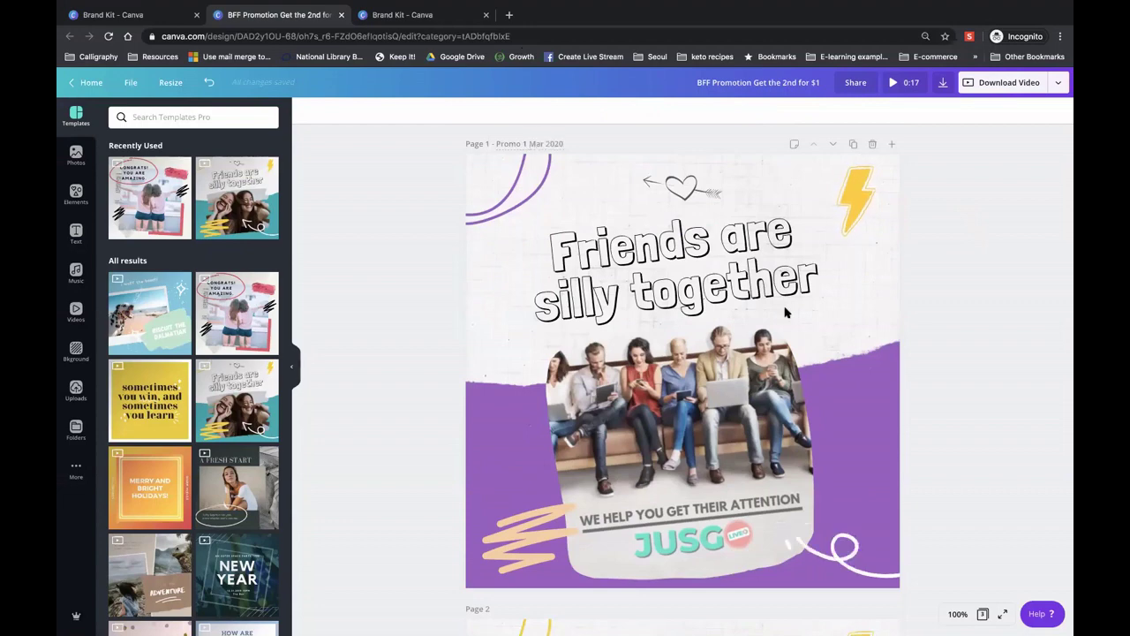
pyautogui.scroll(-4, 724, 313)
# Title page 2 'Promo 2 April 2020'
pyautogui.click(515, 254)
pyautogui.write('Promo 2')
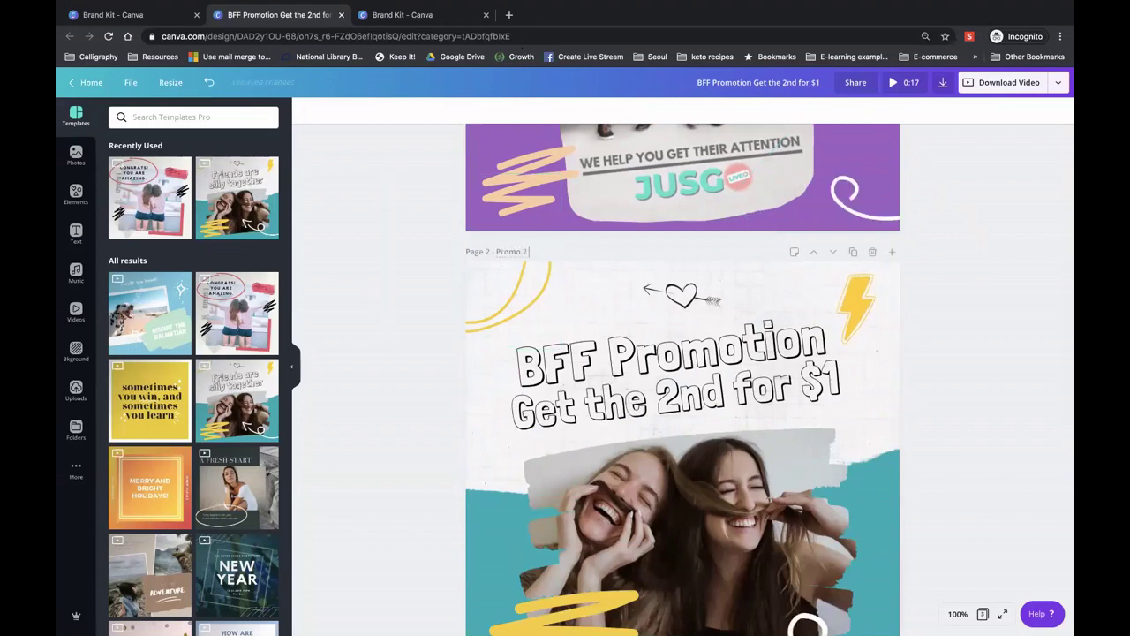
pyautogui.write(' April 2020')
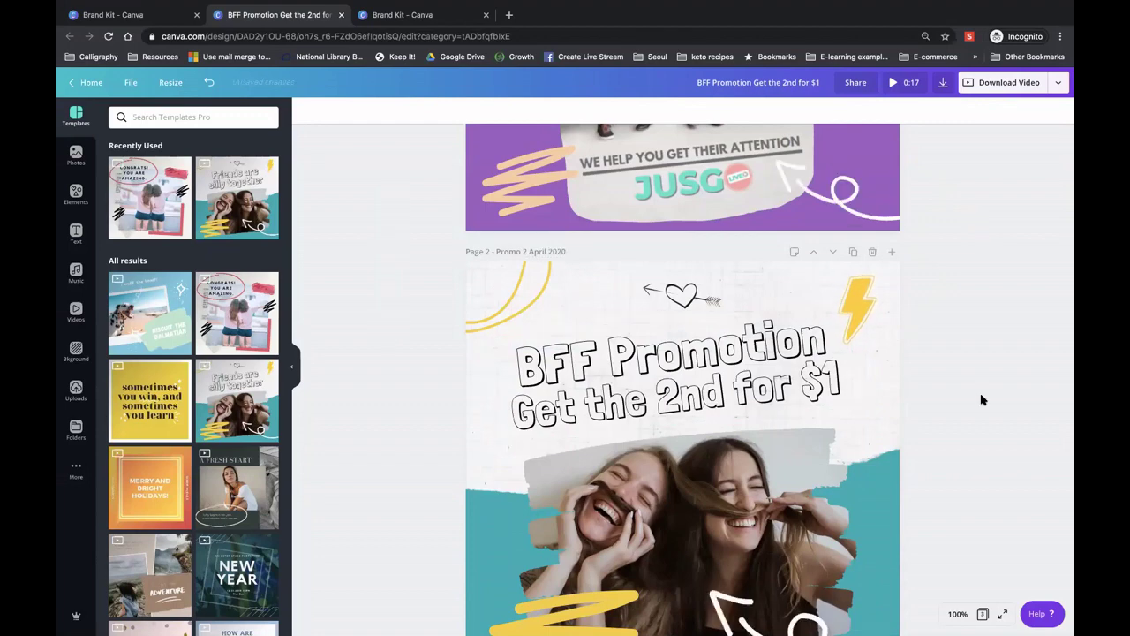
pyautogui.scroll(1, 981, 400)
pyautogui.scroll(6, 981, 400)
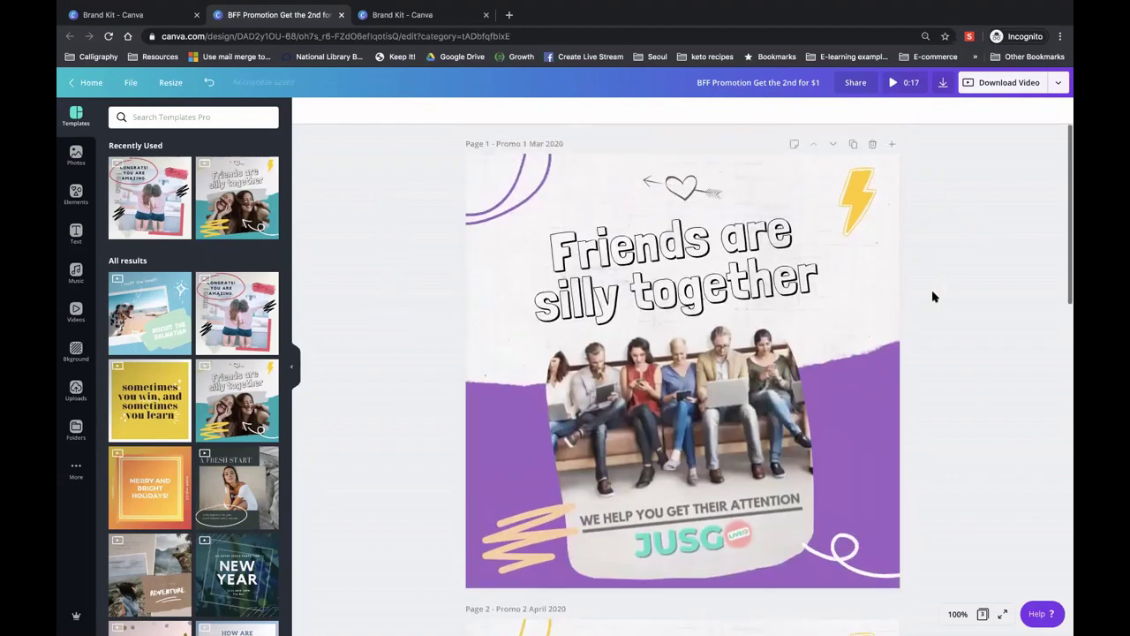
pyautogui.click(1059, 83)
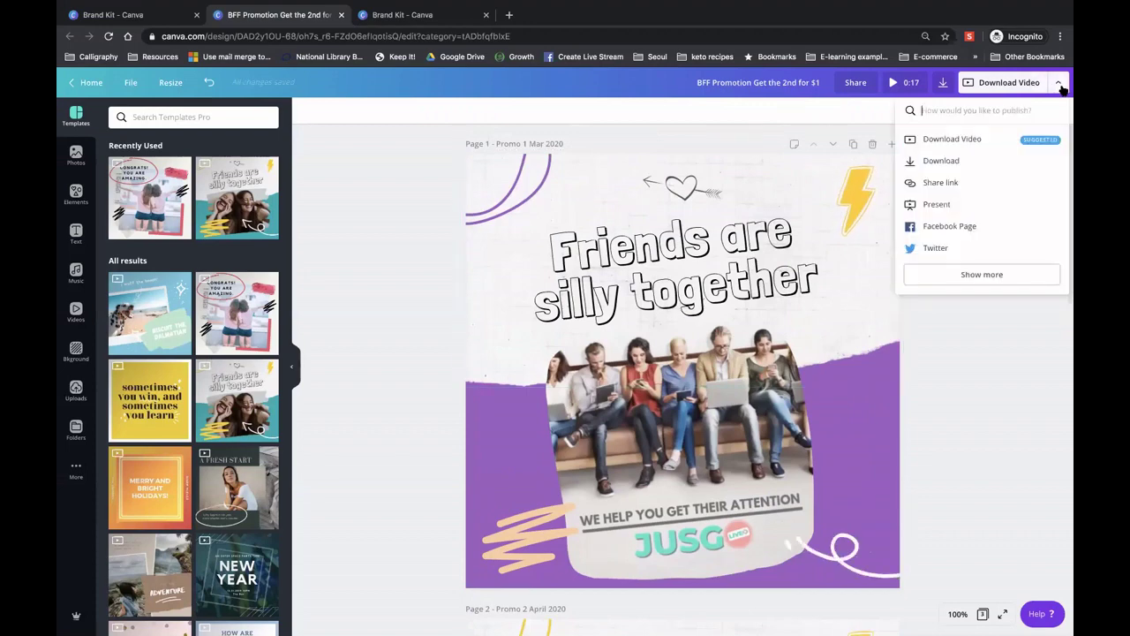
pyautogui.click(983, 275)
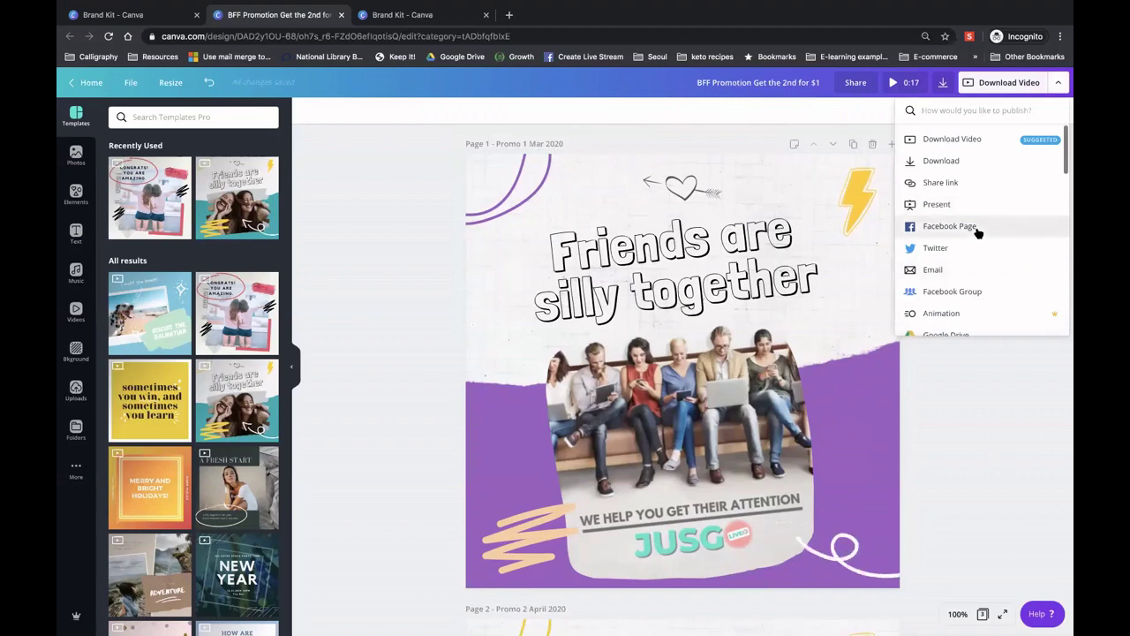
pyautogui.click(983, 143)
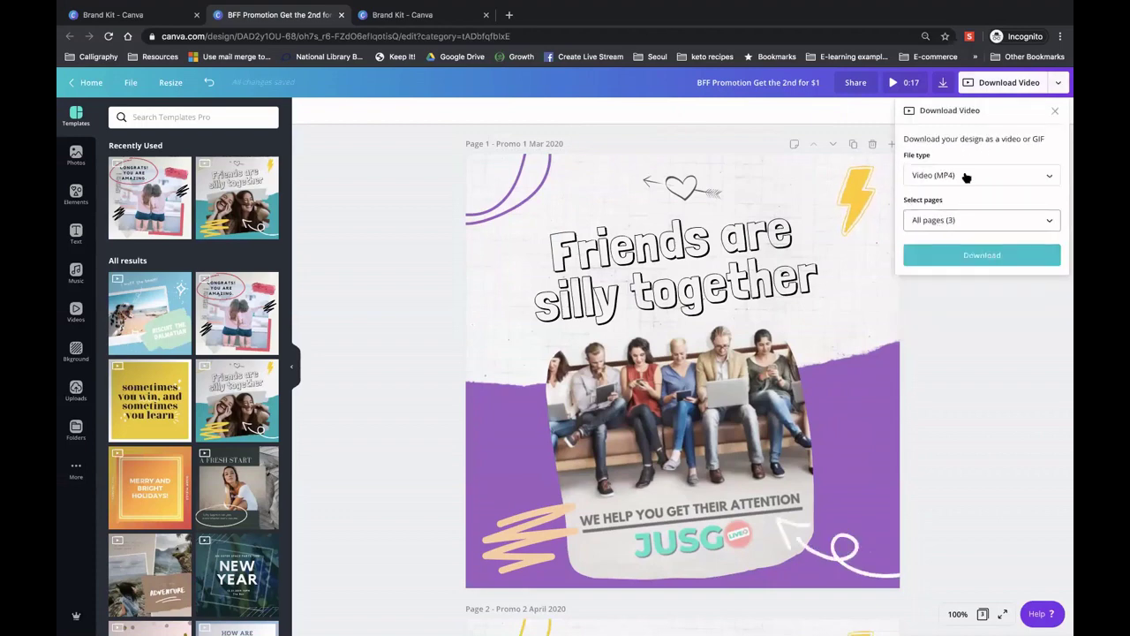
pyautogui.click(1056, 113)
pyautogui.scroll(-10, 989, 259)
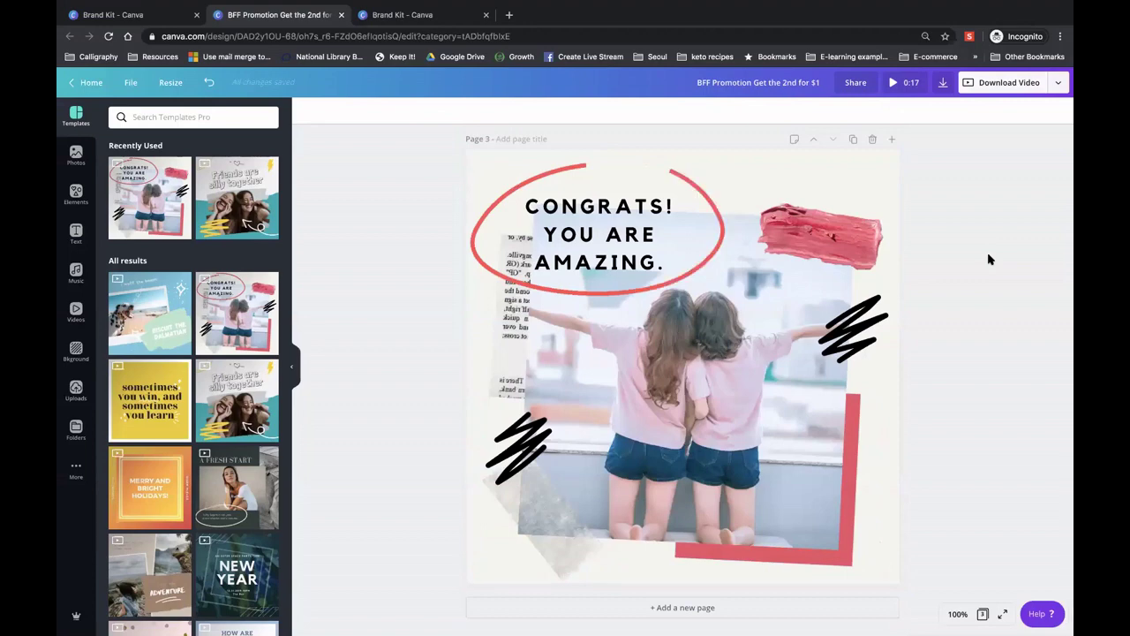
pyautogui.scroll(4, 989, 258)
pyautogui.scroll(5, 989, 259)
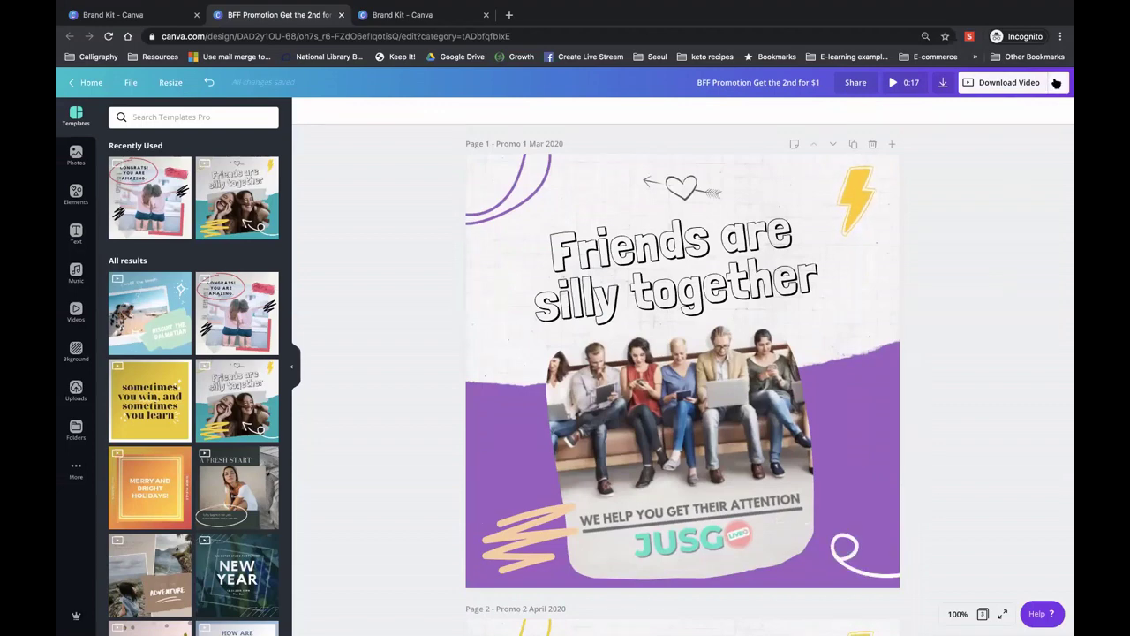
pyautogui.click(898, 90)
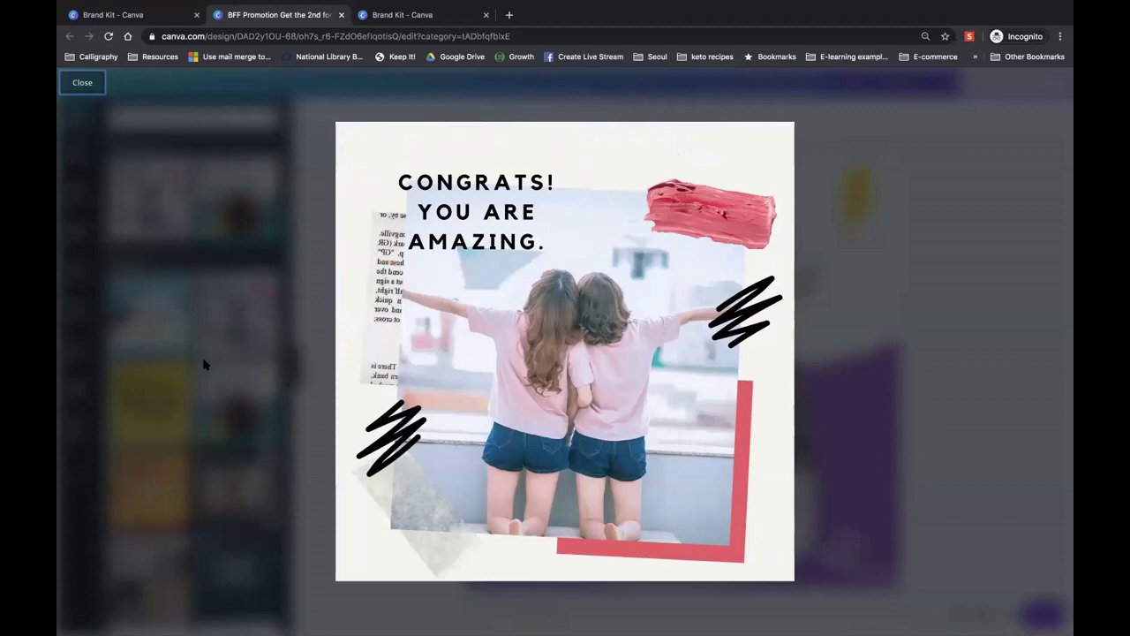
pyautogui.click(203, 364)
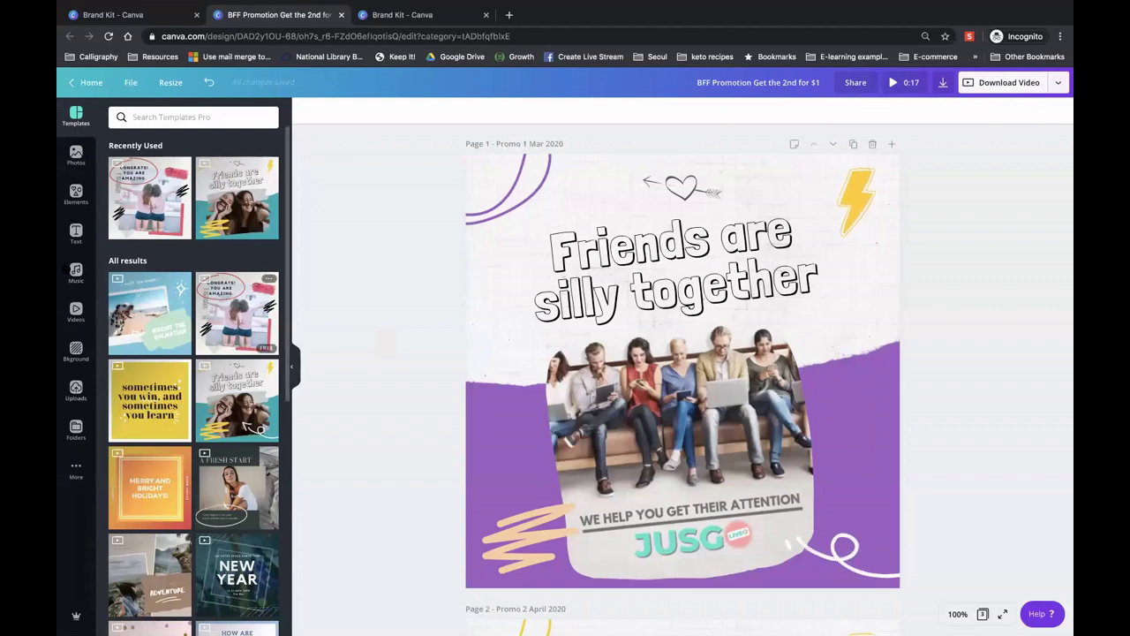
# Preview the City Night Lights music track and drag it onto the design as background audio
pyautogui.click(76, 273)
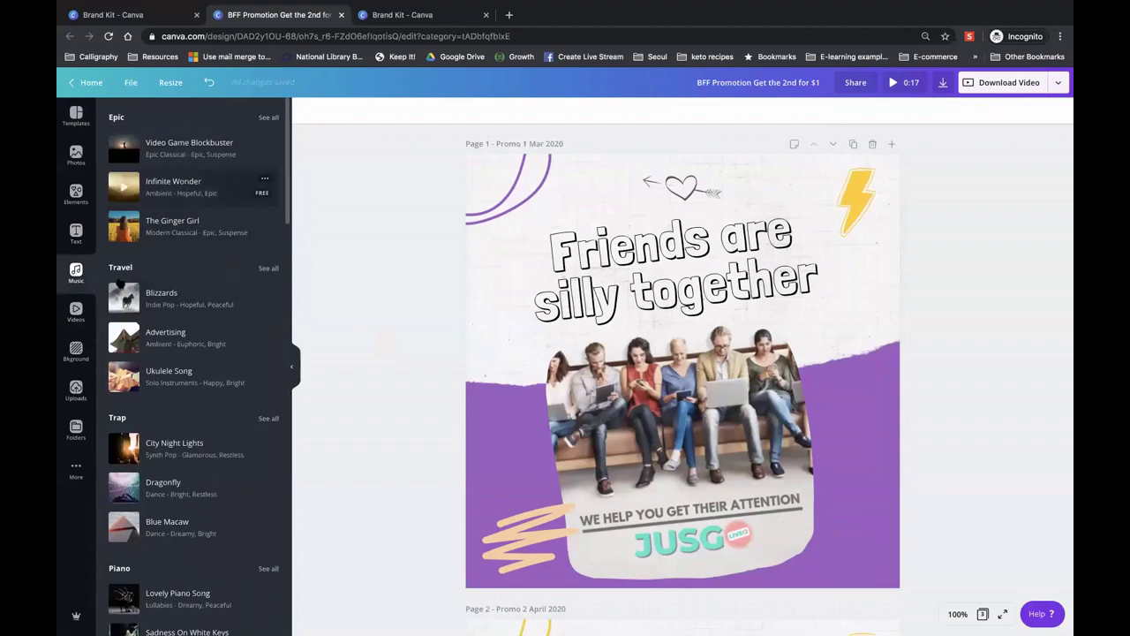
pyautogui.scroll(-3, 187, 259)
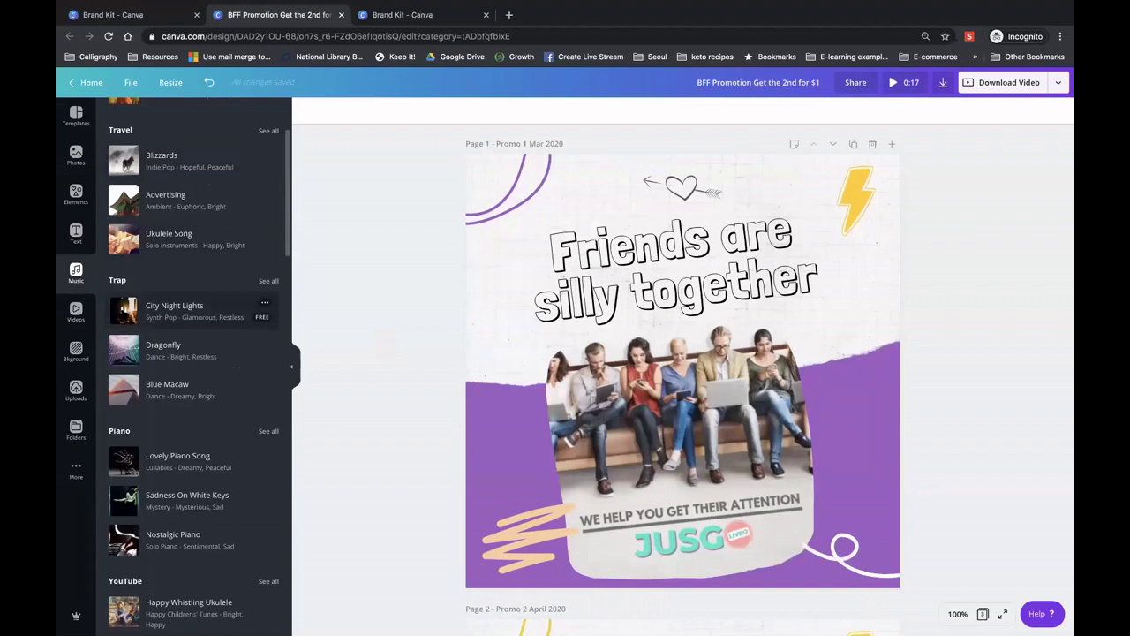
pyautogui.click(124, 310)
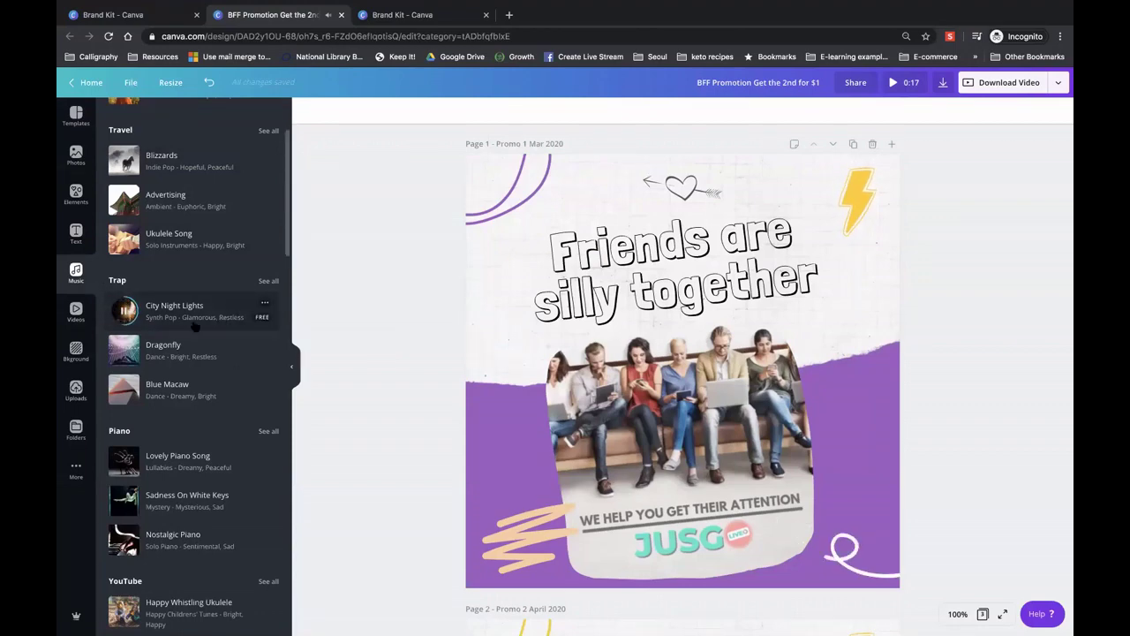
pyautogui.scroll(3, 184, 357)
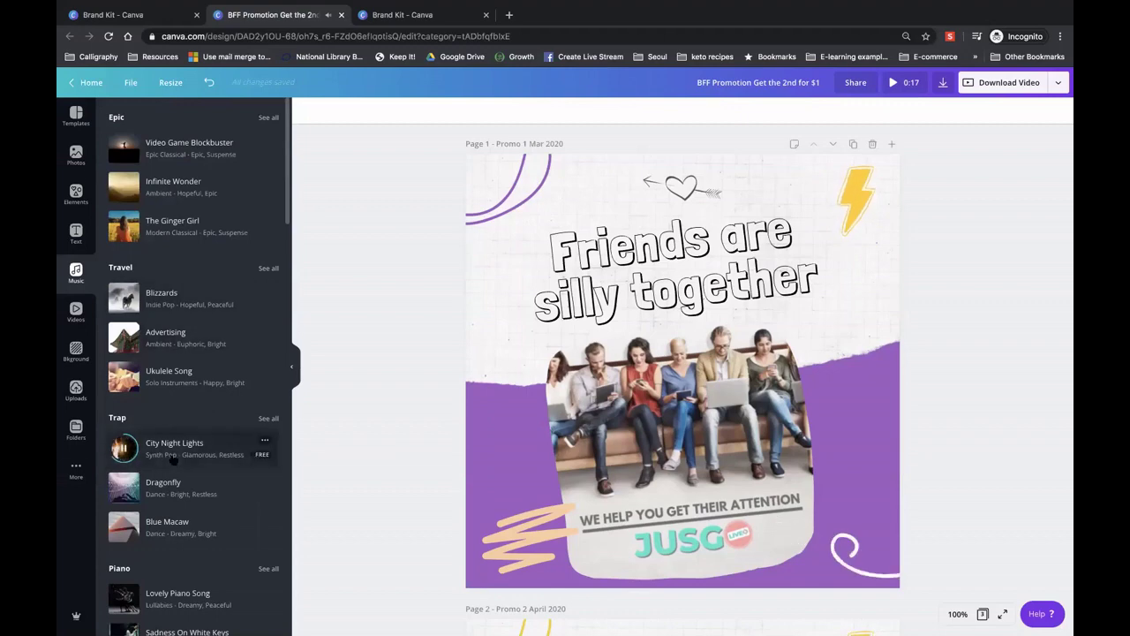
pyautogui.moveTo(177, 447); pyautogui.dragTo(401, 268)
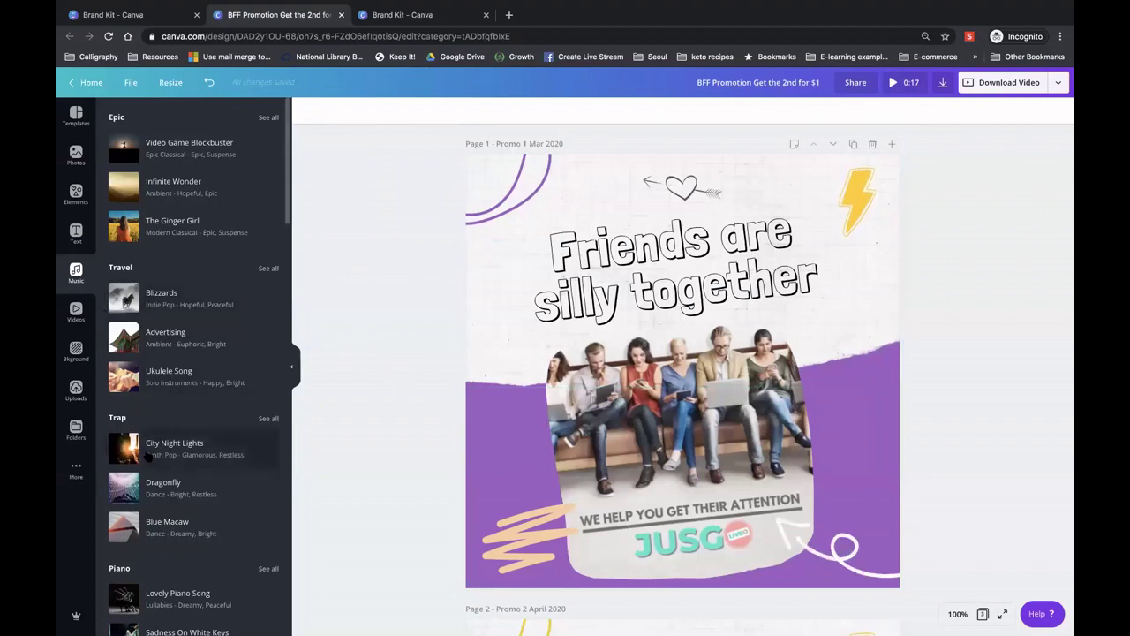
pyautogui.moveTo(148, 454); pyautogui.dragTo(408, 121)
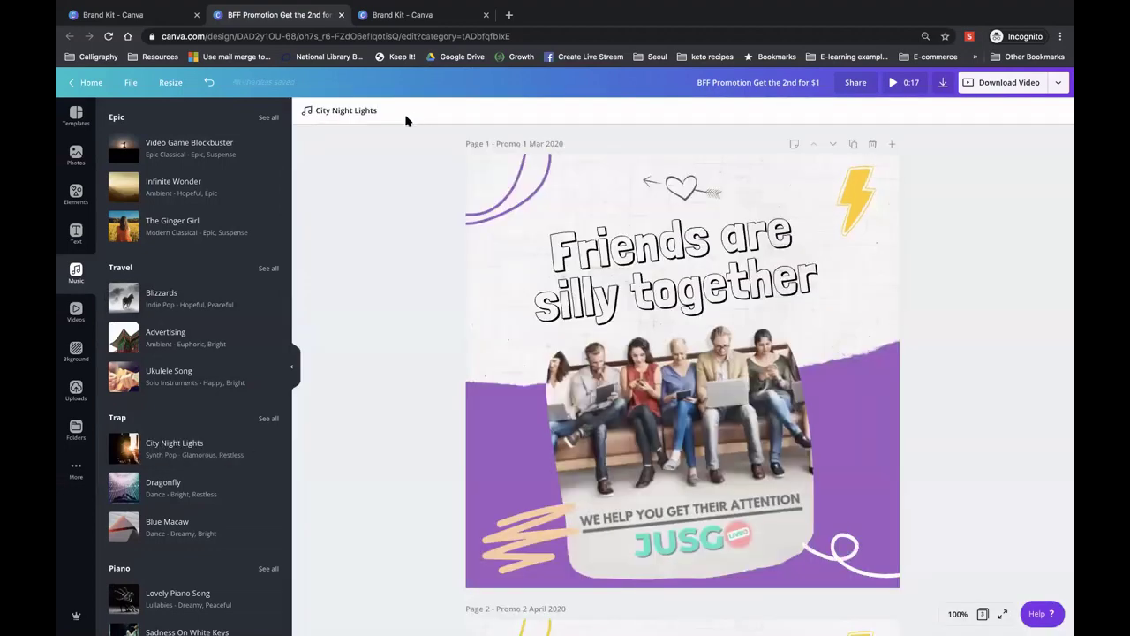
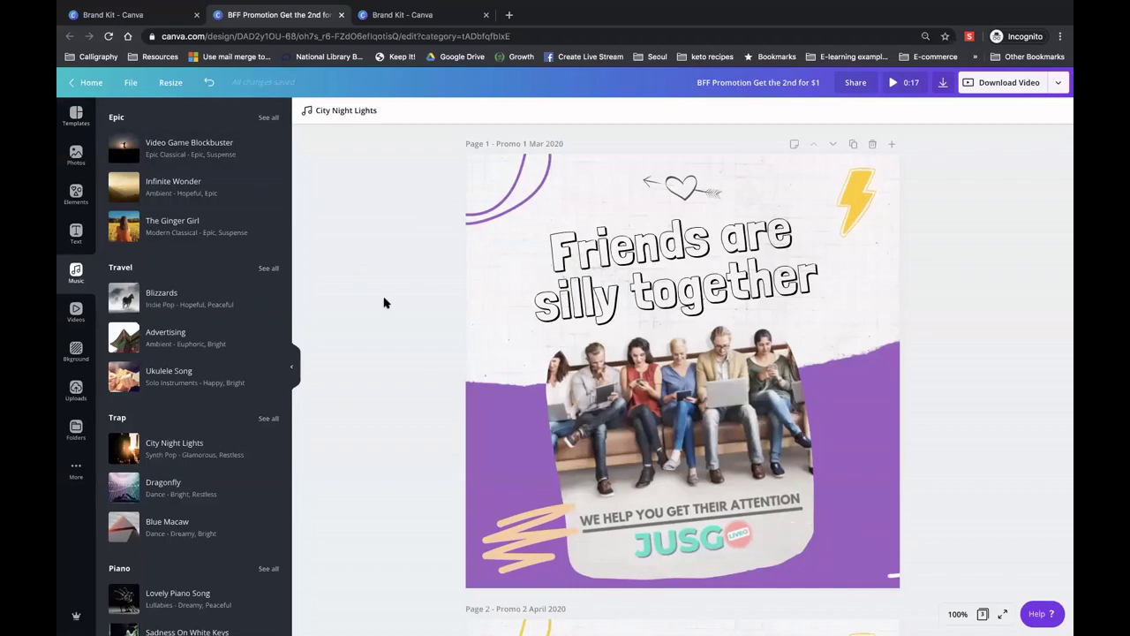
# Create a resized Facebook Story copy of the promo design, found by searching 'story'
pyautogui.scroll(-1, 384, 303)
pyautogui.scroll(1, 384, 302)
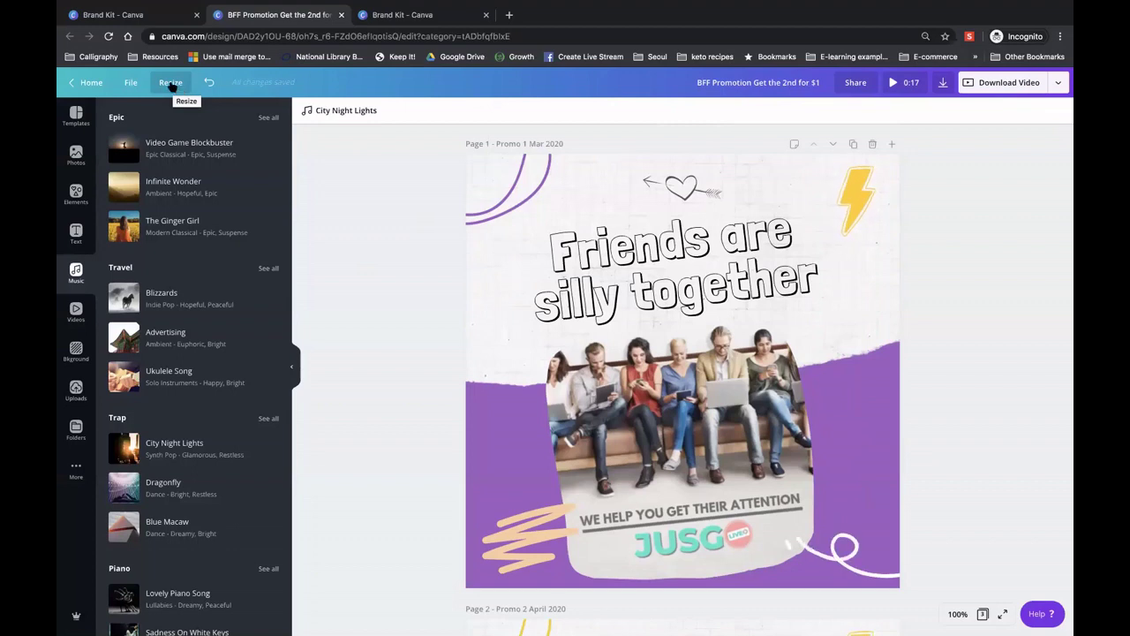
pyautogui.click(172, 85)
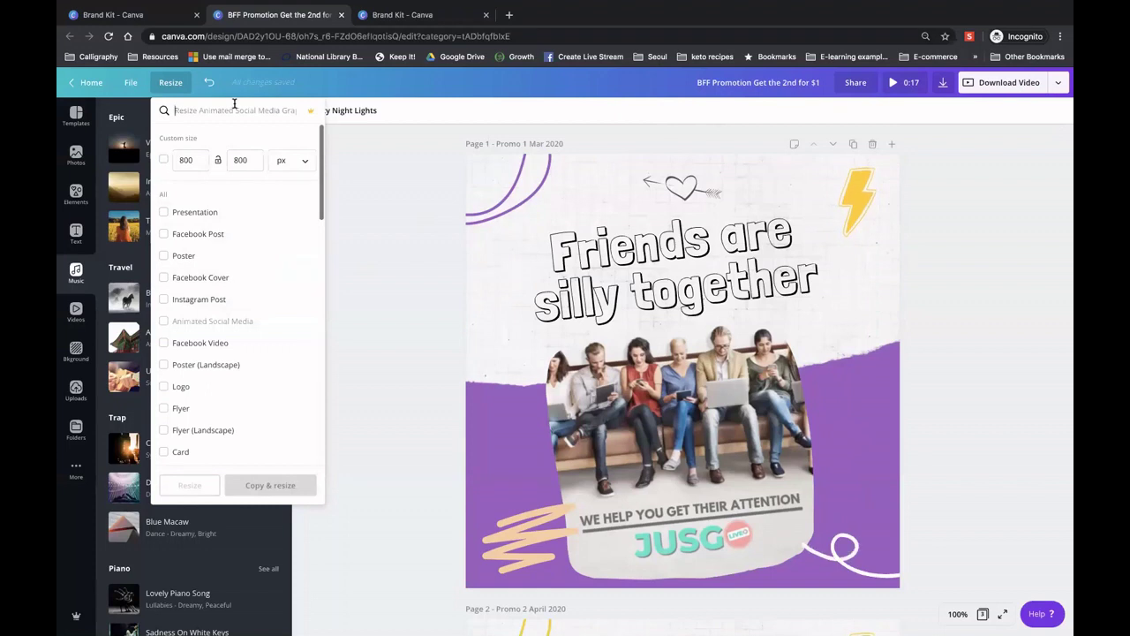
pyautogui.write('story')
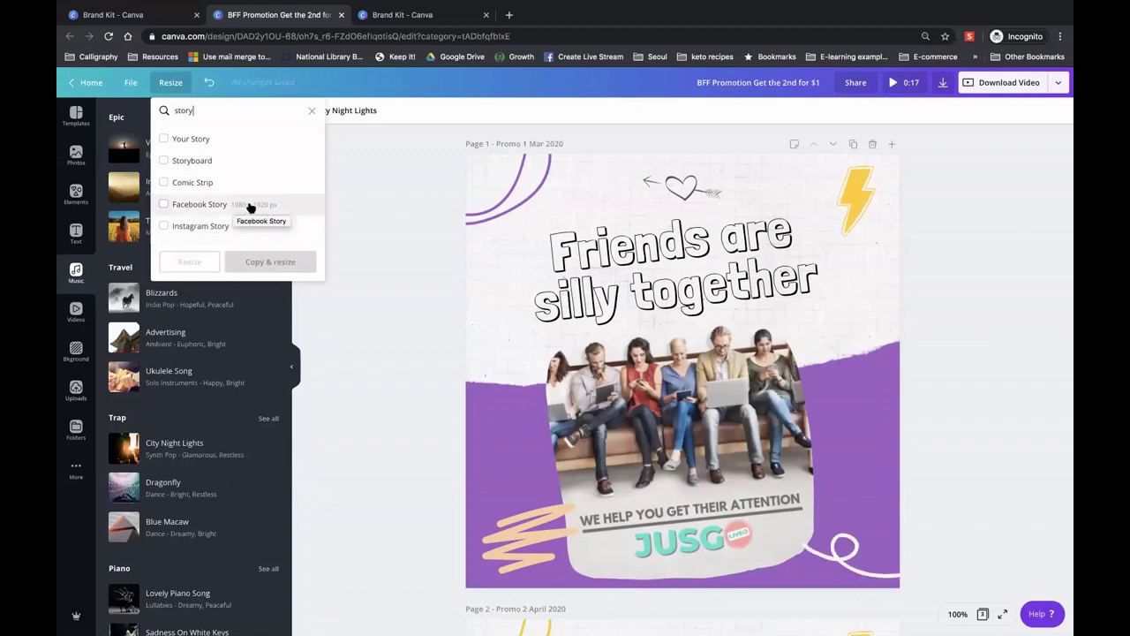
pyautogui.click(311, 112)
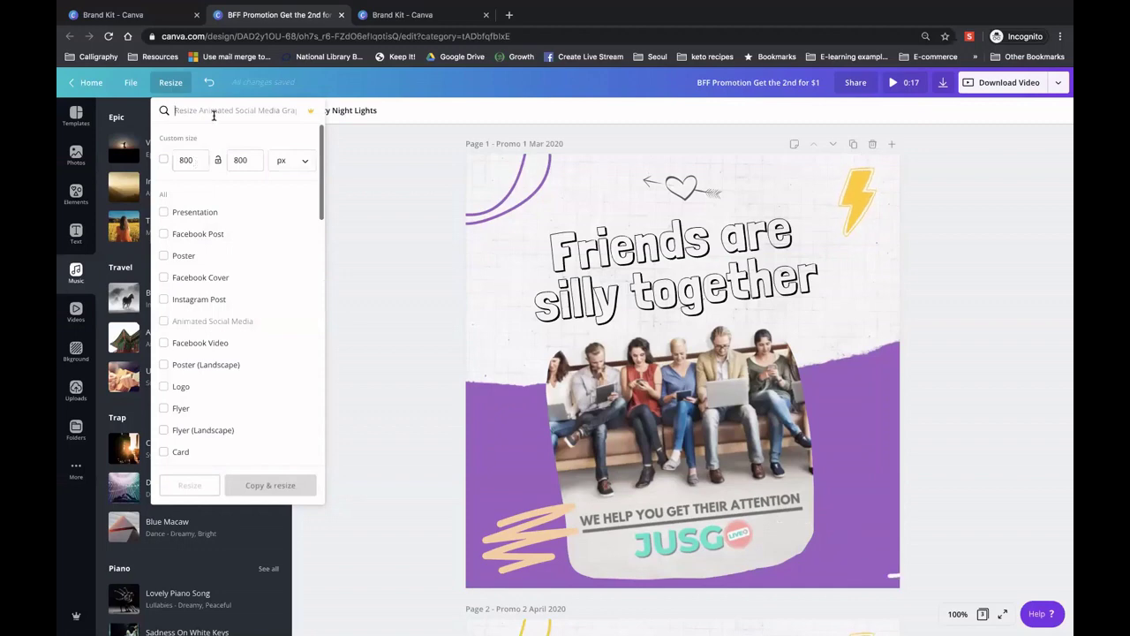
pyautogui.write('story')
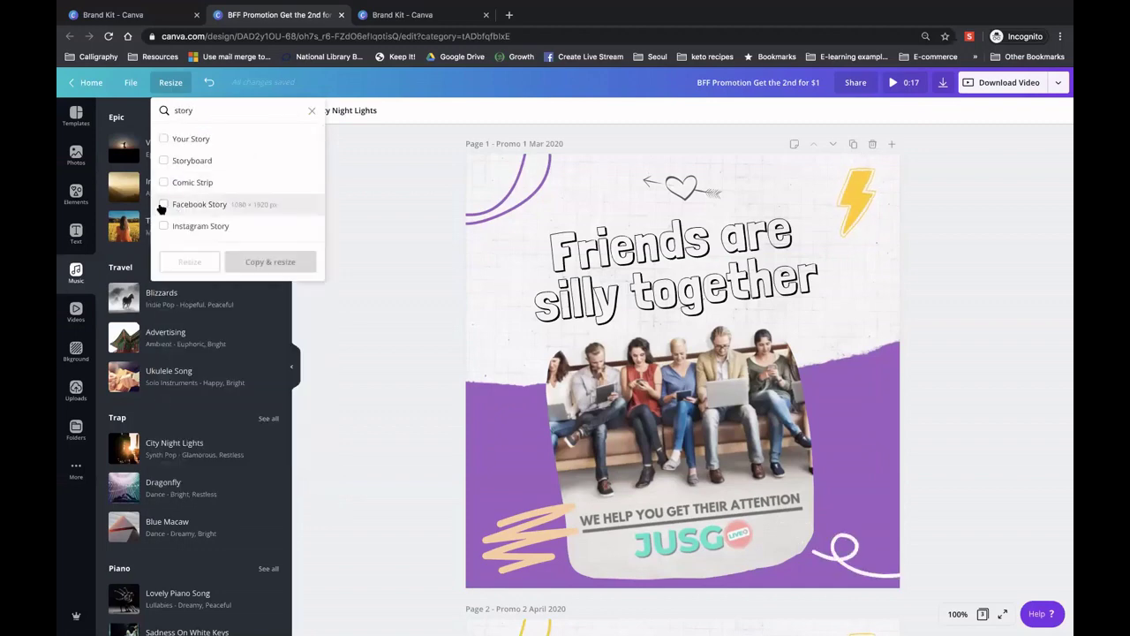
pyautogui.click(163, 206)
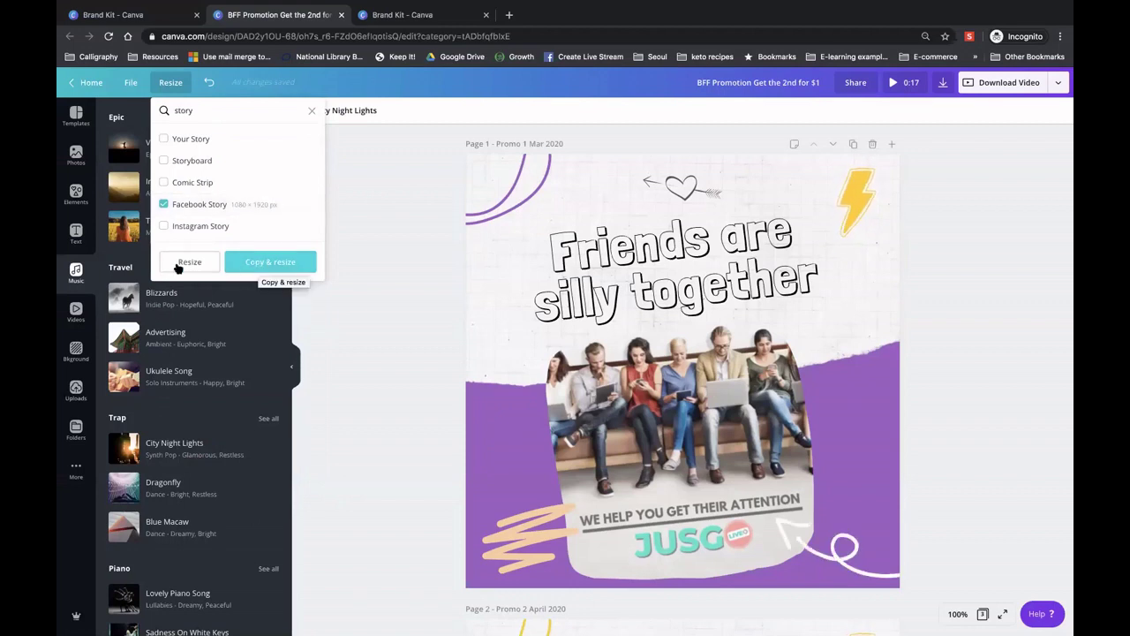
pyautogui.click(278, 264)
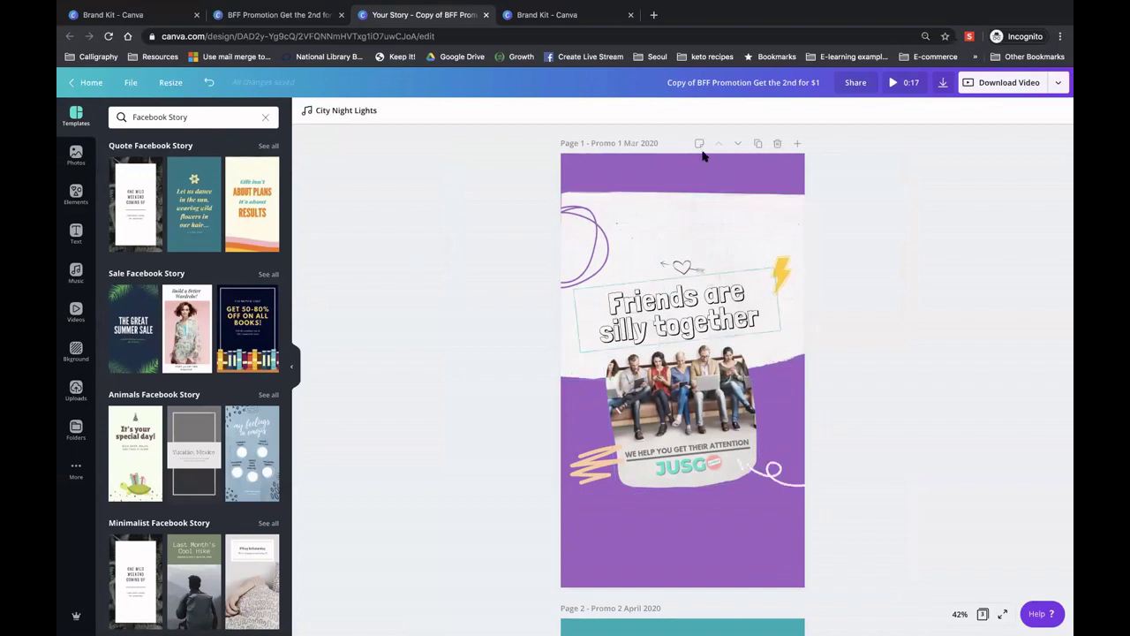
# Enlarge the white torn-paper image, then move the purple scribble to the top-left and enlarge it
pyautogui.click(675, 178)
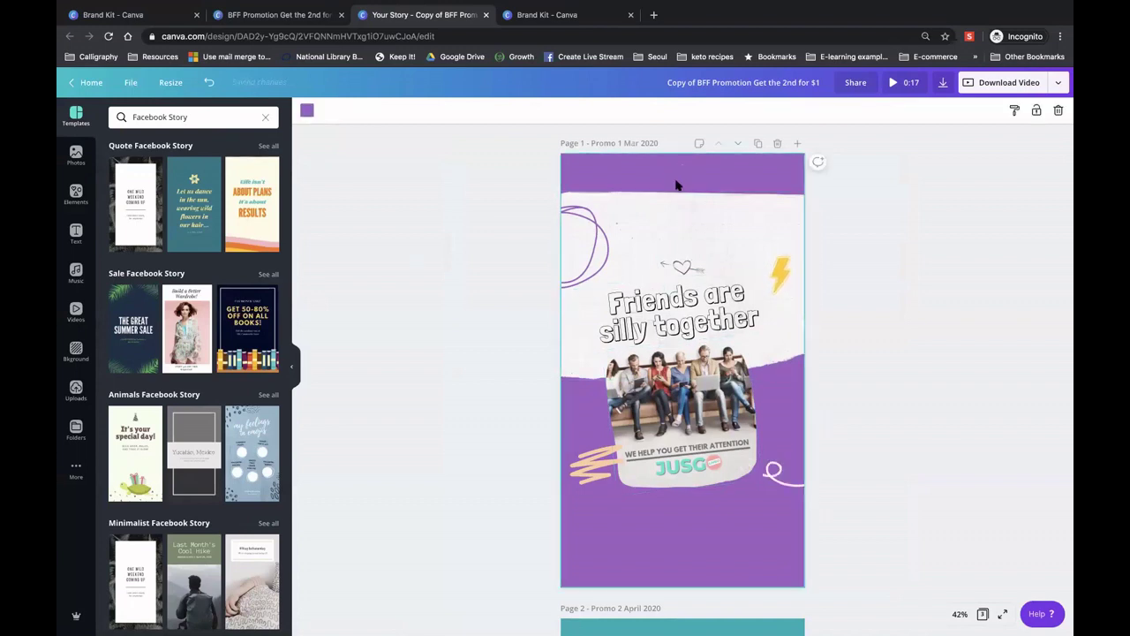
pyautogui.click(731, 224)
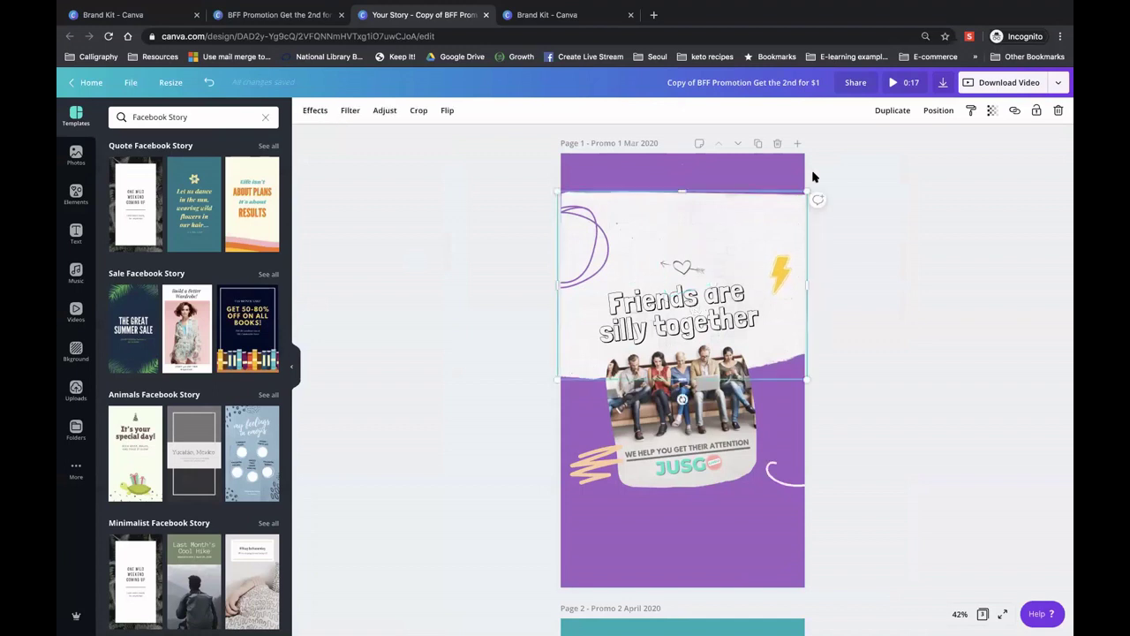
pyautogui.moveTo(811, 177); pyautogui.dragTo(864, 148)
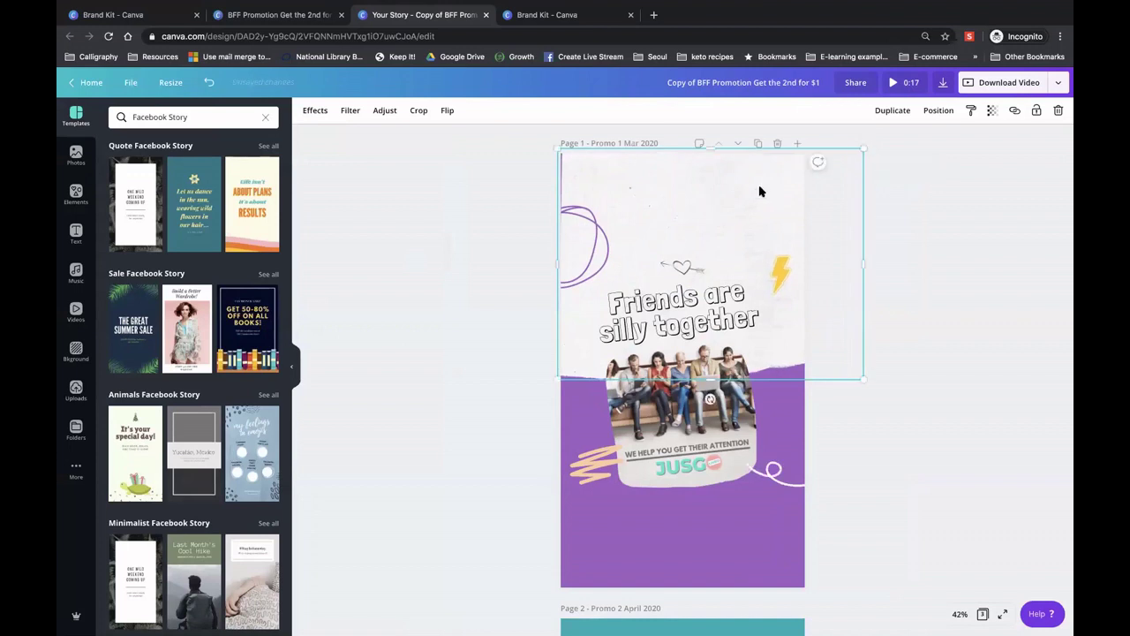
pyautogui.click(597, 222)
pyautogui.moveTo(596, 191); pyautogui.dragTo(605, 115)
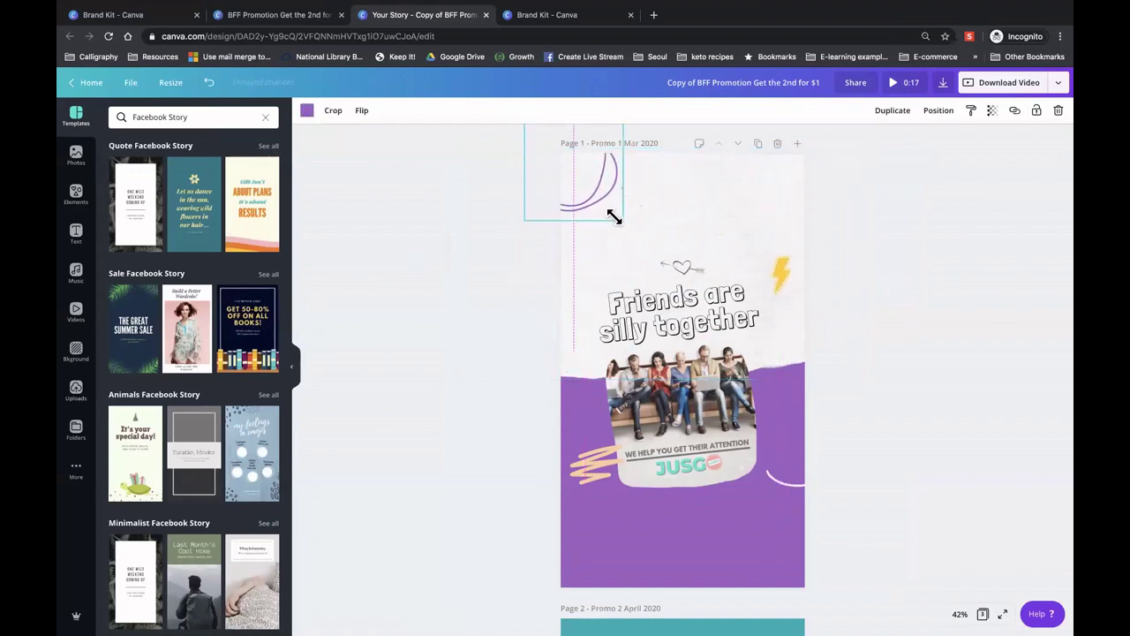
pyautogui.moveTo(631, 227); pyautogui.dragTo(636, 223)
# Move the lightning bolt to the top right and resize it, then raise the heart doodle and headline
pyautogui.moveTo(781, 265); pyautogui.dragTo(753, 171)
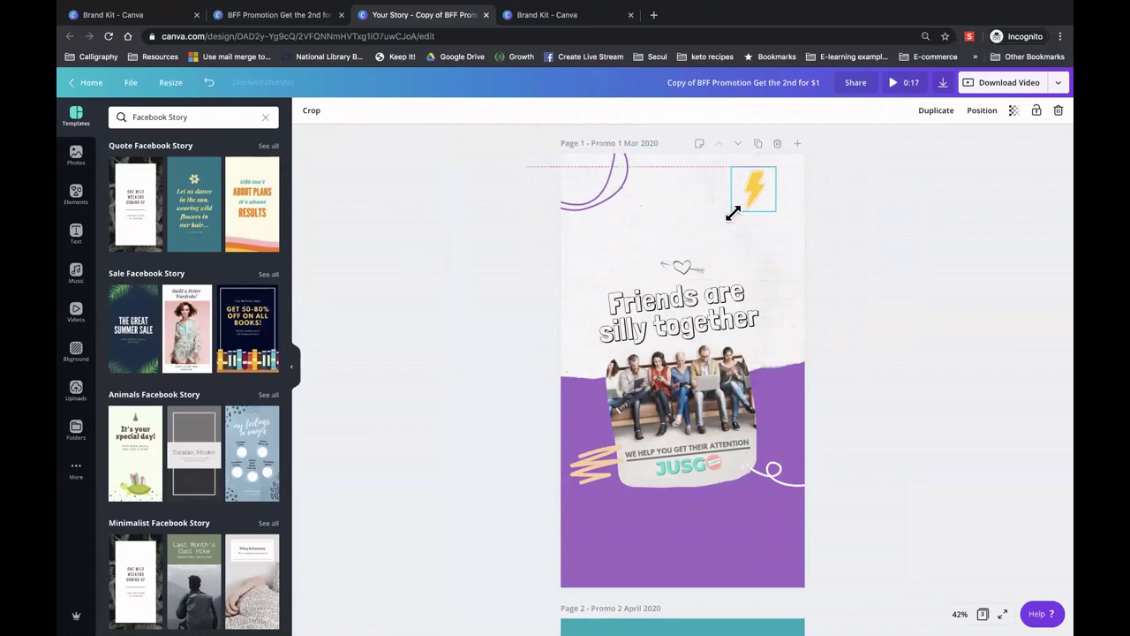
pyautogui.moveTo(732, 212); pyautogui.dragTo(676, 253)
pyautogui.moveTo(774, 249); pyautogui.dragTo(773, 203)
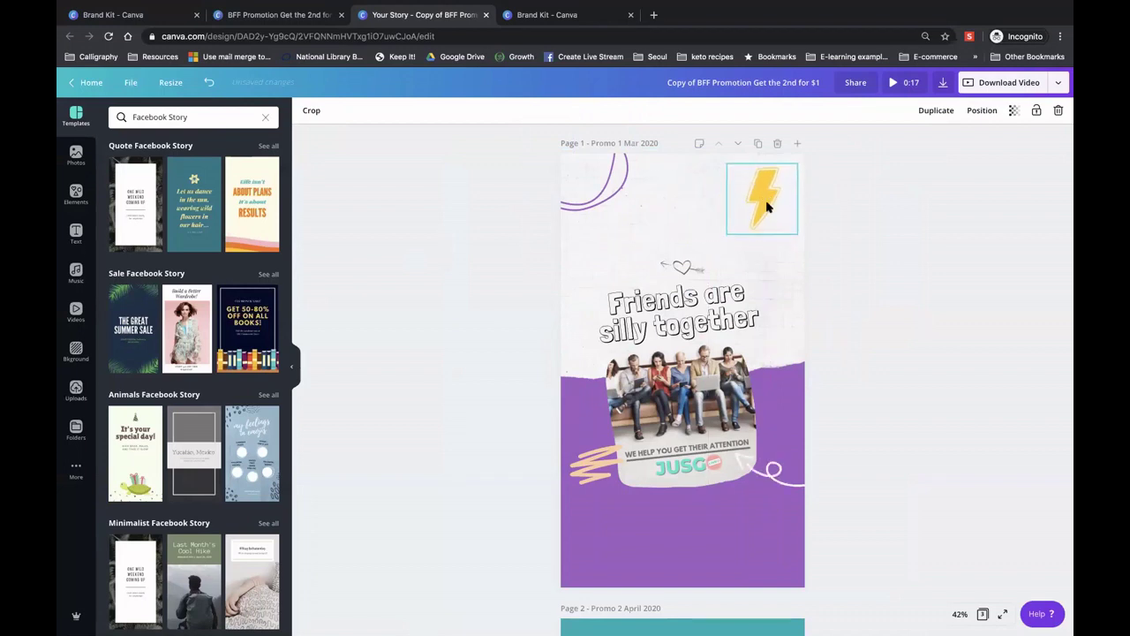
pyautogui.moveTo(678, 265)
pyautogui.mouseDown()
pyautogui.moveTo(676, 186)
pyautogui.moveTo(674, 199)
pyautogui.mouseUp()
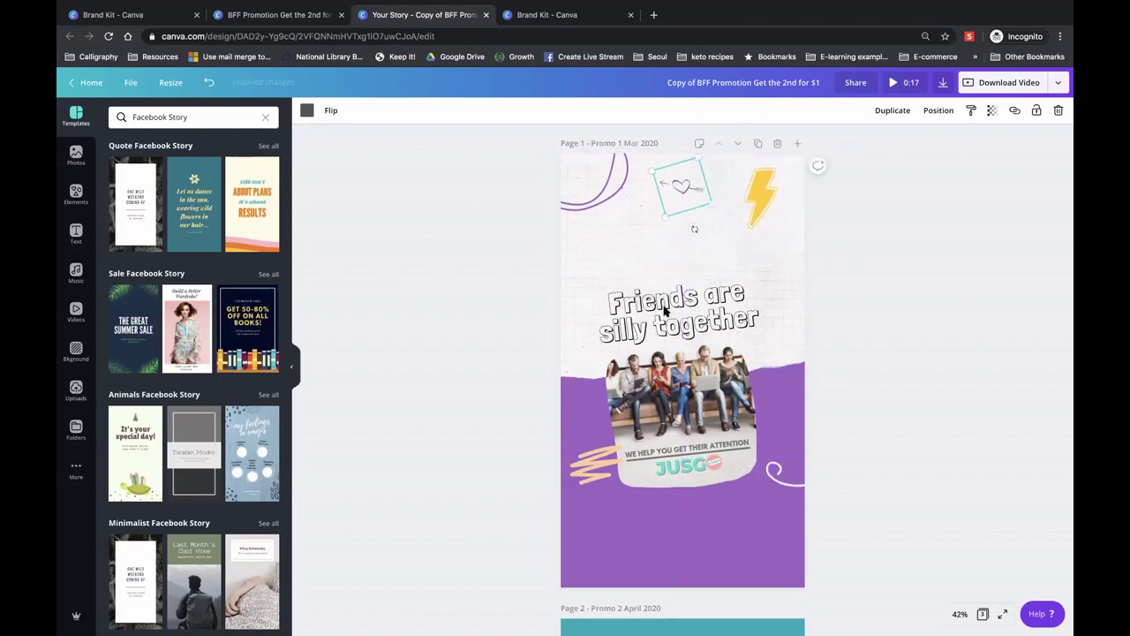
pyautogui.moveTo(665, 309); pyautogui.dragTo(666, 279)
# Enlarge the group photo, centre it under the headline, and nudge the headline up slightly
pyautogui.click(680, 397)
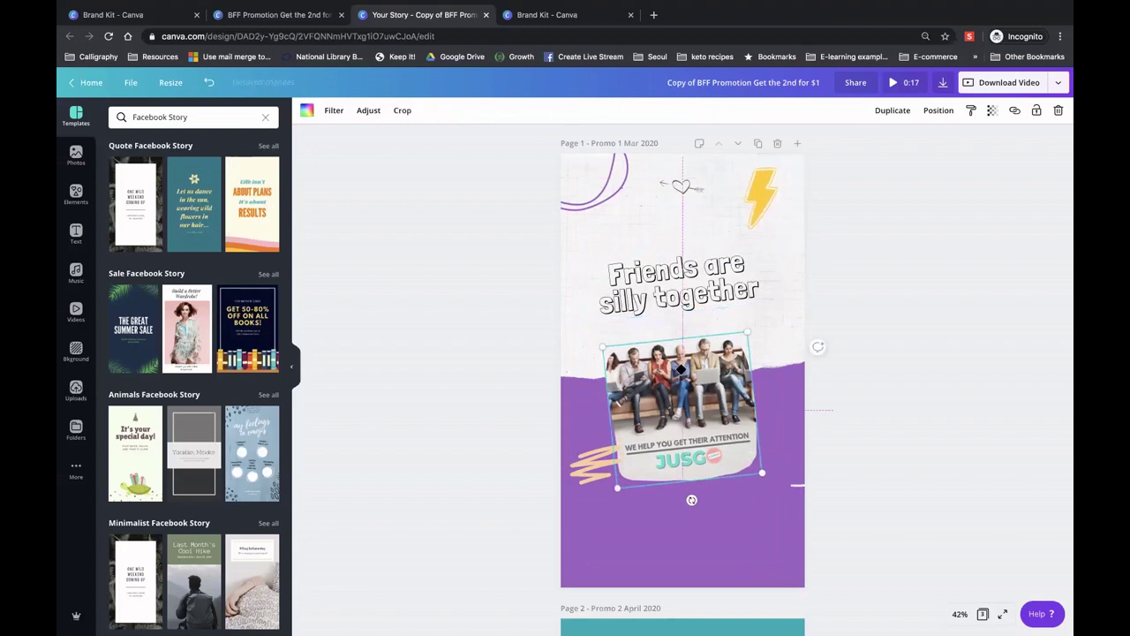
pyautogui.moveTo(680, 398); pyautogui.dragTo(680, 382)
pyautogui.moveTo(619, 479); pyautogui.dragTo(593, 509)
pyautogui.moveTo(659, 428); pyautogui.dragTo(674, 418)
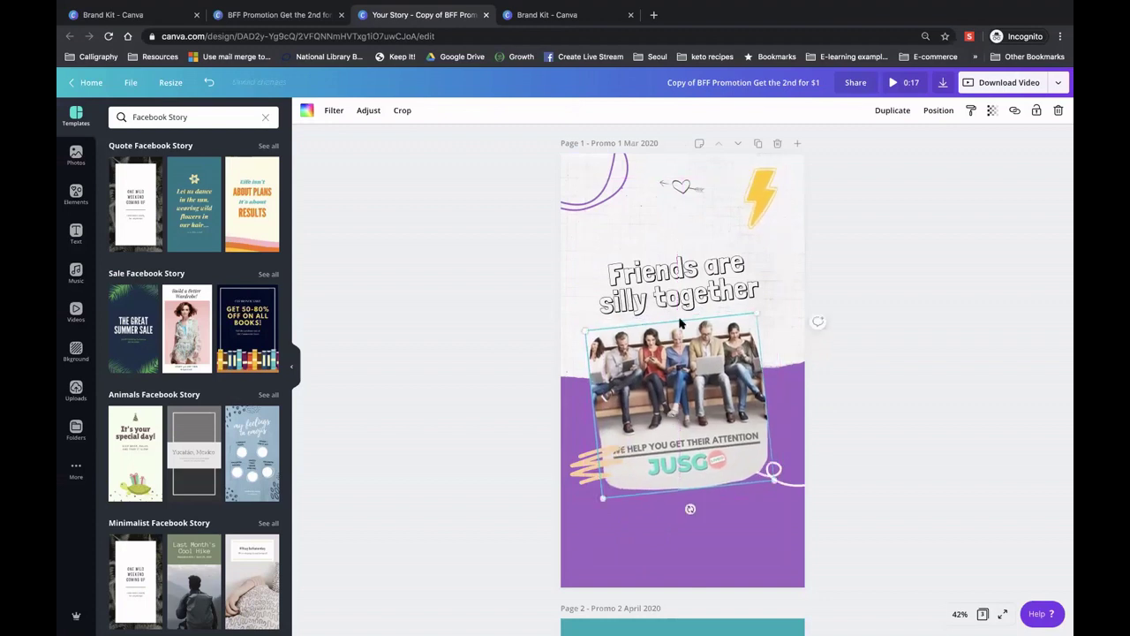
pyautogui.moveTo(682, 291); pyautogui.dragTo(685, 283)
pyautogui.moveTo(680, 406); pyautogui.dragTo(684, 372)
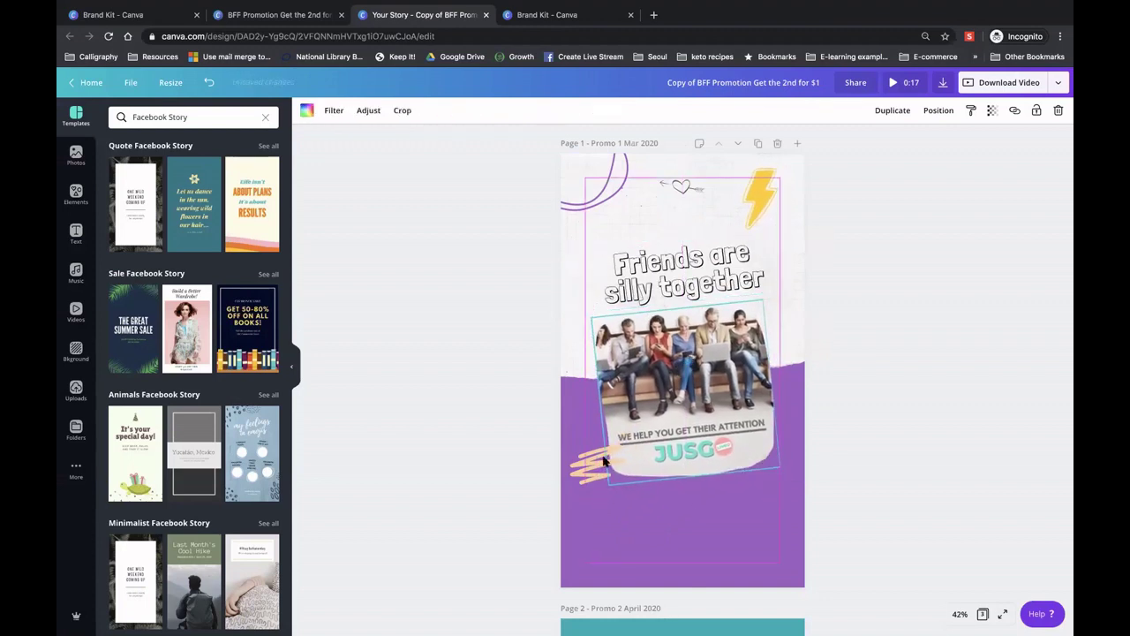
# Move the peach scribble lower, and shift the loop line down, enlarge it and centre it
pyautogui.moveTo(603, 458)
pyautogui.mouseDown()
pyautogui.moveTo(608, 499)
pyautogui.moveTo(615, 480)
pyautogui.mouseUp()
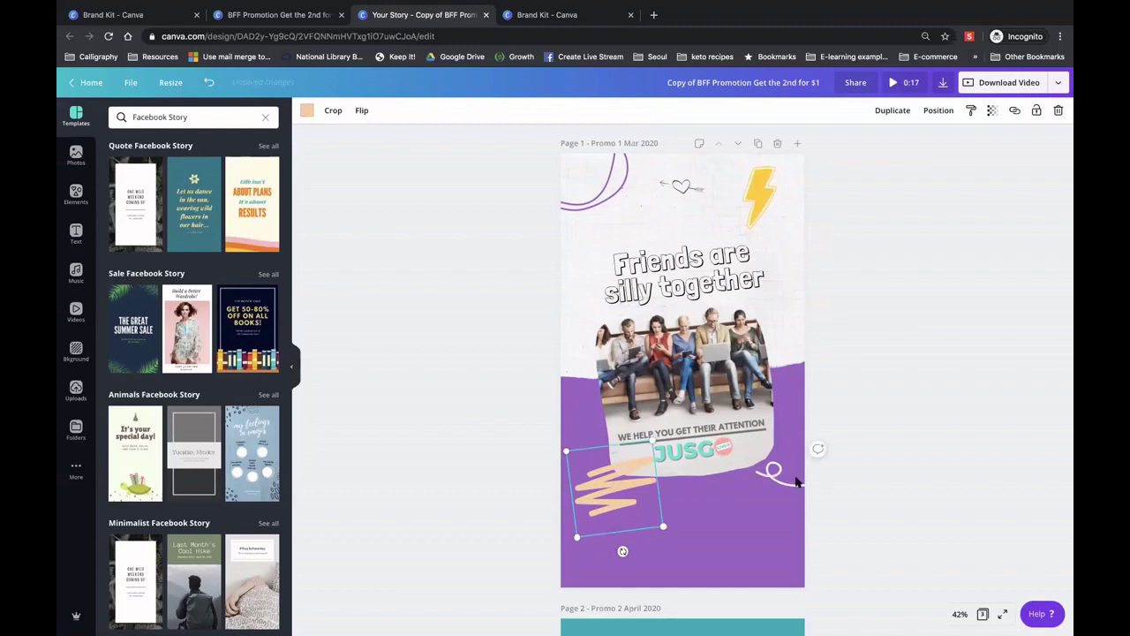
pyautogui.moveTo(794, 484); pyautogui.dragTo(781, 504)
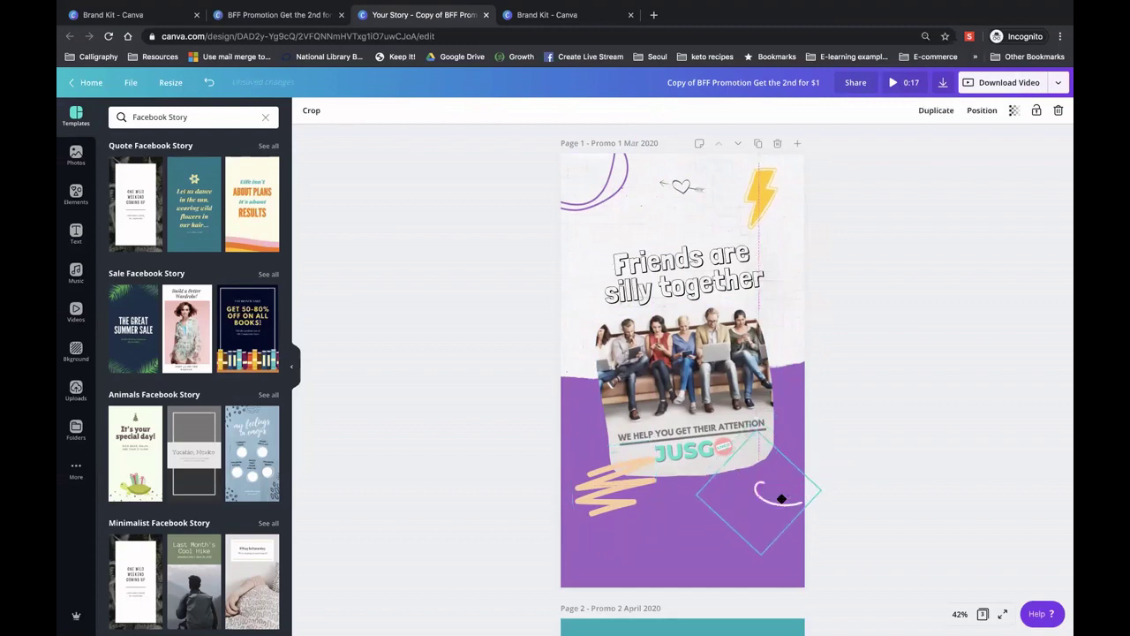
pyautogui.moveTo(762, 569); pyautogui.dragTo(760, 579)
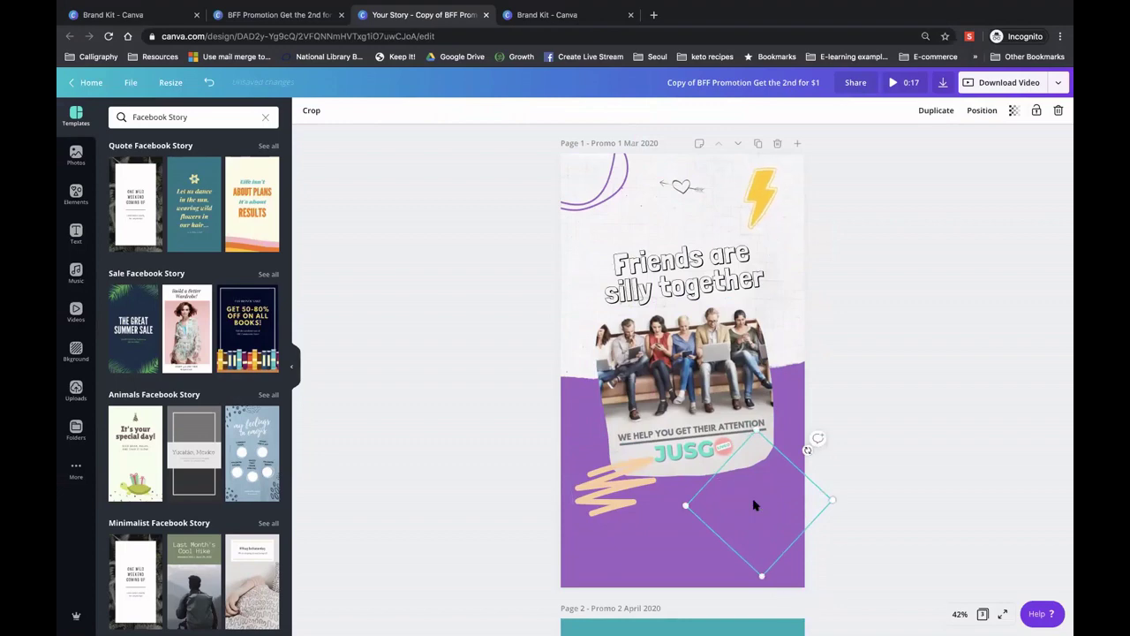
pyautogui.moveTo(751, 495); pyautogui.dragTo(752, 495)
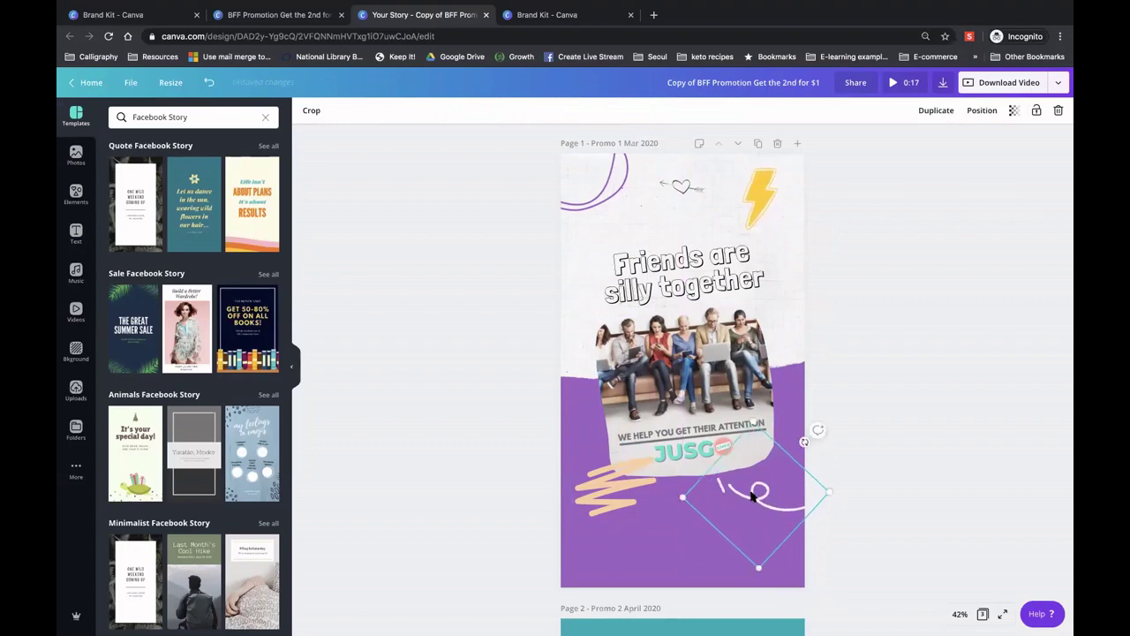
pyautogui.click(1055, 83)
# Paste page 1's white textured backdrop onto page 2
pyautogui.click(830, 387)
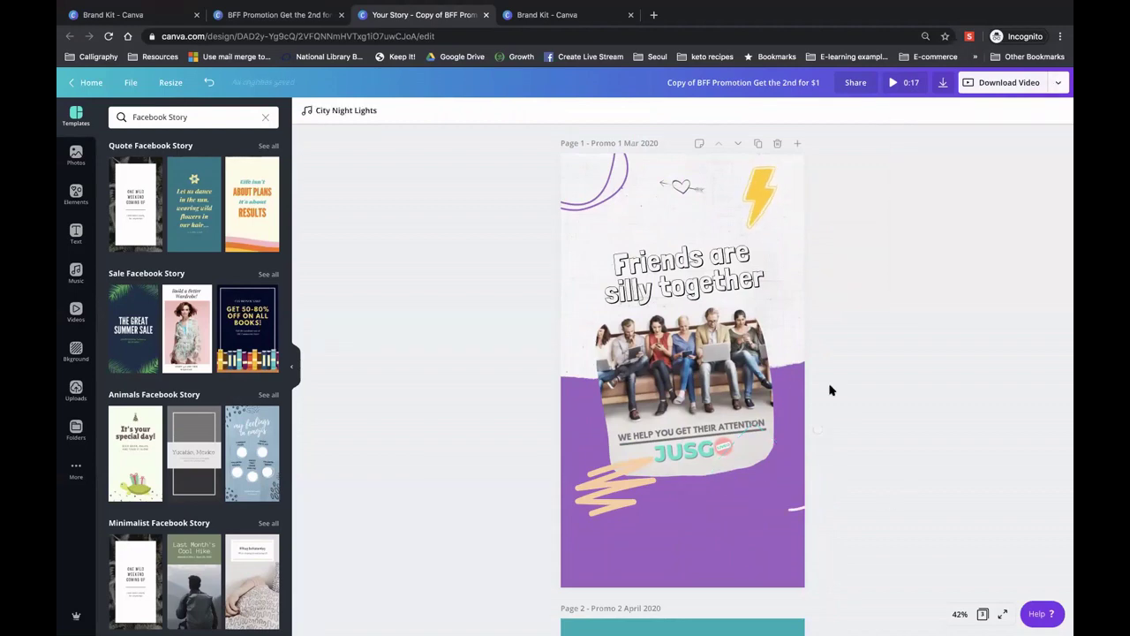
pyautogui.scroll(-2, 871, 357)
pyautogui.scroll(-4, 871, 357)
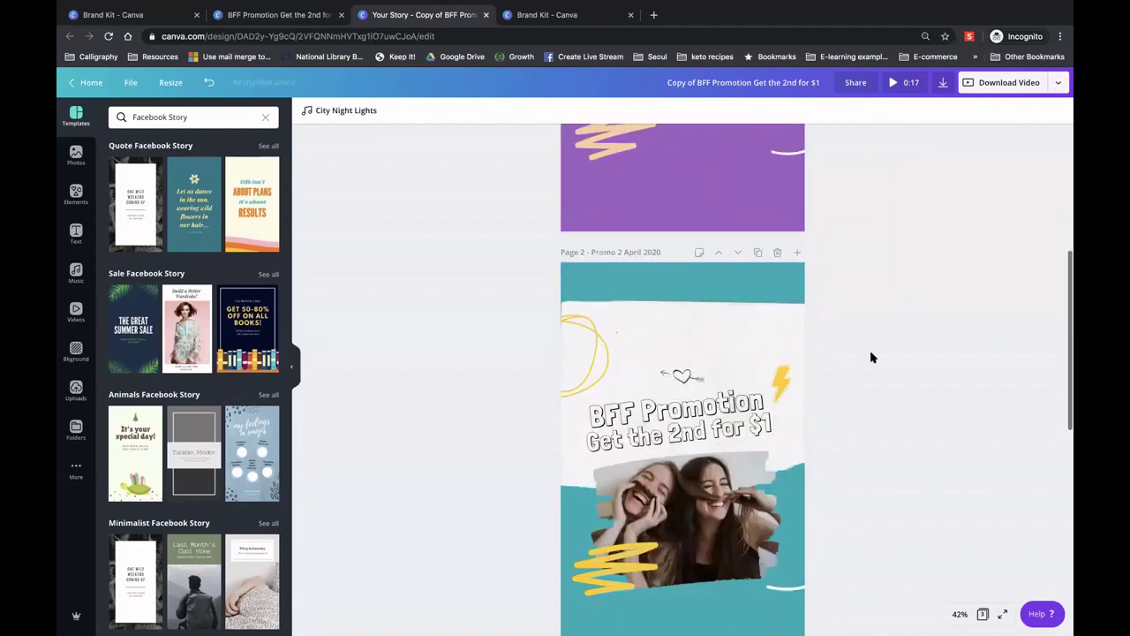
pyautogui.click(740, 330)
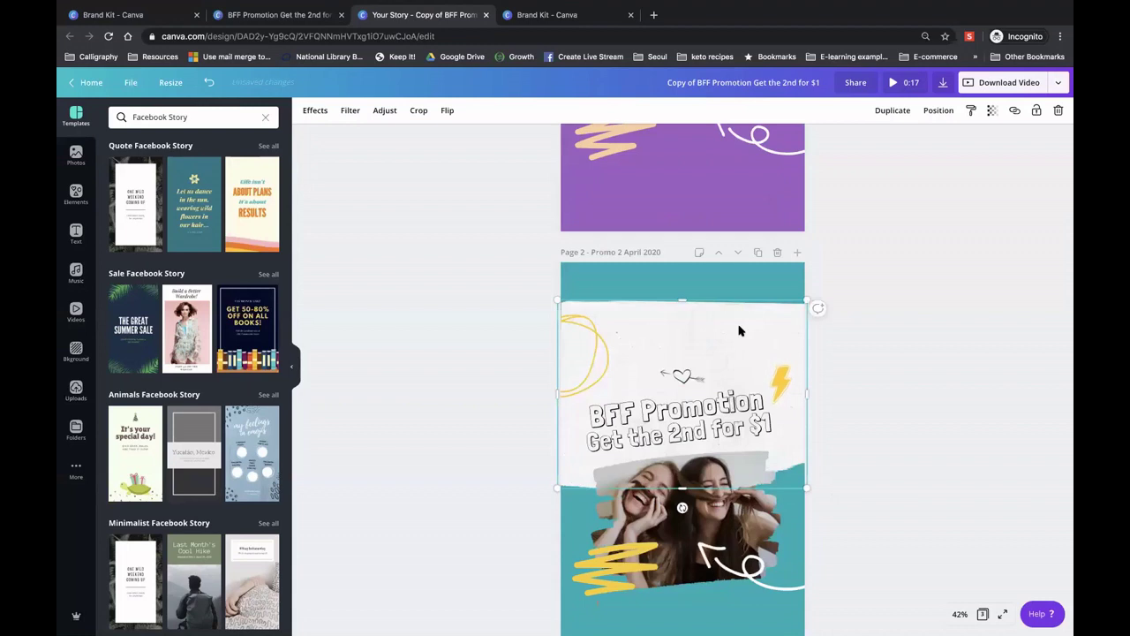
pyautogui.scroll(1, 738, 331)
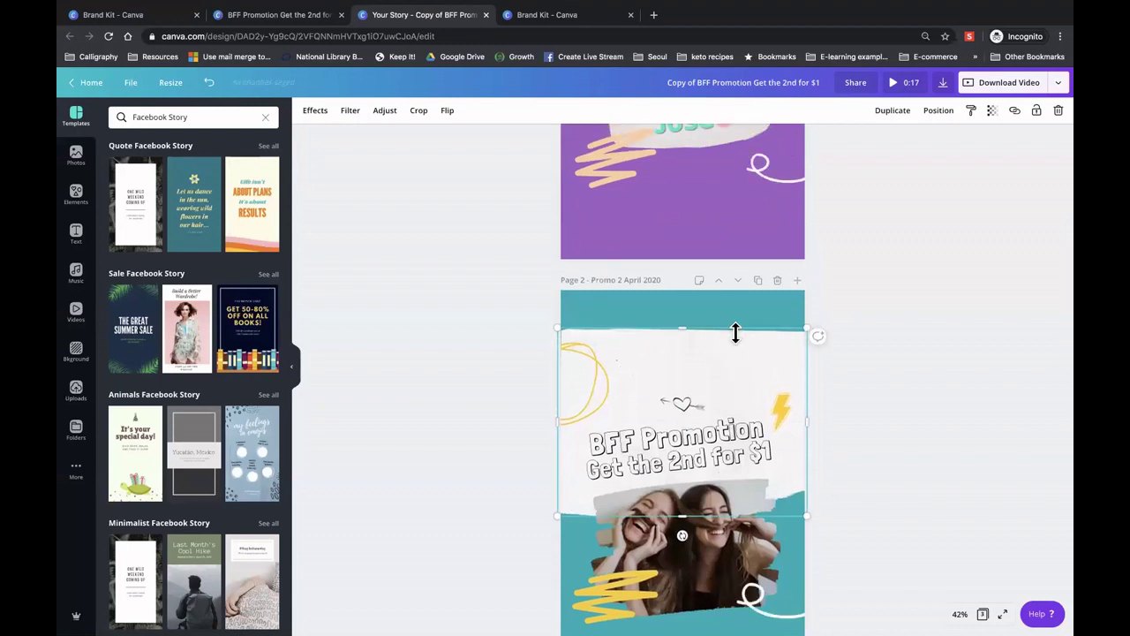
pyautogui.click(736, 331)
pyautogui.scroll(5, 737, 334)
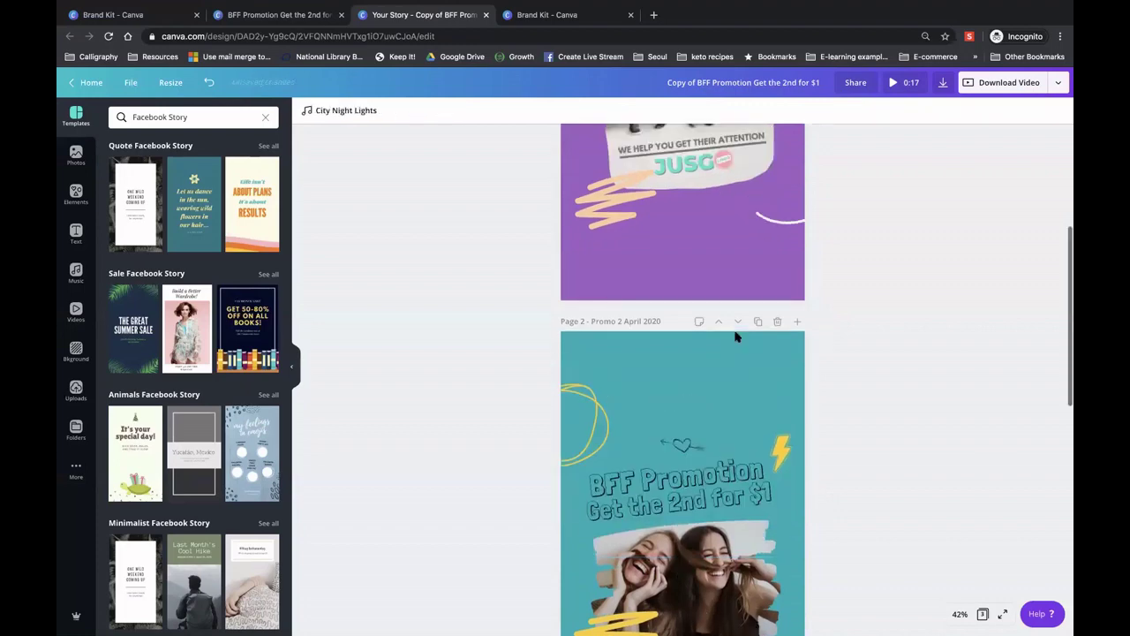
pyautogui.scroll(6, 737, 337)
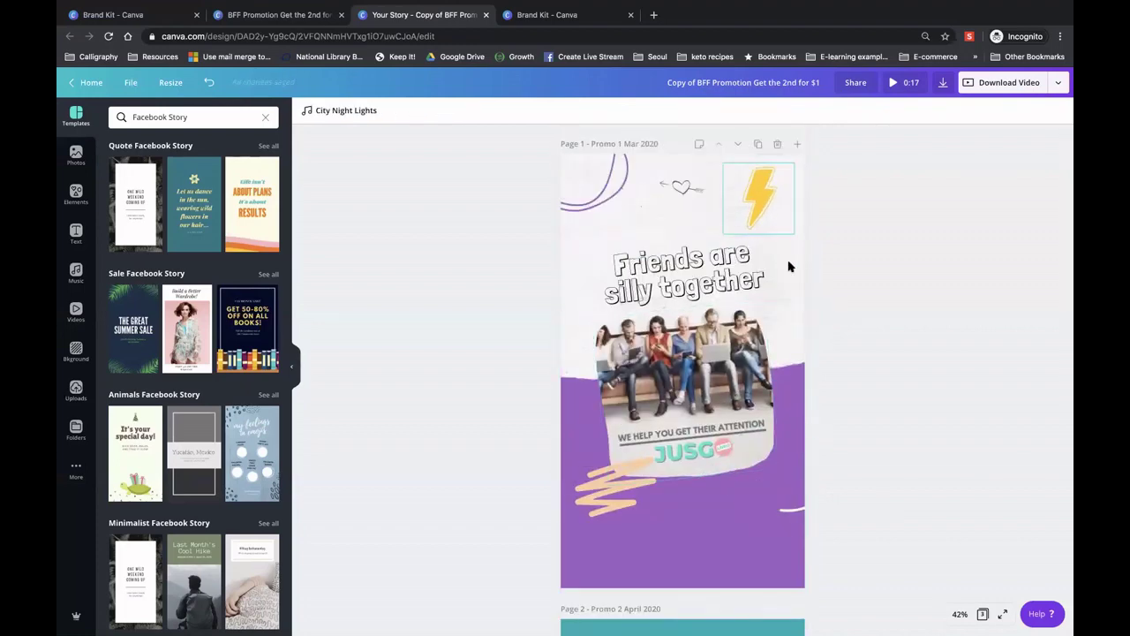
pyautogui.click(789, 267)
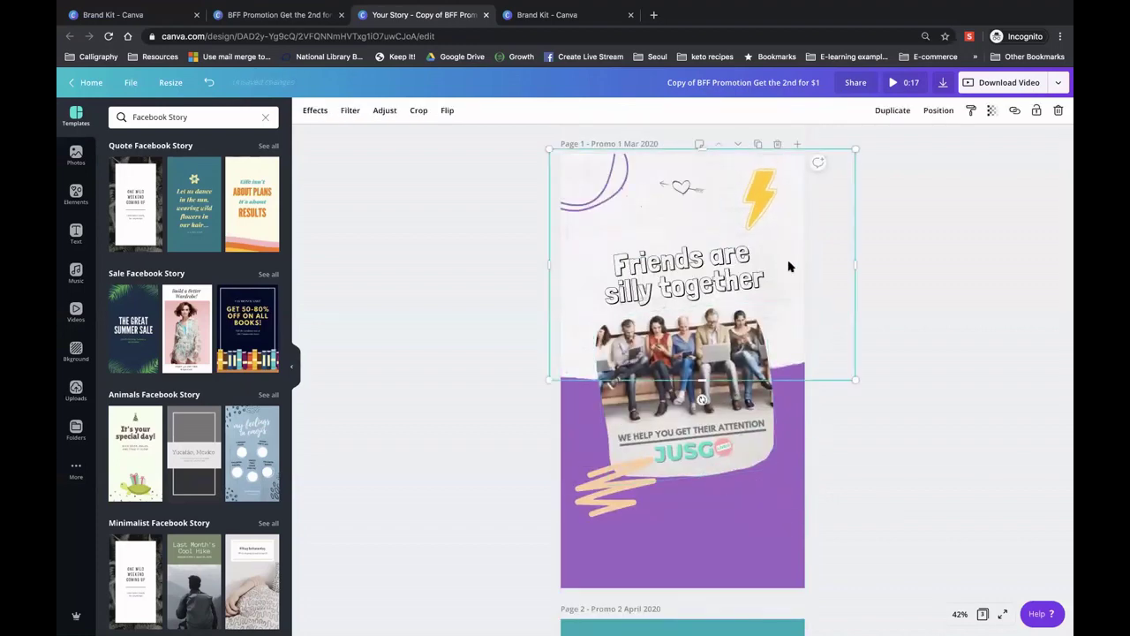
pyautogui.scroll(-11, 881, 400)
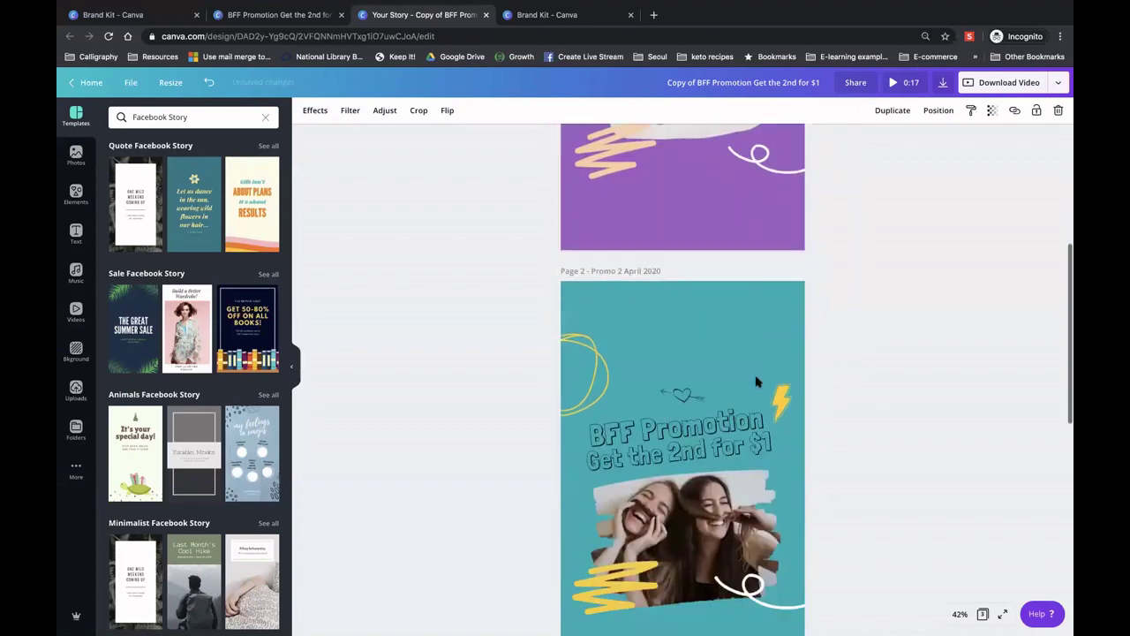
pyautogui.click(748, 371)
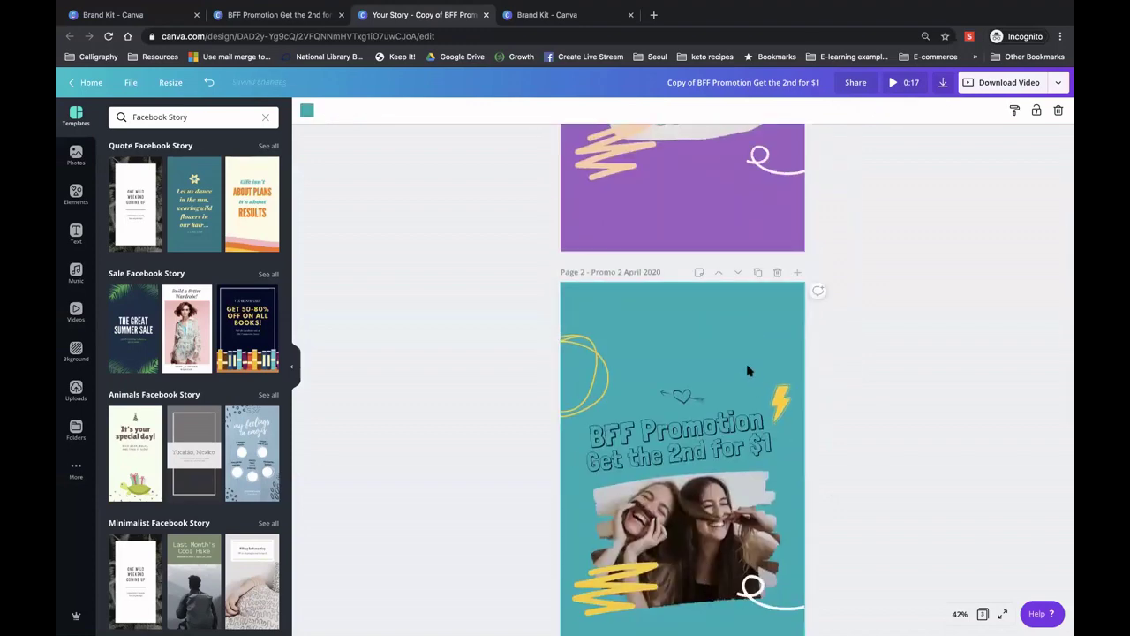
pyautogui.hotkey('ctrl', 'v')
# Send the pasted white backdrop back four layers, behind the girls' photo
pyautogui.click(934, 112)
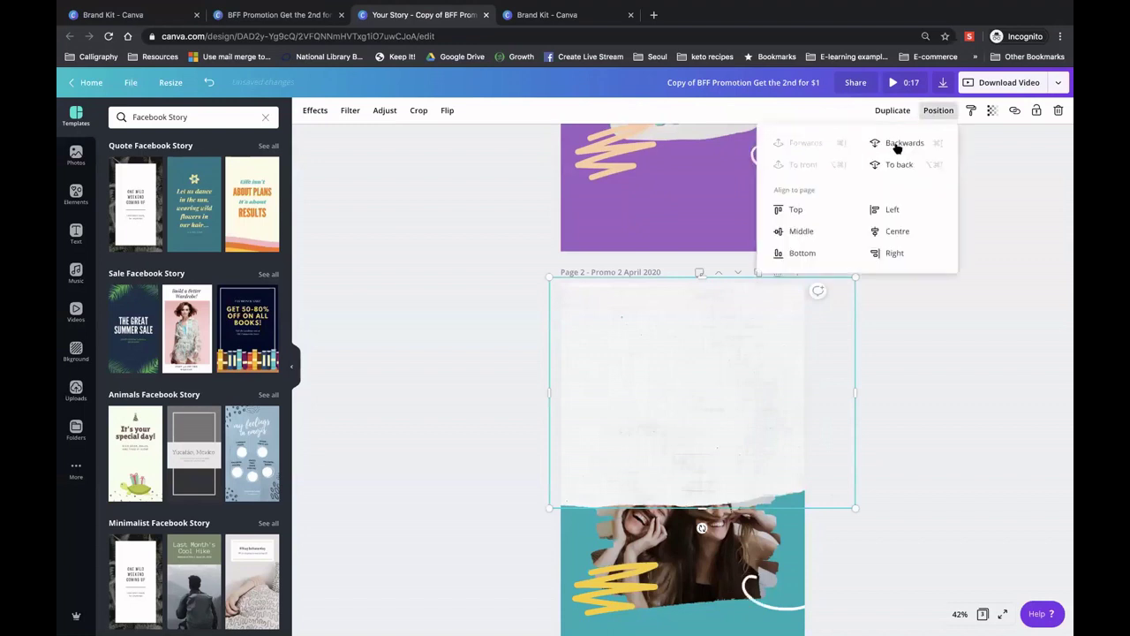
pyautogui.click(897, 145)
pyautogui.click(897, 144)
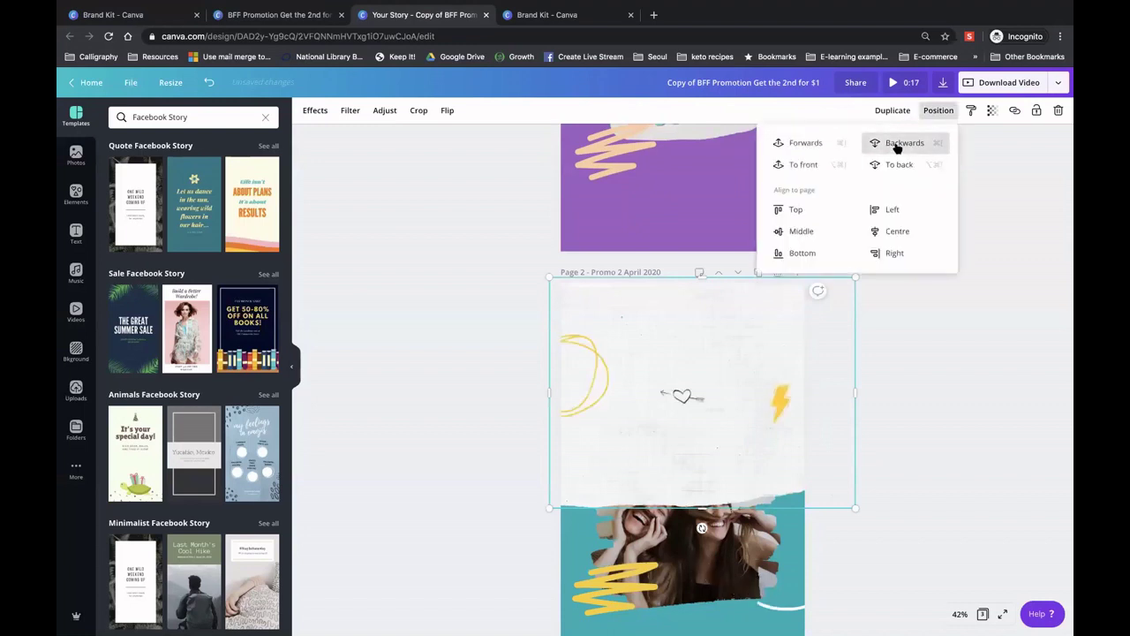
pyautogui.click(897, 145)
pyautogui.click(897, 145)
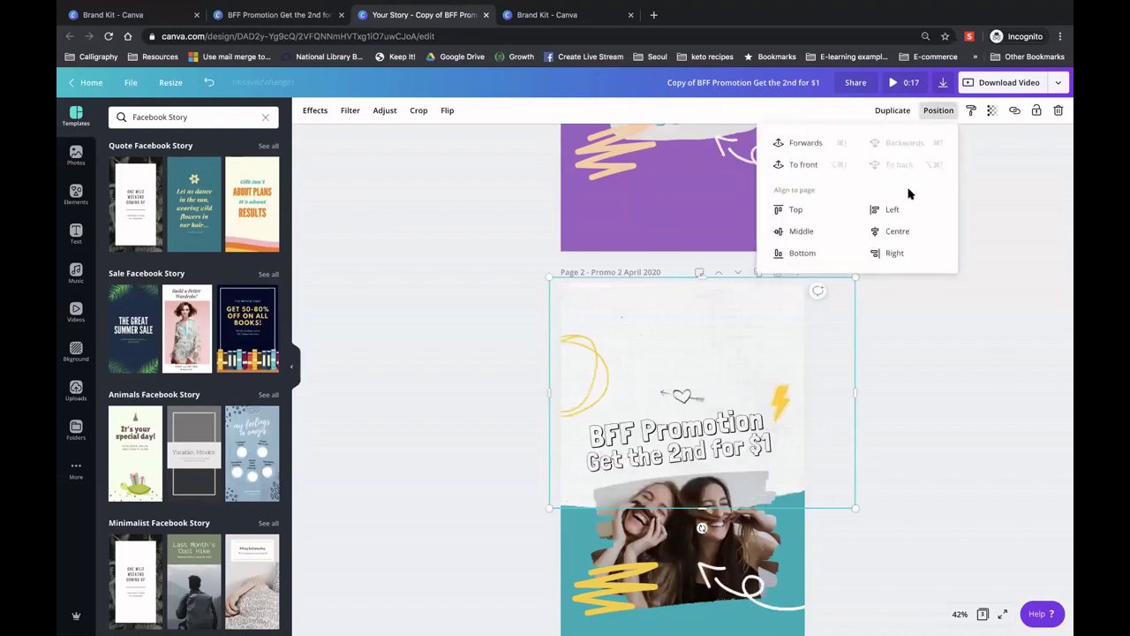
# Select page 1's peach scribble together with the white swirl
pyautogui.click(623, 148)
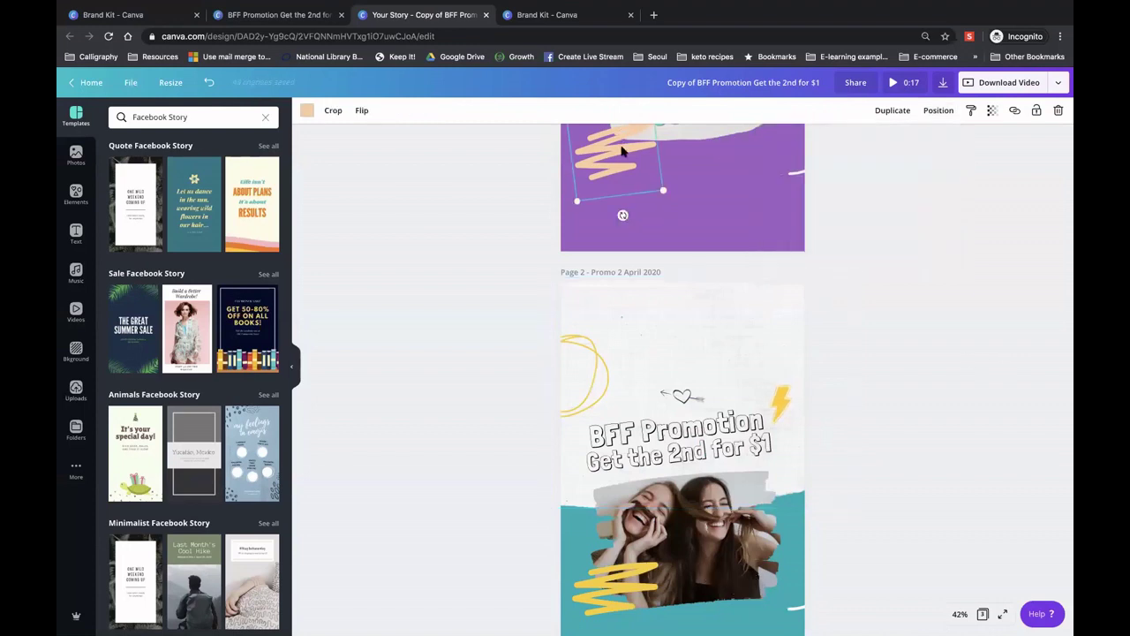
pyautogui.keyDown('shift'); pyautogui.click(792, 179); pyautogui.keyUp('shift')
pyautogui.press('Delete')
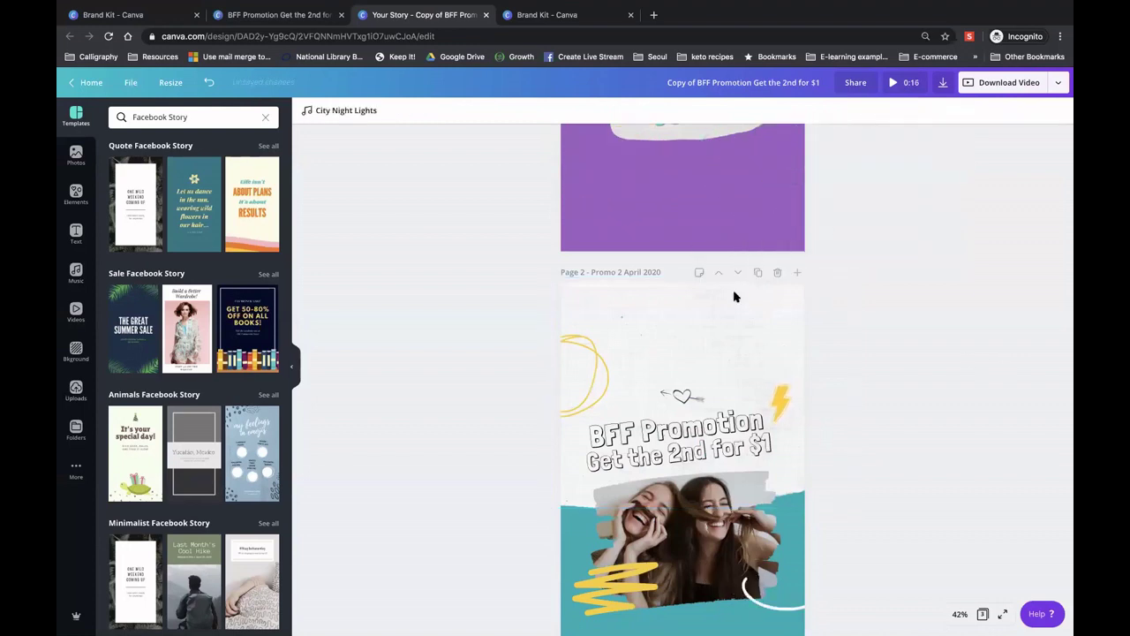
pyautogui.hotkey('ctrl', 'z')
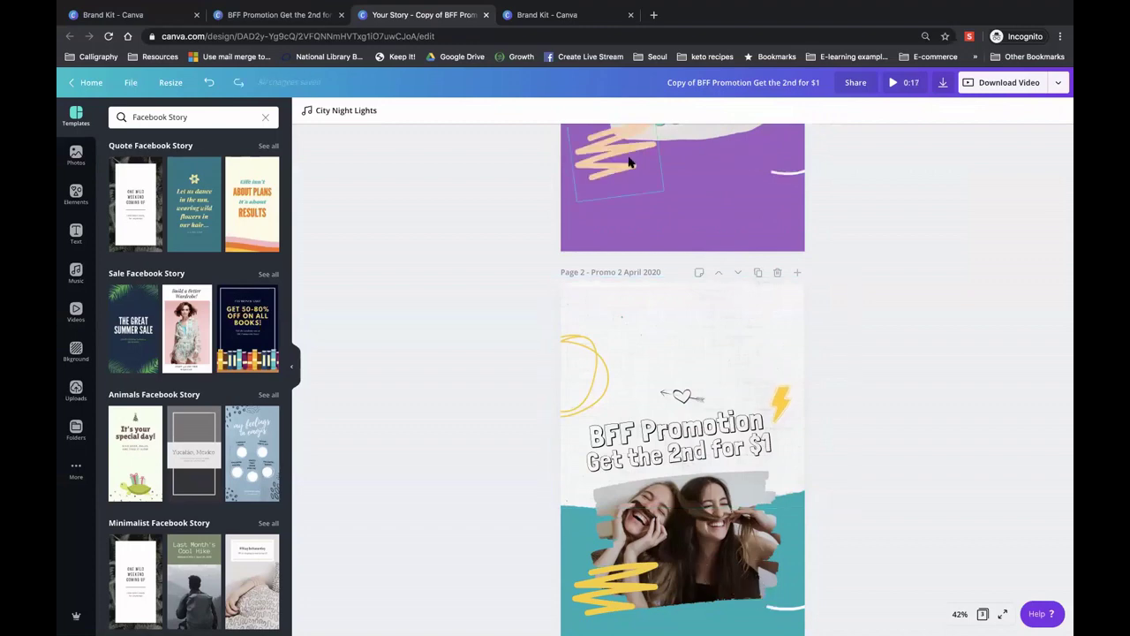
pyautogui.keyDown('shift'); pyautogui.click(760, 173); pyautogui.keyUp('shift')
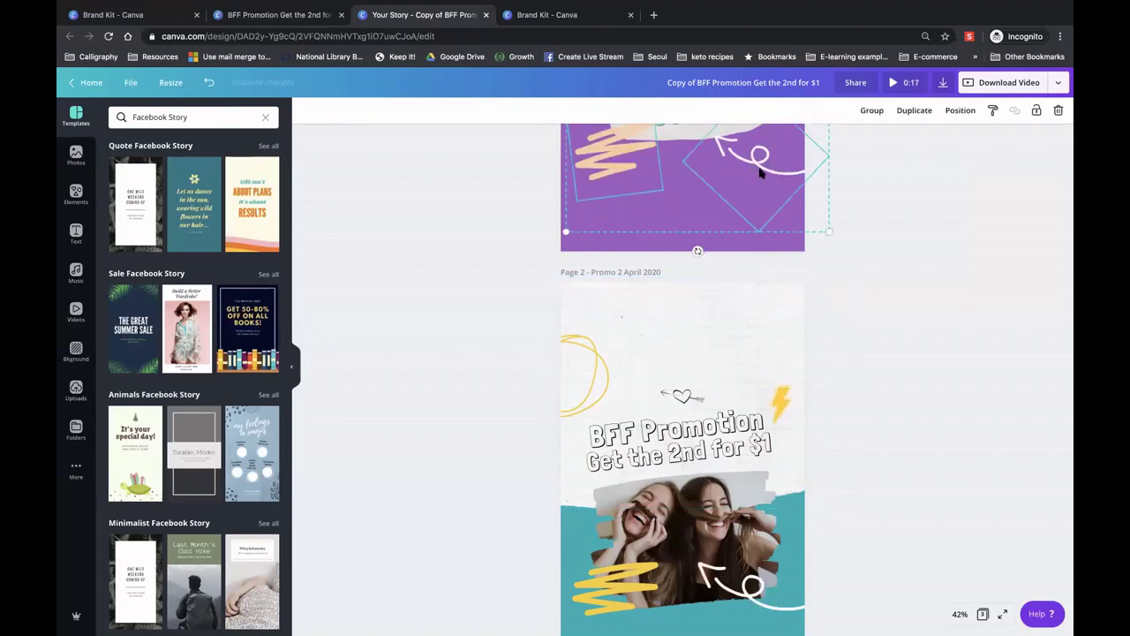
# Replace page 2's yellow scribble and white swirl with page 1's peach scribble and swirl
pyautogui.scroll(-2, 668, 320)
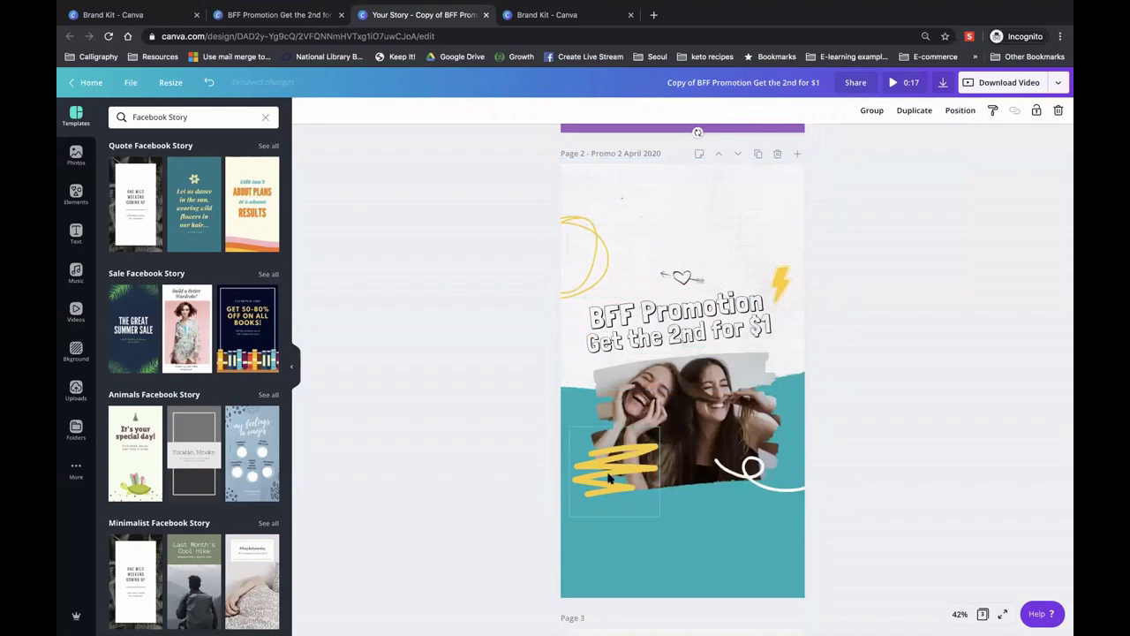
pyautogui.click(608, 478)
pyautogui.press('Delete')
pyautogui.click(790, 497)
pyautogui.press('Delete')
pyautogui.click(631, 538)
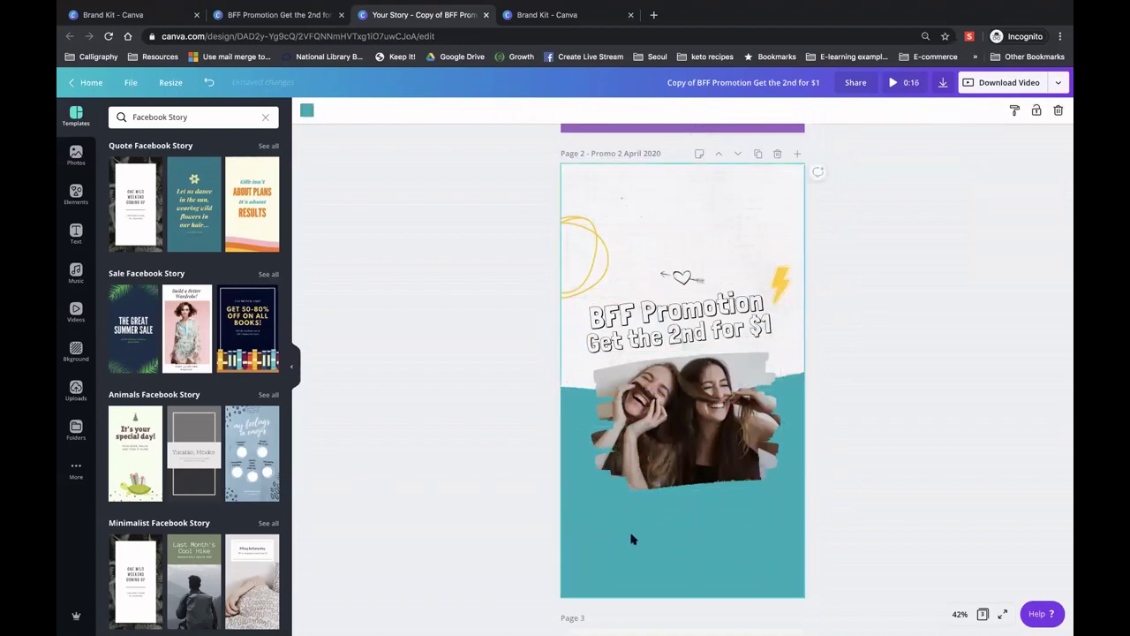
pyautogui.hotkey('ctrl', 'z')
pyautogui.hotkey('ctrl', 'z')
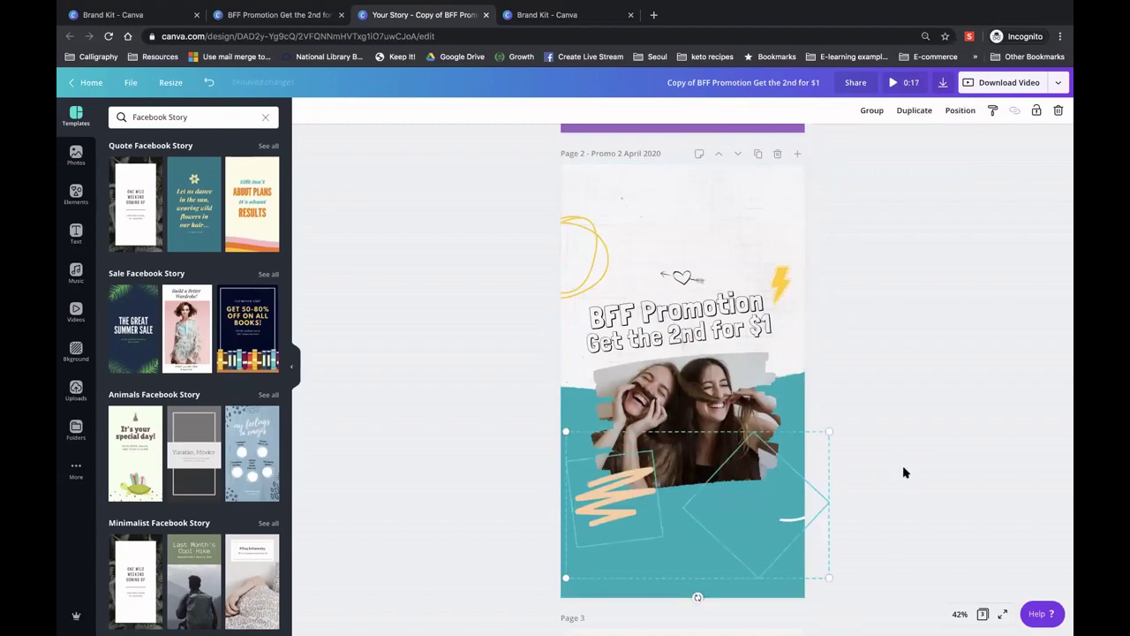
# Delete the yellow curve from page 2
pyautogui.click(874, 427)
pyautogui.scroll(5, 874, 428)
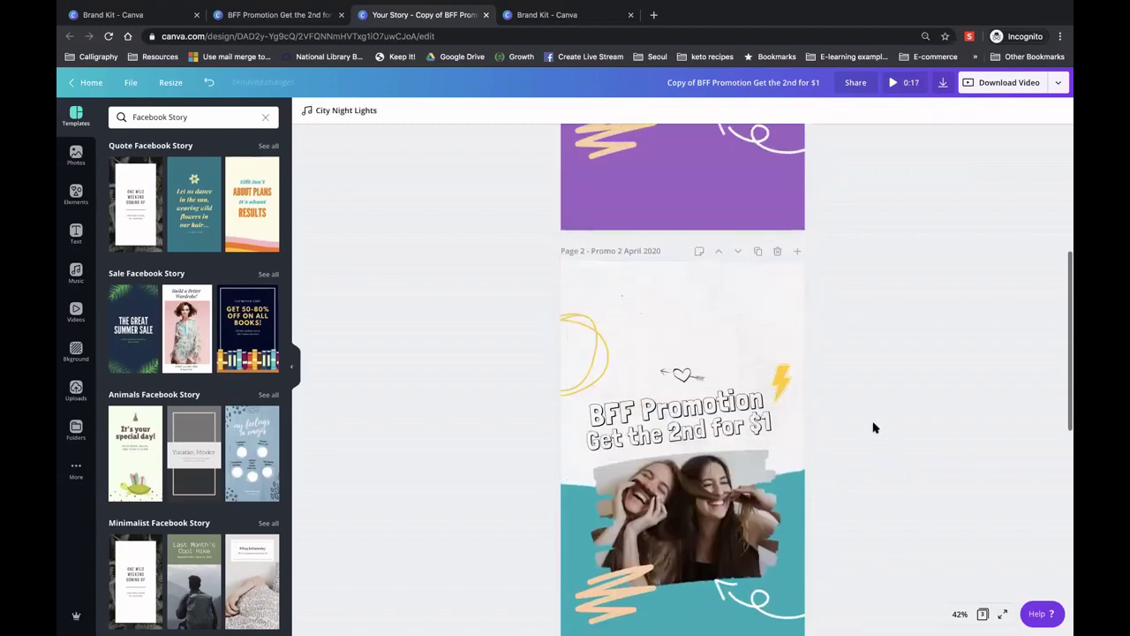
pyautogui.scroll(-5, 857, 351)
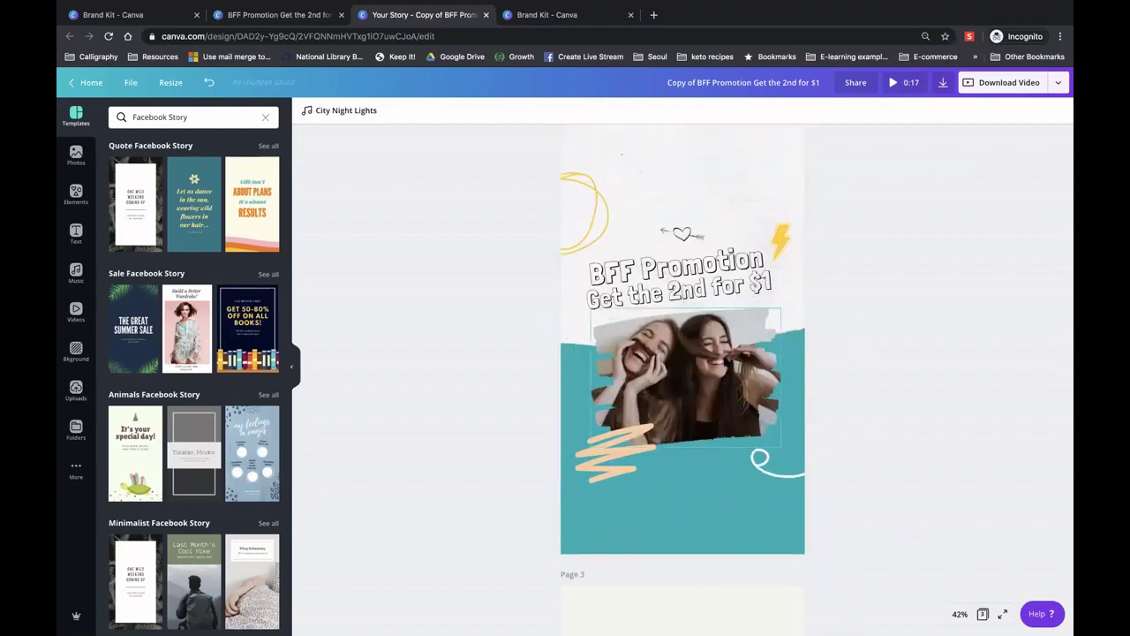
pyautogui.scroll(3, 592, 486)
pyautogui.click(592, 488)
pyautogui.press('Delete')
pyautogui.scroll(3, 592, 487)
pyautogui.click(594, 199)
# Copy page 1's purple curve, heart and lightning bolt onto page 2
pyautogui.keyDown('shift'); pyautogui.click(686, 195); pyautogui.keyUp('shift')
pyautogui.keyDown('shift'); pyautogui.click(758, 196); pyautogui.keyUp('shift')
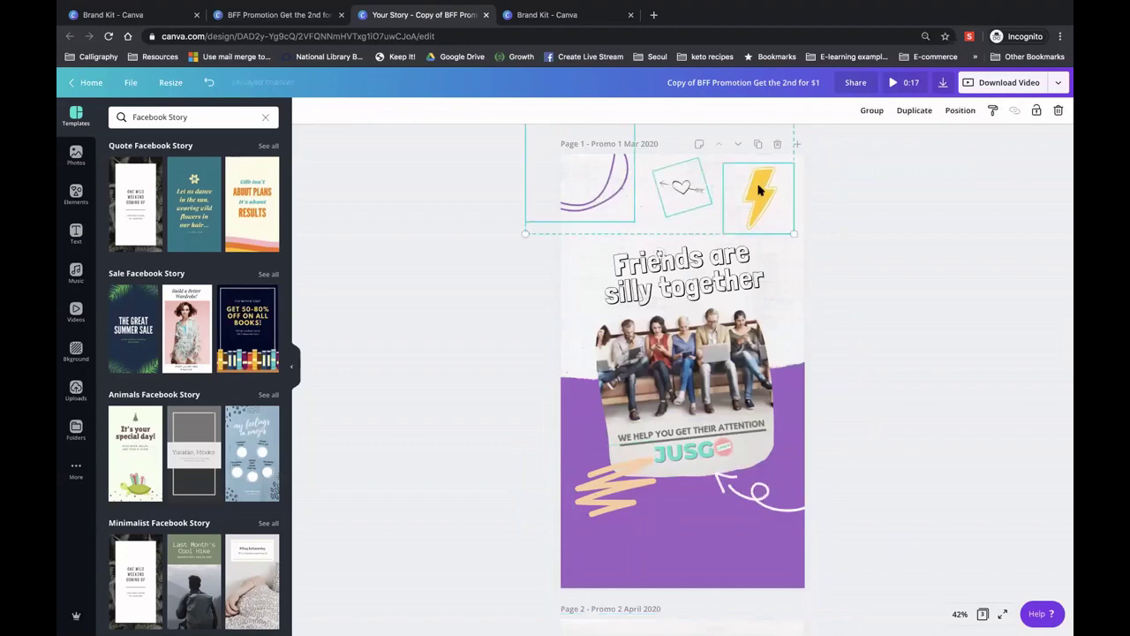
pyautogui.scroll(-5, 440, 415)
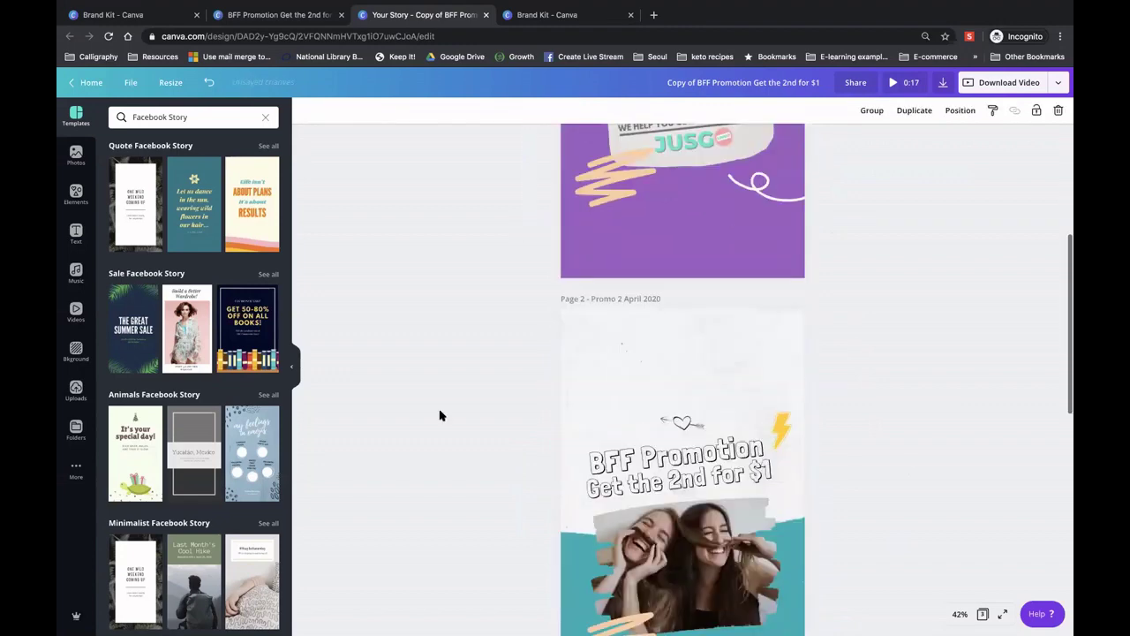
pyautogui.click(583, 303)
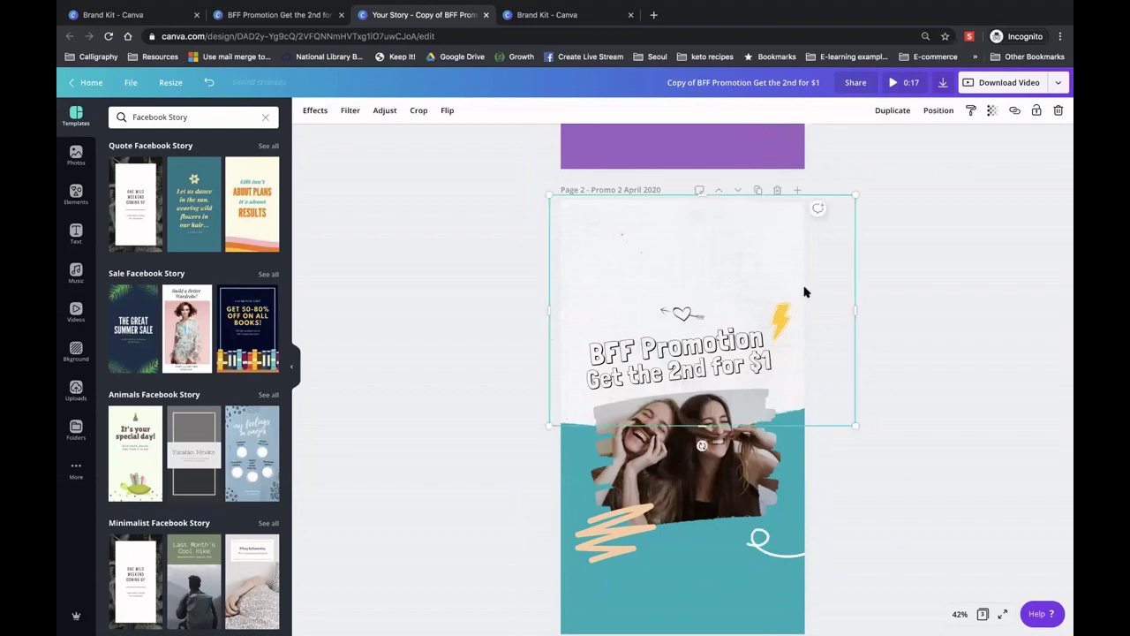
pyautogui.hotkey('ctrl', 'v')
pyautogui.click(783, 315)
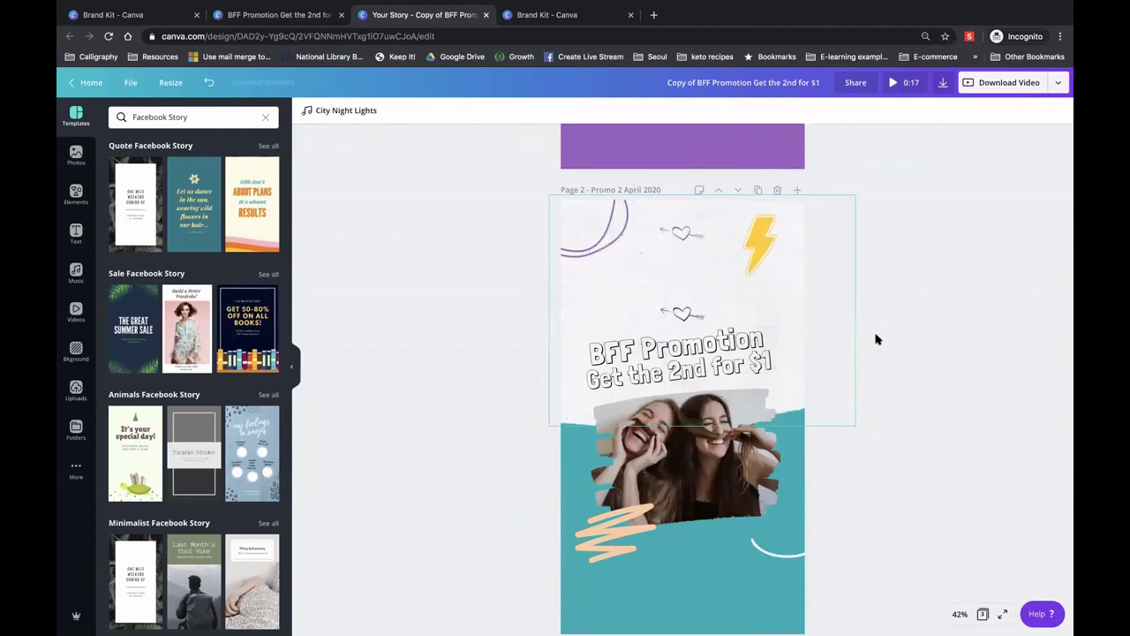
# Delete the duplicate heart from page 2
pyautogui.click(682, 314)
pyautogui.press('Delete')
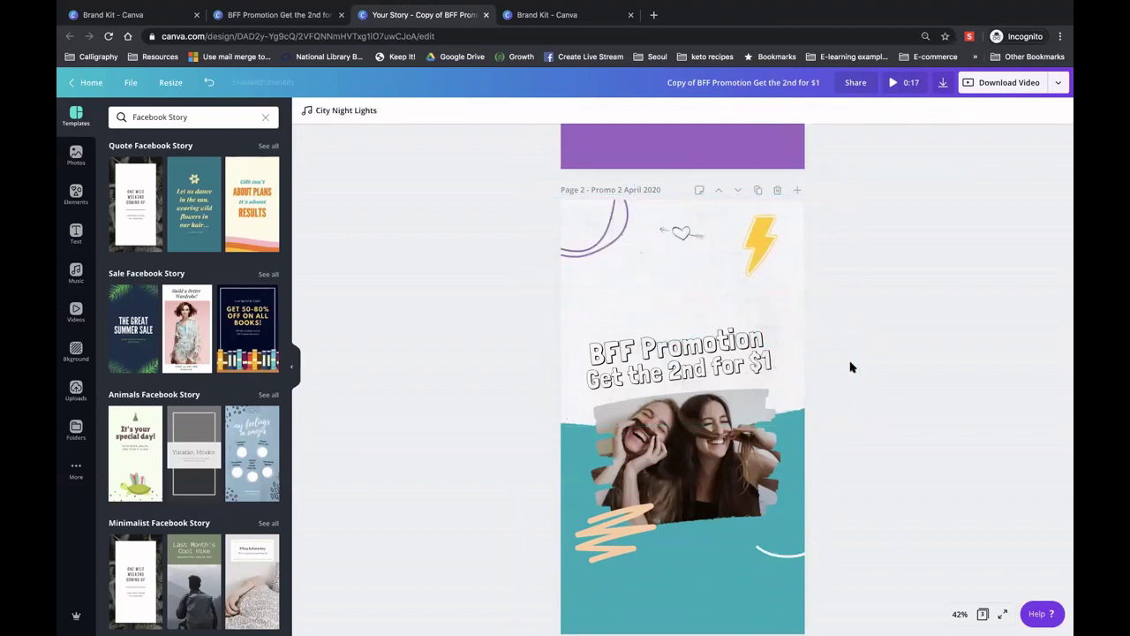
pyautogui.click(654, 375)
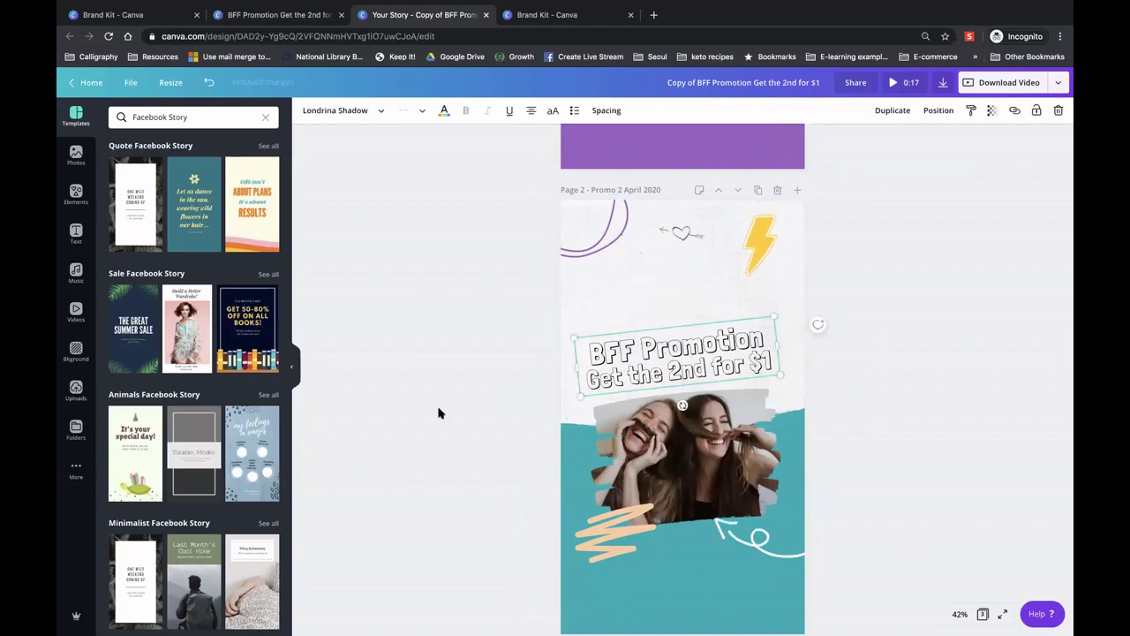
pyautogui.scroll(-5, 439, 413)
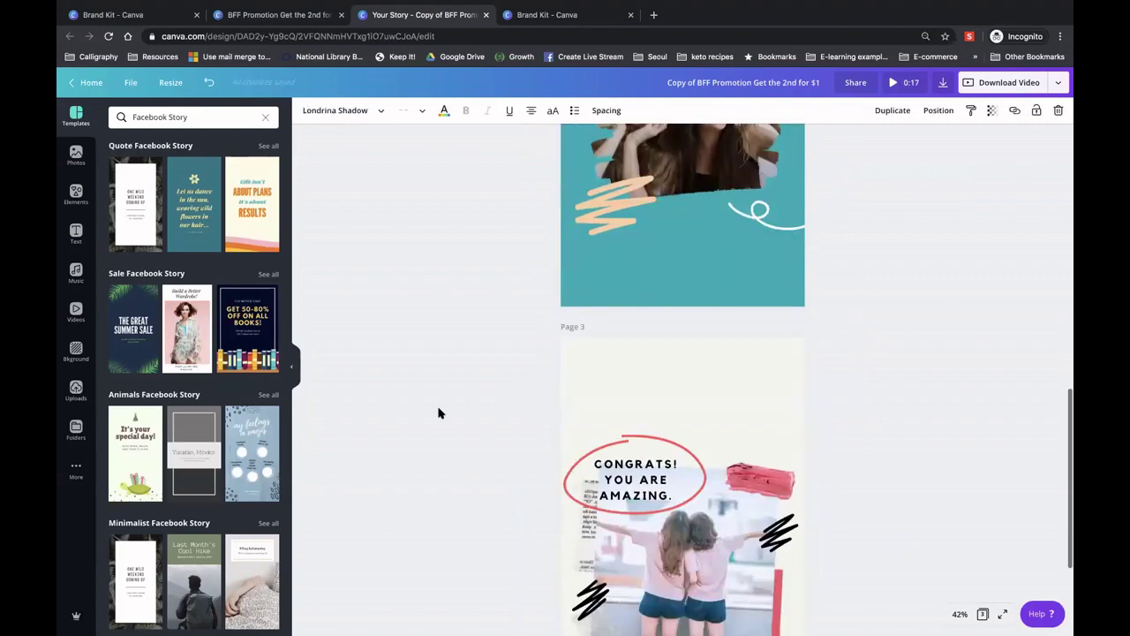
pyautogui.scroll(-1, 439, 413)
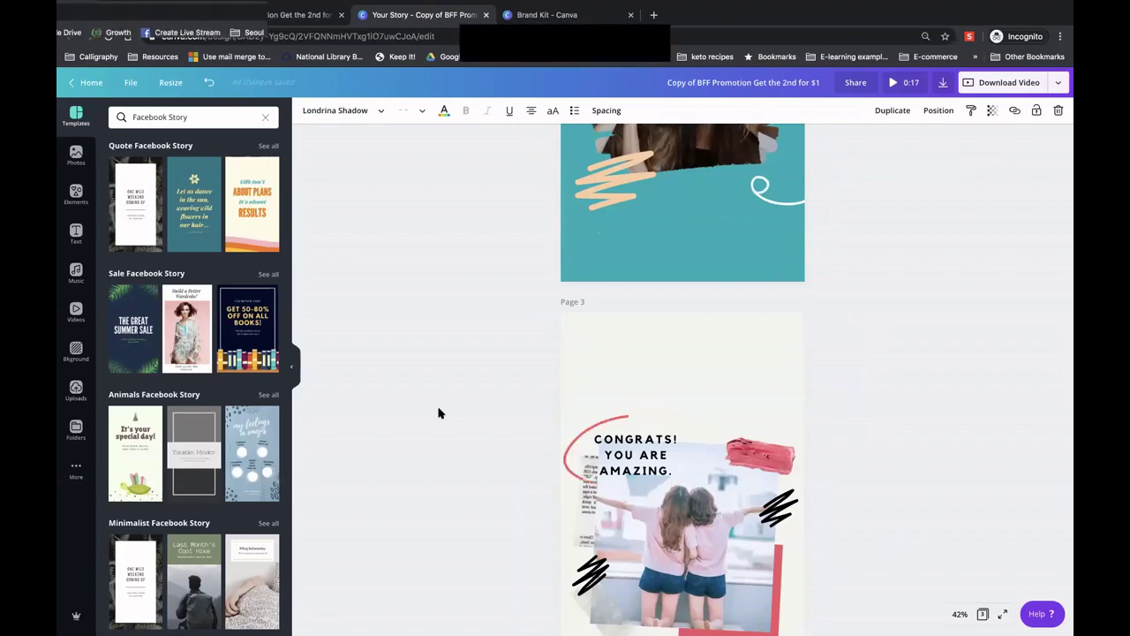
pyautogui.scroll(-4, 439, 412)
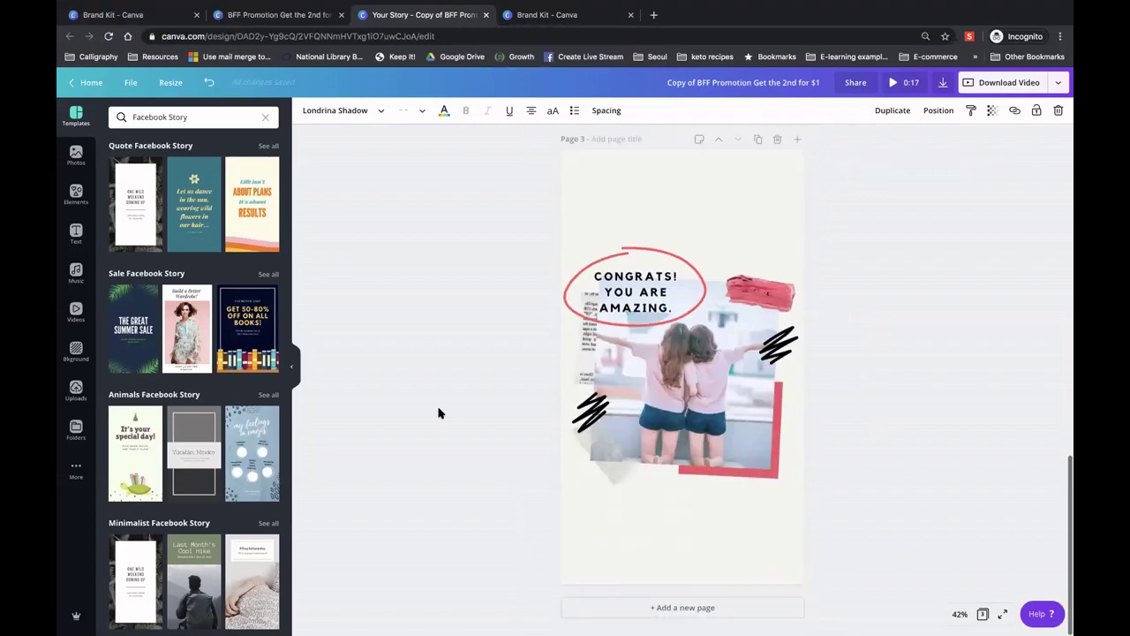
pyautogui.scroll(5, 439, 412)
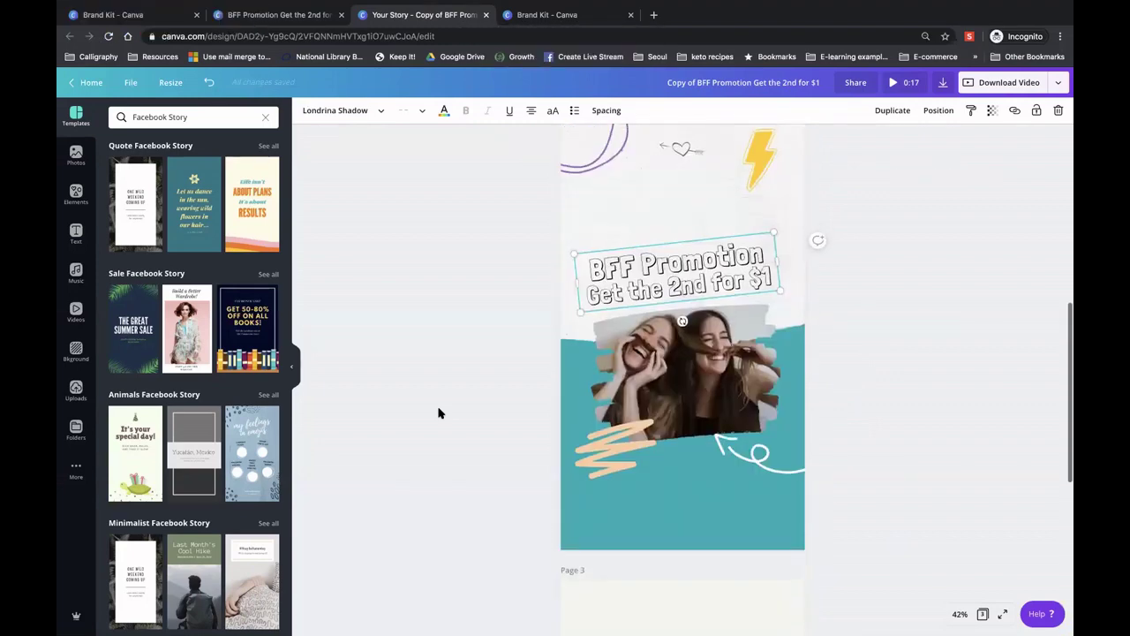
pyautogui.scroll(6, 439, 413)
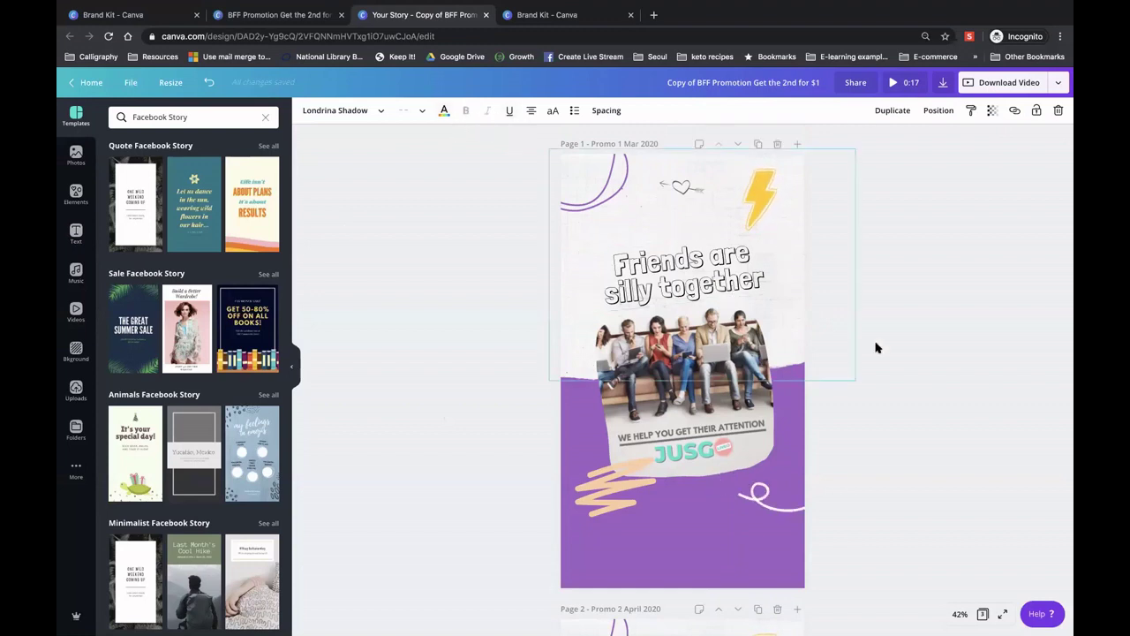
pyautogui.scroll(-5, 877, 347)
pyautogui.scroll(-1, 705, 347)
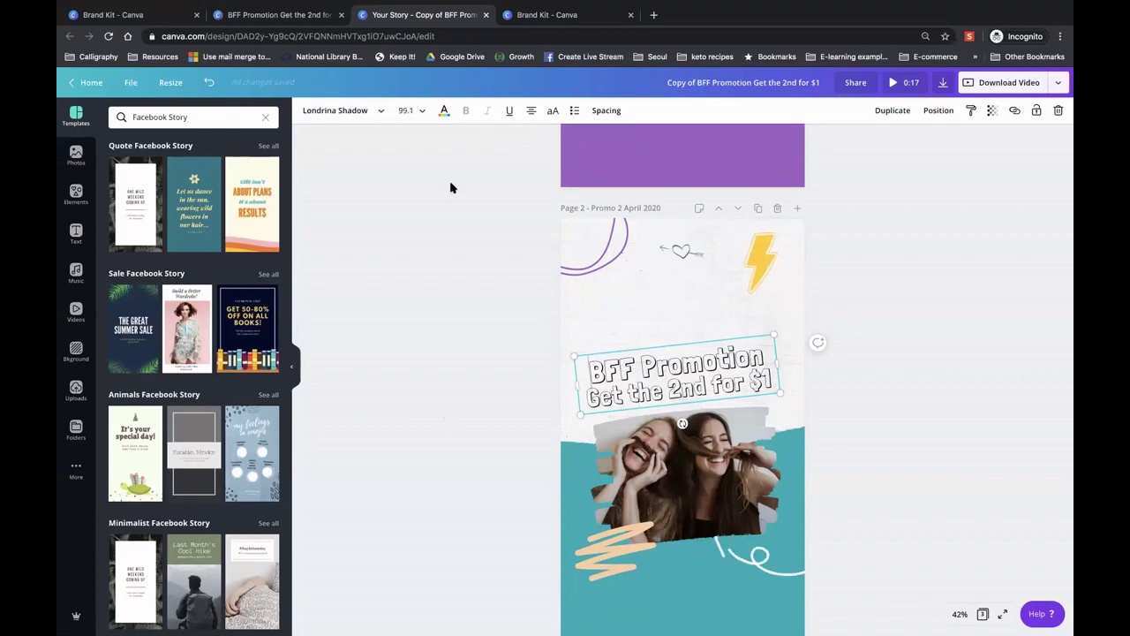
# Try Abhaya Libre ExtraBold, then set the entire BFF Promotion headline to Amiko Bold
pyautogui.click(378, 113)
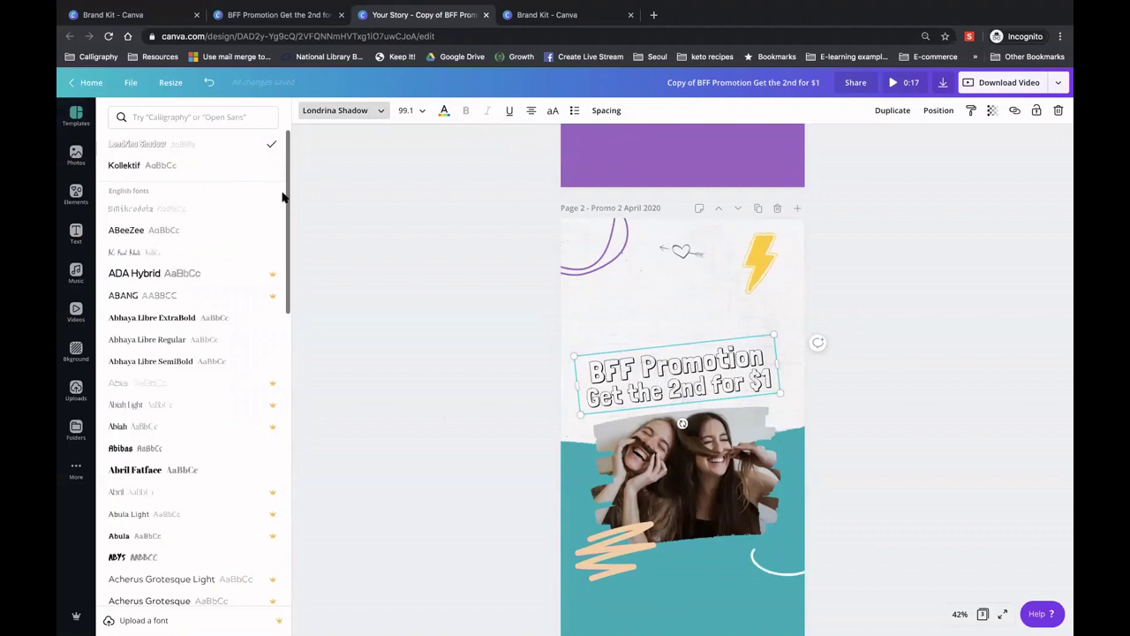
pyautogui.click(160, 322)
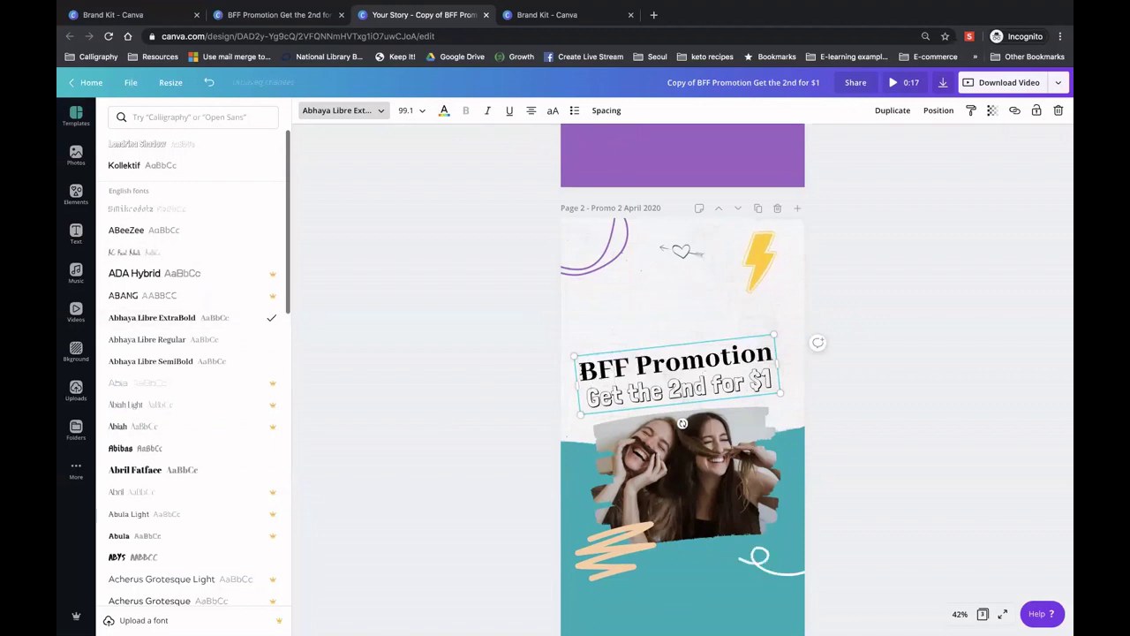
pyautogui.press('Return')
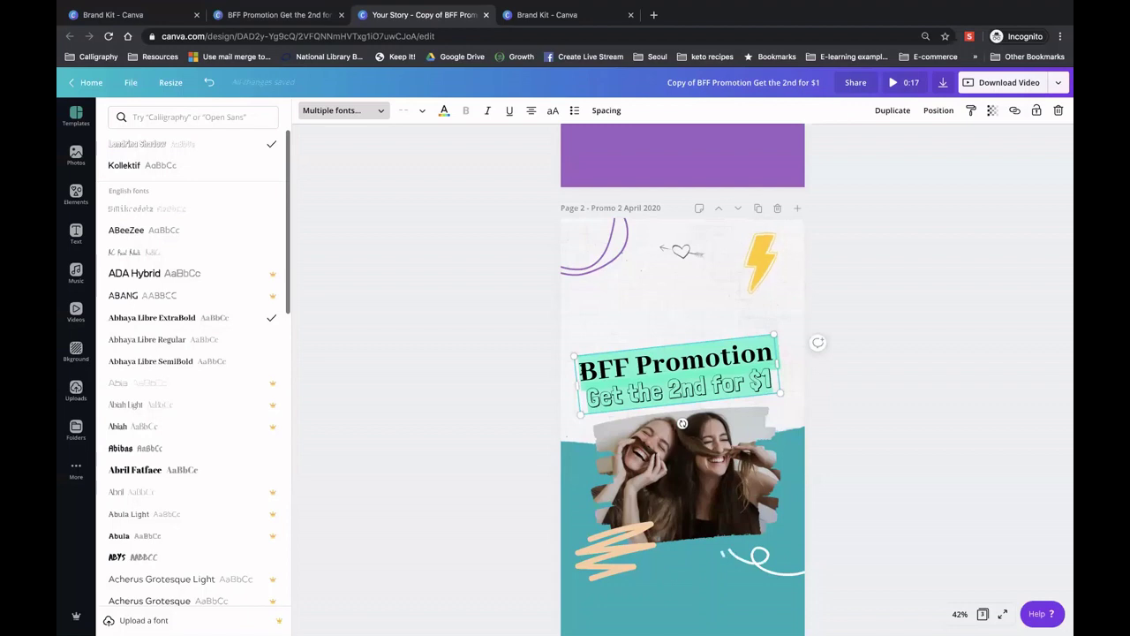
pyautogui.scroll(-1, 218, 290)
pyautogui.scroll(-6, 218, 290)
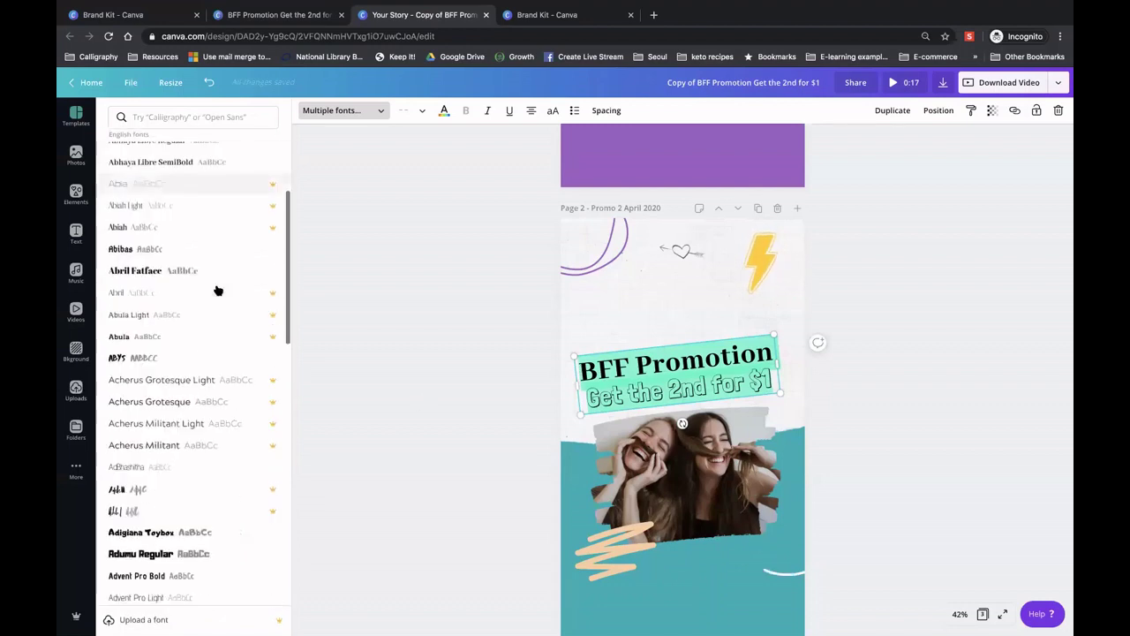
pyautogui.scroll(-4, 218, 291)
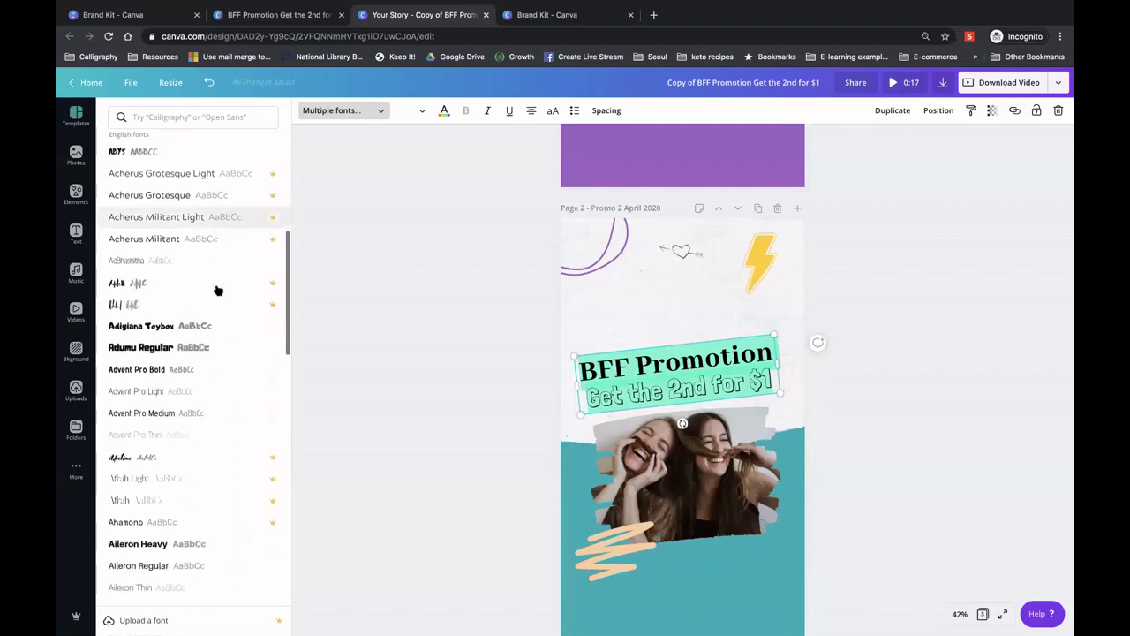
pyautogui.scroll(-6, 218, 290)
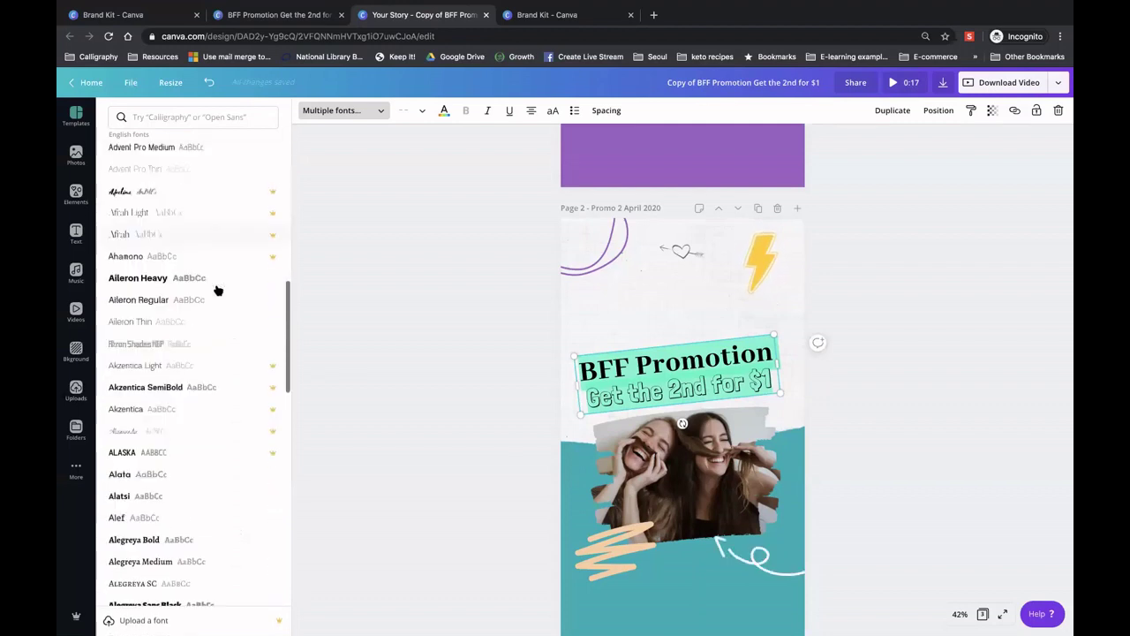
pyautogui.scroll(-3, 218, 291)
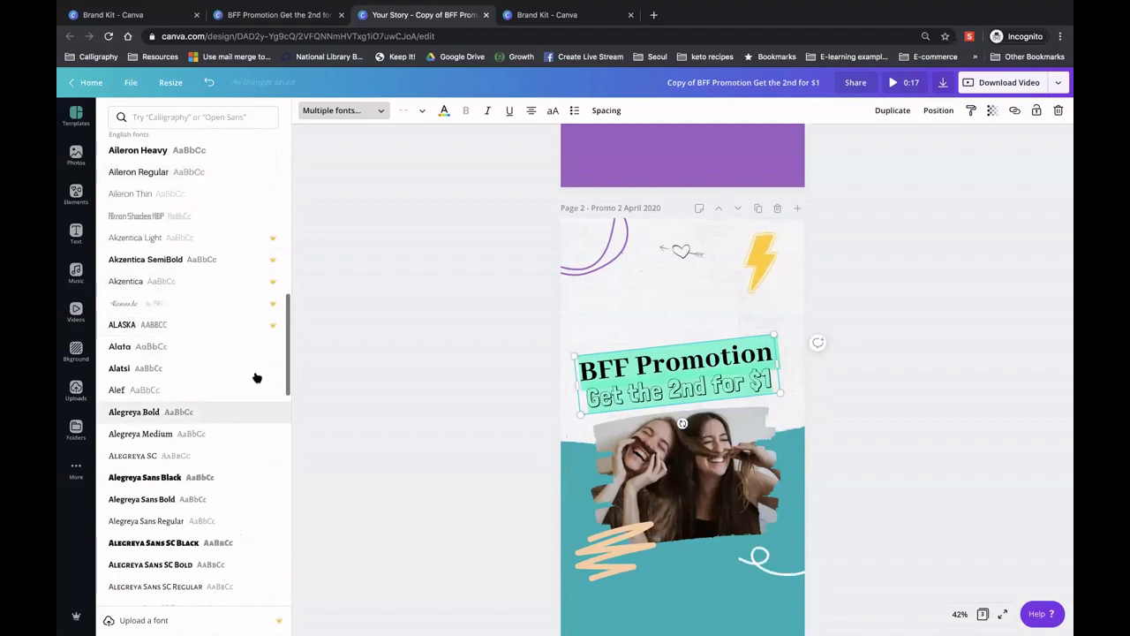
pyautogui.scroll(-6, 259, 378)
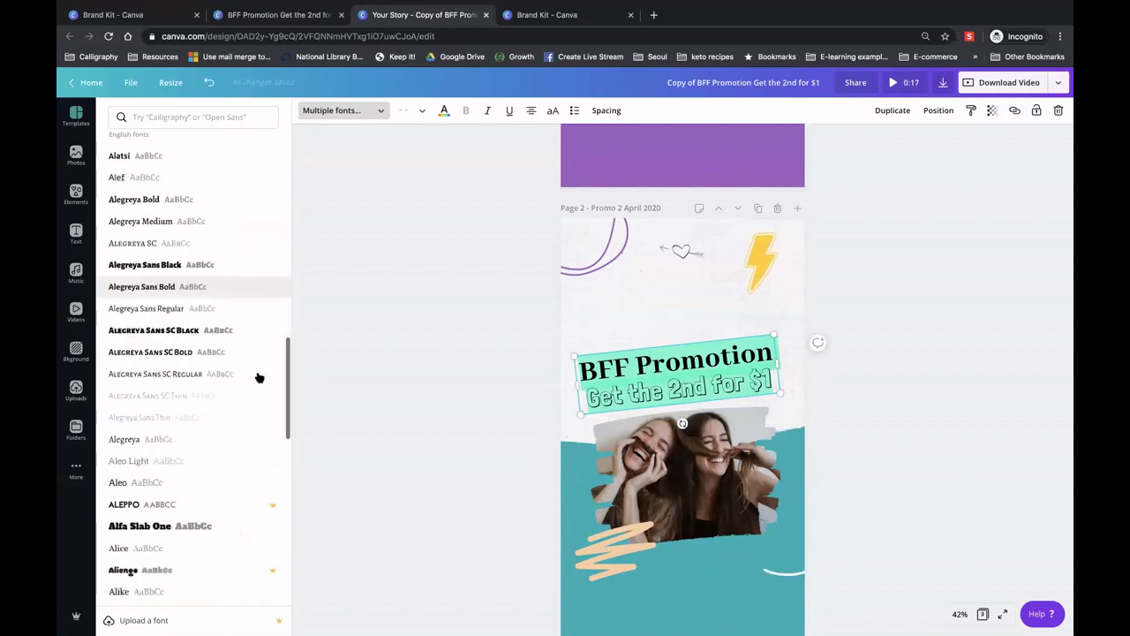
pyautogui.scroll(-2, 221, 371)
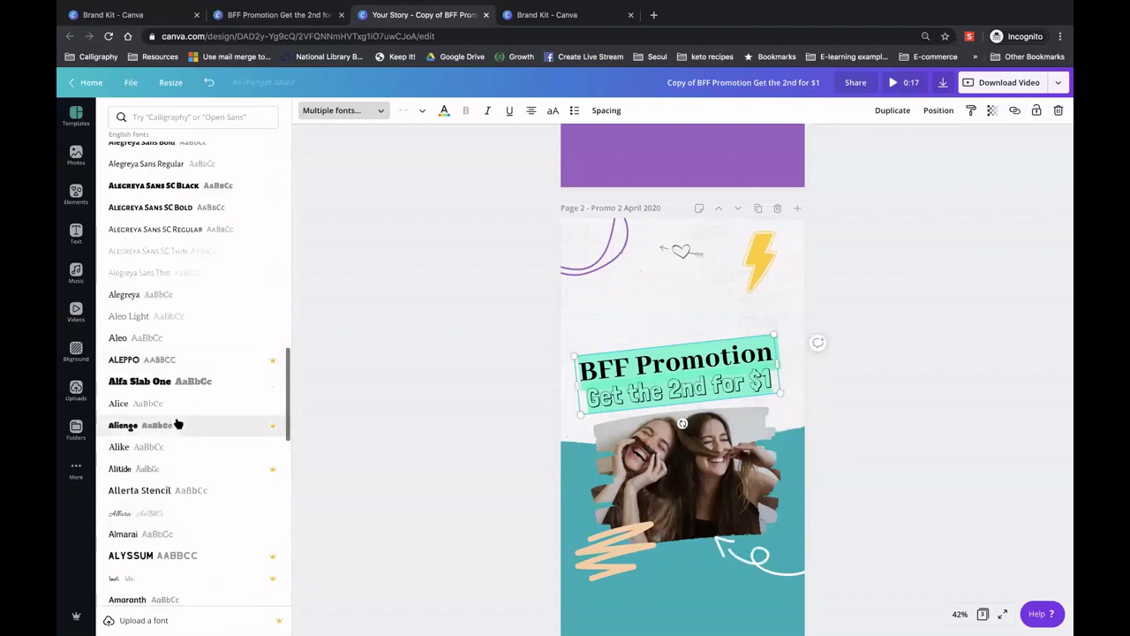
pyautogui.scroll(-5, 178, 422)
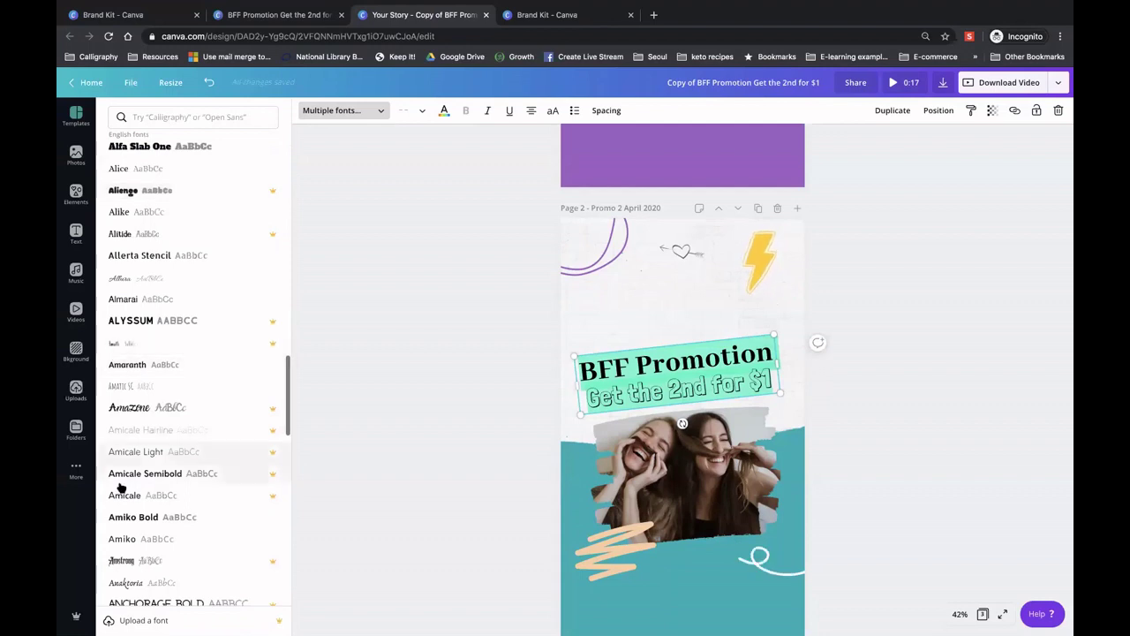
pyautogui.click(122, 518)
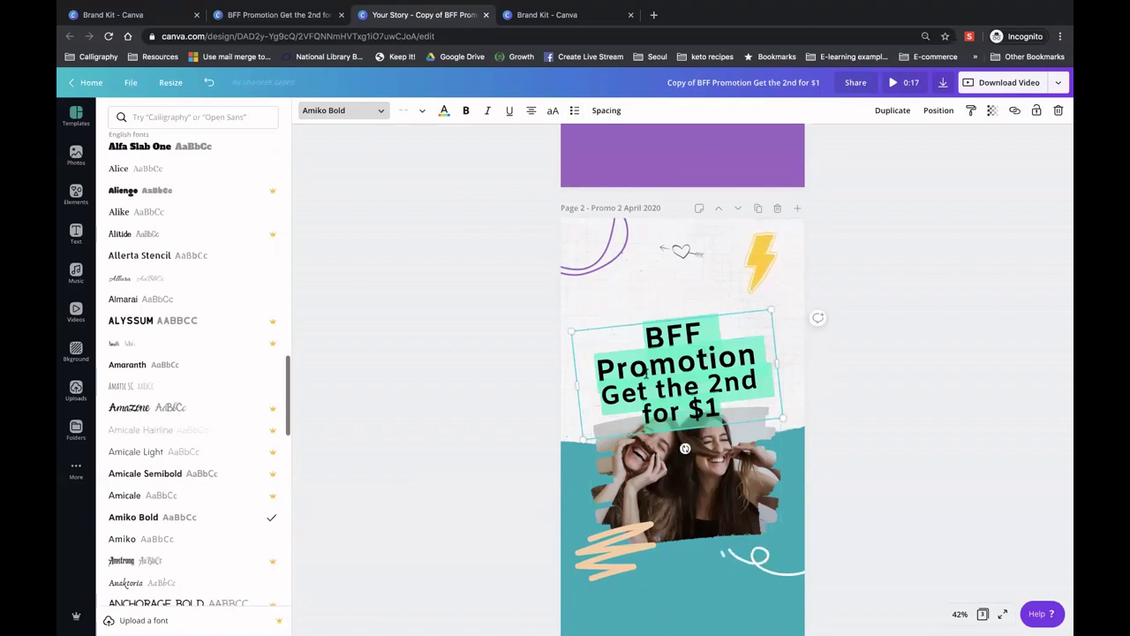
# Set the headline's line height to 1 and letter spacing to 0
pyautogui.click(606, 112)
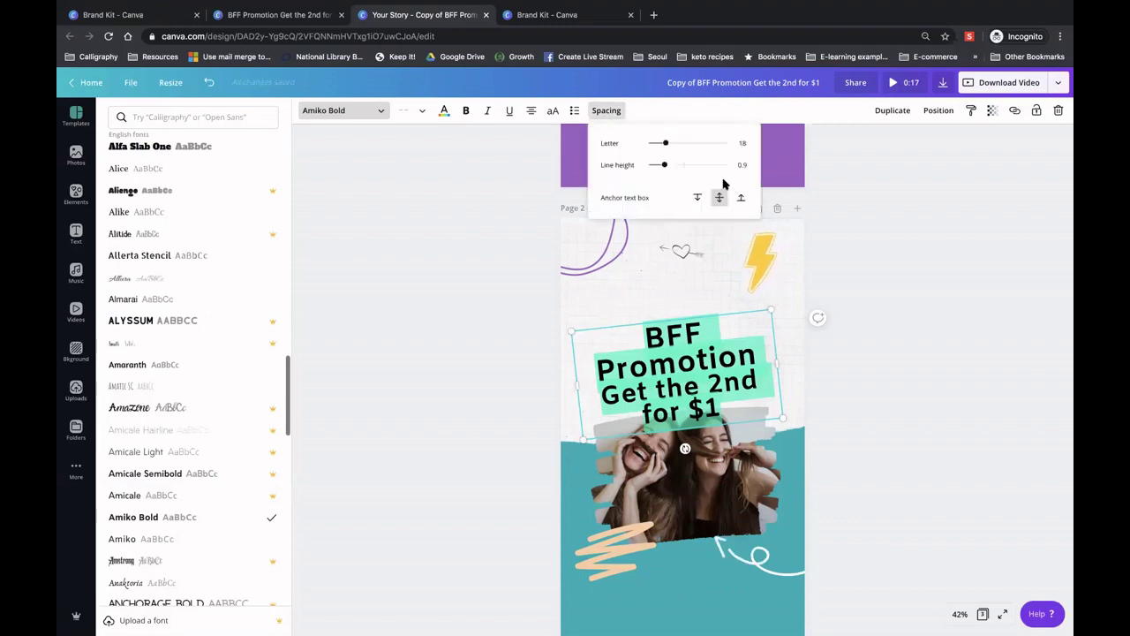
pyautogui.click(741, 165)
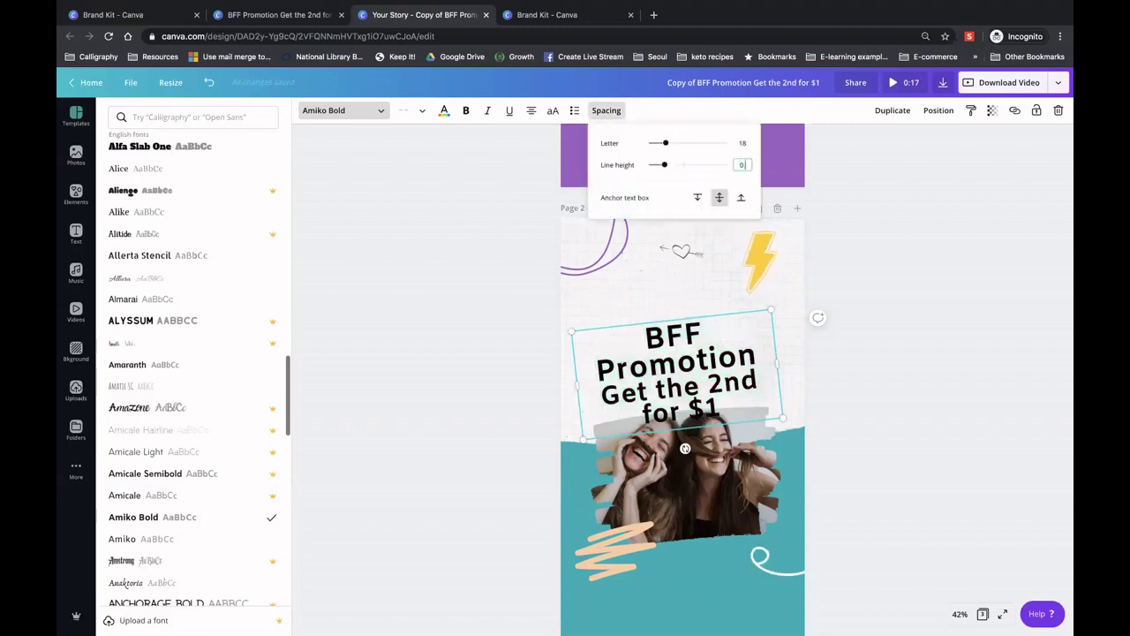
pyautogui.press('Return')
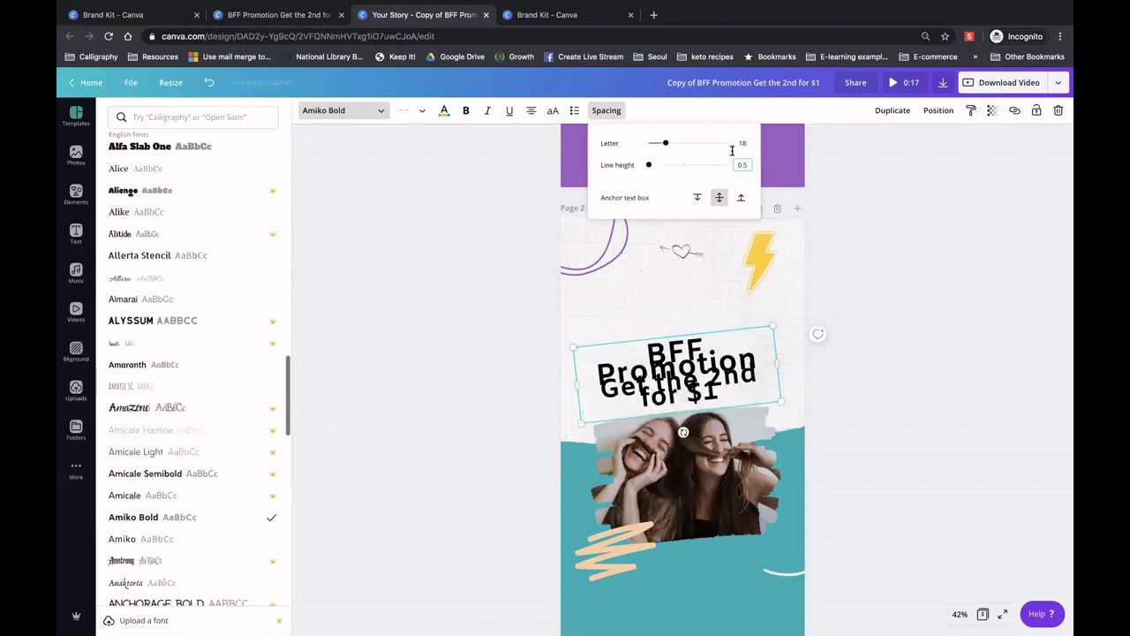
pyautogui.write('1')
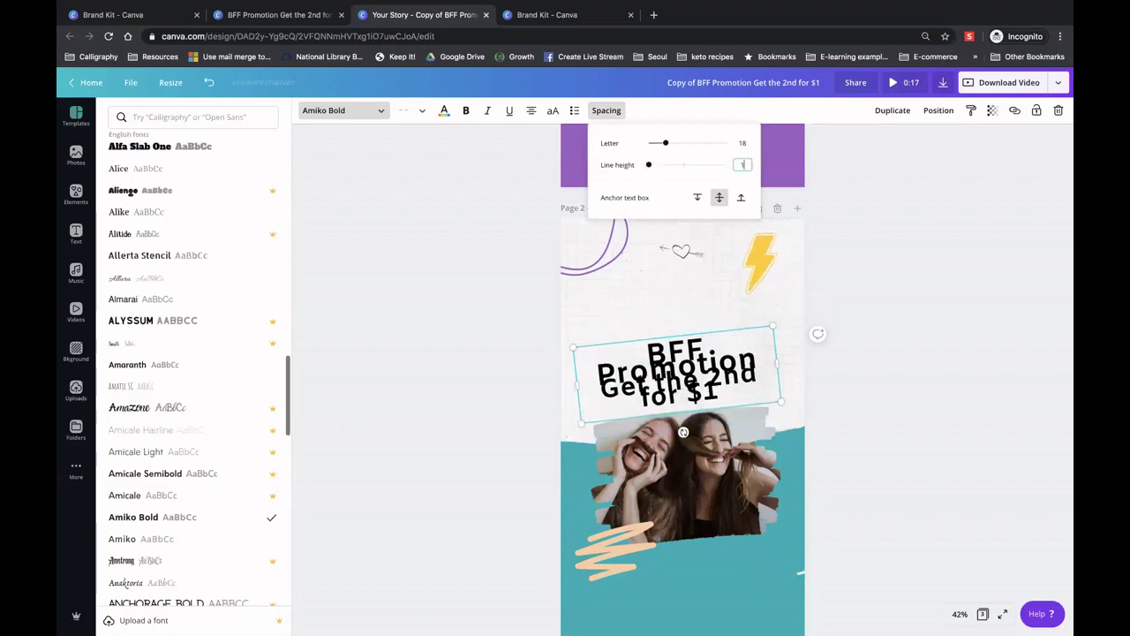
pyautogui.press('Return')
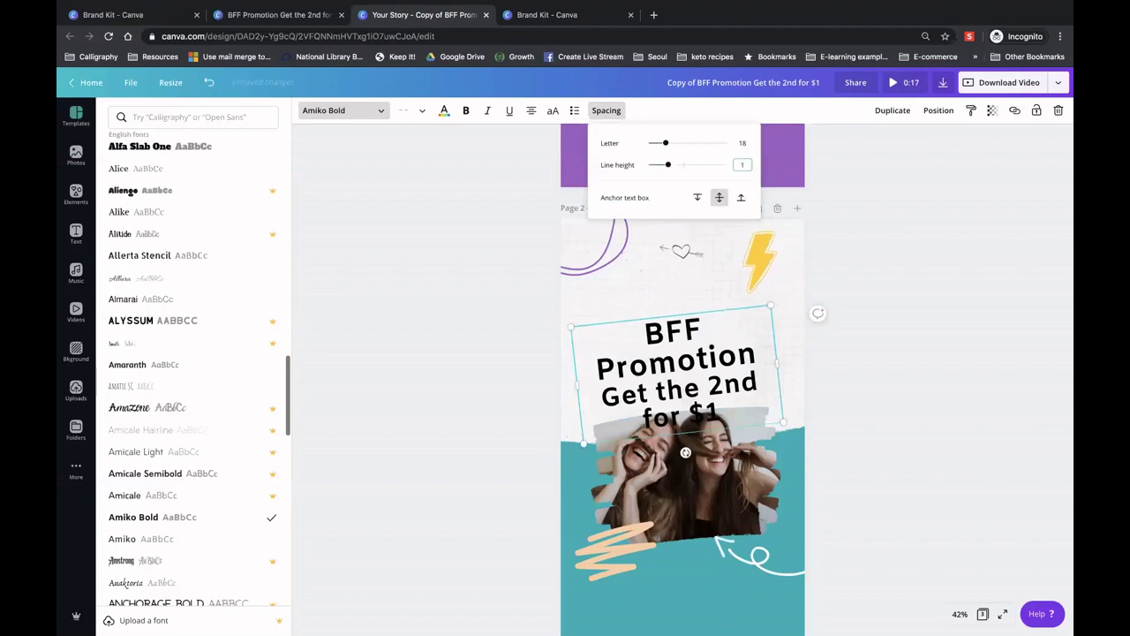
pyautogui.click(746, 141)
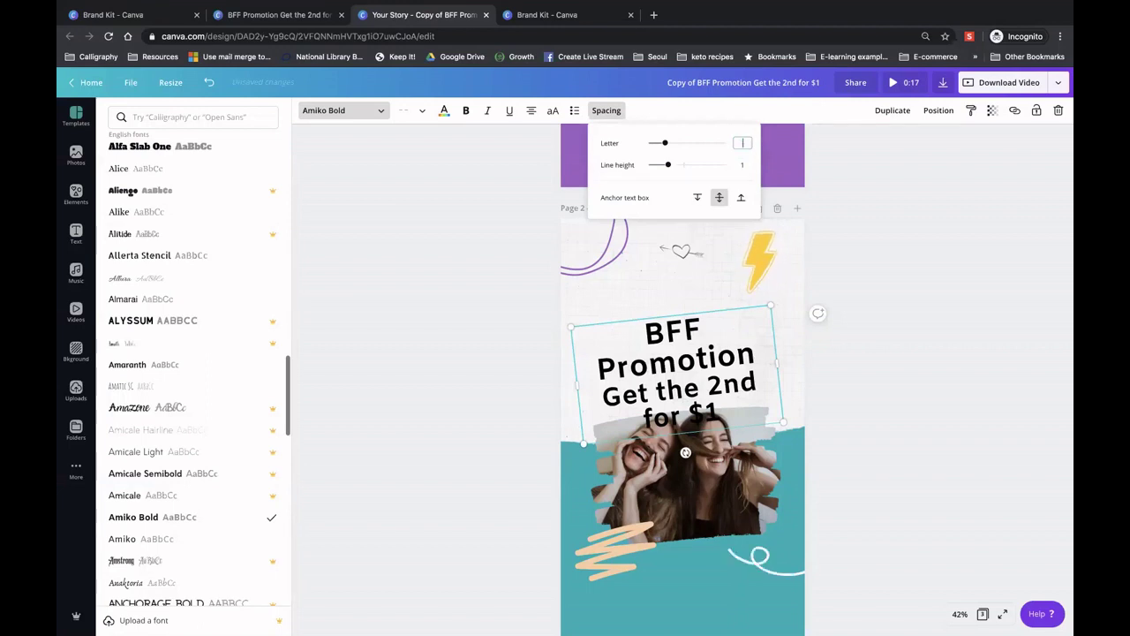
pyautogui.write('0')
pyautogui.press('Return')
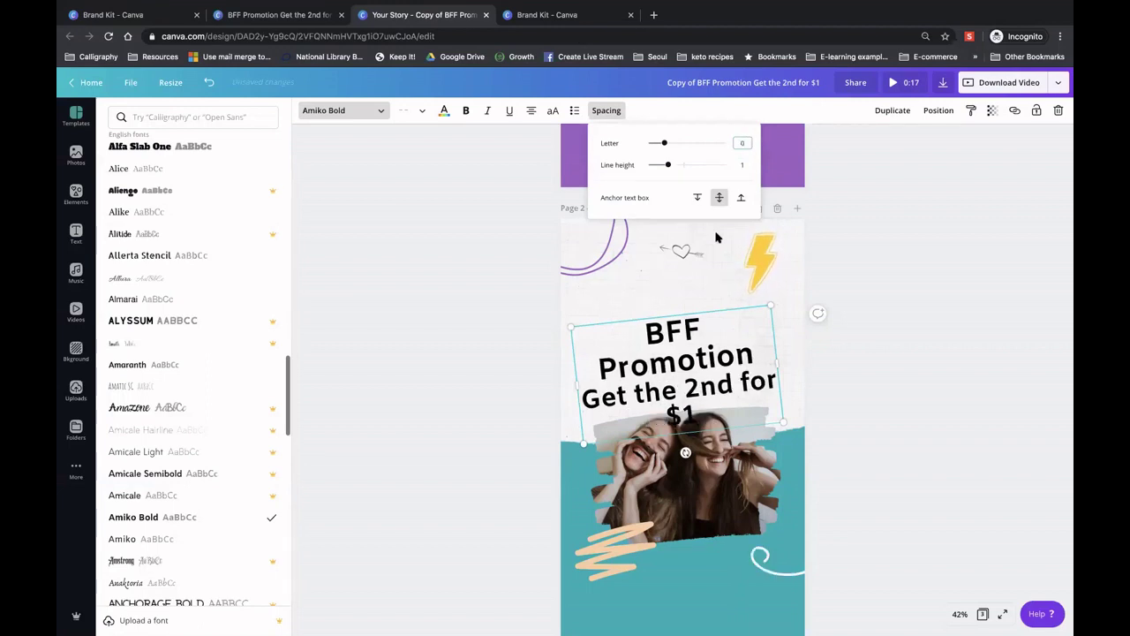
pyautogui.click(606, 109)
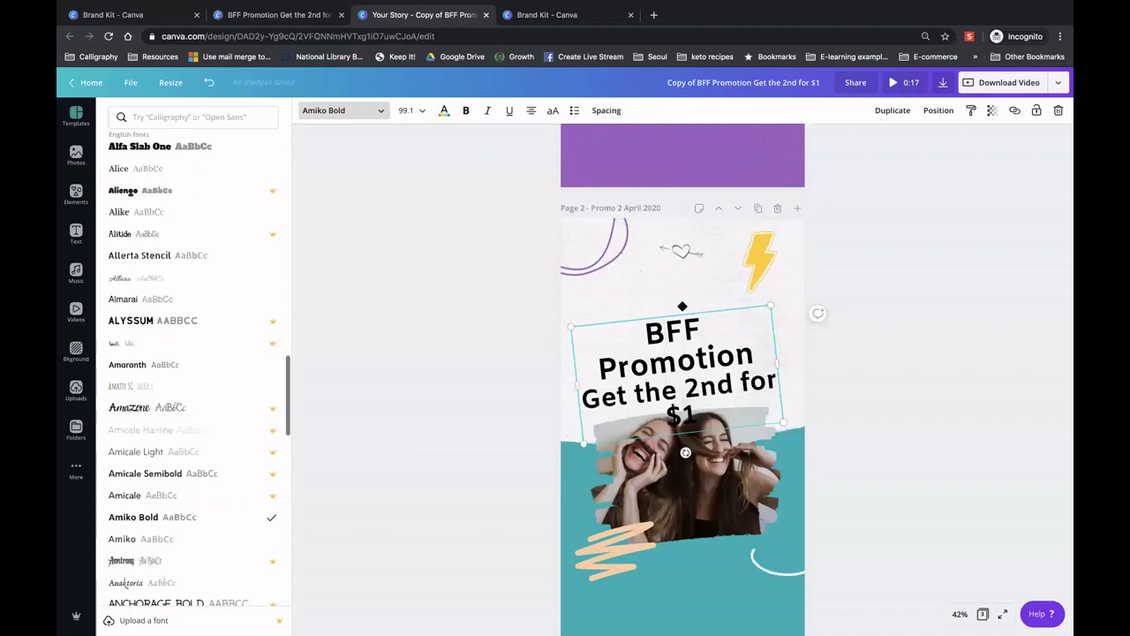
# Tighten the headline's letter spacing to -63
pyautogui.click(606, 110)
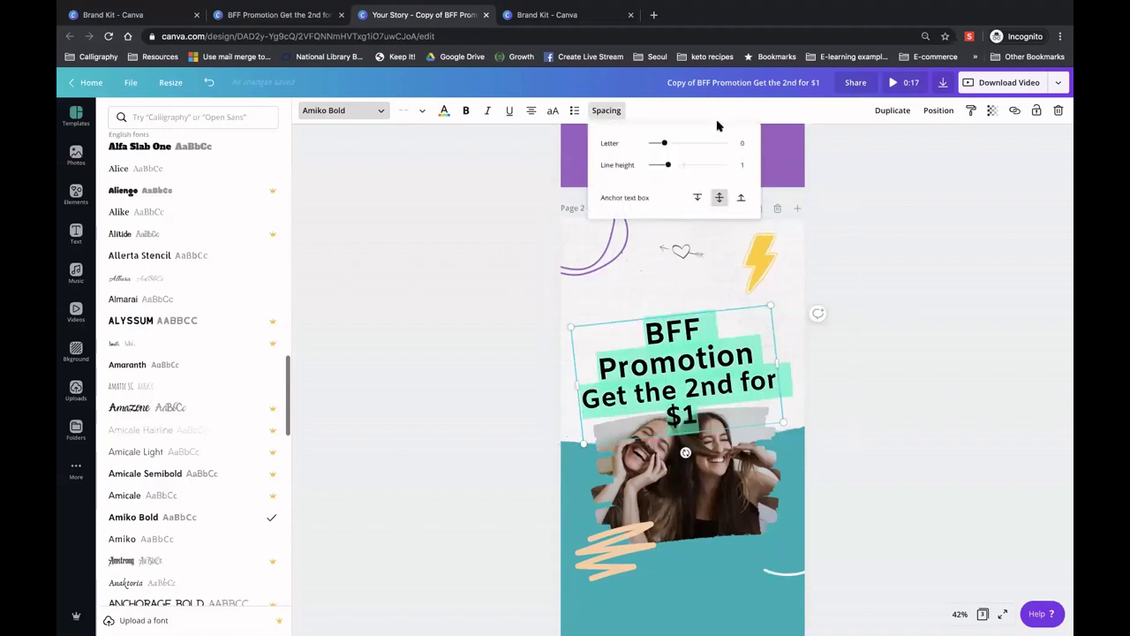
pyautogui.click(740, 143)
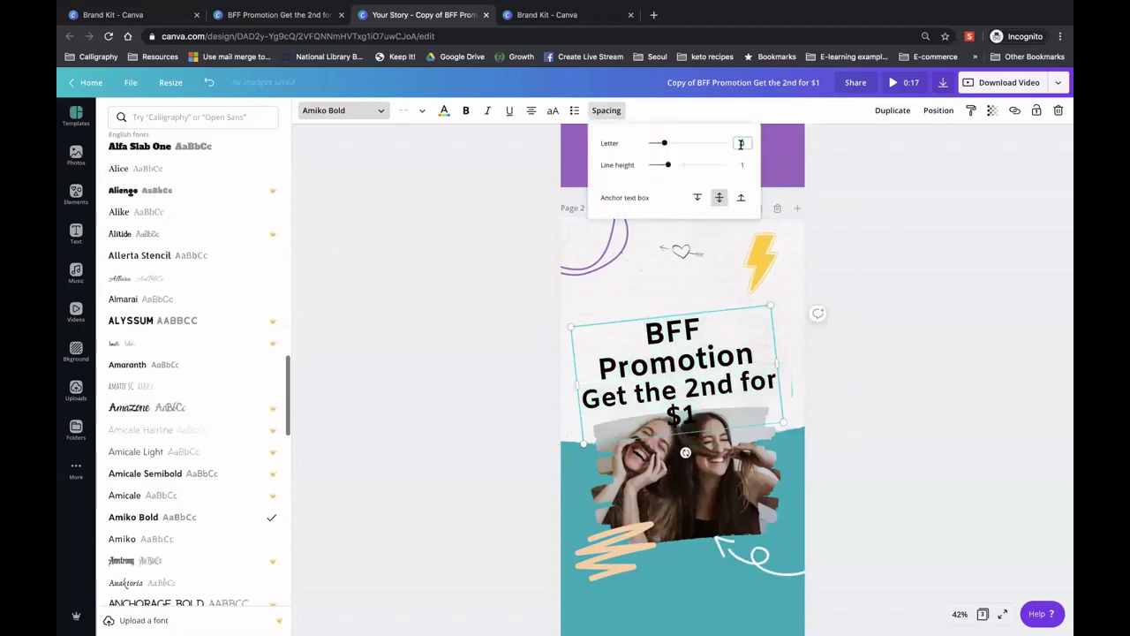
pyautogui.click(717, 406)
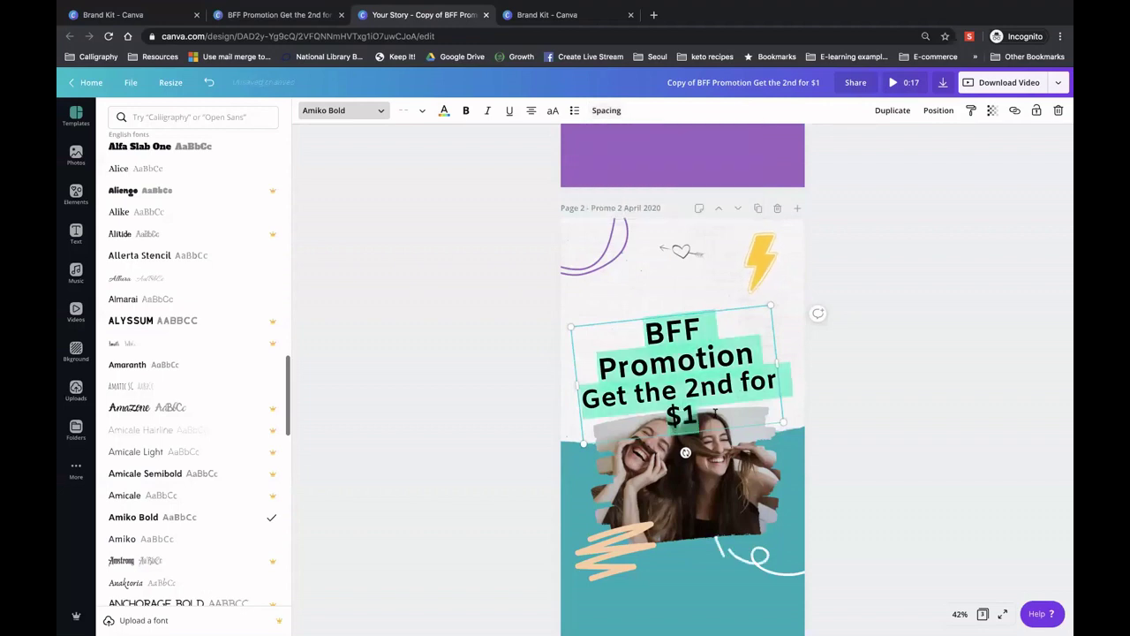
pyautogui.click(619, 112)
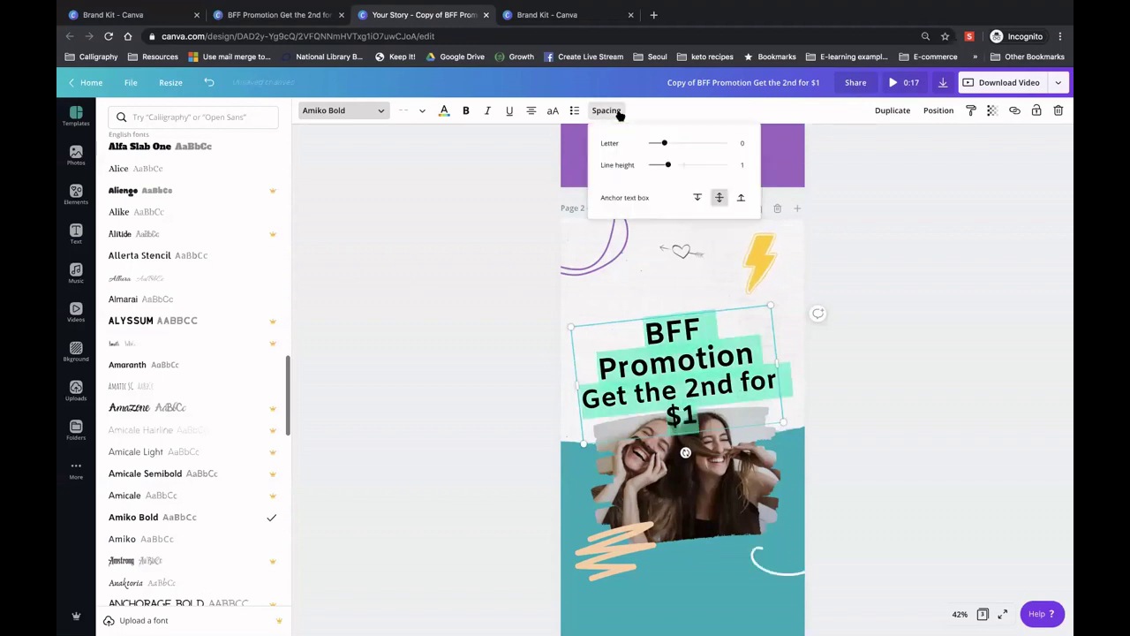
pyautogui.click(741, 142)
pyautogui.click(741, 142)
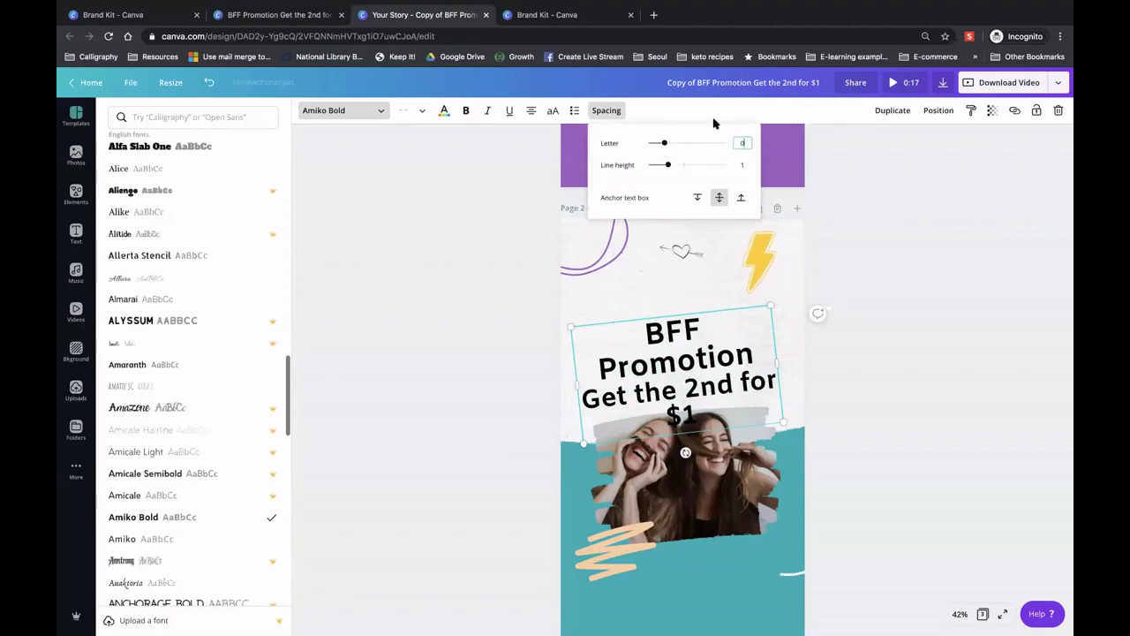
pyautogui.moveTo(666, 143); pyautogui.dragTo(659, 143)
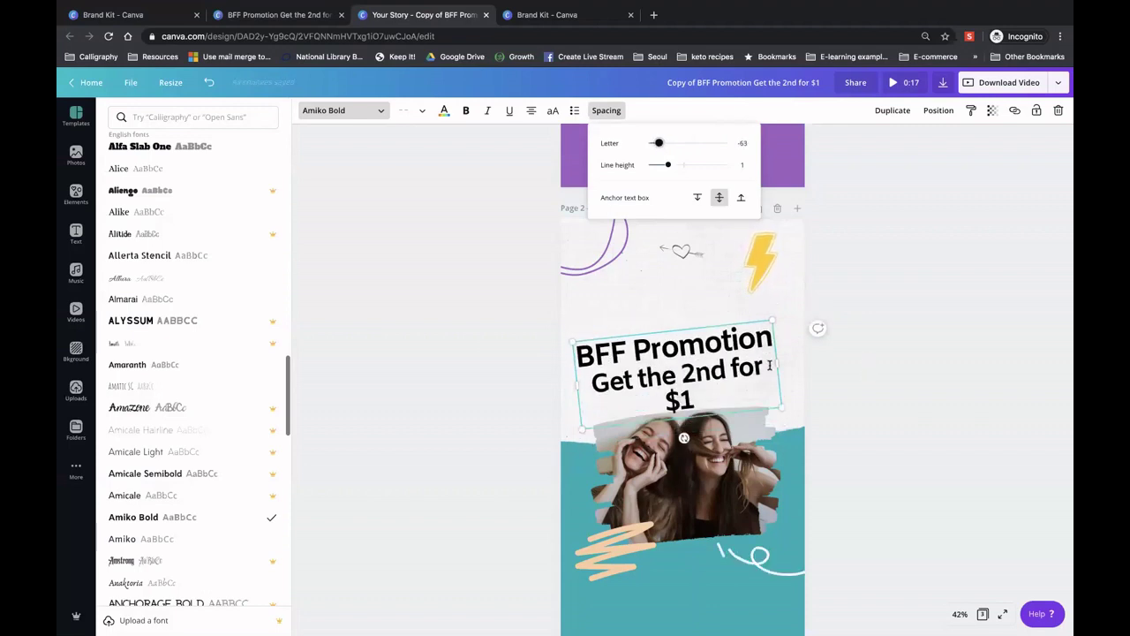
# Widen the headline box so it fits two lines, shifting it toward the left edge
pyautogui.moveTo(777, 361); pyautogui.dragTo(863, 357)
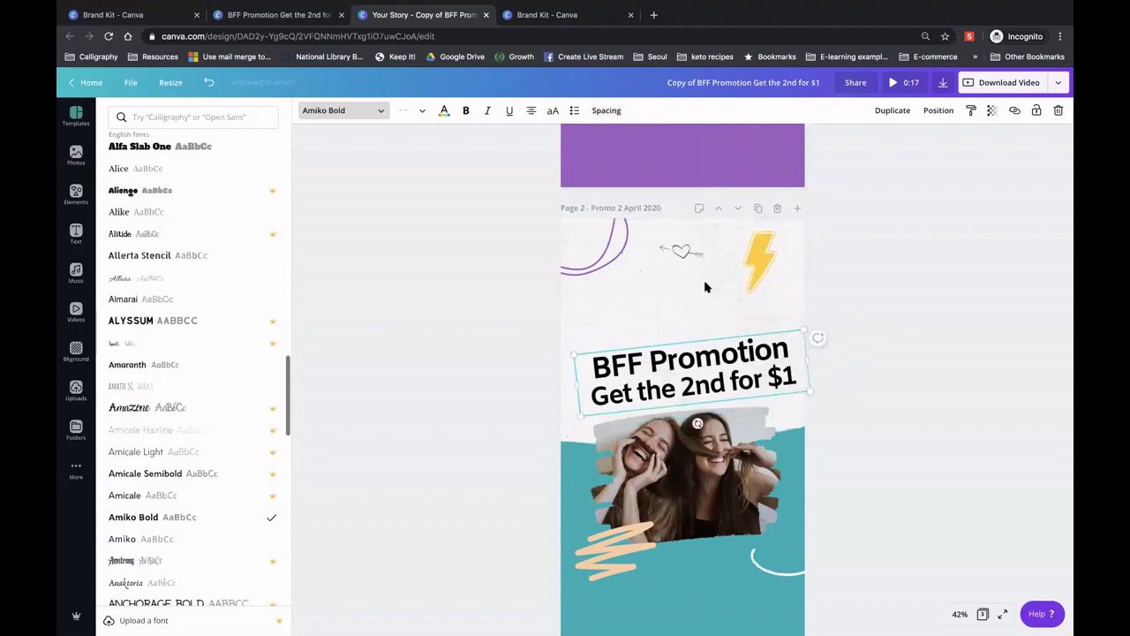
pyautogui.press('Escape')
pyautogui.click(678, 380)
pyautogui.moveTo(678, 379); pyautogui.dragTo(680, 383)
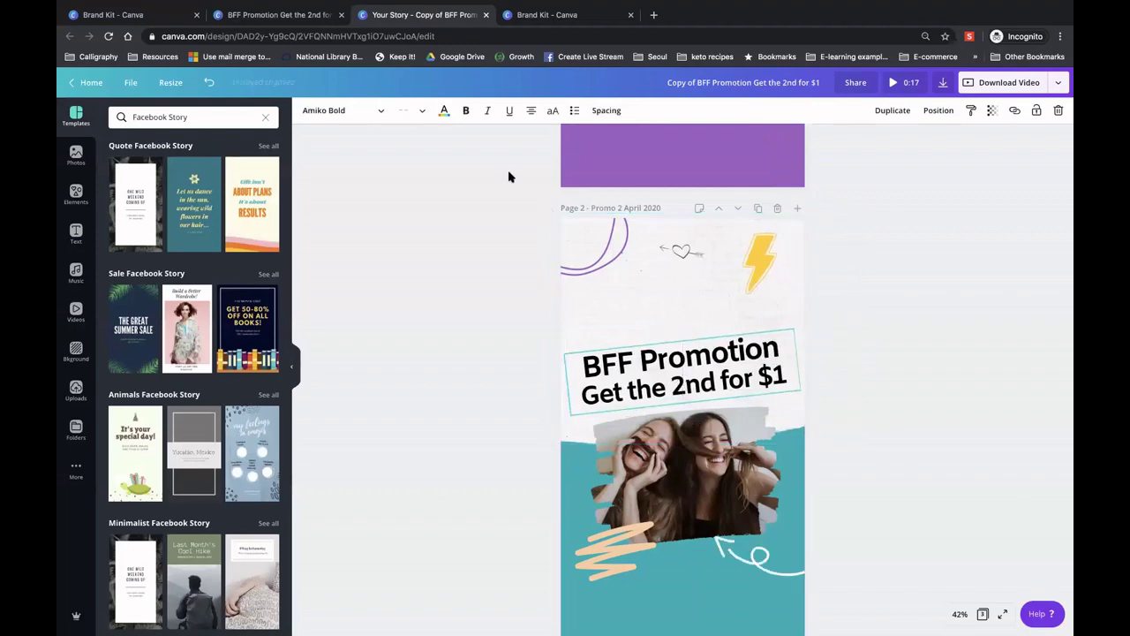
# Make the headline text brand purple
pyautogui.click(445, 112)
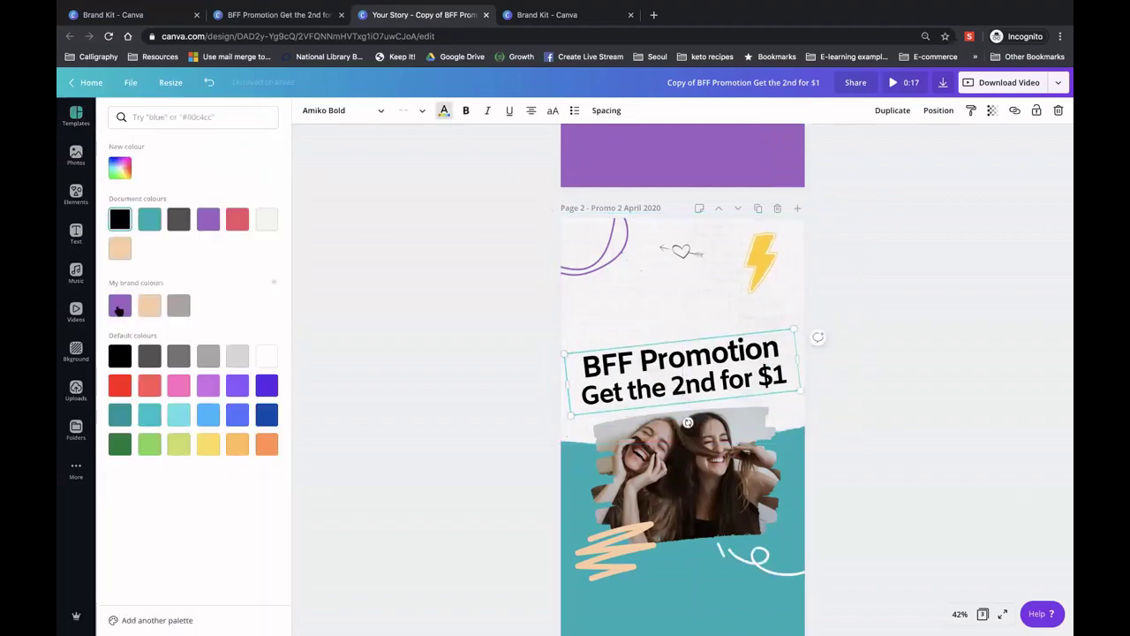
pyautogui.click(120, 305)
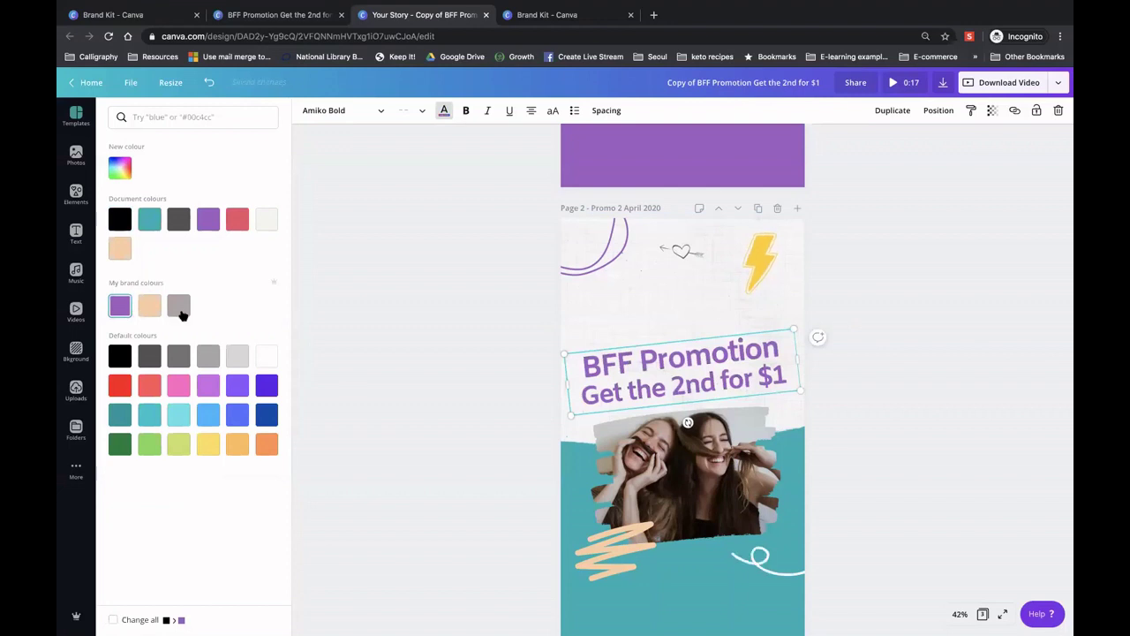
pyautogui.click(589, 295)
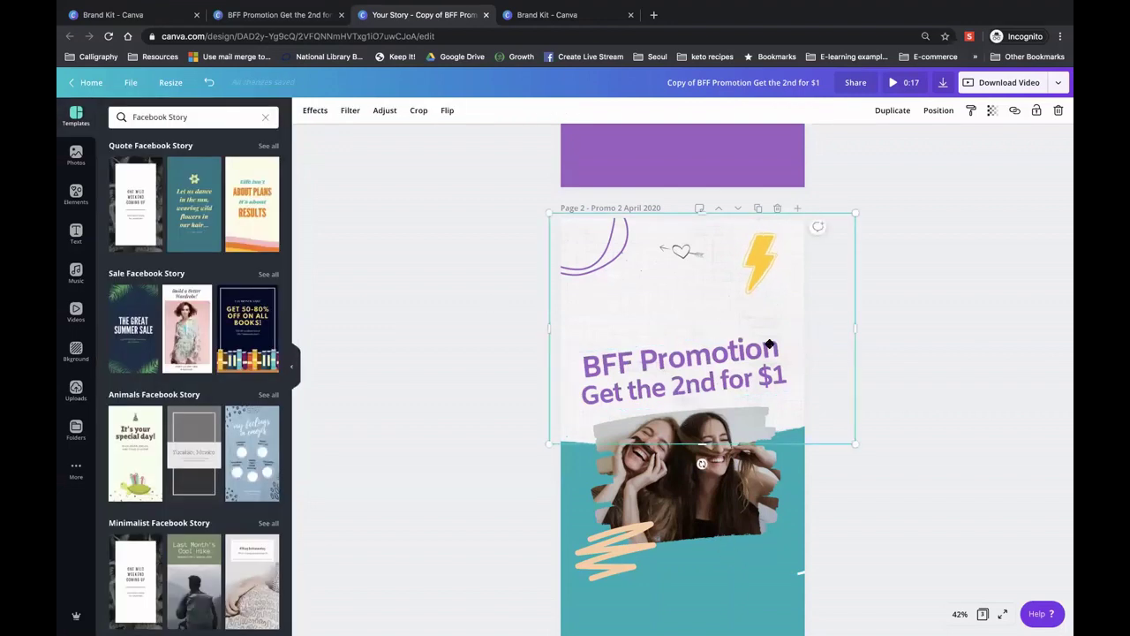
pyautogui.click(703, 358)
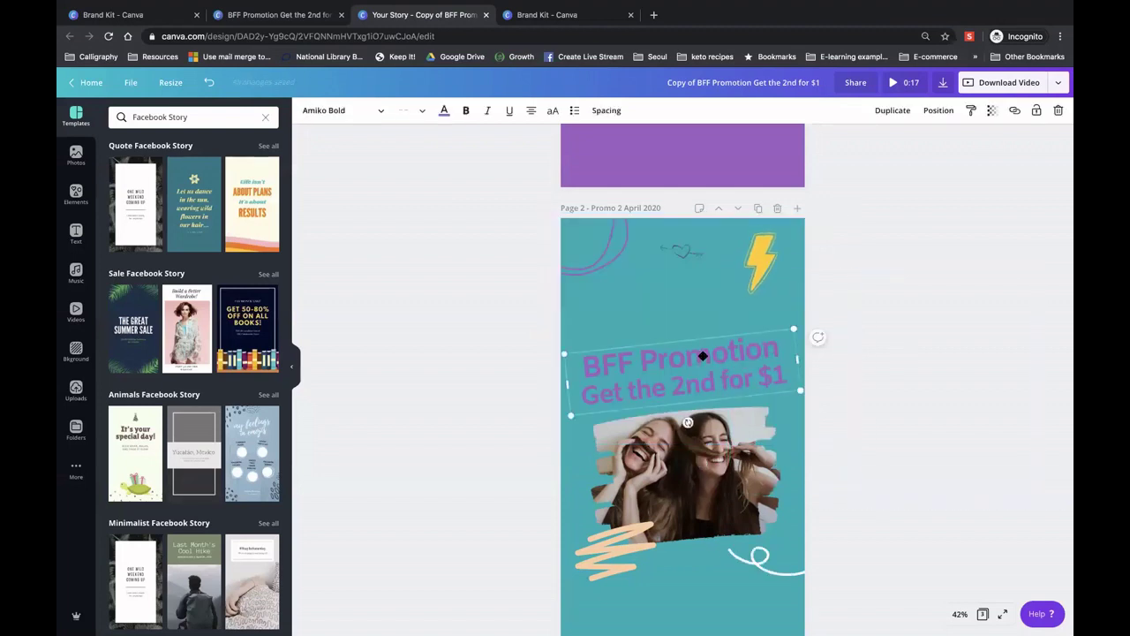
# Change the page background colour to peach
pyautogui.click(554, 231)
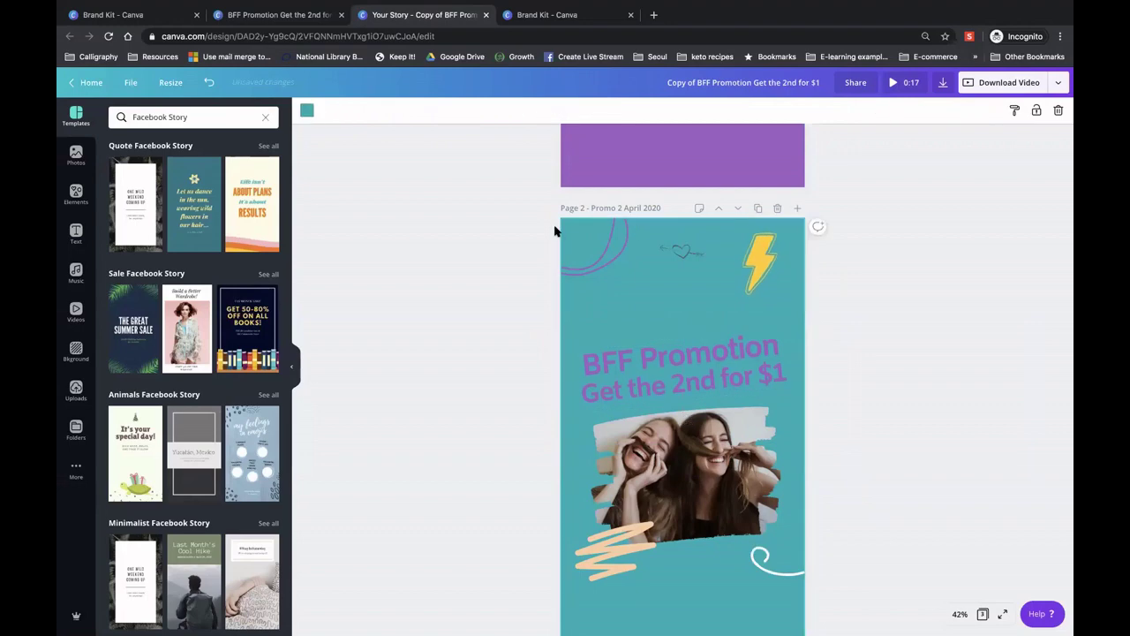
pyautogui.click(572, 244)
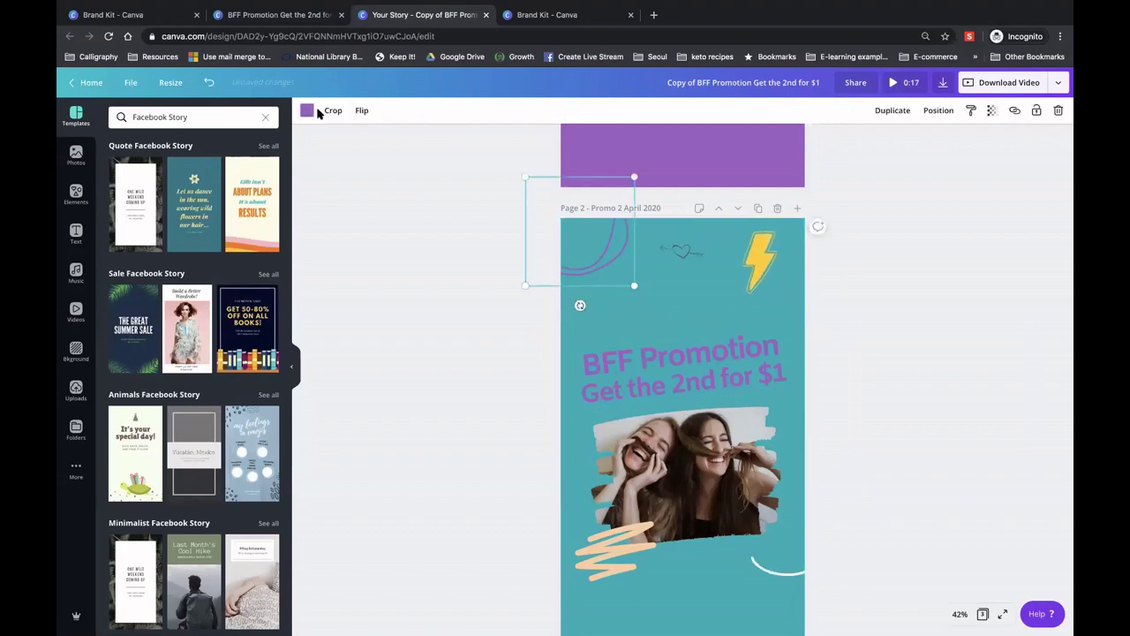
pyautogui.click(726, 333)
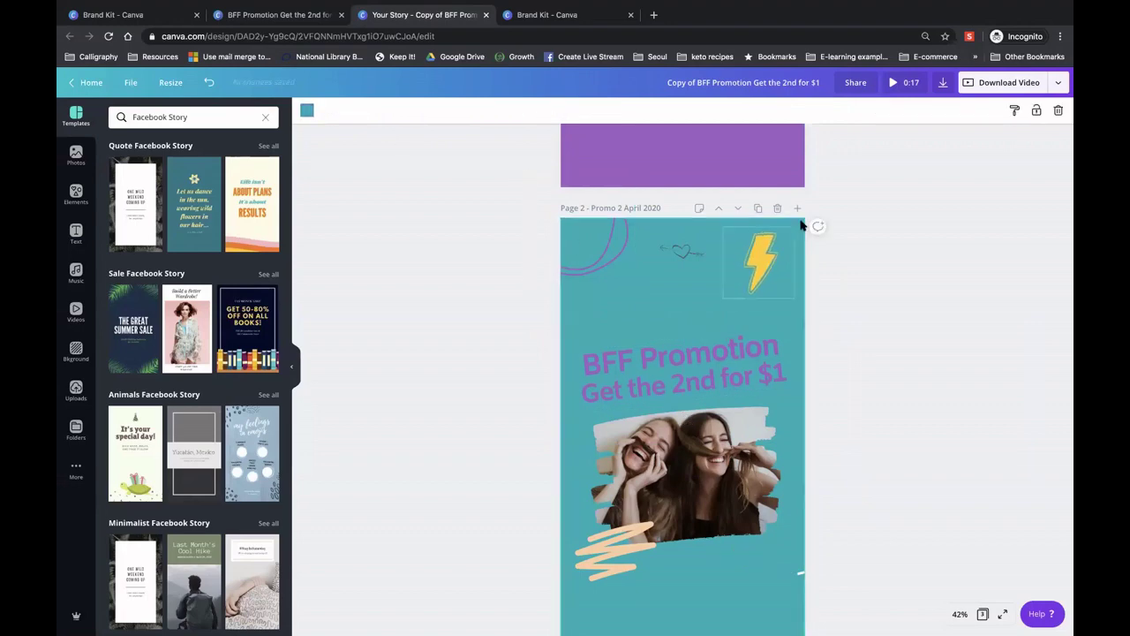
pyautogui.click(306, 110)
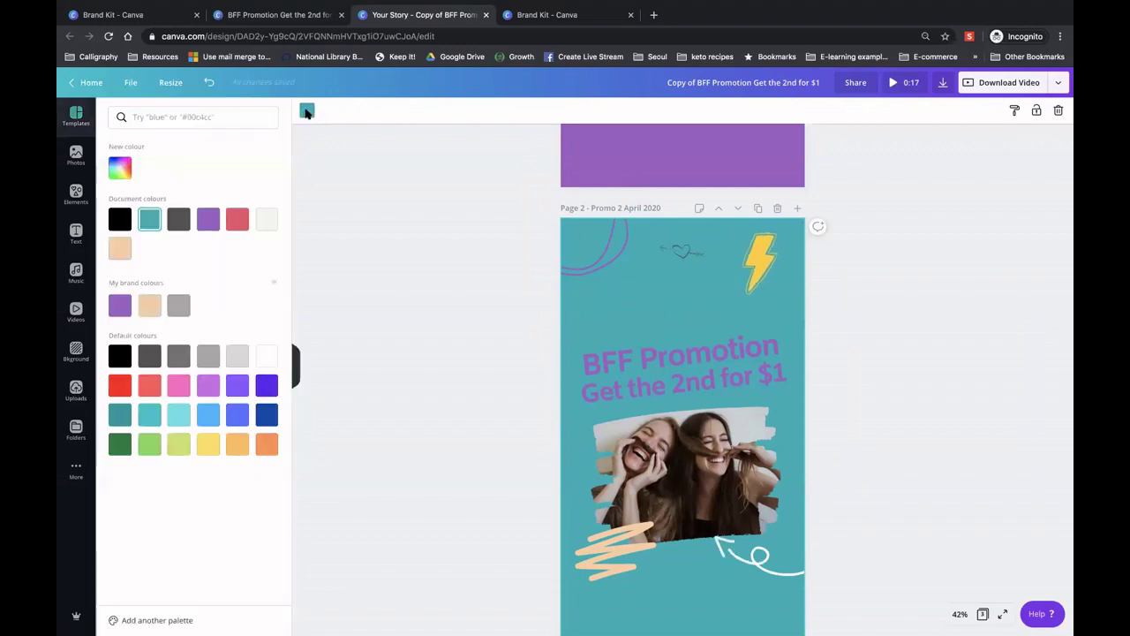
pyautogui.click(150, 304)
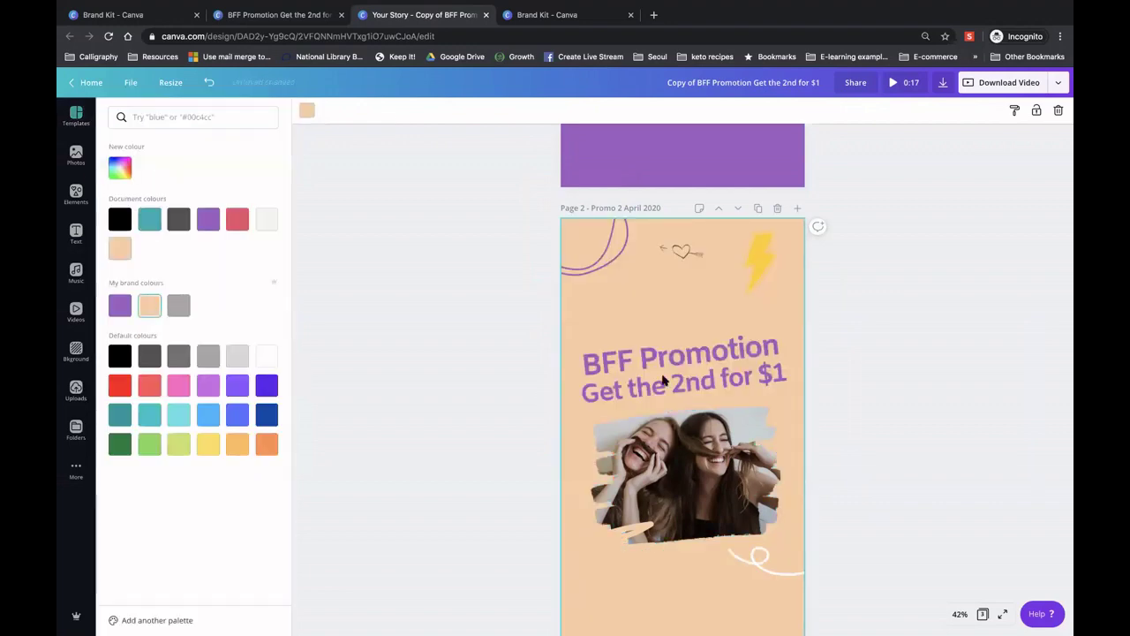
pyautogui.click(552, 404)
pyautogui.click(664, 380)
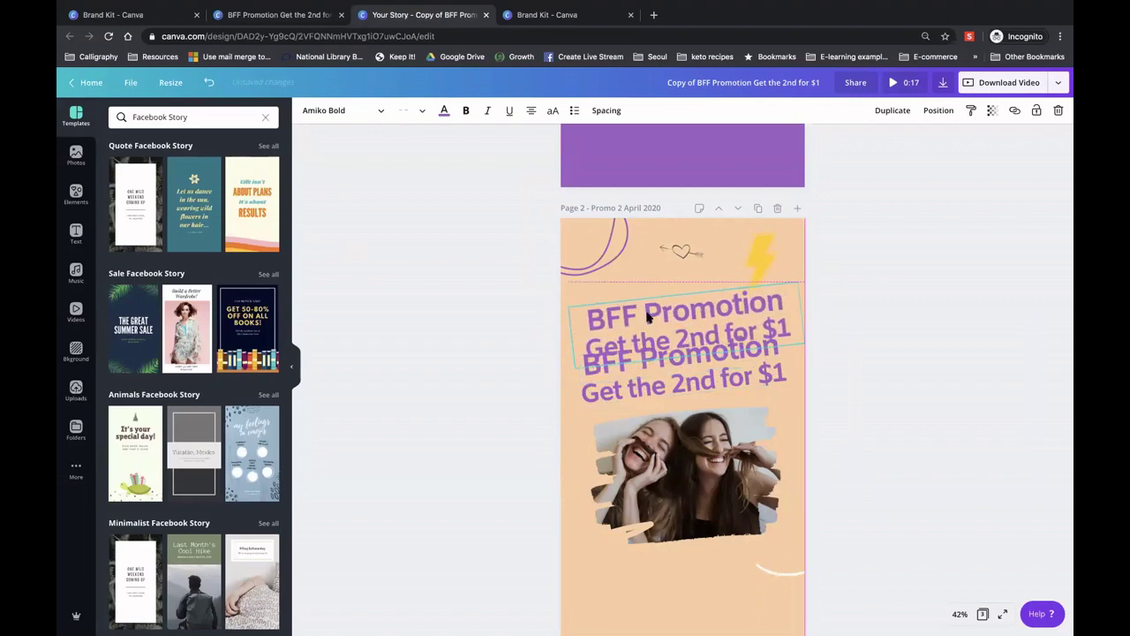
# Turn the headline copy grey, widen its box and place it over the purple headline
pyautogui.click(444, 113)
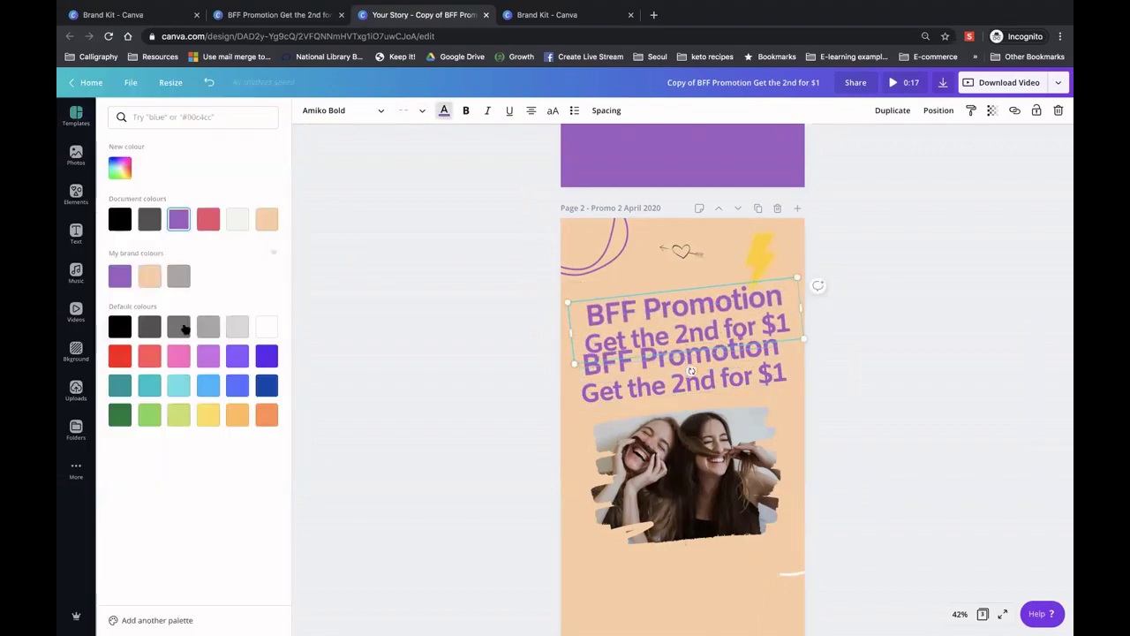
pyautogui.click(180, 328)
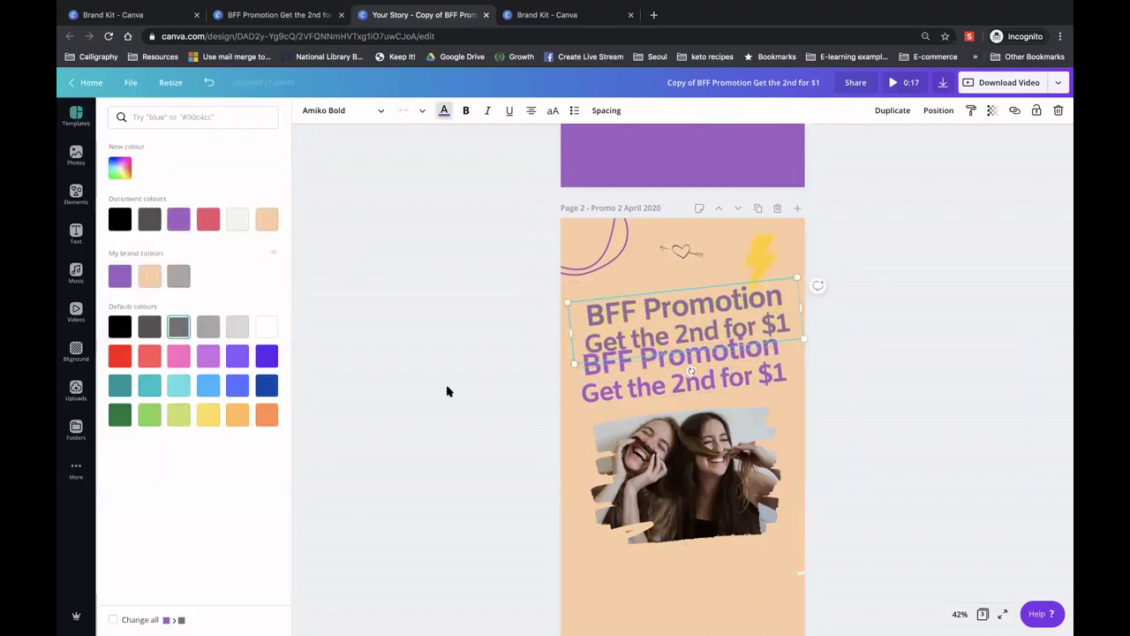
pyautogui.moveTo(803, 307); pyautogui.dragTo(837, 333)
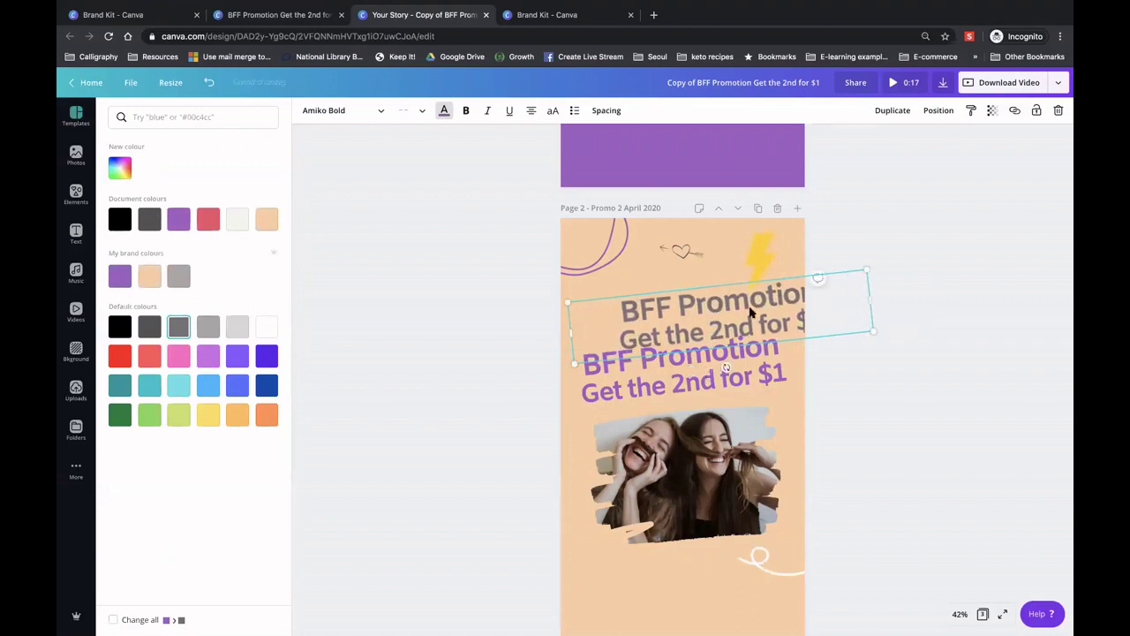
pyautogui.moveTo(733, 331); pyautogui.dragTo(714, 365)
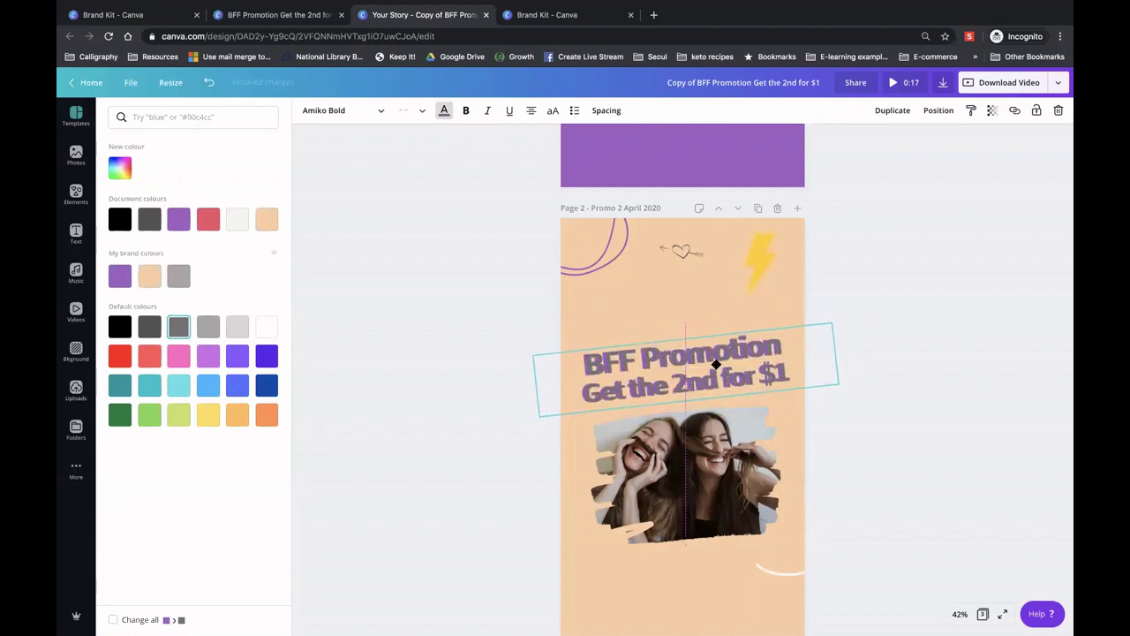
# Send the copy behind the purple headline and make it black as a shadow
pyautogui.click(936, 110)
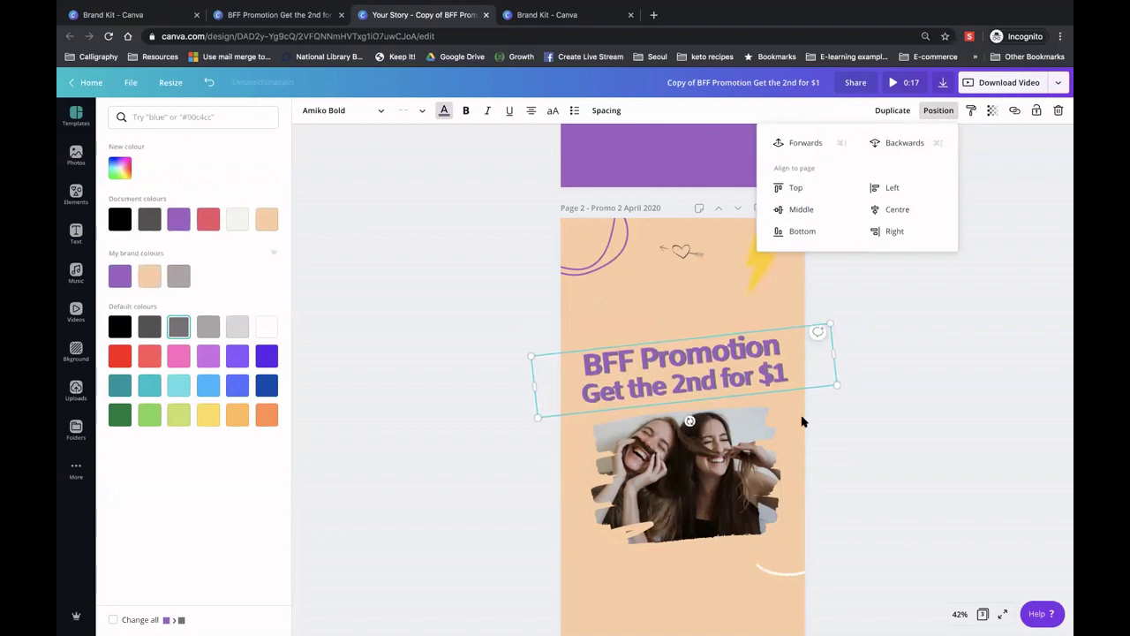
pyautogui.click(208, 328)
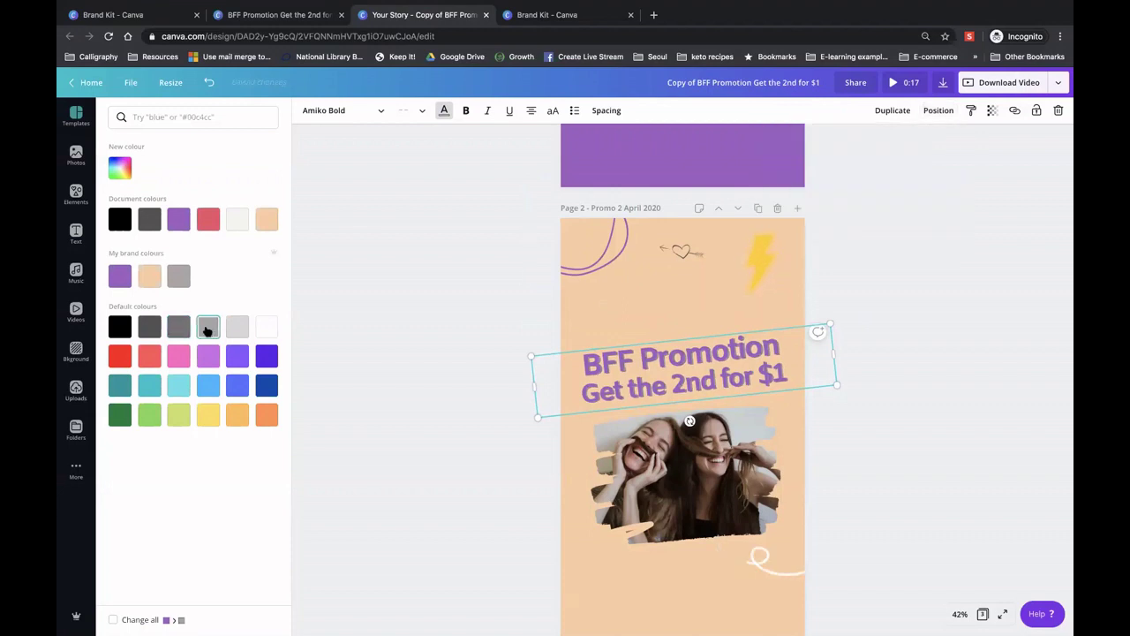
pyautogui.click(237, 327)
pyautogui.click(270, 328)
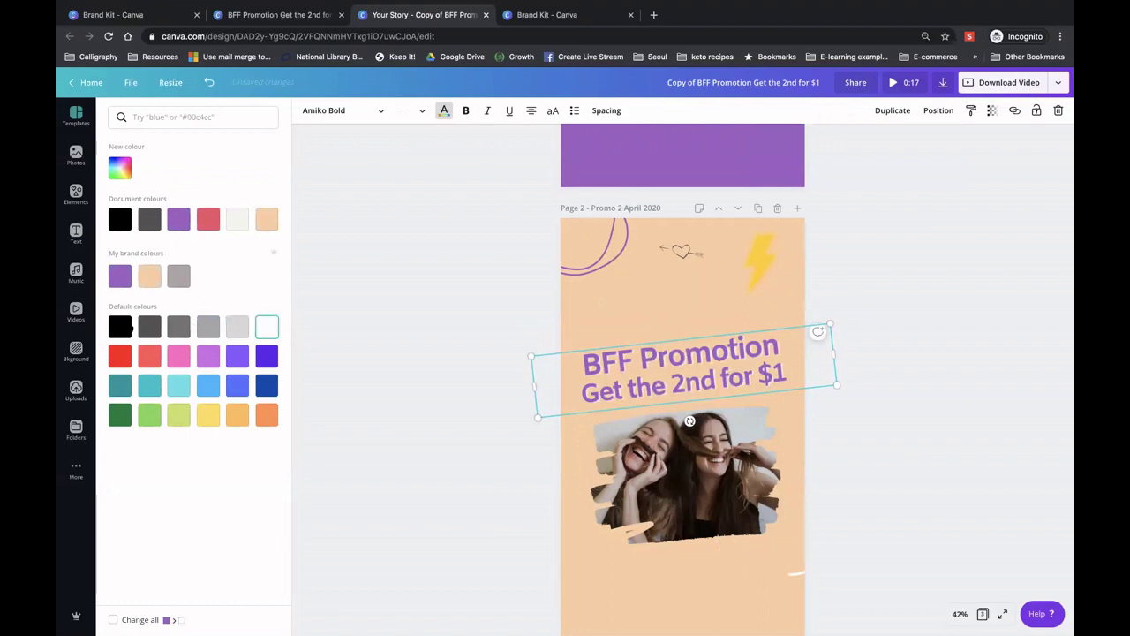
pyautogui.click(119, 327)
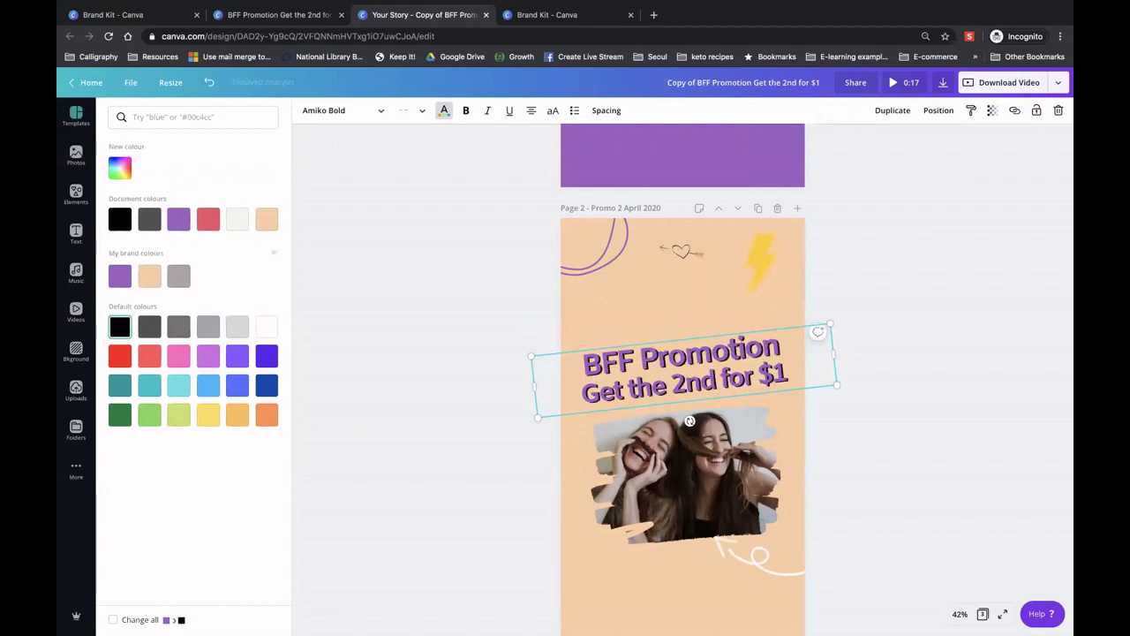
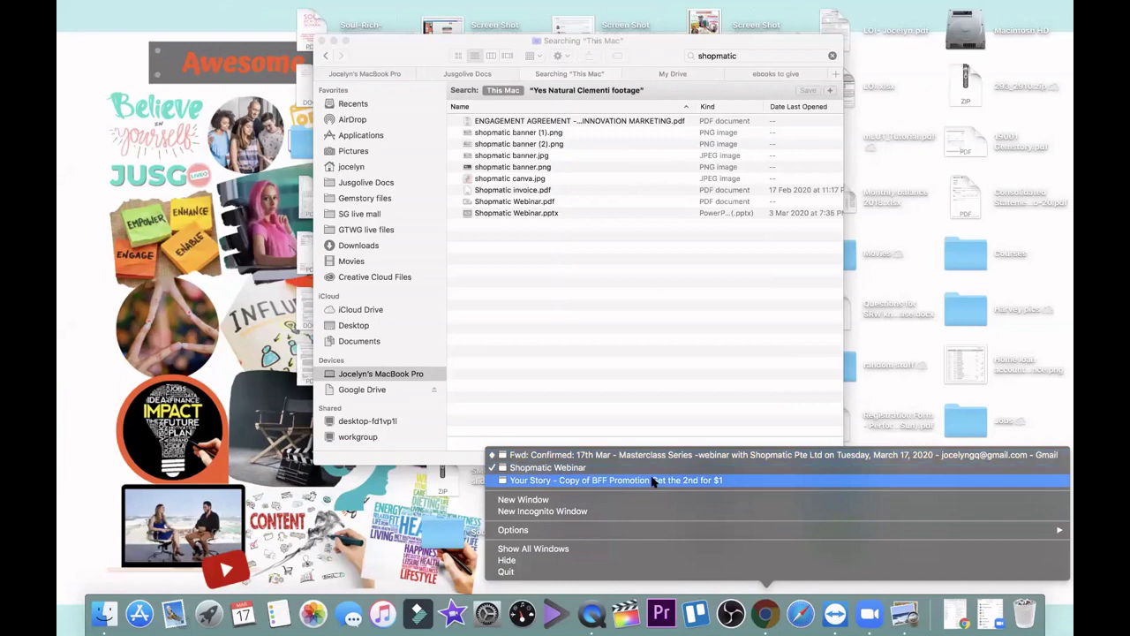
# Bring the Canva BFF Promotion story window forward and take it out of full screen
pyautogui.click(654, 481)
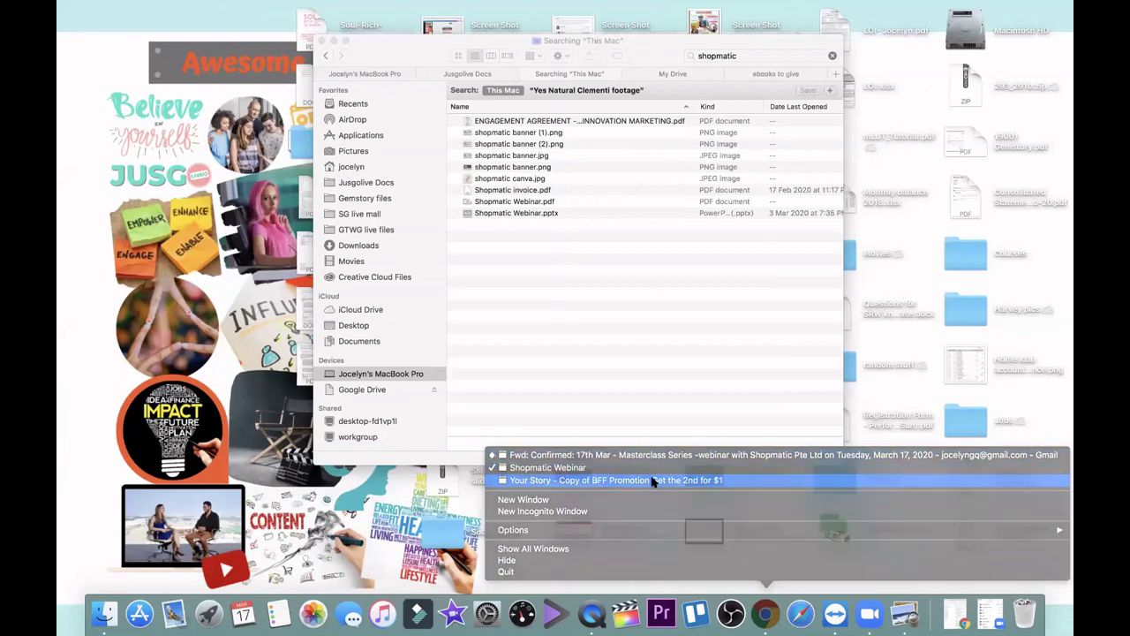
pyautogui.hotkey('ctrl', 'Up')
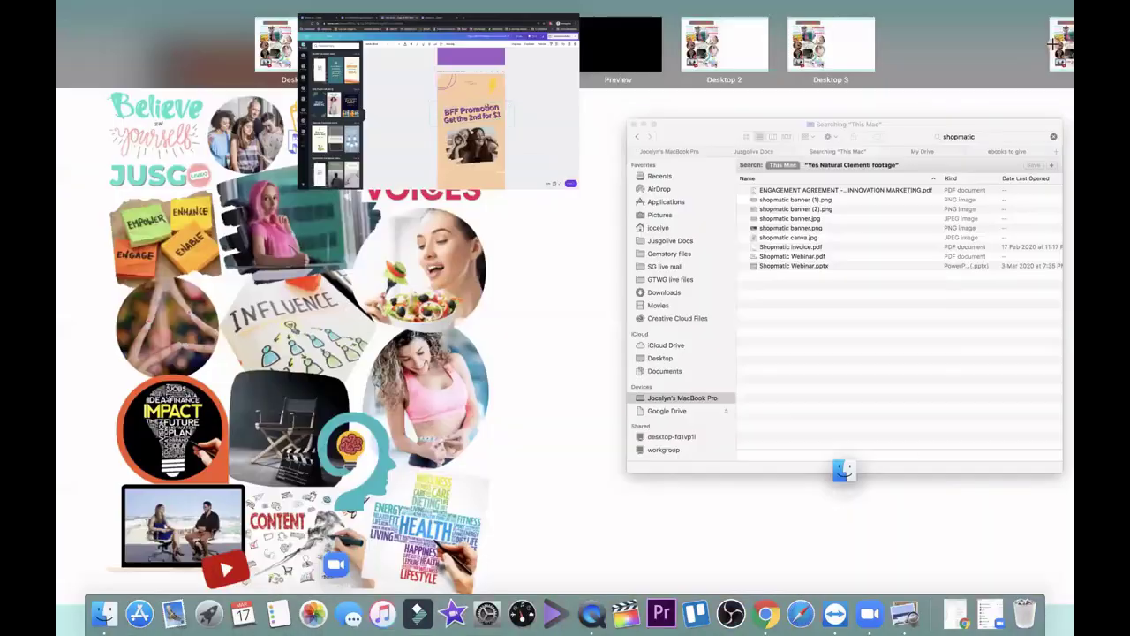
pyautogui.click(766, 614)
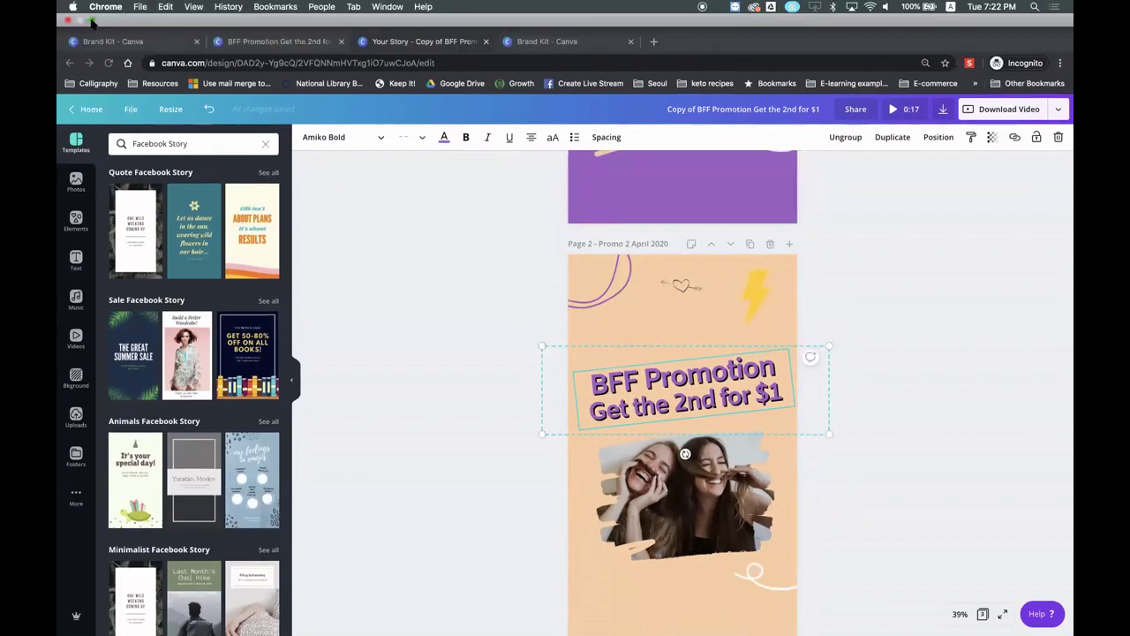
pyautogui.click(92, 22)
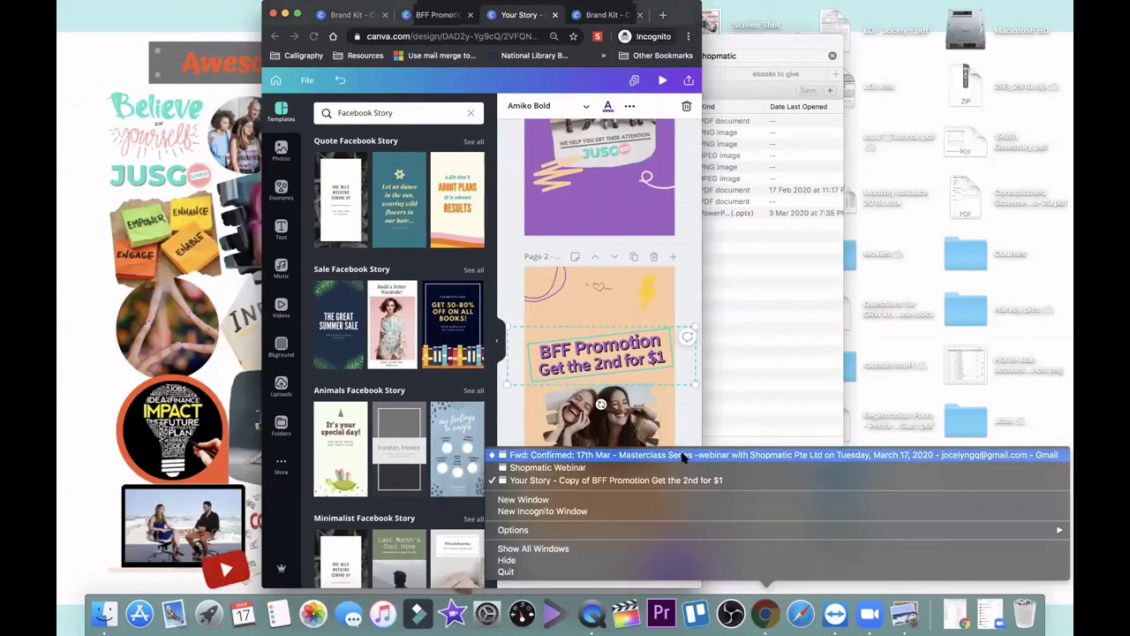
# Bring the webinar email window forward and resize it, then switch to the Shopmatic Webinar window
pyautogui.click(681, 455)
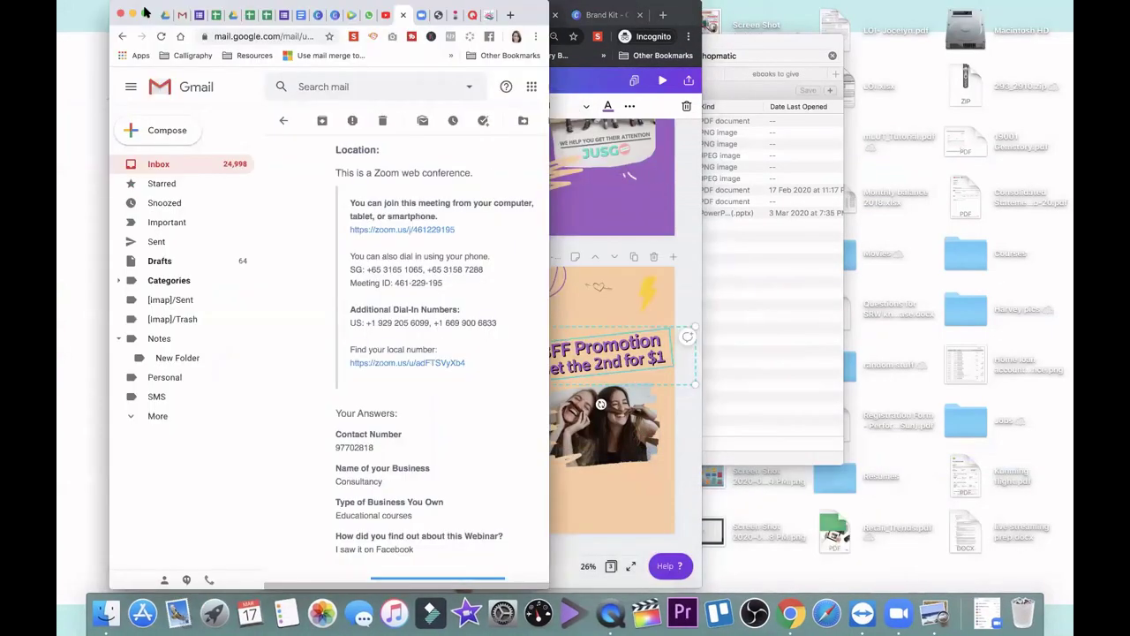
pyautogui.click(145, 14)
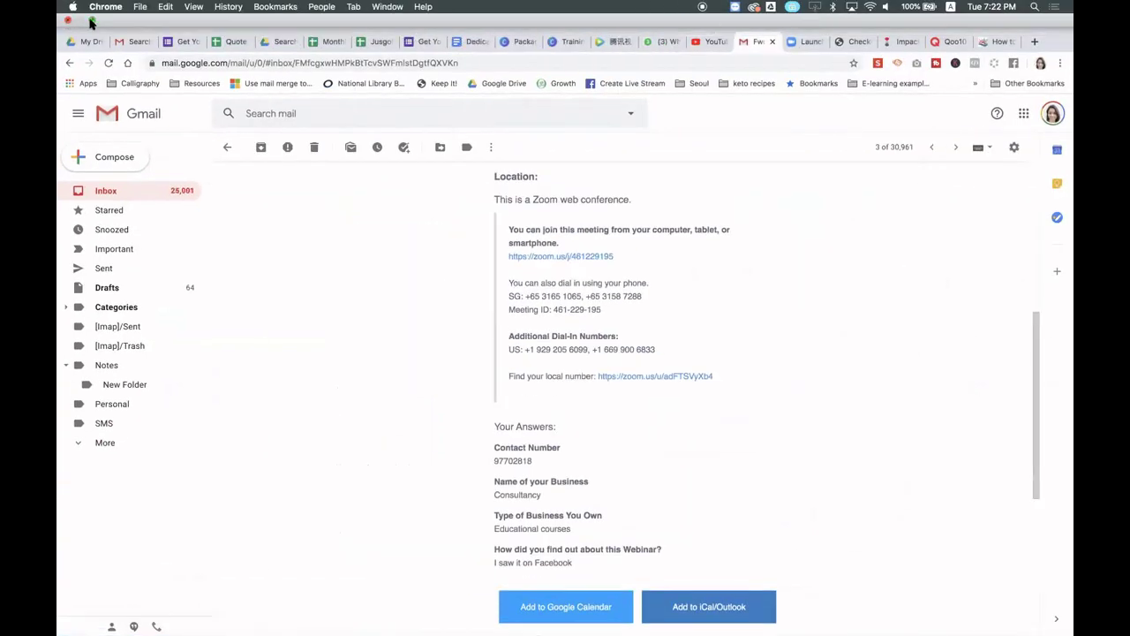
pyautogui.click(89, 19)
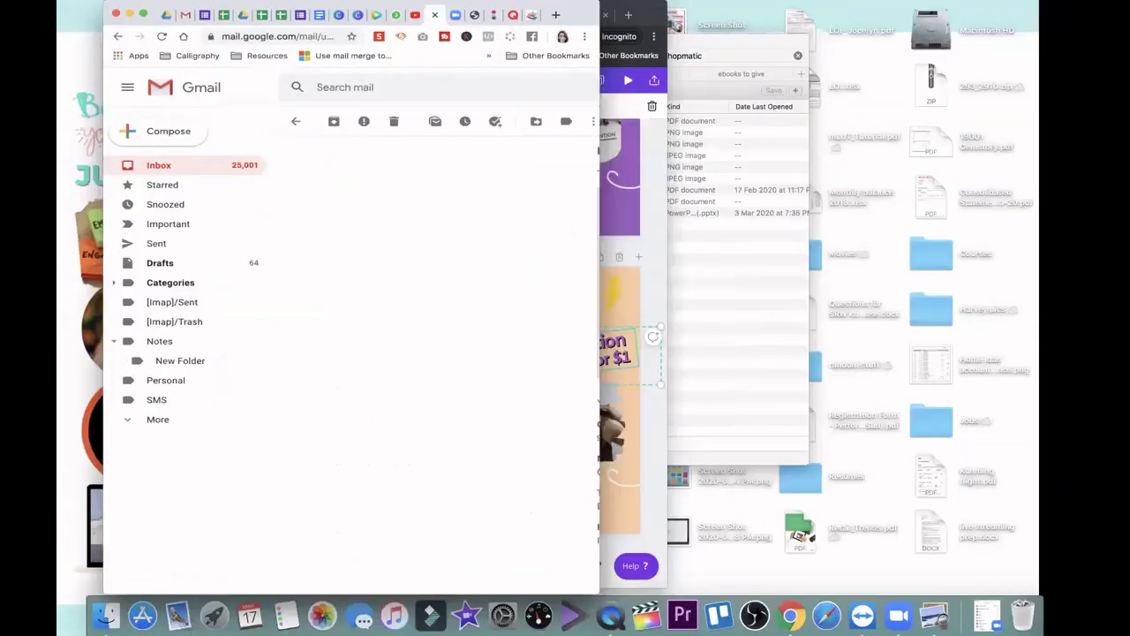
pyautogui.rightClick(792, 621)
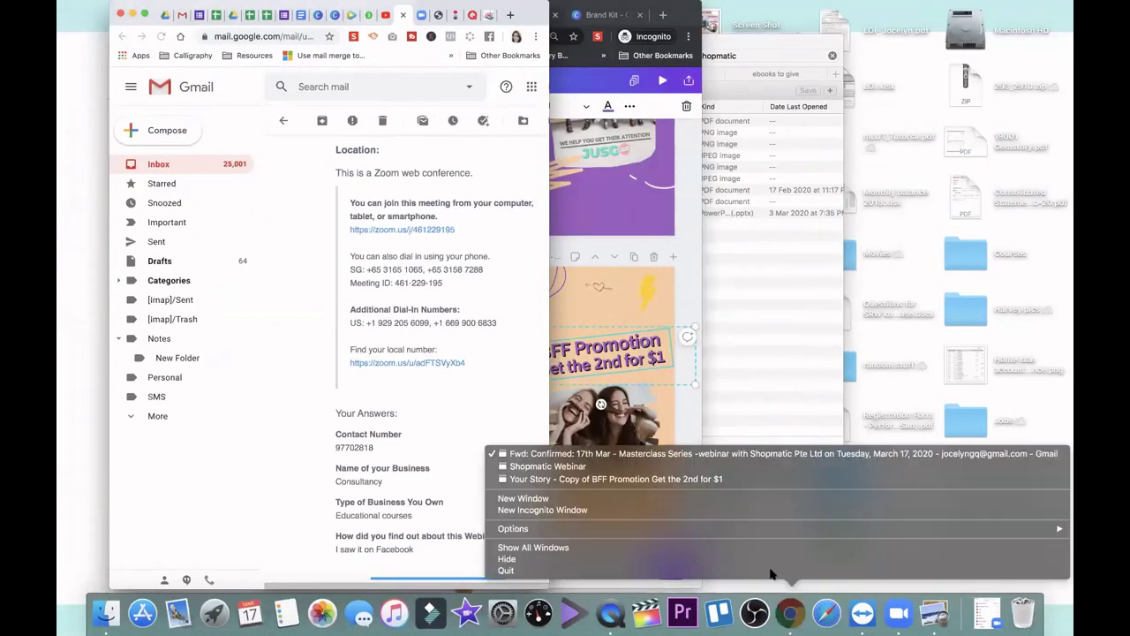
pyautogui.click(701, 467)
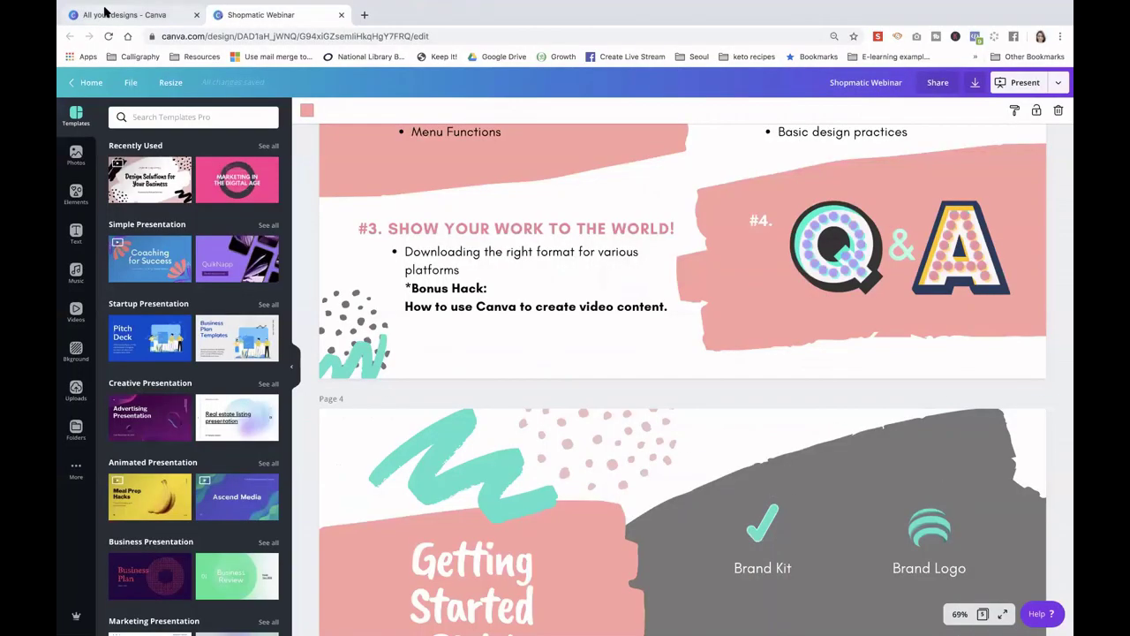
# Switch from the Shopmatic Webinar presentation to the 'All your designs - Canva' tab
pyautogui.scroll(-3, 601, 351)
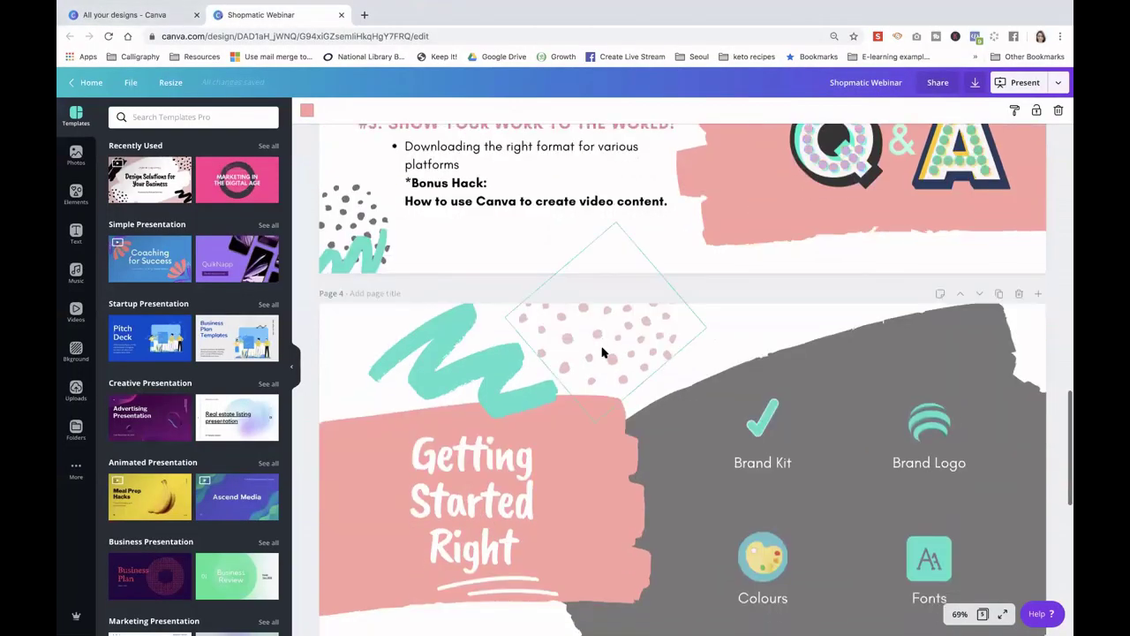
pyautogui.scroll(-4, 601, 352)
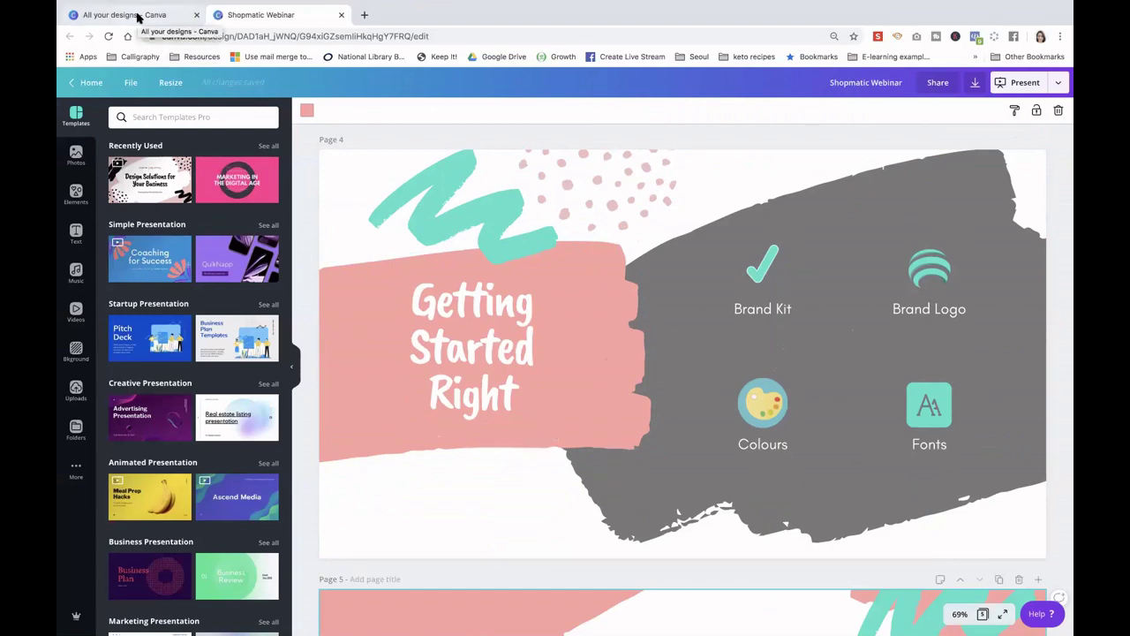
pyautogui.hotkey('ctrl', 'shift', 'Tab')
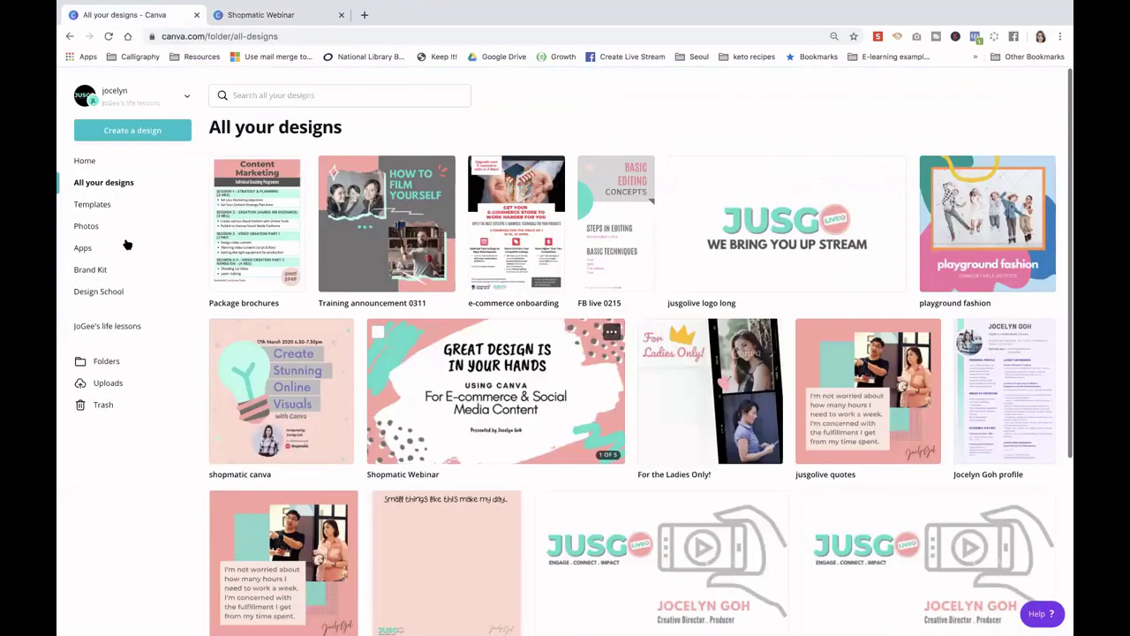
# Search saved designs for 'logo' and open the sglivemall logo design
pyautogui.scroll(-1, 565, 283)
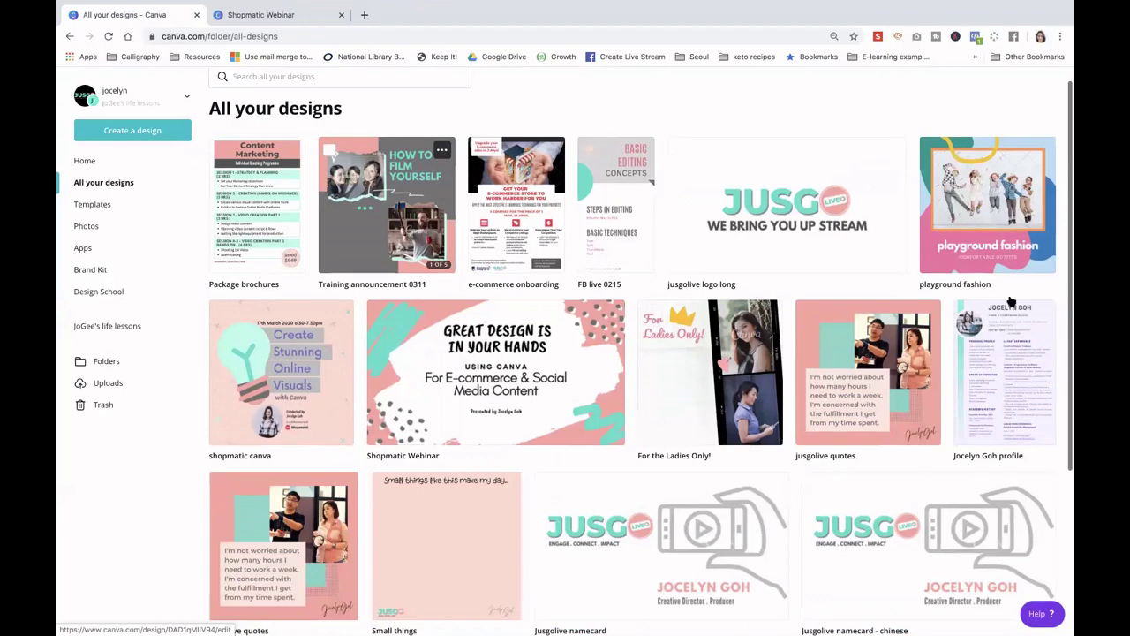
pyautogui.scroll(1, 1012, 302)
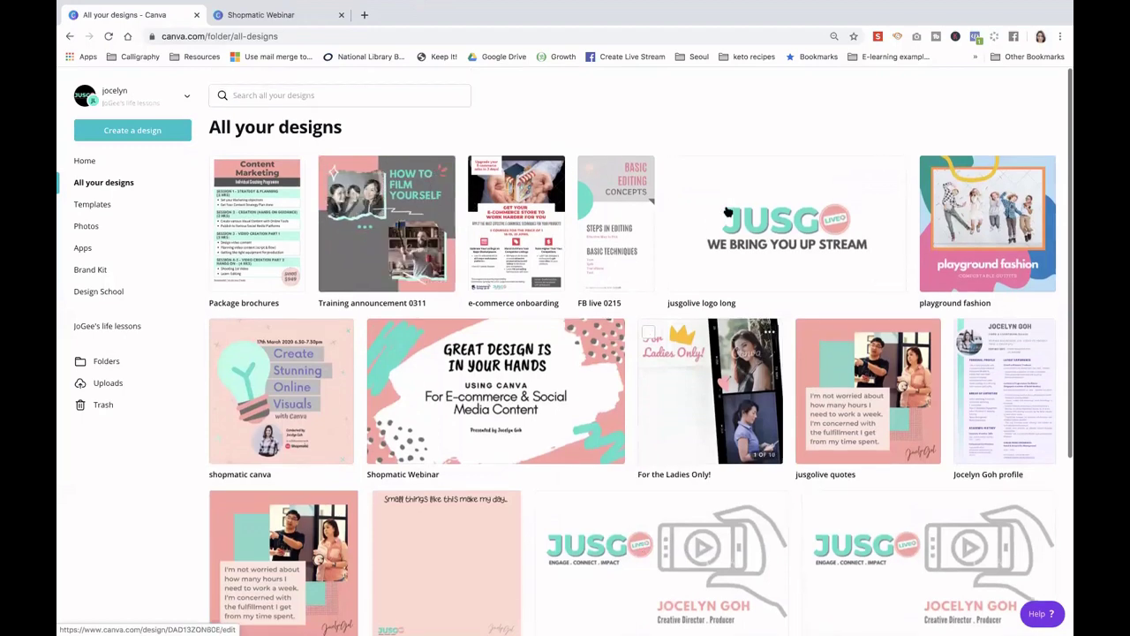
pyautogui.scroll(-3, 726, 212)
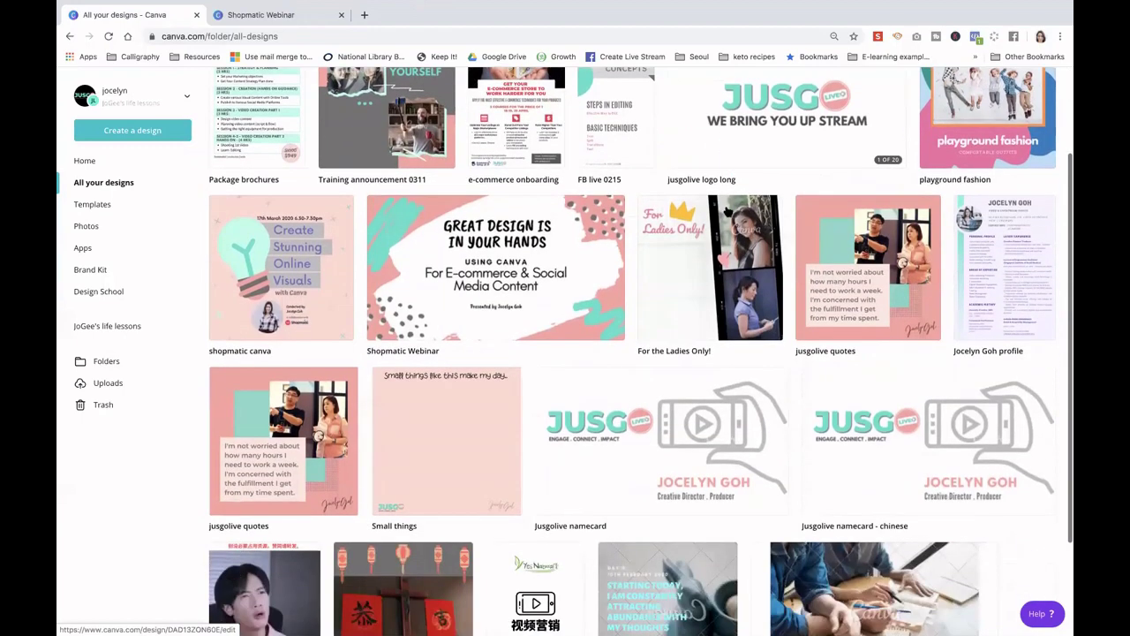
pyautogui.scroll(-3, 727, 212)
pyautogui.scroll(-3, 727, 212)
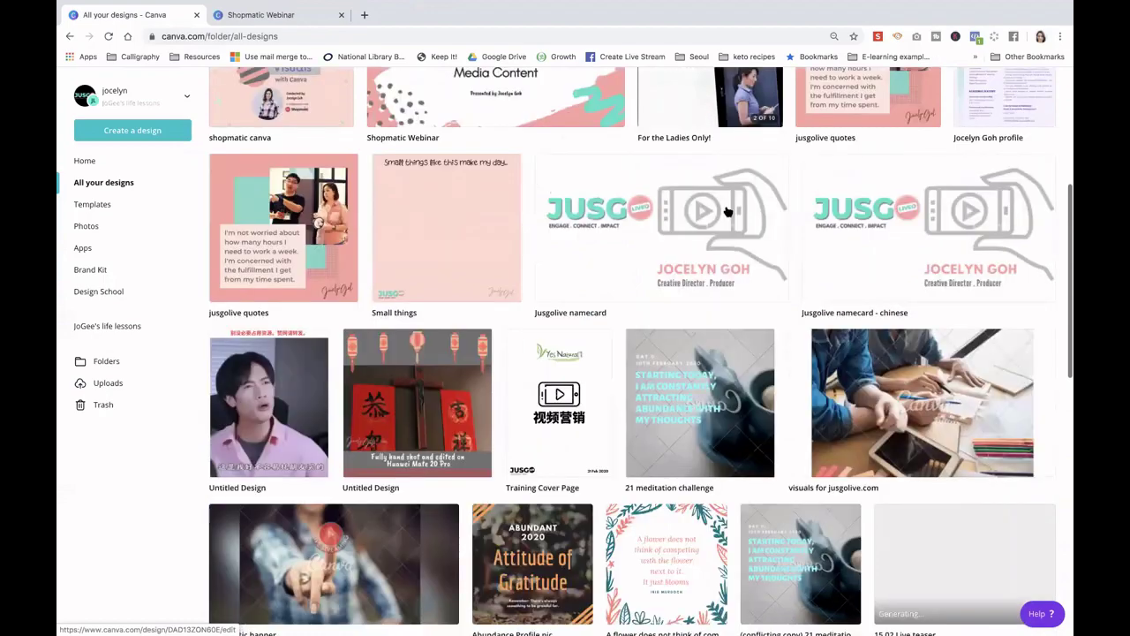
pyautogui.scroll(-1, 726, 212)
pyautogui.scroll(-4, 727, 212)
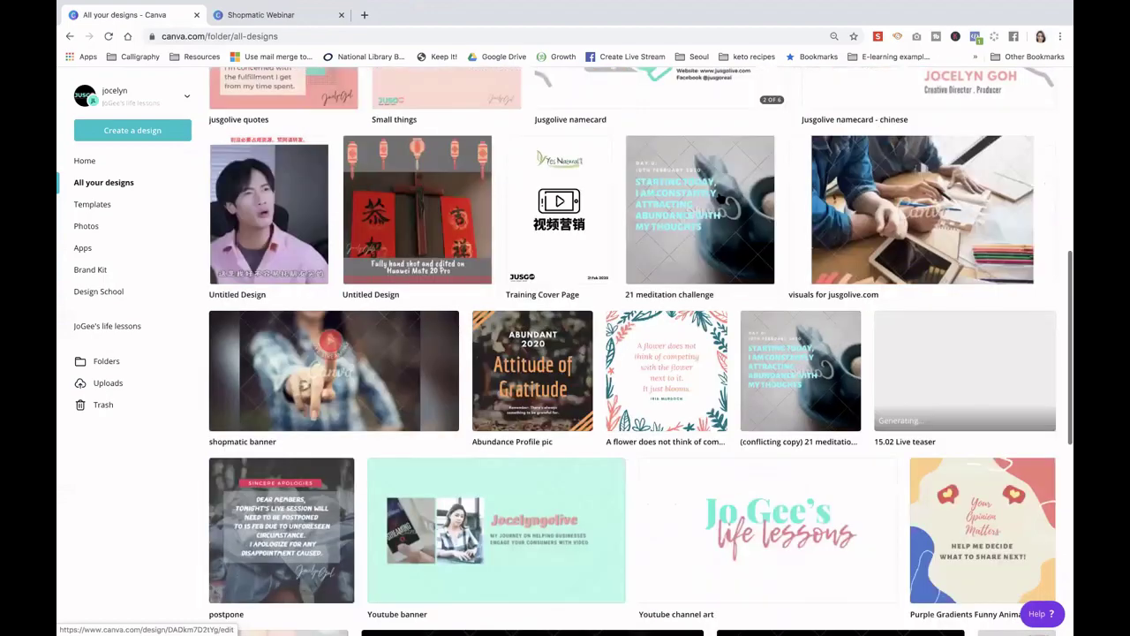
pyautogui.scroll(5, 727, 212)
pyautogui.scroll(5, 339, 90)
pyautogui.click(339, 90)
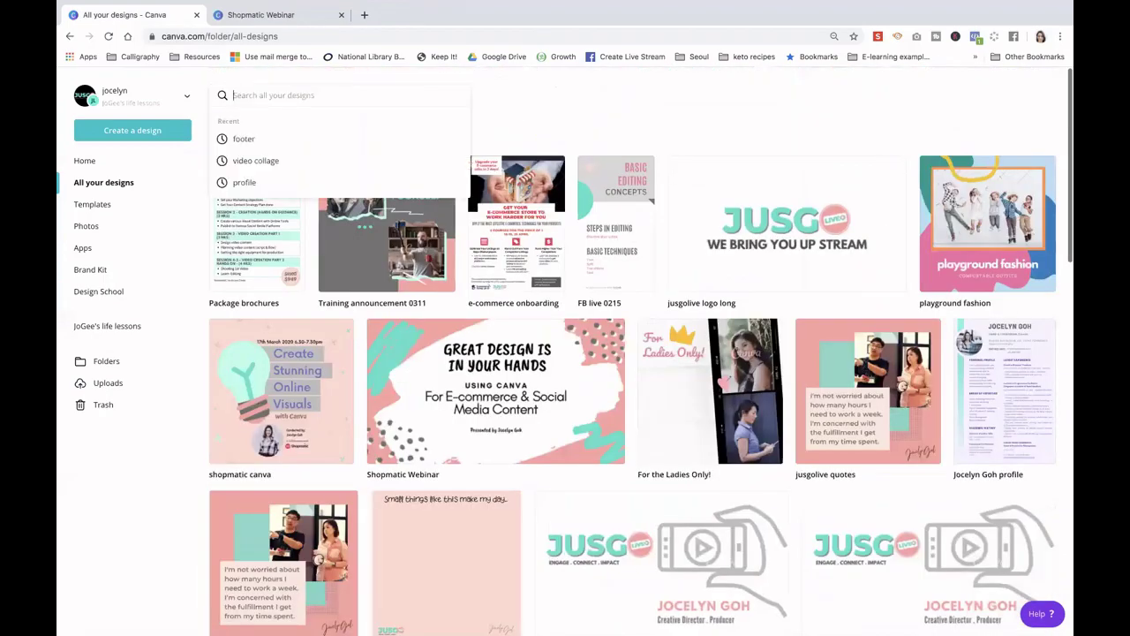
pyautogui.write('logo')
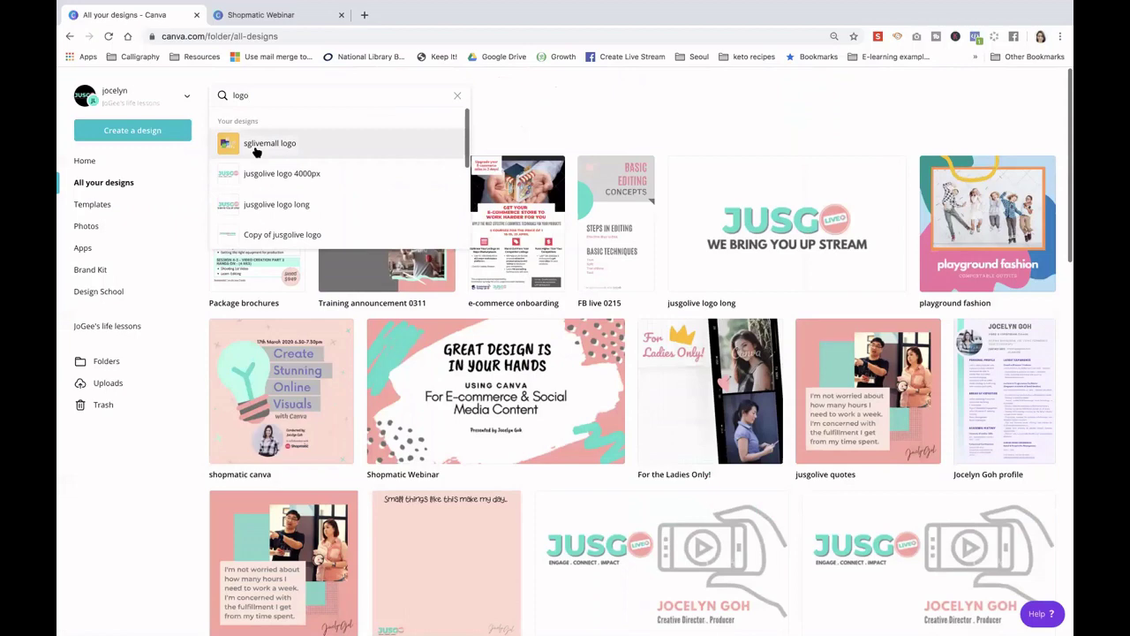
pyautogui.click(256, 148)
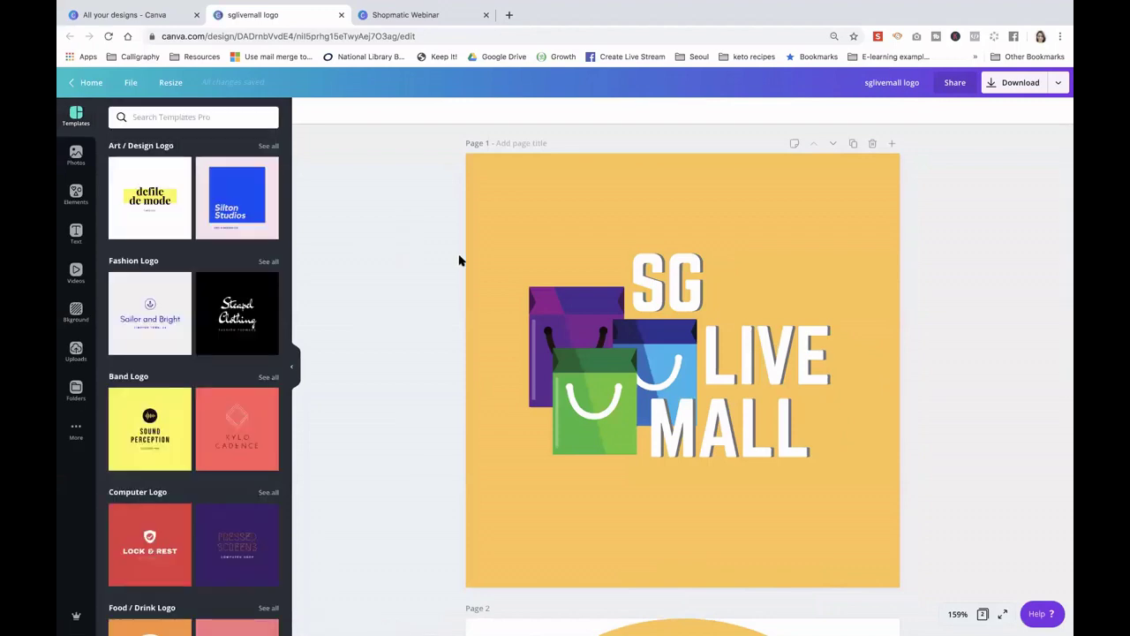
# Select the SG LIVE MALL text group and browse its font options and colour palettes
pyautogui.click(565, 325)
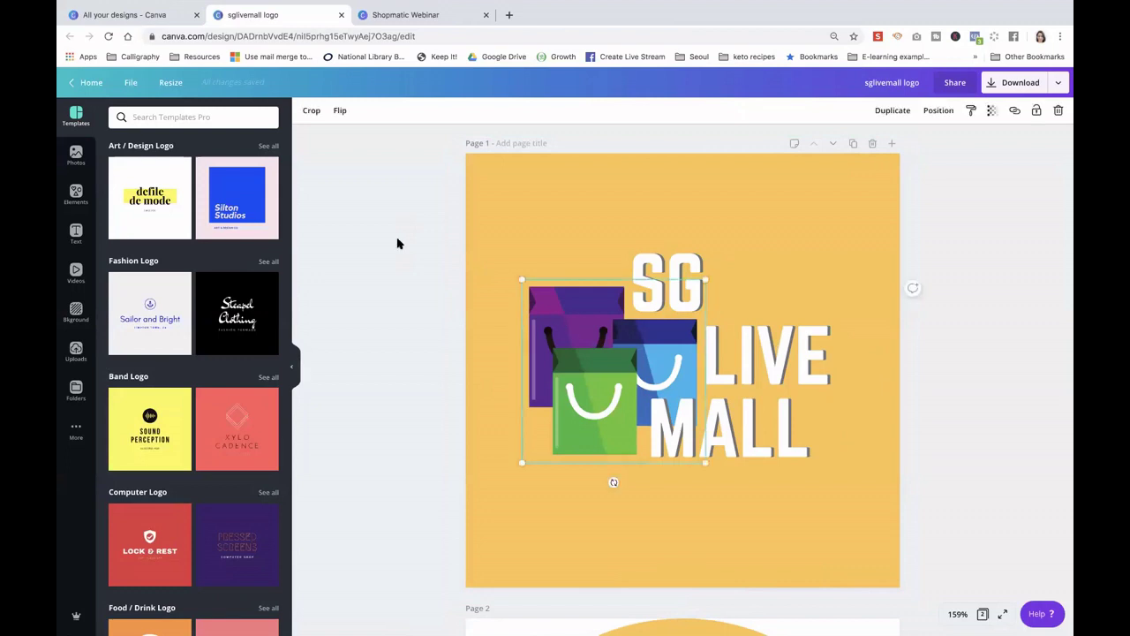
pyautogui.click(526, 205)
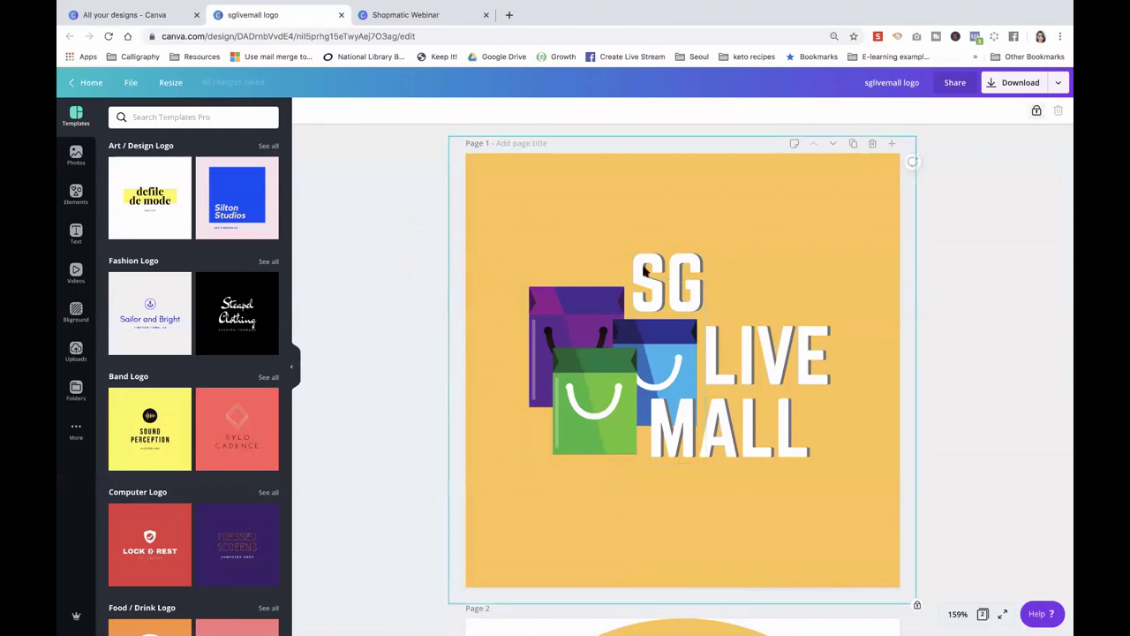
pyautogui.click(646, 275)
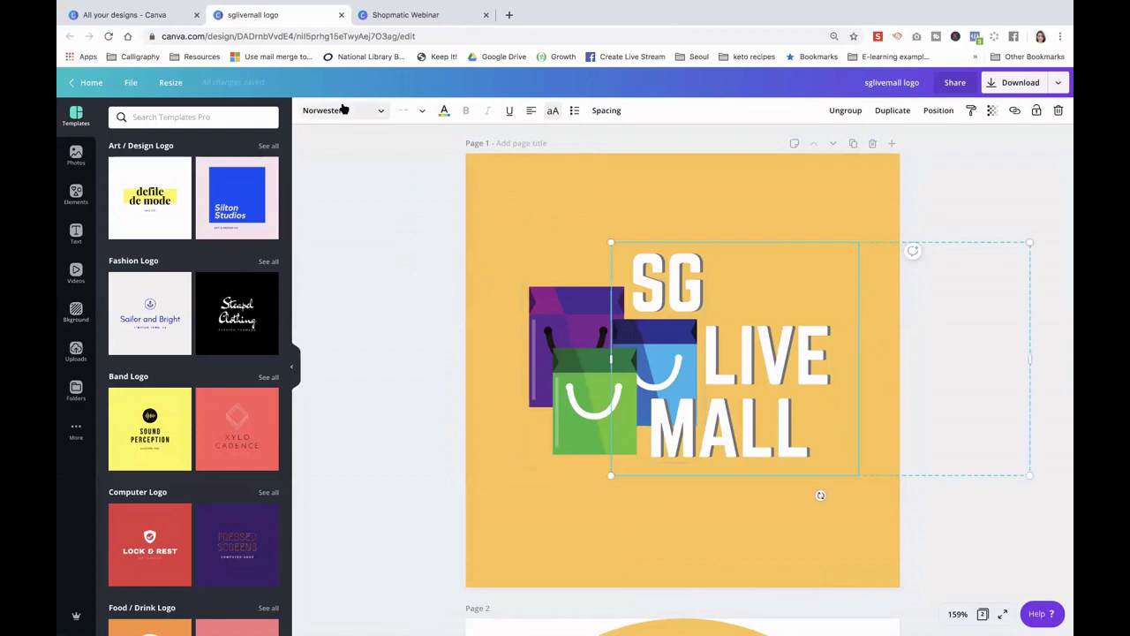
pyautogui.click(371, 113)
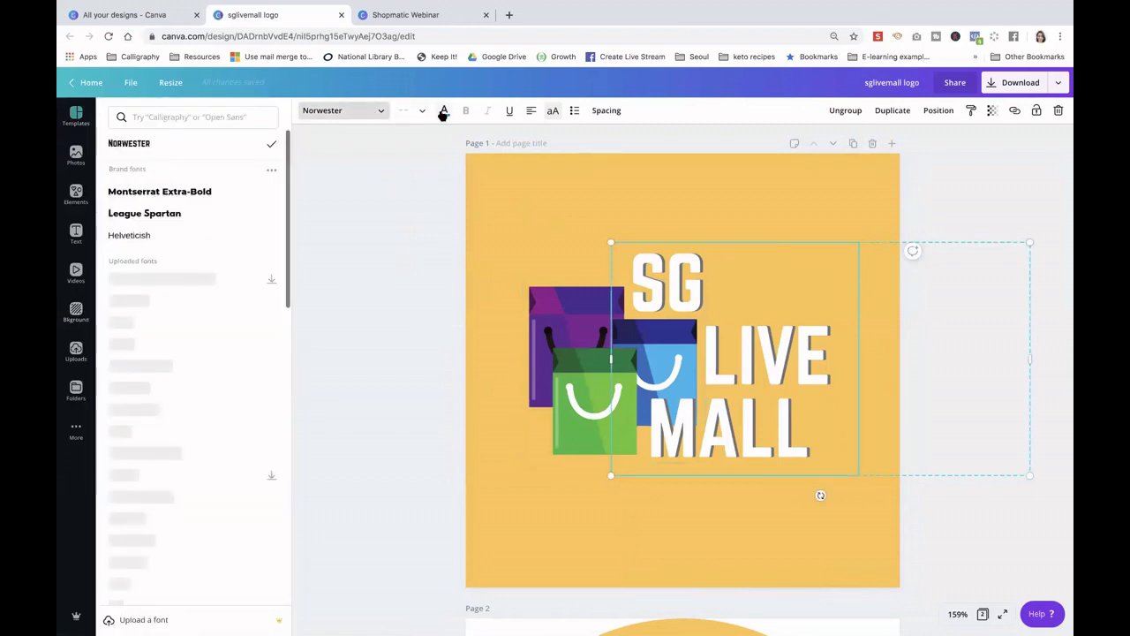
pyautogui.click(443, 112)
pyautogui.scroll(-5, 177, 397)
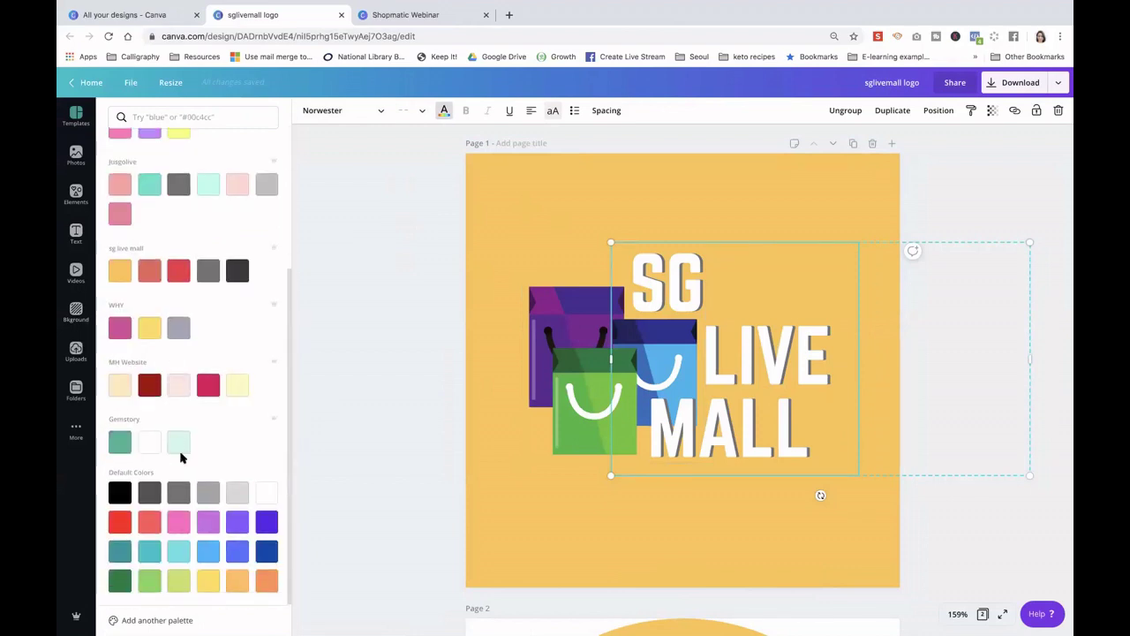
pyautogui.scroll(5, 181, 455)
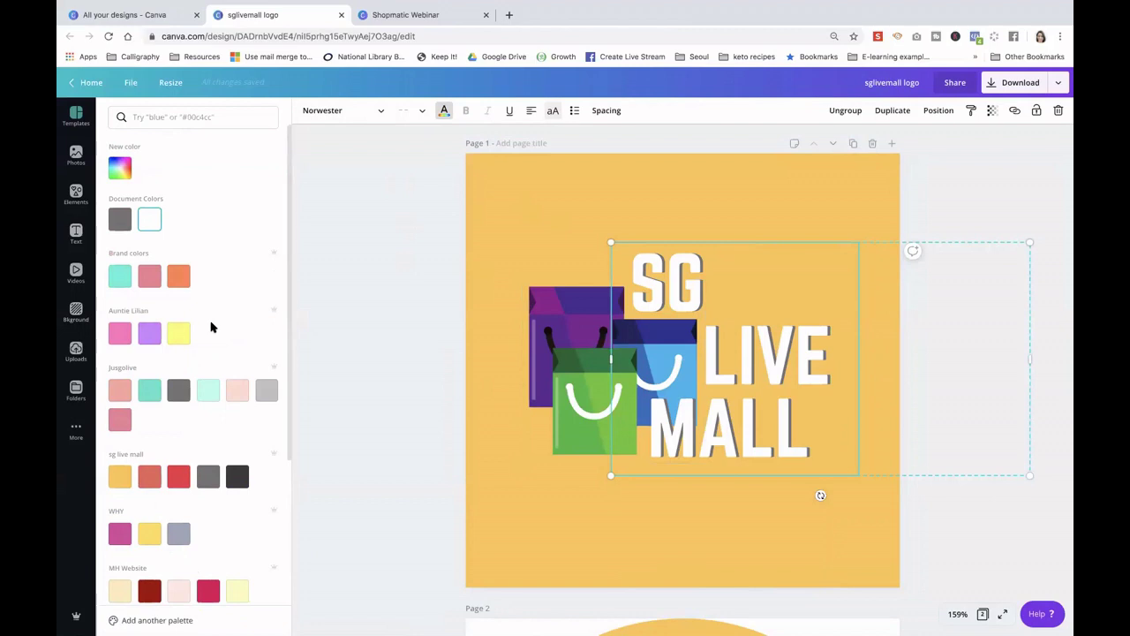
pyautogui.scroll(-3, 210, 328)
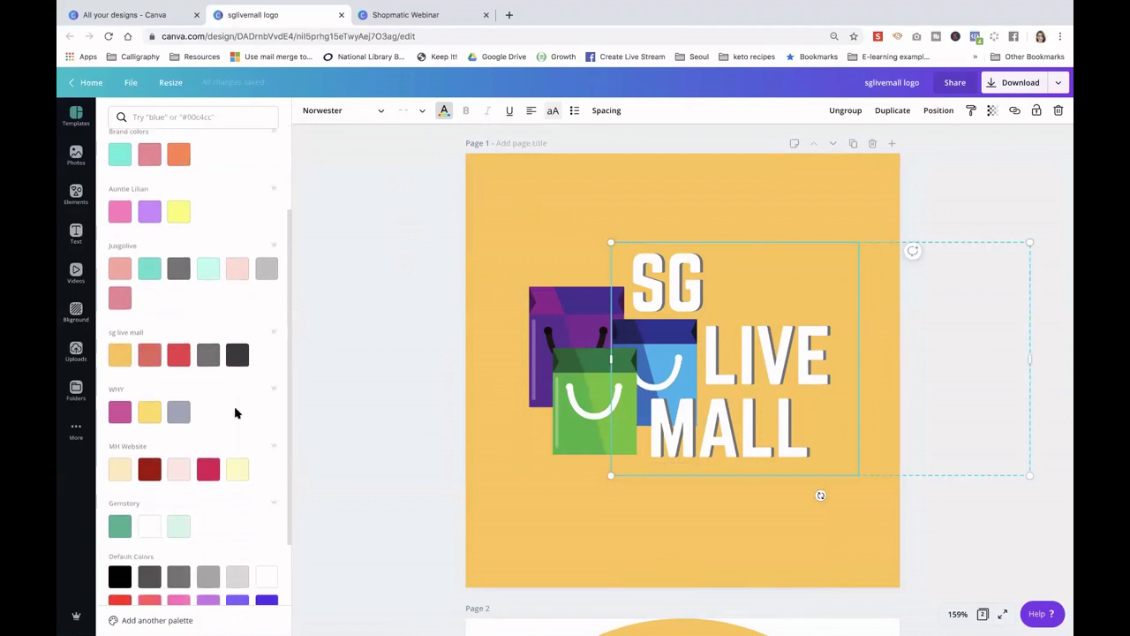
pyautogui.scroll(-1, 235, 412)
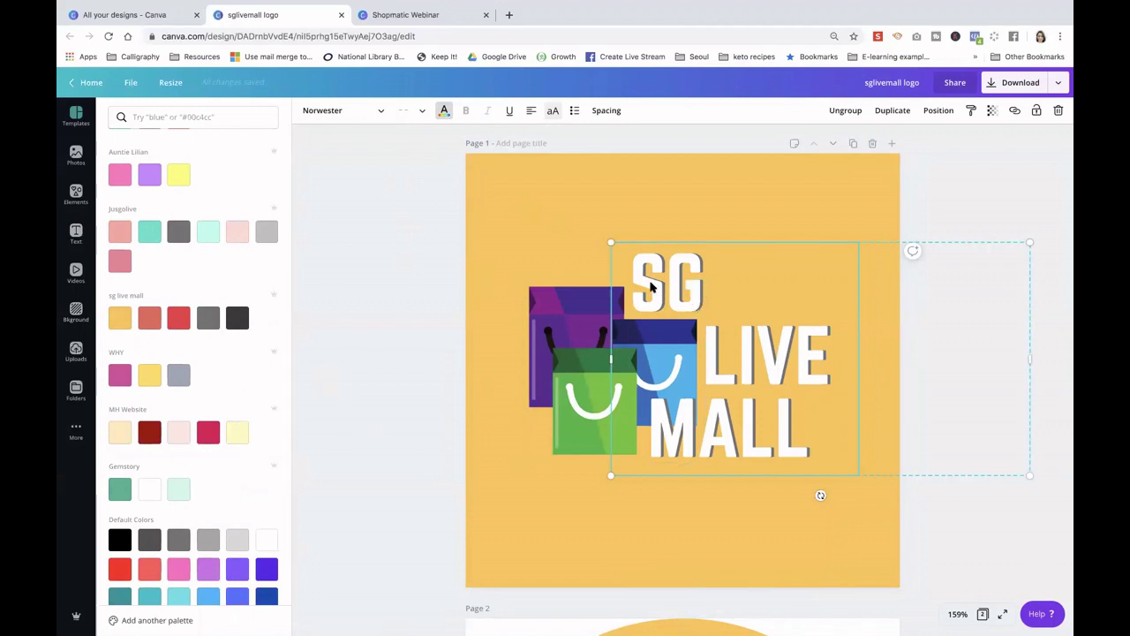
# Scroll down to page 2 and select the circular SG LIVE MALL logo image
pyautogui.click(566, 311)
pyautogui.scroll(-3, 398, 355)
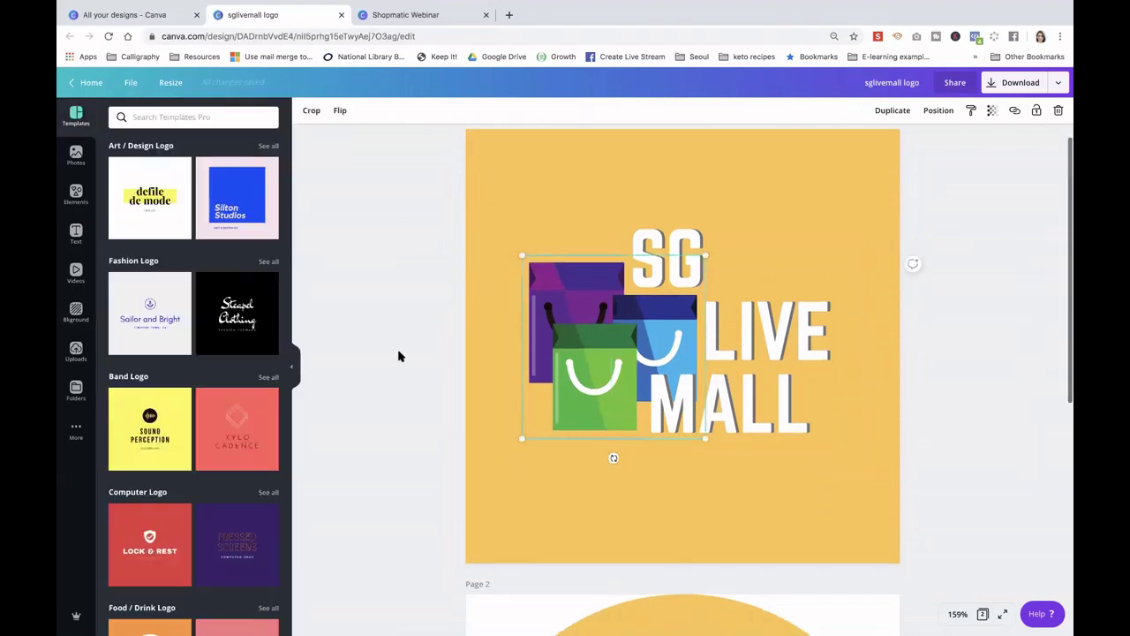
pyautogui.scroll(-5, 398, 356)
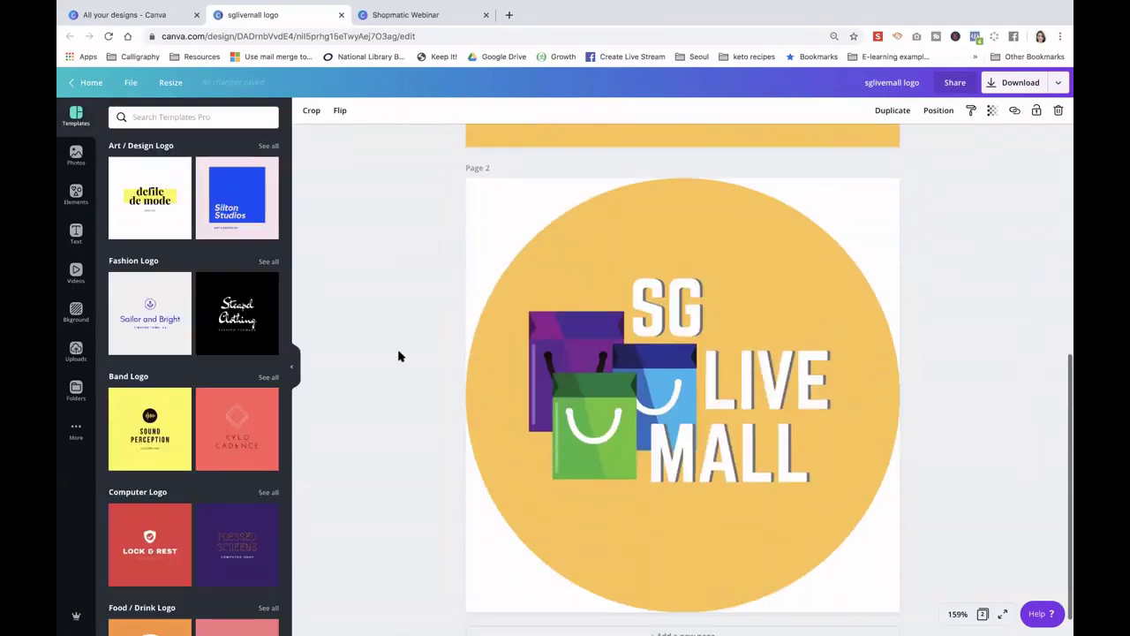
pyautogui.scroll(3, 399, 356)
pyautogui.scroll(2, 399, 356)
pyautogui.scroll(2, 398, 356)
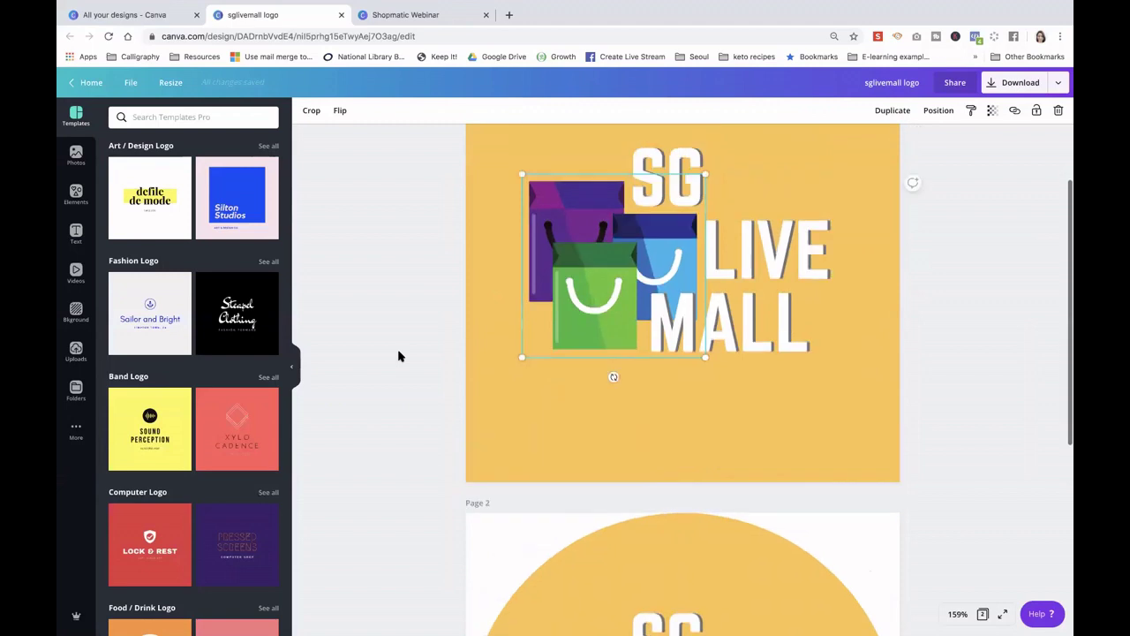
pyautogui.scroll(-6, 398, 356)
pyautogui.scroll(-1, 405, 342)
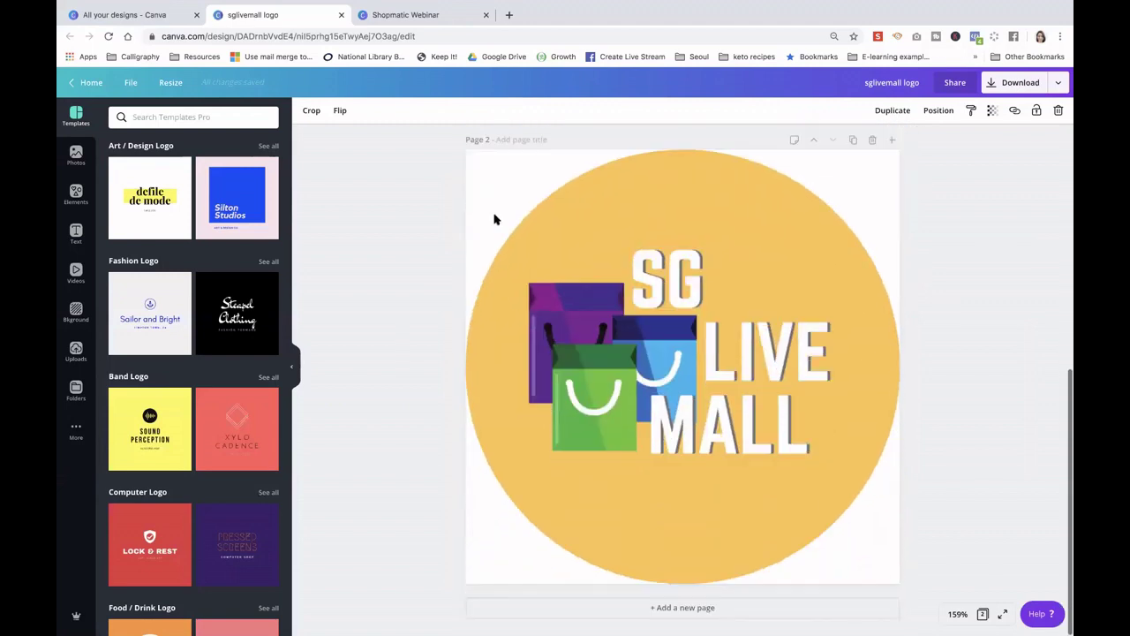
pyautogui.click(513, 217)
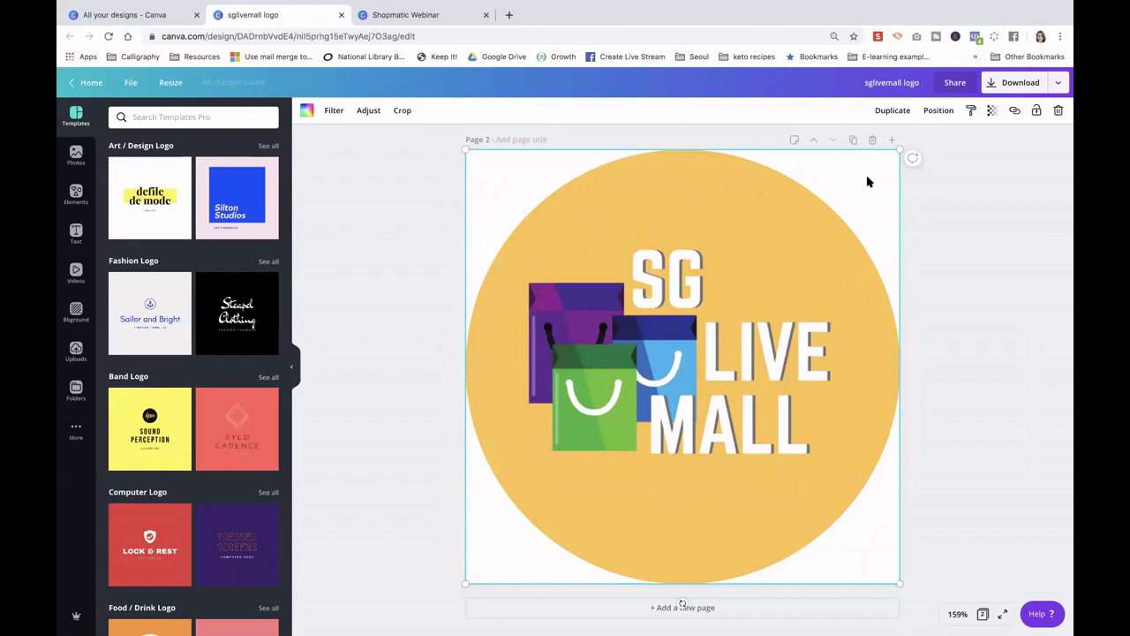
# Open the Download settings, keeping PNG as the file type
pyautogui.click(1058, 85)
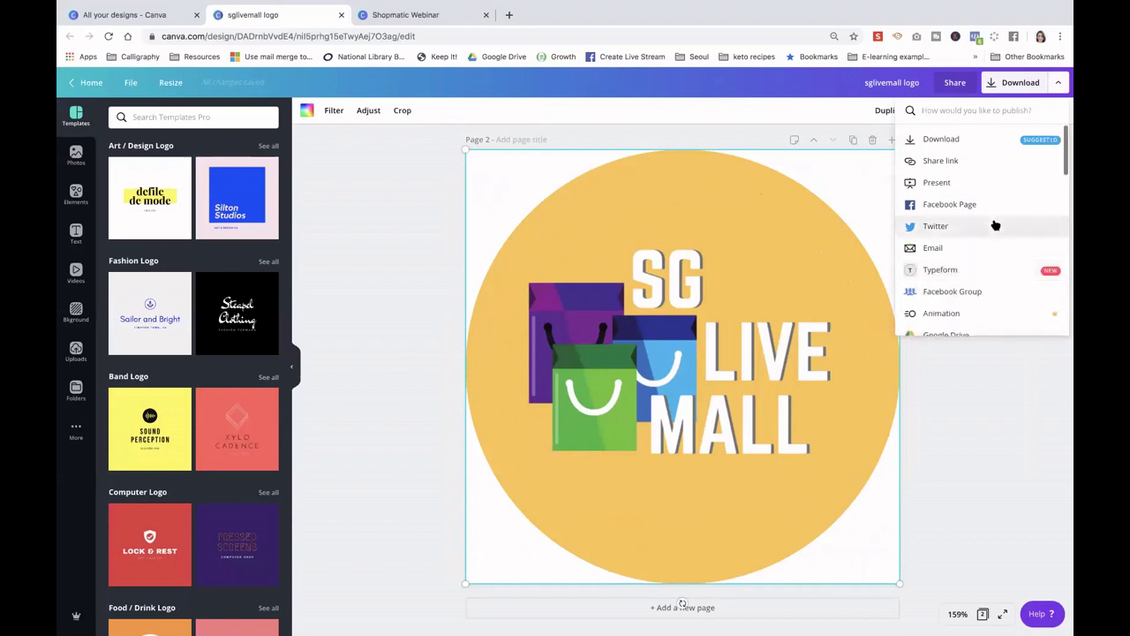
pyautogui.scroll(-1, 995, 226)
pyautogui.scroll(1, 995, 225)
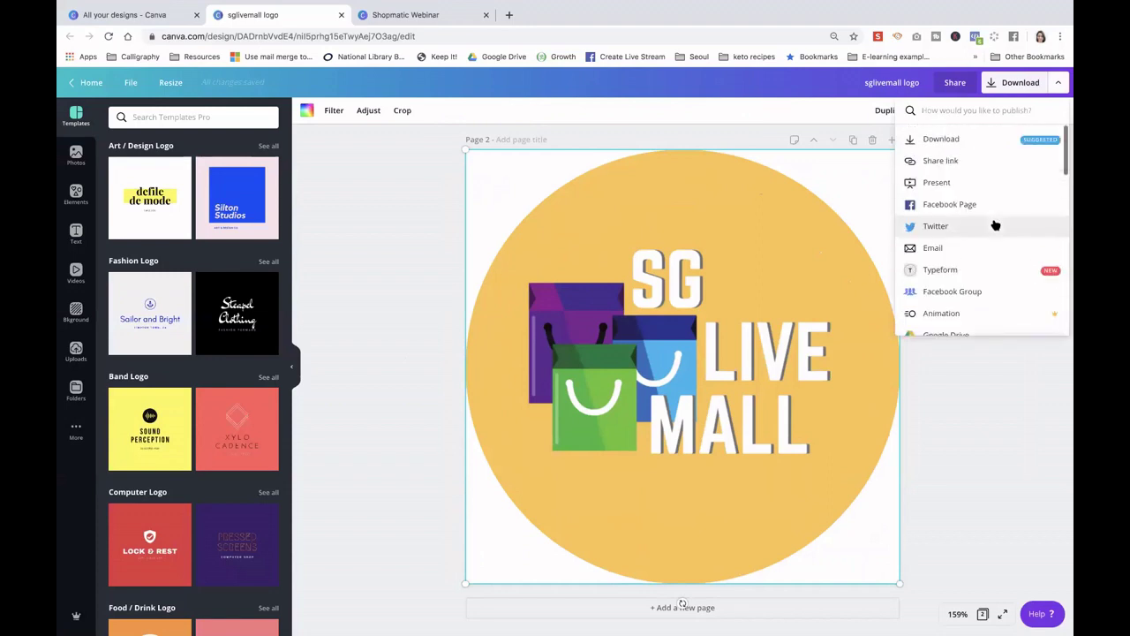
pyautogui.click(957, 142)
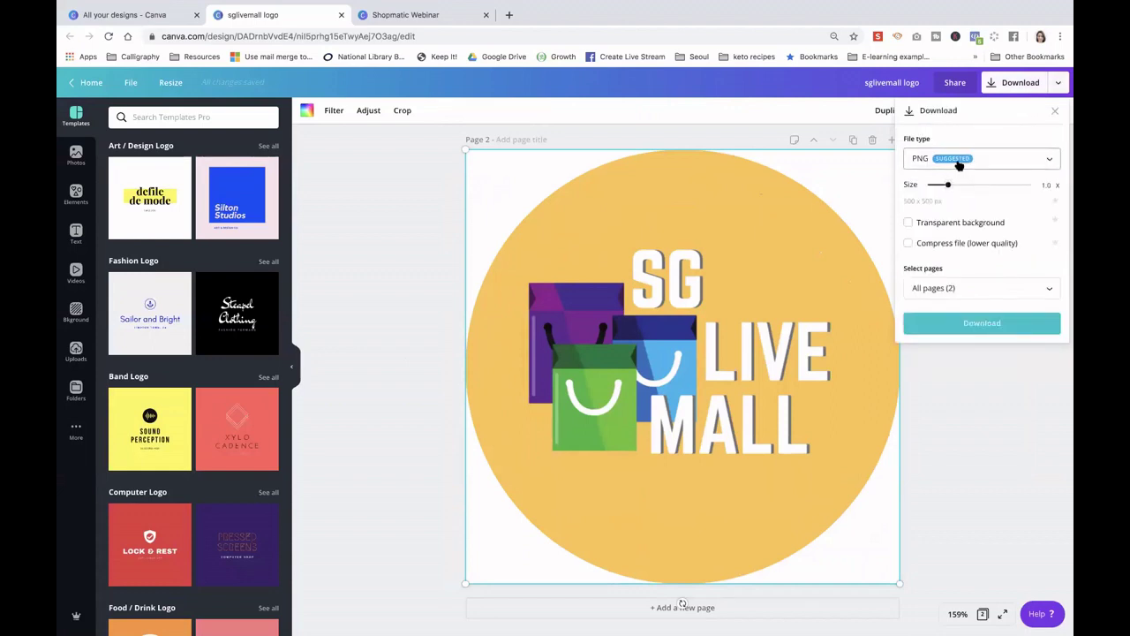
pyautogui.click(959, 165)
pyautogui.click(954, 169)
# Set the export size to 3.0x, limit pages to Page 2, and start the download
pyautogui.moveTo(950, 190); pyautogui.dragTo(1031, 191)
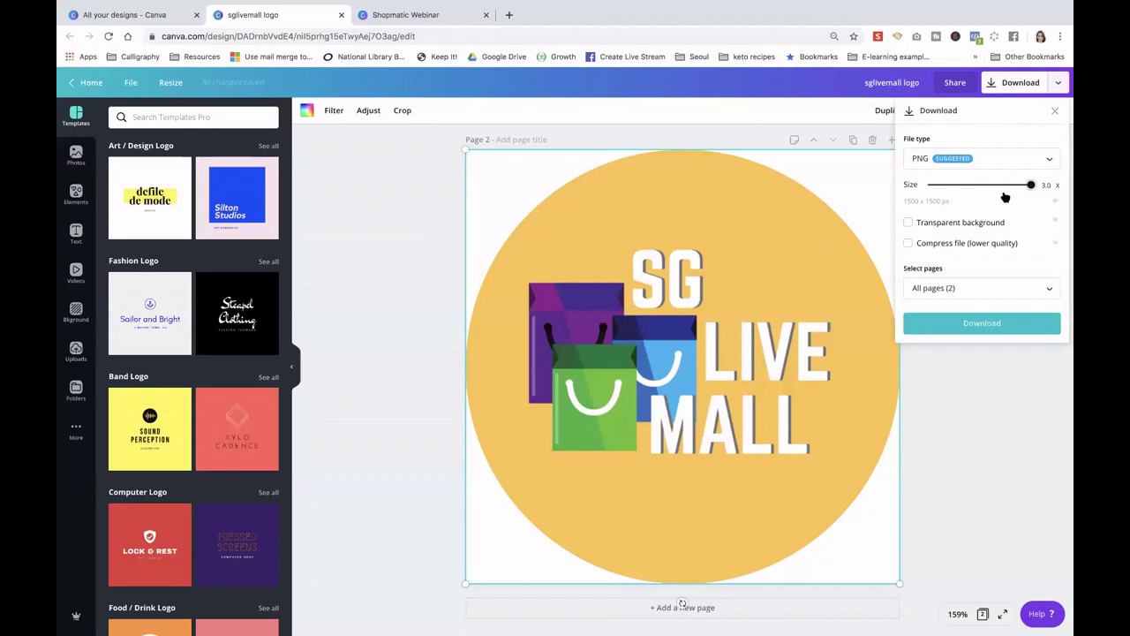
pyautogui.click(950, 186)
pyautogui.moveTo(952, 191); pyautogui.dragTo(1033, 189)
pyautogui.click(985, 287)
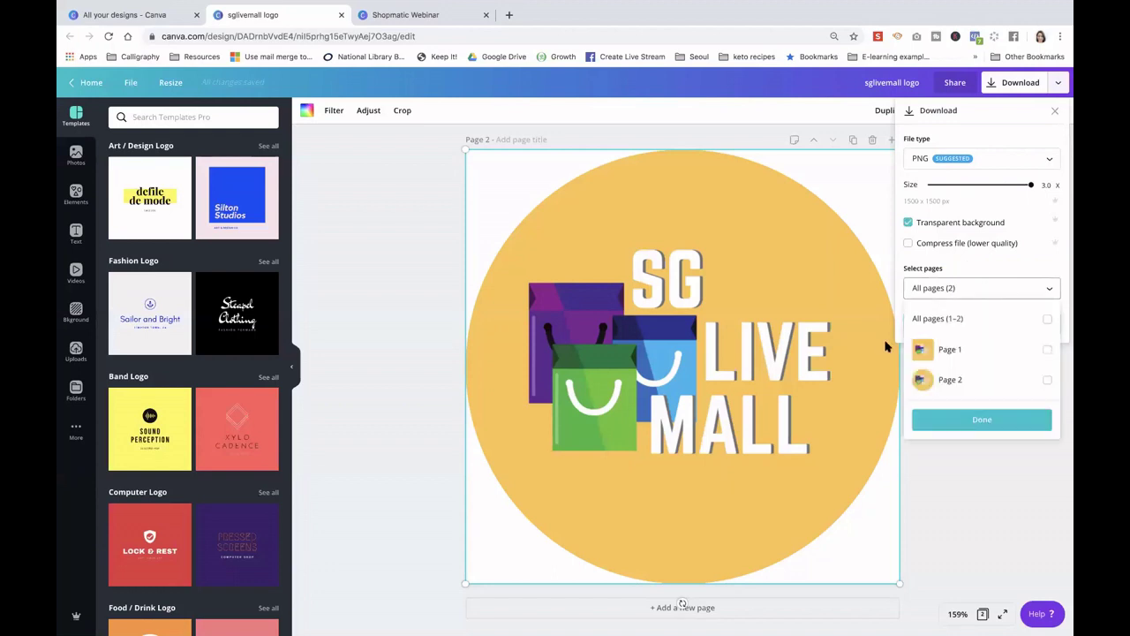
pyautogui.click(1048, 382)
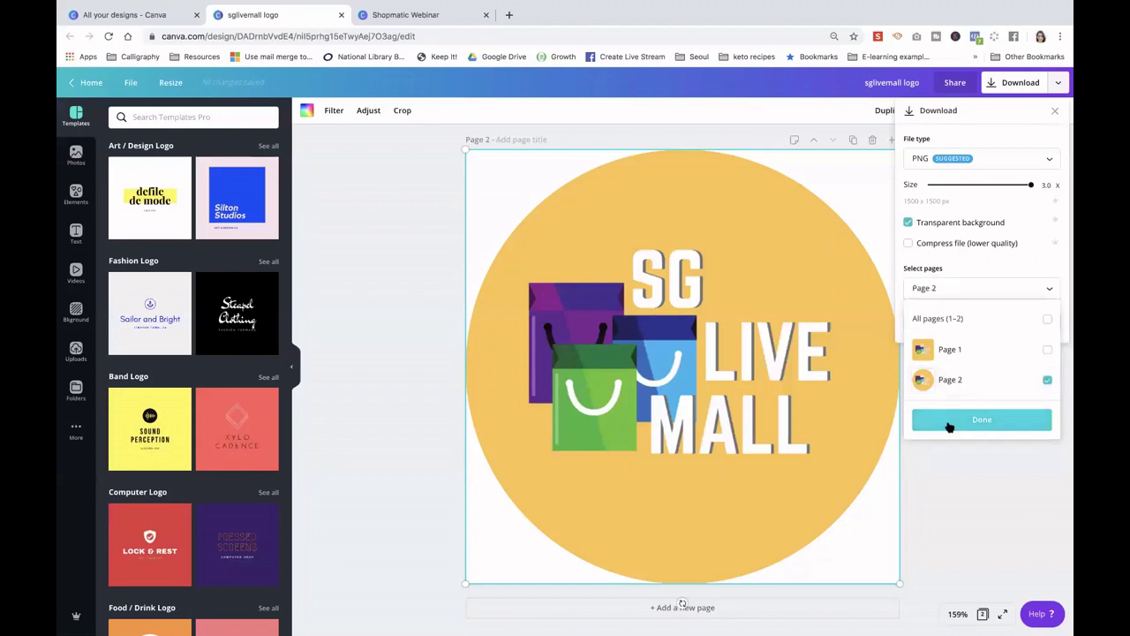
pyautogui.click(949, 423)
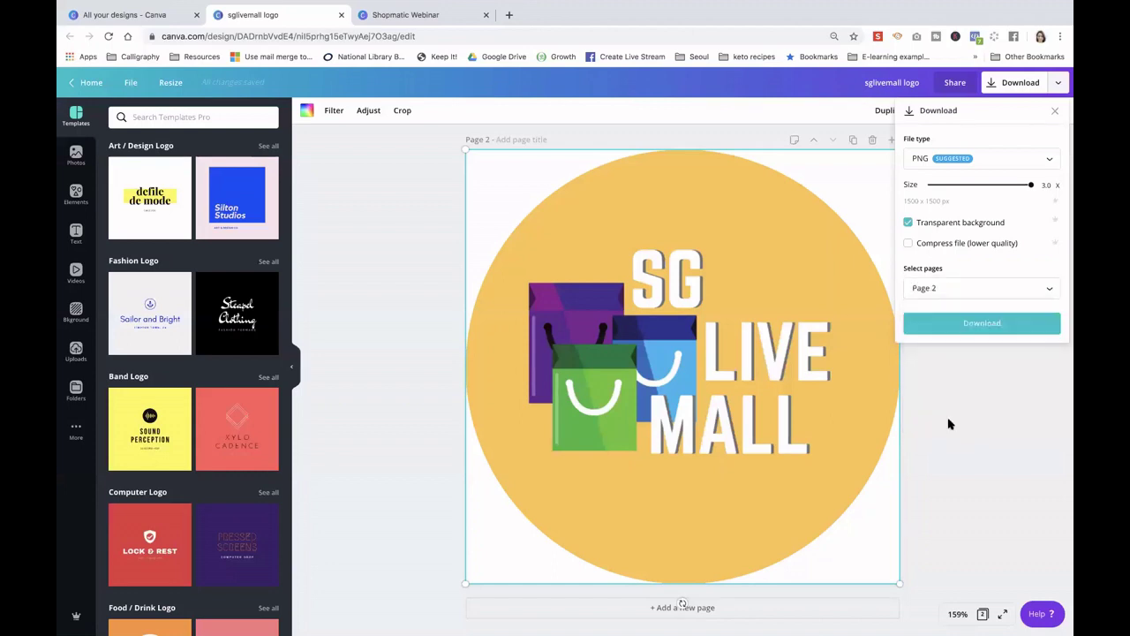
pyautogui.click(949, 327)
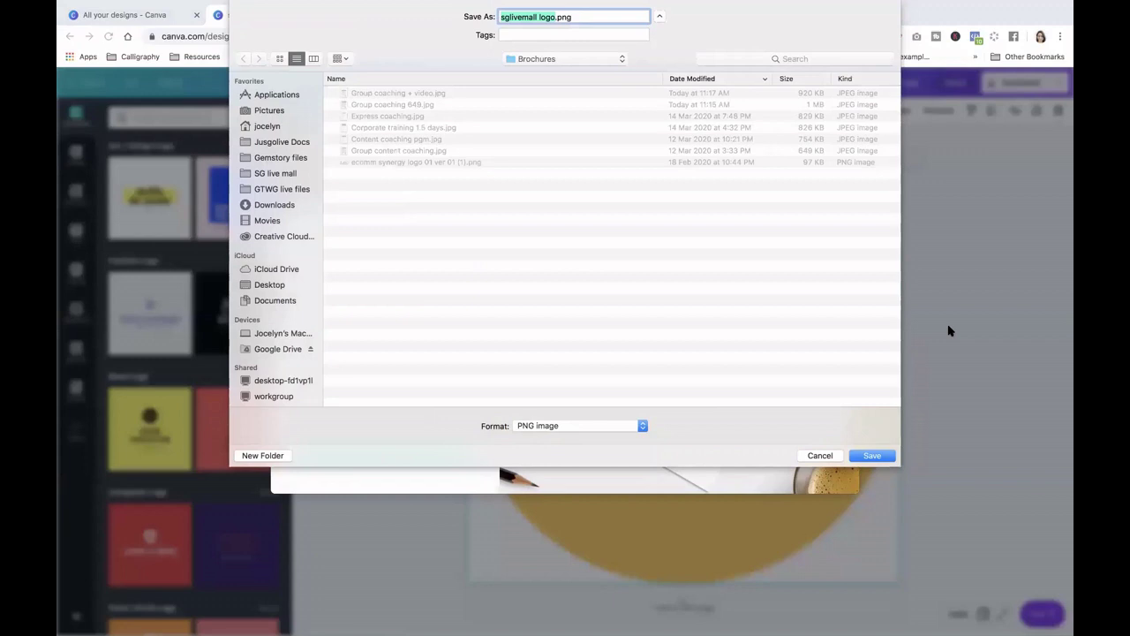
# Pick Jusgolive Docs as the destination and save the logo file
pyautogui.click(276, 144)
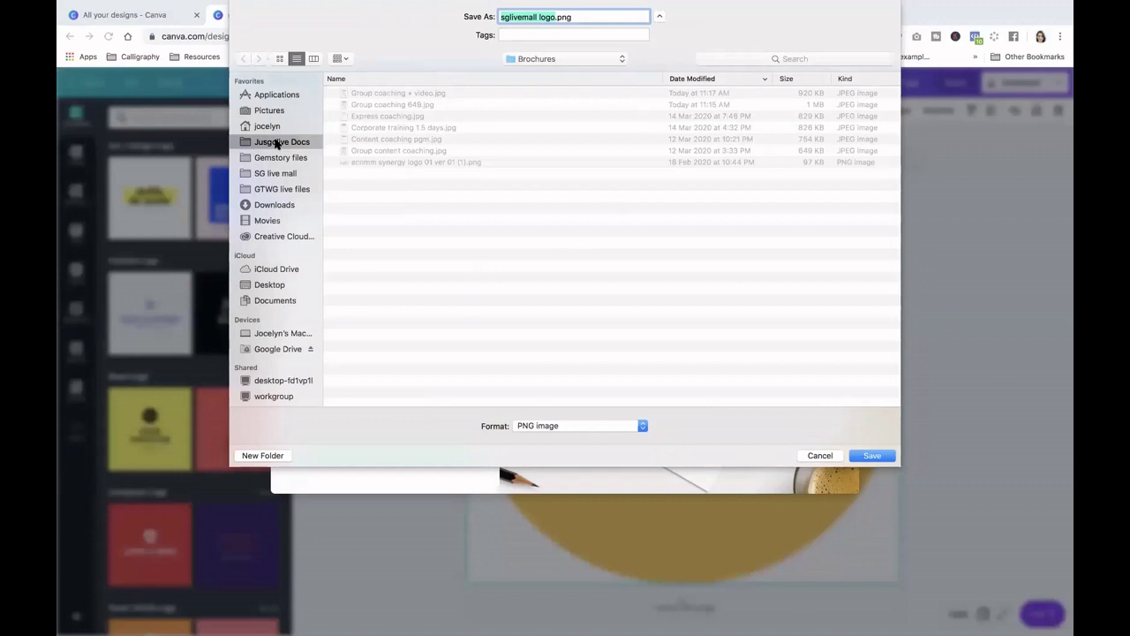
pyautogui.click(861, 455)
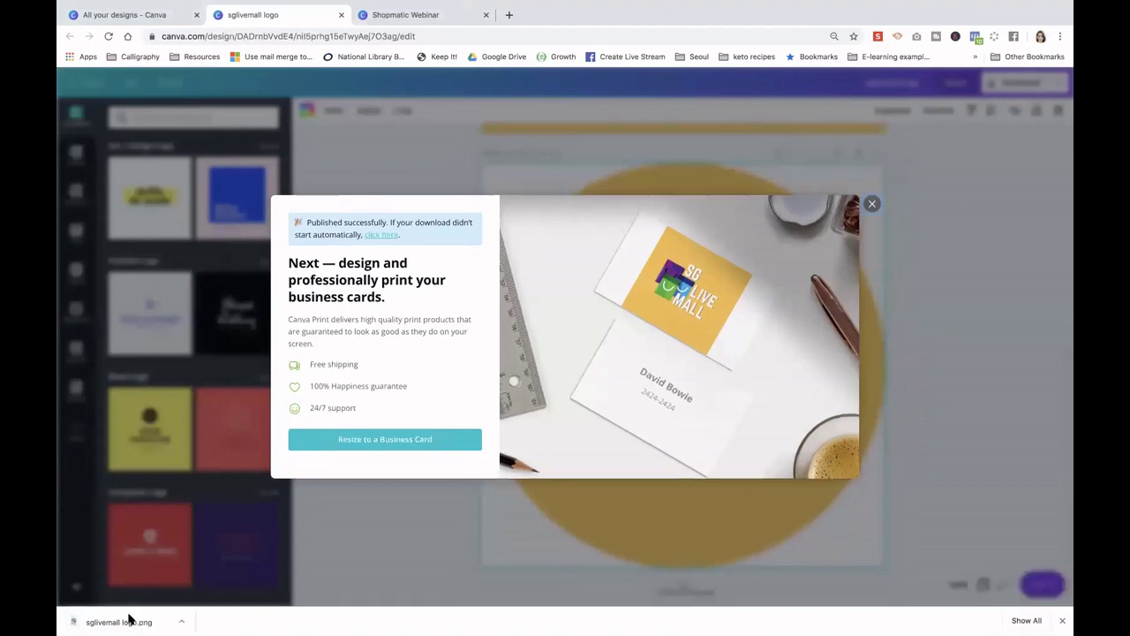
# Open sglivemall logo.png from the download shelf in Preview, then minimise it
pyautogui.click(128, 618)
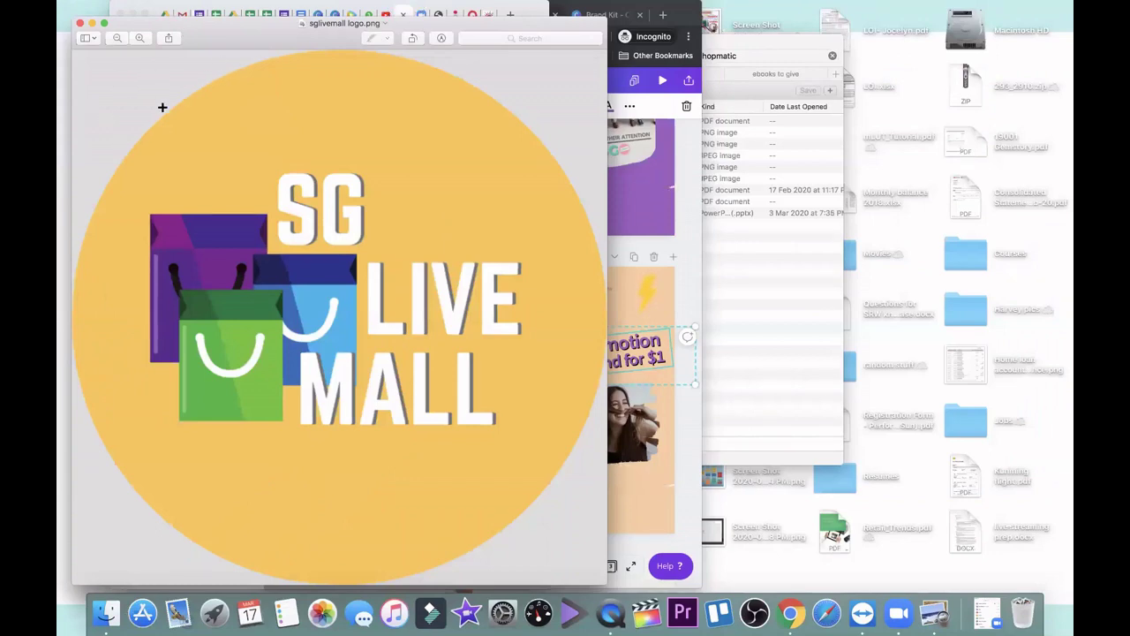
pyautogui.click(92, 24)
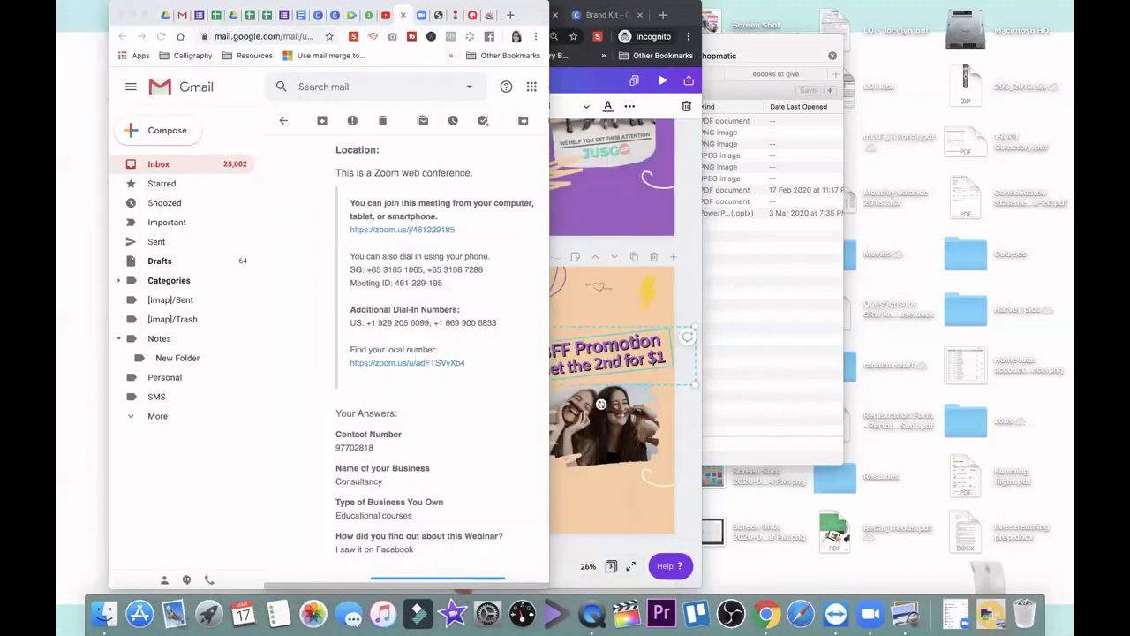
# Bring the Gmail window forward, then switch to the sglivemall logo window via Chrome's window list
pyautogui.rightClick(766, 614)
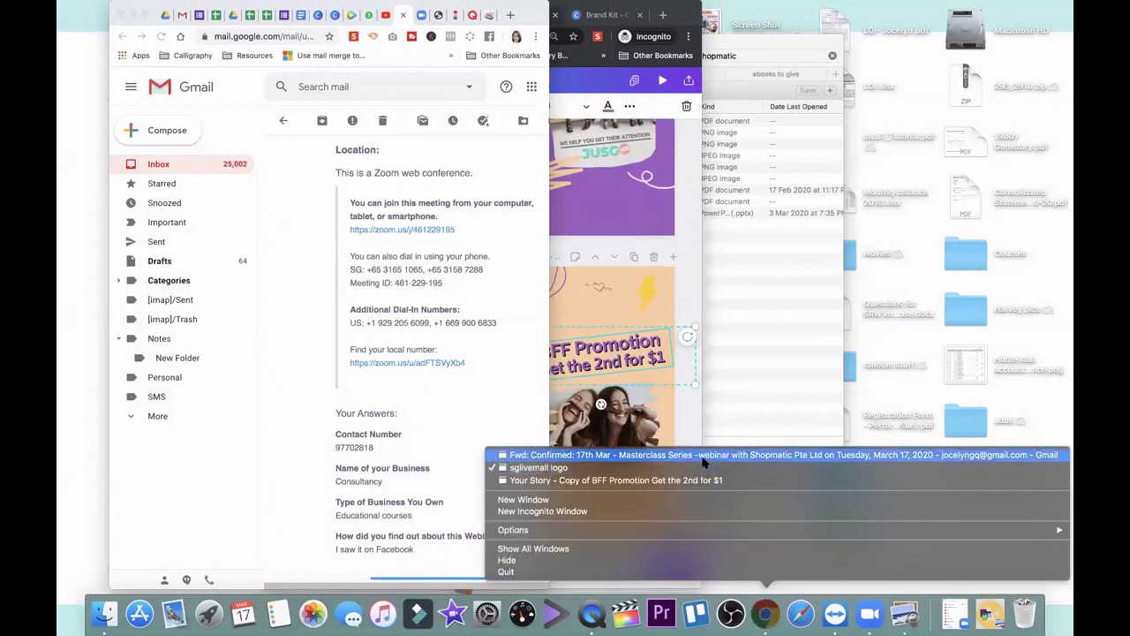
pyautogui.click(703, 456)
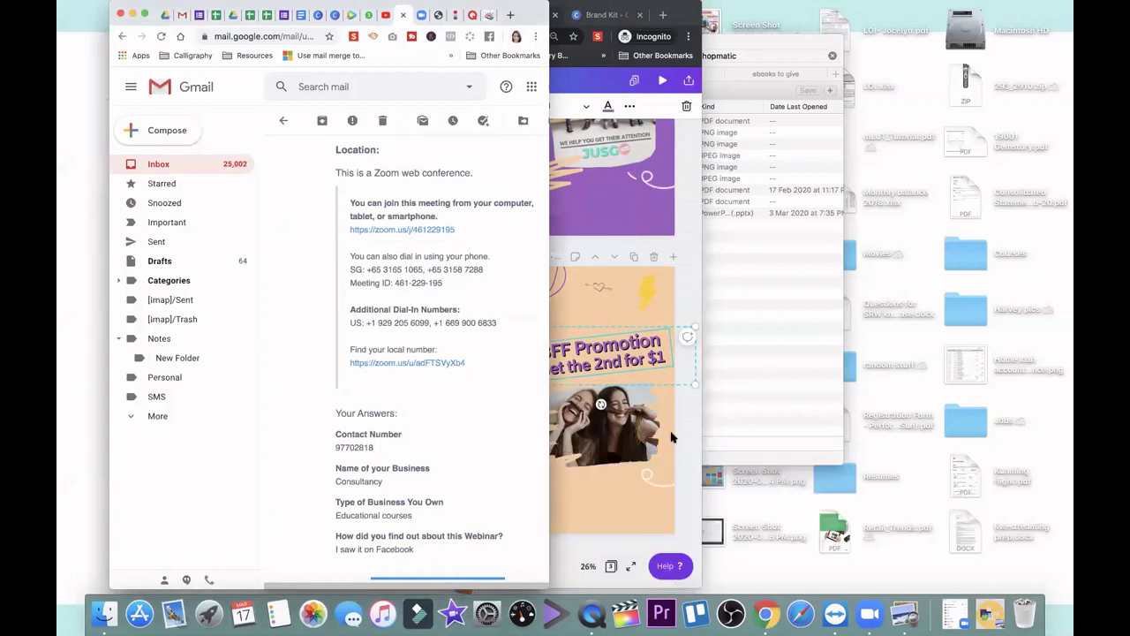
pyautogui.rightClick(761, 609)
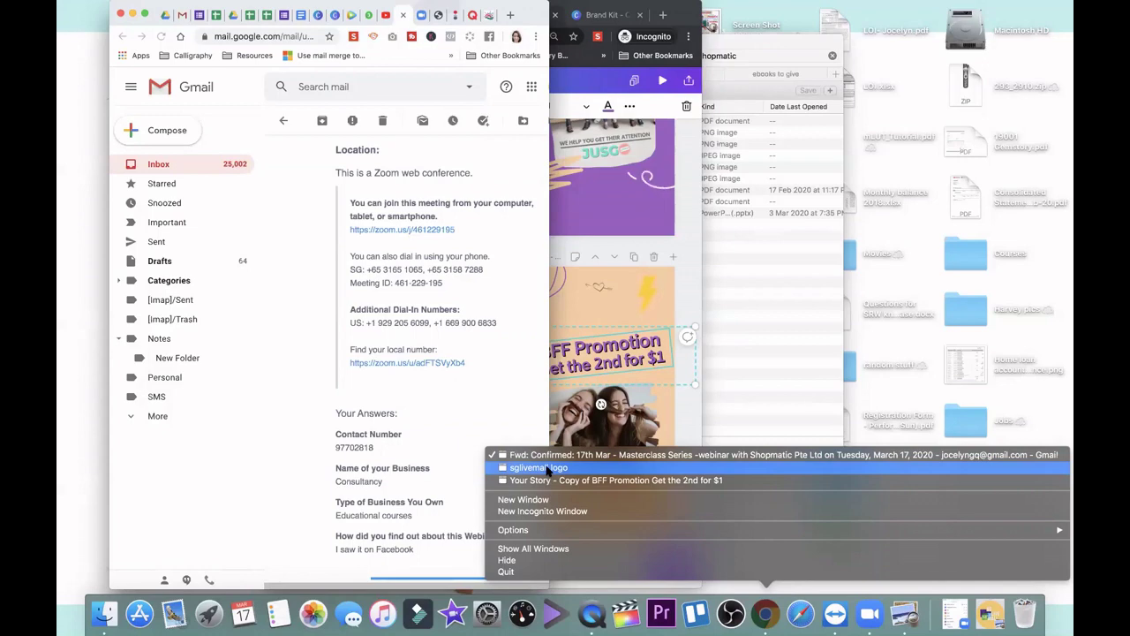
pyautogui.click(473, 170)
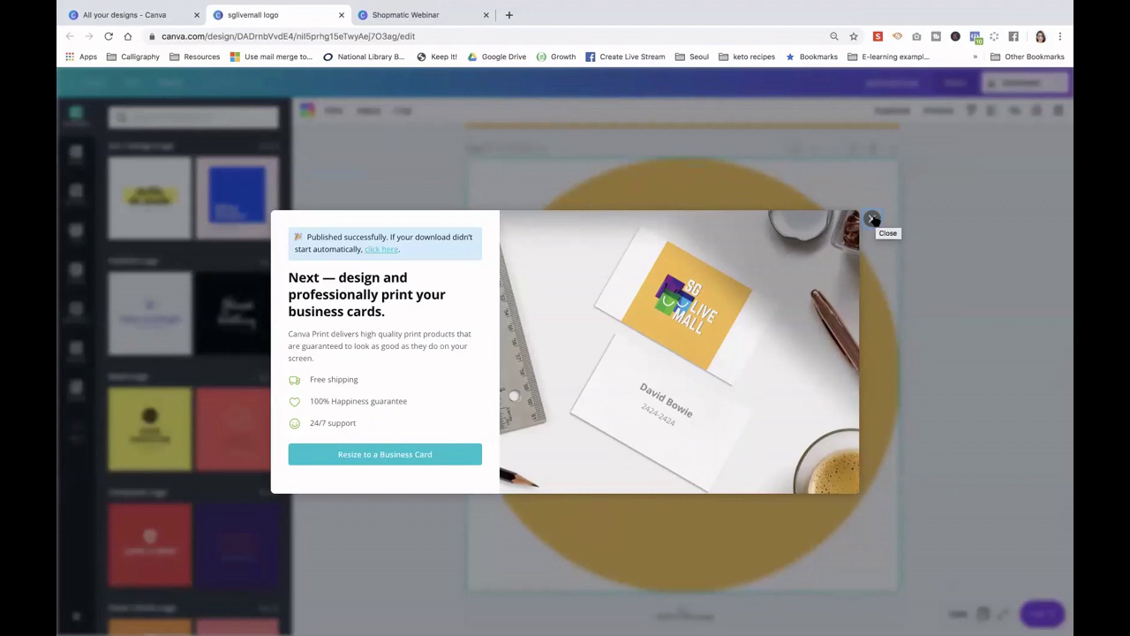
# Close the published-successfully message and scroll between pages 1 and 2 of the logo
pyautogui.click(873, 219)
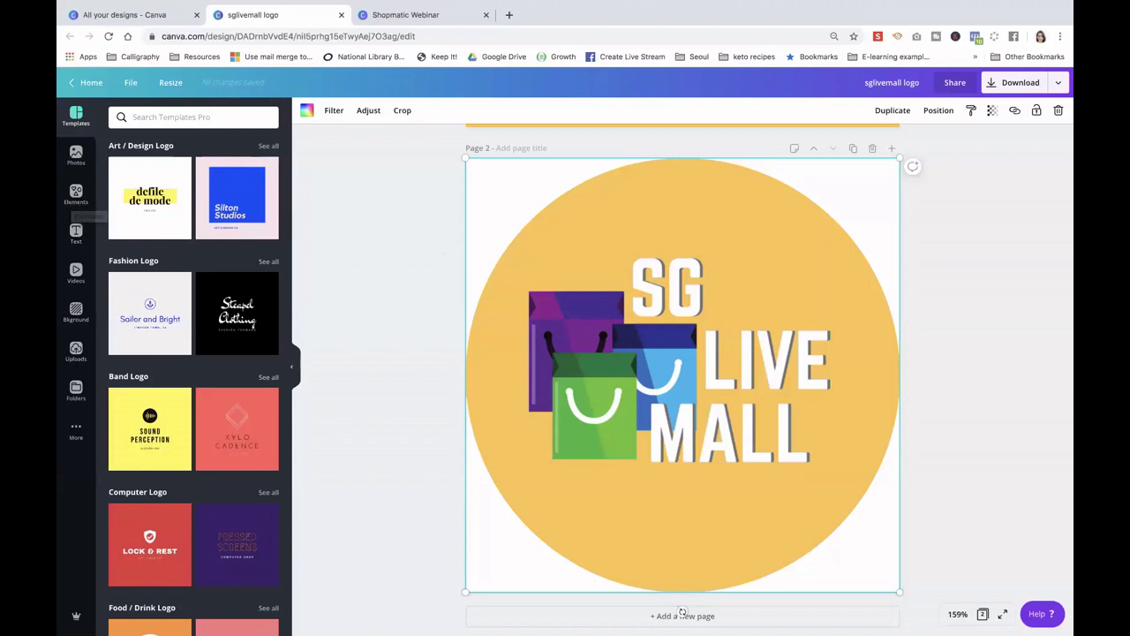
pyautogui.scroll(3, 682, 611)
pyautogui.scroll(3, 681, 380)
pyautogui.scroll(-5, 352, 306)
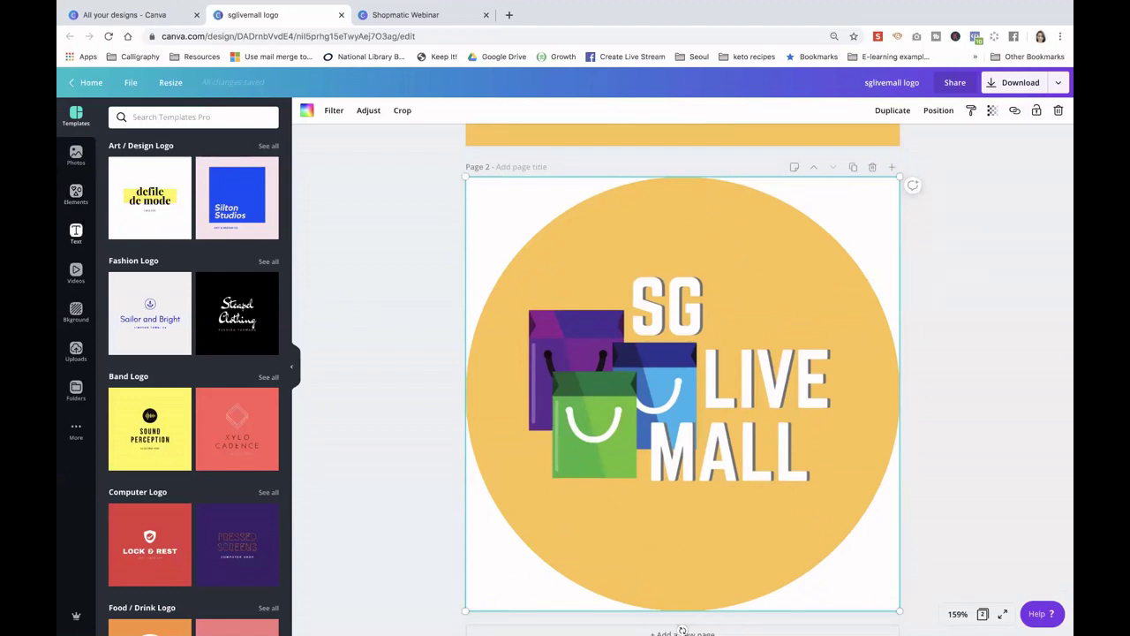
pyautogui.scroll(4, 422, 332)
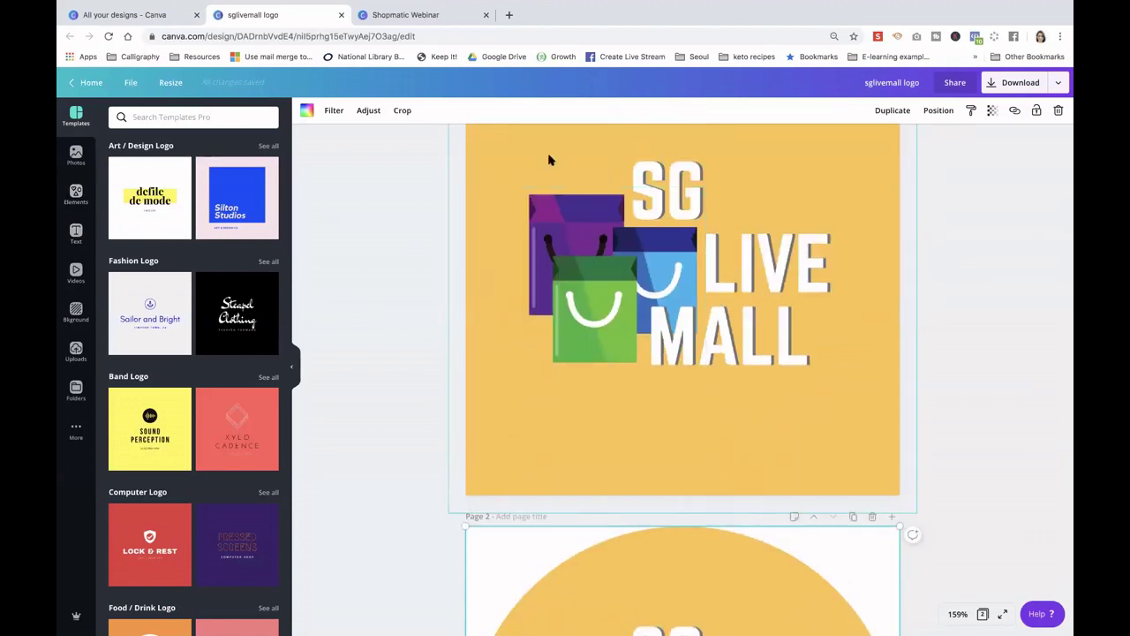
pyautogui.scroll(-5, 549, 159)
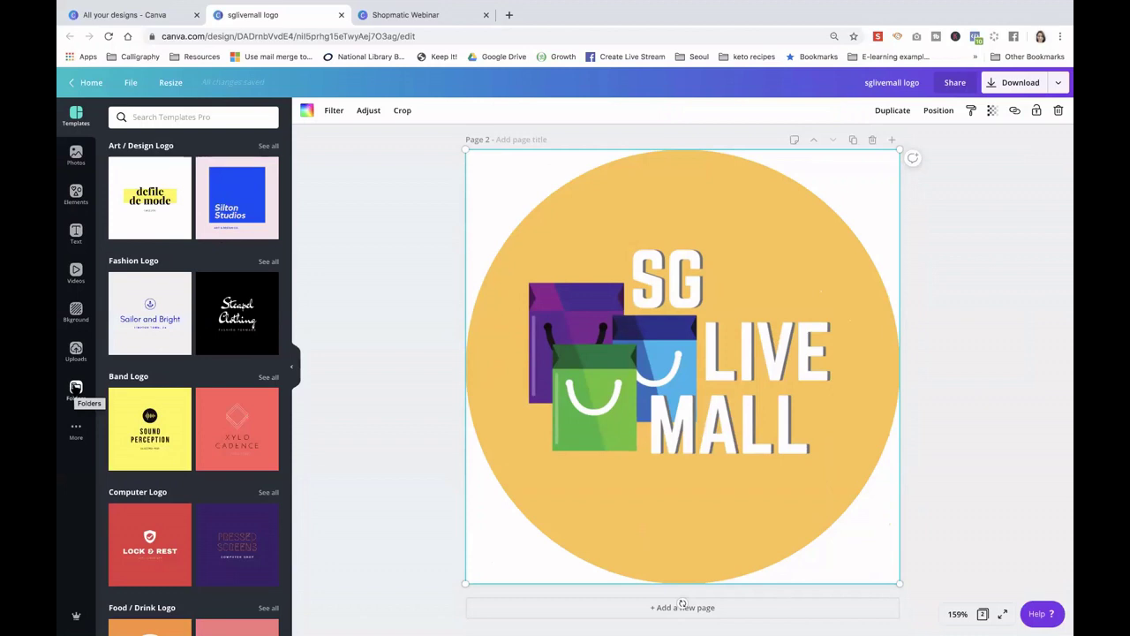
# Open the Jusgolive logos folder under Folders and add a blank Page 3 to the design
pyautogui.click(76, 389)
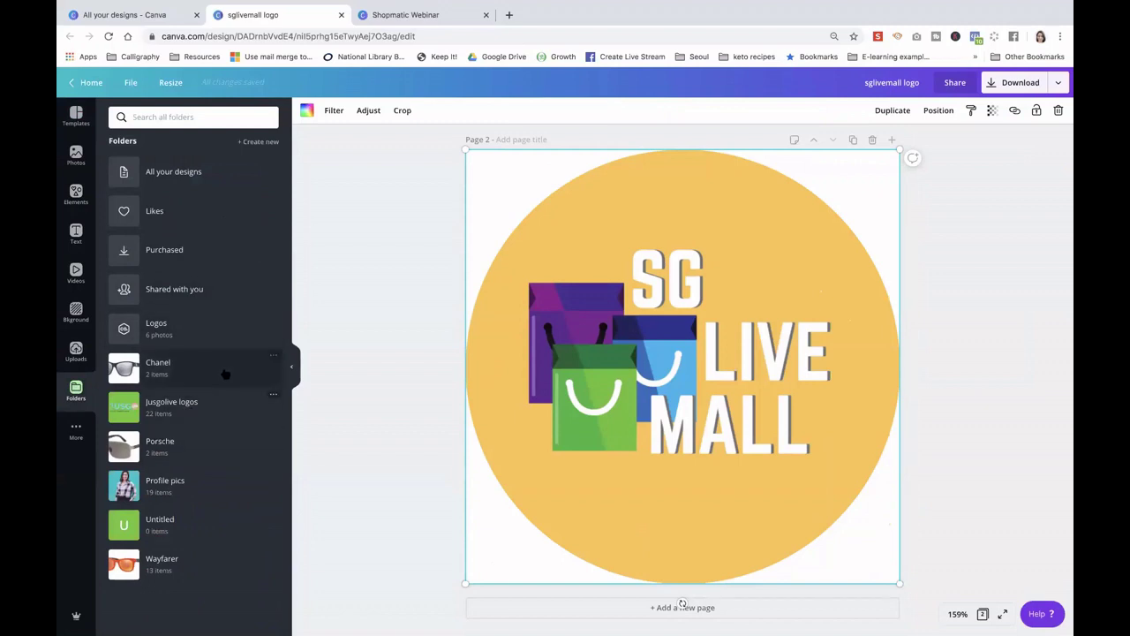
pyautogui.click(187, 488)
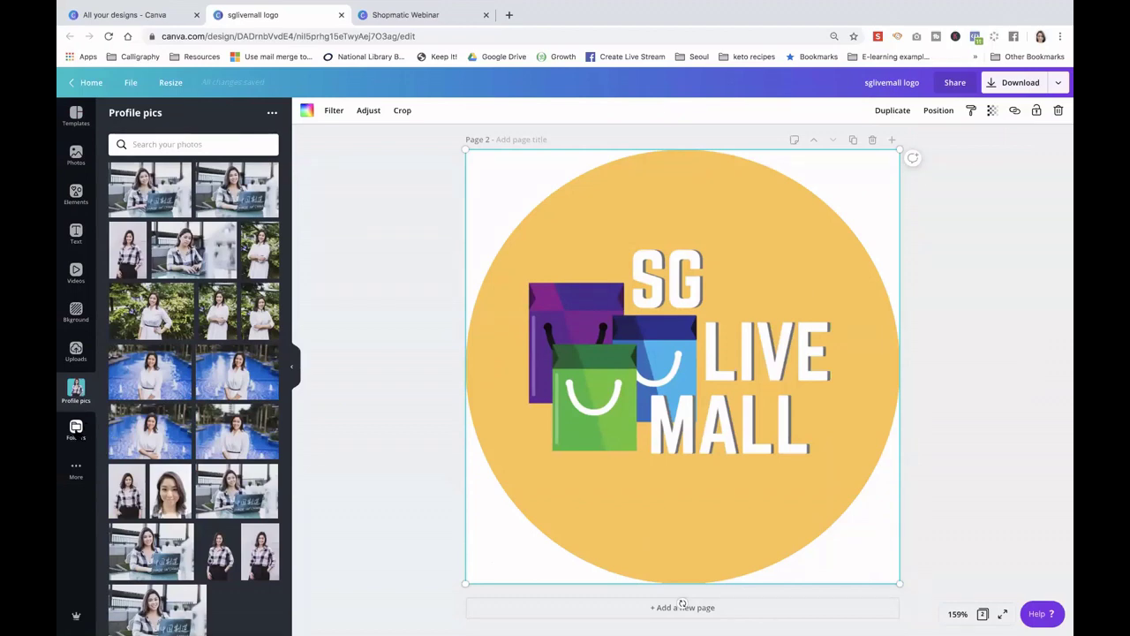
pyautogui.click(76, 429)
pyautogui.click(173, 411)
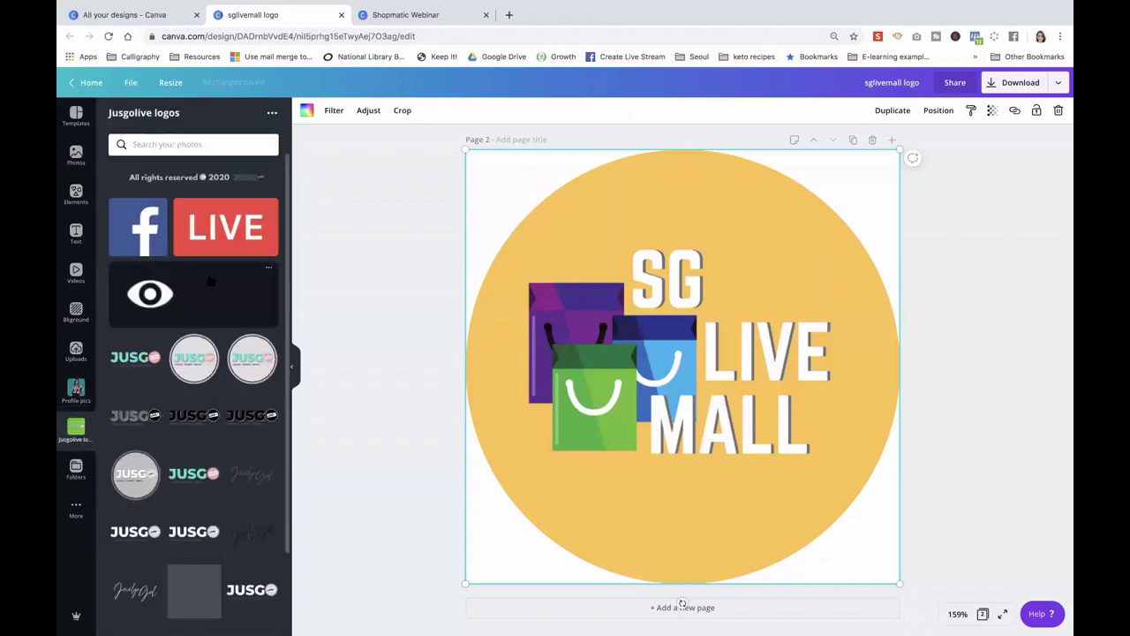
pyautogui.scroll(-2, 185, 432)
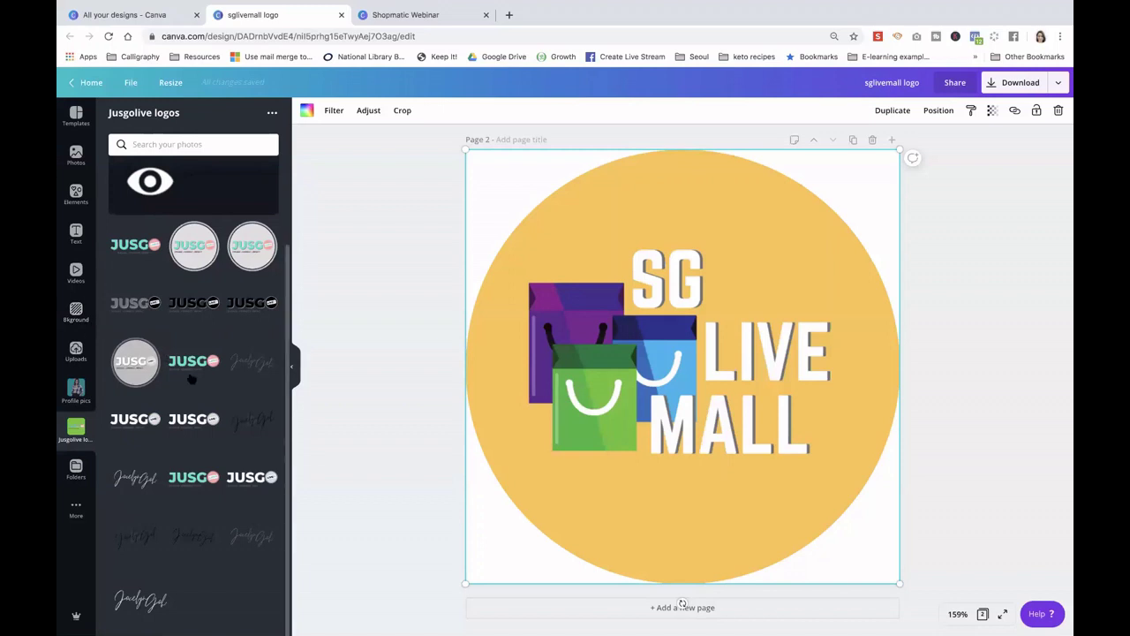
pyautogui.click(517, 609)
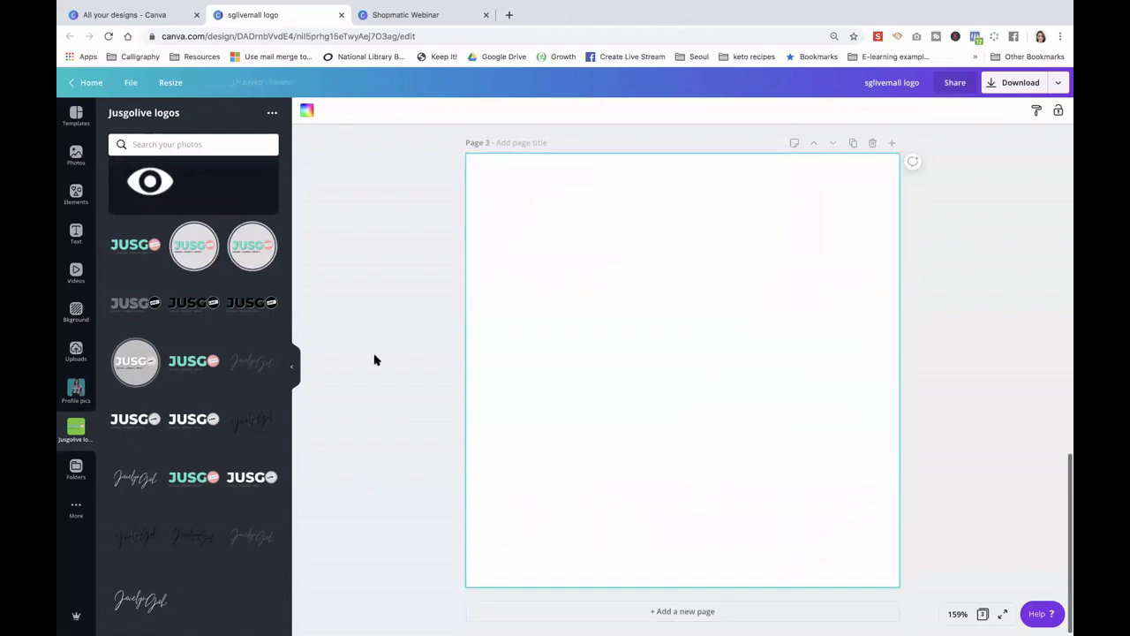
# Rerun the recent 'career woman' photo search, then add the first photo and delete it again
pyautogui.click(75, 196)
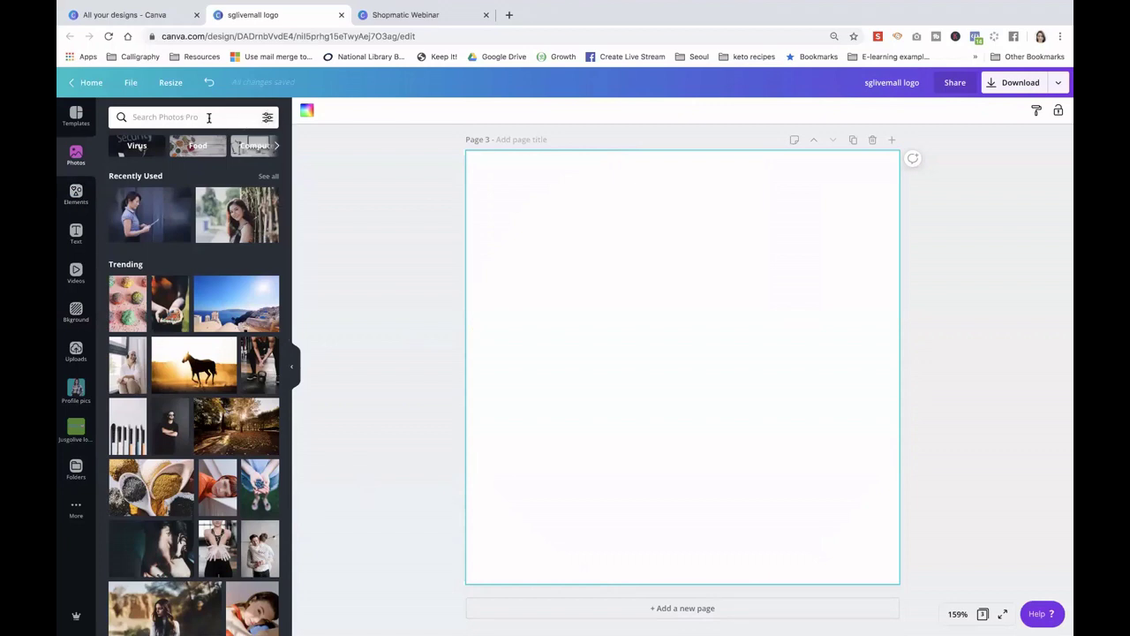
pyautogui.click(208, 118)
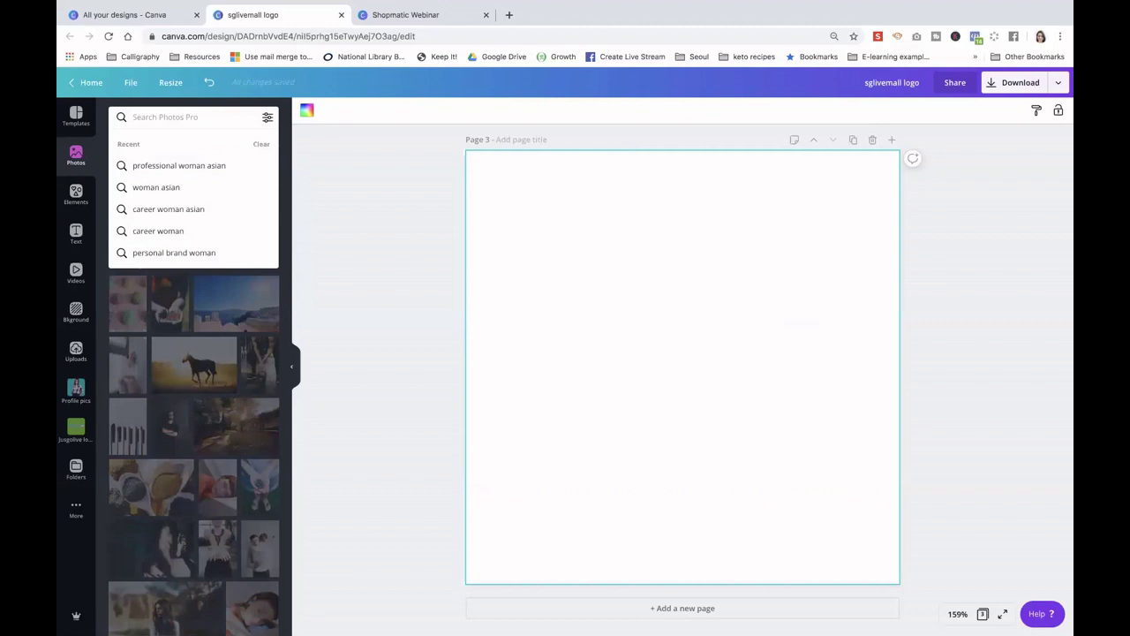
pyautogui.write('al')
pyautogui.press('BackSpace')
pyautogui.press('BackSpace')
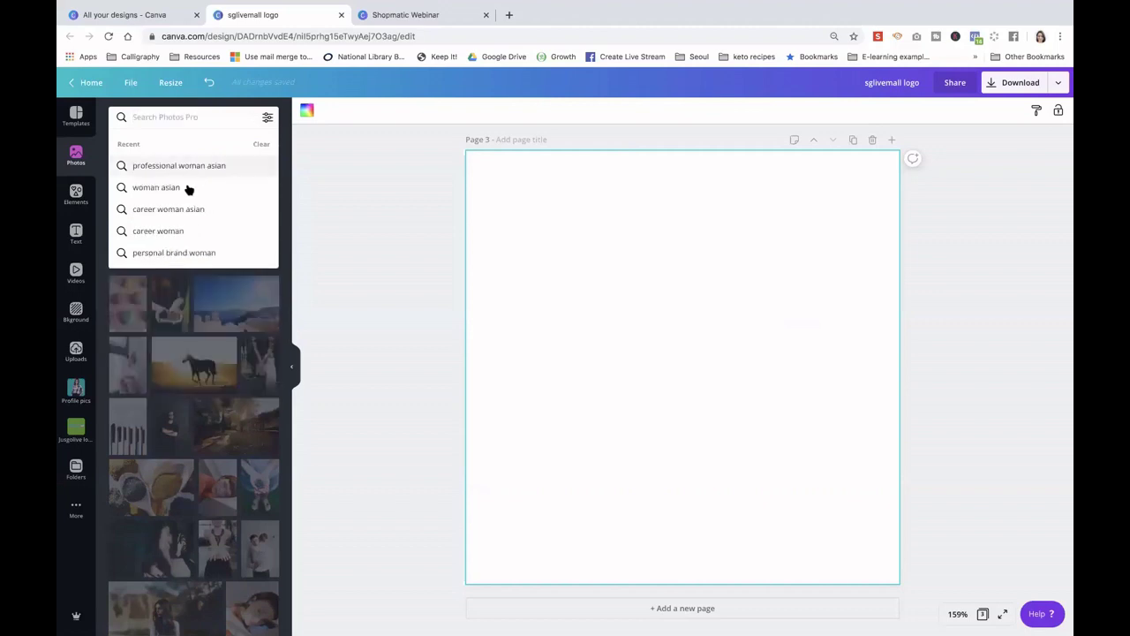
pyautogui.click(174, 232)
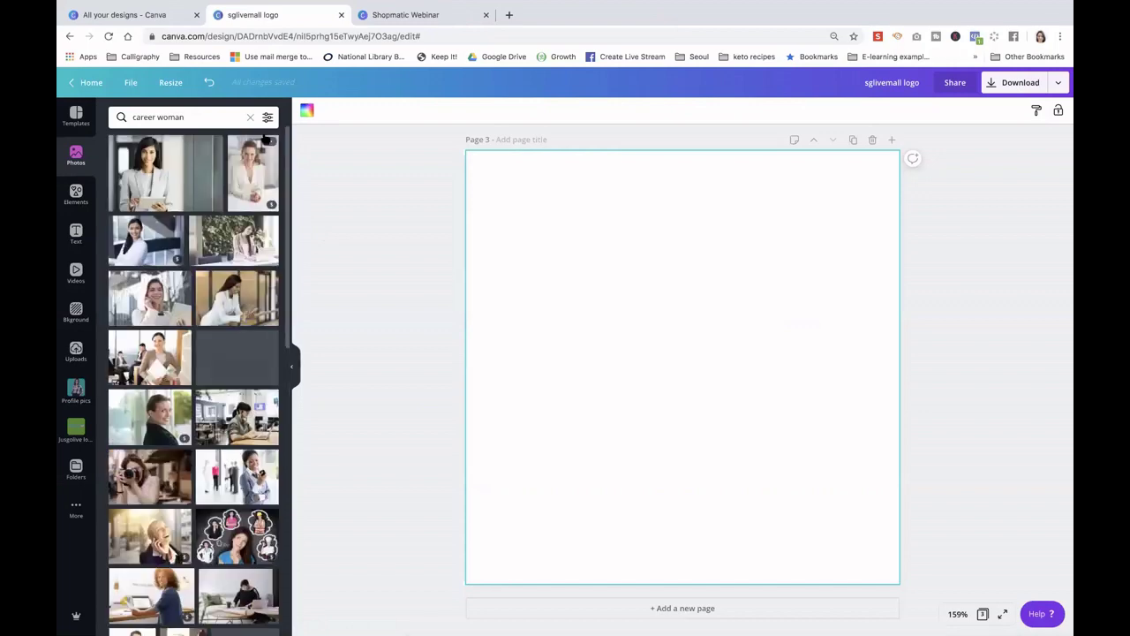
pyautogui.click(219, 180)
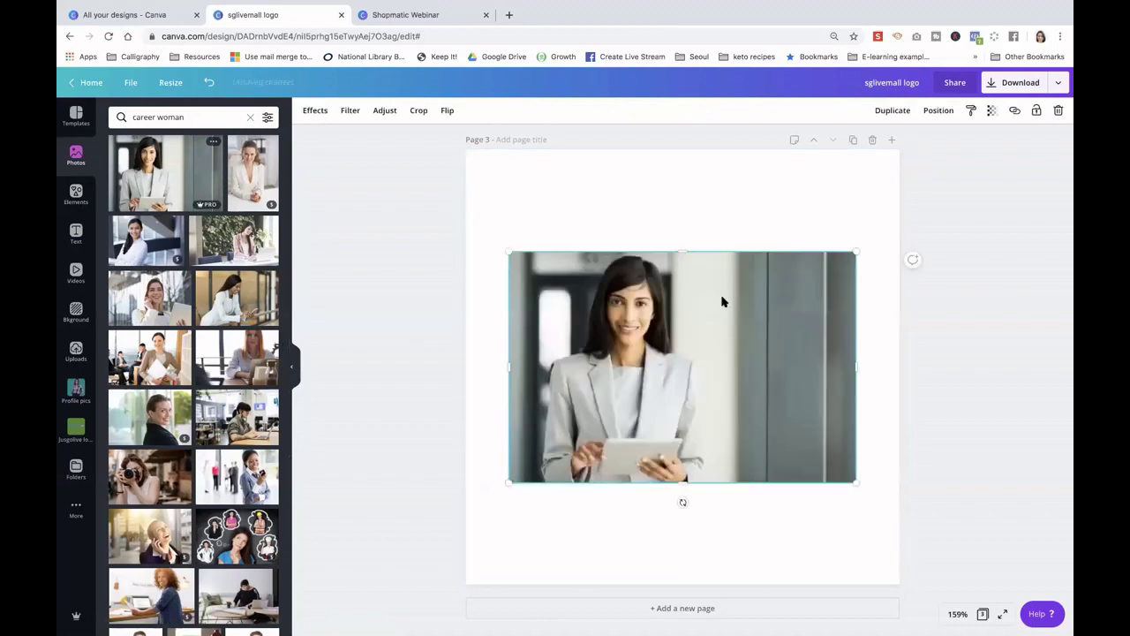
pyautogui.press('Delete')
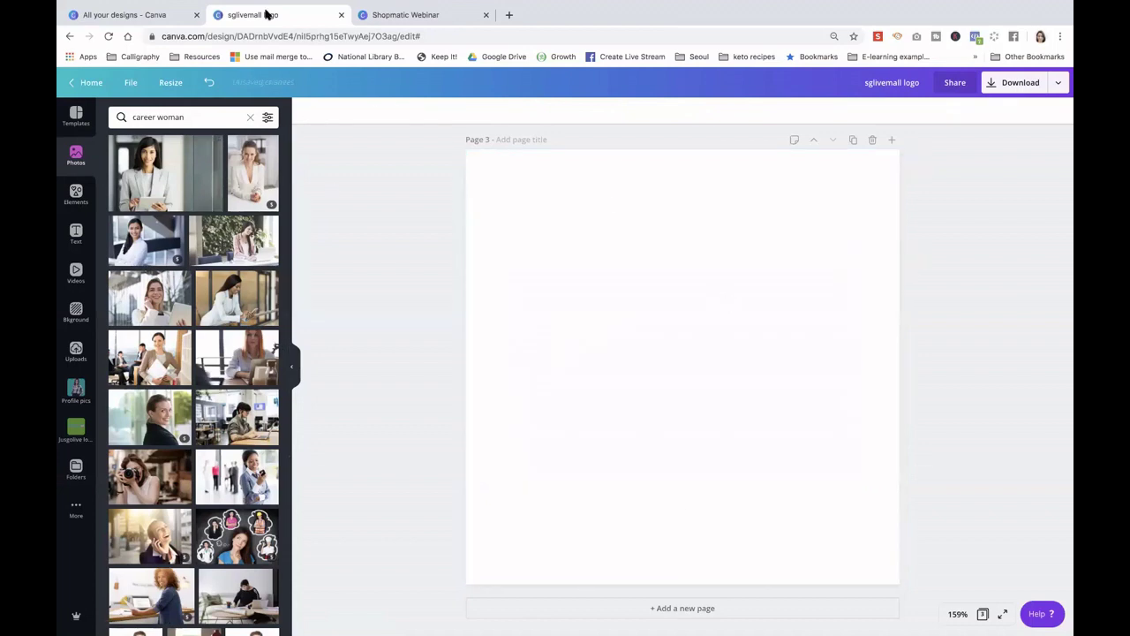
# Filter the career woman photo results to Free only, with Pro unticked
pyautogui.click(268, 119)
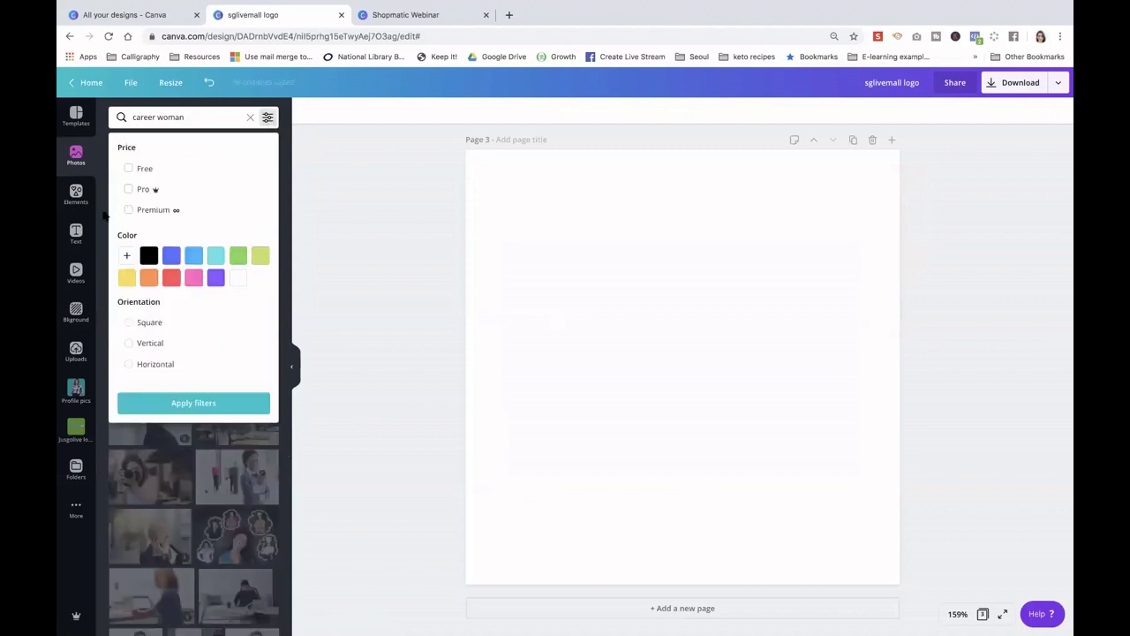
pyautogui.click(129, 171)
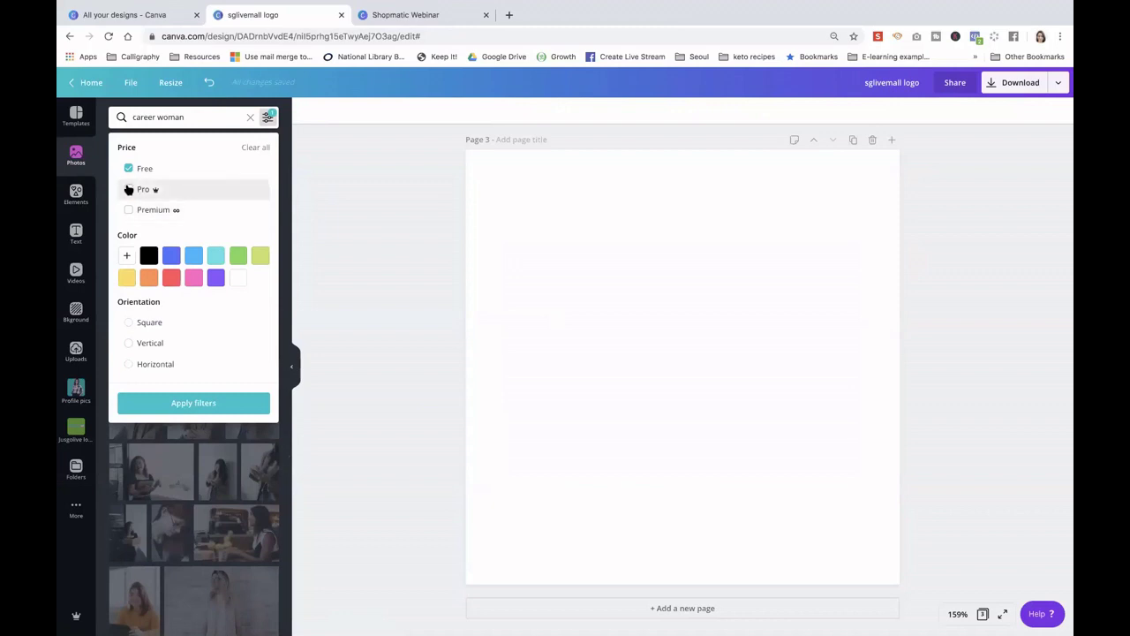
pyautogui.click(128, 188)
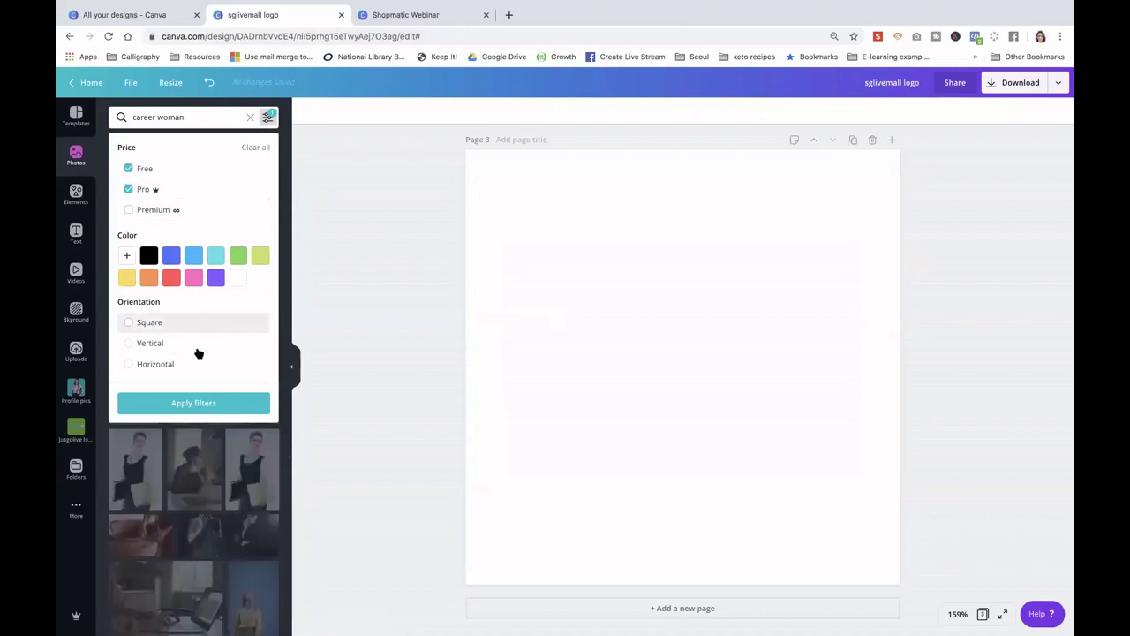
pyautogui.click(193, 404)
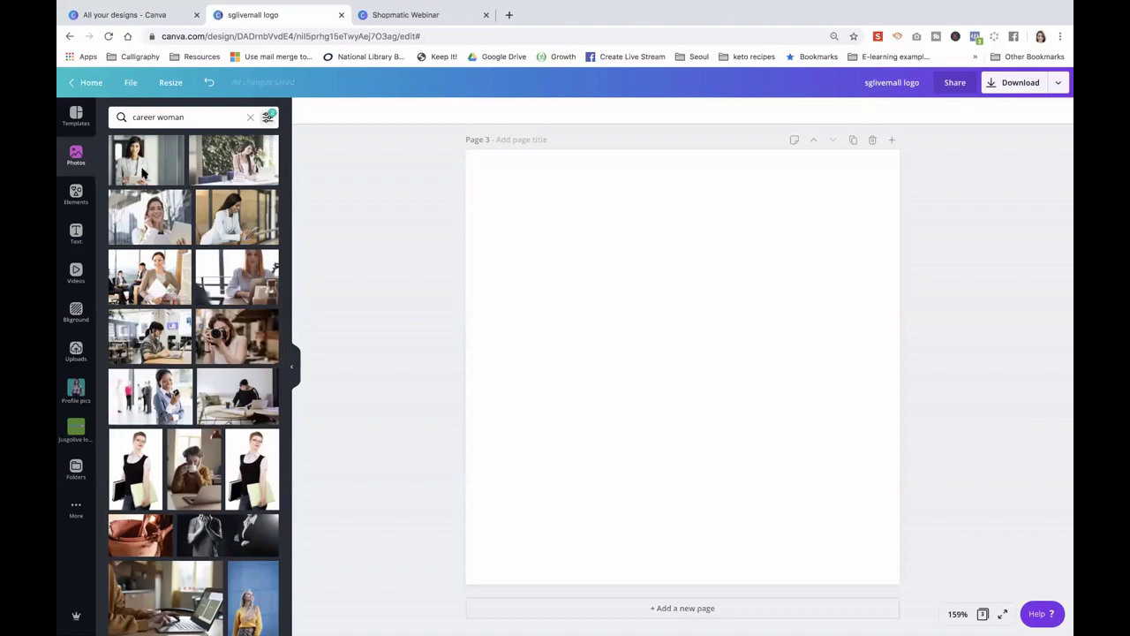
pyautogui.click(268, 117)
pyautogui.click(129, 189)
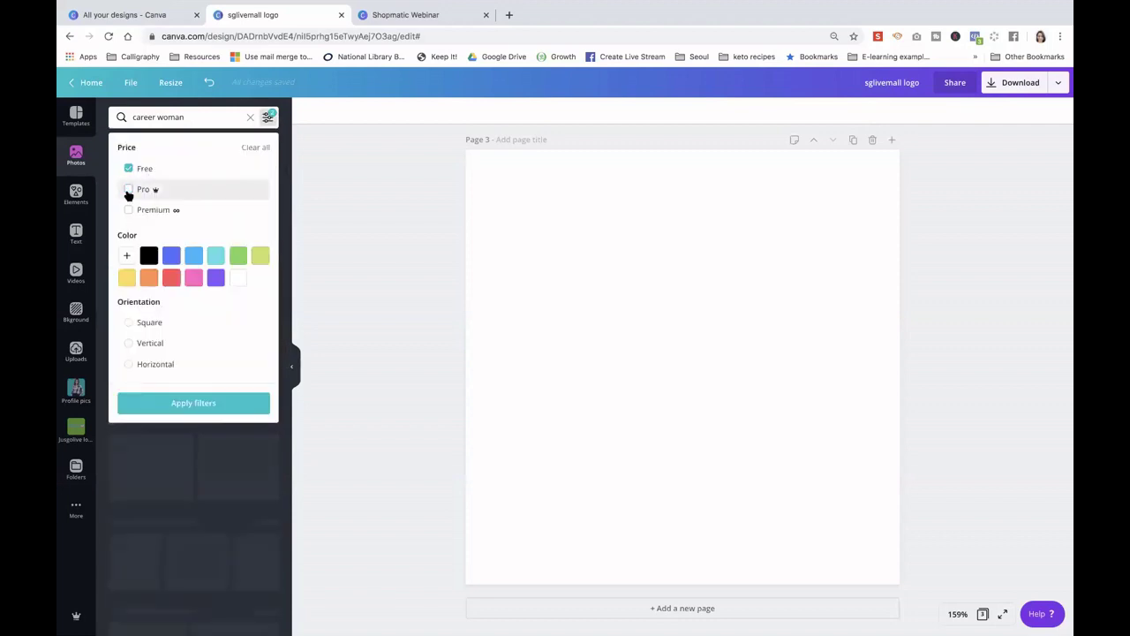
pyautogui.click(194, 403)
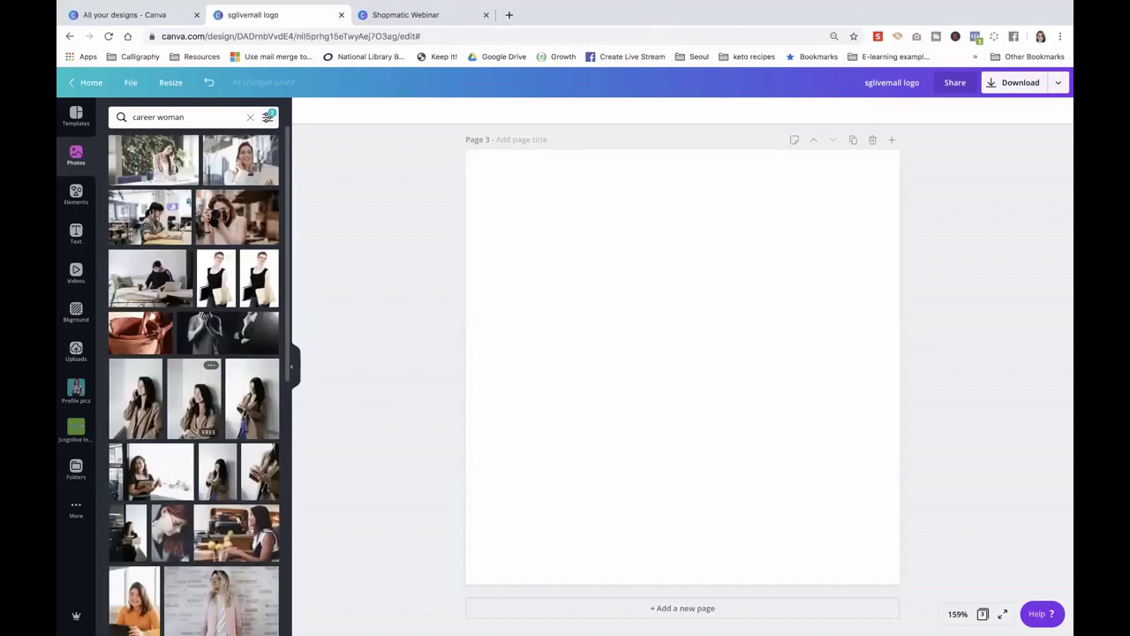
# Scroll through the free photo results and switch to the Elements library
pyautogui.scroll(-5, 194, 379)
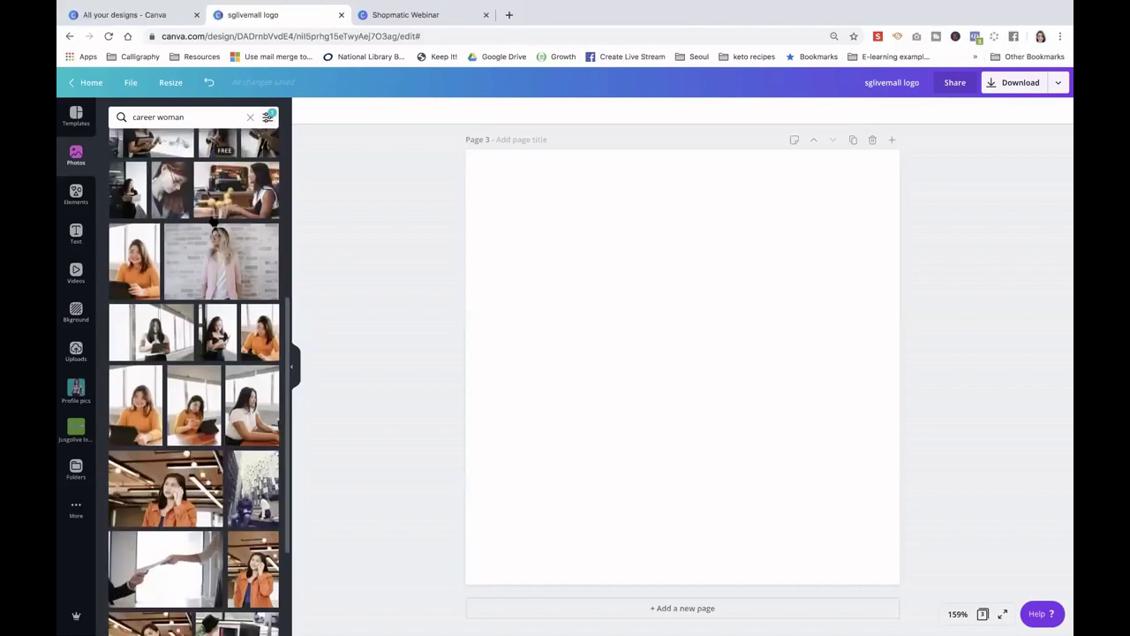
pyautogui.scroll(-3, 214, 222)
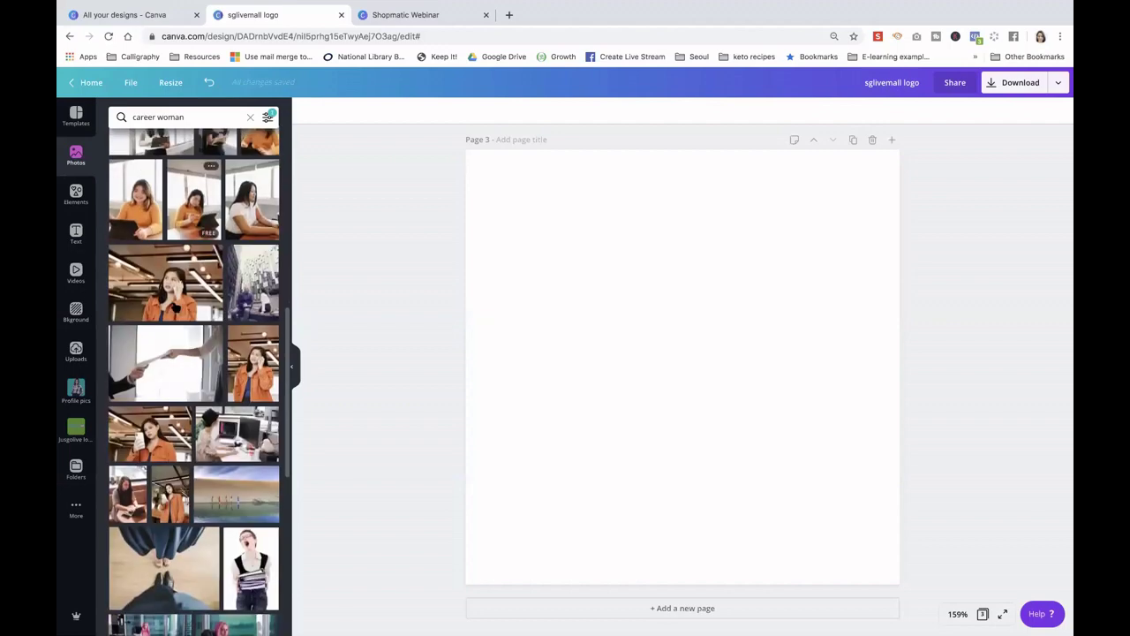
pyautogui.scroll(-3, 194, 203)
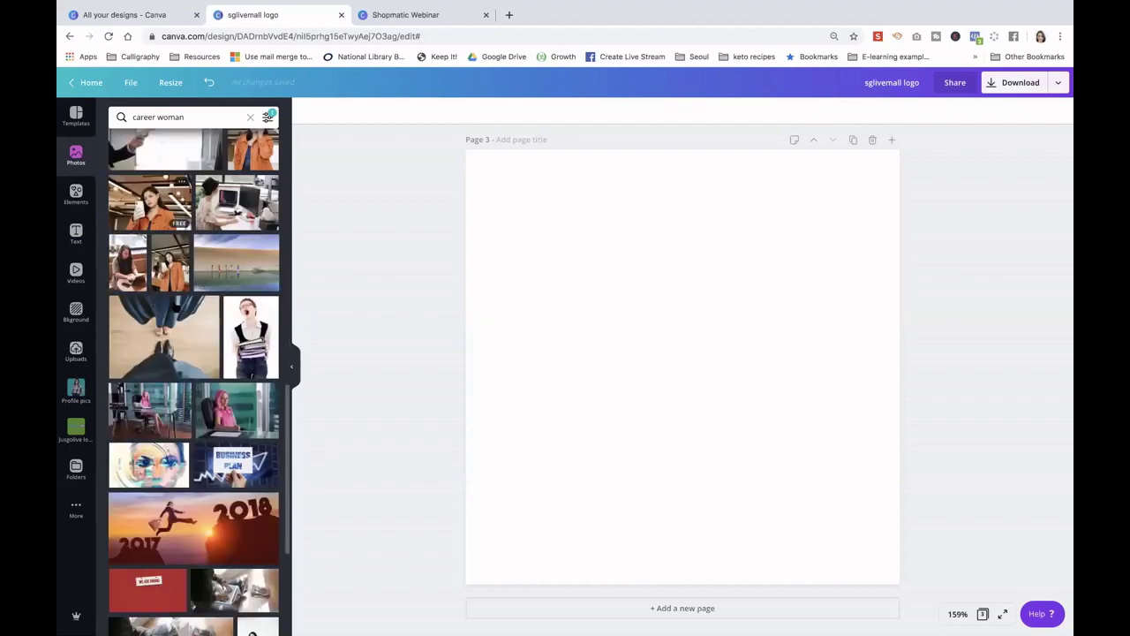
pyautogui.scroll(-2, 177, 304)
pyautogui.scroll(-3, 157, 331)
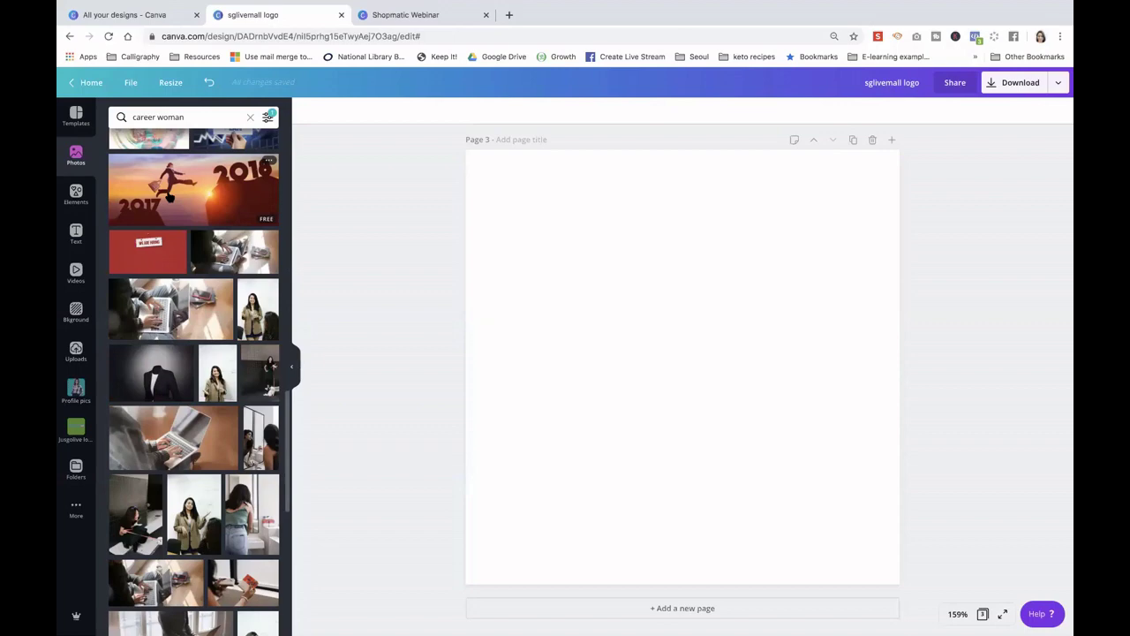
pyautogui.click(77, 196)
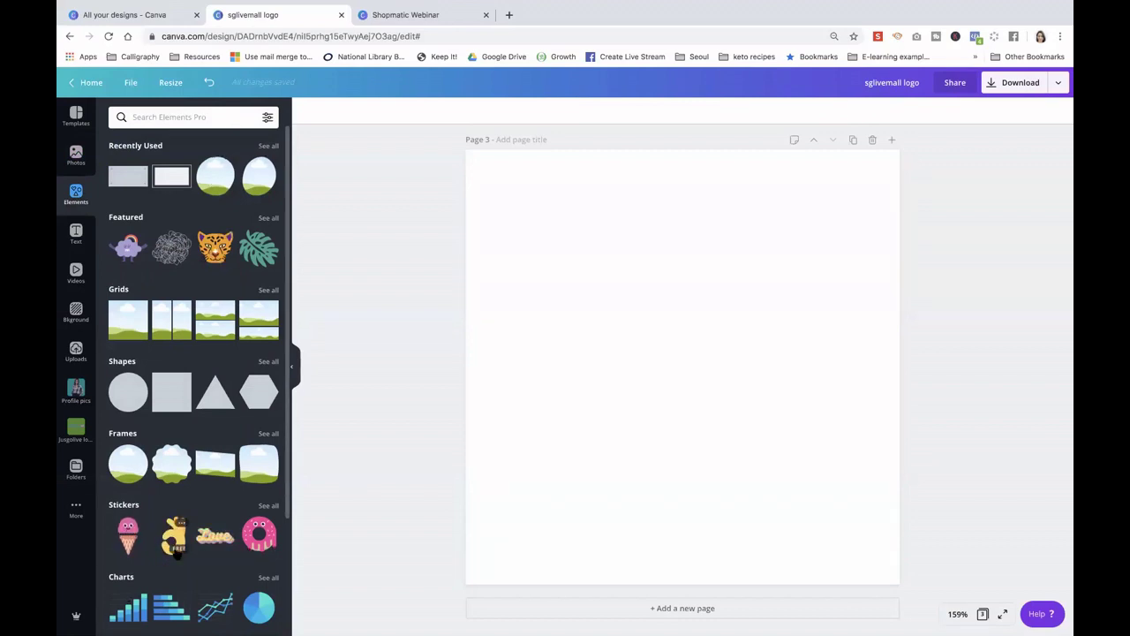
# Drag a circle from the Shapes library onto Page 3 and enlarge it to fill most of the page
pyautogui.scroll(-1, 176, 554)
pyautogui.scroll(-1, 176, 554)
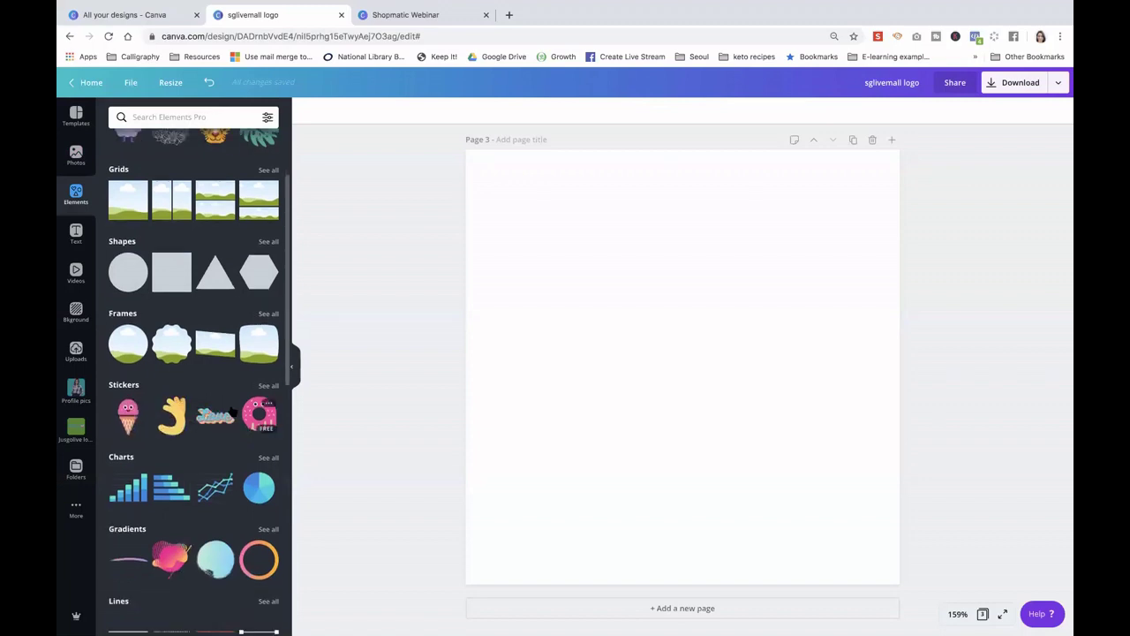
pyautogui.scroll(2, 234, 402)
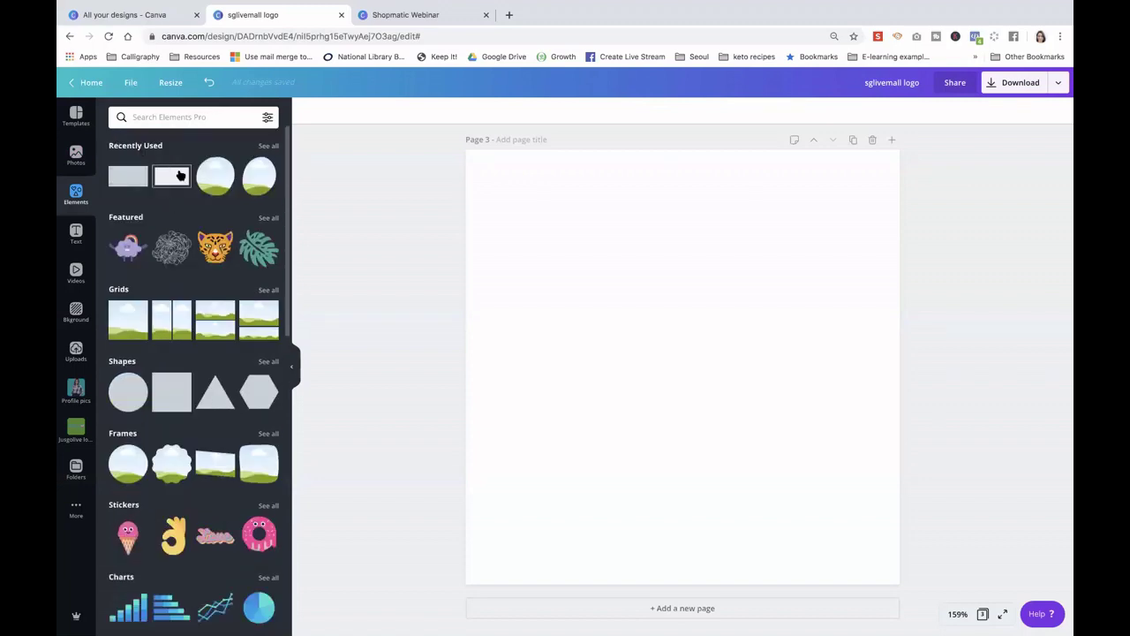
pyautogui.click(269, 362)
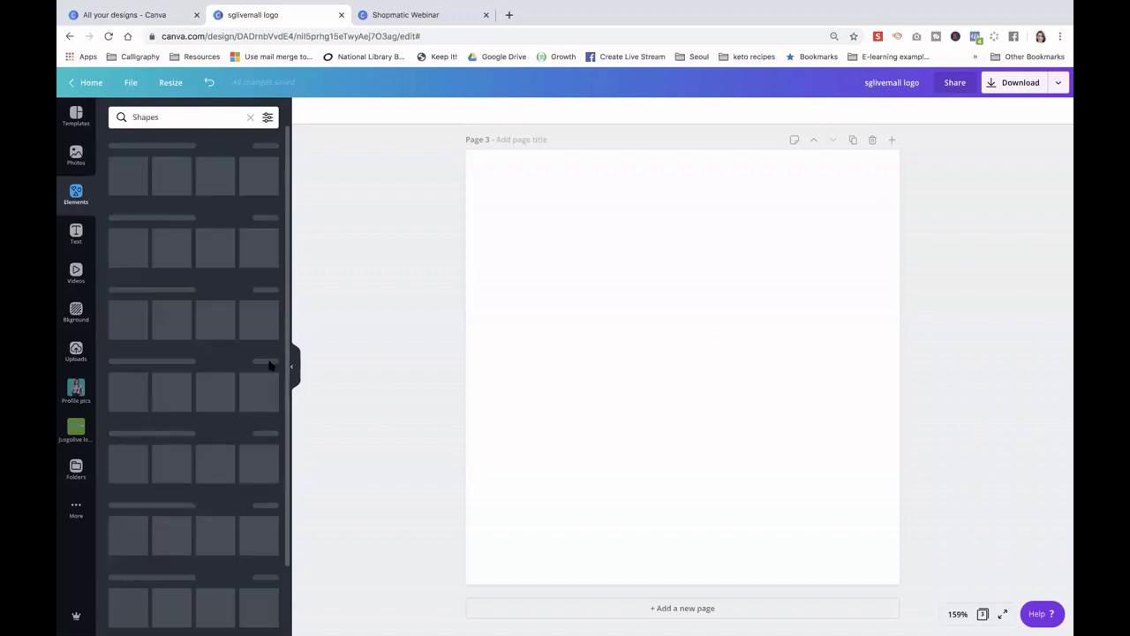
pyautogui.moveTo(126, 159); pyautogui.dragTo(504, 285)
pyautogui.moveTo(633, 338); pyautogui.dragTo(631, 235)
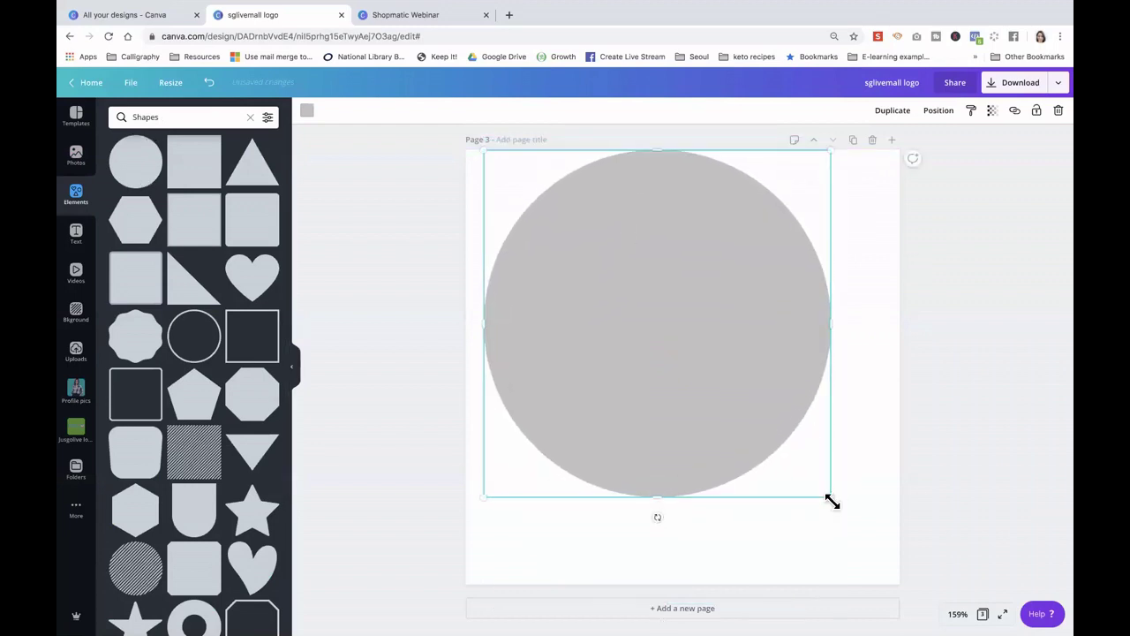
pyautogui.moveTo(832, 497); pyautogui.dragTo(919, 574)
pyautogui.moveTo(764, 477); pyautogui.dragTo(759, 482)
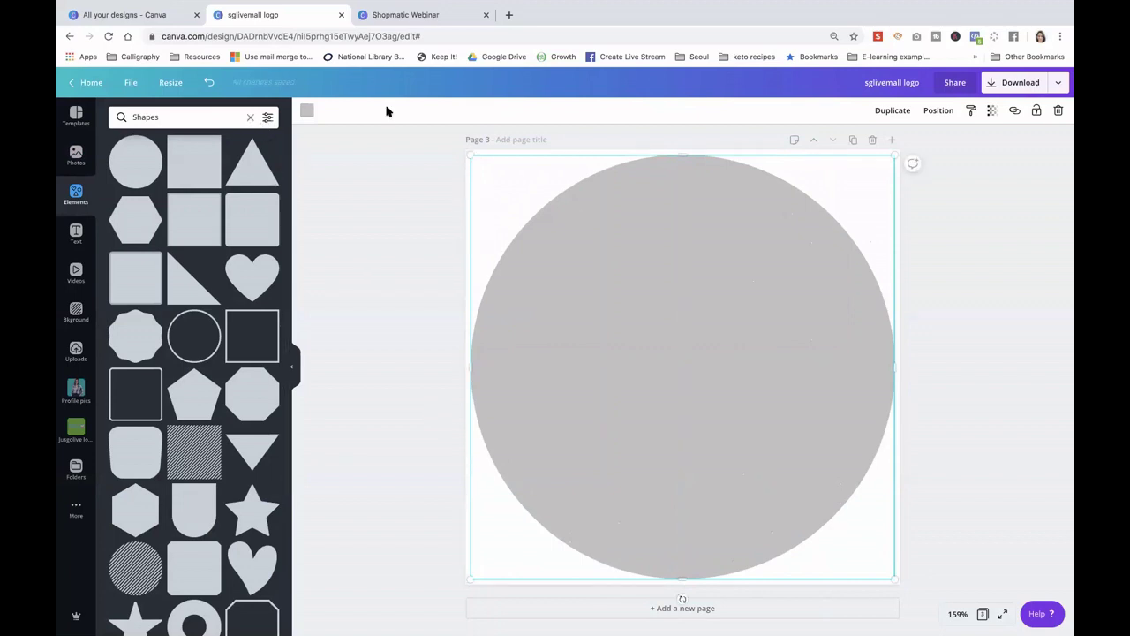
# Recolour the circle from grey to purple
pyautogui.click(306, 111)
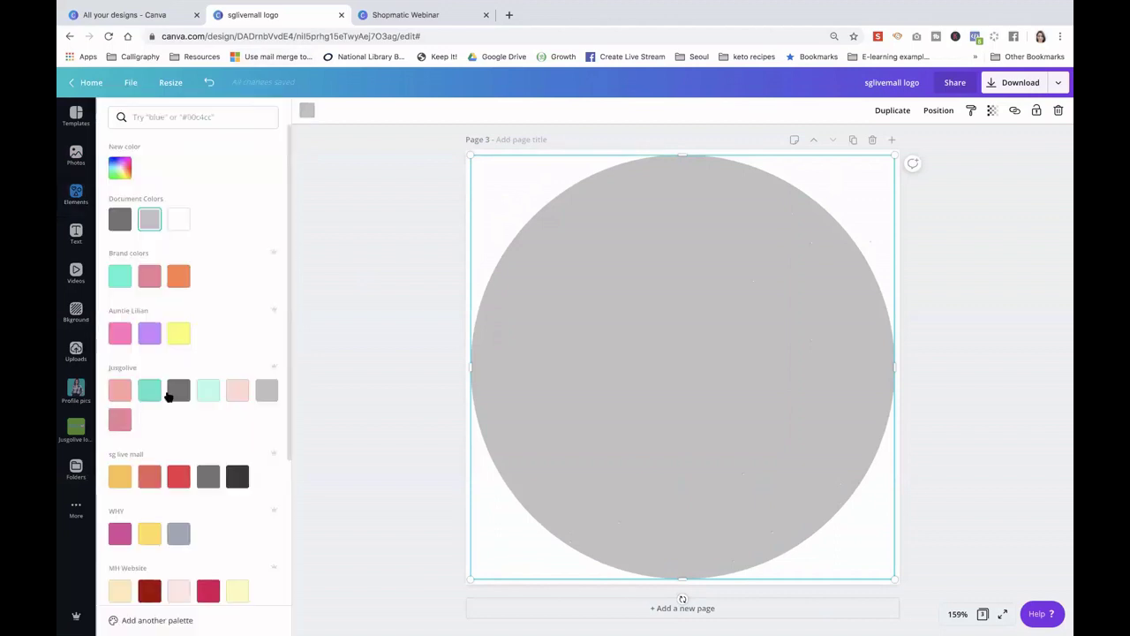
pyautogui.scroll(-3, 203, 270)
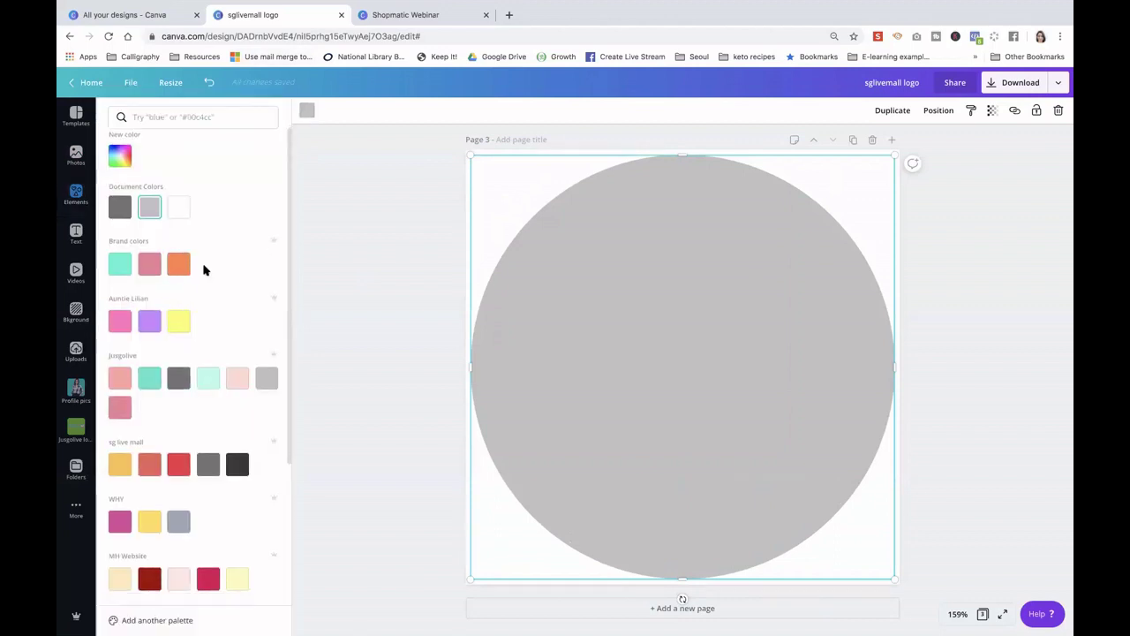
pyautogui.scroll(-3, 203, 270)
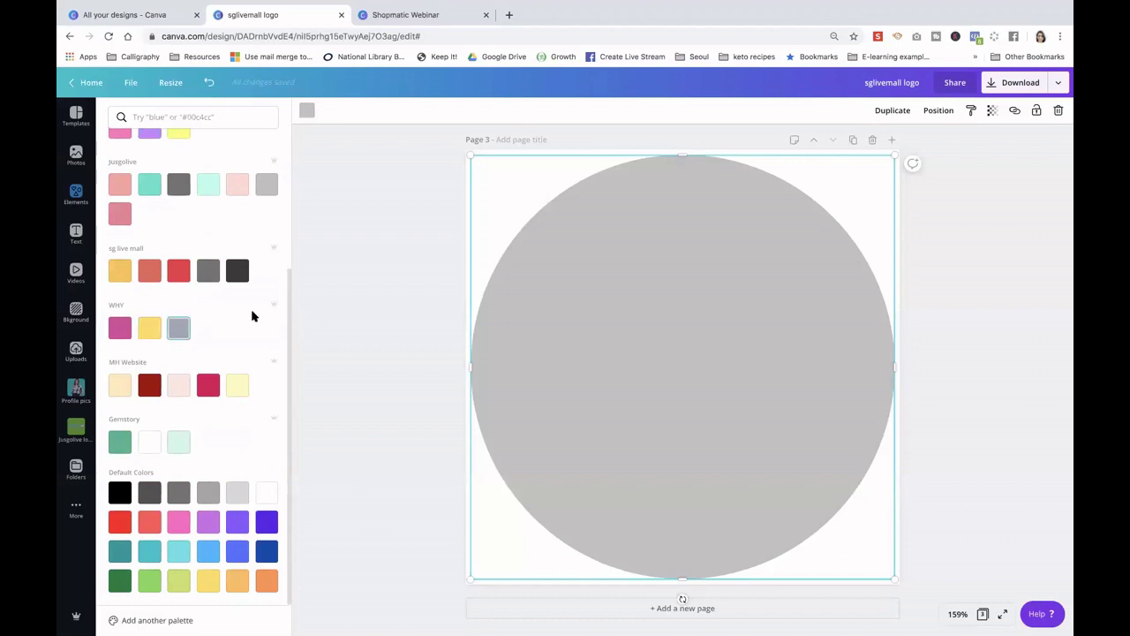
pyautogui.scroll(1, 251, 315)
pyautogui.scroll(4, 251, 316)
pyautogui.scroll(2, 251, 316)
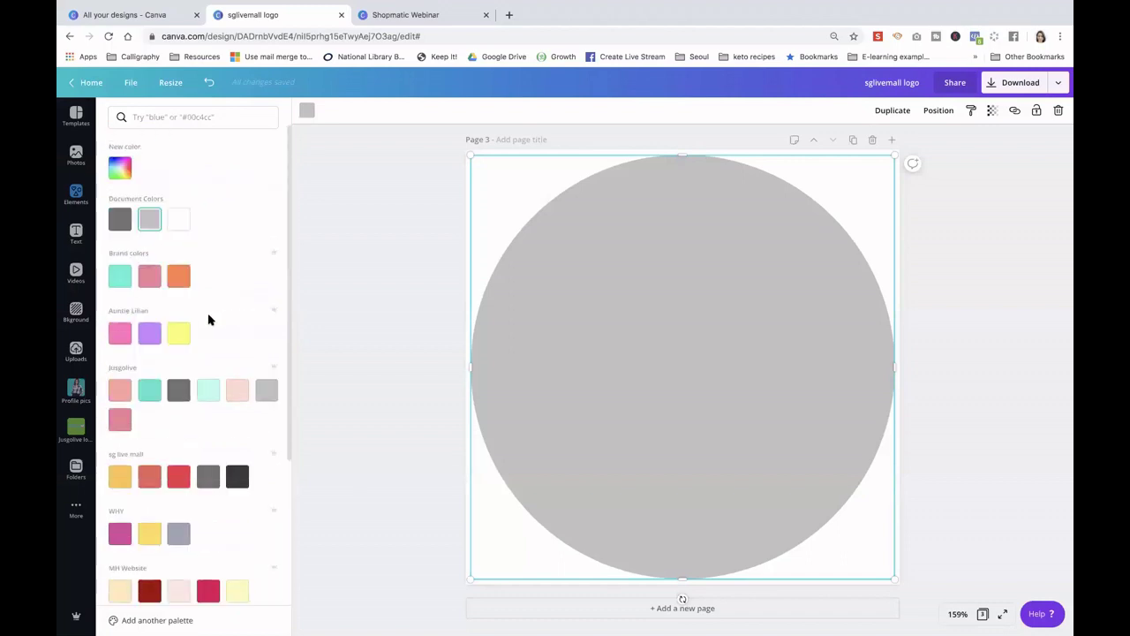
pyautogui.click(180, 333)
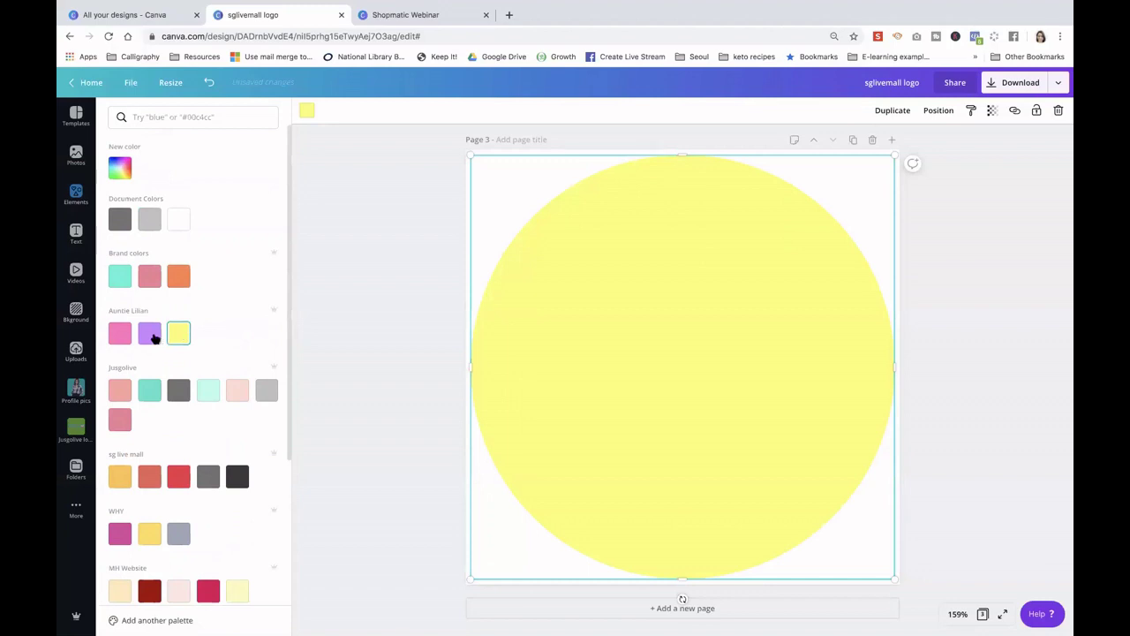
pyautogui.click(151, 336)
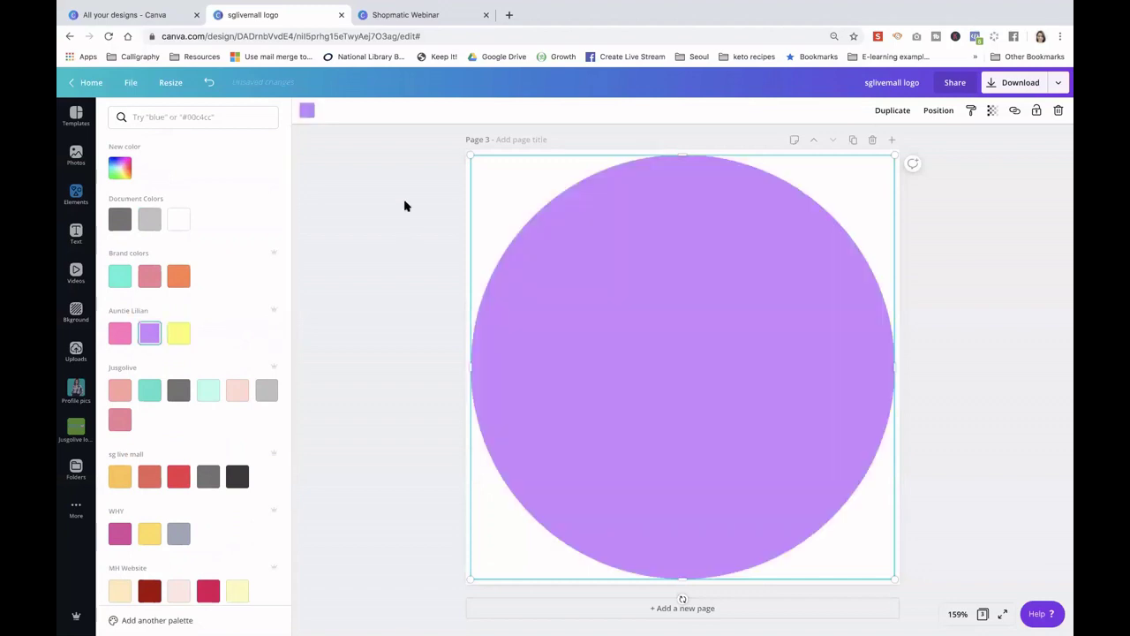
pyautogui.click(307, 110)
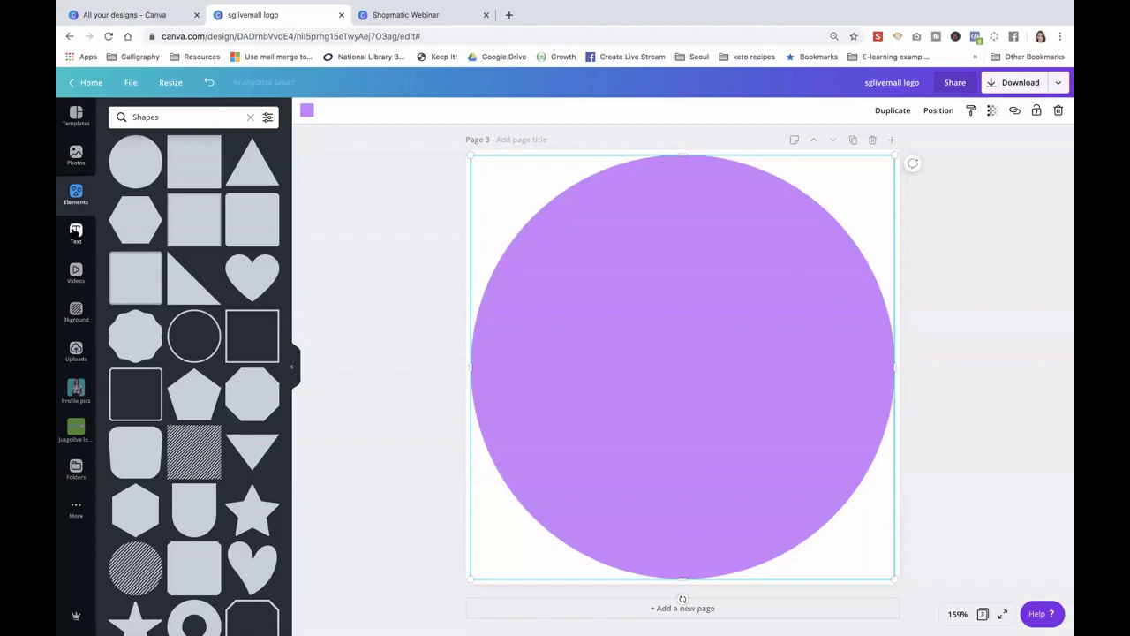
# Clear the shapes search and browse the featured elements
pyautogui.click(248, 118)
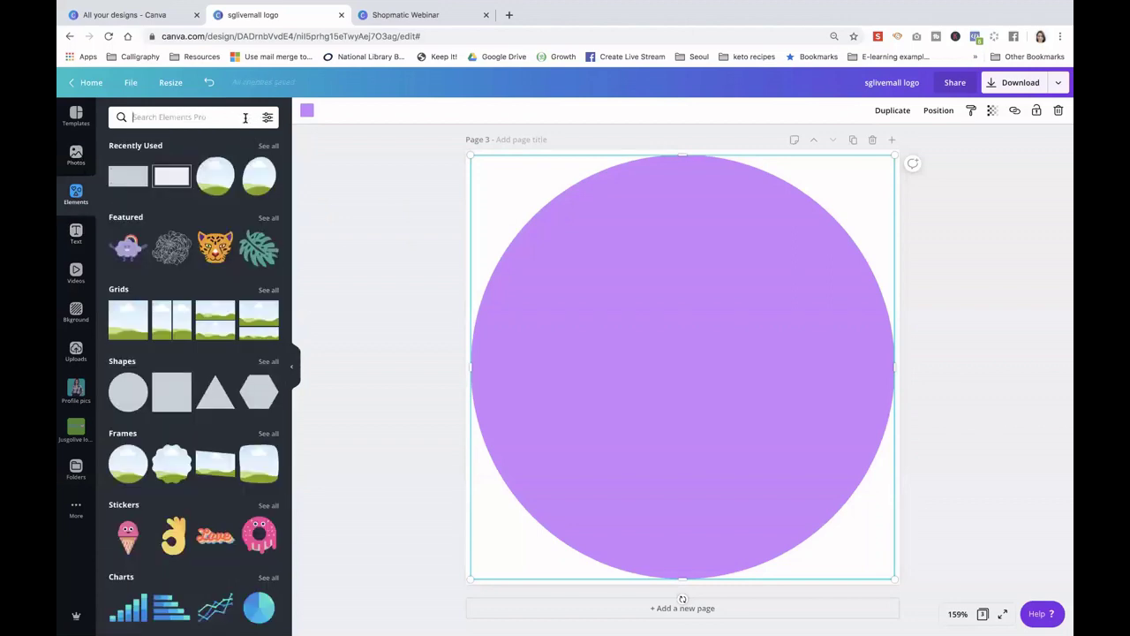
pyautogui.click(267, 218)
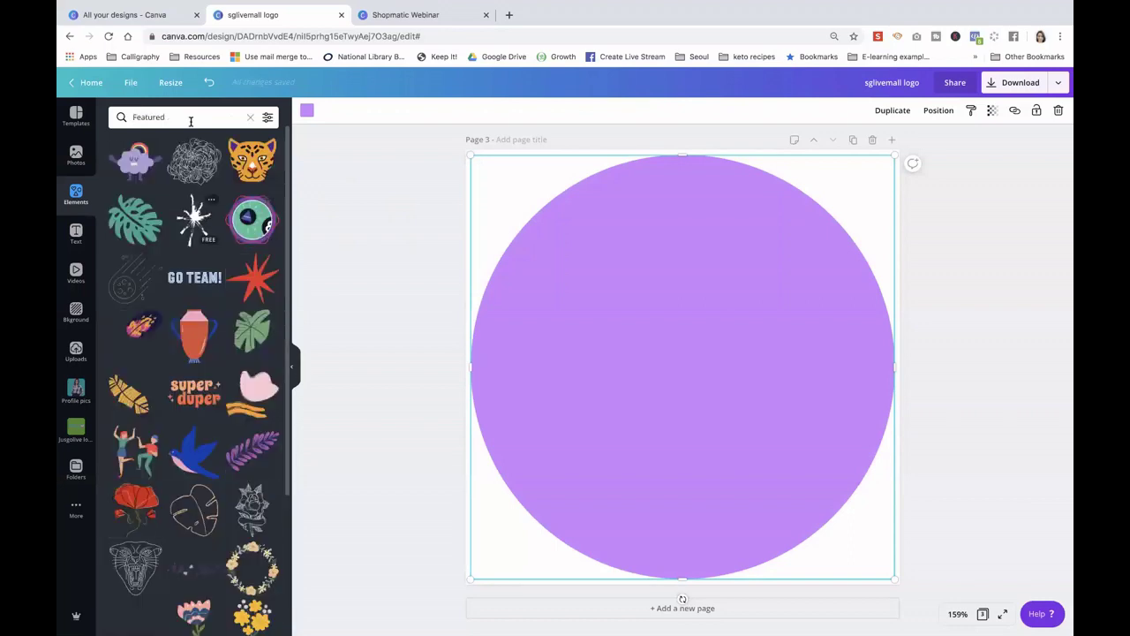
pyautogui.moveTo(627, 6)
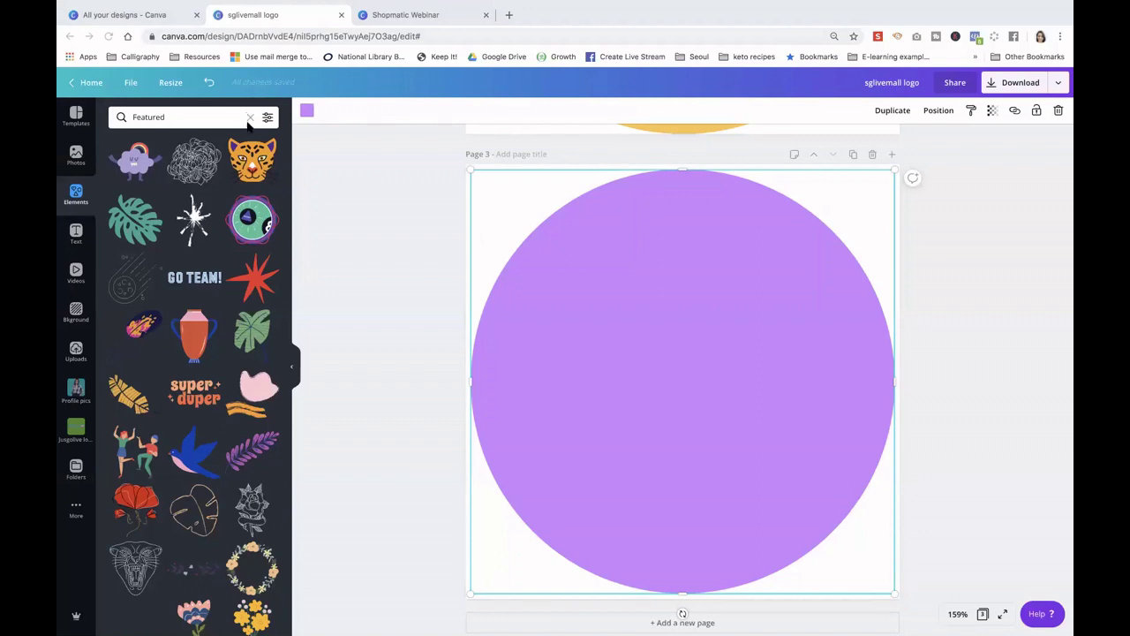
pyautogui.scroll(-3, 201, 290)
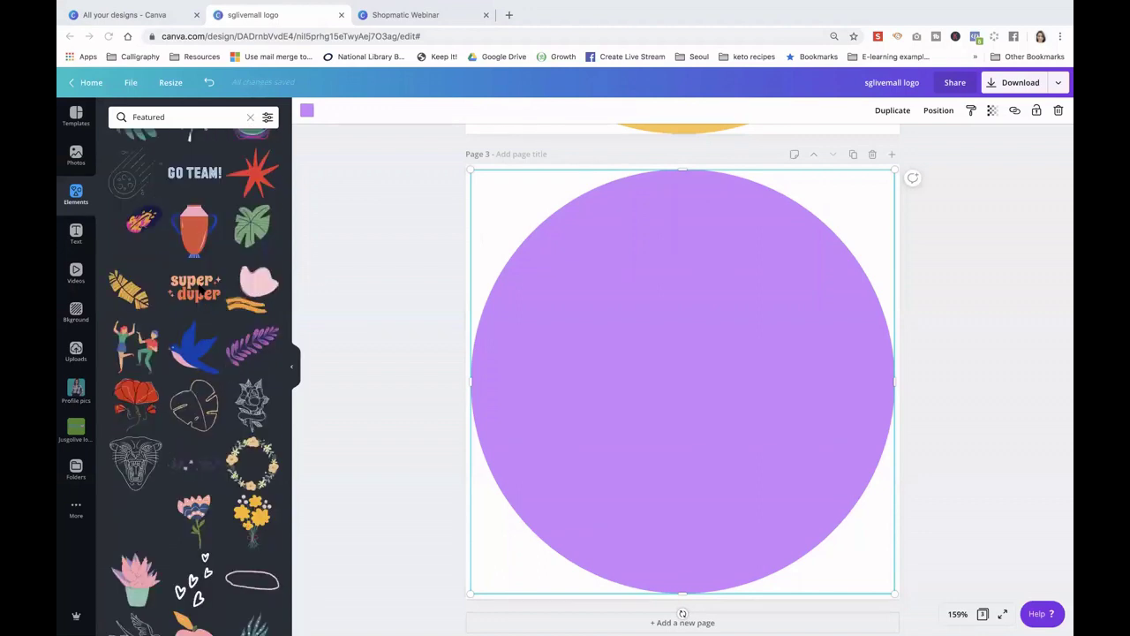
pyautogui.scroll(-10, 201, 289)
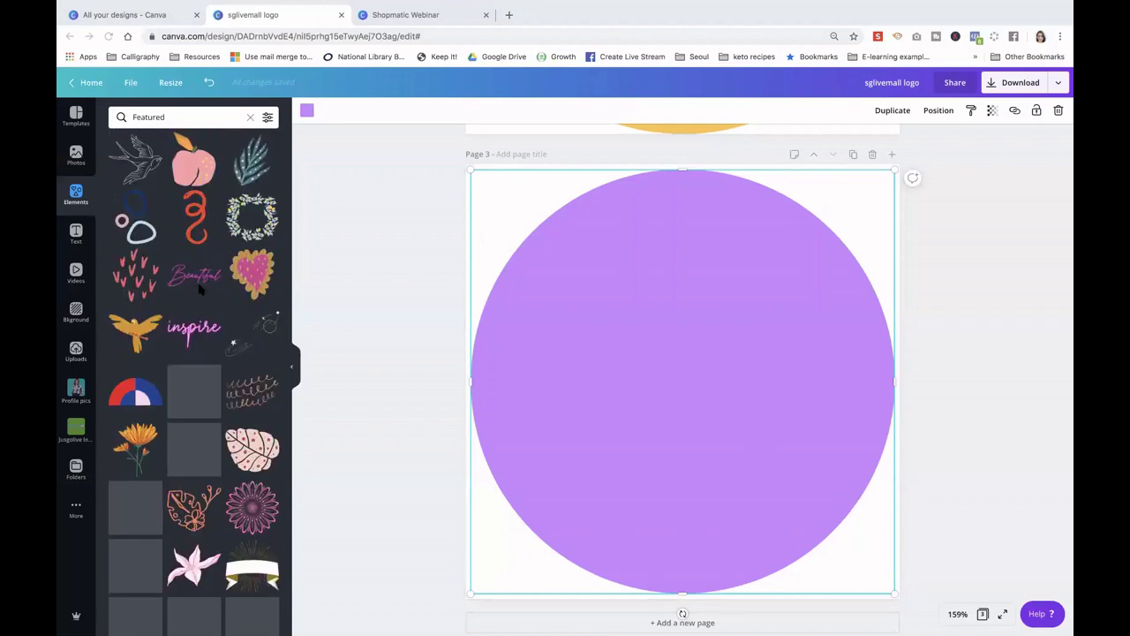
pyautogui.scroll(-1, 186, 293)
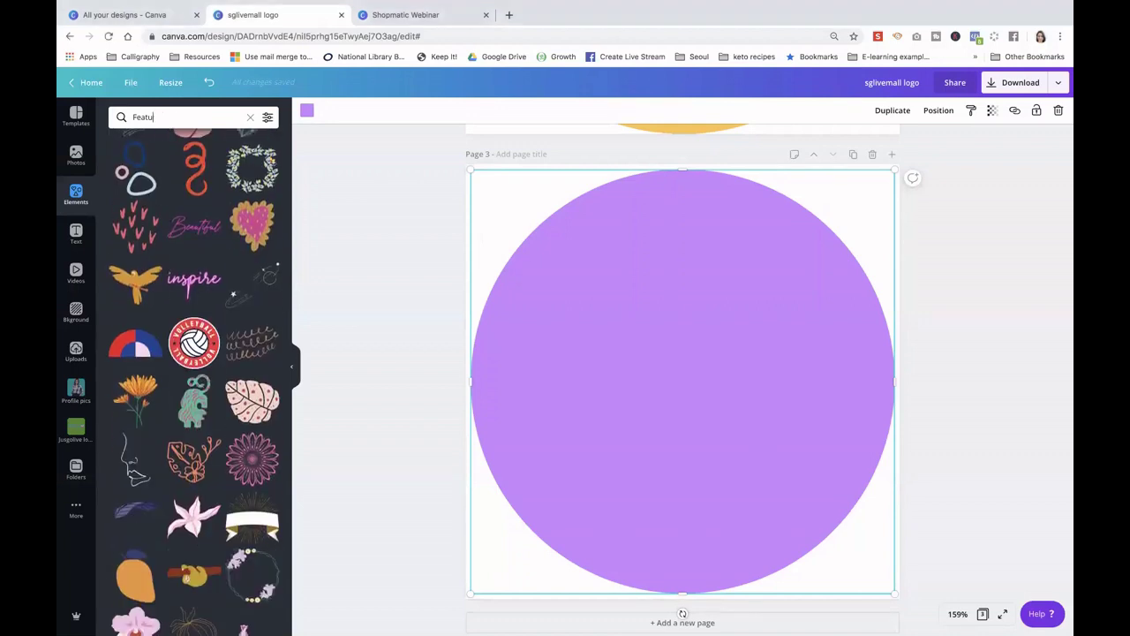
# Search elements for 'clay art', then add the first clay pot graphic and delete it
pyautogui.press('BackSpace')
pyautogui.press('BackSpace')
pyautogui.press('BackSpace')
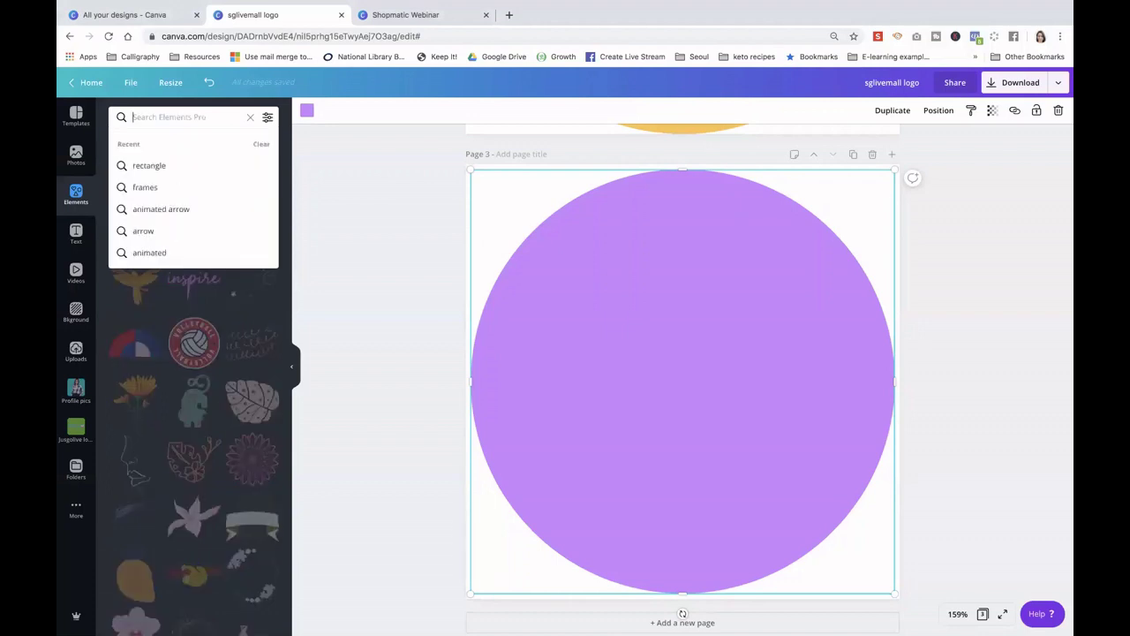
pyautogui.write('clay ar')
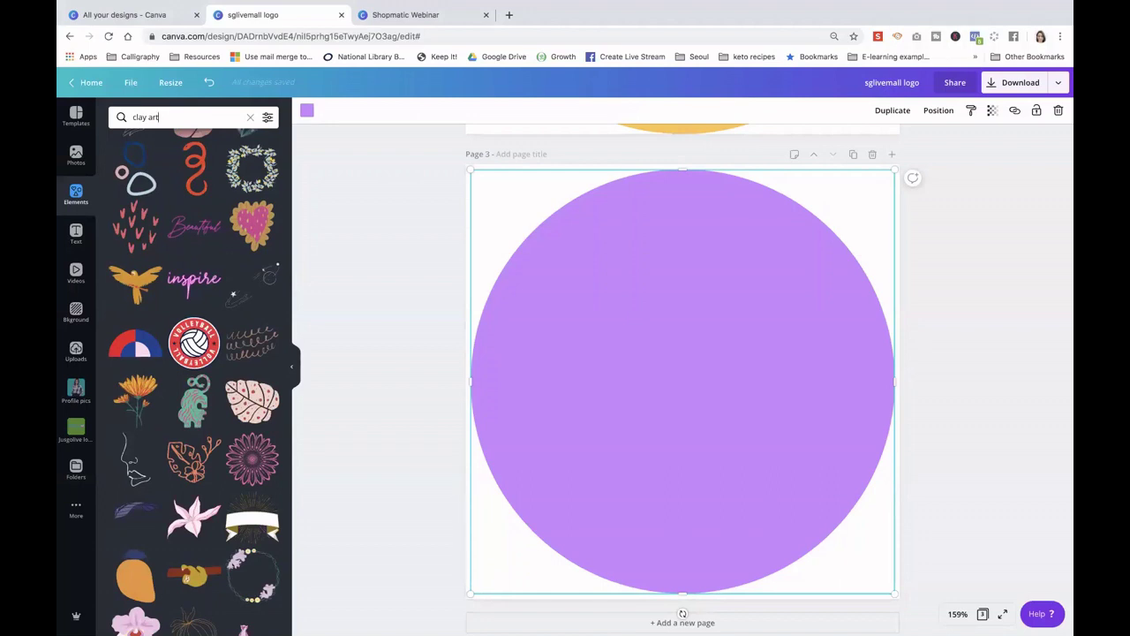
pyautogui.write('t')
pyautogui.press('Return')
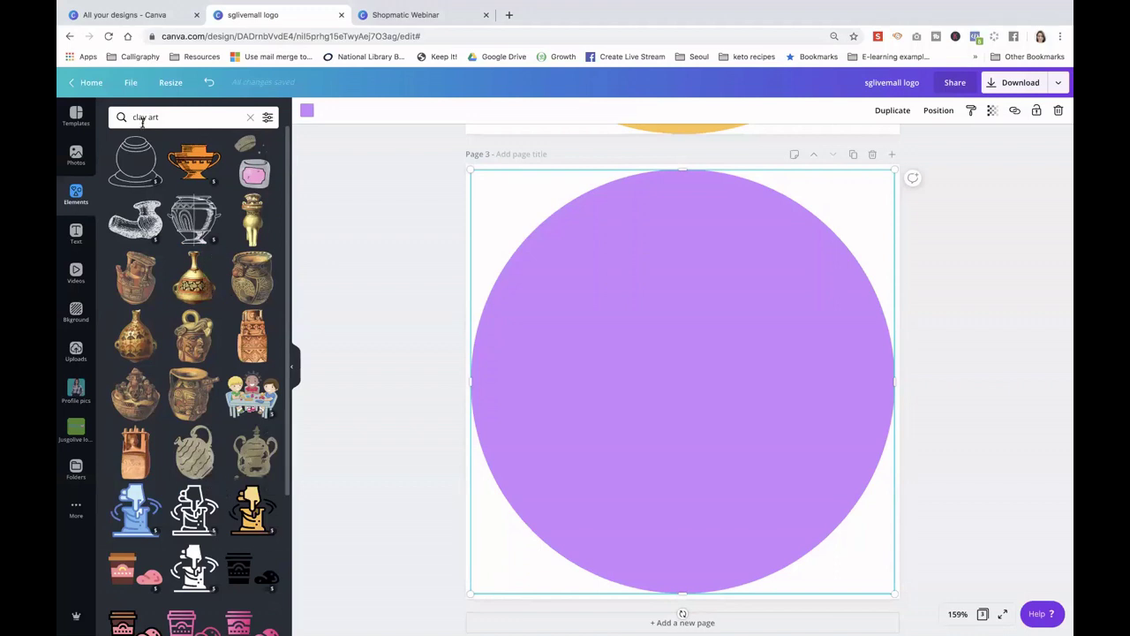
pyautogui.click(130, 166)
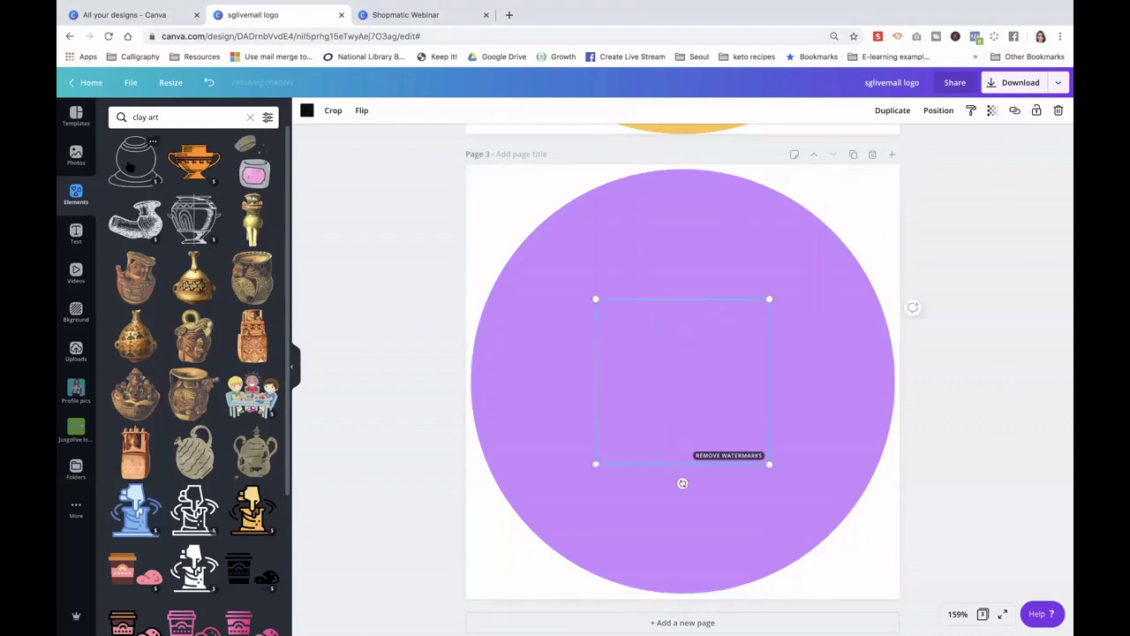
pyautogui.press('Delete')
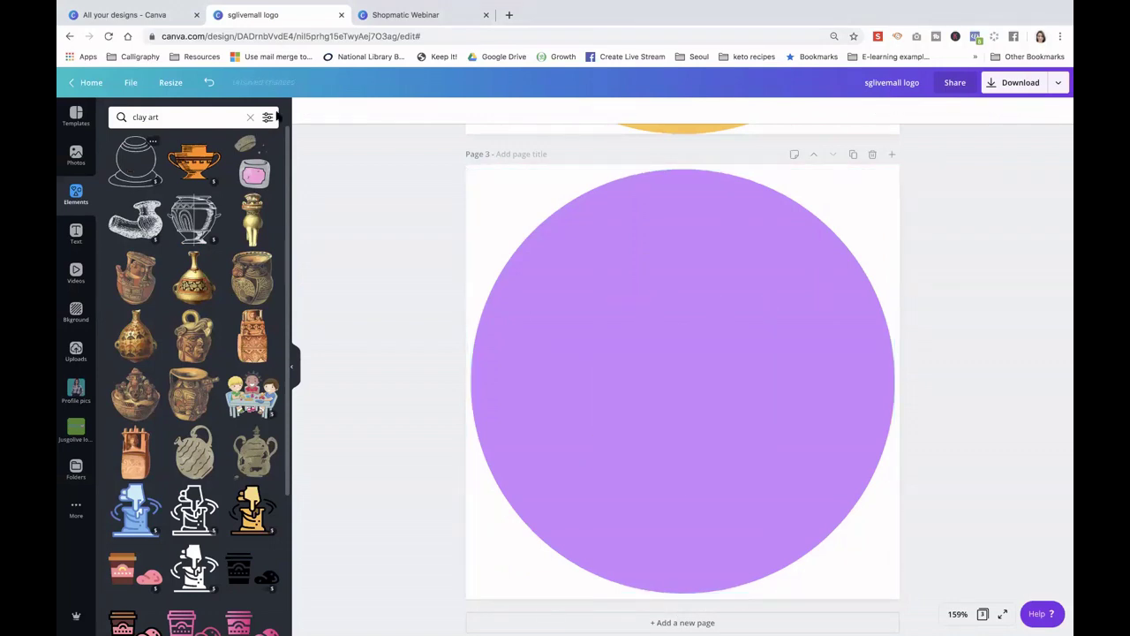
# Filter the clay art results to Free and Pro, try then delete the pink jar, and select the circle
pyautogui.click(266, 117)
pyautogui.click(154, 189)
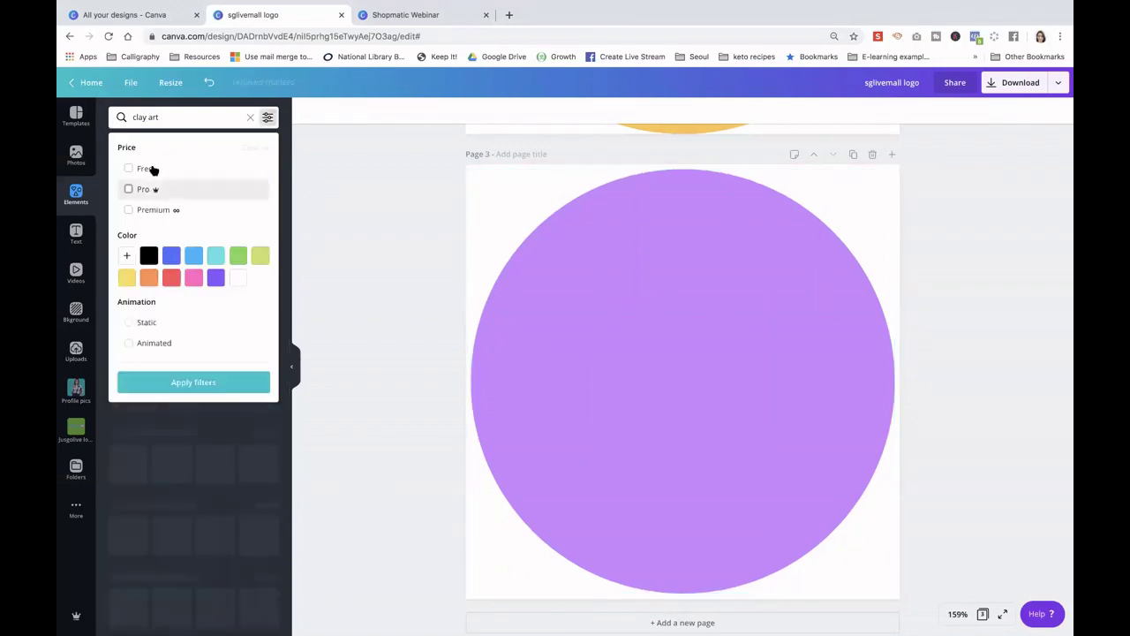
pyautogui.click(154, 169)
pyautogui.click(163, 381)
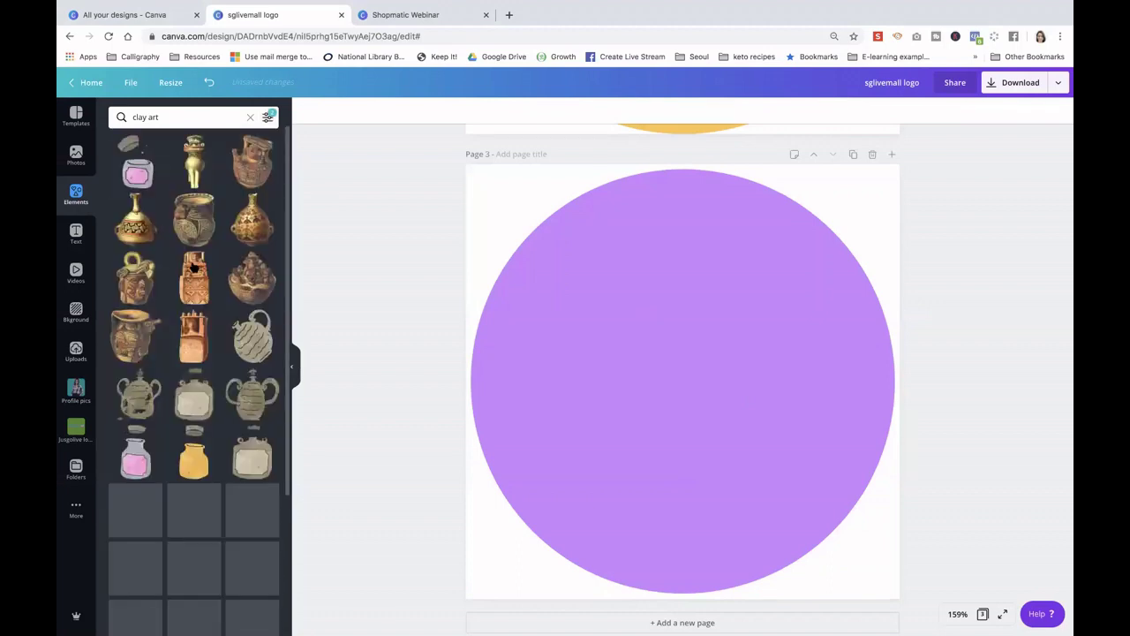
pyautogui.click(134, 170)
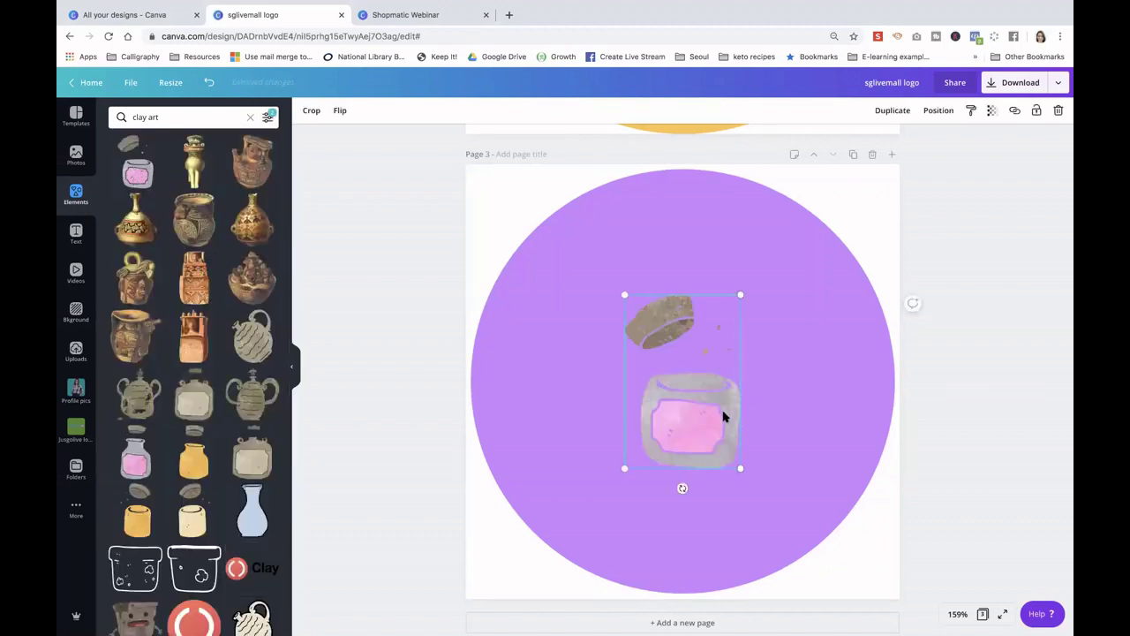
pyautogui.press('Delete')
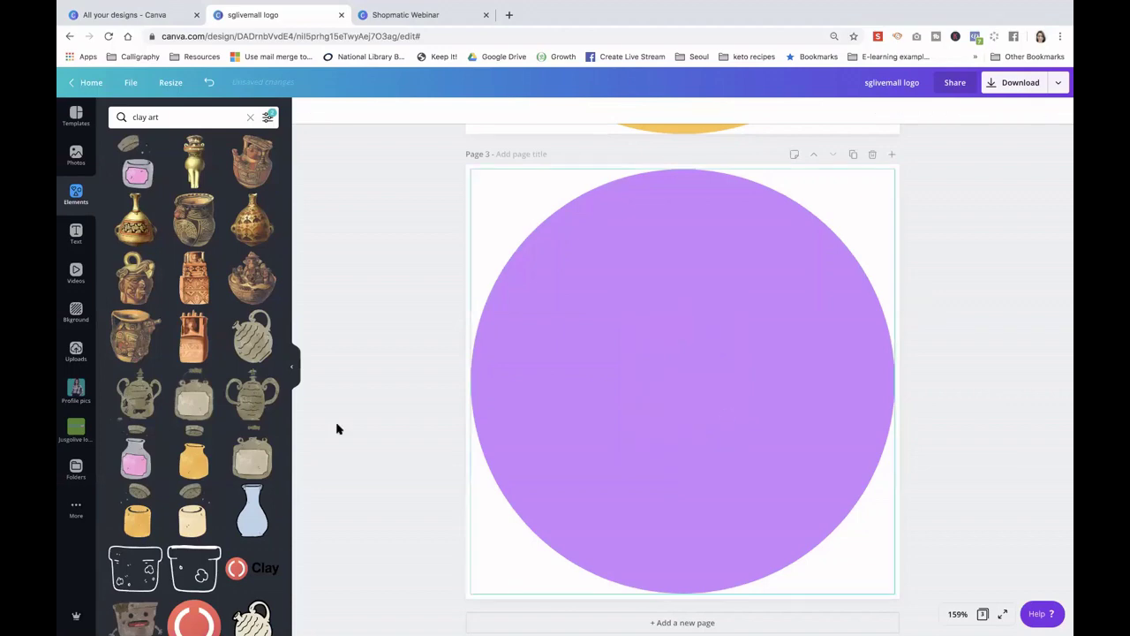
pyautogui.scroll(-1, 203, 322)
pyautogui.scroll(-5, 204, 320)
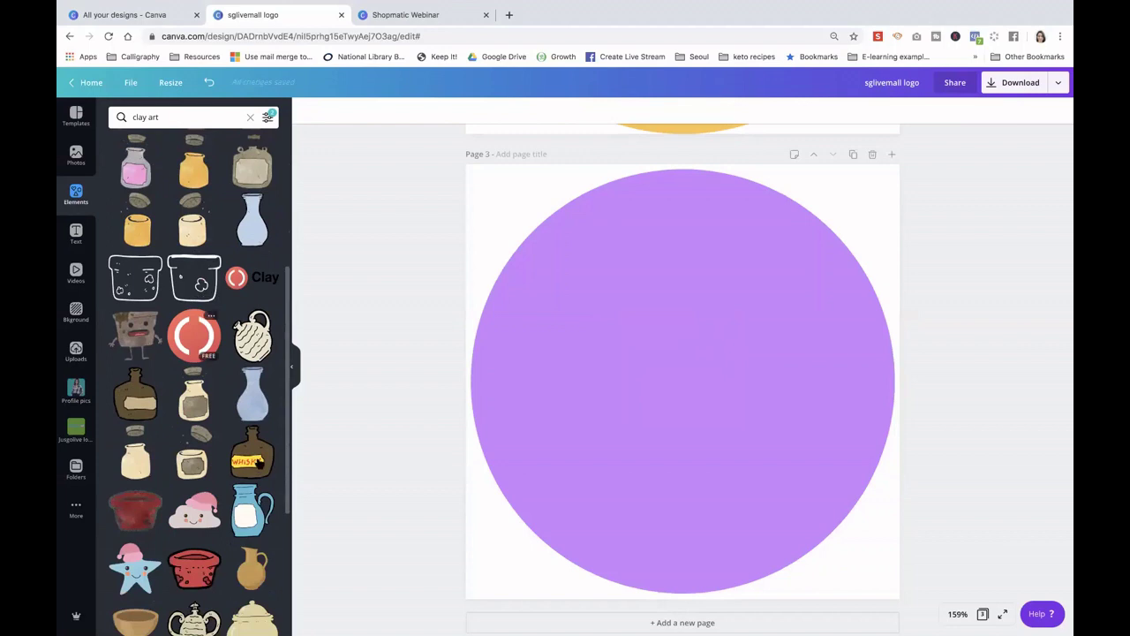
pyautogui.click(580, 459)
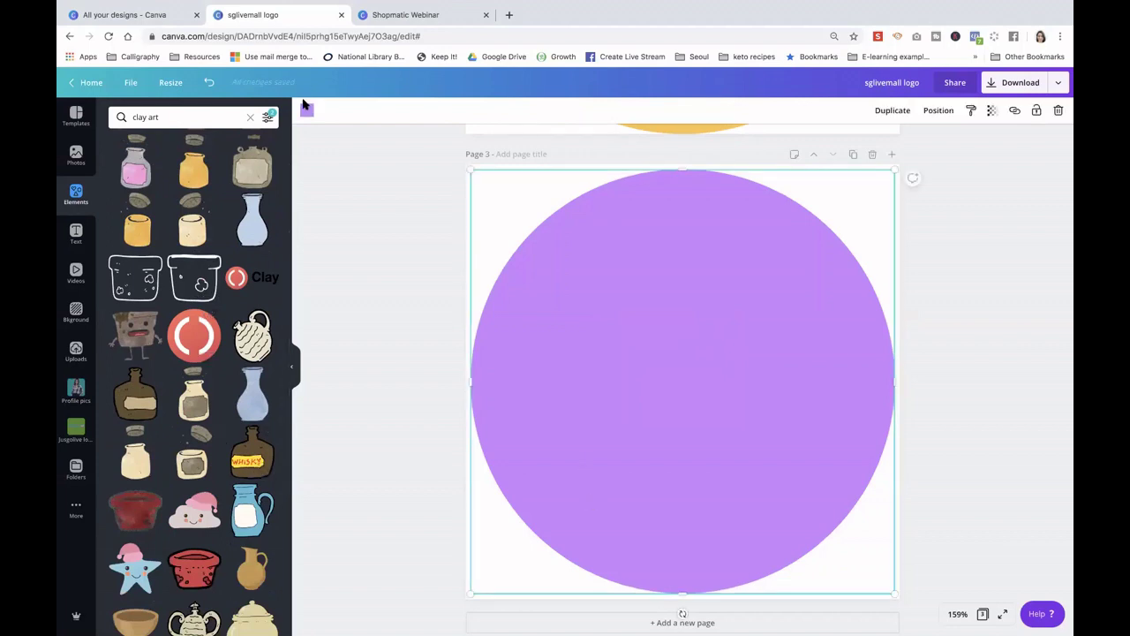
# Recolour the Page 3 circle from purple to pale yellow
pyautogui.click(308, 110)
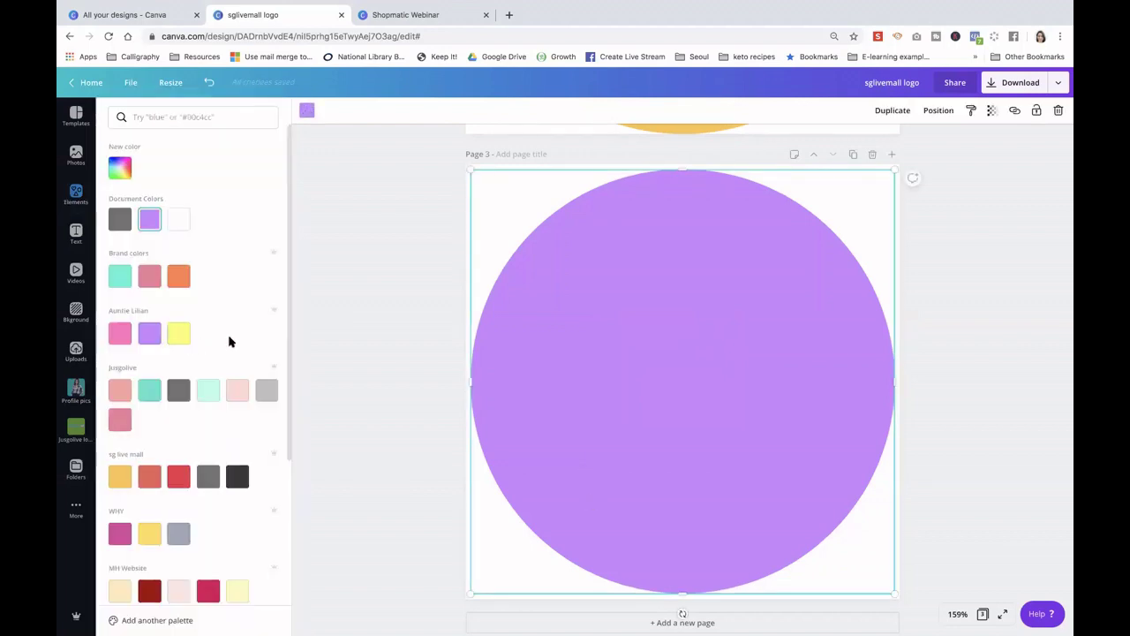
pyautogui.scroll(-2, 192, 530)
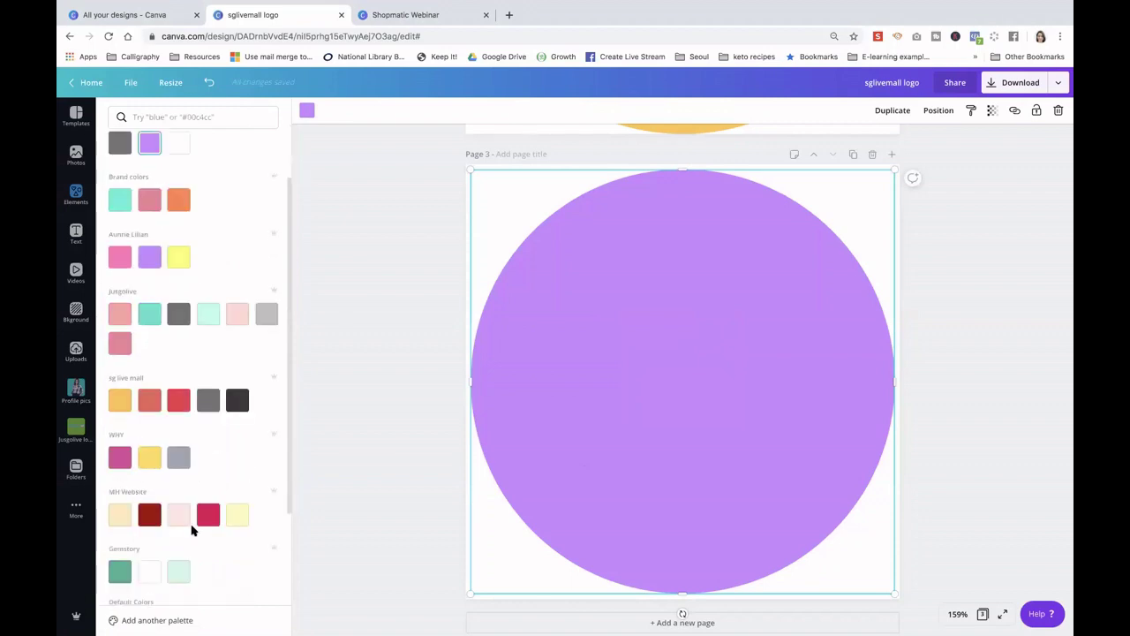
pyautogui.click(235, 519)
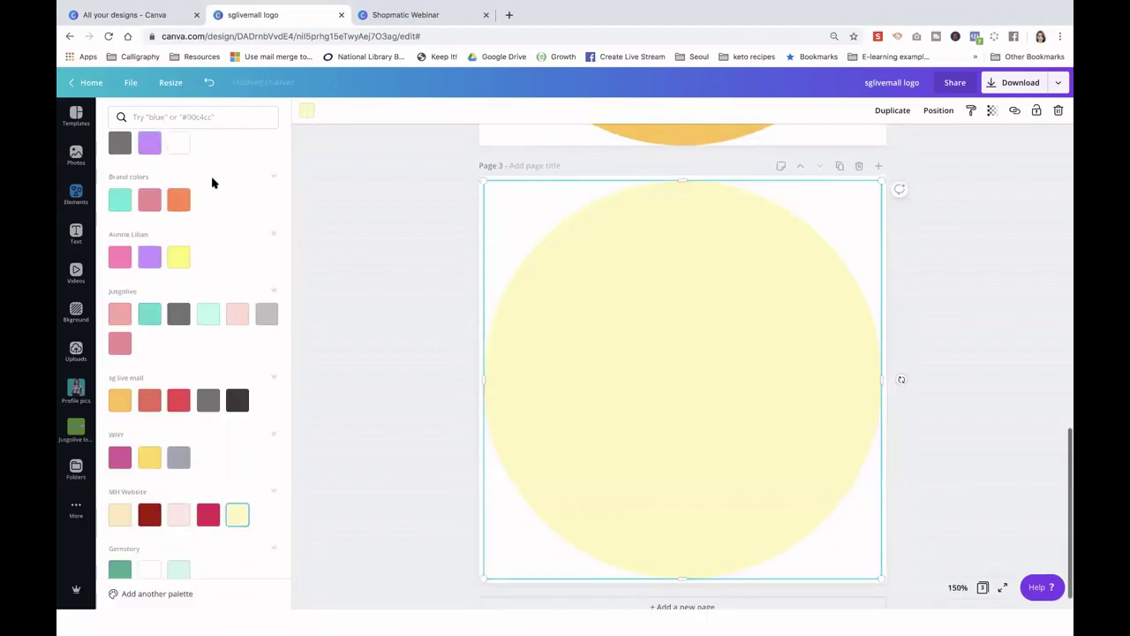
# Search elements for 'clay art' again, filtered to Free and Pro graphics
pyautogui.click(76, 195)
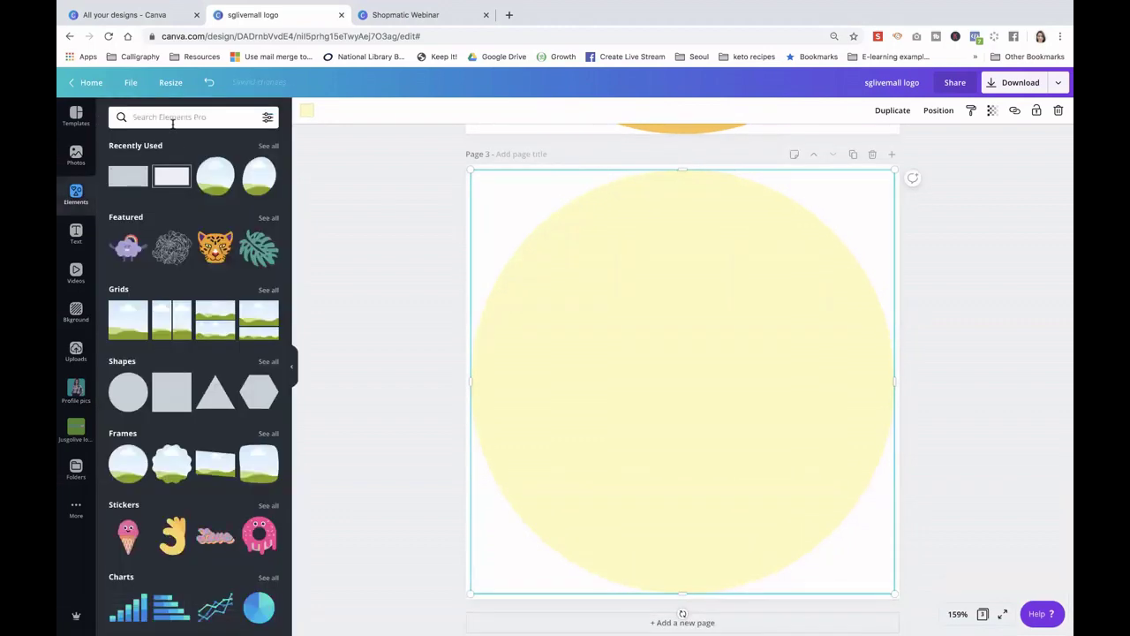
pyautogui.click(176, 117)
pyautogui.write('clay art')
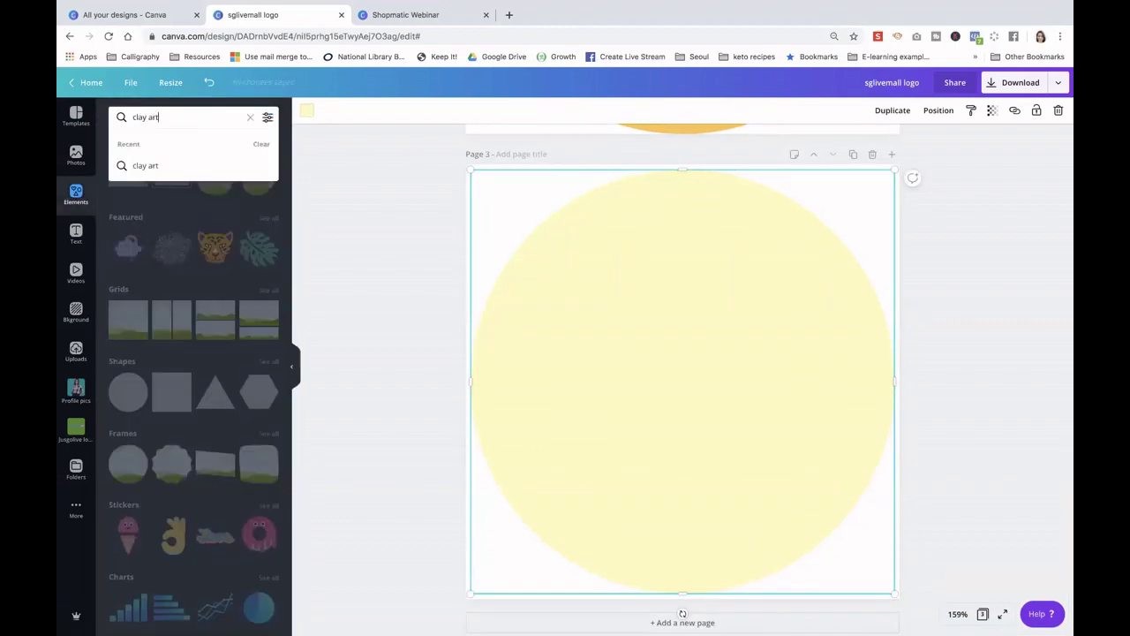
pyautogui.press('Return')
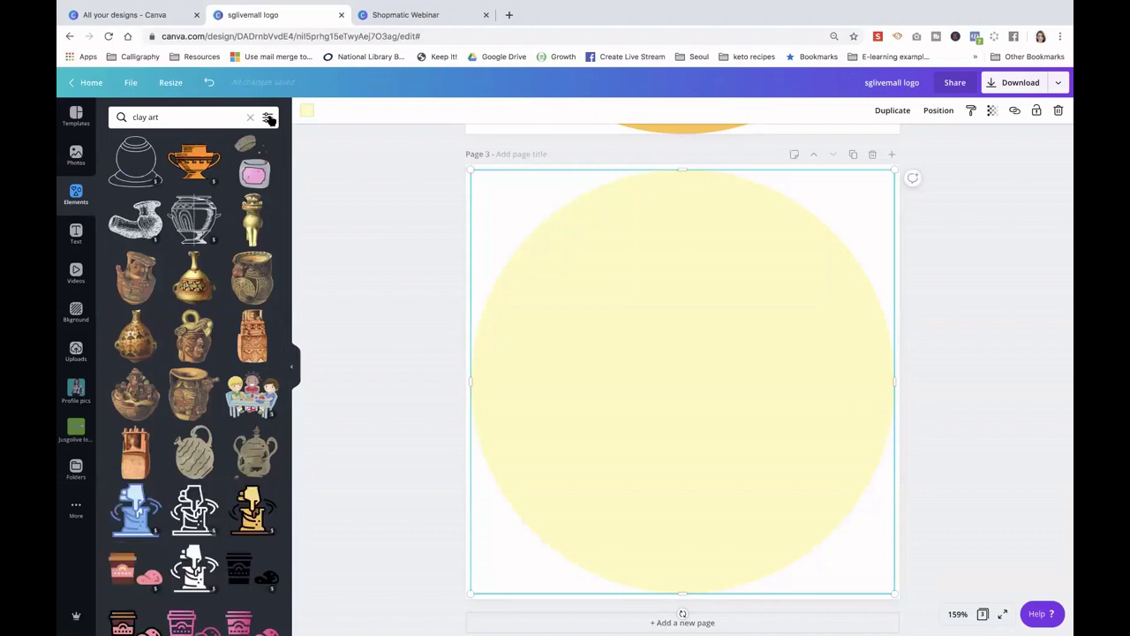
pyautogui.click(269, 117)
pyautogui.click(164, 176)
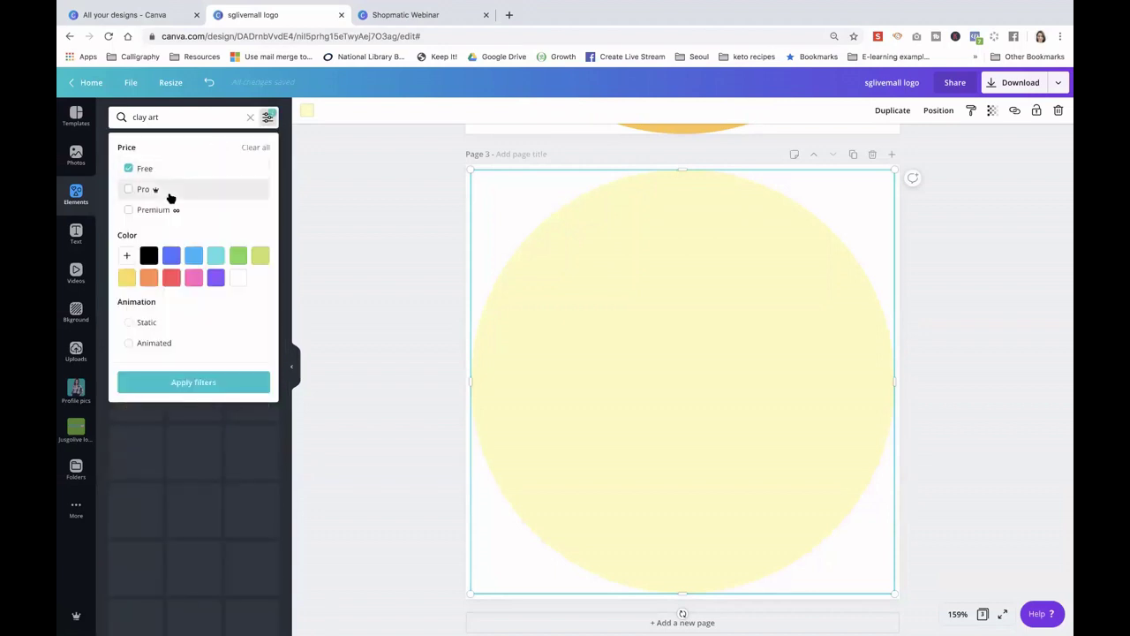
pyautogui.click(170, 198)
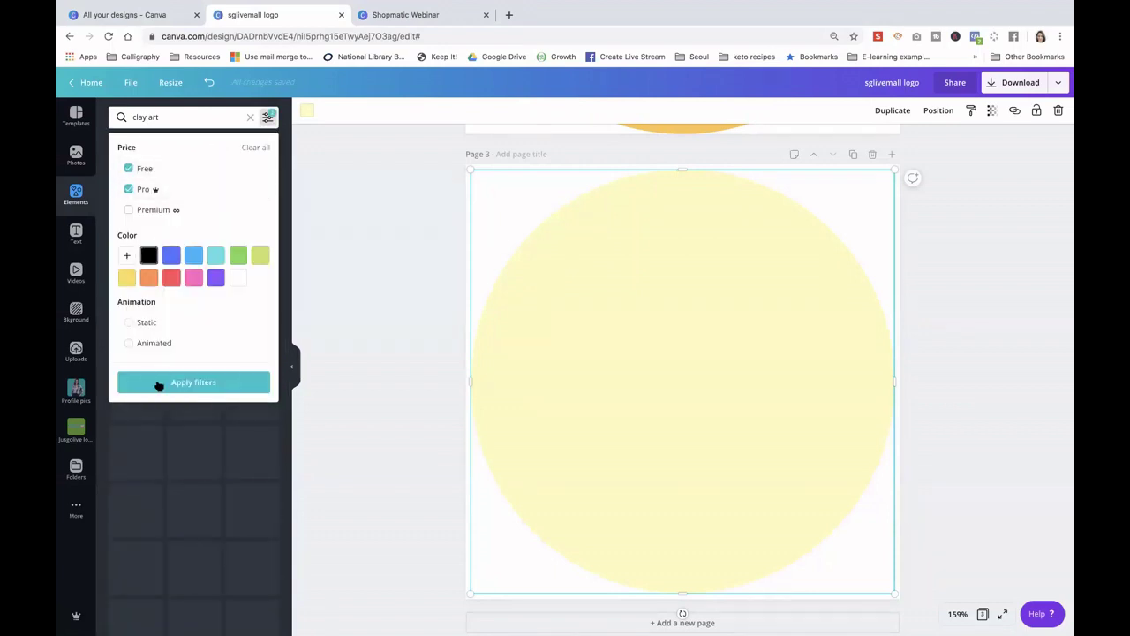
pyautogui.click(156, 382)
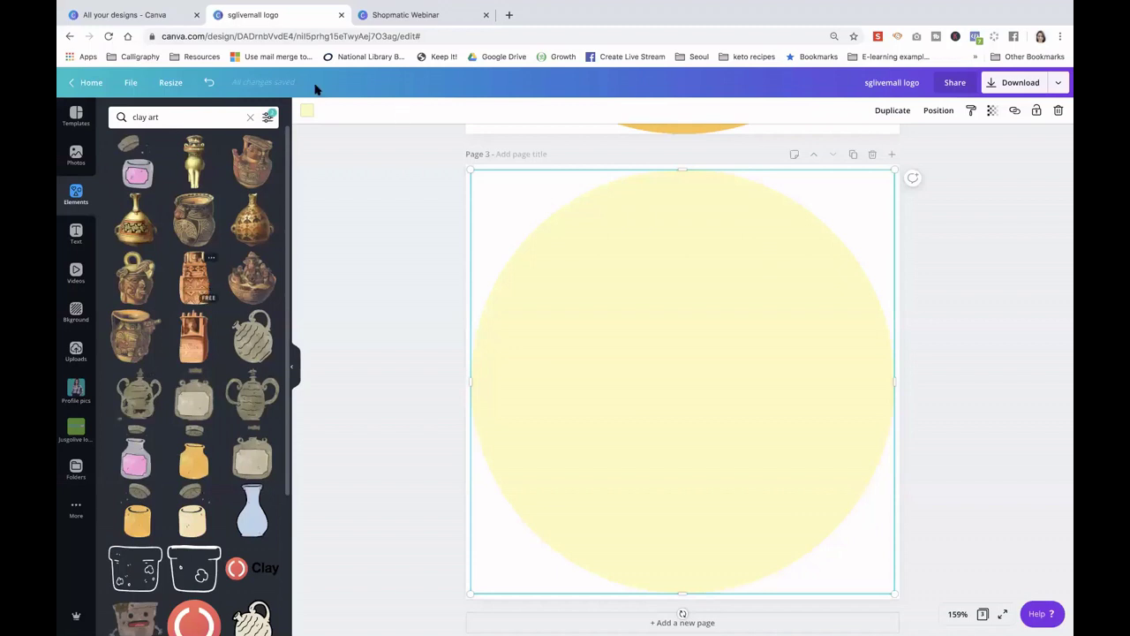
pyautogui.scroll(-2, 196, 279)
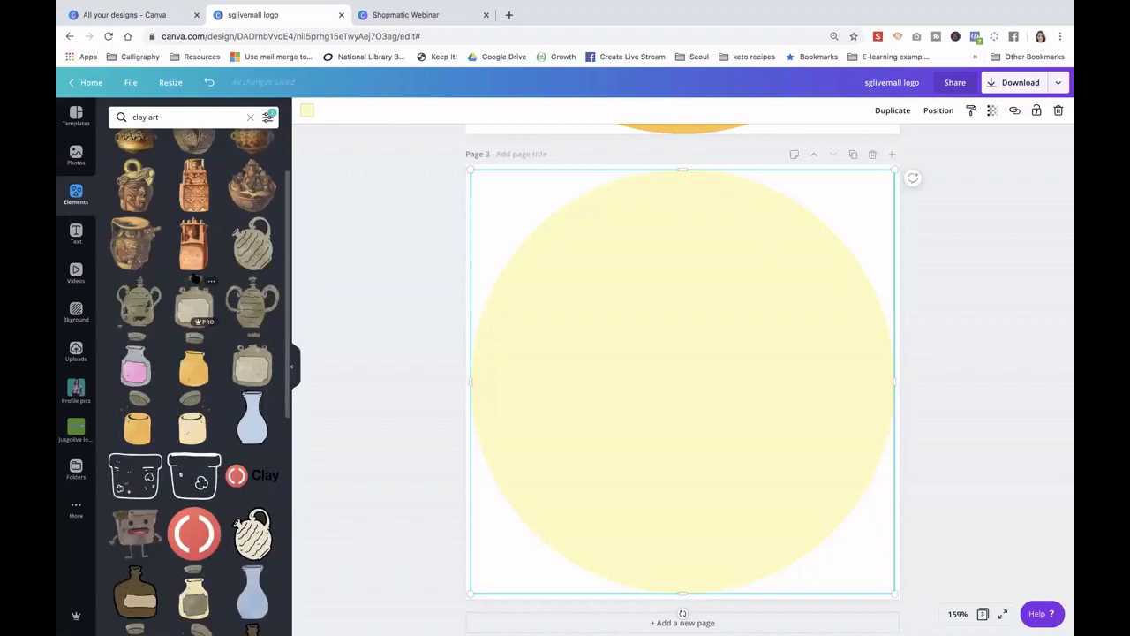
pyautogui.scroll(-2, 196, 279)
# Add the outlined clay bucket, tilt it slightly and enlarge it inside the circle
pyautogui.click(136, 410)
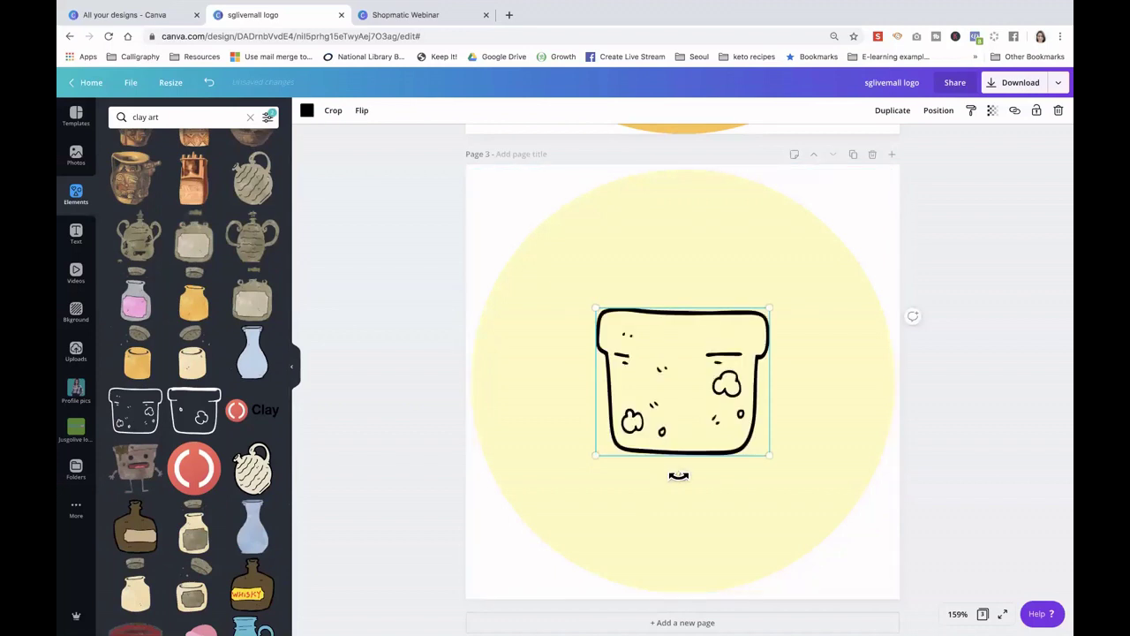
pyautogui.moveTo(680, 476); pyautogui.dragTo(694, 474)
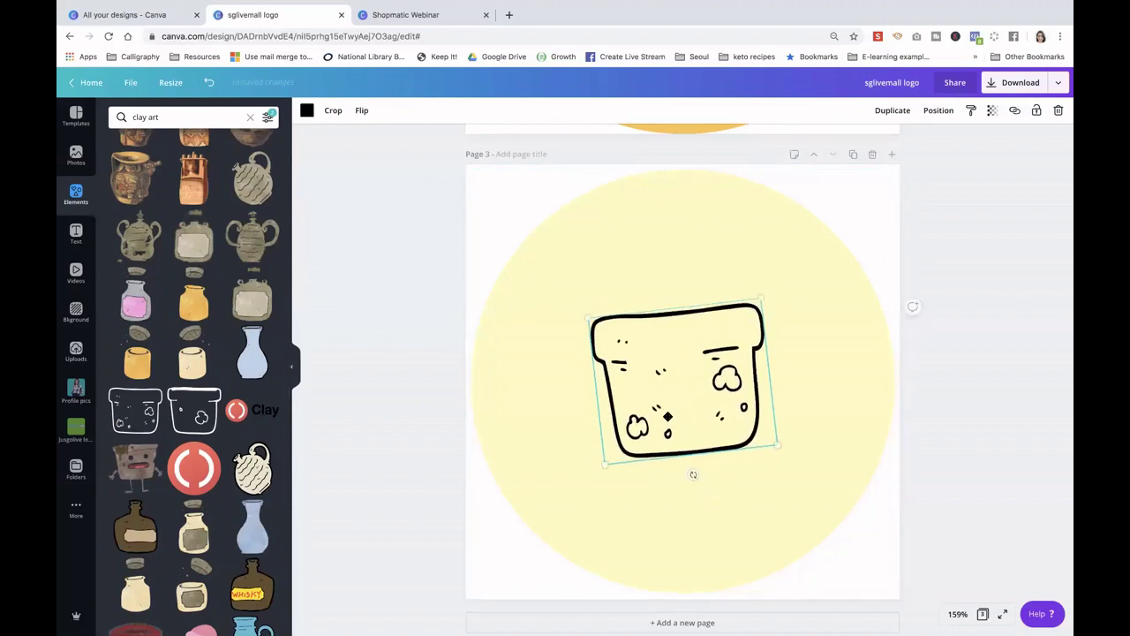
pyautogui.moveTo(671, 398); pyautogui.dragTo(609, 433)
pyautogui.moveTo(717, 481); pyautogui.dragTo(749, 502)
pyautogui.moveTo(612, 430); pyautogui.dragTo(619, 424)
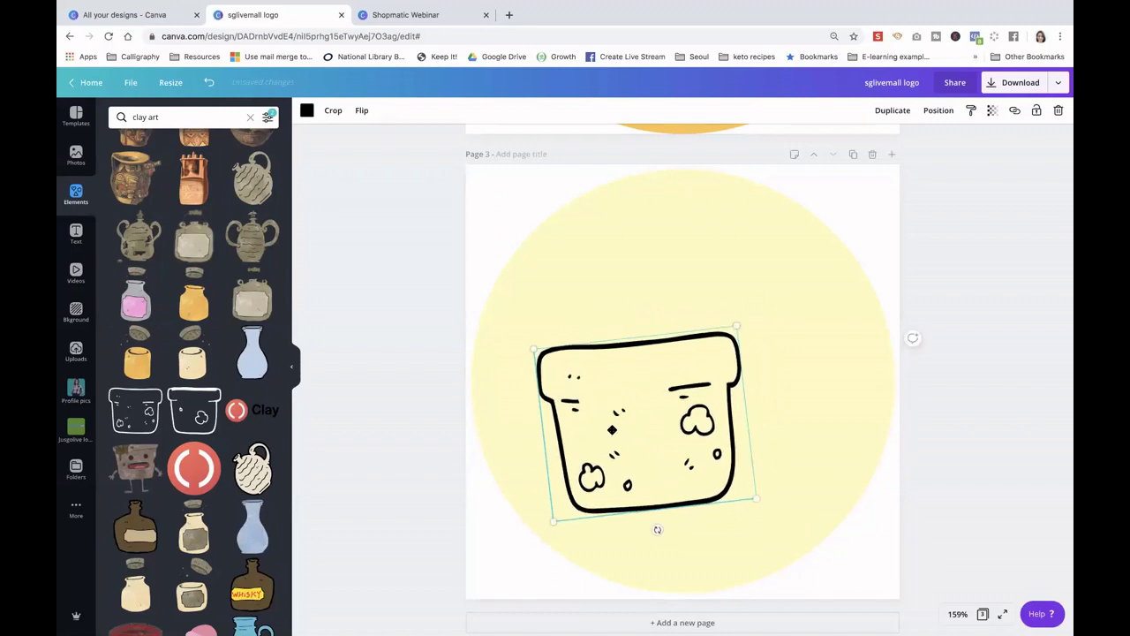
# Add the plain outline pot from the clay art results and delete the older outline pot
pyautogui.scroll(-8, 187, 422)
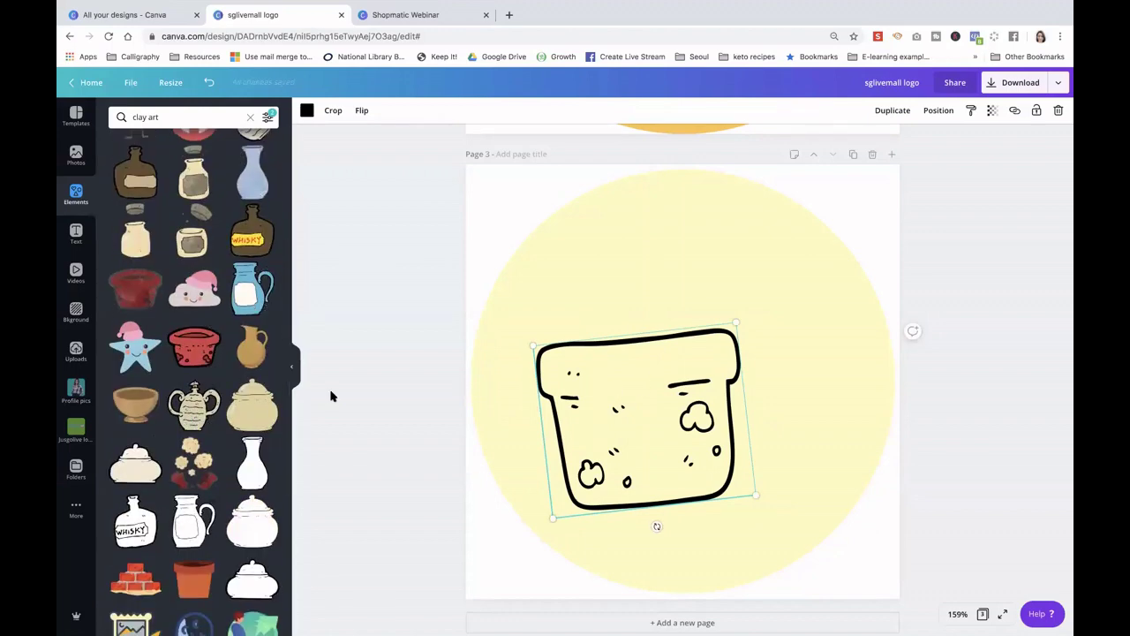
pyautogui.scroll(-6, 177, 407)
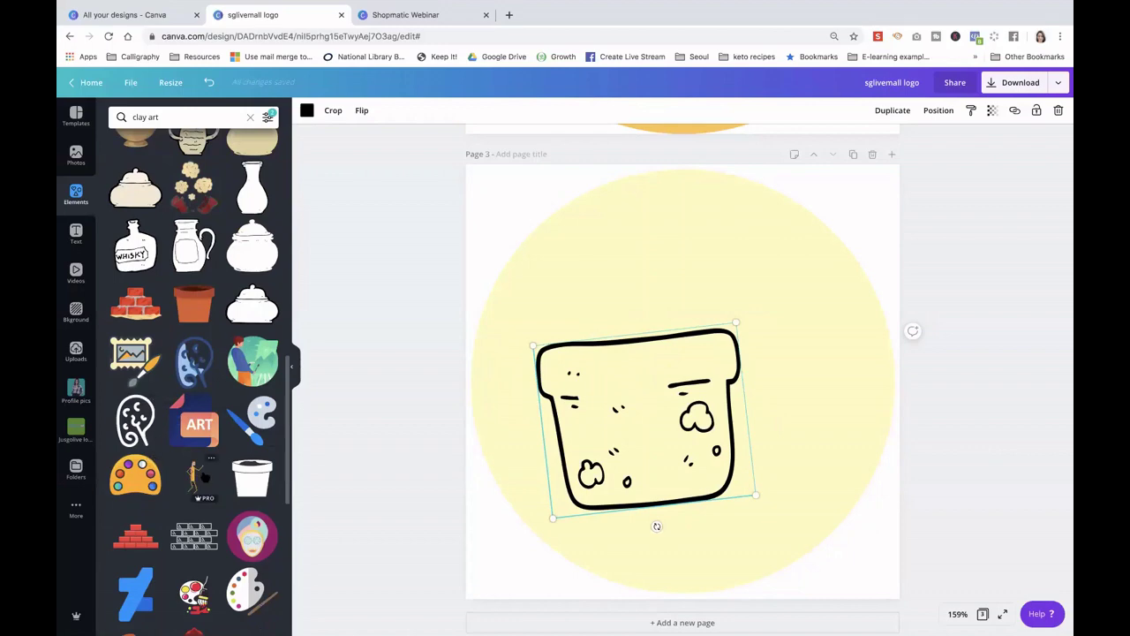
pyautogui.scroll(8, 146, 496)
pyautogui.scroll(10, 168, 244)
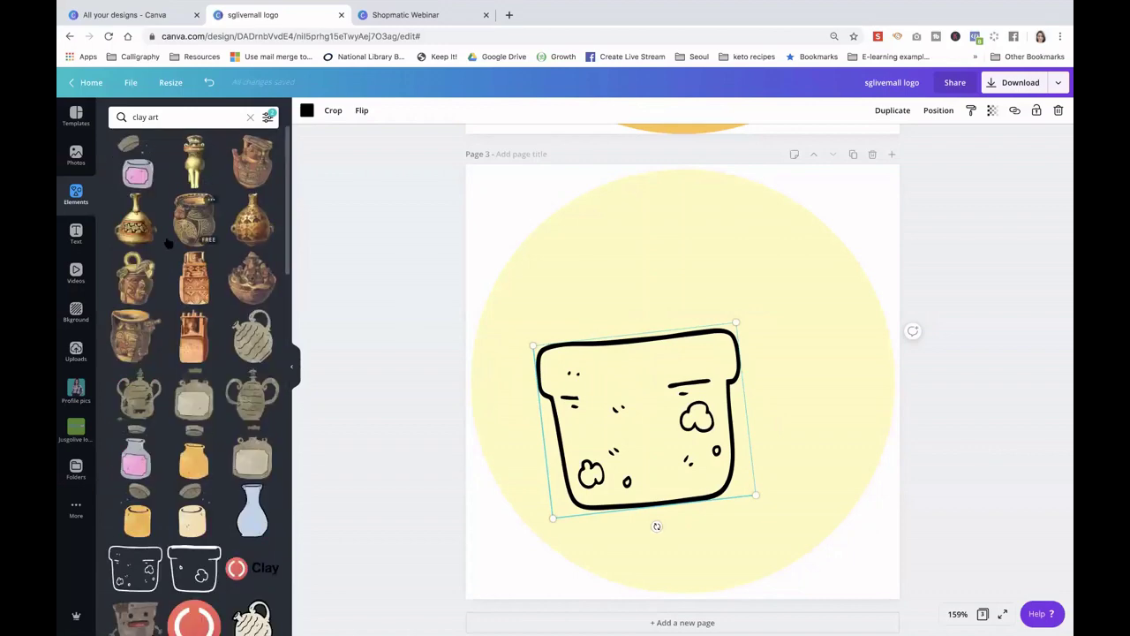
pyautogui.scroll(-3, 168, 244)
pyautogui.click(200, 448)
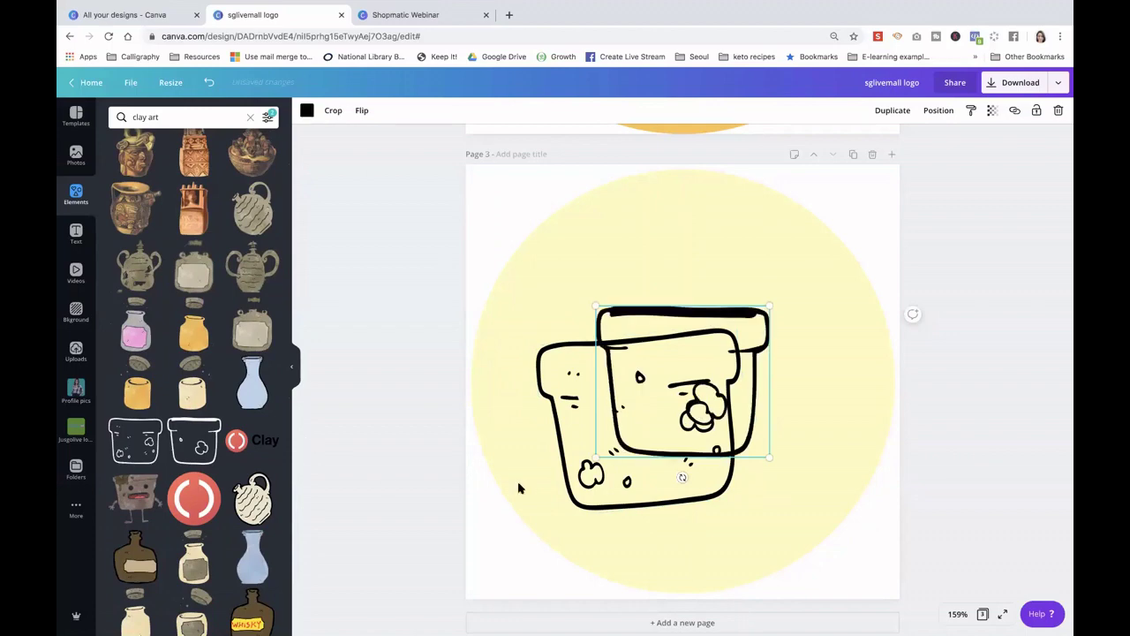
pyautogui.click(579, 453)
pyautogui.press('Delete')
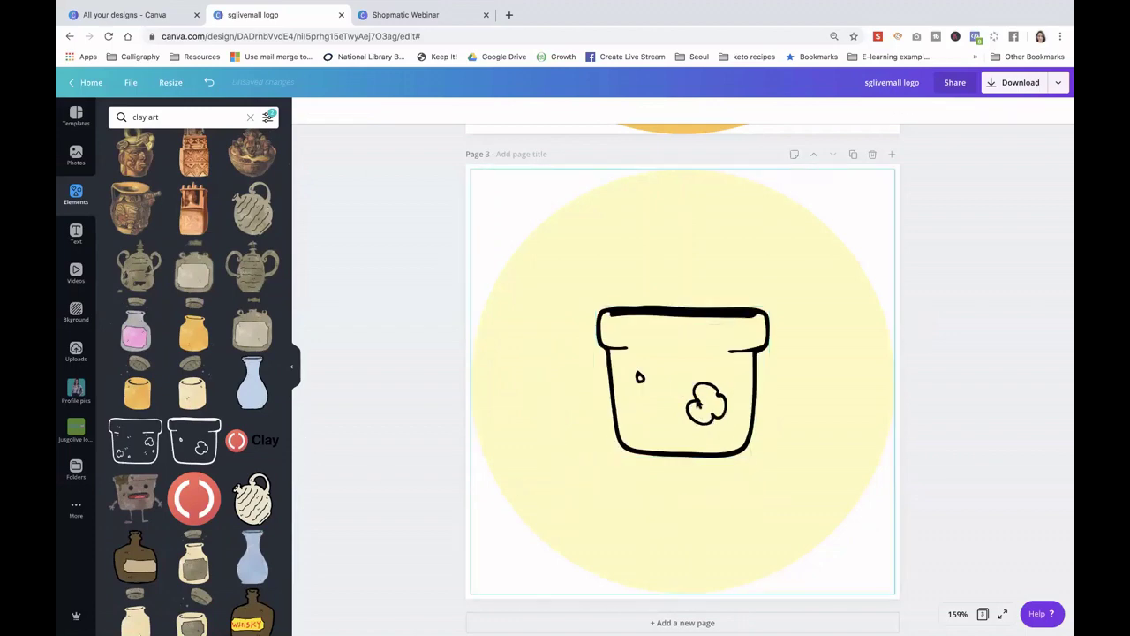
# Move the new pot lower-left in the circle and enlarge it to about 241 by 211
pyautogui.click(649, 422)
pyautogui.moveTo(649, 422); pyautogui.dragTo(575, 479)
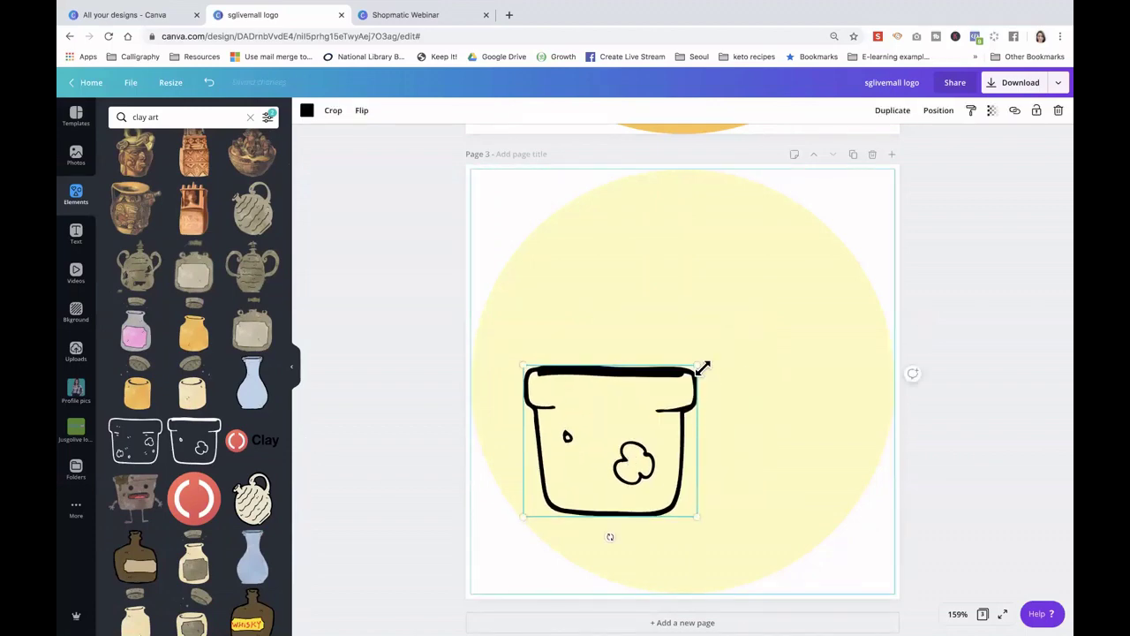
pyautogui.moveTo(699, 366); pyautogui.dragTo(744, 345)
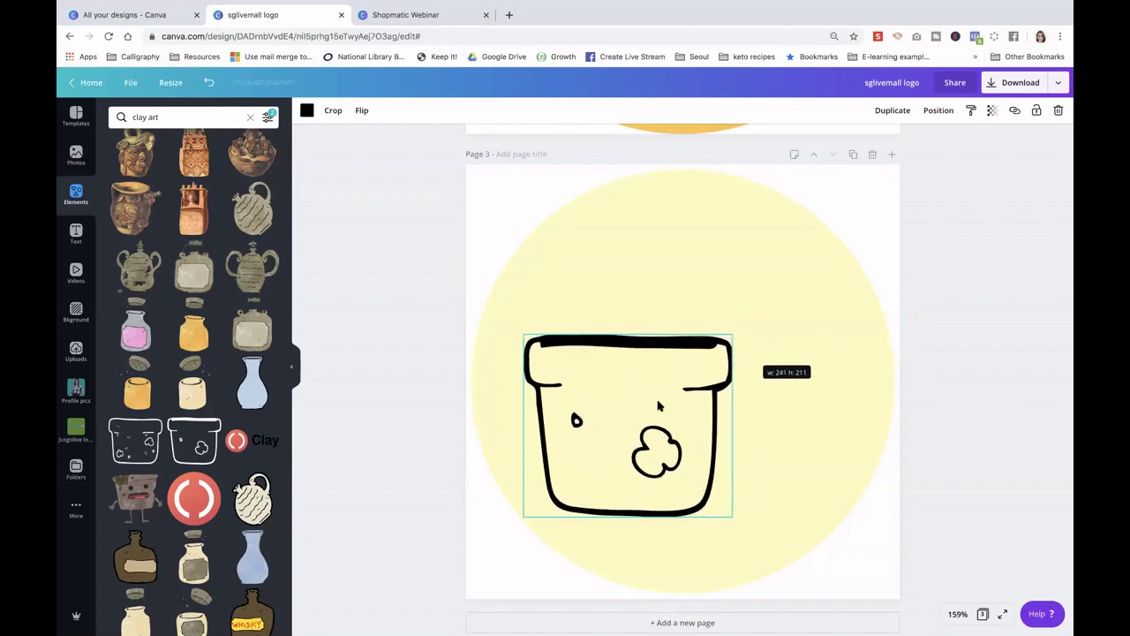
pyautogui.moveTo(658, 406); pyautogui.dragTo(683, 406)
# Recolour the yellow circle light pink
pyautogui.click(651, 535)
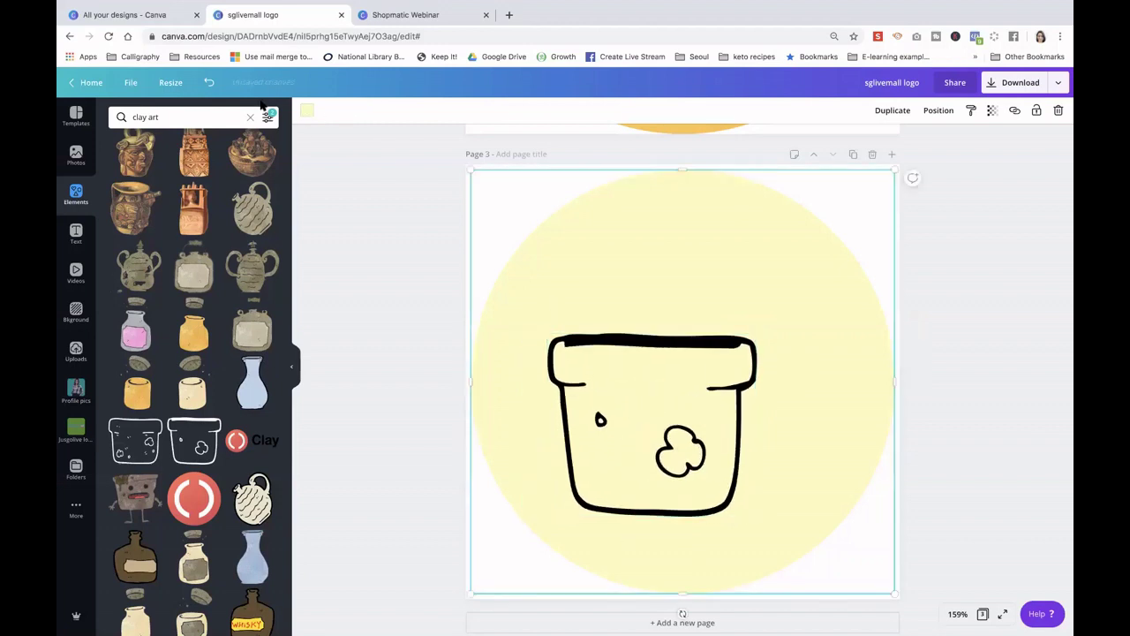
pyautogui.click(305, 112)
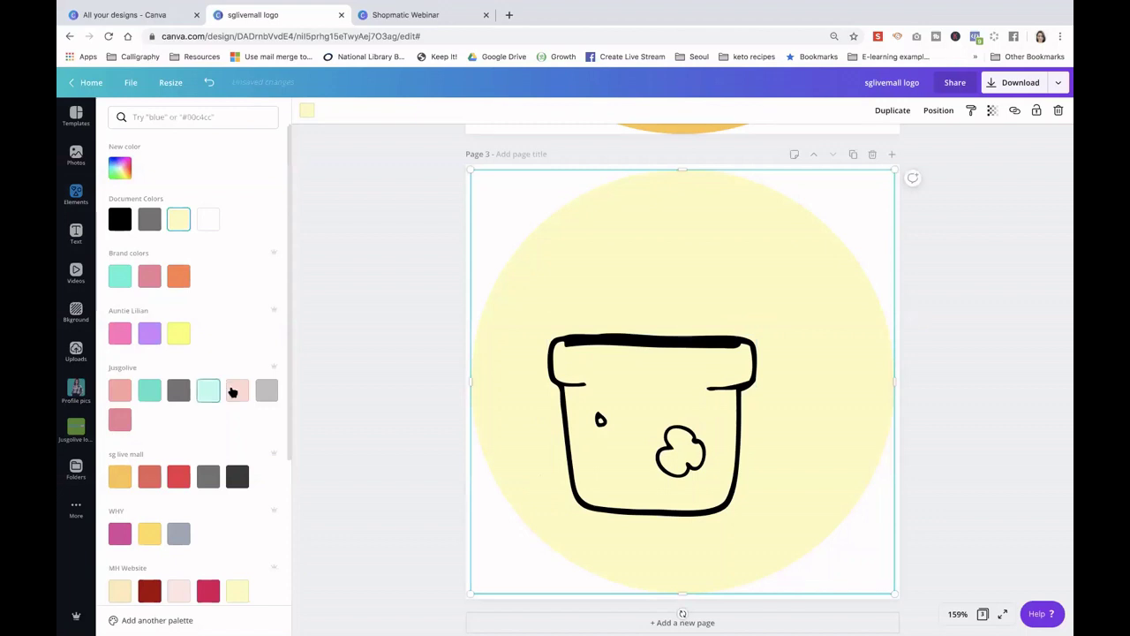
pyautogui.click(234, 391)
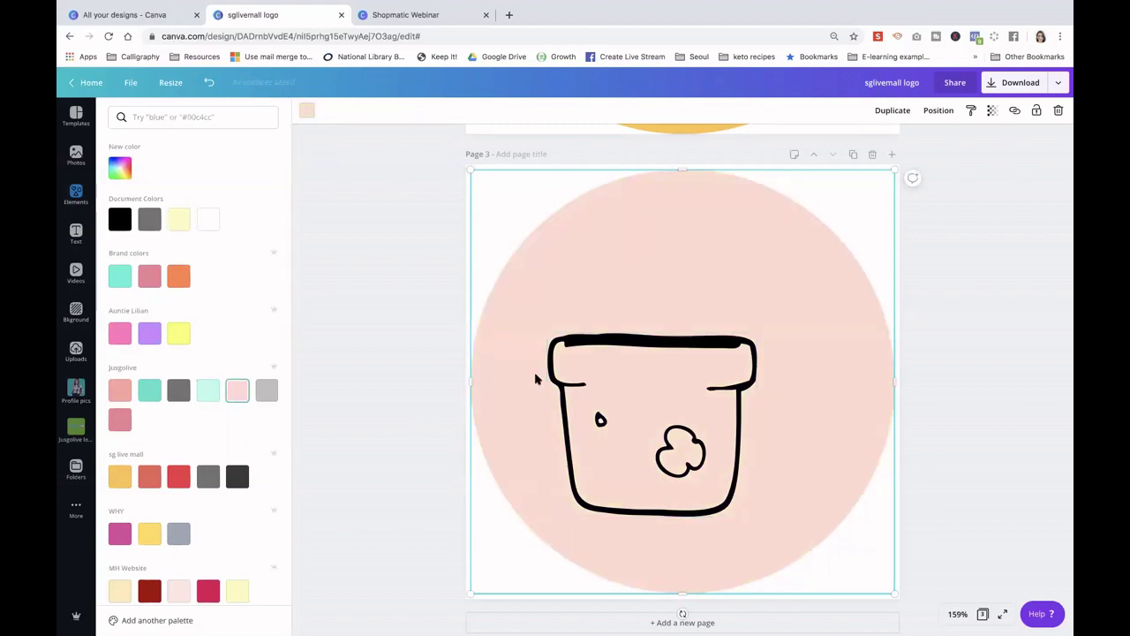
# Turn the pot's outline white and duplicate it with Ctrl+D
pyautogui.click(572, 354)
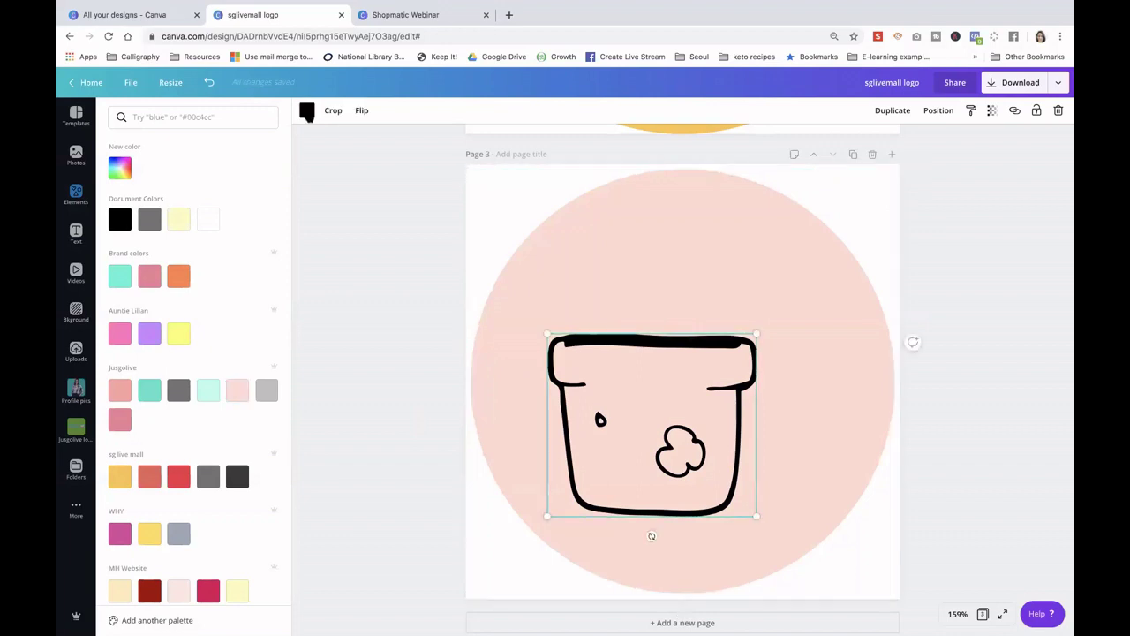
pyautogui.click(75, 192)
pyautogui.click(306, 110)
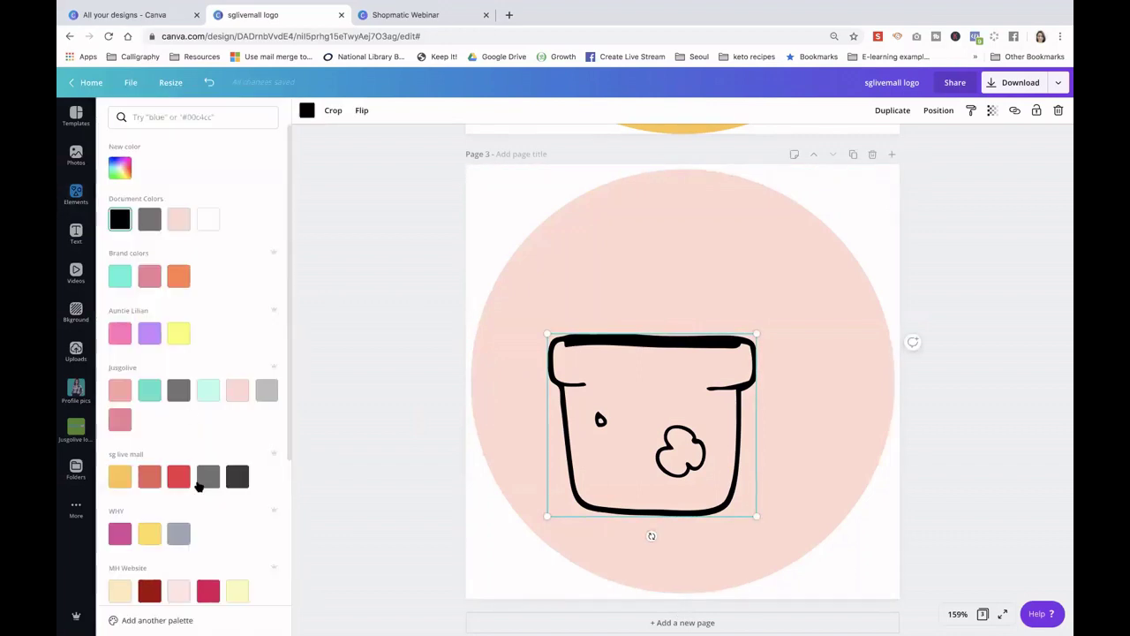
pyautogui.click(180, 390)
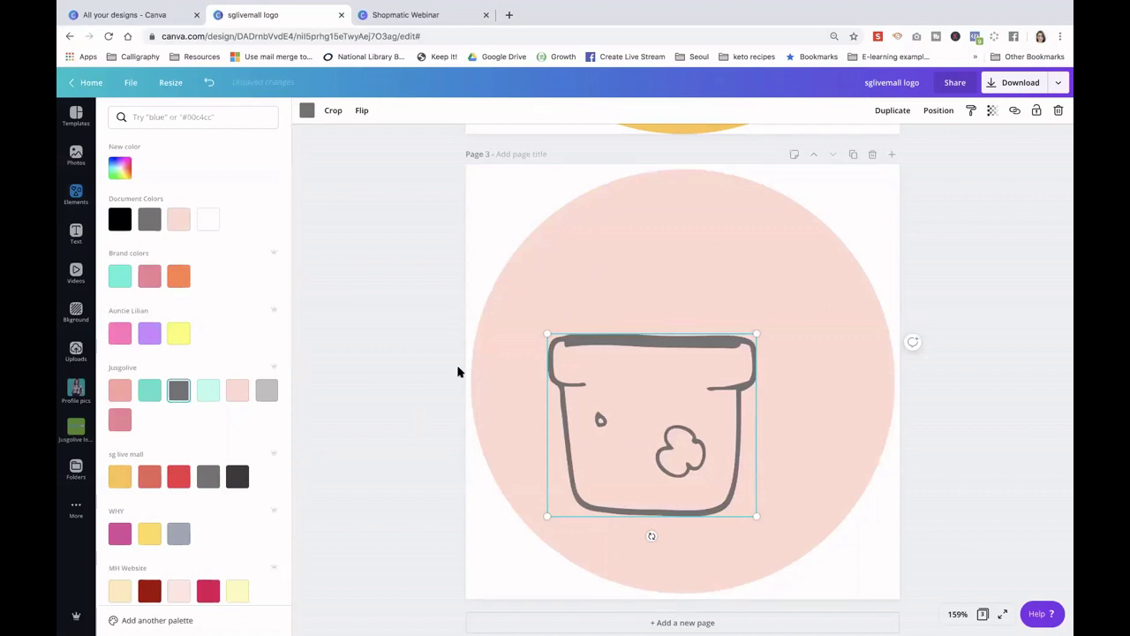
pyautogui.click(208, 219)
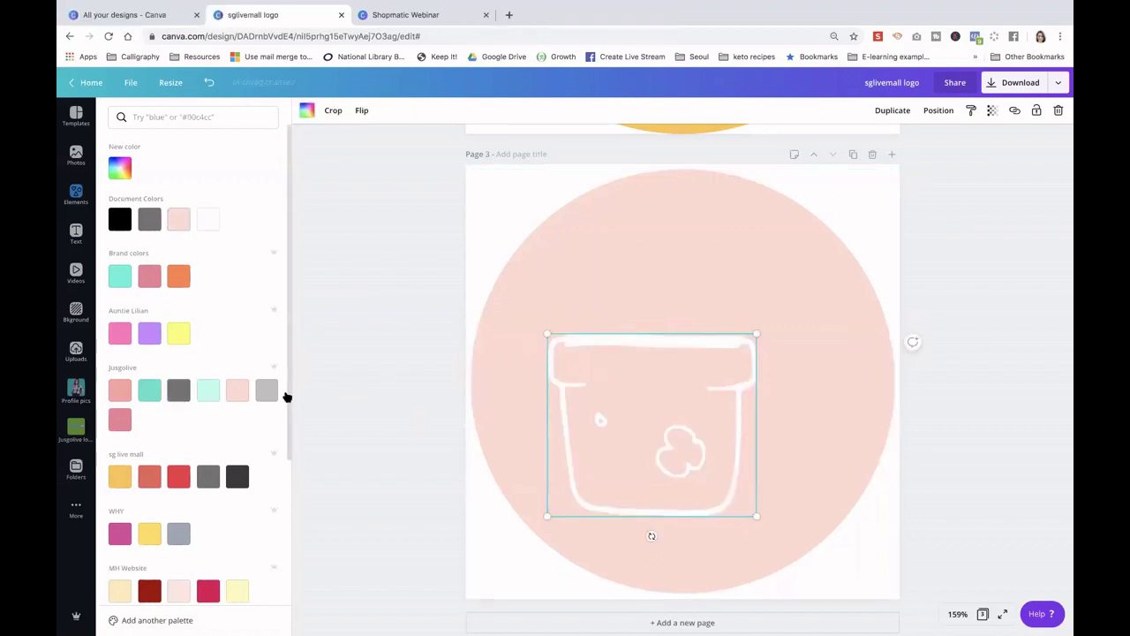
pyautogui.hotkey('ctrl', 'd')
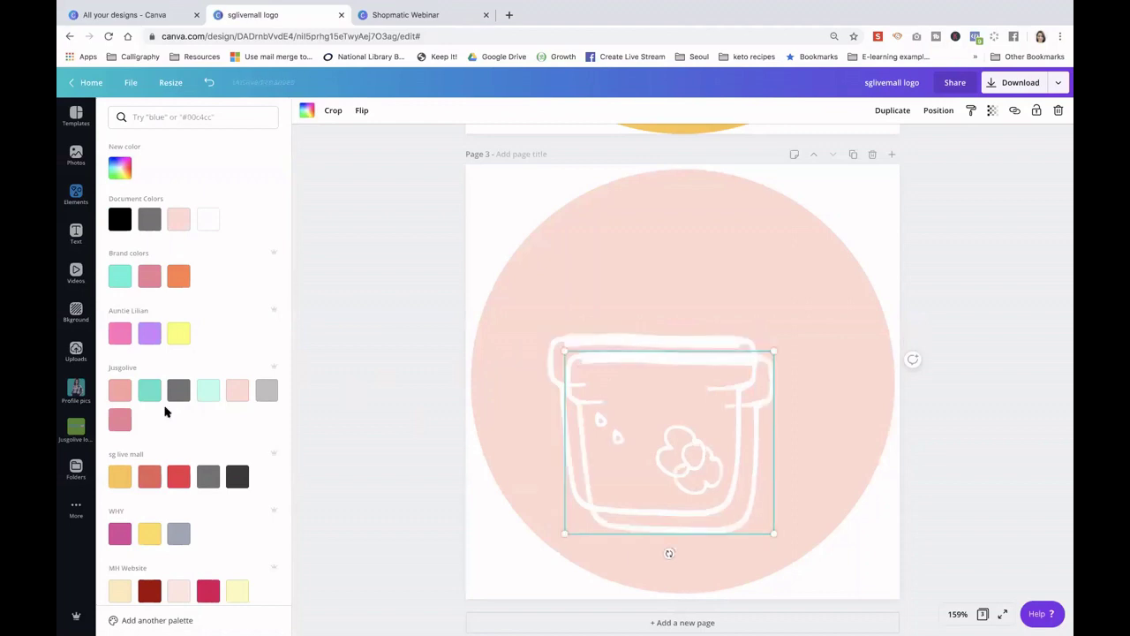
# Make the duplicate dark grey, place it behind the white pot, and group both
pyautogui.click(179, 390)
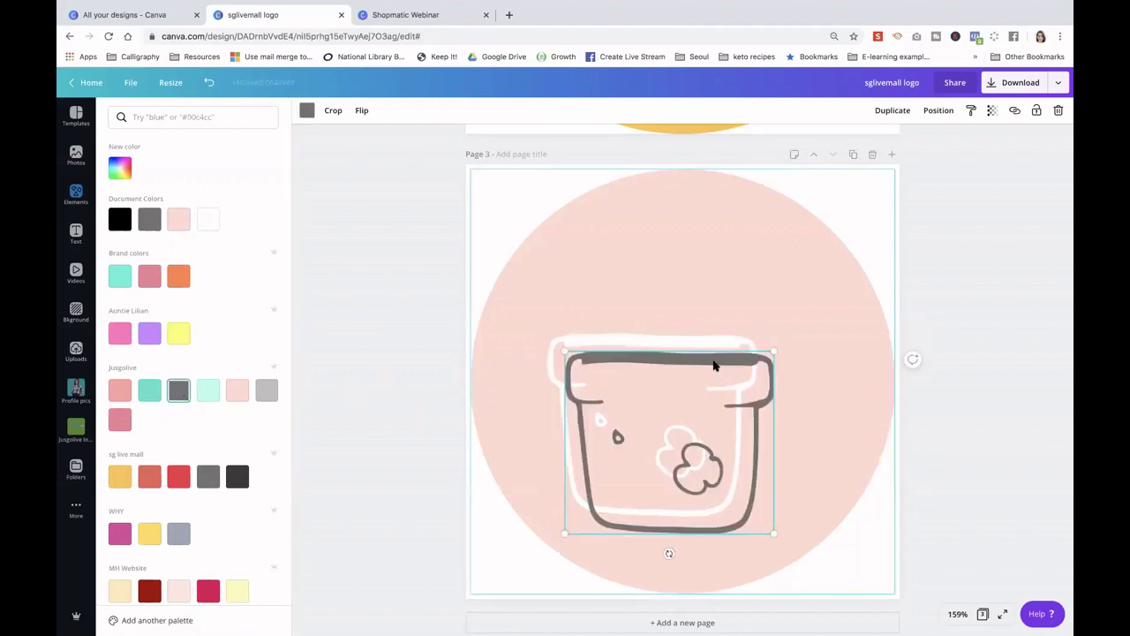
pyautogui.moveTo(683, 352); pyautogui.dragTo(699, 348)
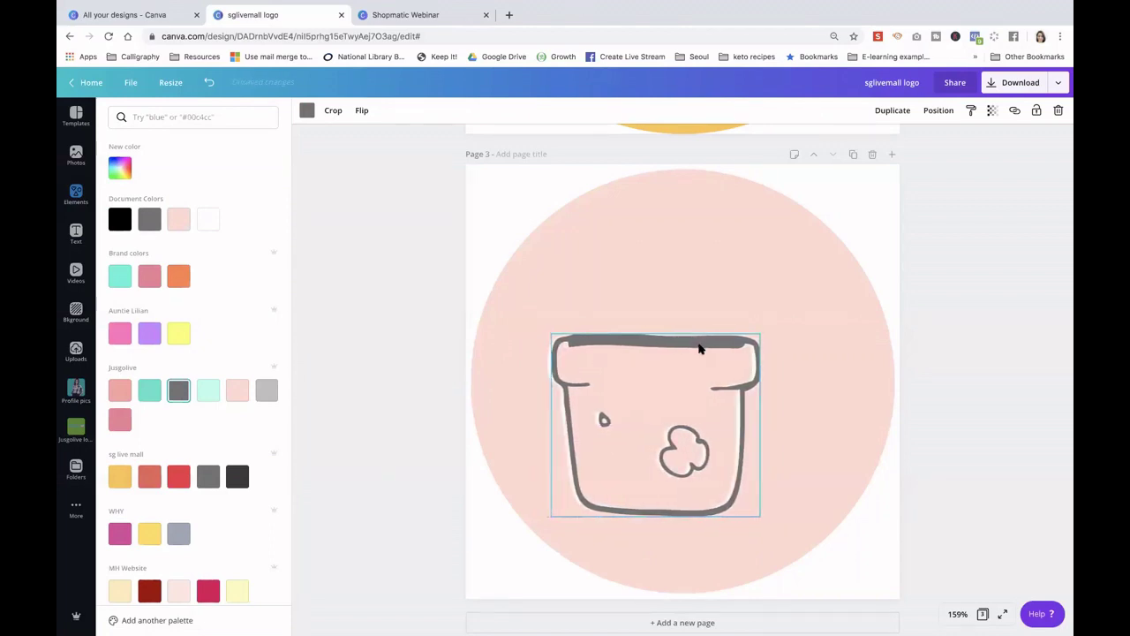
pyautogui.click(940, 112)
pyautogui.click(896, 146)
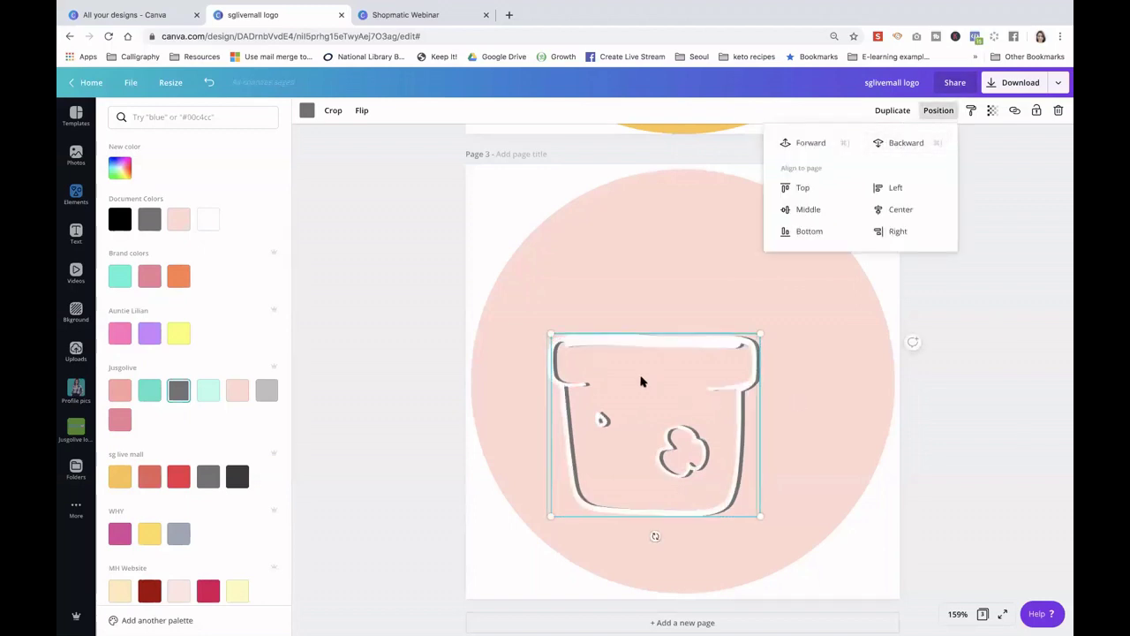
pyautogui.click(868, 110)
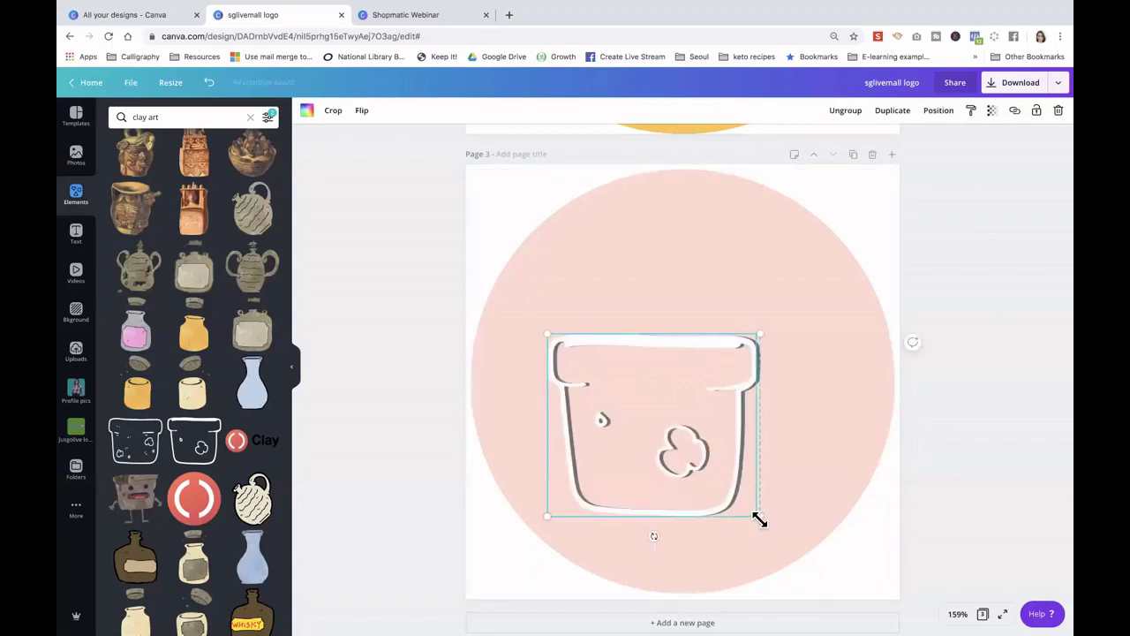
# Resize the grouped pot, tilt it about -15°, and centre it in the circle
pyautogui.moveTo(759, 519); pyautogui.dragTo(733, 494)
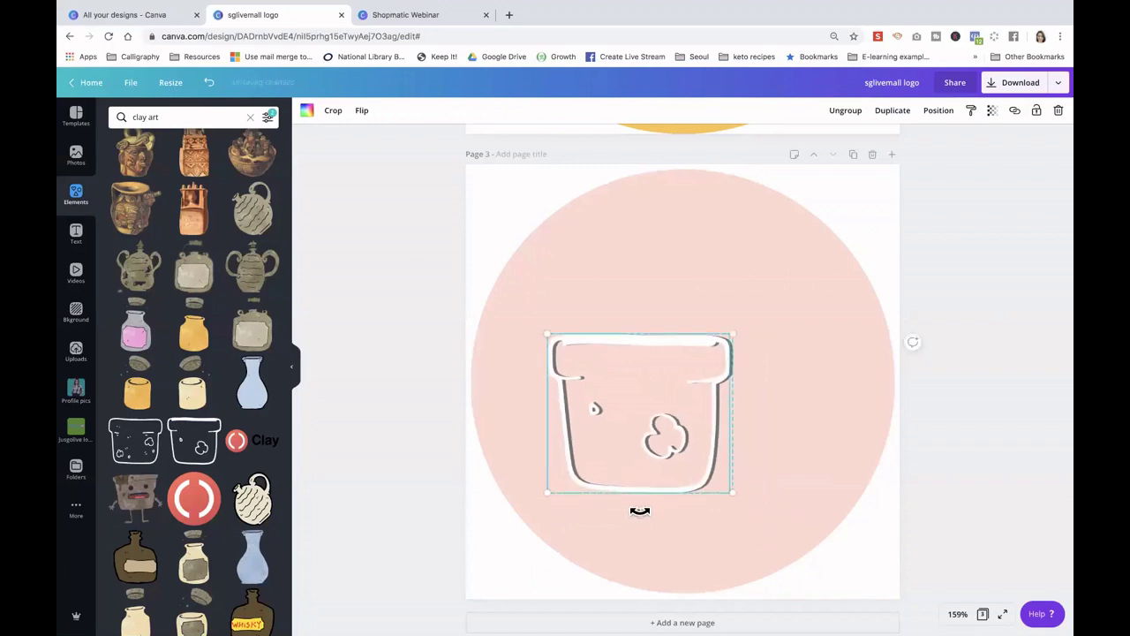
pyautogui.moveTo(640, 511); pyautogui.dragTo(695, 469)
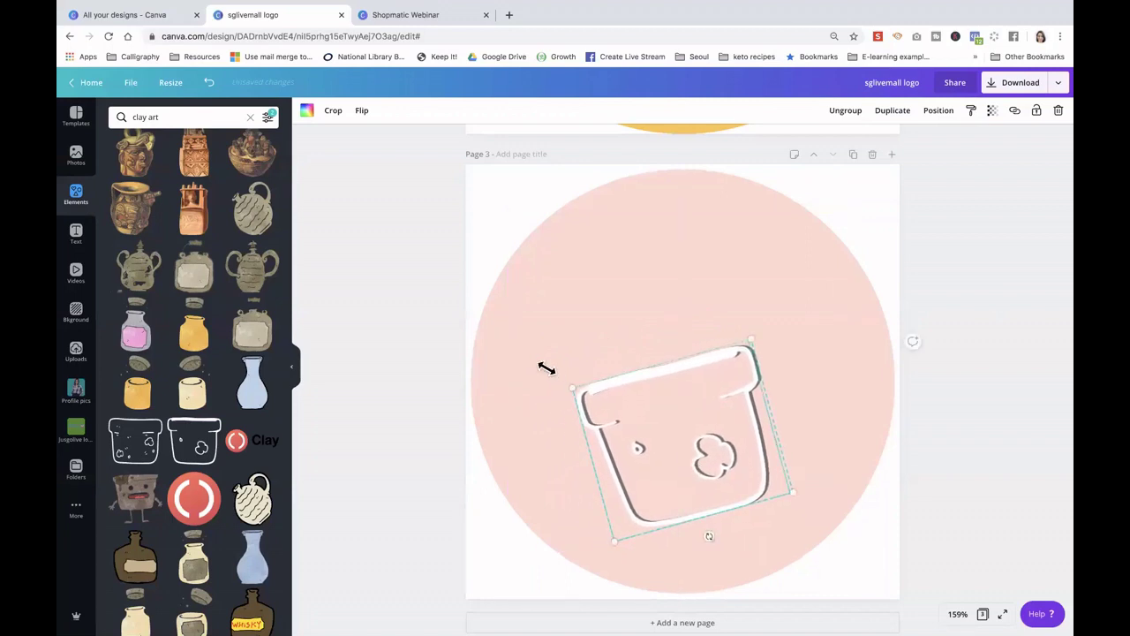
pyautogui.moveTo(526, 359); pyautogui.dragTo(527, 360)
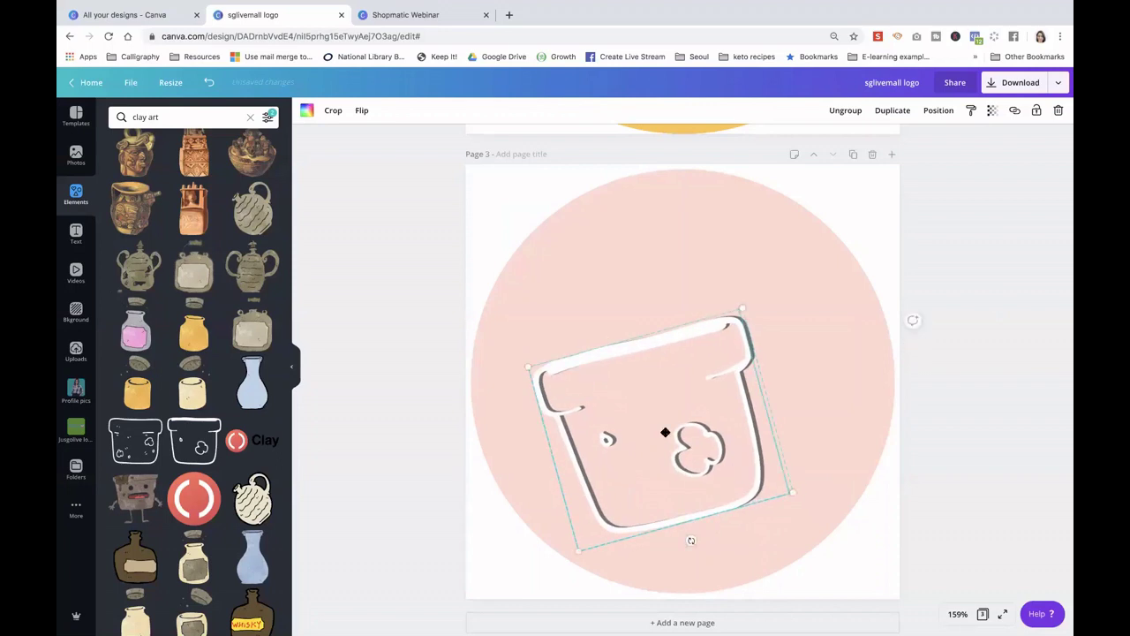
pyautogui.moveTo(667, 431); pyautogui.dragTo(668, 431)
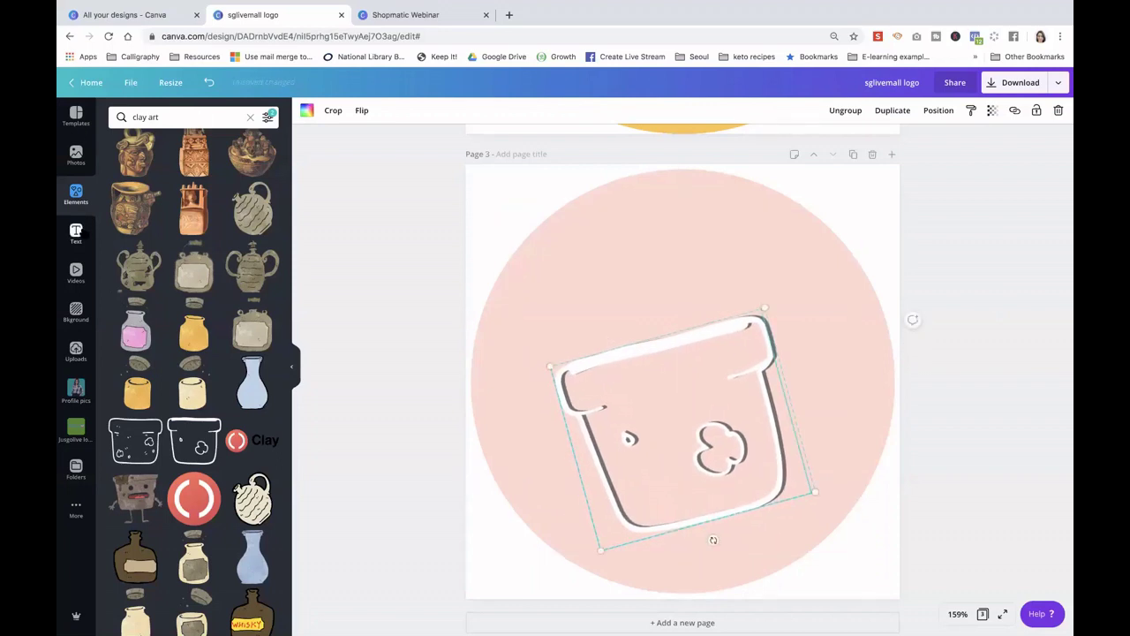
pyautogui.click(78, 233)
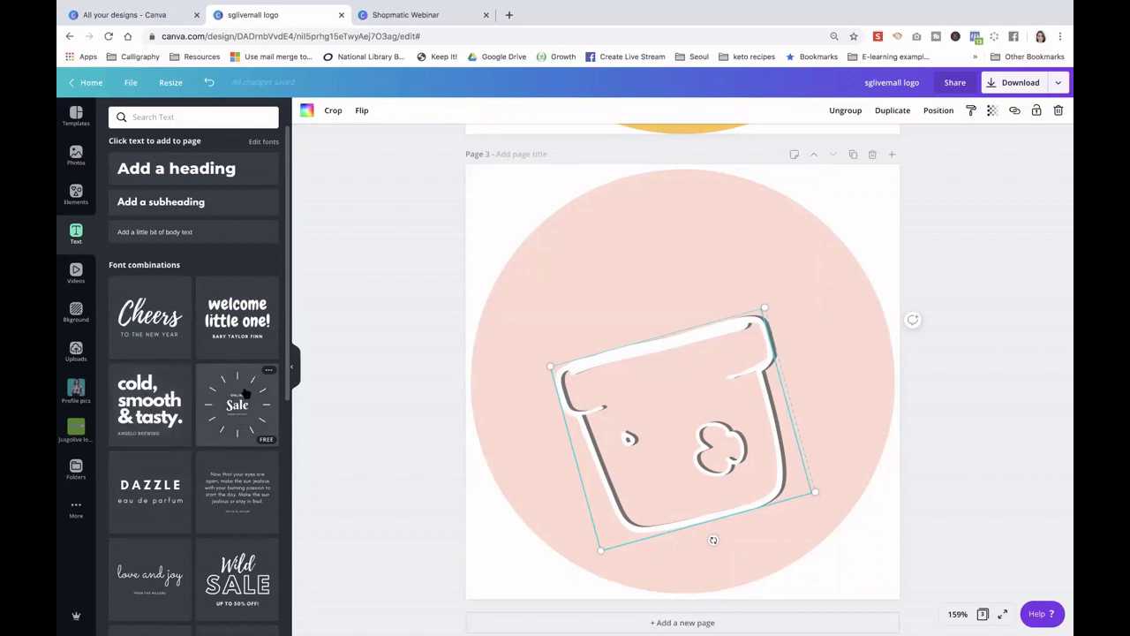
# Add the 'Wild SALE – UP TO 50% OFF!' font combination over the pot
pyautogui.scroll(-5, 246, 394)
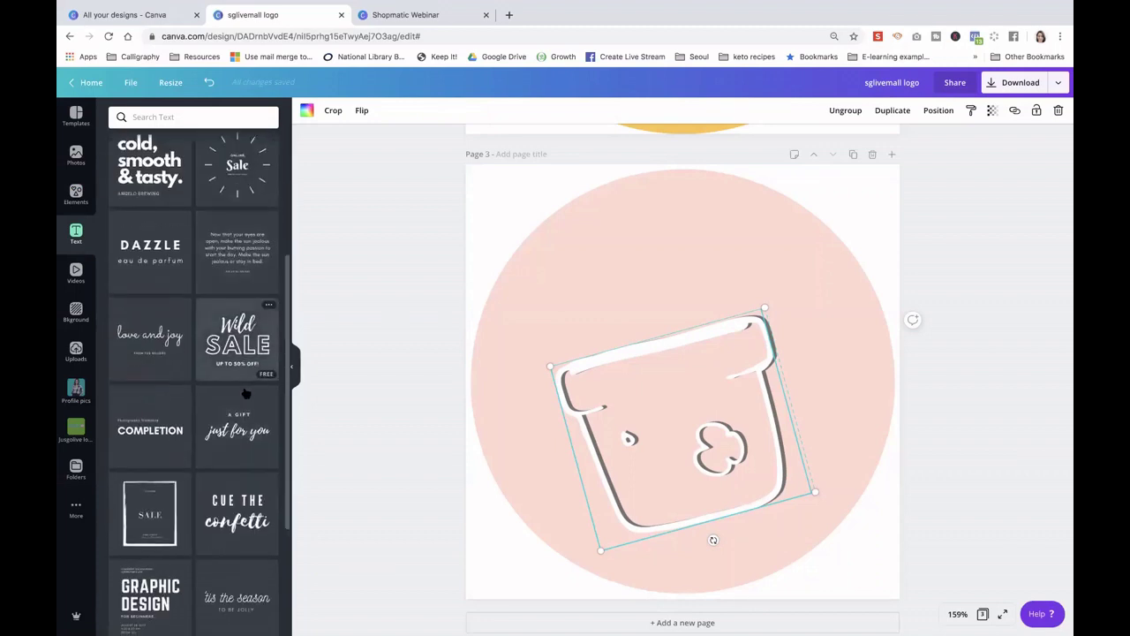
pyautogui.click(238, 339)
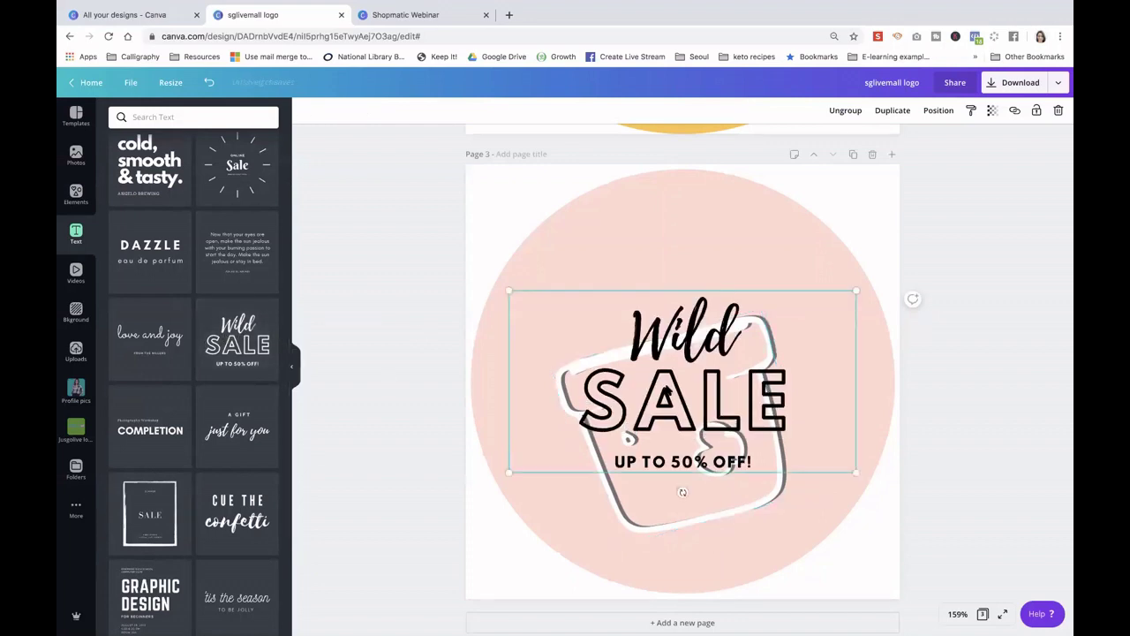
# Place a copy of the Wild SALE text group higher up and change Wild to FUN
pyautogui.click(667, 393)
pyautogui.moveTo(672, 316); pyautogui.dragTo(673, 234)
pyautogui.click(654, 228)
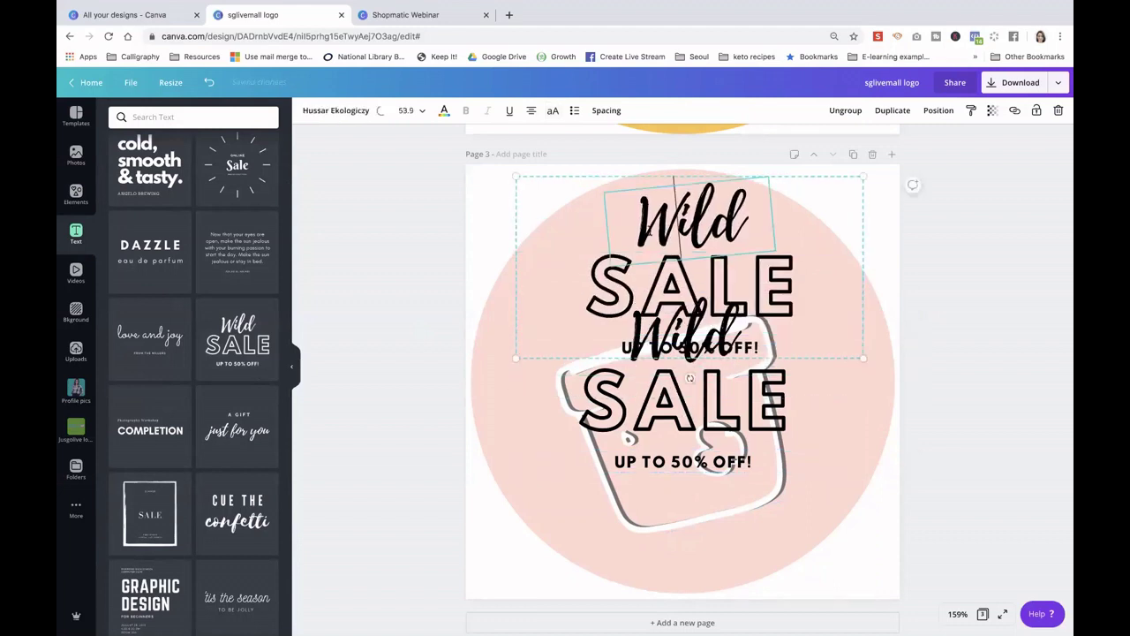
pyautogui.doubleClick(653, 228)
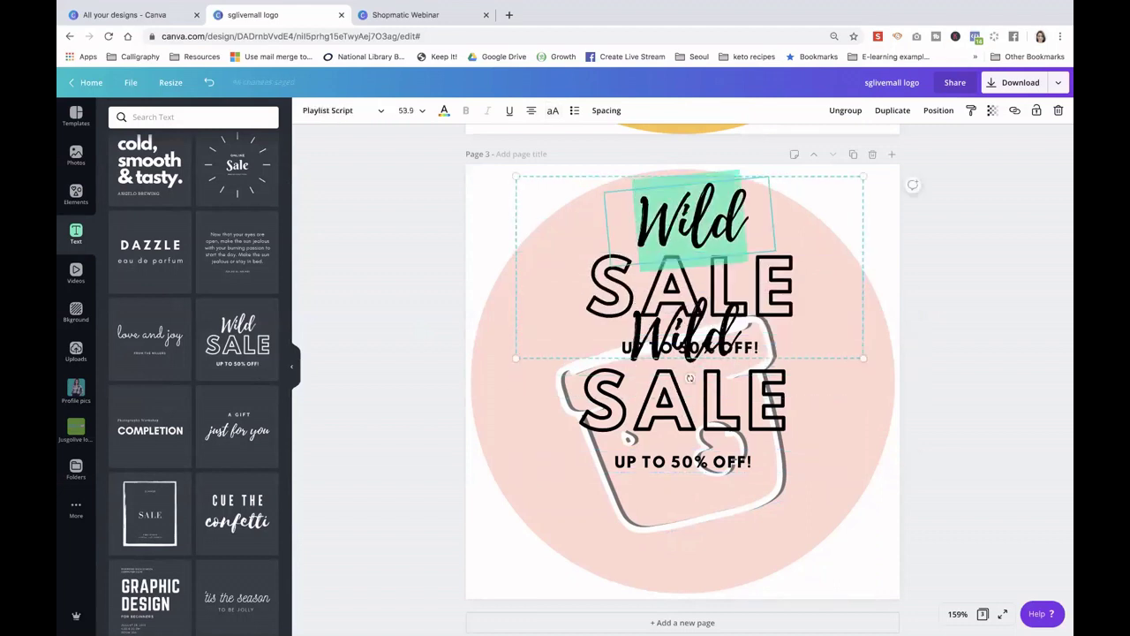
pyautogui.write('FUN')
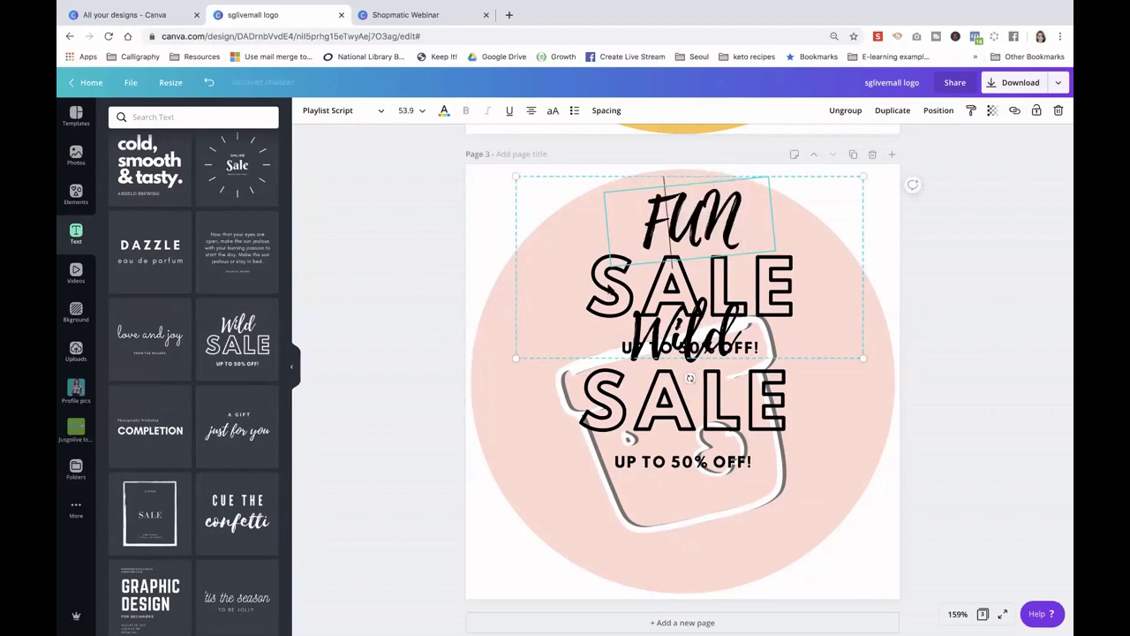
# Replace SALE with WITH ARTZ, shrink it, and move it toward the circle's centre
pyautogui.click(592, 302)
pyautogui.doubleClick(591, 299)
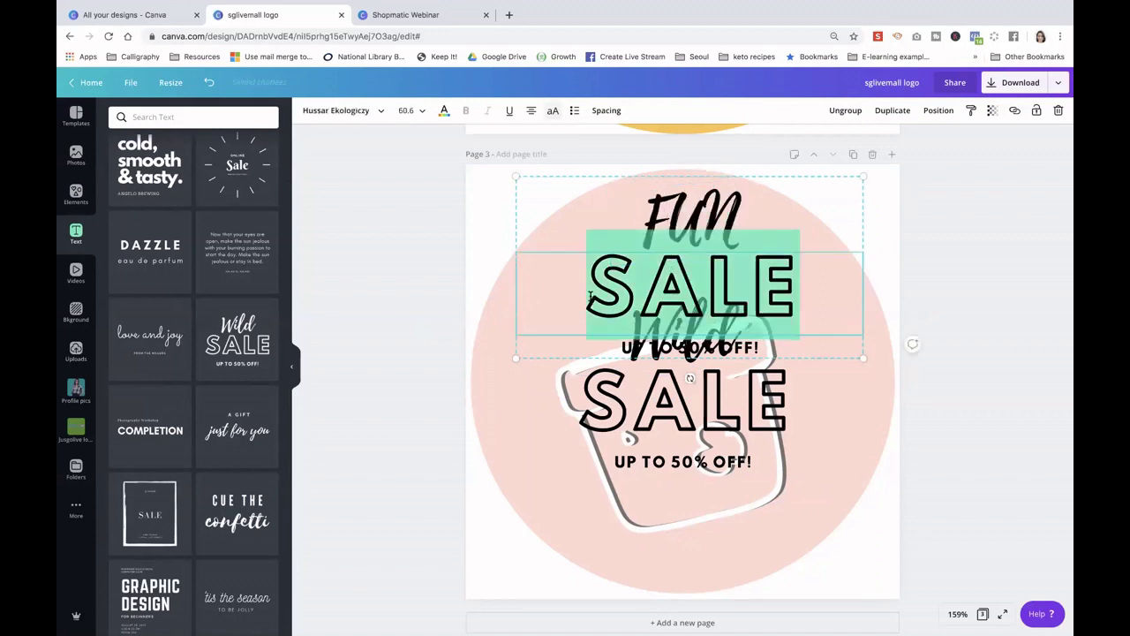
pyautogui.write('WITH ARTZ')
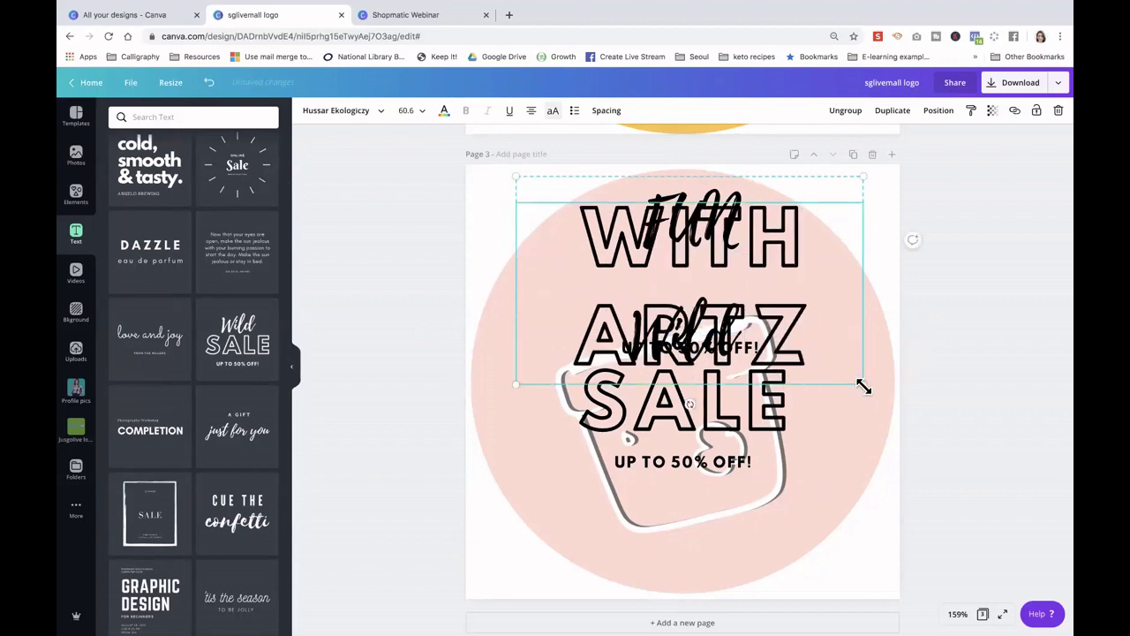
pyautogui.moveTo(784, 334); pyautogui.dragTo(774, 271)
pyautogui.click(773, 271)
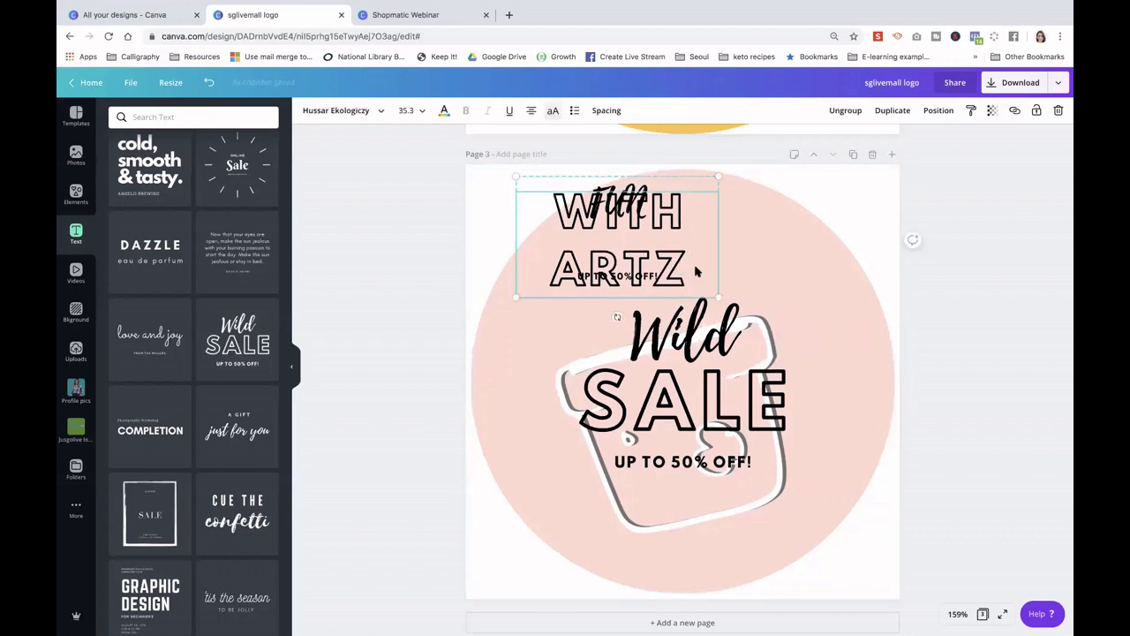
pyautogui.moveTo(687, 262); pyautogui.dragTo(752, 271)
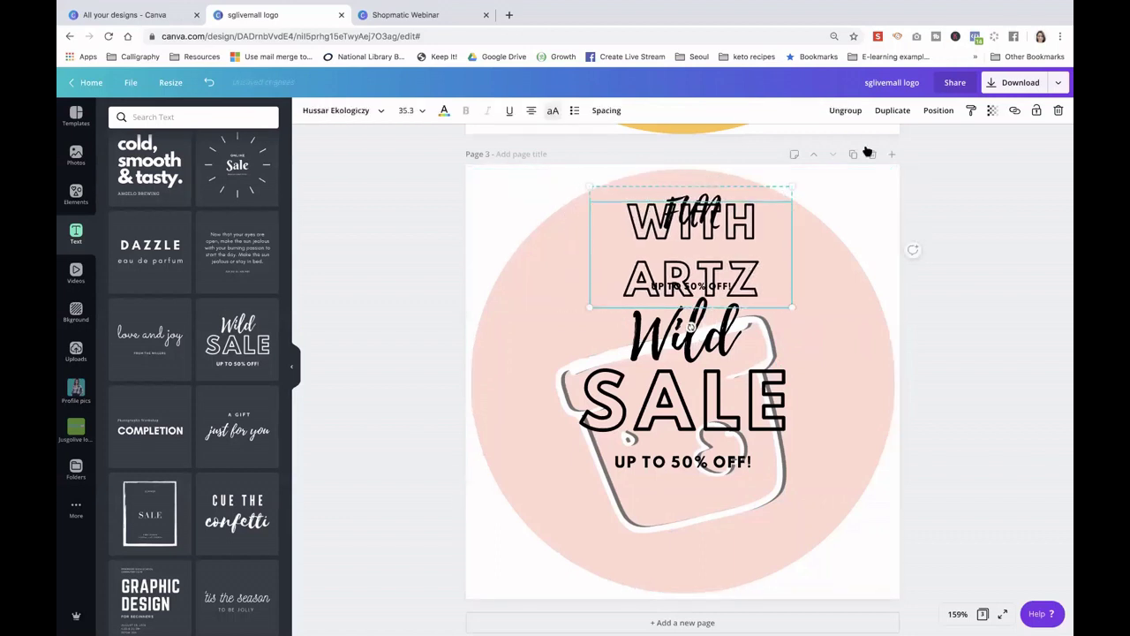
# Ungroup WITH ARTZ and delete the stray small UP TO 50% OFF! copy
pyautogui.click(850, 300)
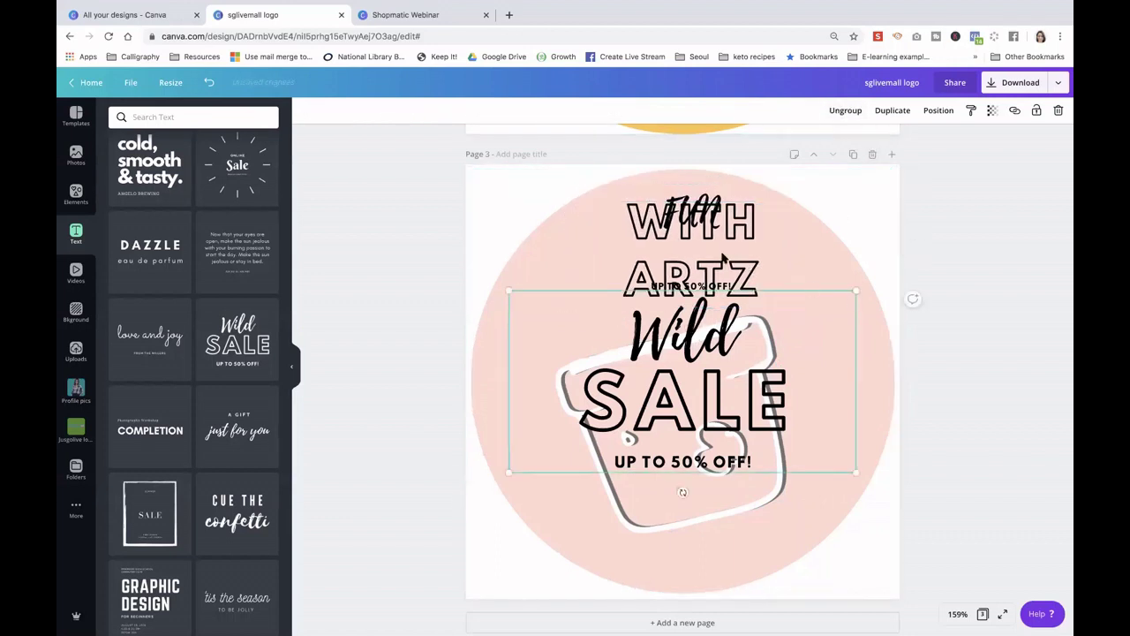
pyautogui.click(722, 257)
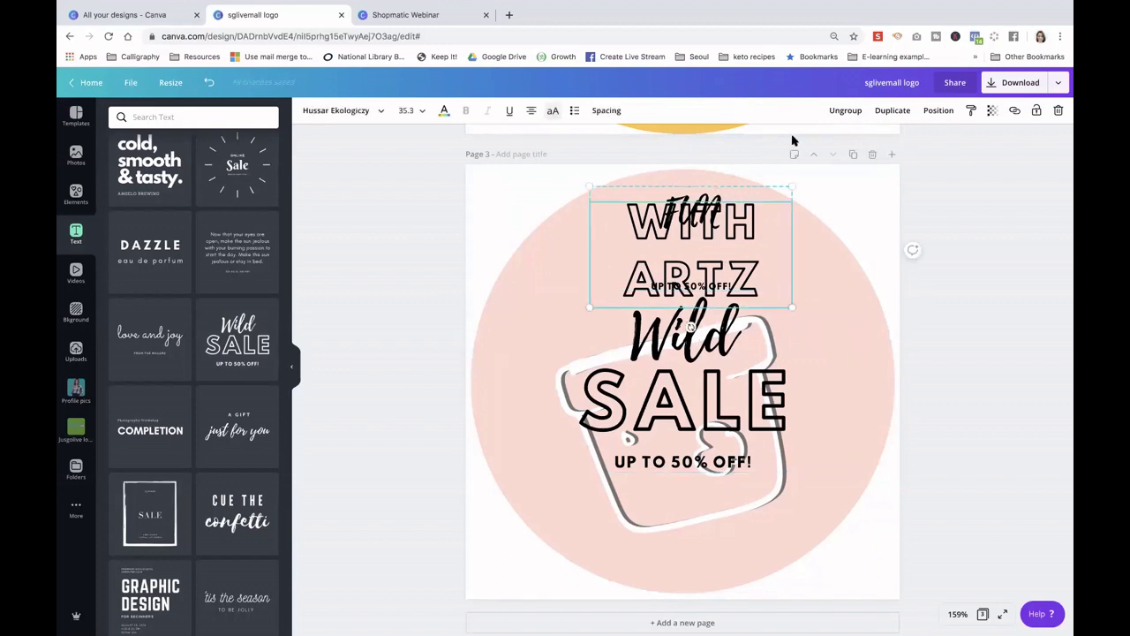
pyautogui.click(843, 111)
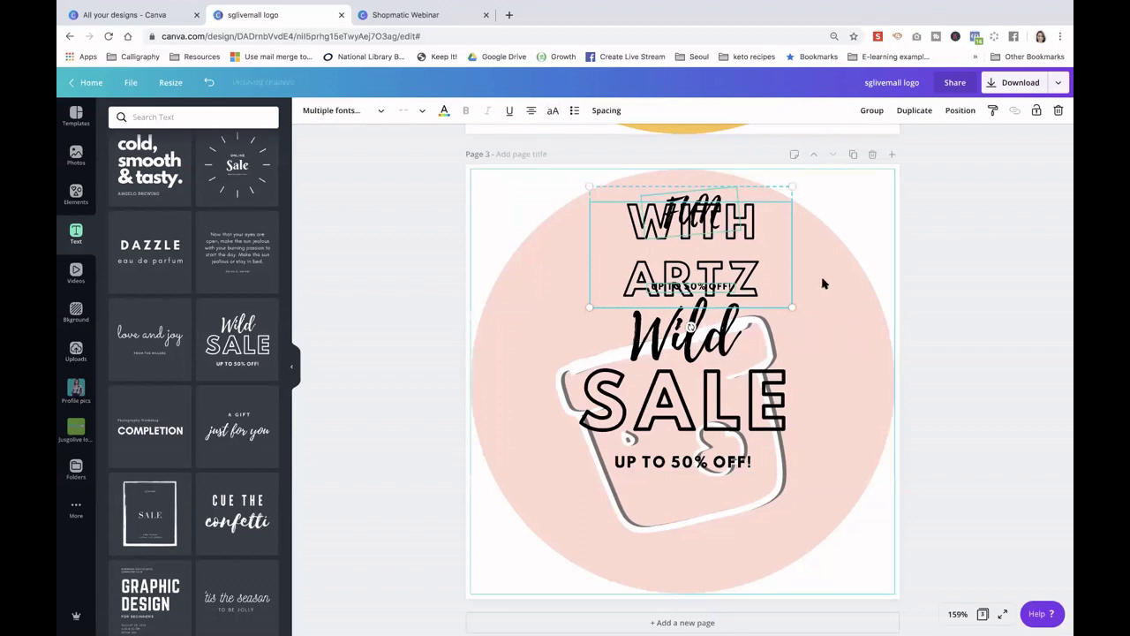
pyautogui.click(685, 287)
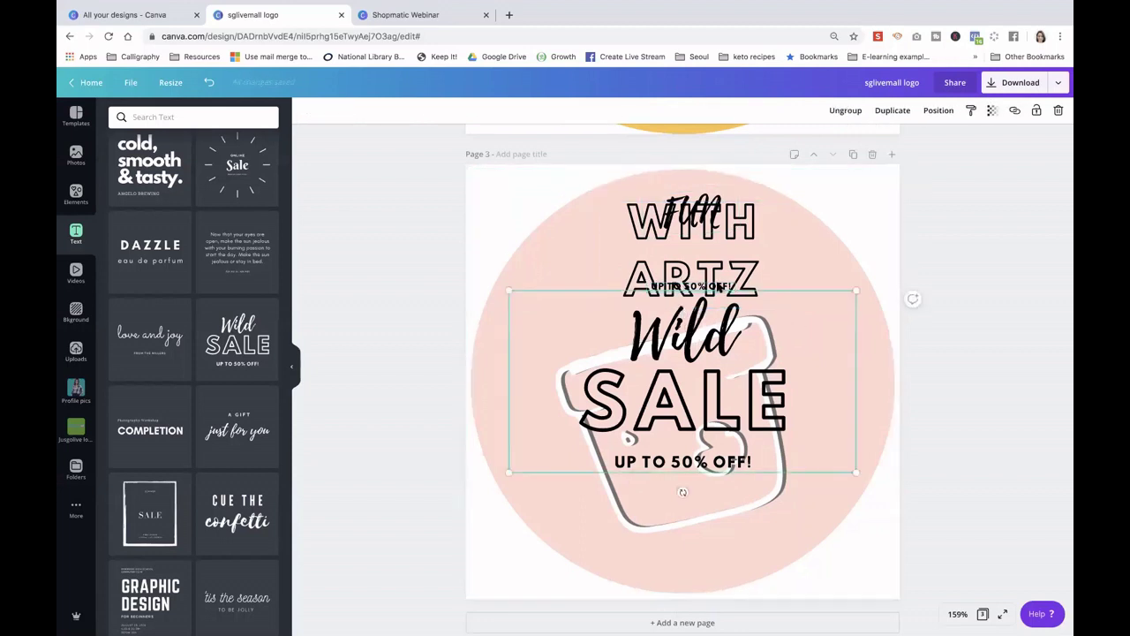
pyautogui.press('Delete')
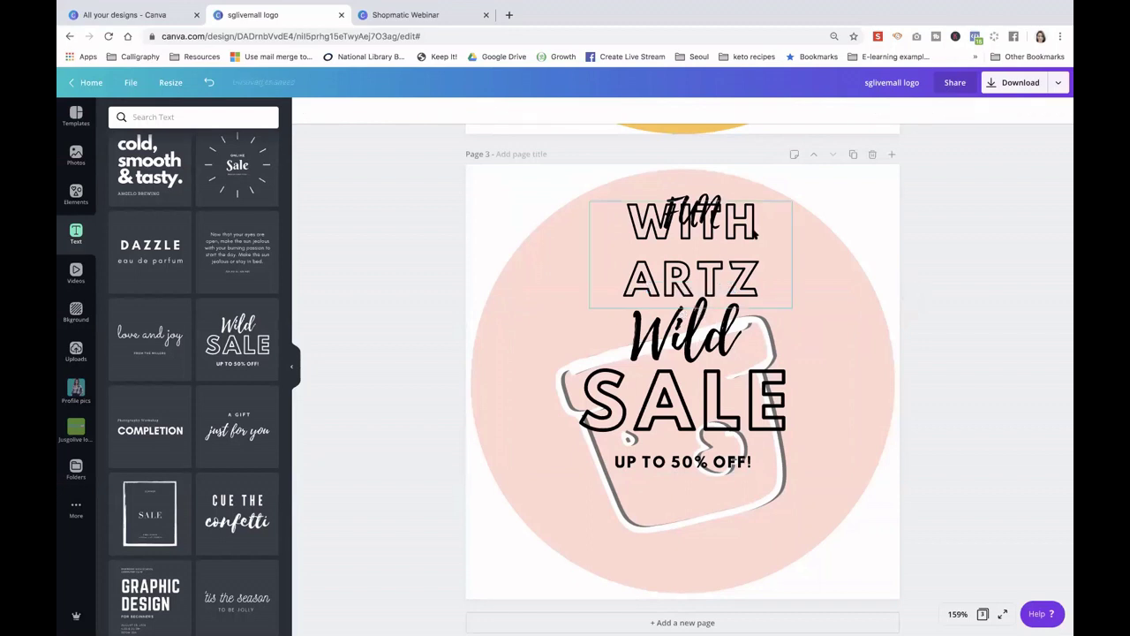
# Move WITH ARTZ down to uncover FUN and leave the full-screen browser view
pyautogui.click(704, 264)
pyautogui.moveTo(704, 265); pyautogui.dragTo(704, 292)
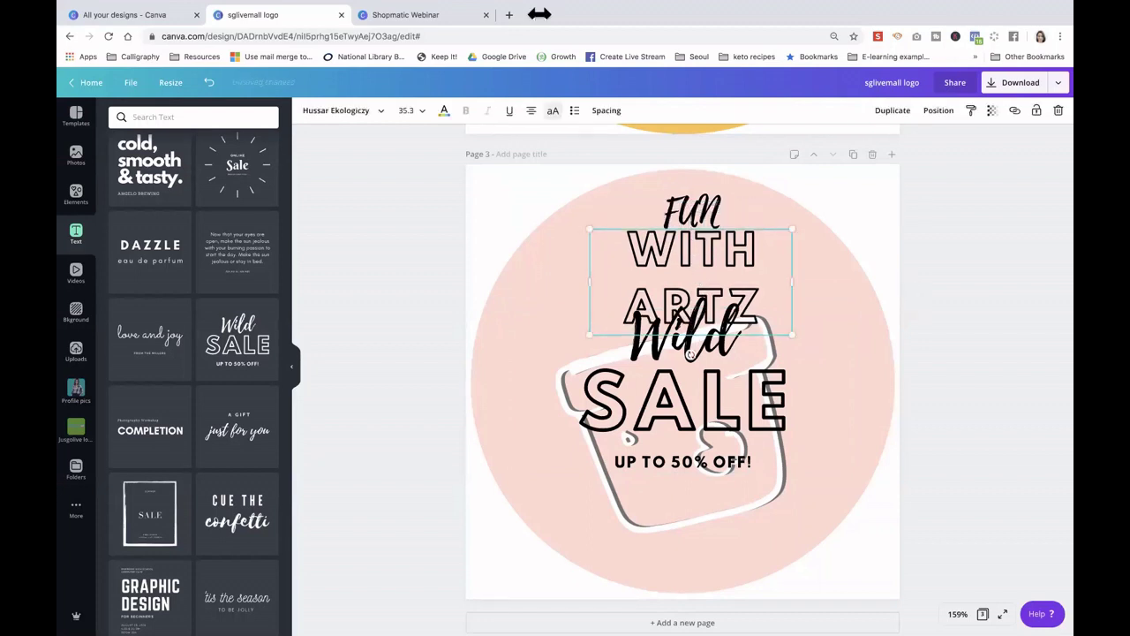
pyautogui.press('ctrl+super+f')
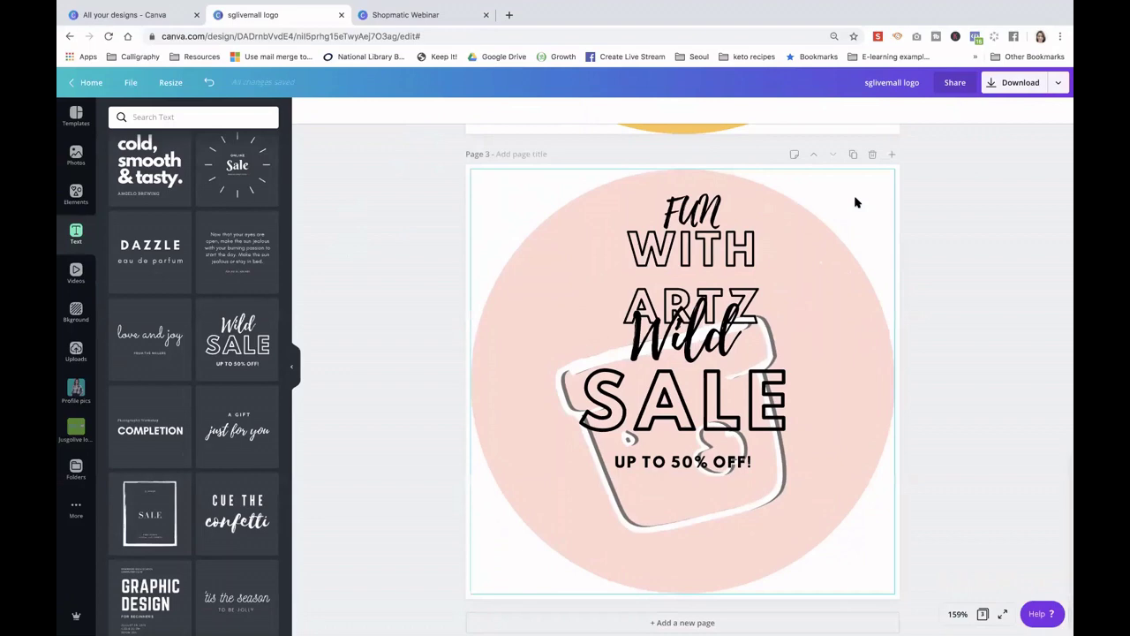
pyautogui.scroll(5, 855, 202)
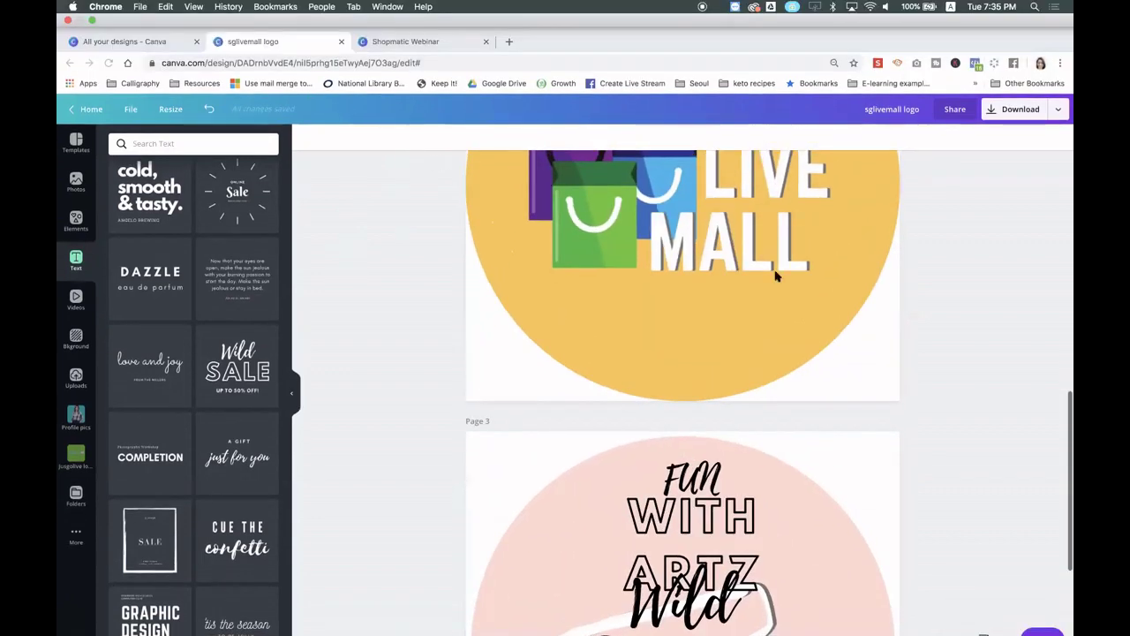
pyautogui.scroll(-5, 902, 408)
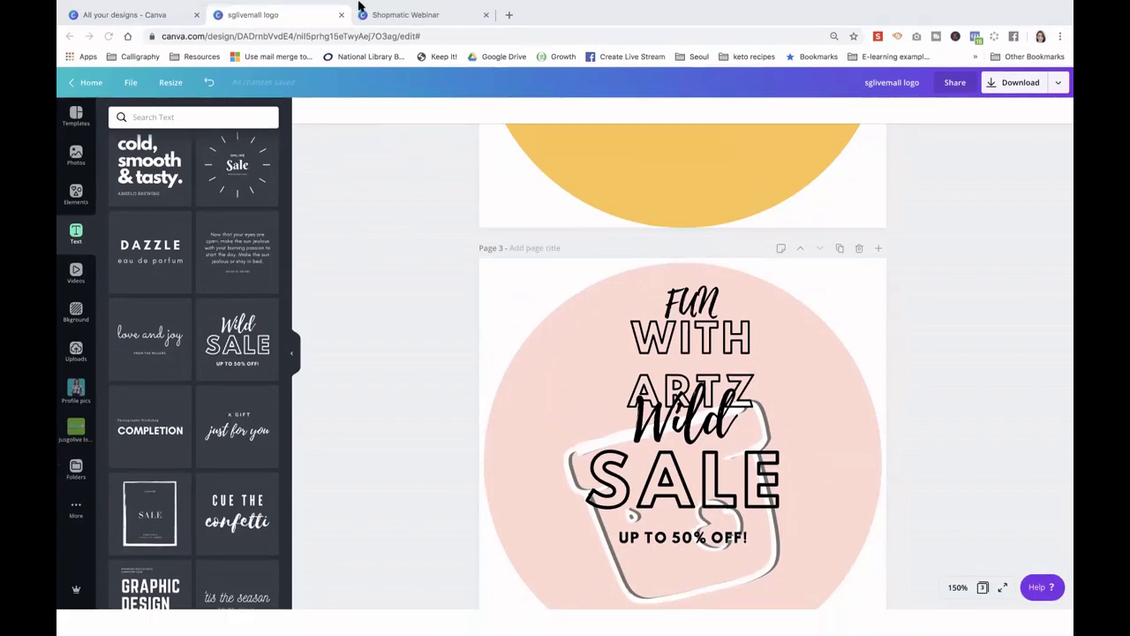
pyautogui.scroll(1, 386, 136)
pyautogui.scroll(-1, 421, 267)
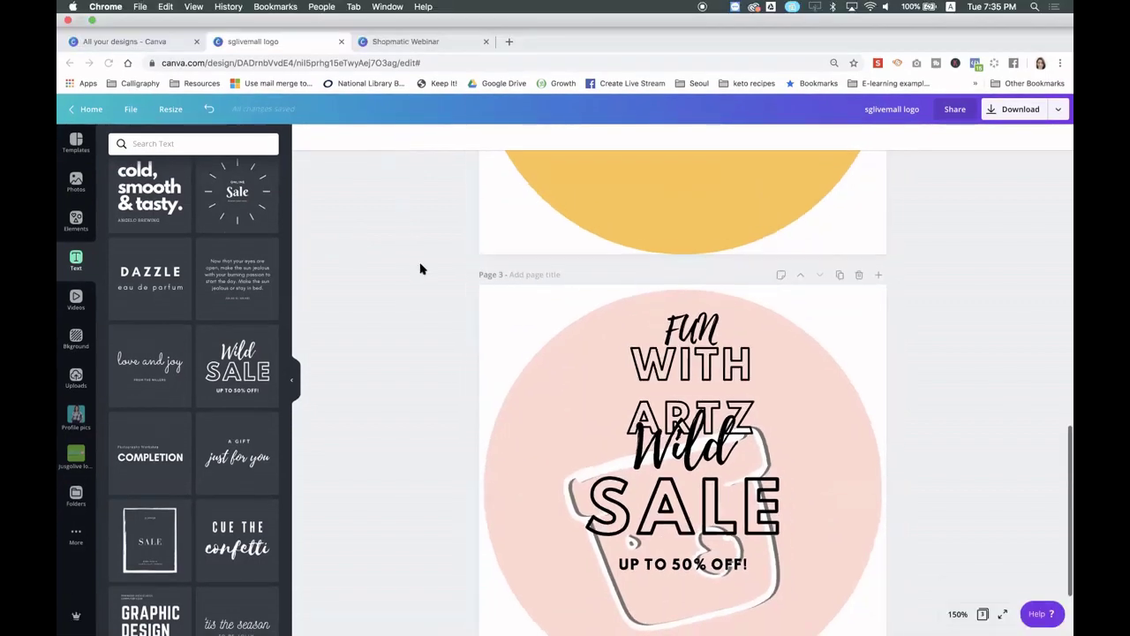
# Tighten WITH ARTZ line height to 1.08 and shrink it to about half size
pyautogui.click(689, 391)
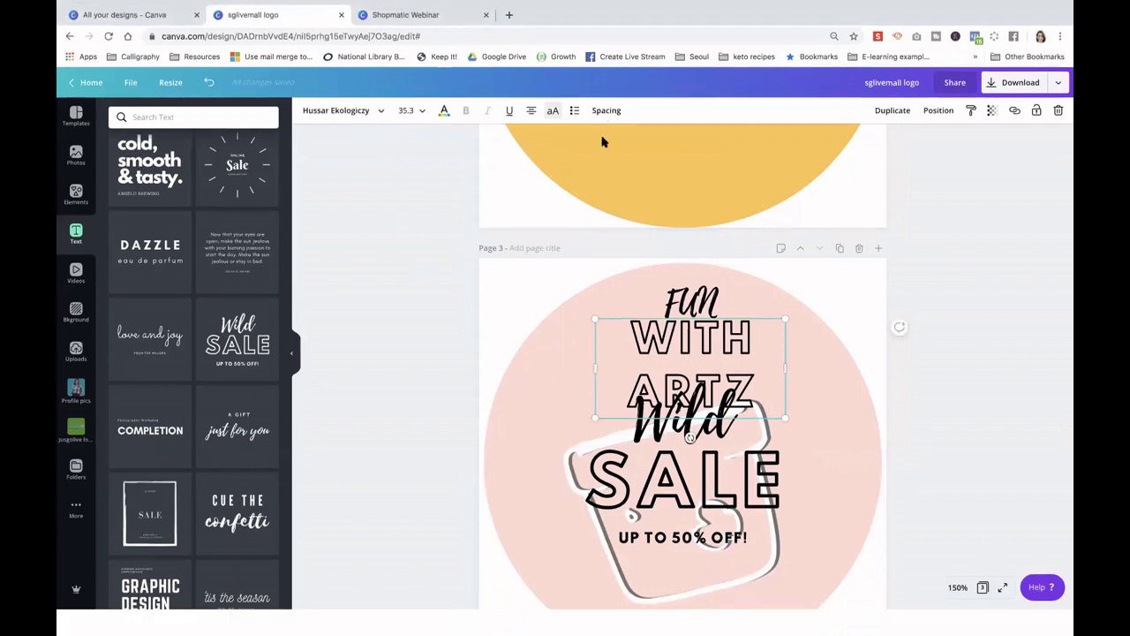
pyautogui.scroll(1, 604, 120)
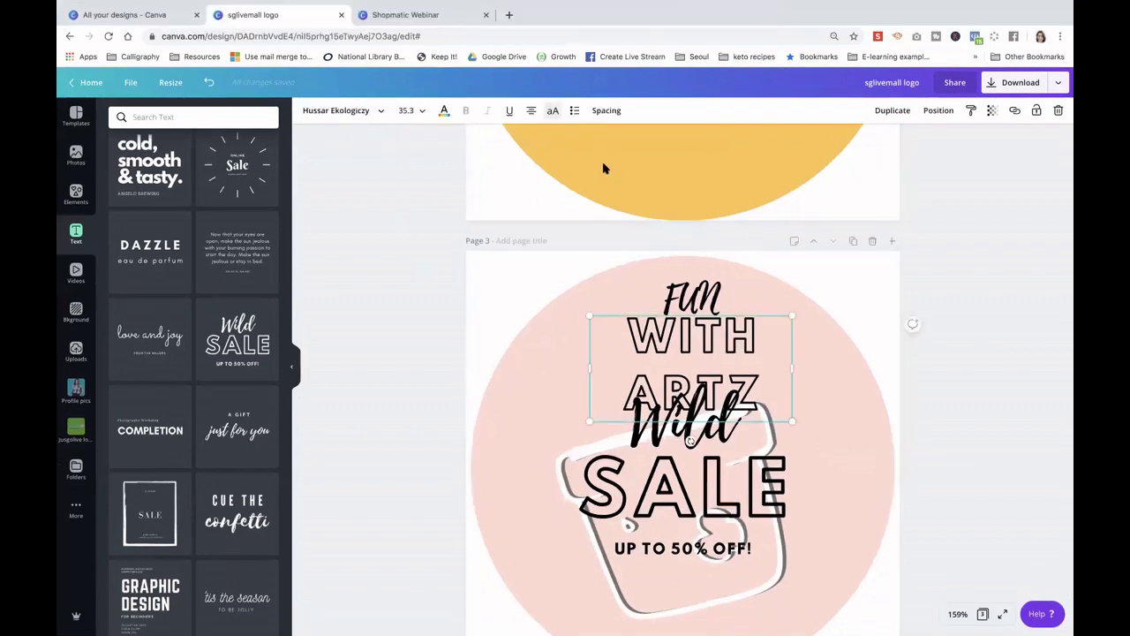
pyautogui.click(607, 110)
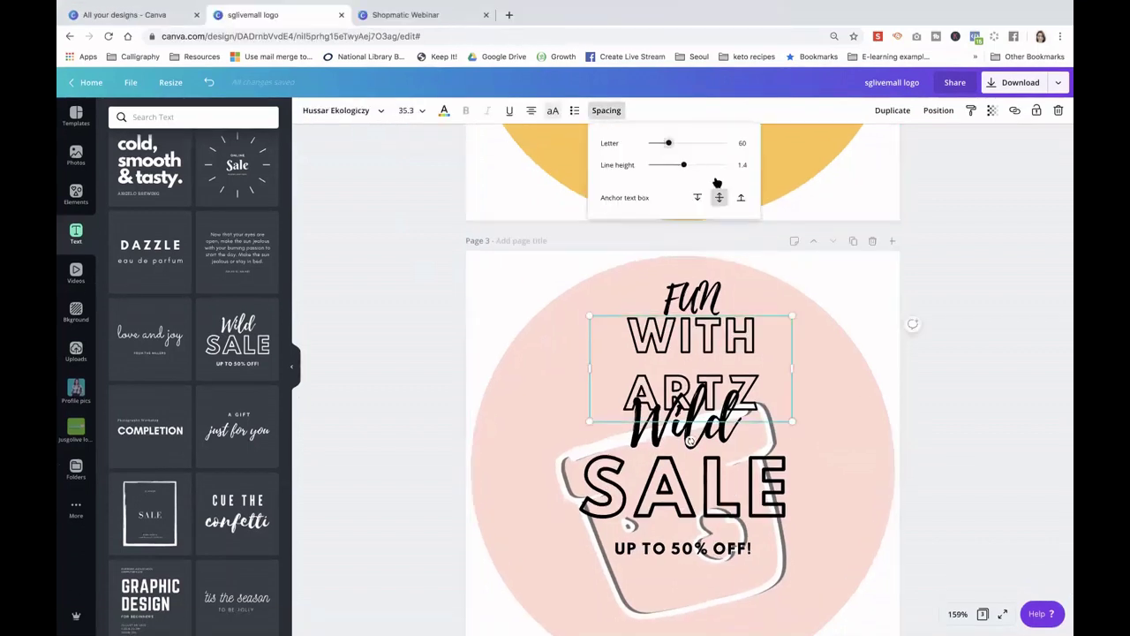
pyautogui.click(671, 168)
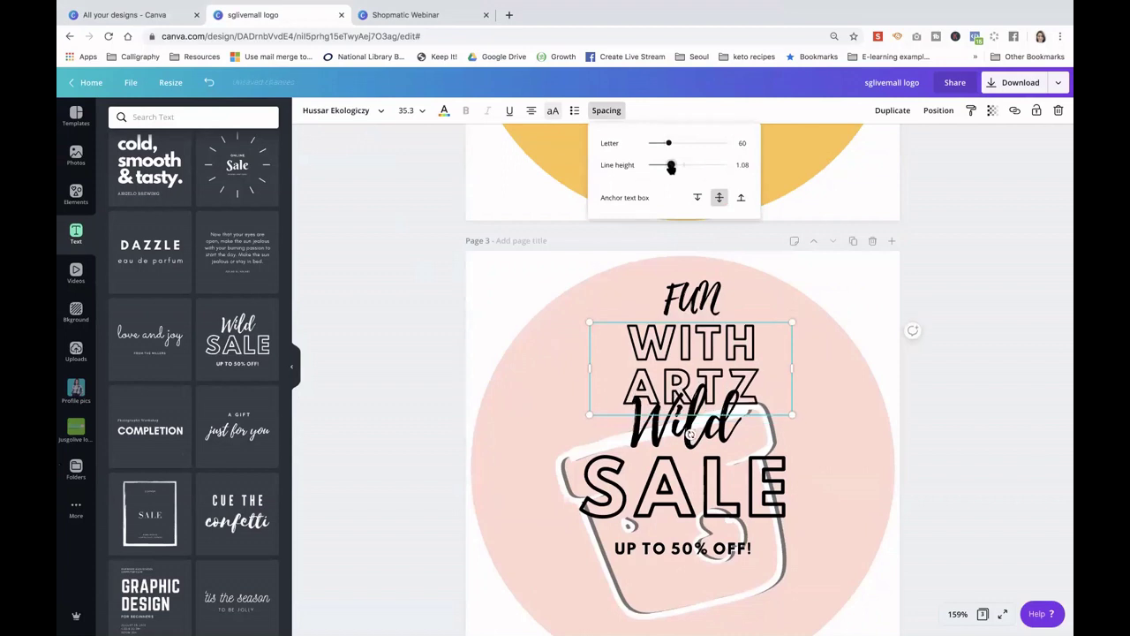
pyautogui.click(790, 411)
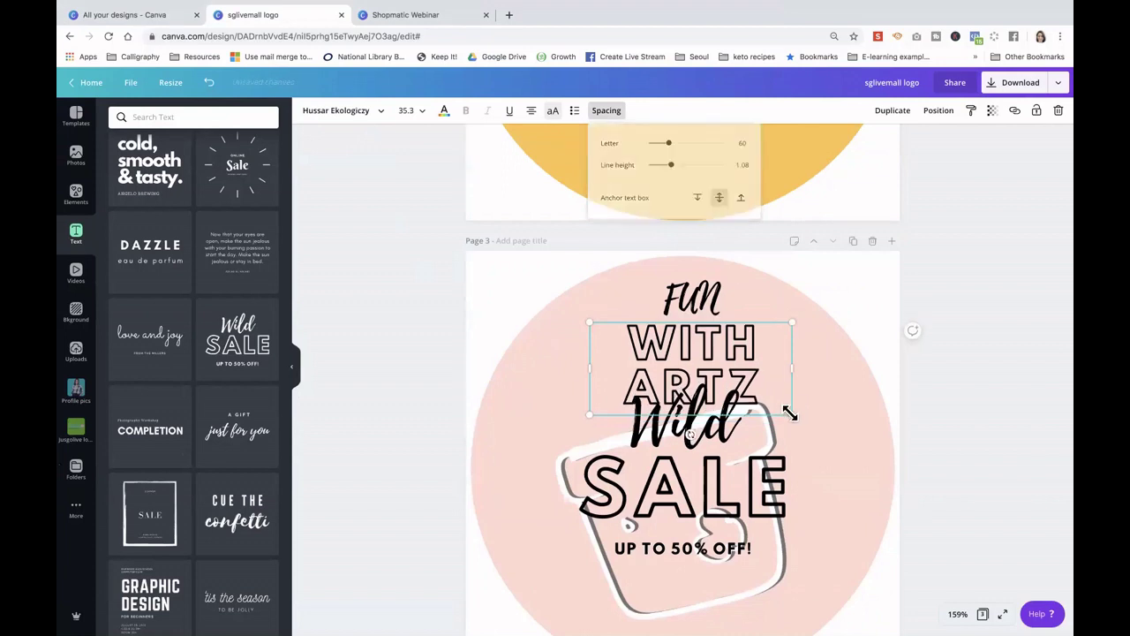
pyautogui.moveTo(760, 377); pyautogui.dragTo(711, 362)
# Delete the word Wild from the Wild SALE group
pyautogui.click(682, 413)
pyautogui.click(682, 415)
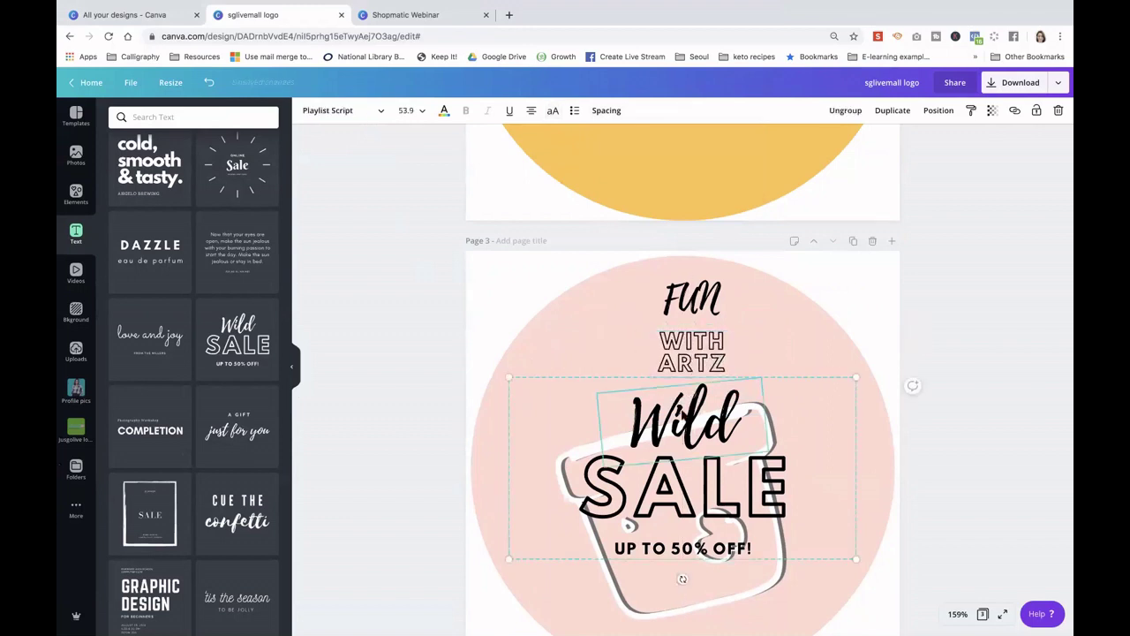
pyautogui.press('Delete')
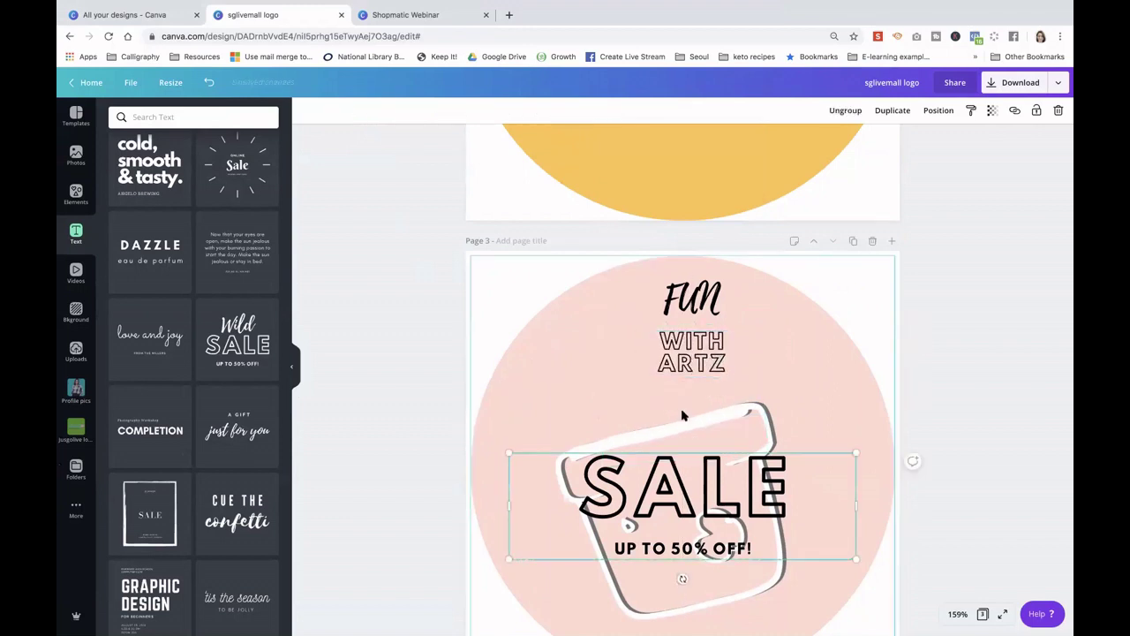
# Delete the SALE and UP TO 50% OFF! text
pyautogui.click(693, 454)
pyautogui.press('Delete')
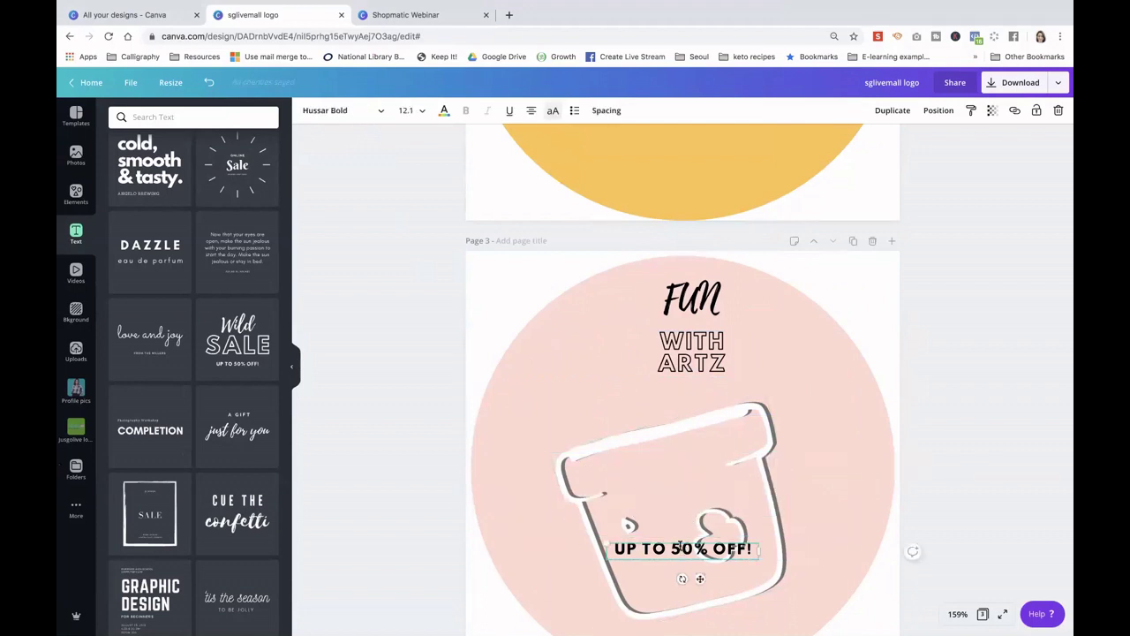
pyautogui.click(828, 500)
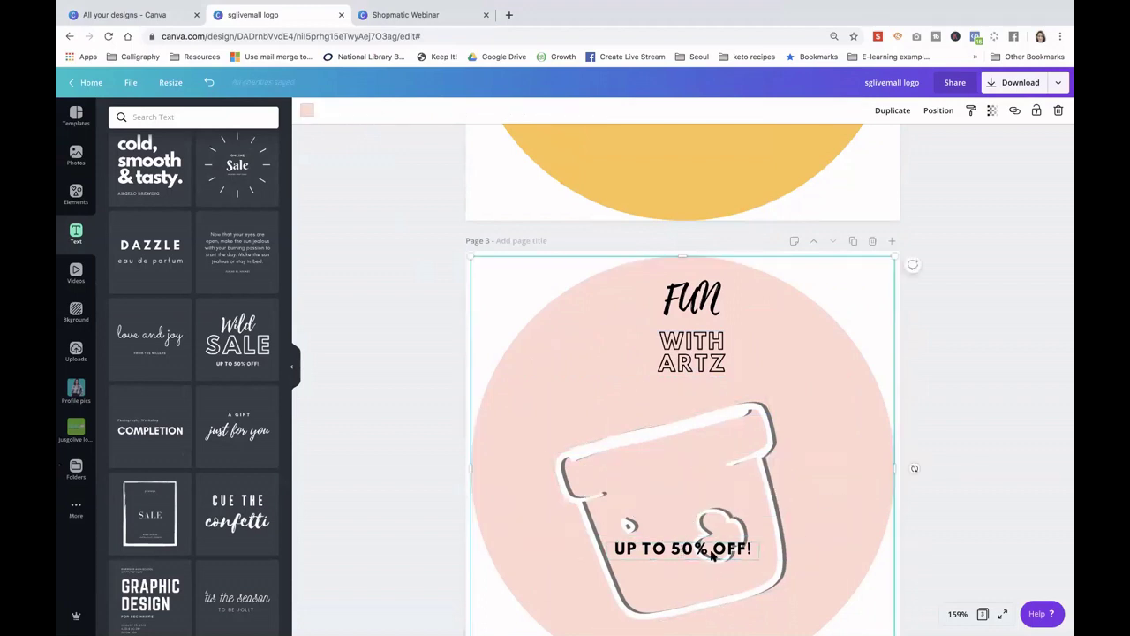
pyautogui.click(712, 554)
pyautogui.press('Delete')
# Place WITH ARTZ on the clay pot tilted about -13°, and bring FUN down just above it
pyautogui.click(689, 361)
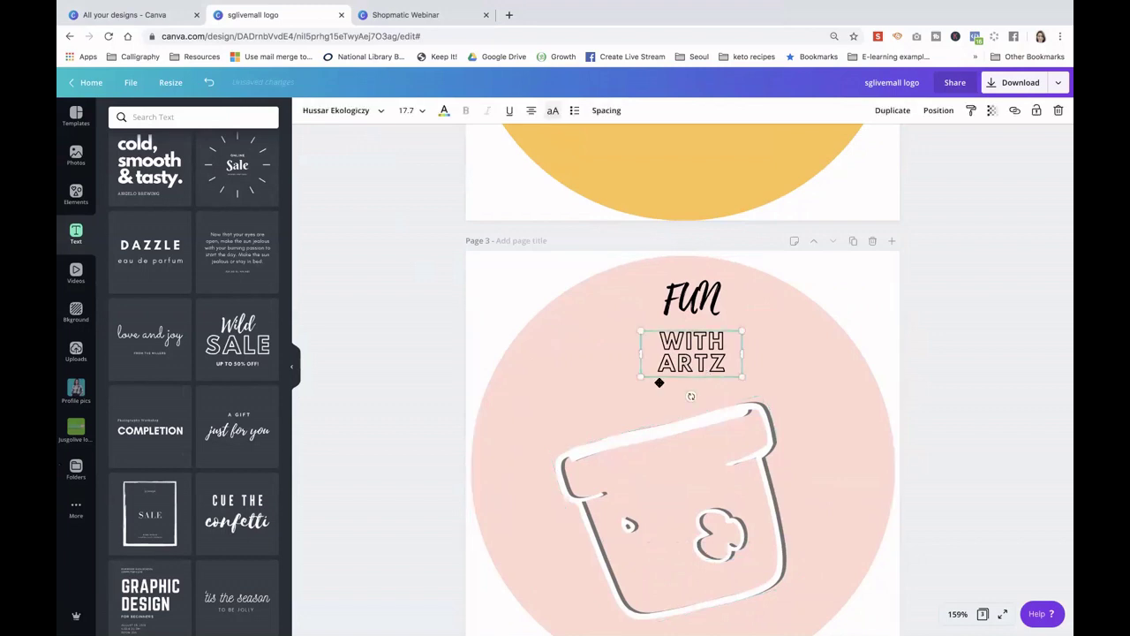
pyautogui.moveTo(659, 383); pyautogui.dragTo(775, 455)
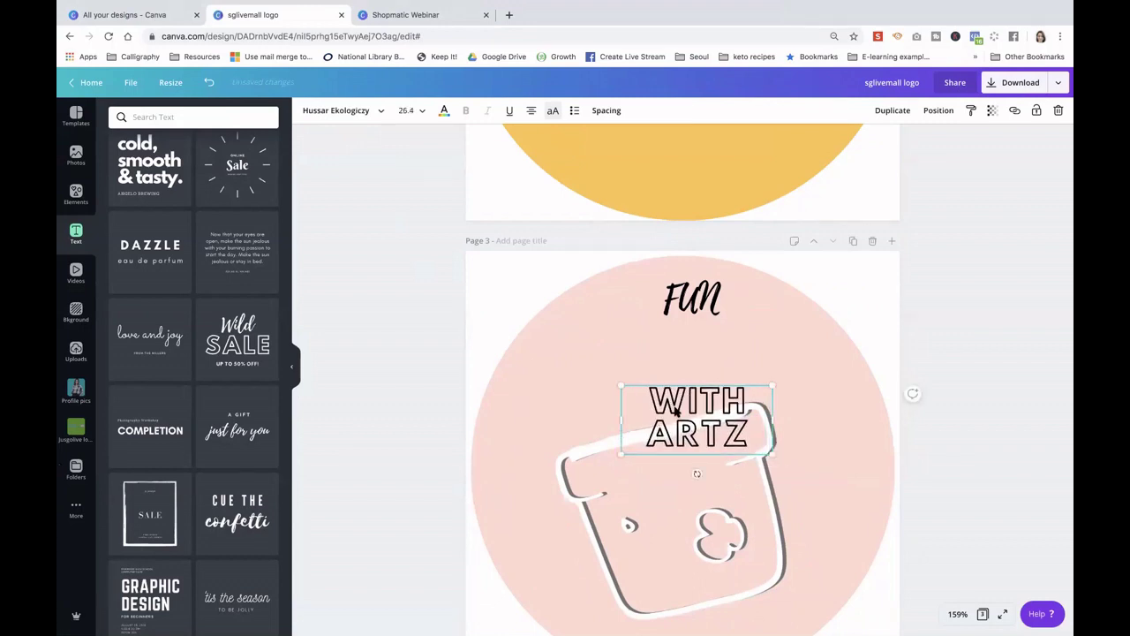
pyautogui.moveTo(654, 437); pyautogui.dragTo(651, 475)
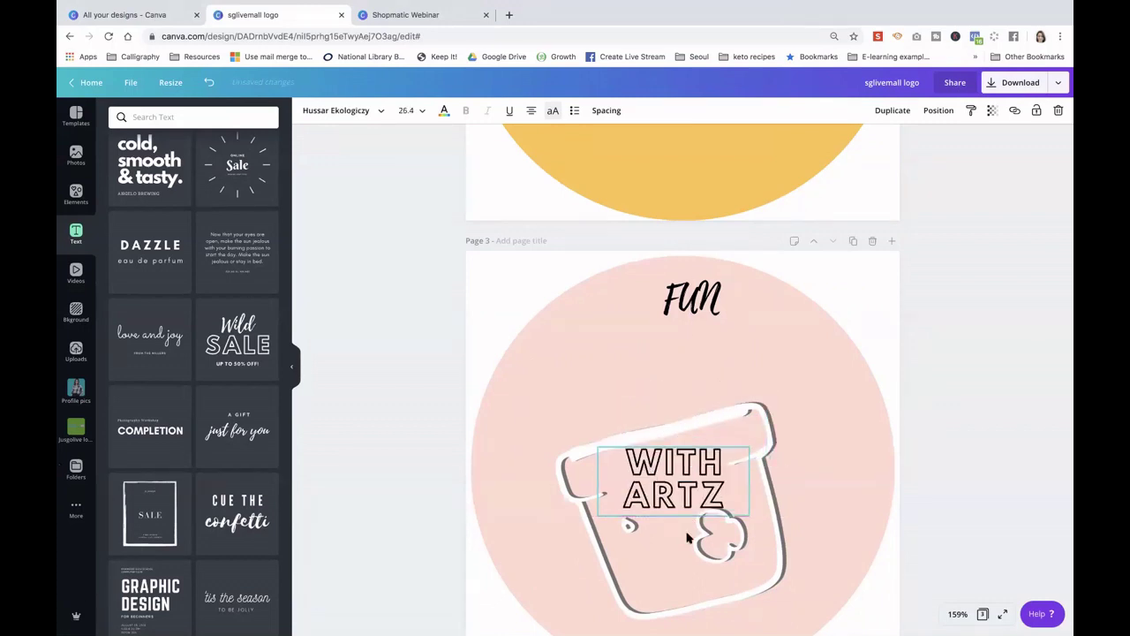
pyautogui.moveTo(674, 531)
pyautogui.mouseDown()
pyautogui.moveTo(698, 518)
pyautogui.moveTo(685, 527)
pyautogui.mouseUp()
pyautogui.click(836, 465)
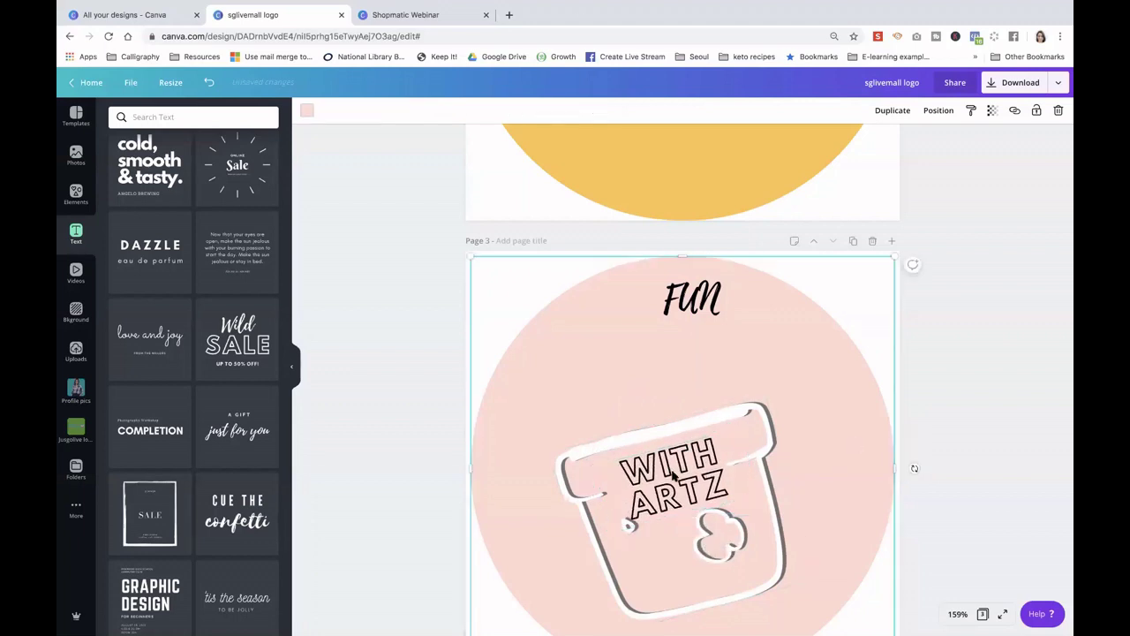
pyautogui.click(673, 473)
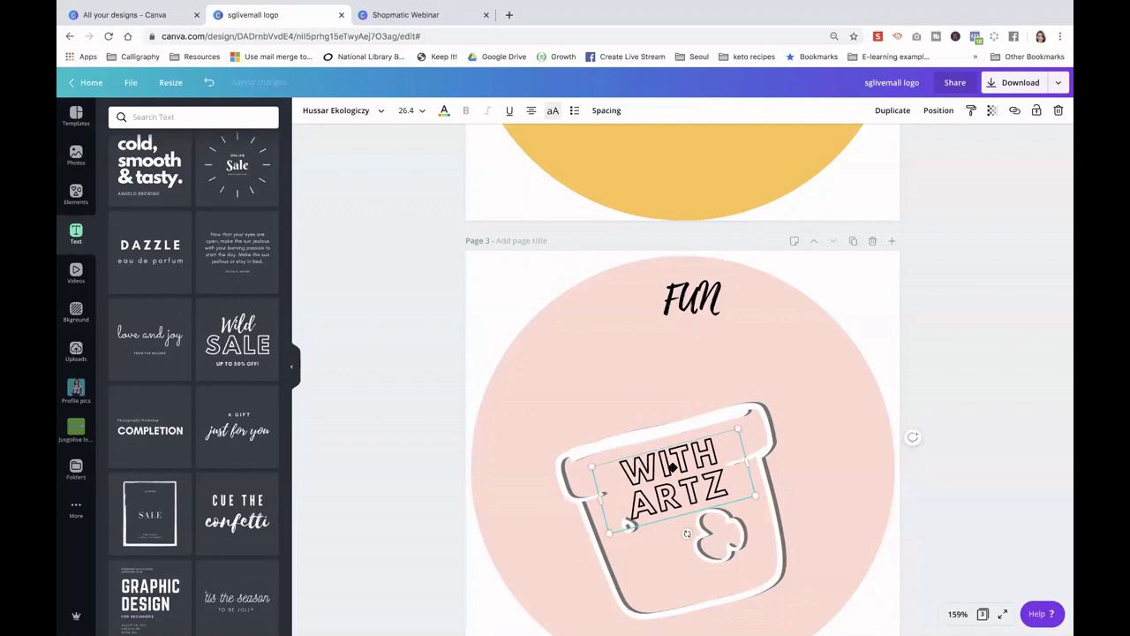
pyautogui.click(699, 313)
pyautogui.moveTo(733, 279); pyautogui.dragTo(780, 316)
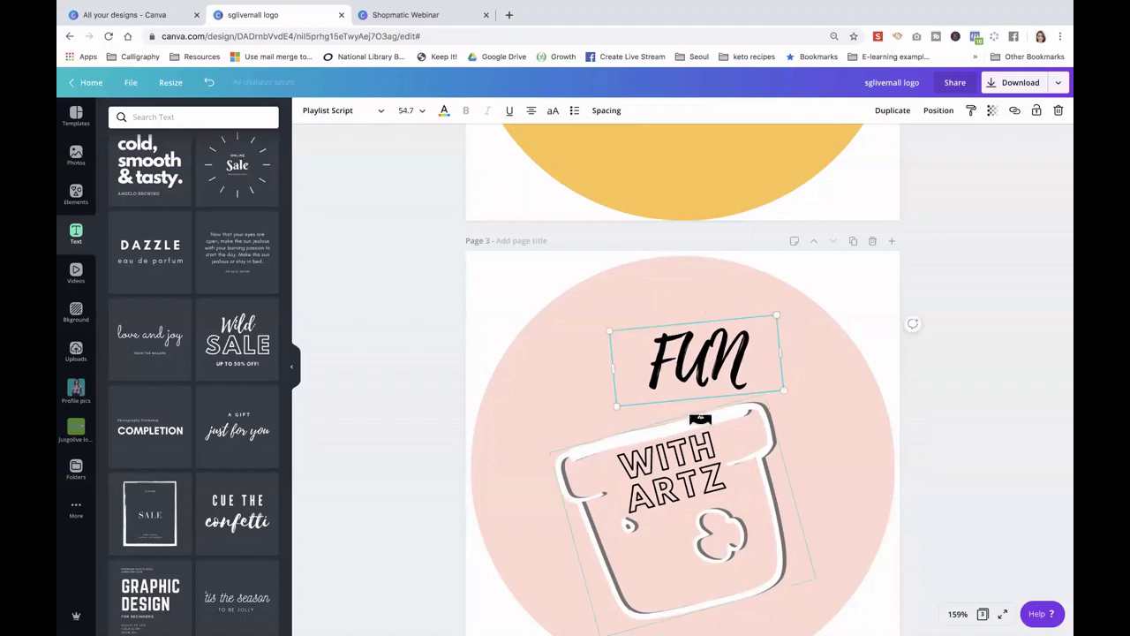
# Set FUN in the Lemon Tuesday font and enlarge it to about size 79
pyautogui.moveTo(700, 418); pyautogui.dragTo(695, 416)
pyautogui.click(361, 110)
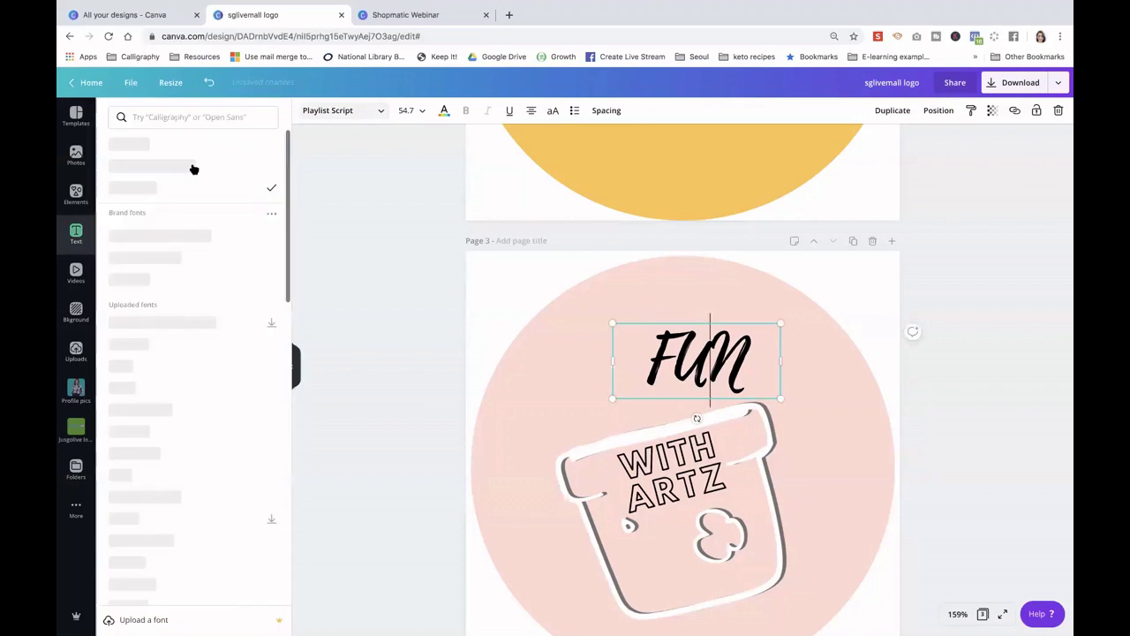
pyautogui.click(204, 118)
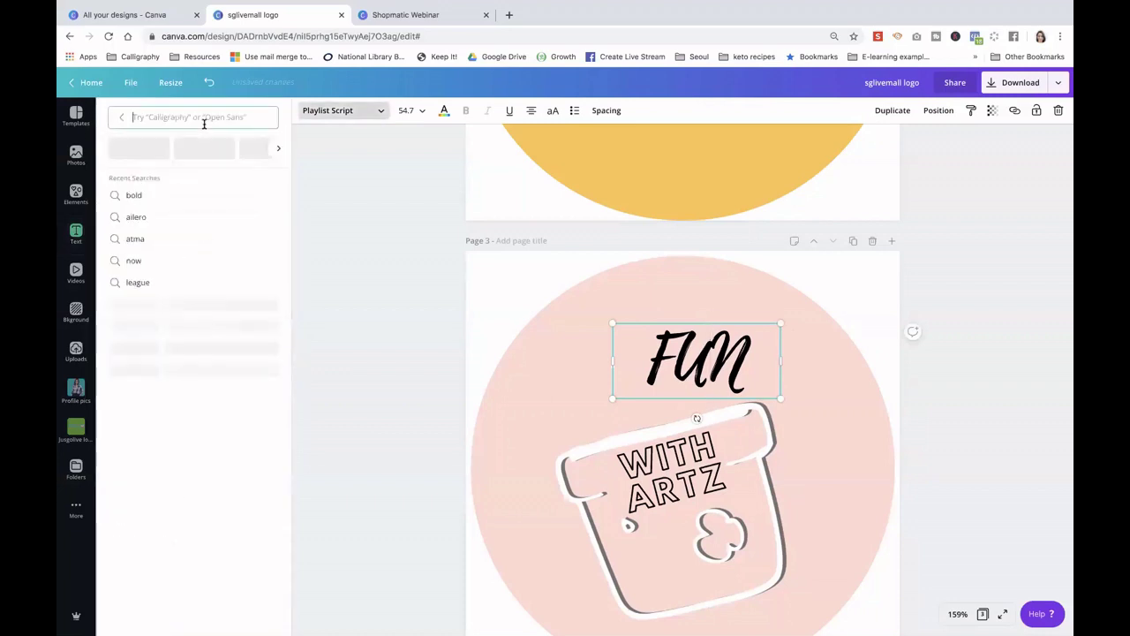
pyautogui.write('lemon')
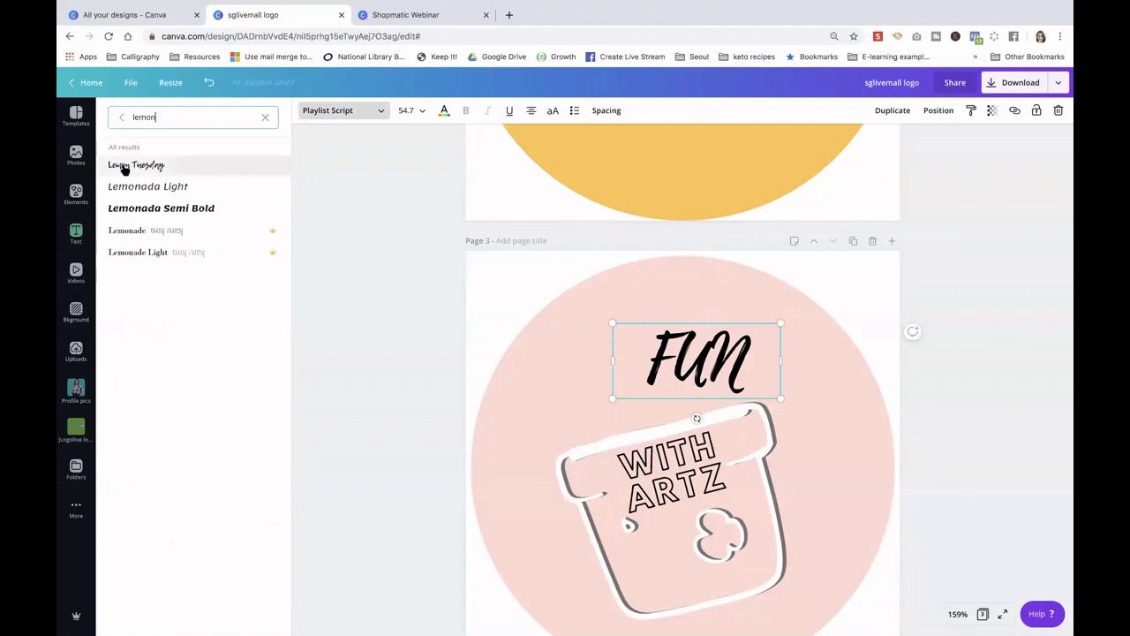
pyautogui.click(137, 165)
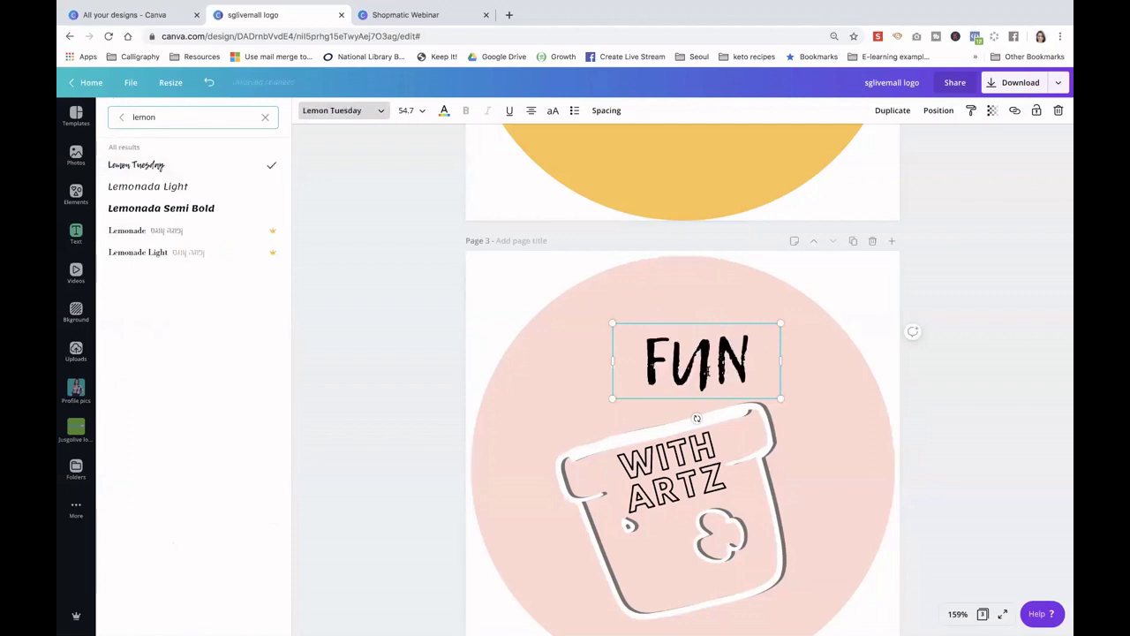
pyautogui.moveTo(611, 400); pyautogui.dragTo(537, 435)
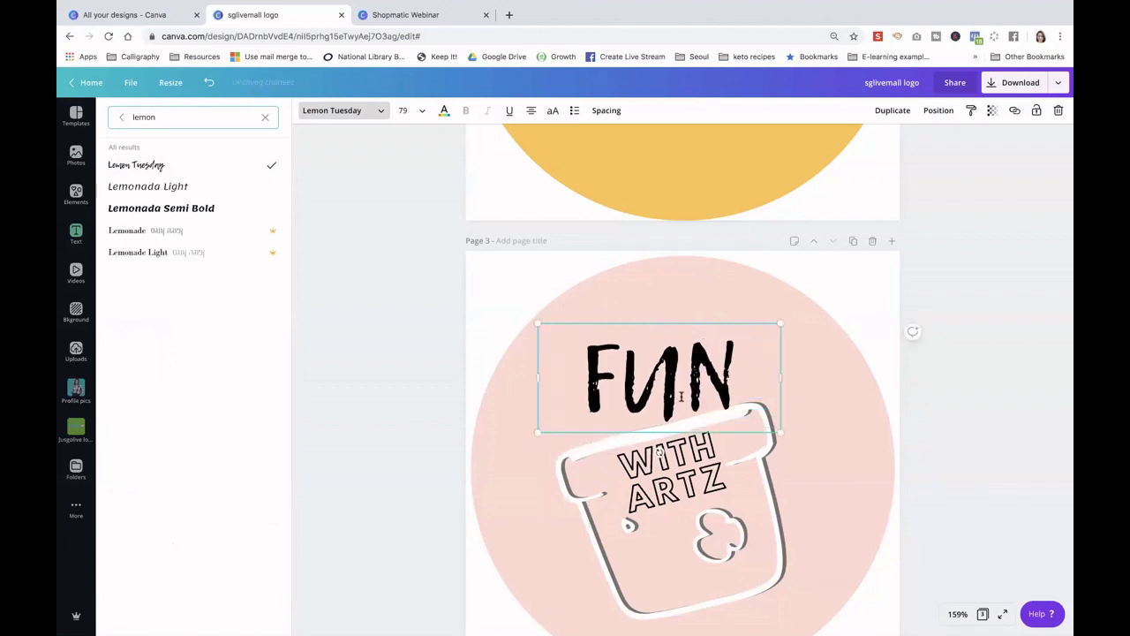
pyautogui.click(728, 472)
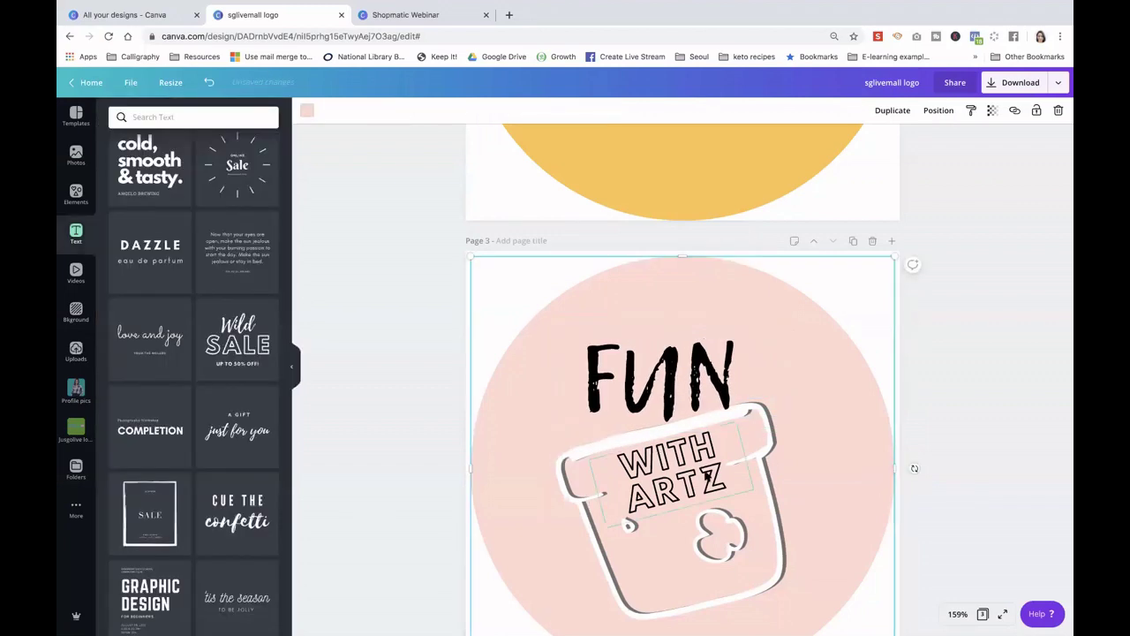
# Nudge the pot with WITH ARTZ, then tilt FUN, enlarge it to 90.5, and reposition it
pyautogui.keyDown('shift'); pyautogui.click(764, 537); pyautogui.keyUp('shift')
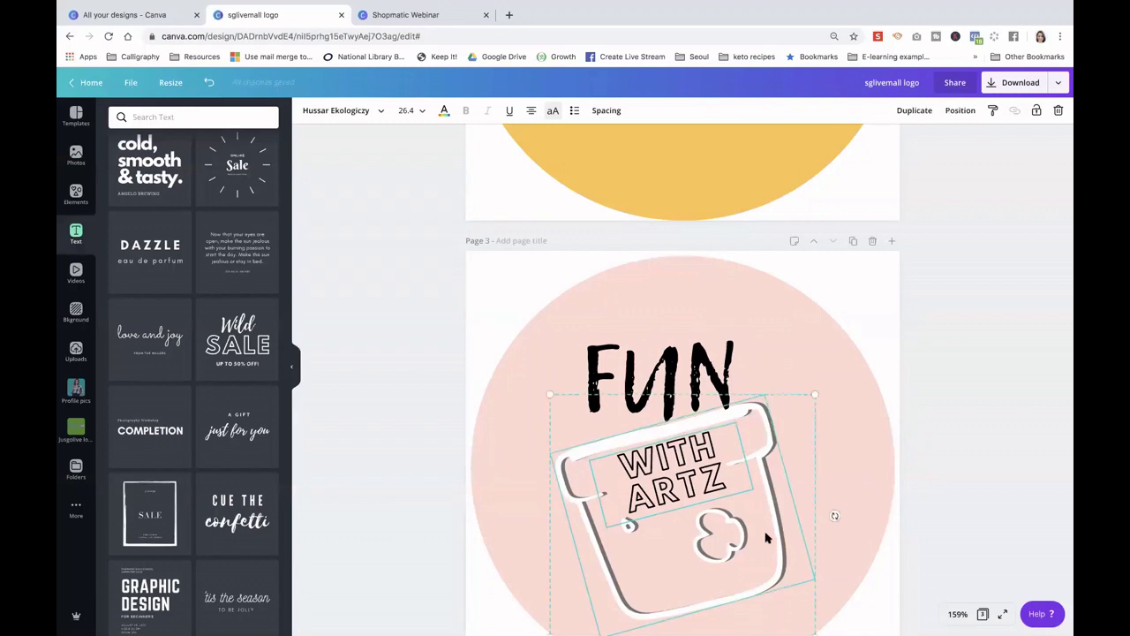
pyautogui.moveTo(835, 515); pyautogui.dragTo(846, 526)
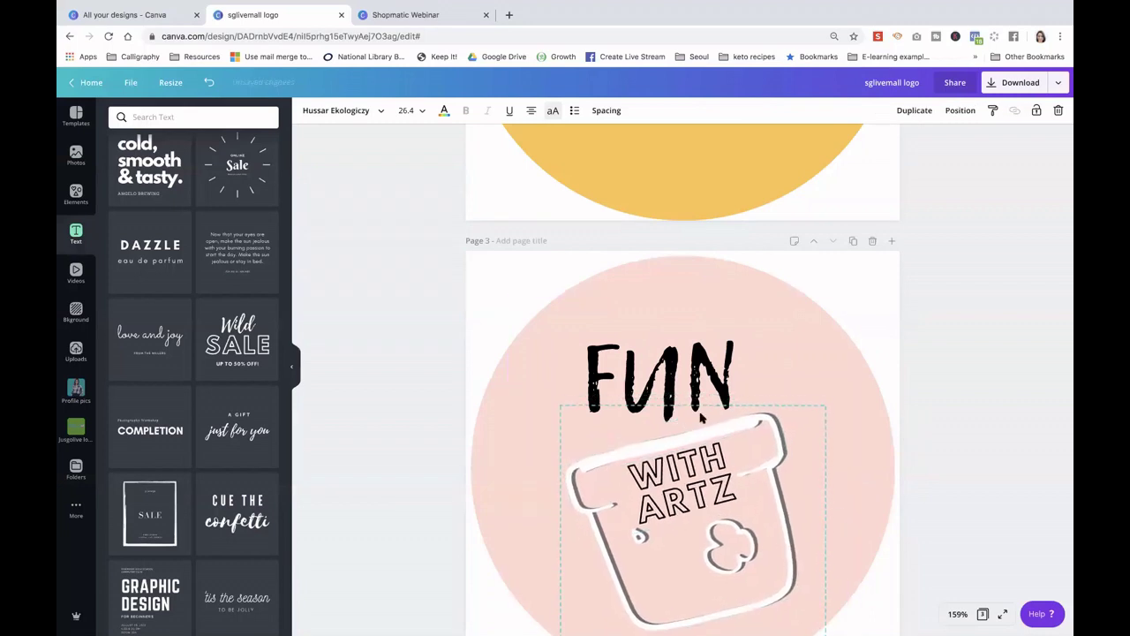
pyautogui.click(657, 415)
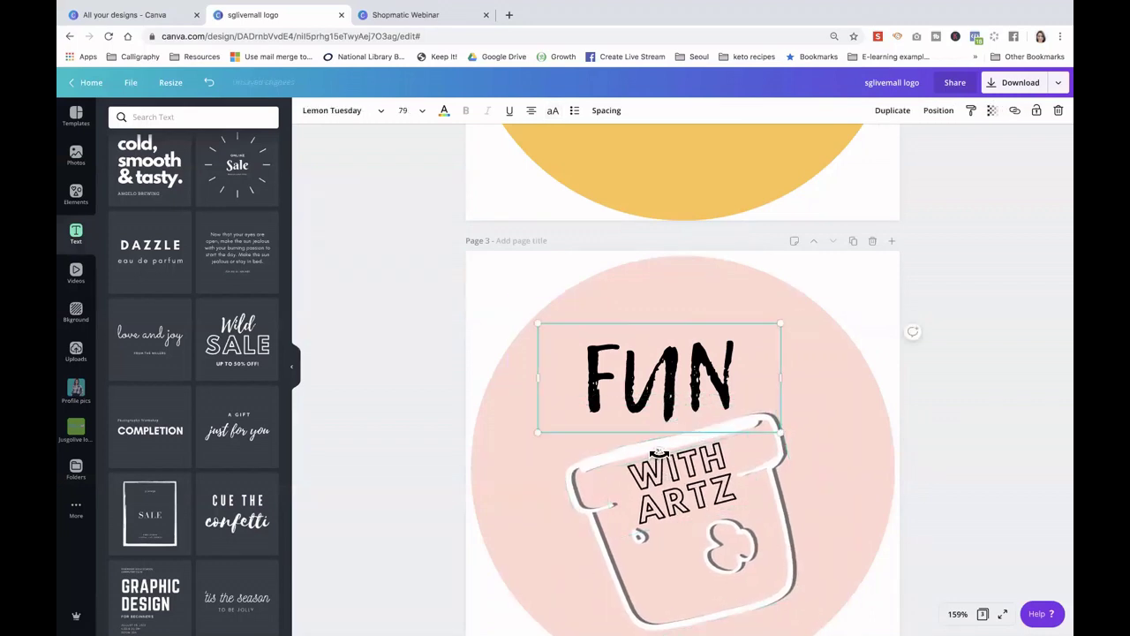
pyautogui.moveTo(653, 452); pyautogui.dragTo(651, 451)
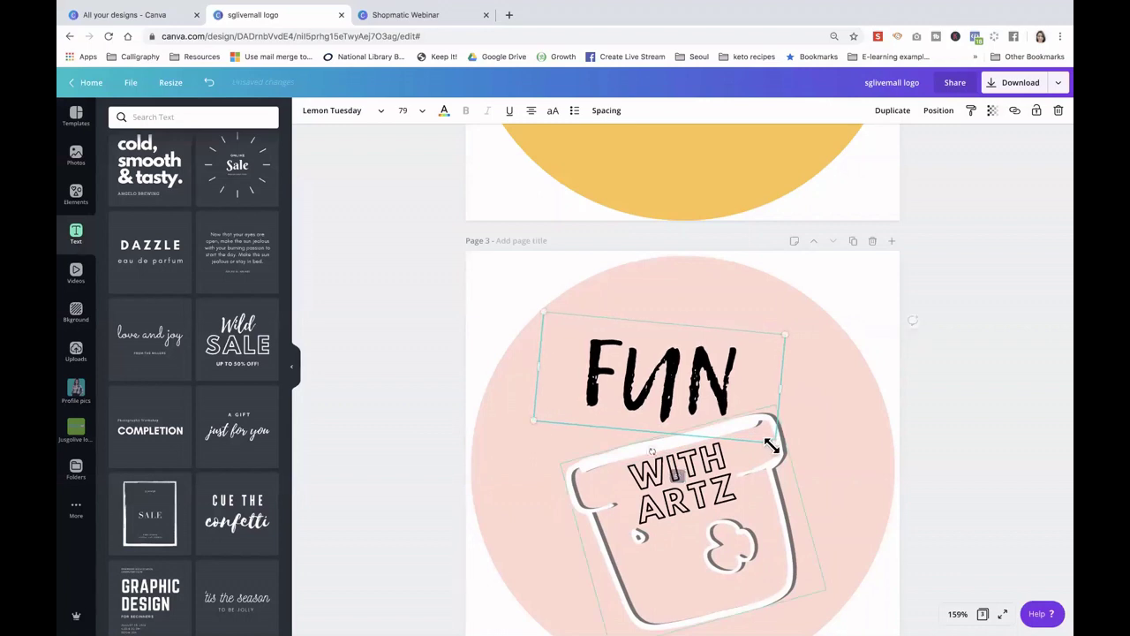
pyautogui.moveTo(805, 466); pyautogui.dragTo(808, 461)
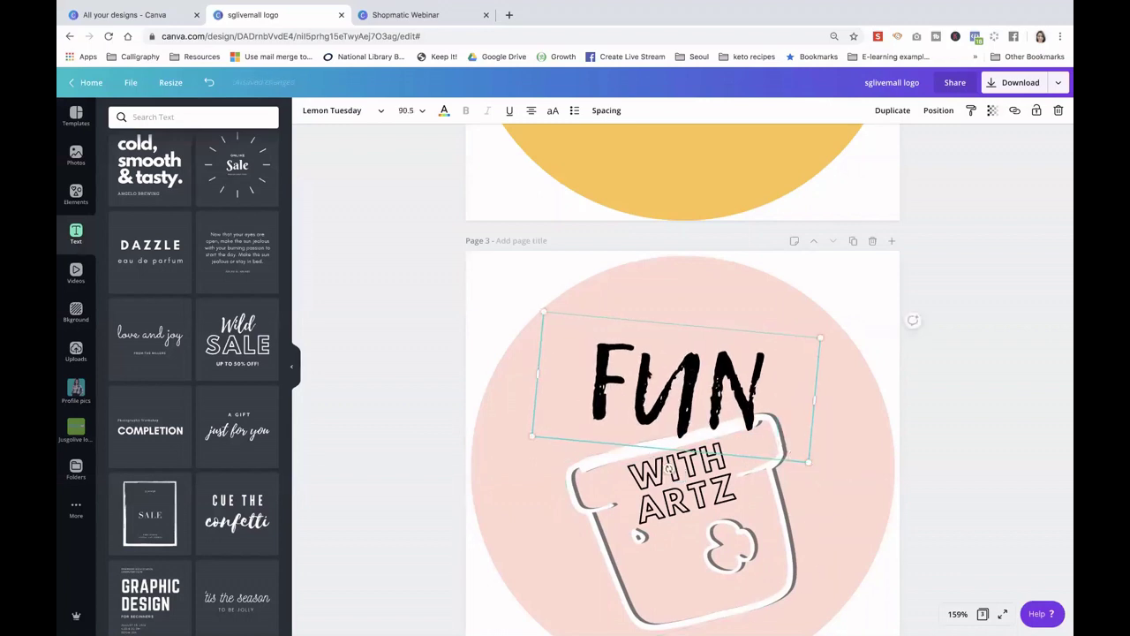
pyautogui.moveTo(669, 470); pyautogui.dragTo(662, 476)
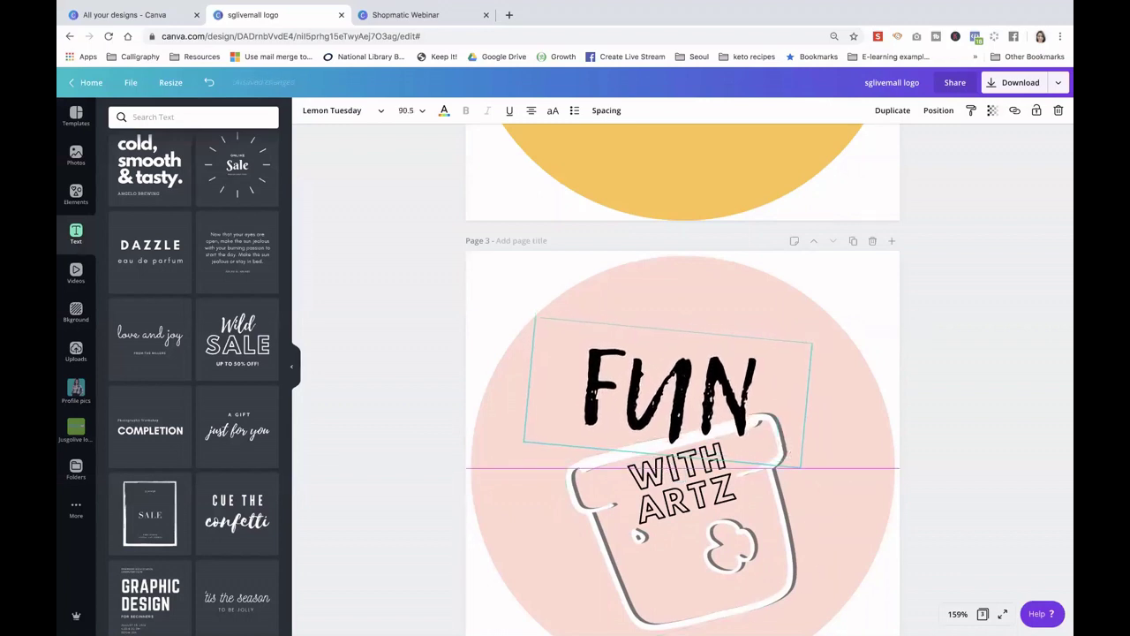
# Tighten FUN's letter spacing to -65 and tilt it to match the pot's angle
pyautogui.click(606, 110)
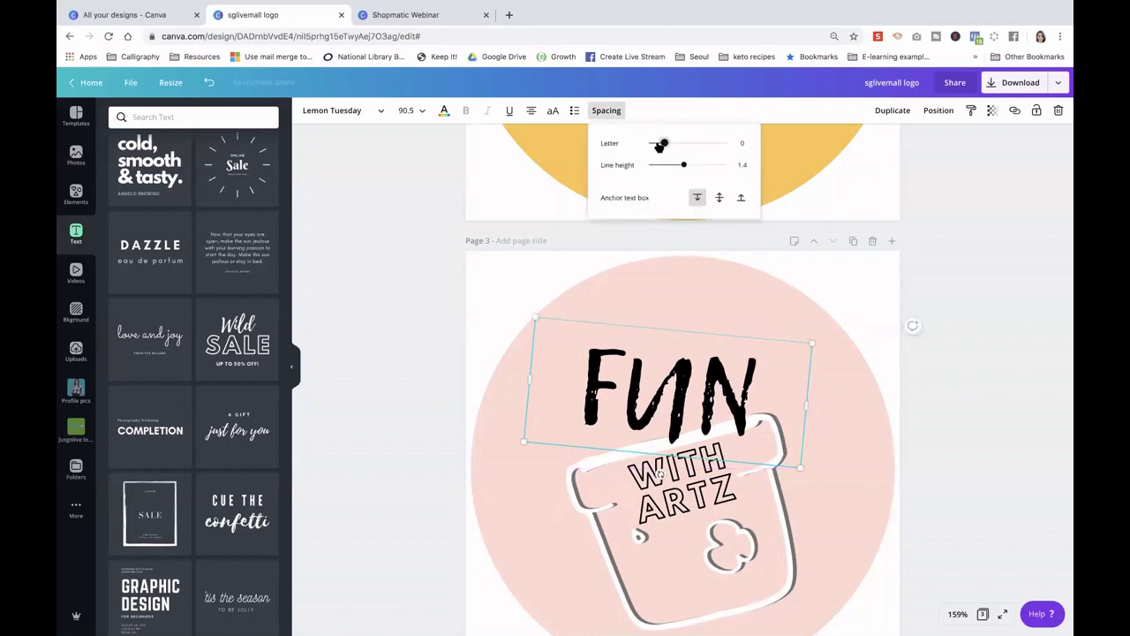
pyautogui.moveTo(660, 147); pyautogui.dragTo(659, 147)
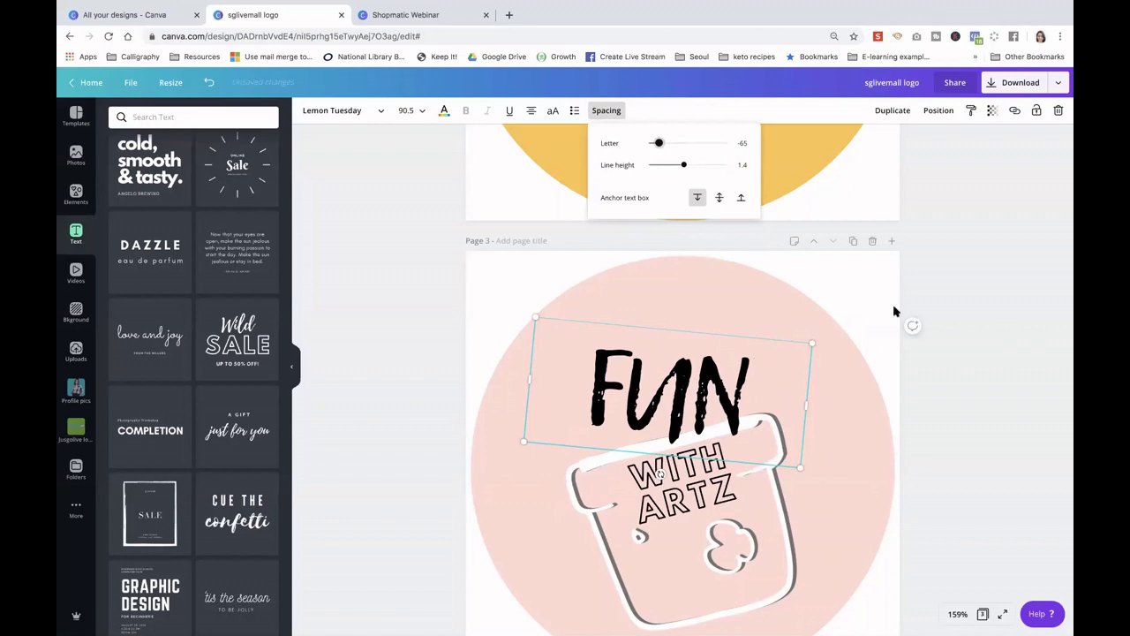
pyautogui.press('Escape')
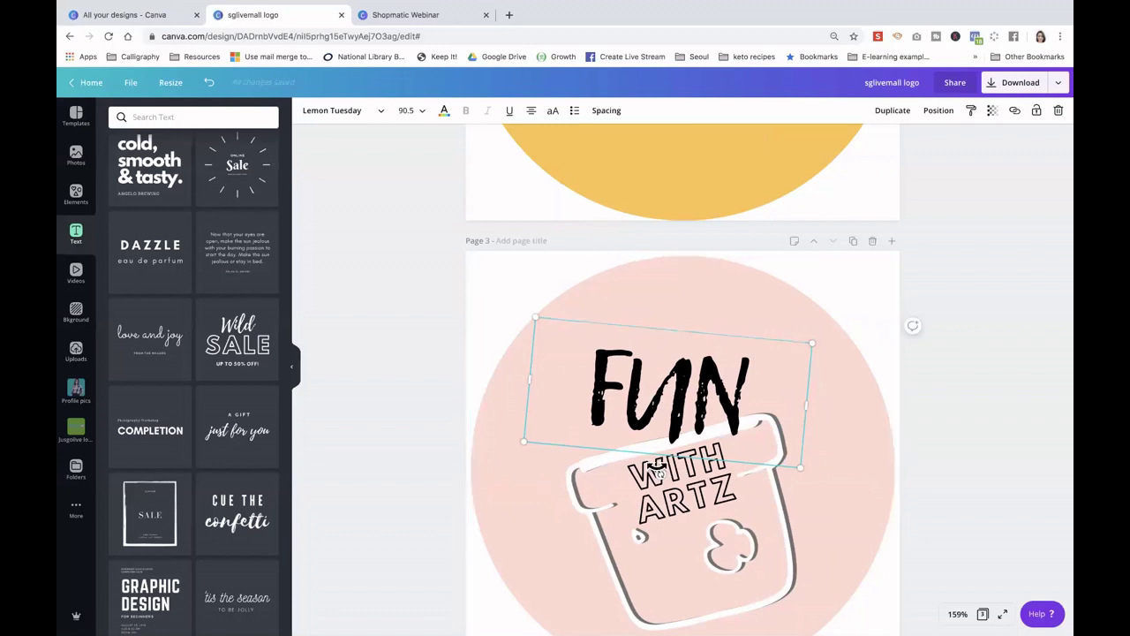
pyautogui.moveTo(664, 474)
pyautogui.mouseDown()
pyautogui.moveTo(688, 473)
pyautogui.moveTo(703, 481)
pyautogui.moveTo(698, 492)
pyautogui.moveTo(678, 471)
pyautogui.mouseUp()
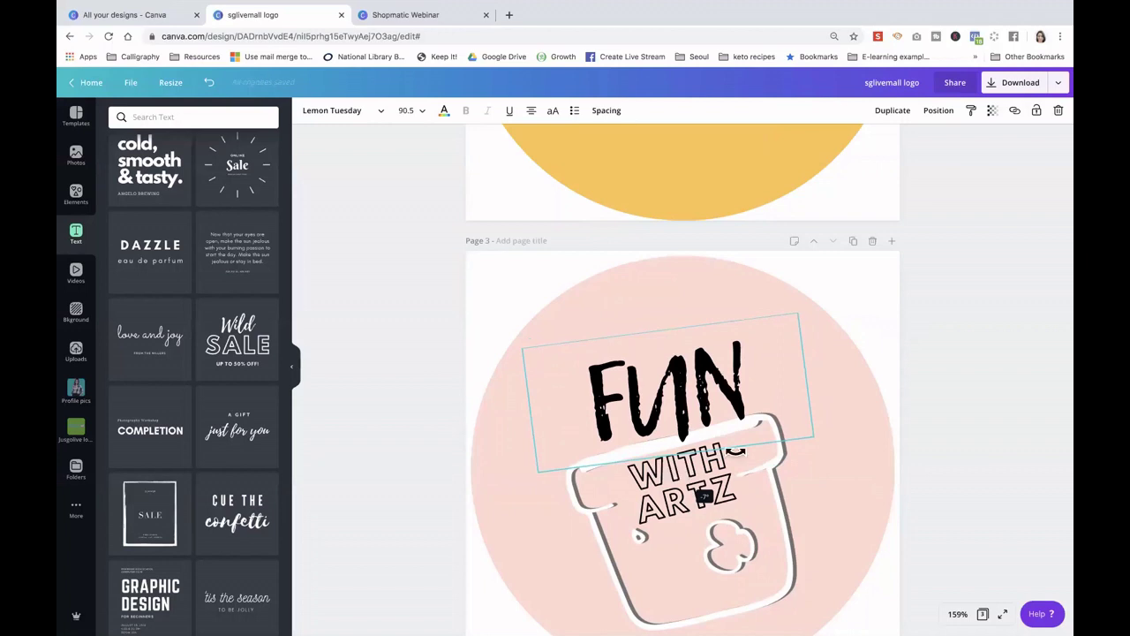
# After trying mint, dark red, coral and light cyan, colour the FUN text darker teal
pyautogui.click(445, 111)
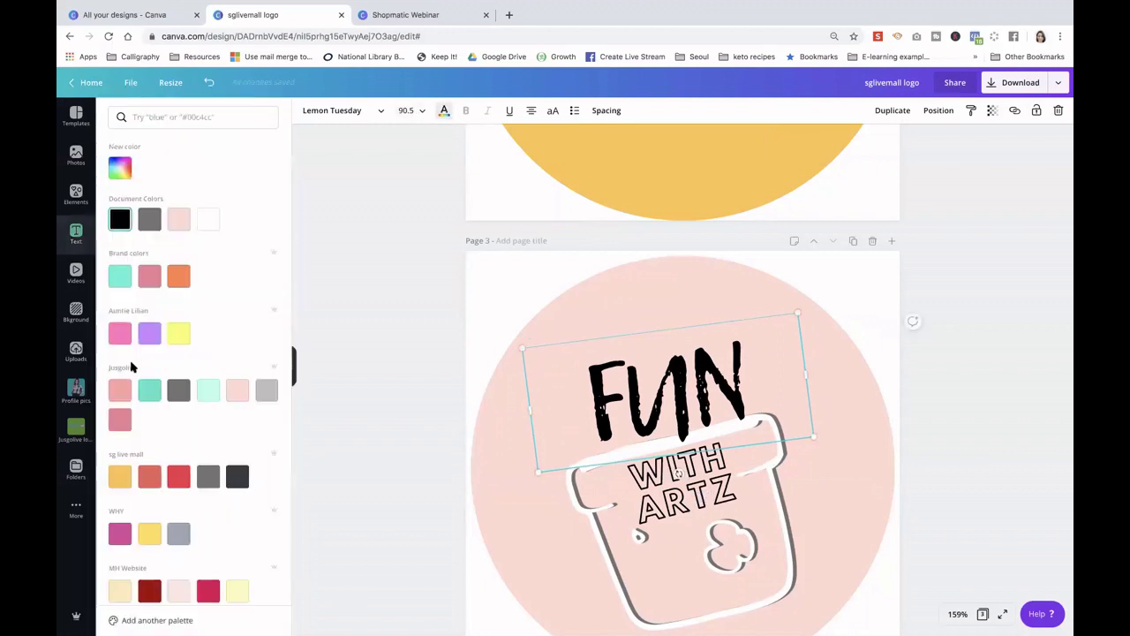
pyautogui.click(149, 390)
pyautogui.scroll(-5, 161, 451)
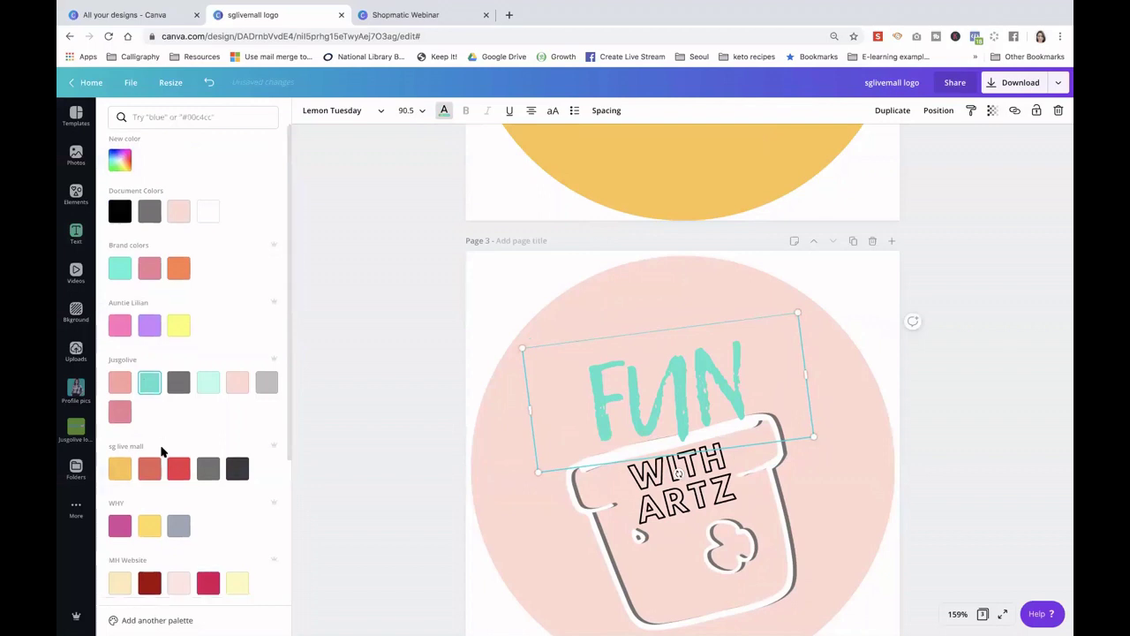
pyautogui.click(156, 402)
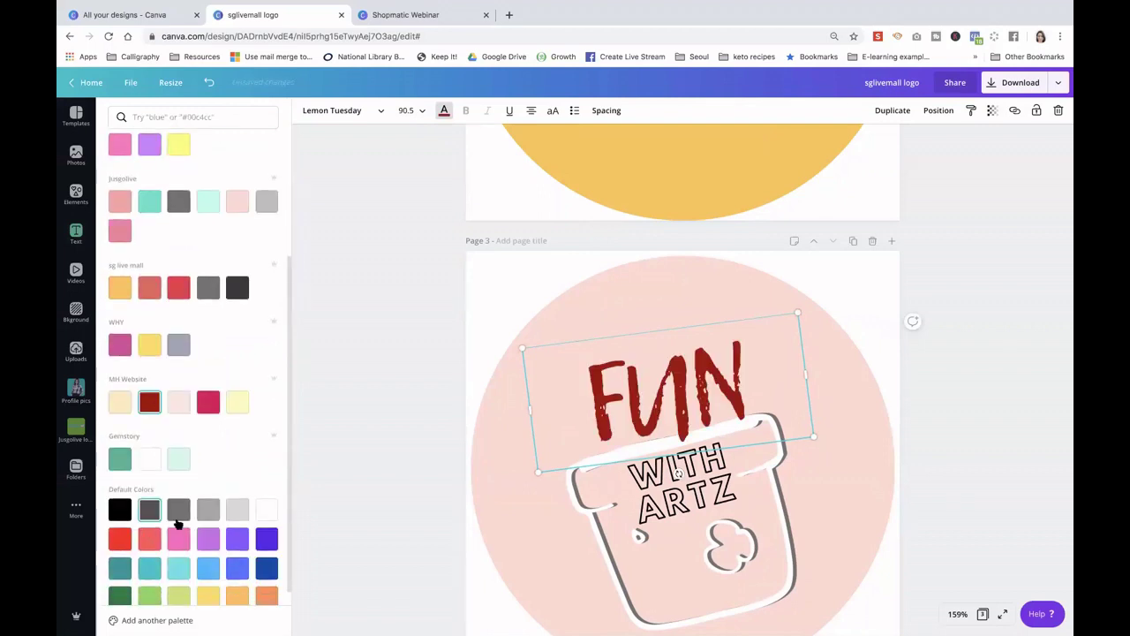
pyautogui.click(147, 537)
pyautogui.scroll(-1, 181, 530)
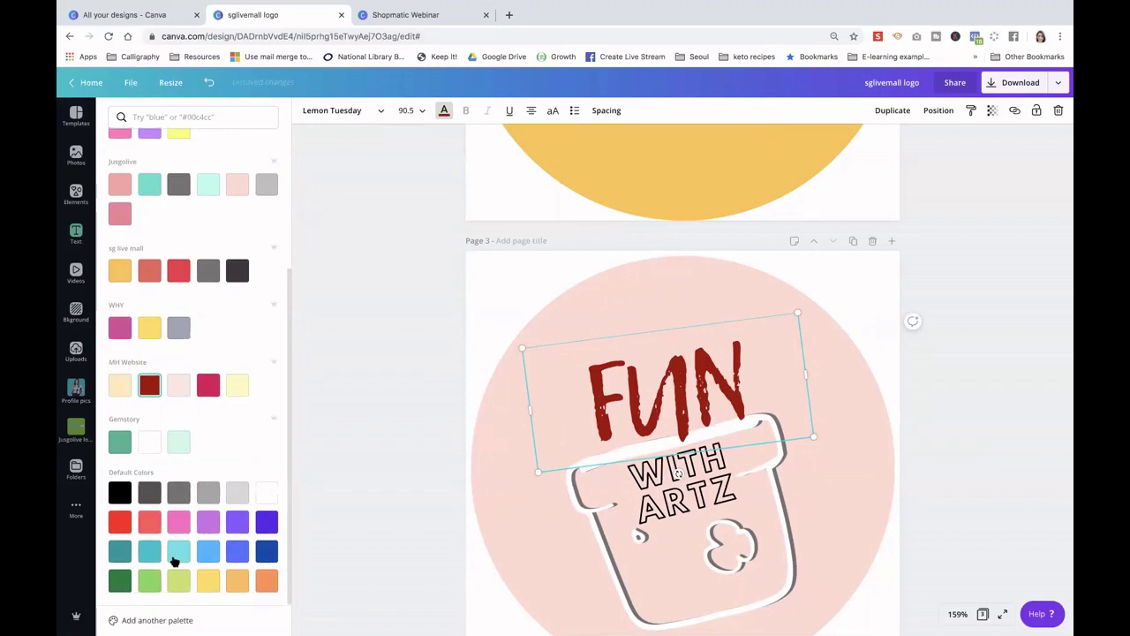
pyautogui.click(178, 552)
pyautogui.click(152, 554)
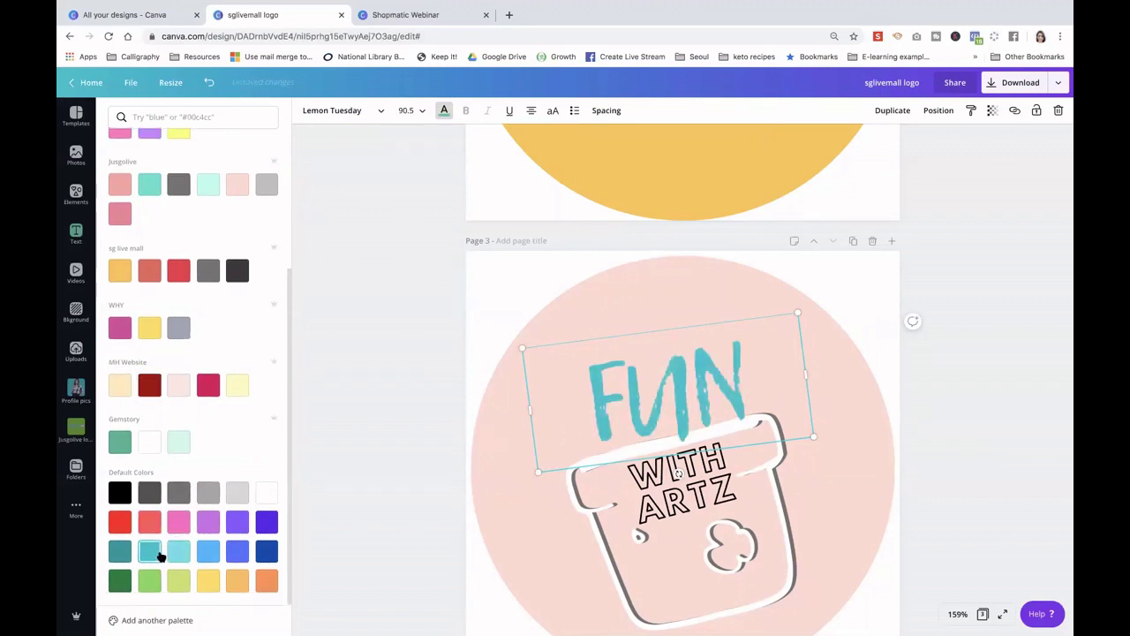
pyautogui.press('Escape')
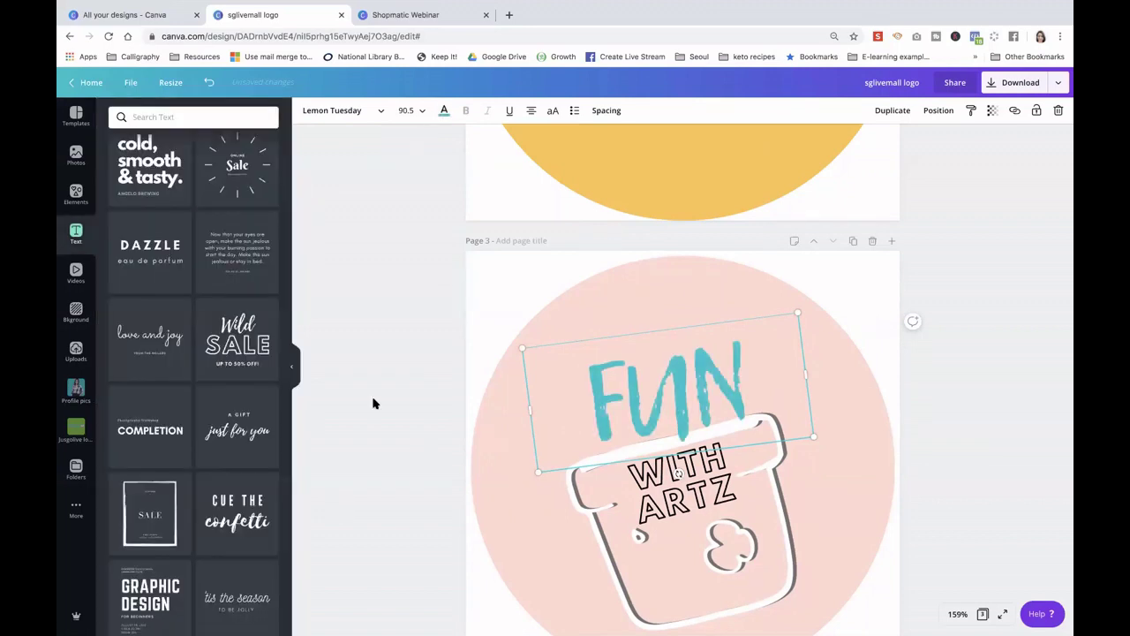
pyautogui.scroll(-1, 633, 441)
# Set WITH ARTZ in League Spartan, then switch it to Adumu Regular
pyautogui.click(678, 420)
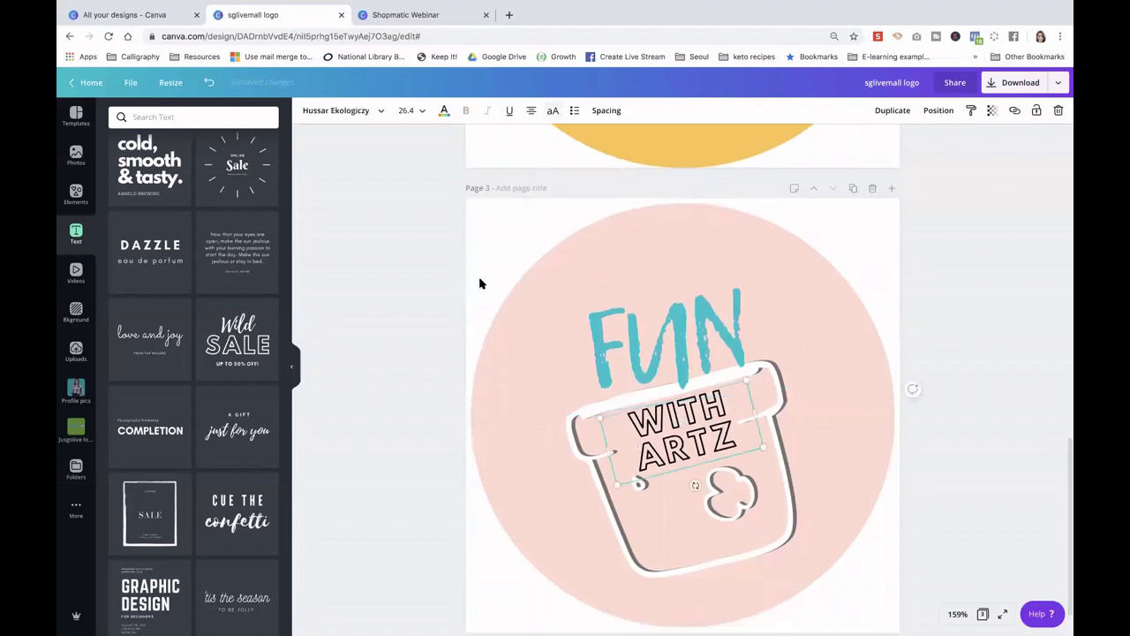
pyautogui.click(377, 112)
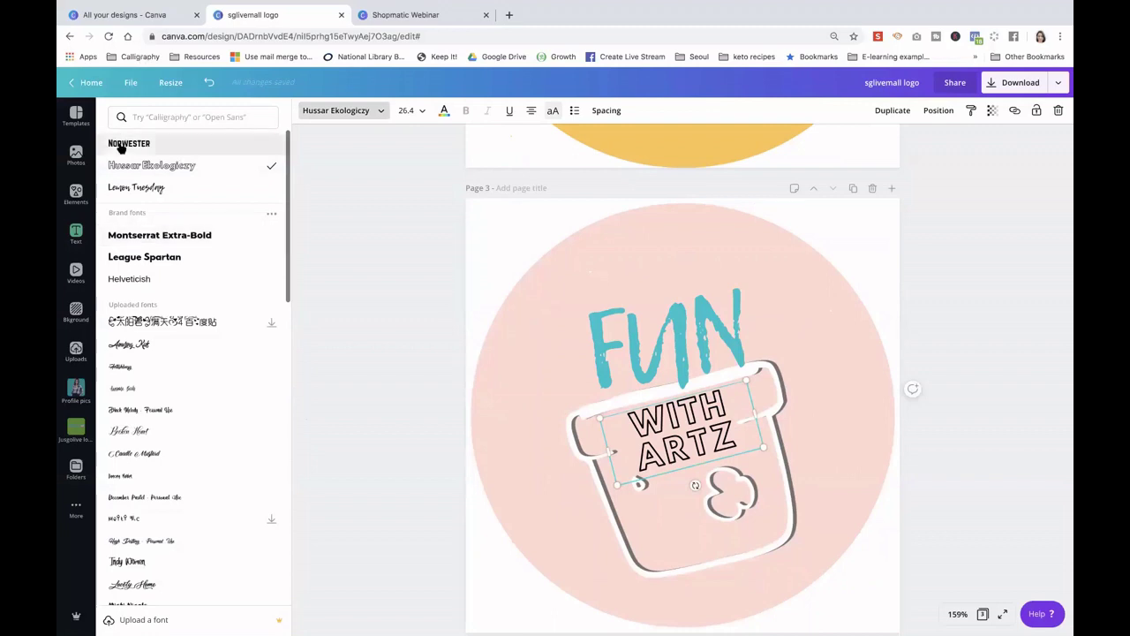
pyautogui.click(137, 262)
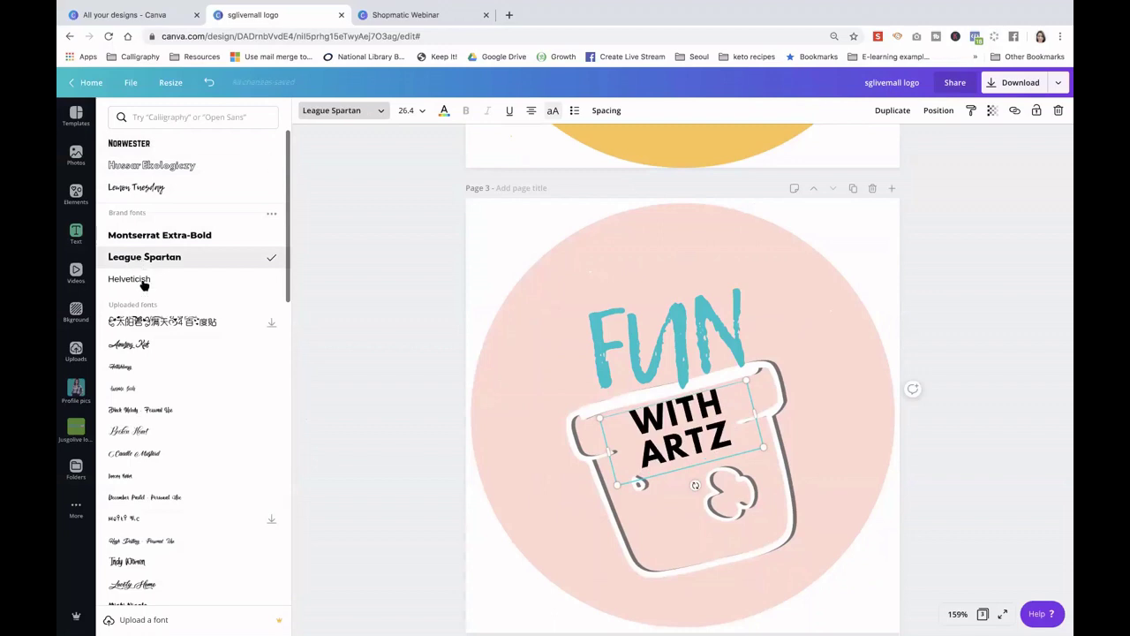
pyautogui.scroll(-2, 216, 295)
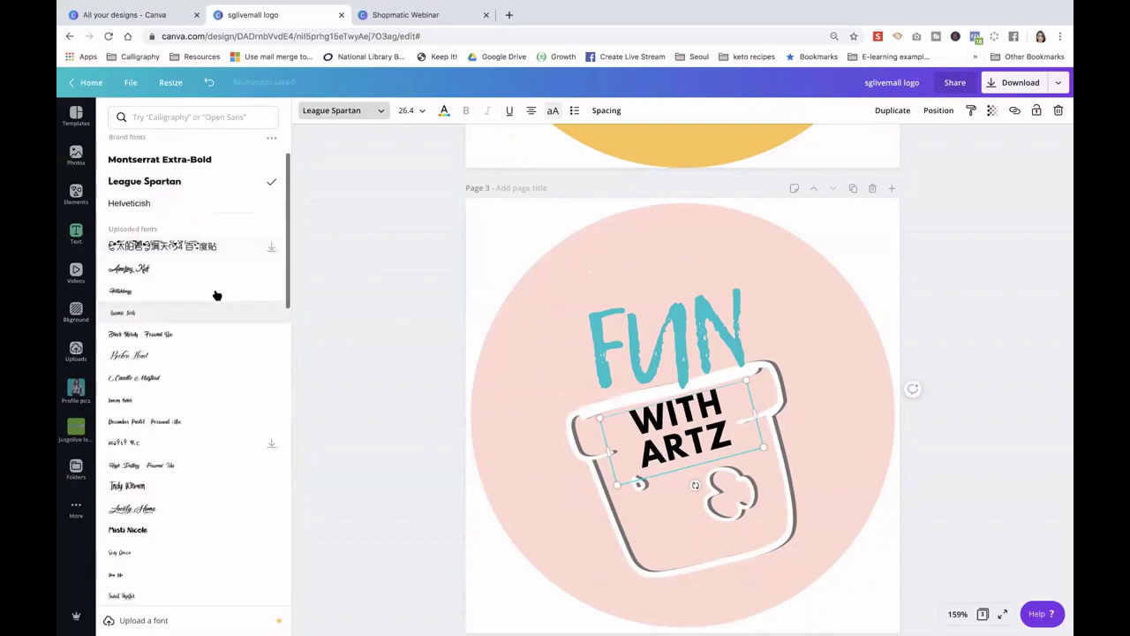
pyautogui.scroll(-6, 216, 295)
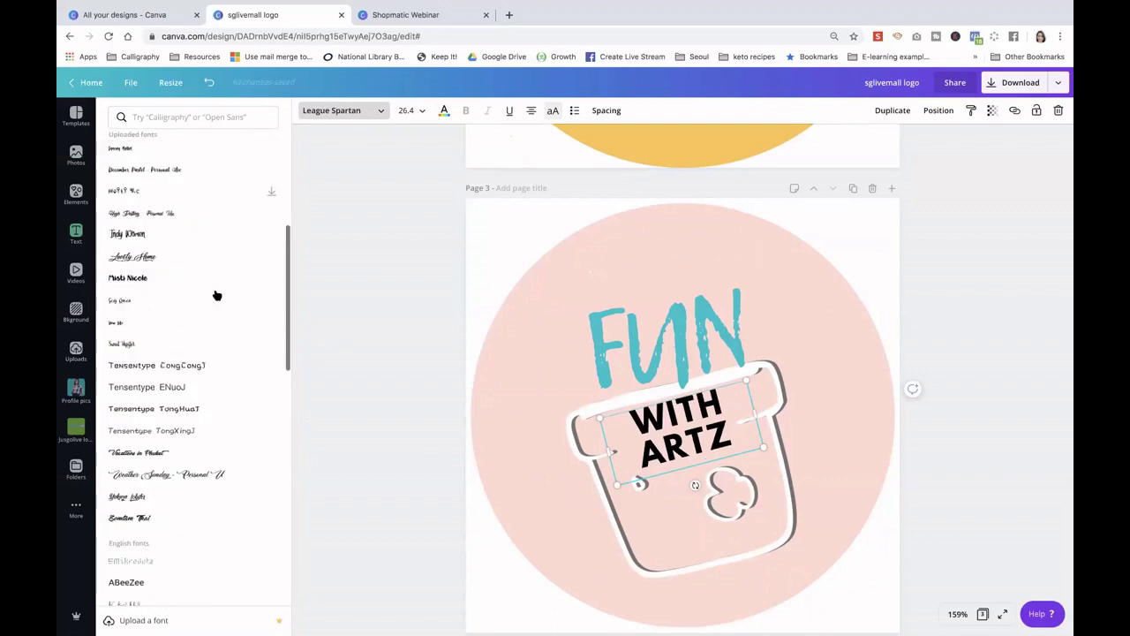
pyautogui.scroll(-10, 216, 295)
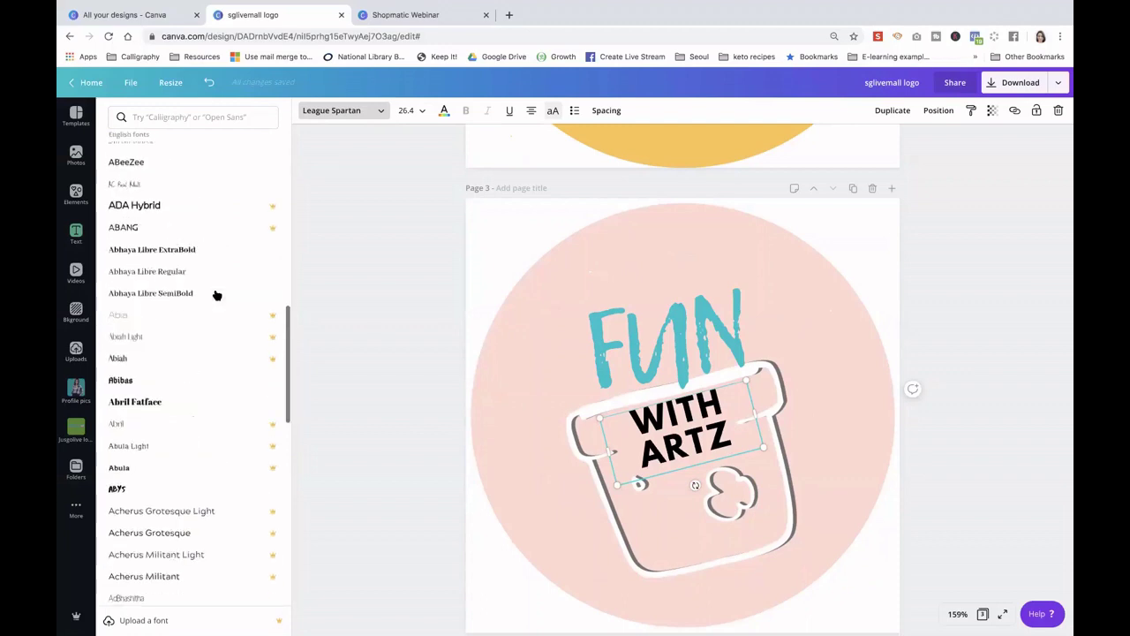
pyautogui.scroll(-11, 216, 295)
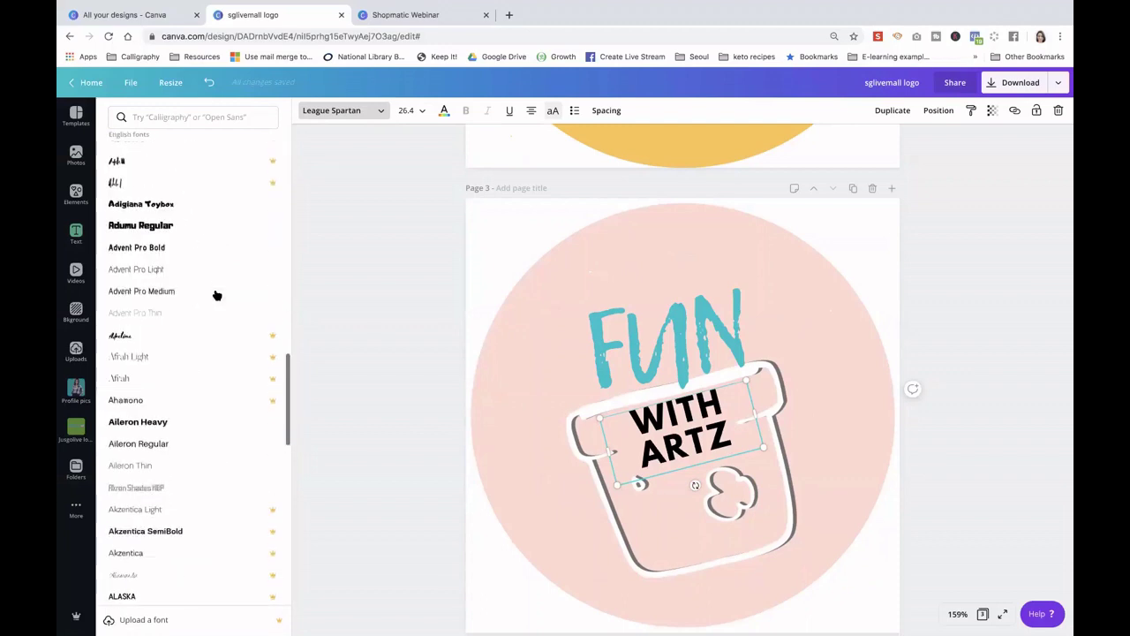
pyautogui.scroll(1, 216, 295)
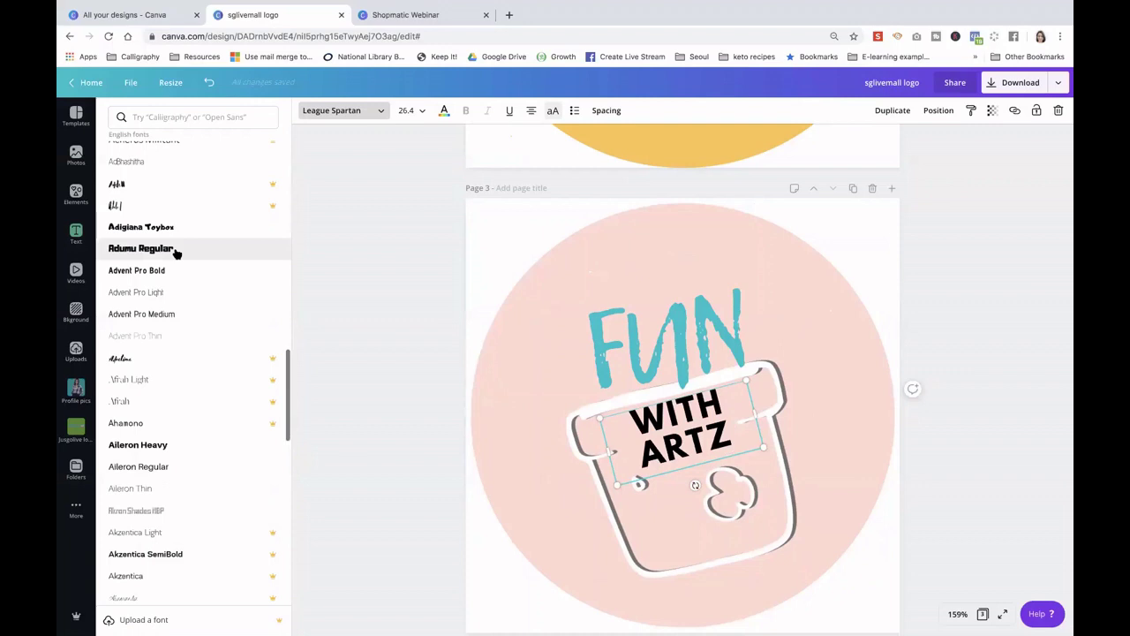
pyautogui.click(177, 253)
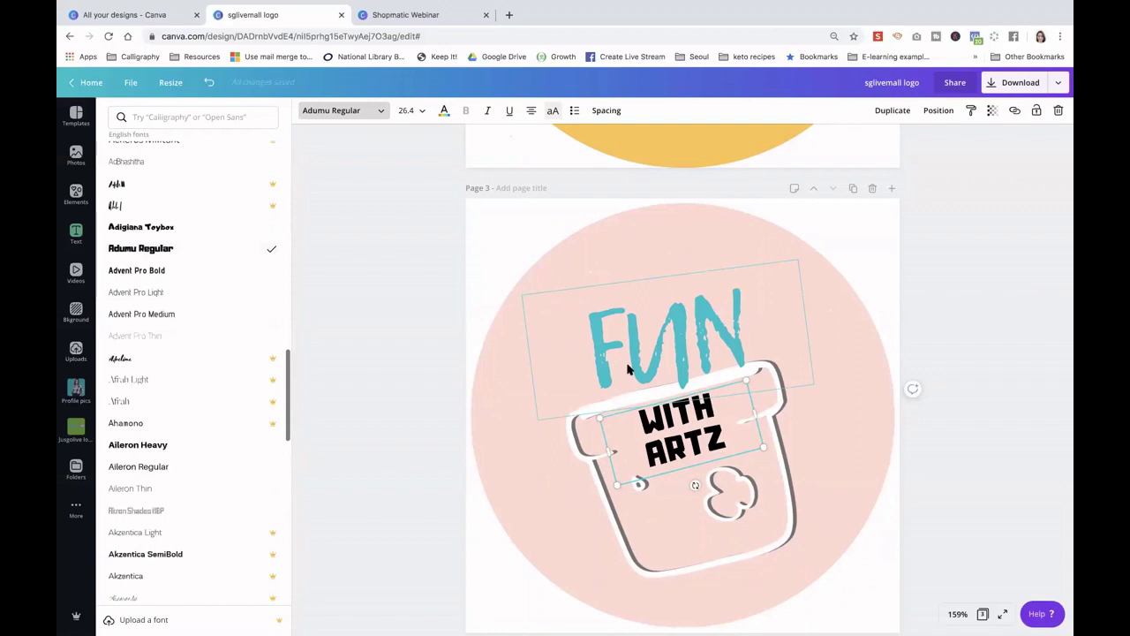
# Nudge the teal FUN slightly right and down and close the font list
pyautogui.click(628, 369)
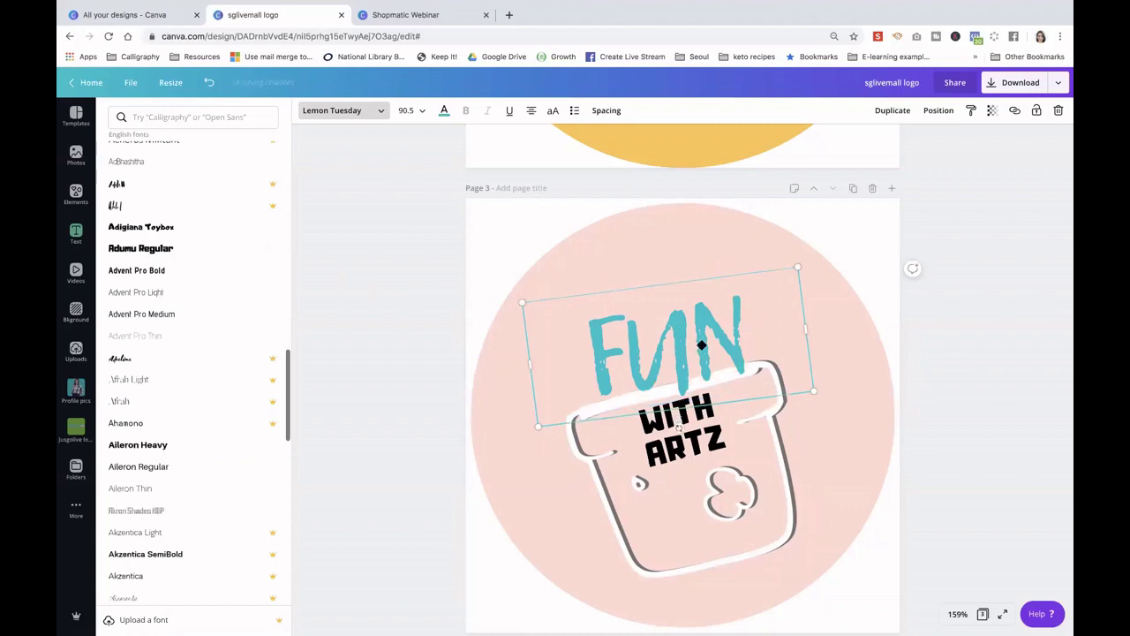
pyautogui.moveTo(698, 347); pyautogui.dragTo(701, 349)
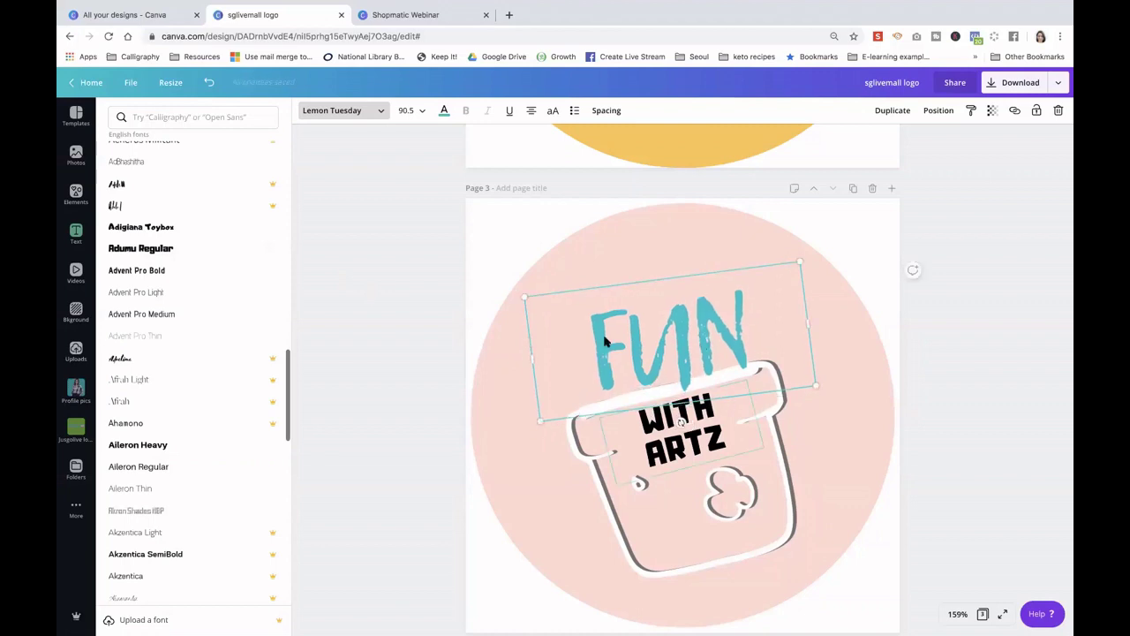
pyautogui.click(359, 110)
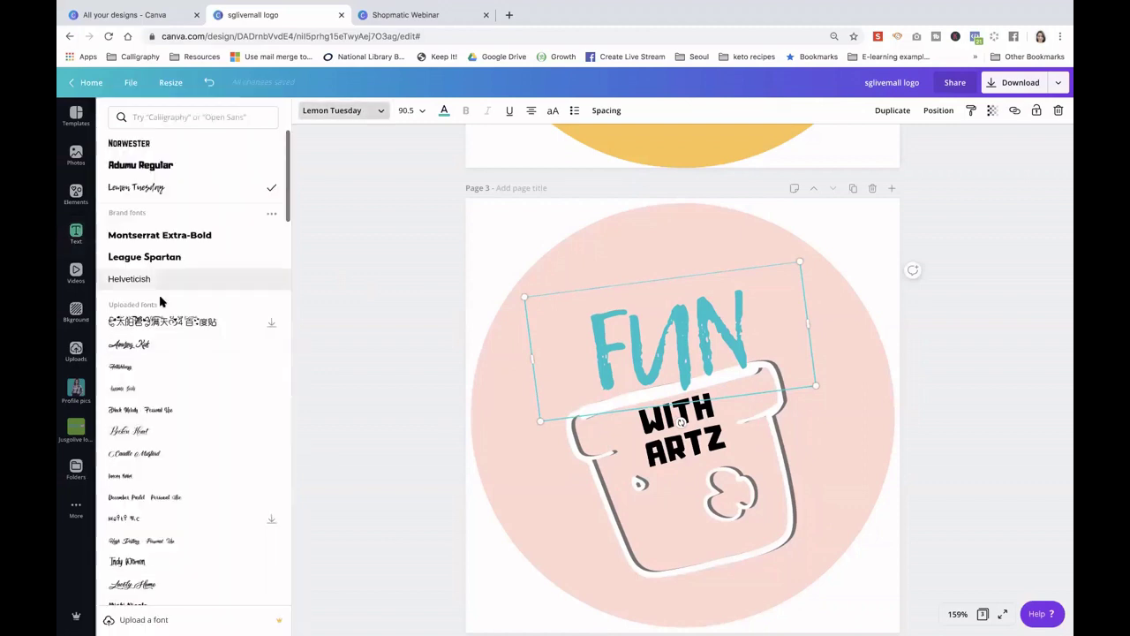
# Set FUN in Misti Nicole at size 74.2 with letter spacing 4, then enlarge and tilt the pot
pyautogui.scroll(-6, 200, 303)
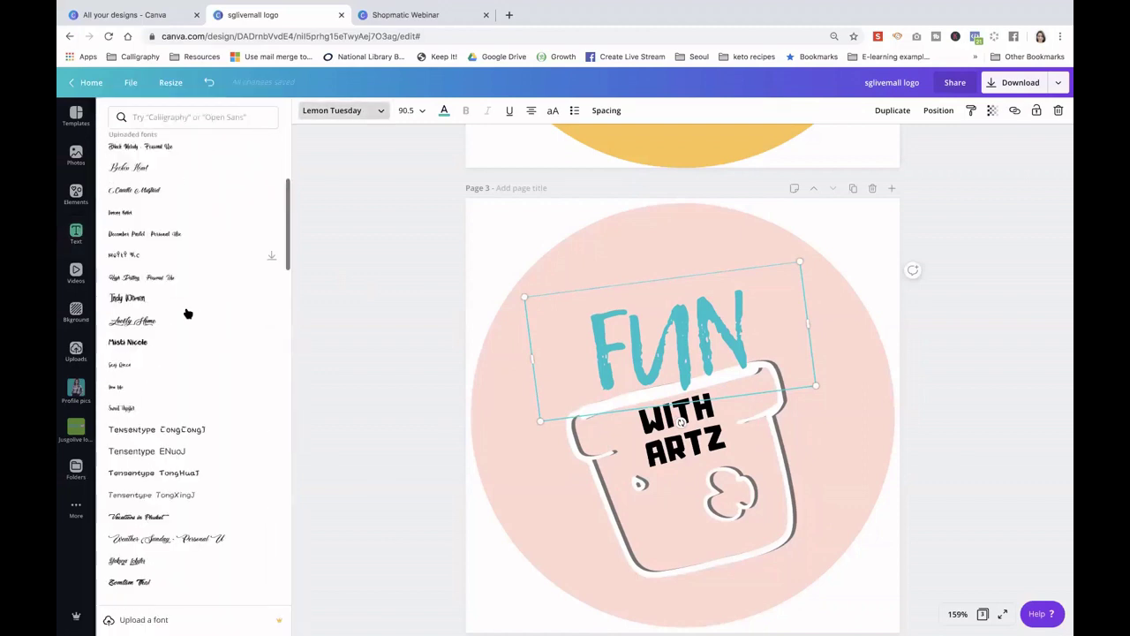
pyautogui.click(160, 340)
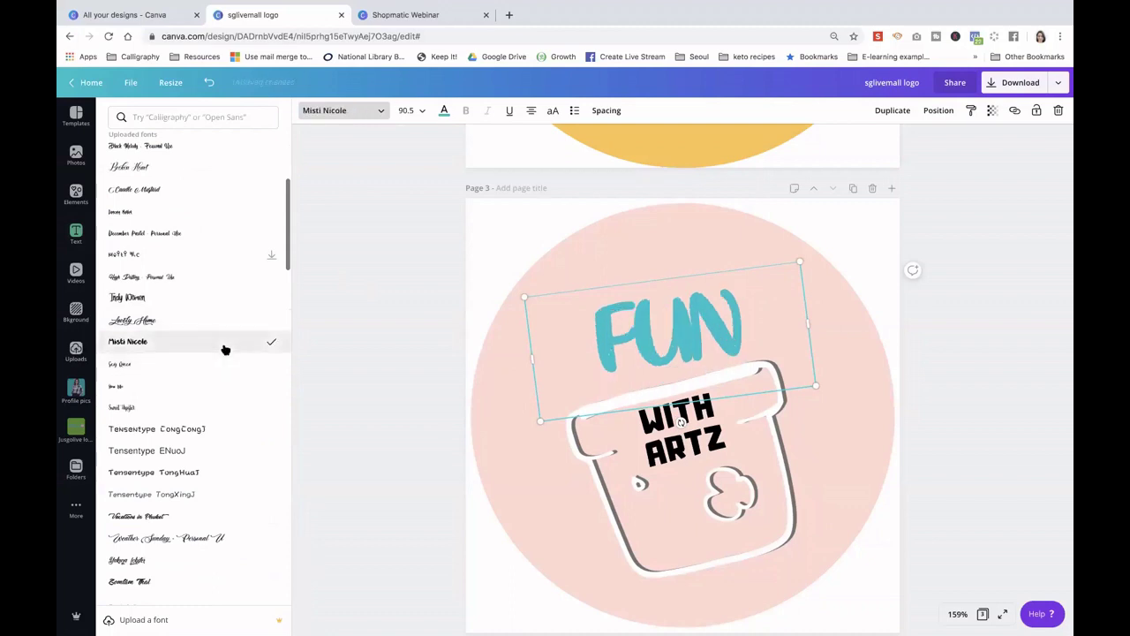
pyautogui.click(609, 113)
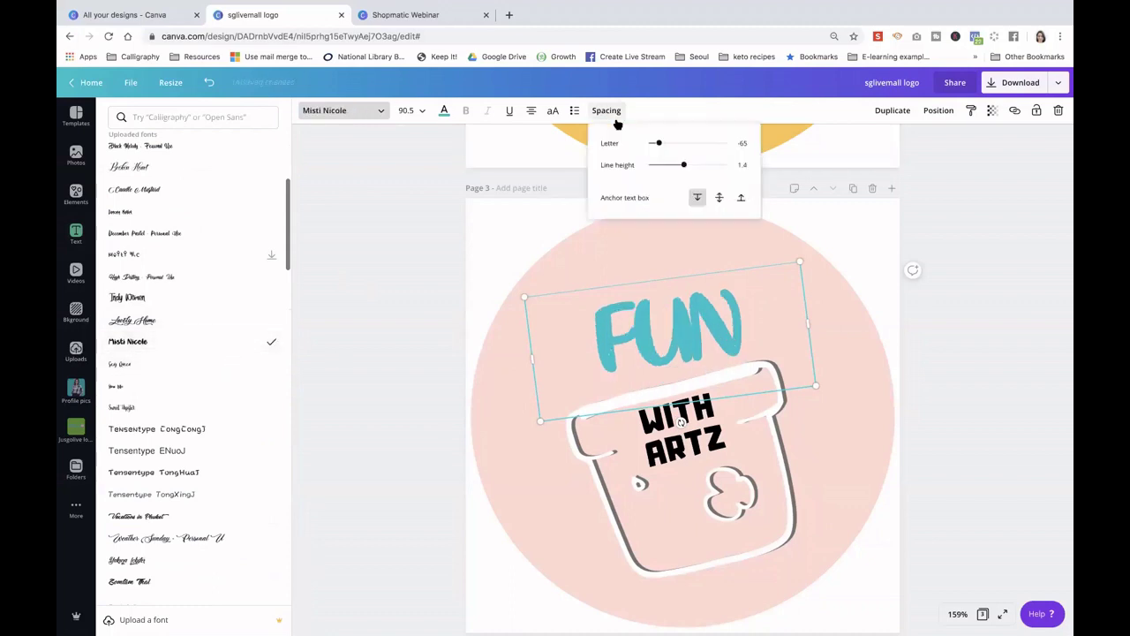
pyautogui.moveTo(660, 144); pyautogui.dragTo(665, 146)
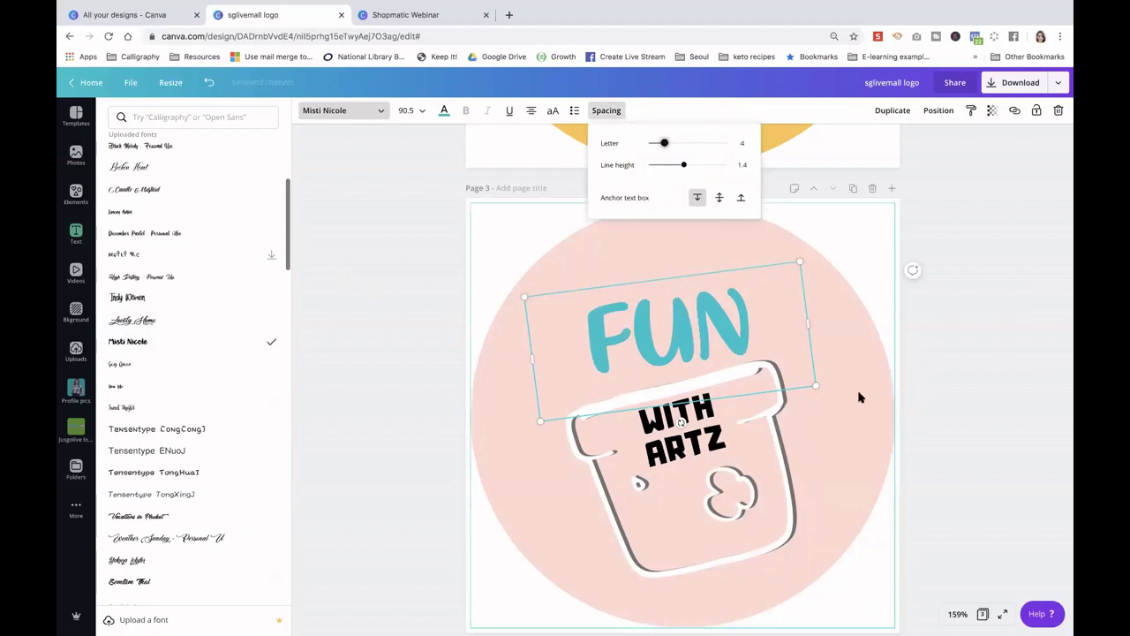
pyautogui.click(782, 372)
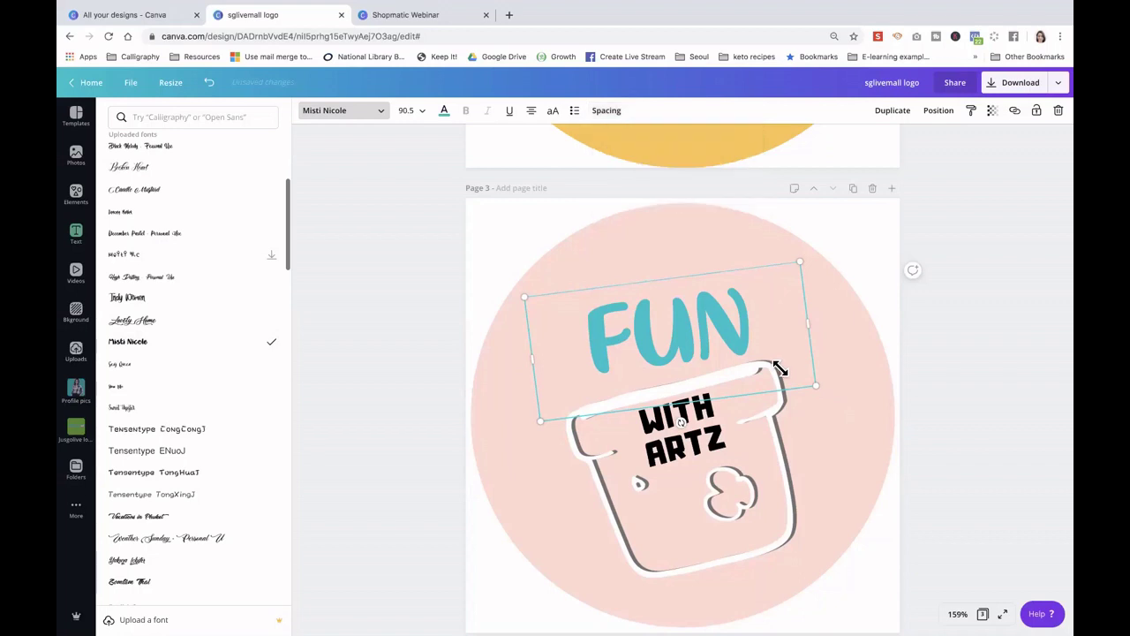
pyautogui.moveTo(781, 369); pyautogui.dragTo(758, 370)
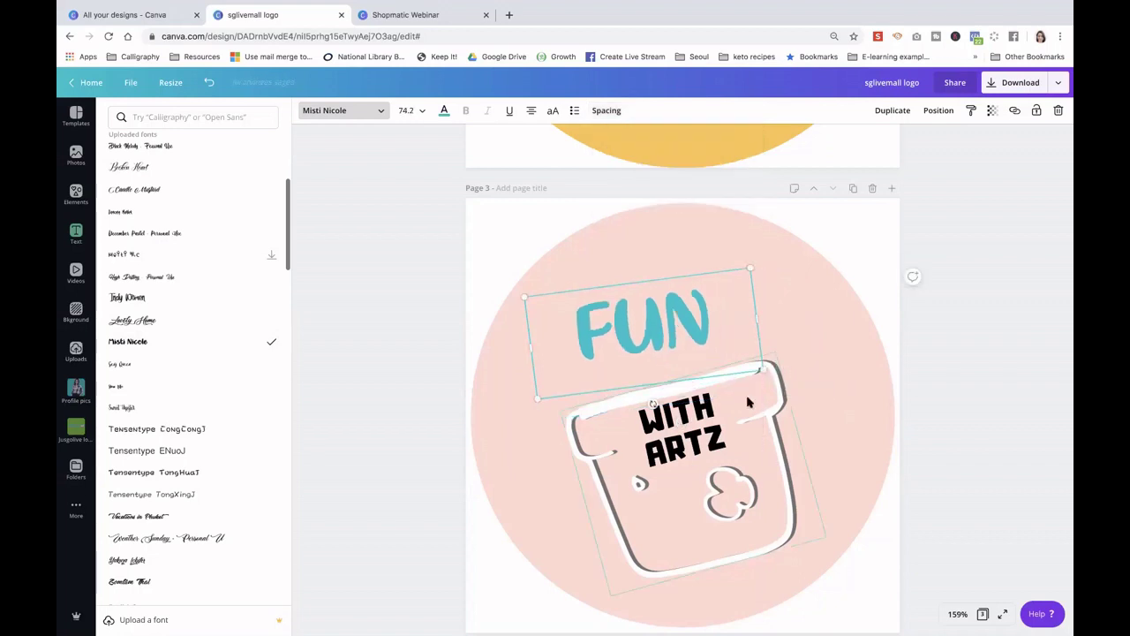
pyautogui.click(748, 401)
pyautogui.moveTo(857, 288); pyautogui.dragTo(936, 283)
# Undo the pot change, centre the pot, and place right-aligned WITH ARTZ at its lower left
pyautogui.hotkey('ctrl', 'z')
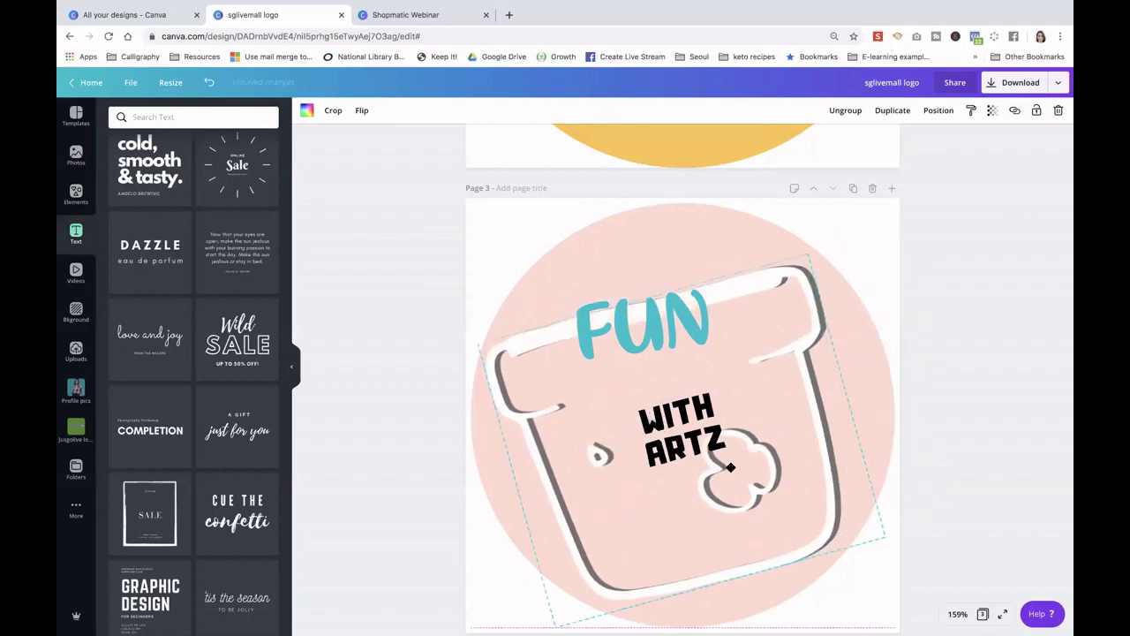
pyautogui.moveTo(739, 462); pyautogui.dragTo(738, 466)
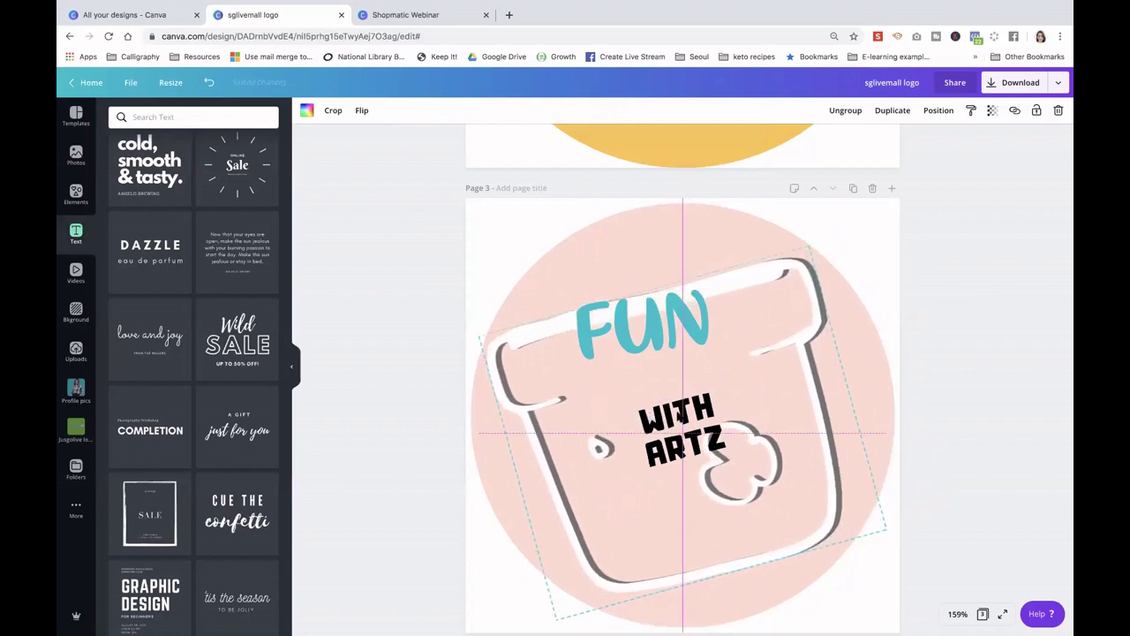
pyautogui.click(676, 418)
pyautogui.moveTo(670, 399); pyautogui.dragTo(639, 470)
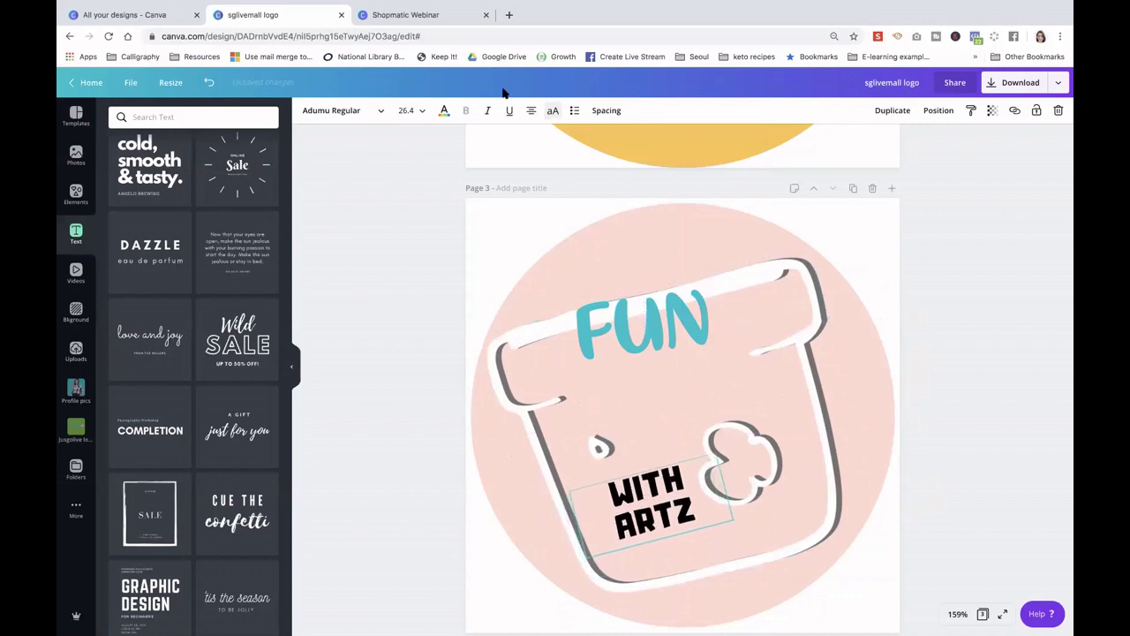
pyautogui.click(531, 110)
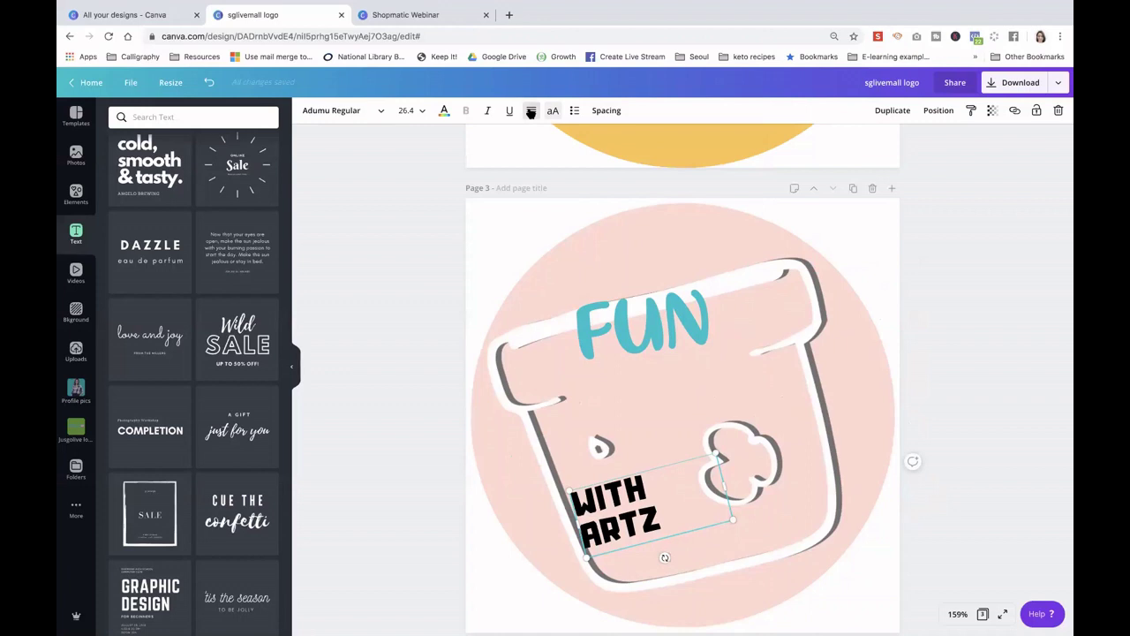
pyautogui.click(531, 110)
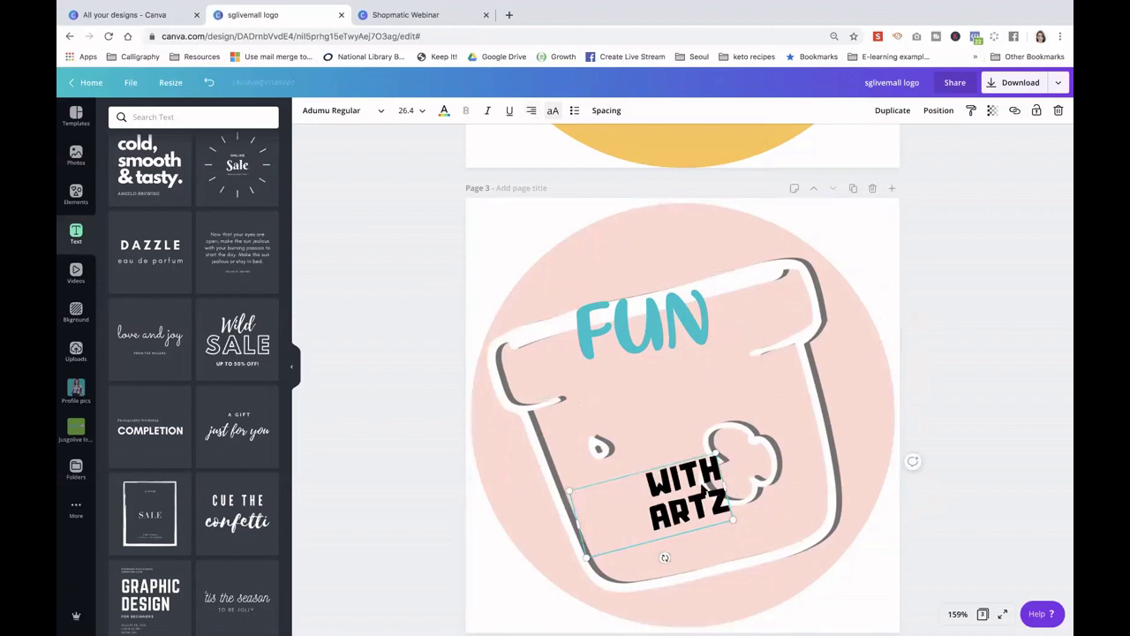
pyautogui.moveTo(704, 491); pyautogui.dragTo(656, 482)
# Move FUN down onto the pot, directly above WITH ARTZ
pyautogui.click(645, 454)
pyautogui.click(648, 488)
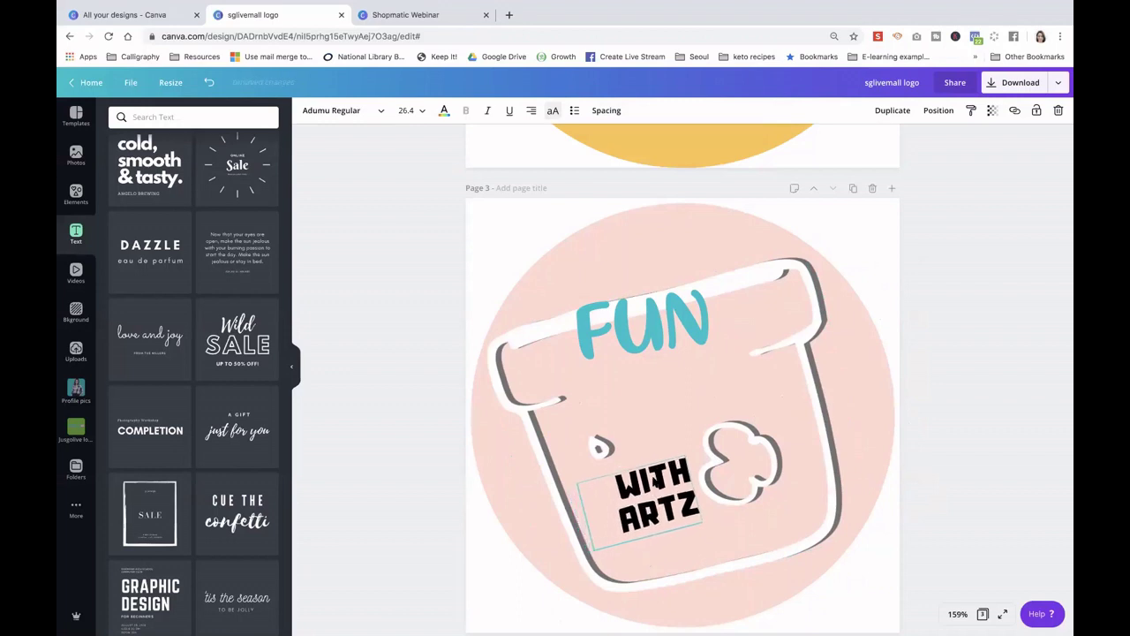
pyautogui.moveTo(650, 345); pyautogui.dragTo(673, 396)
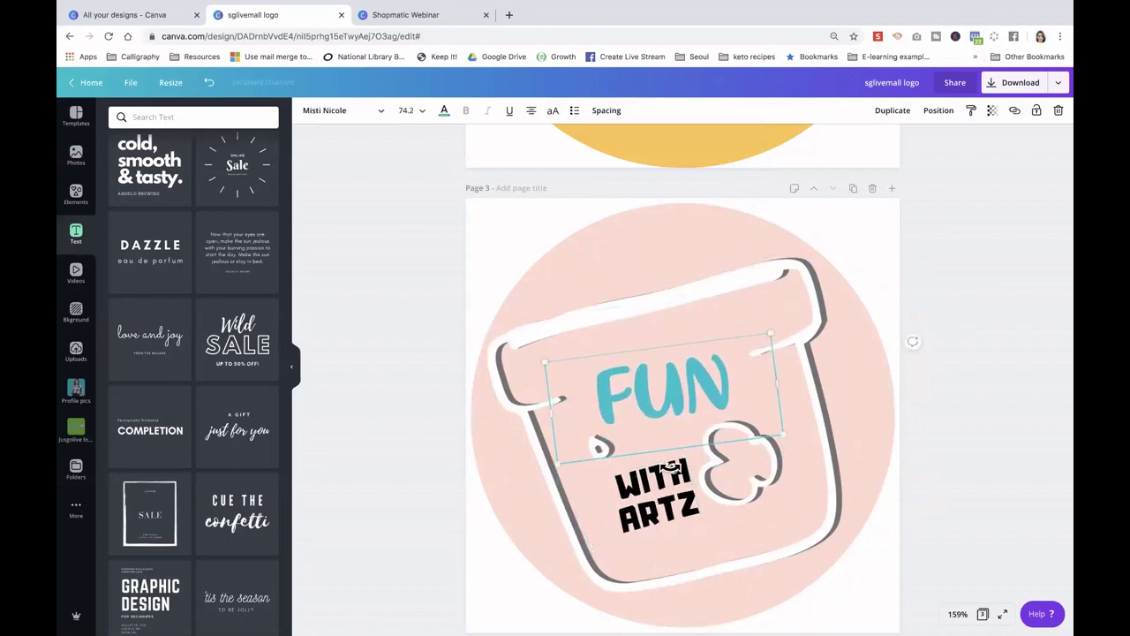
# Tilt FUN to about -15°, enlarge it to 84.1, and settle it across the pot's upper part
pyautogui.moveTo(673, 468); pyautogui.dragTo(681, 467)
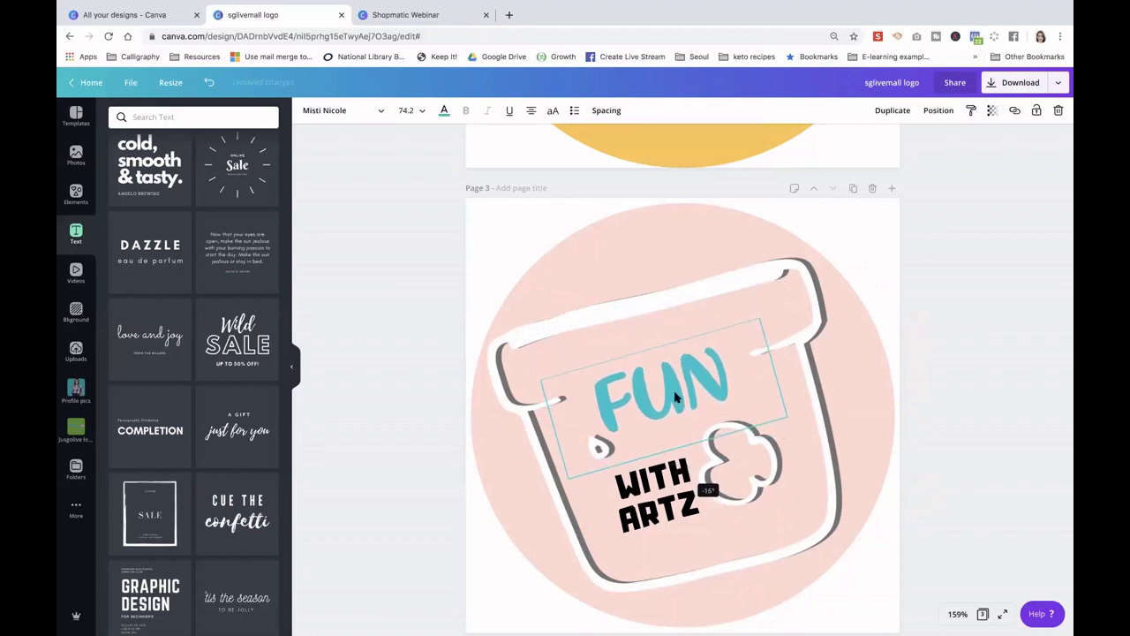
pyautogui.moveTo(676, 398)
pyautogui.mouseDown()
pyautogui.moveTo(693, 397)
pyautogui.moveTo(681, 399)
pyautogui.mouseUp()
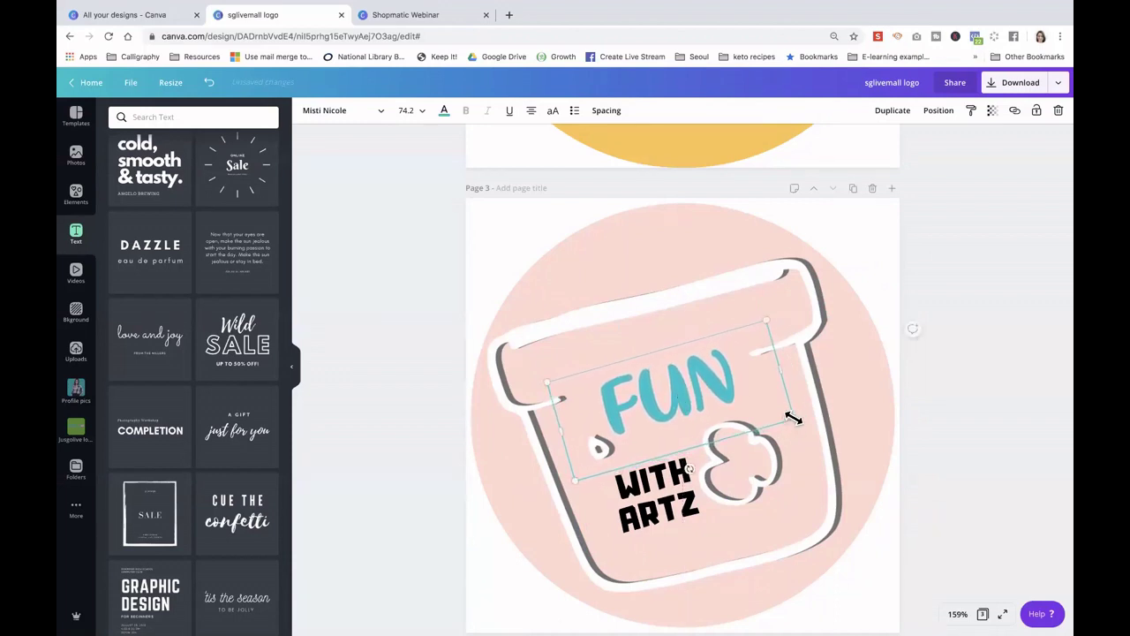
pyautogui.moveTo(793, 419); pyautogui.dragTo(824, 433)
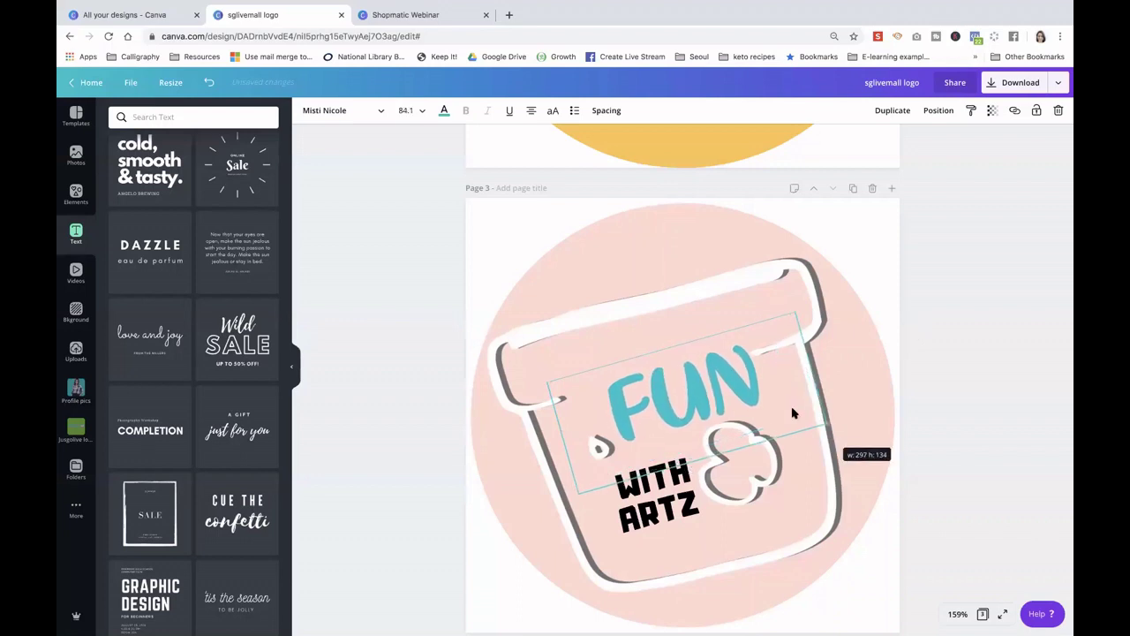
pyautogui.moveTo(675, 374); pyautogui.dragTo(670, 369)
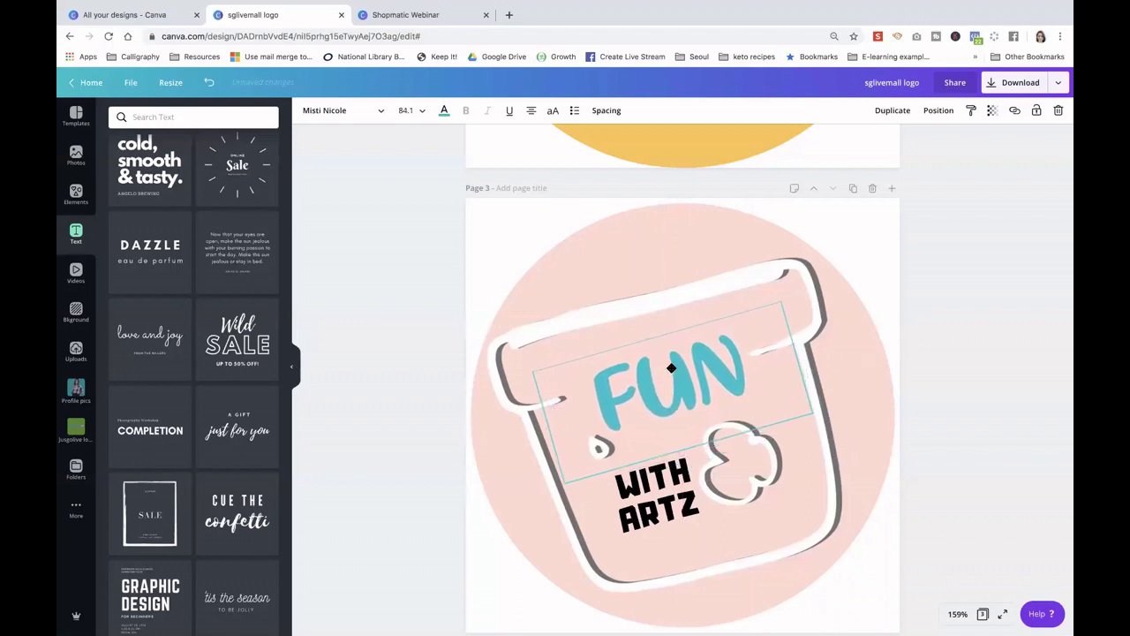
pyautogui.click(643, 492)
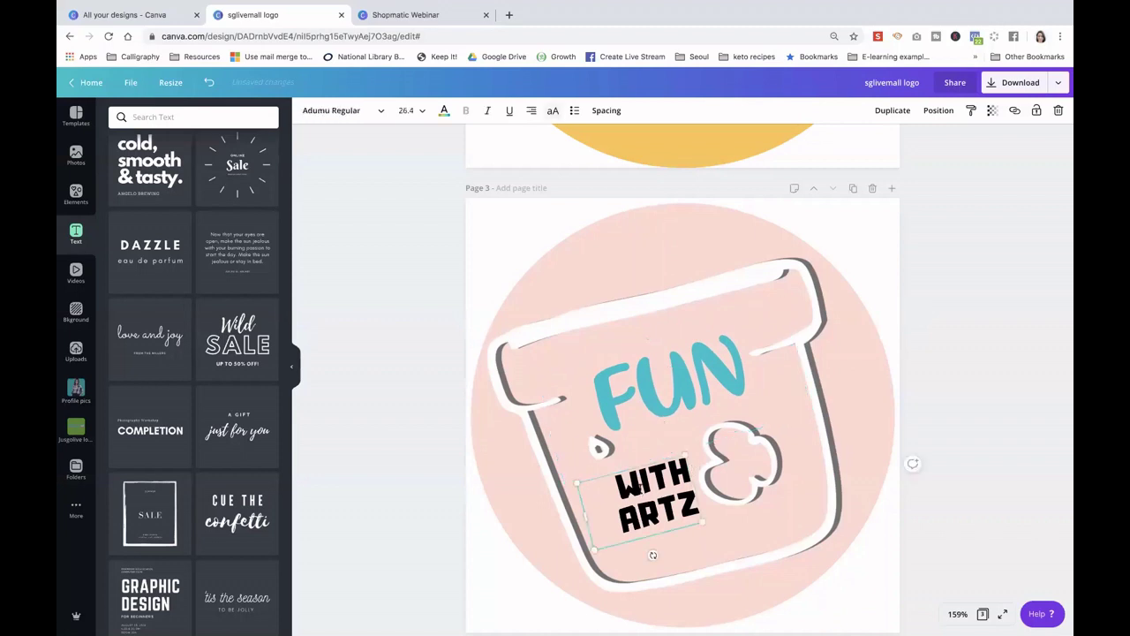
# Duplicate the WITH ARTZ text box and cut the copy down to just WITH
pyautogui.doubleClick(643, 492)
pyautogui.click(615, 481)
pyautogui.click(716, 550)
pyautogui.click(652, 526)
pyautogui.hotkey('ctrl', 'd')
pyautogui.moveTo(668, 568); pyautogui.dragTo(743, 492)
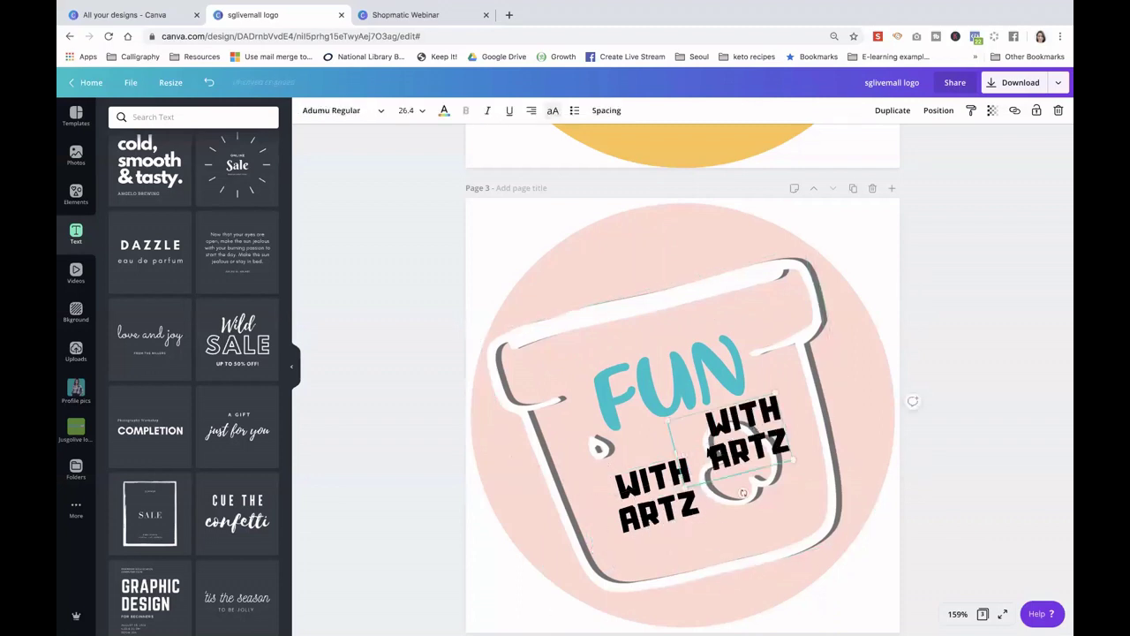
pyautogui.doubleClick(743, 492)
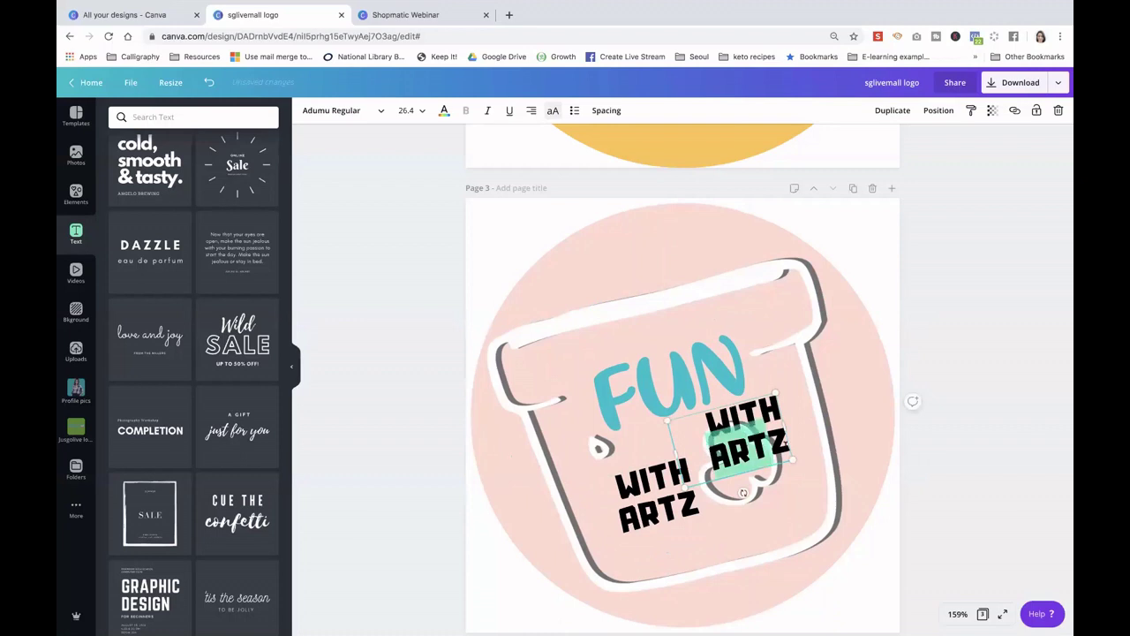
pyautogui.press('BackSpace')
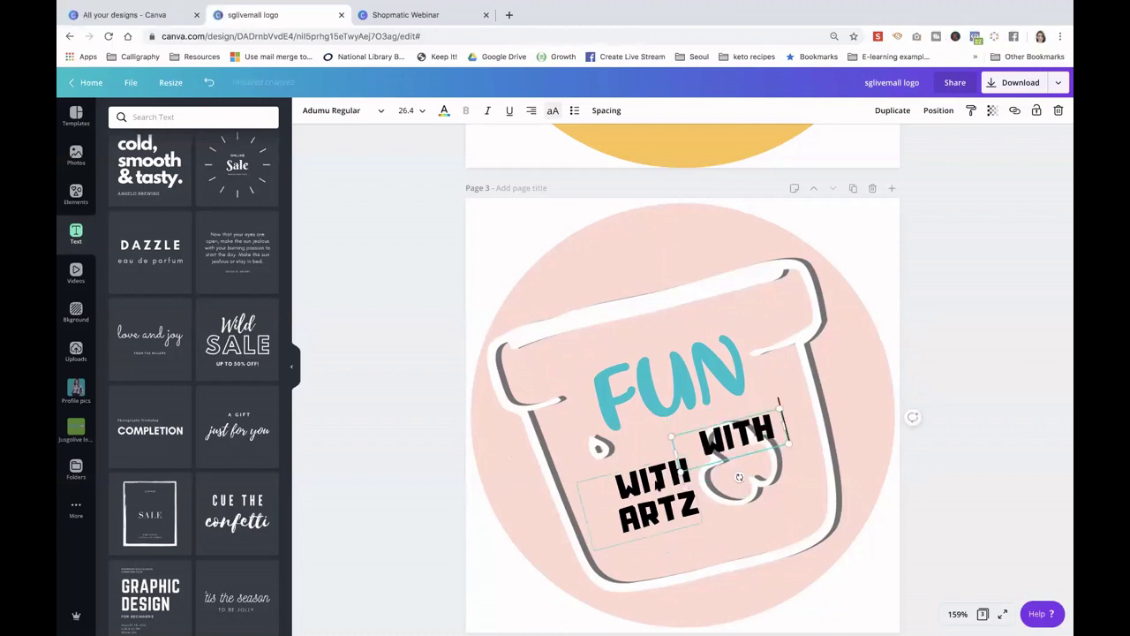
# Remove WITH from the original so it reads ARTZ, and place WITH above it
pyautogui.click(680, 521)
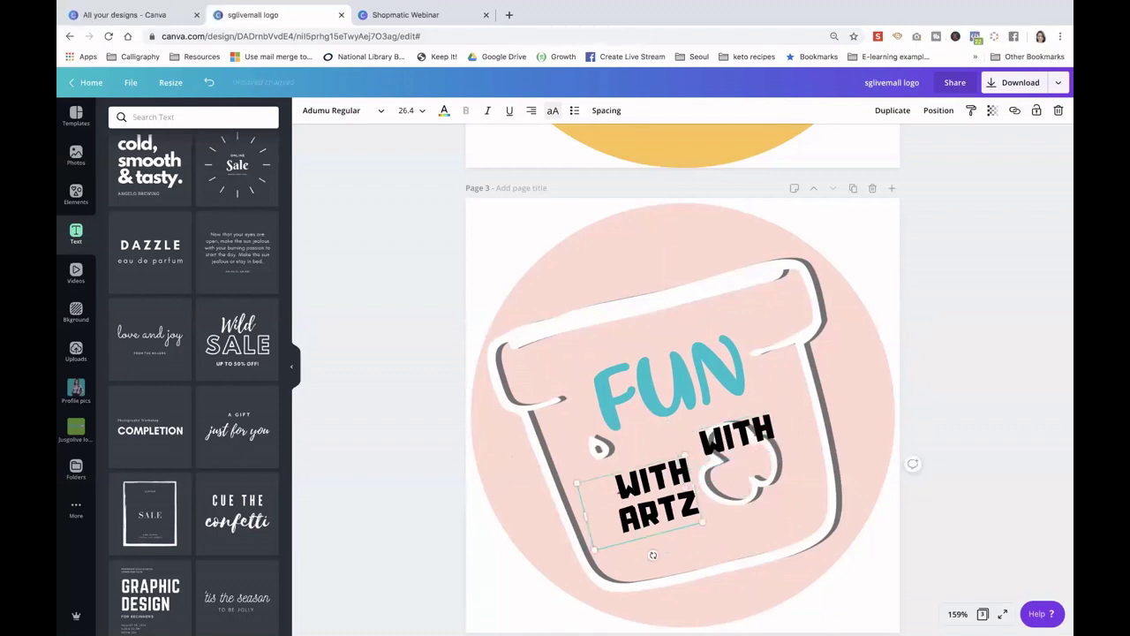
pyautogui.moveTo(618, 481); pyautogui.dragTo(699, 469)
pyautogui.press('BackSpace')
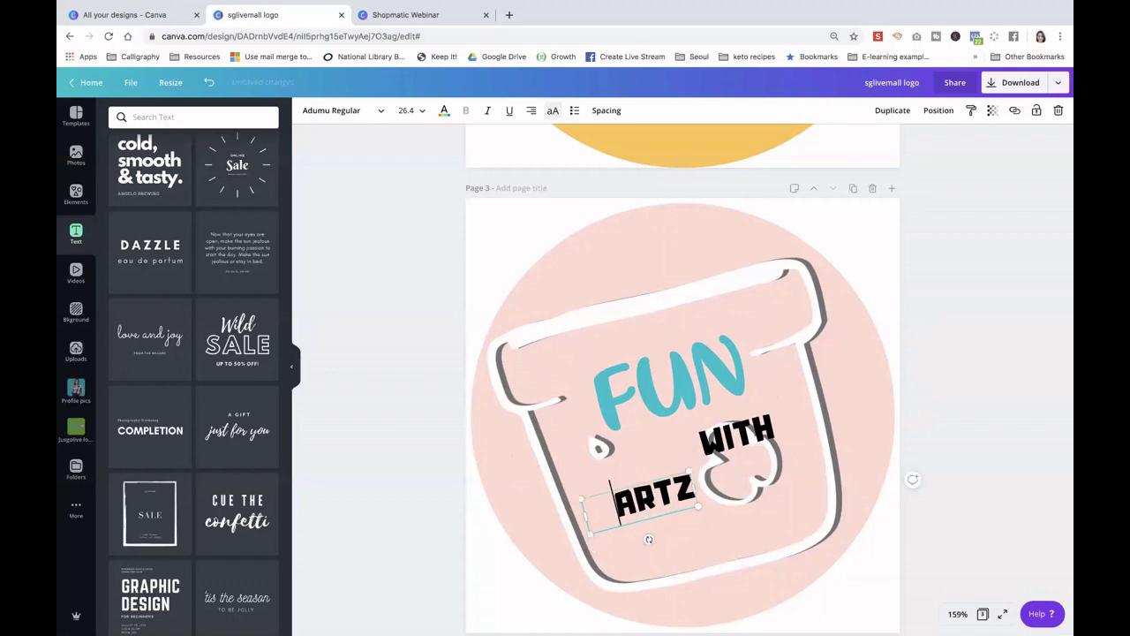
pyautogui.moveTo(737, 432); pyautogui.dragTo(651, 451)
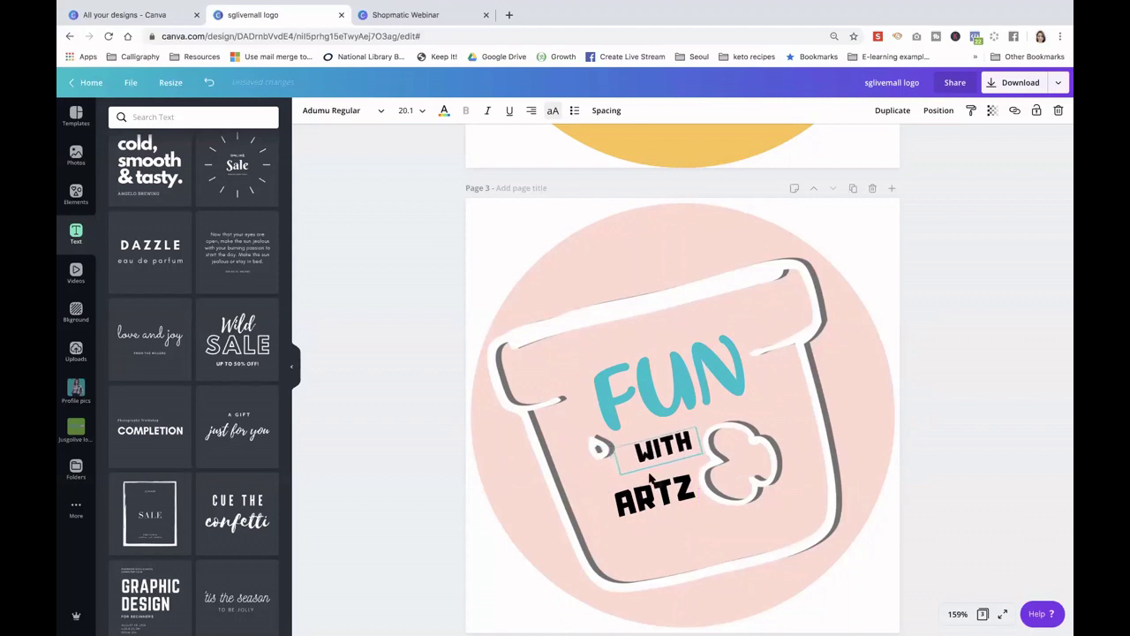
# Enlarge ARTZ, lower it toward the cloud shape, and keep WITH centre-aligned
pyautogui.click(589, 499)
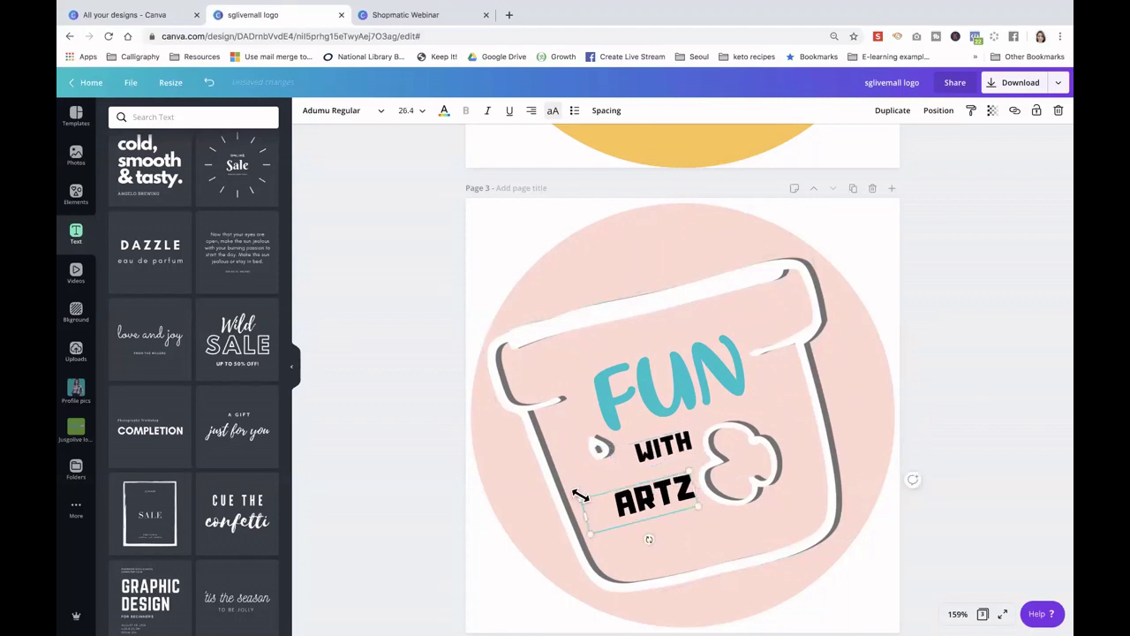
pyautogui.moveTo(581, 497); pyautogui.dragTo(545, 467)
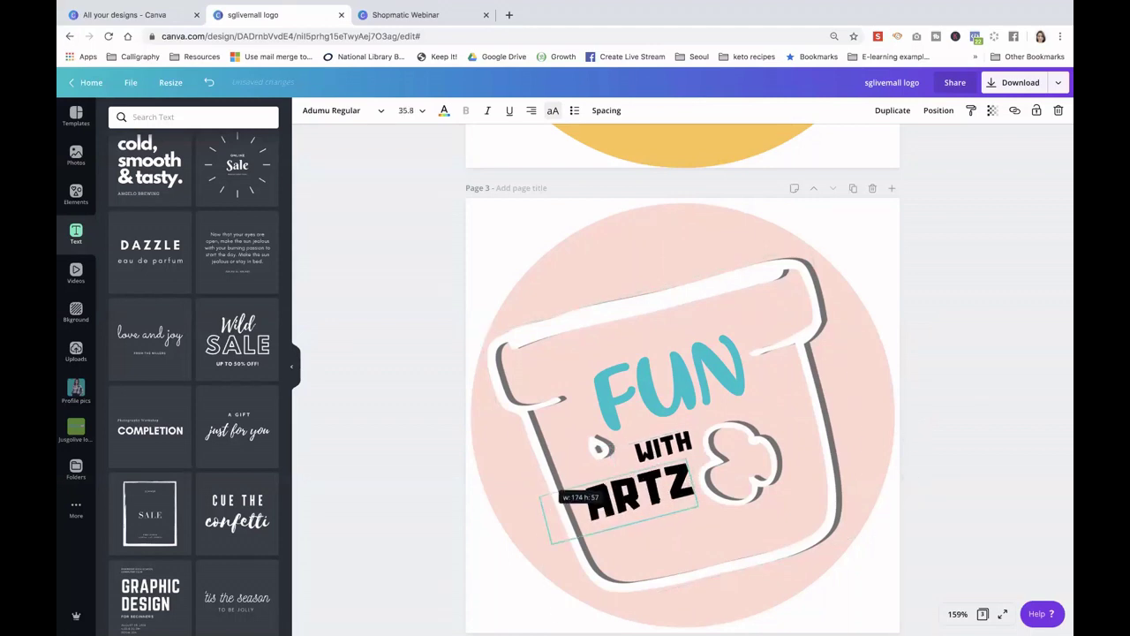
pyautogui.moveTo(693, 502)
pyautogui.mouseDown()
pyautogui.moveTo(707, 516)
pyautogui.moveTo(691, 496)
pyautogui.moveTo(697, 482)
pyautogui.mouseUp()
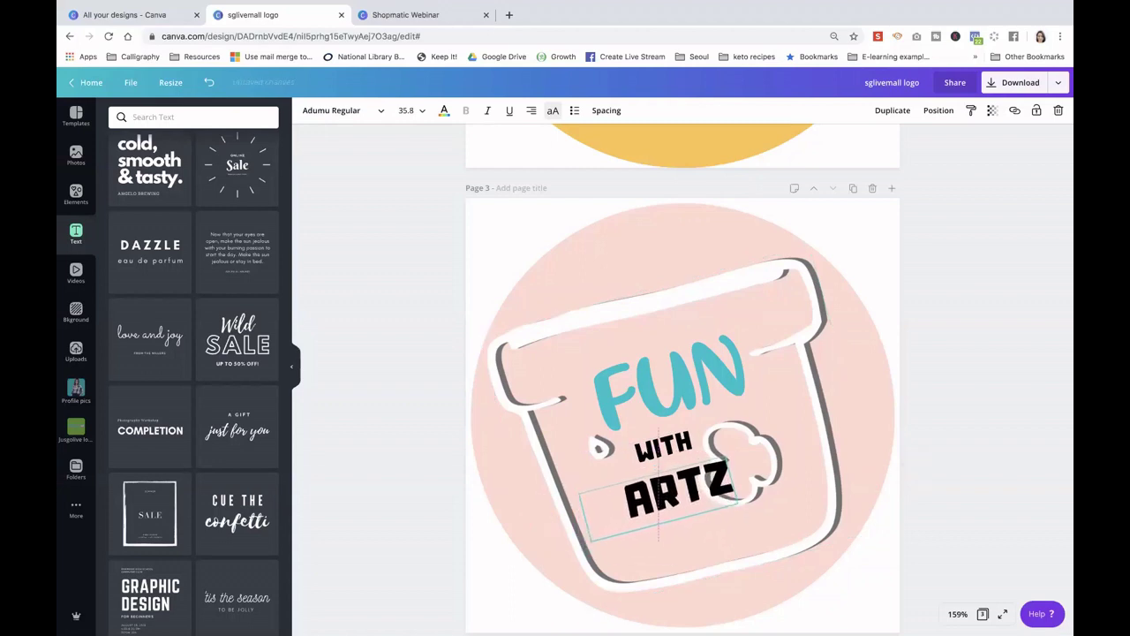
pyautogui.click(669, 451)
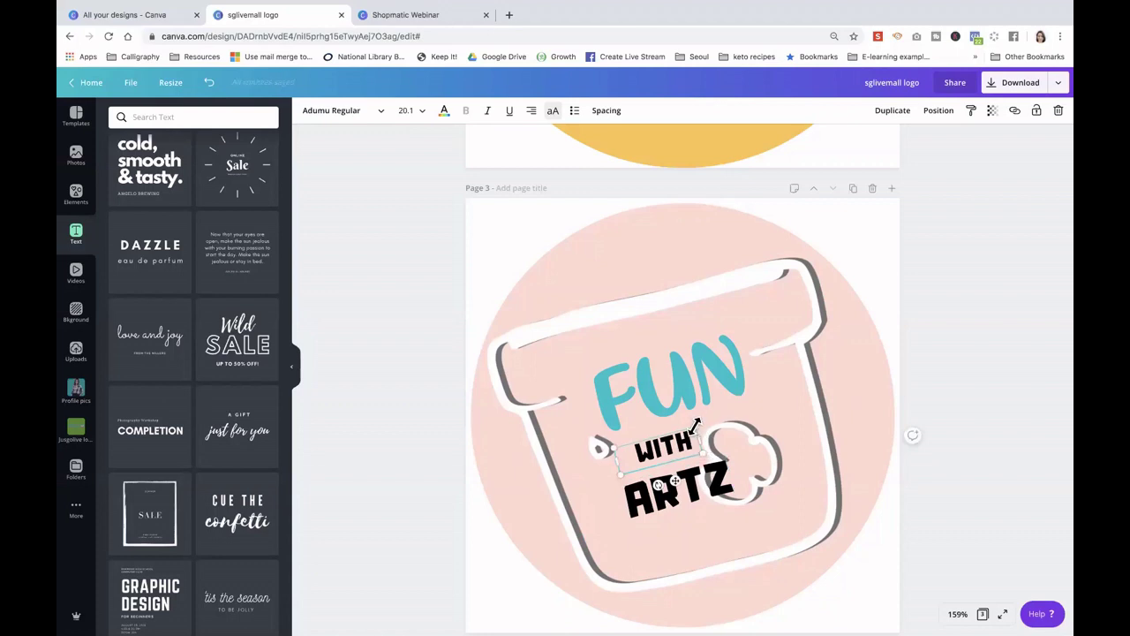
pyautogui.click(531, 111)
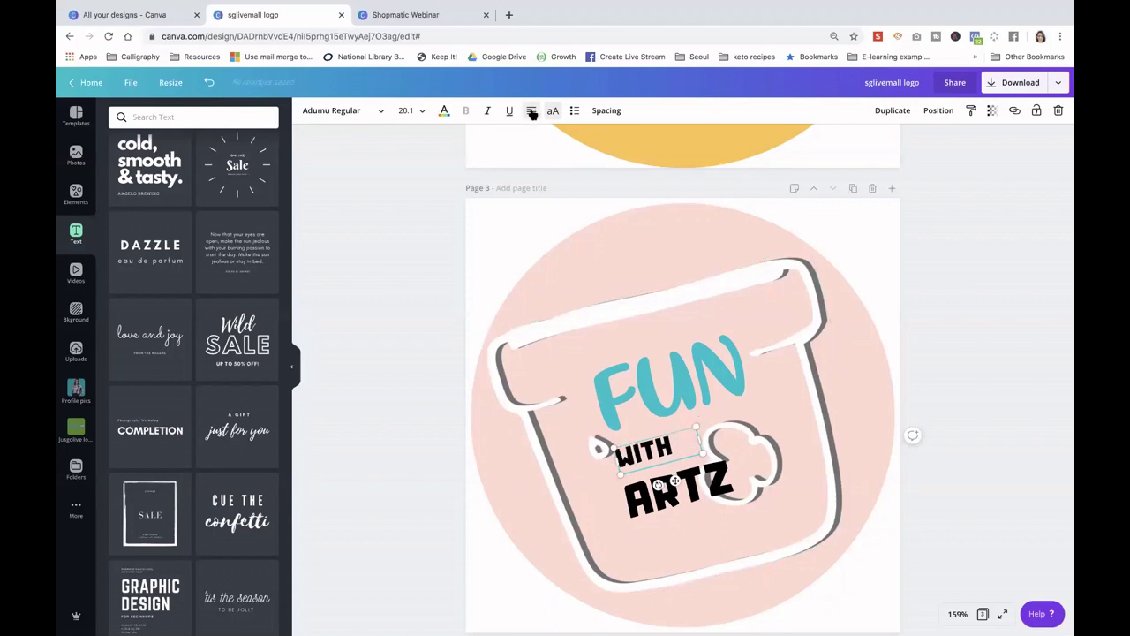
pyautogui.click(531, 111)
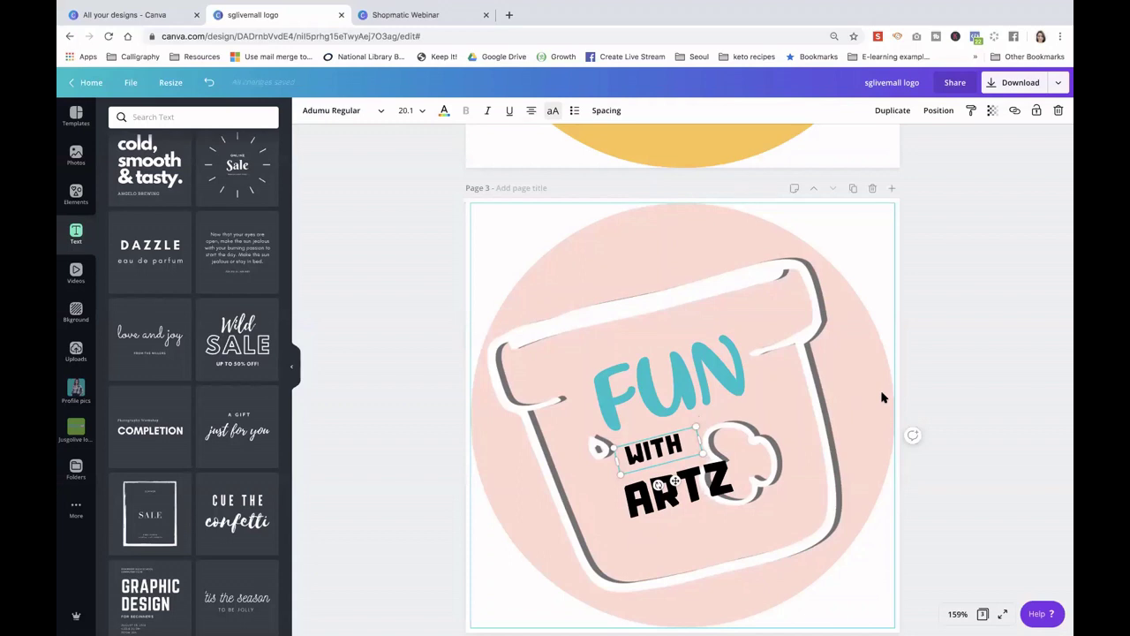
# Nudge the teal FUN slightly into place and pick WITH for recolouring
pyautogui.click(669, 400)
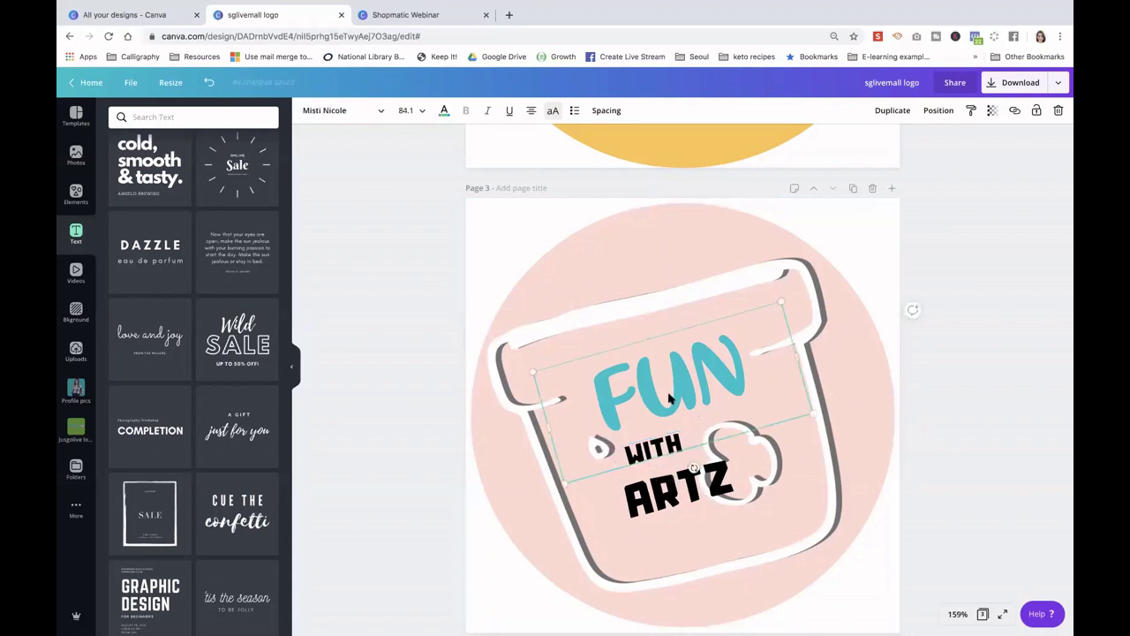
pyautogui.moveTo(667, 396); pyautogui.dragTo(668, 402)
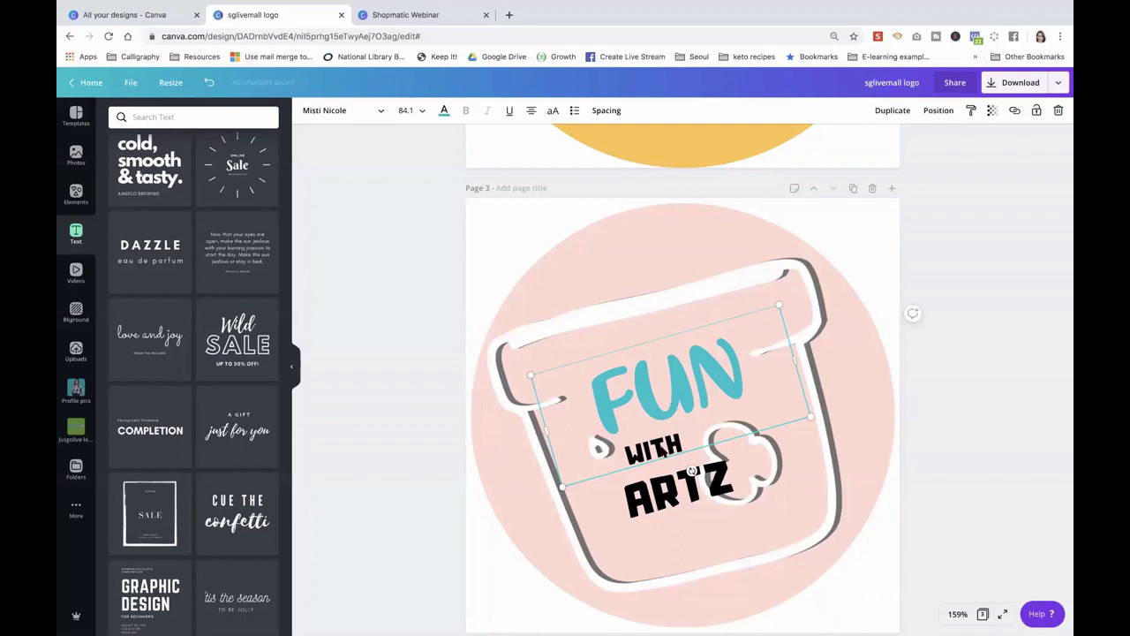
pyautogui.click(664, 446)
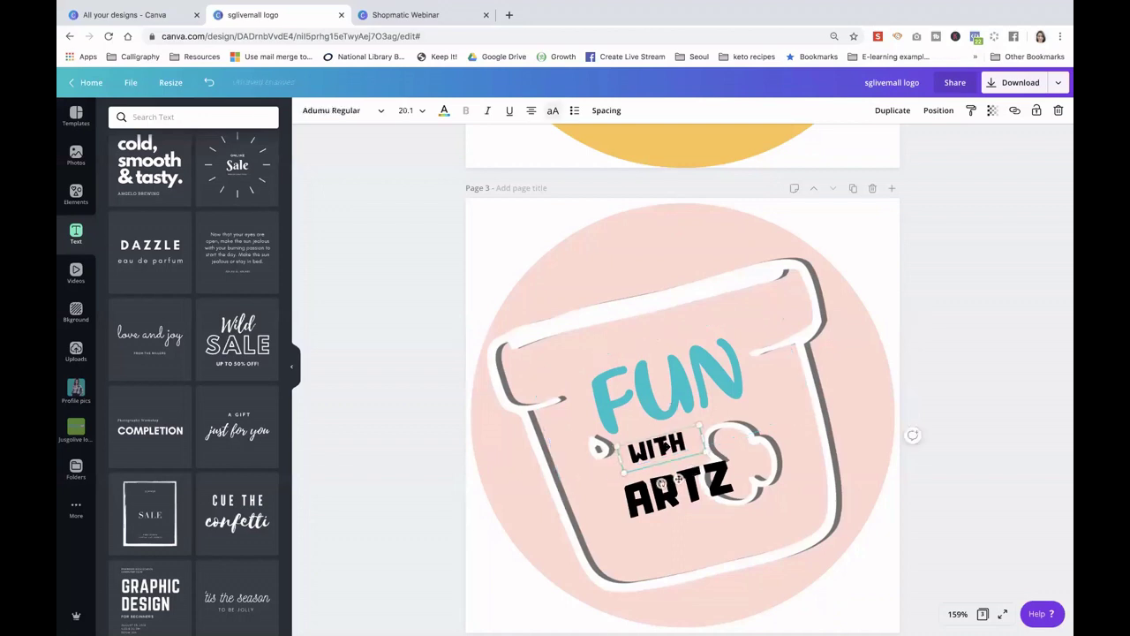
pyautogui.click(444, 110)
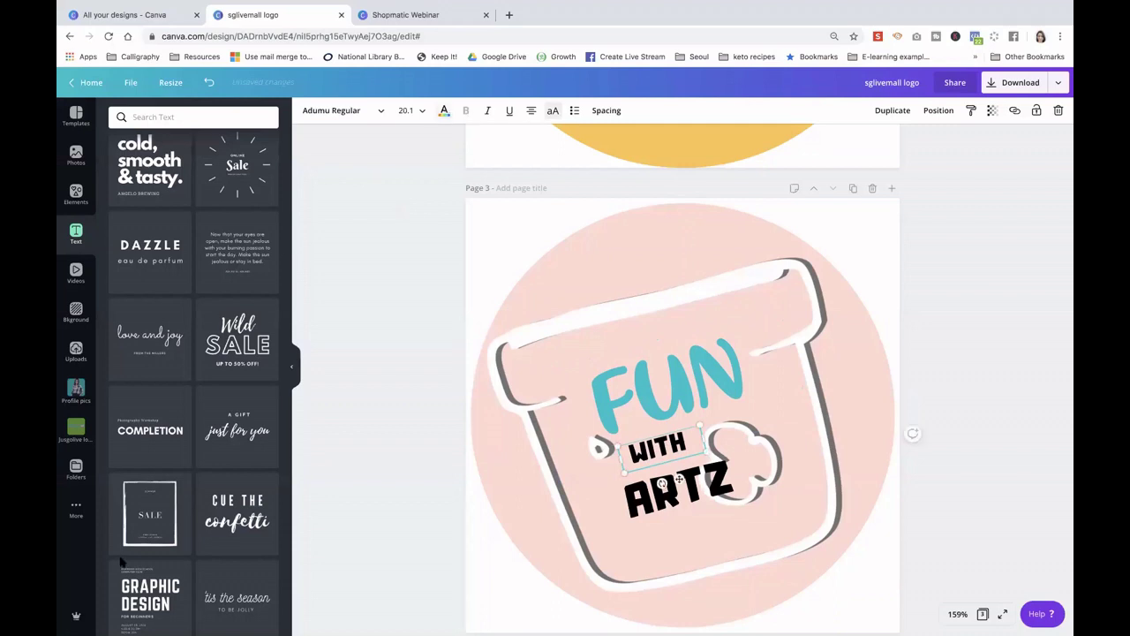
# Colour WITH grey and ARTZ teal
pyautogui.click(210, 476)
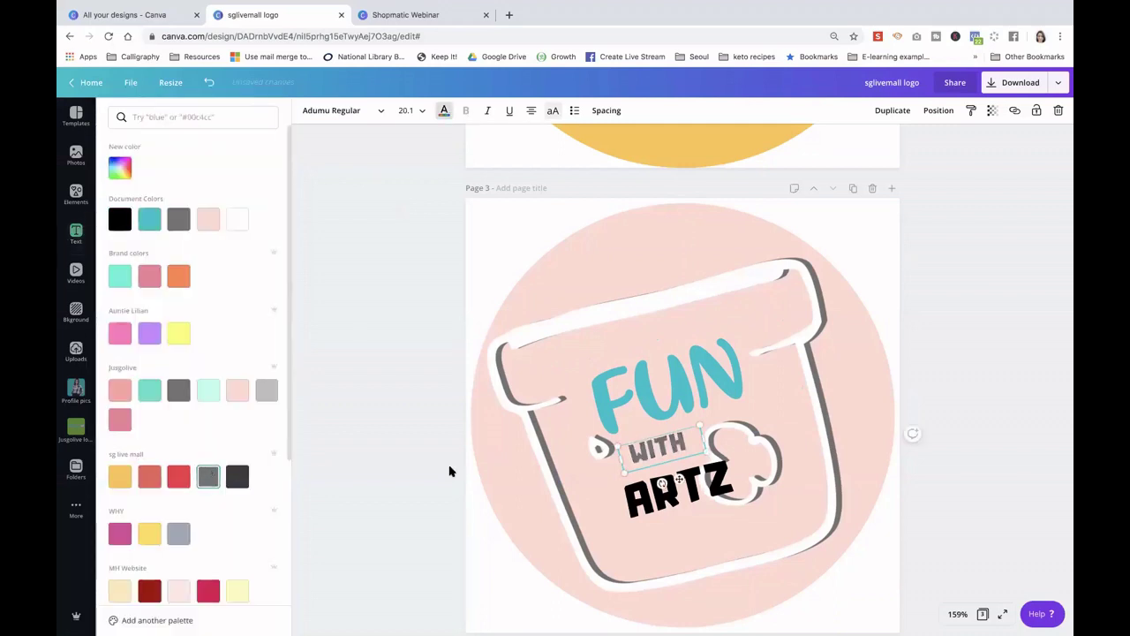
pyautogui.click(640, 521)
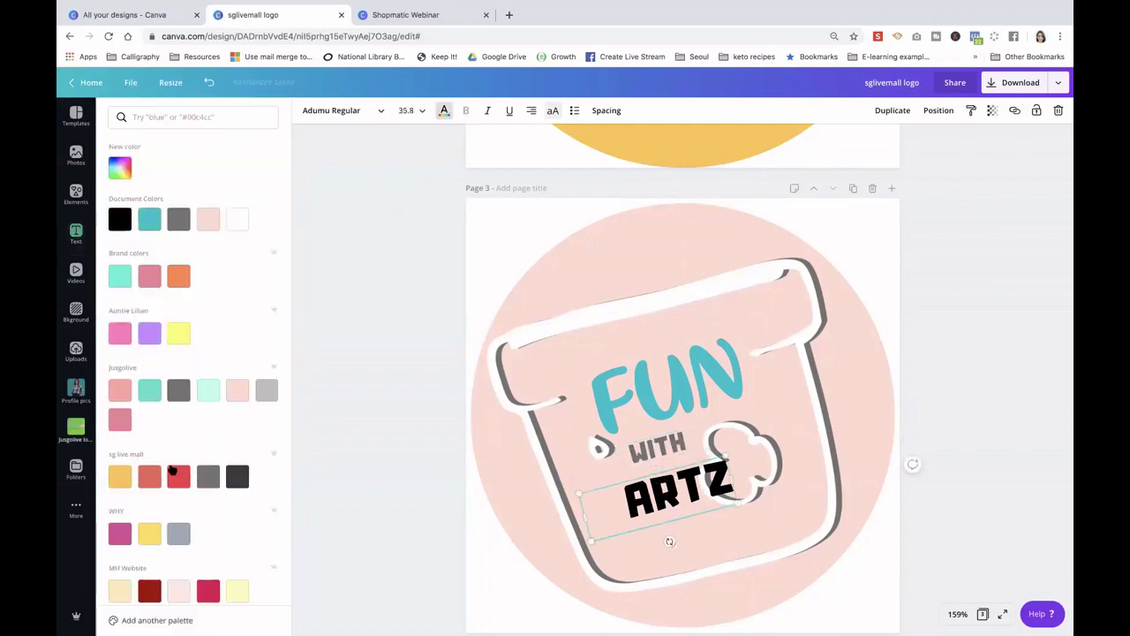
pyautogui.scroll(-5, 202, 397)
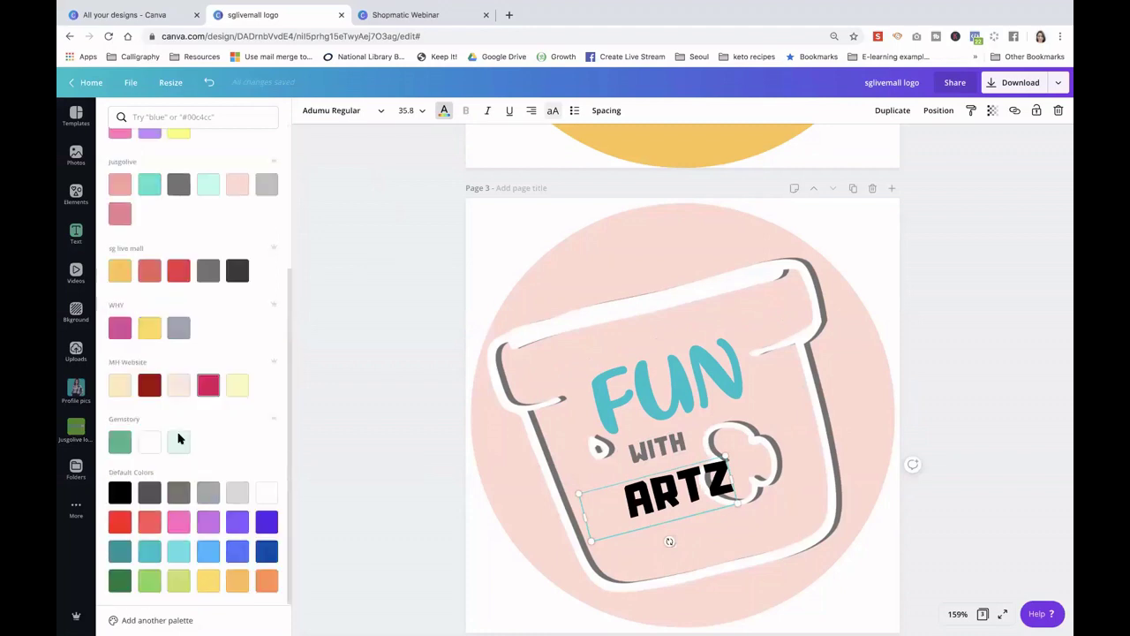
pyautogui.click(149, 551)
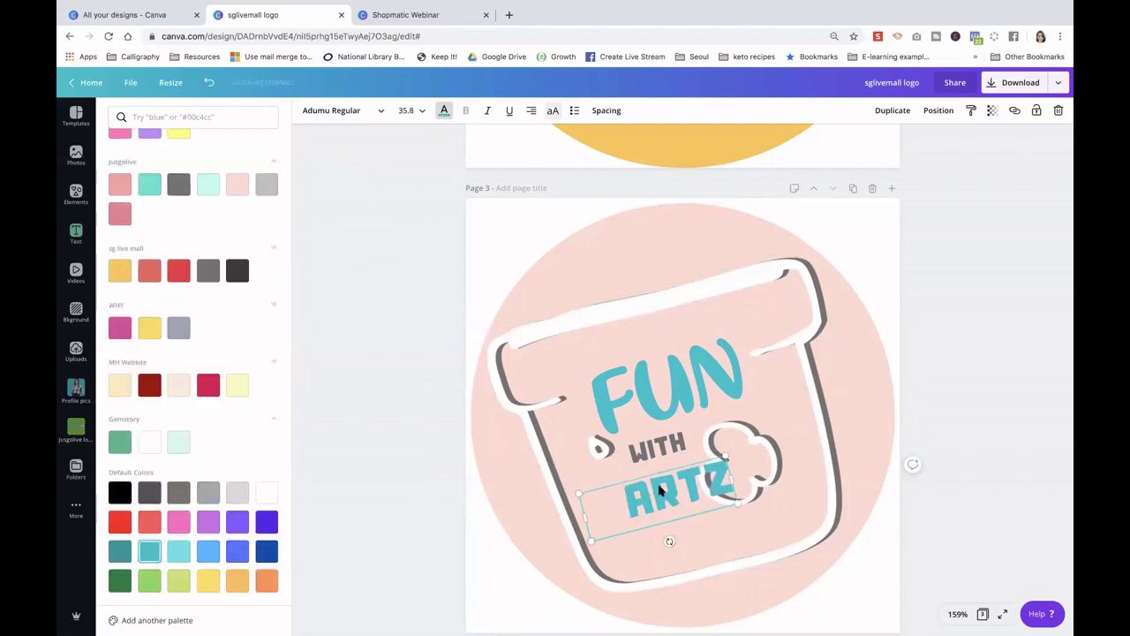
# Enlarge ARTZ to size 50 and left-align it within its box
pyautogui.moveTo(736, 500); pyautogui.dragTo(821, 526)
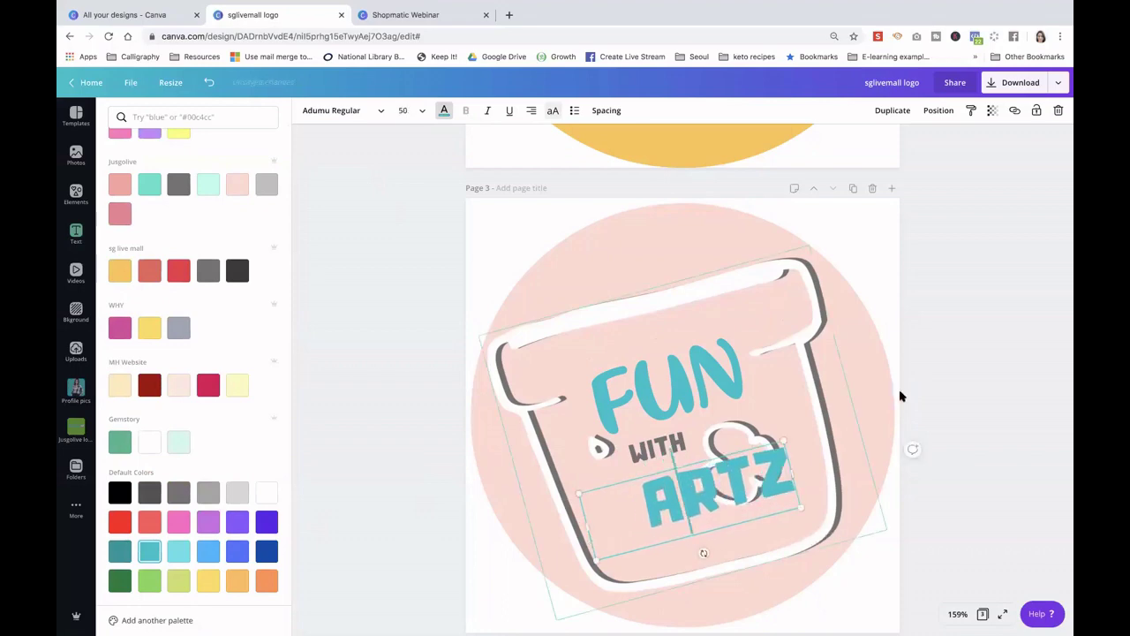
pyautogui.click(706, 490)
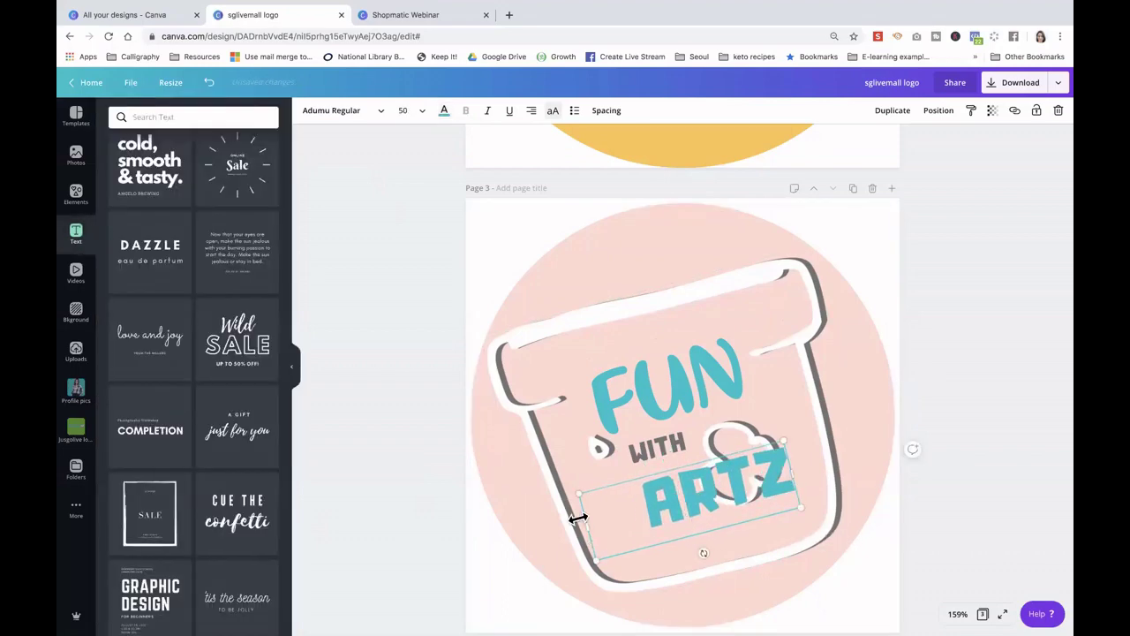
pyautogui.click(522, 535)
pyautogui.click(585, 529)
pyautogui.click(530, 111)
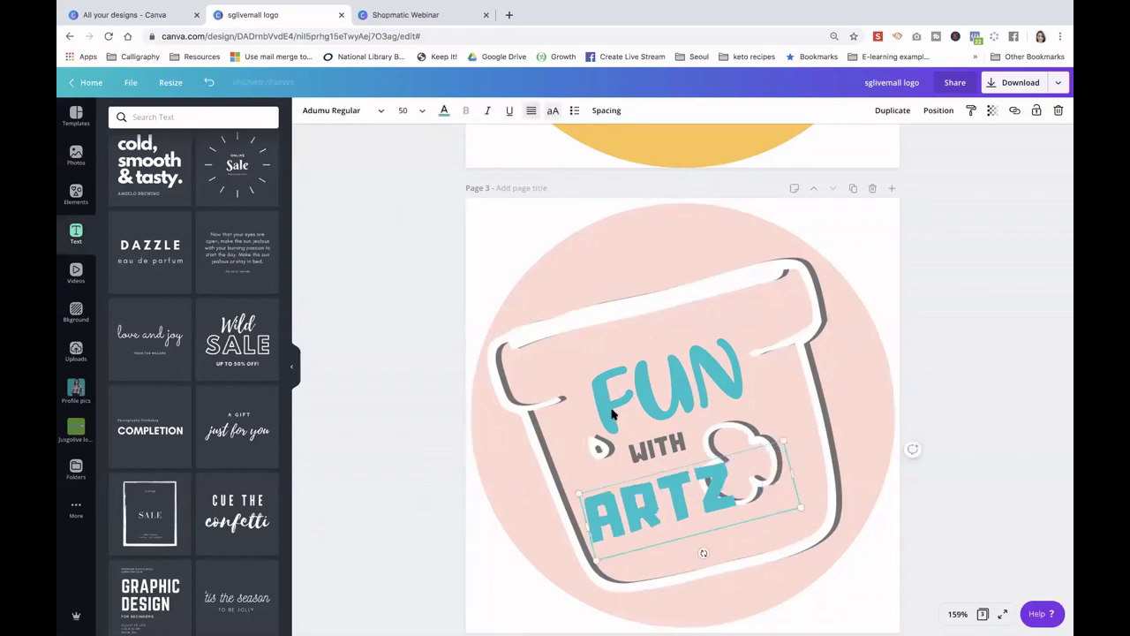
# Centre ARTZ in its box and shift WITH slightly up and right
pyautogui.click(531, 111)
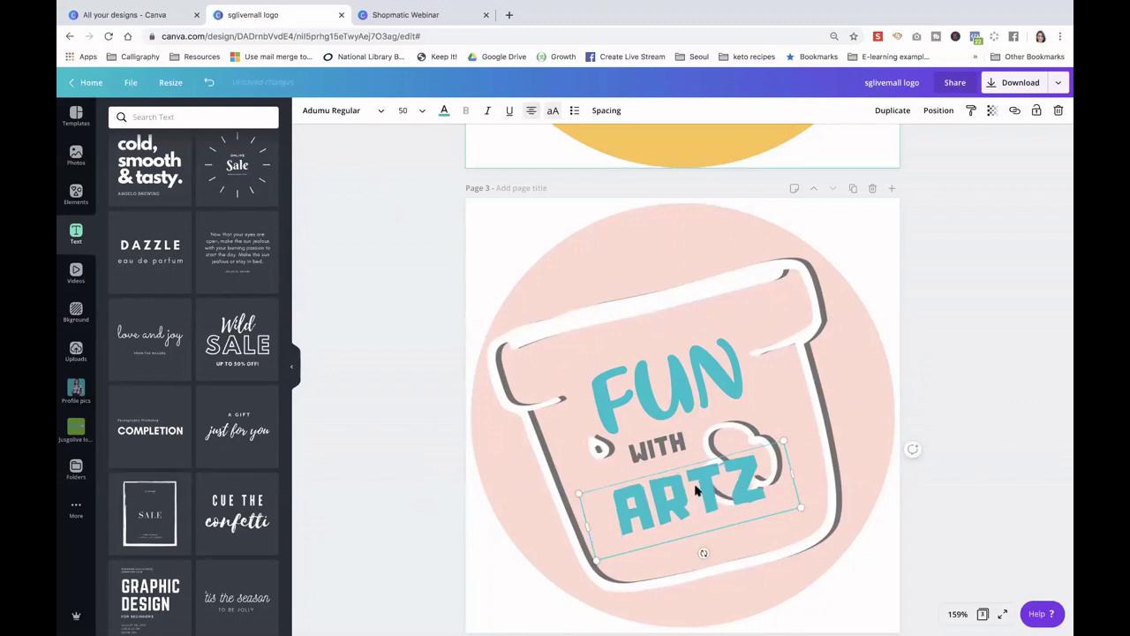
pyautogui.click(662, 447)
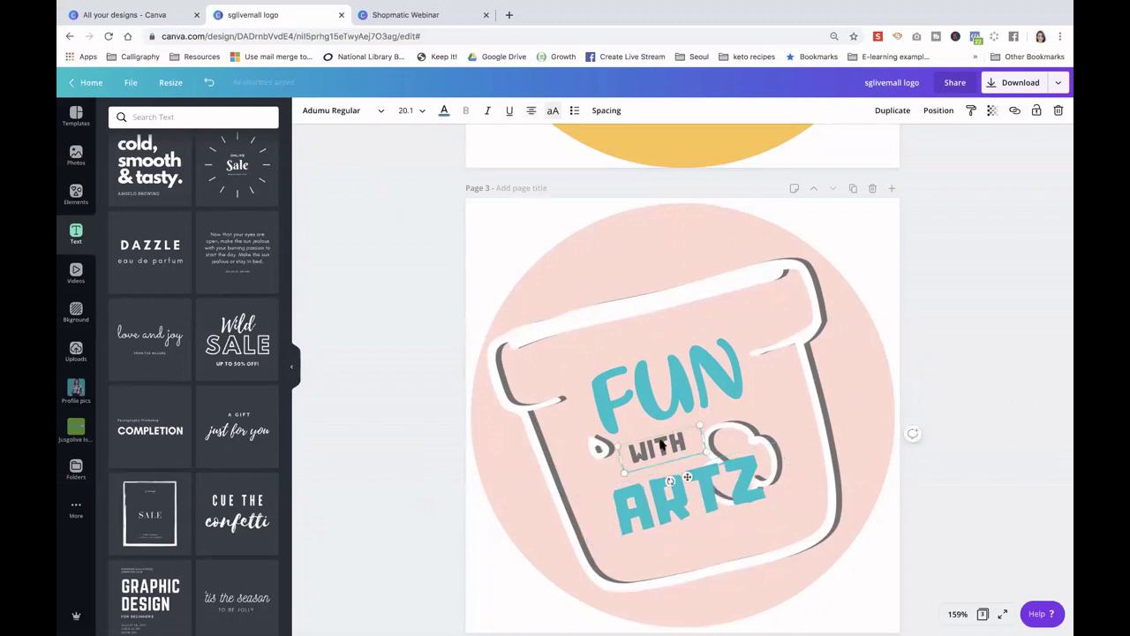
pyautogui.moveTo(662, 447); pyautogui.dragTo(673, 441)
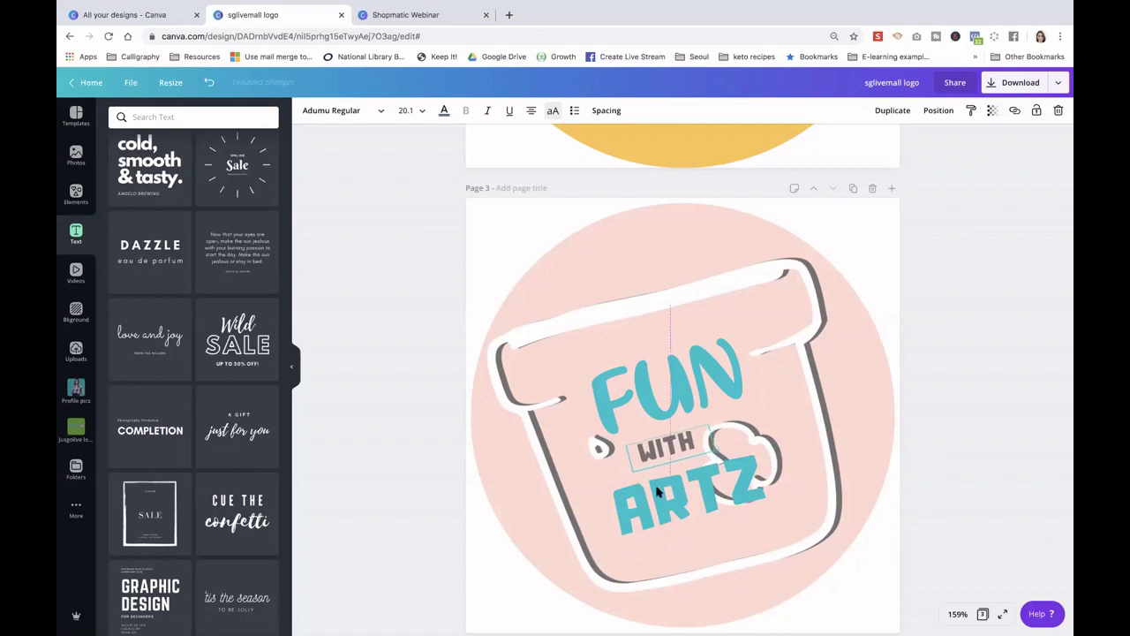
pyautogui.press('Tab')
# Set FUN to Adumu Regular, shrink it slightly, and move it up-right
pyautogui.click(333, 110)
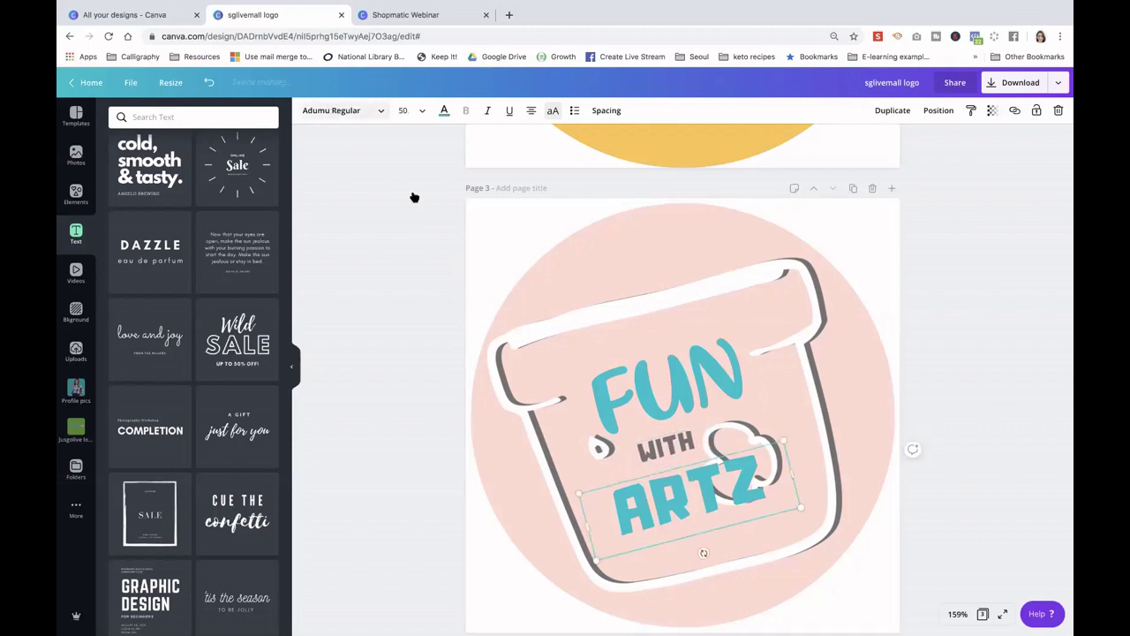
pyautogui.click(607, 404)
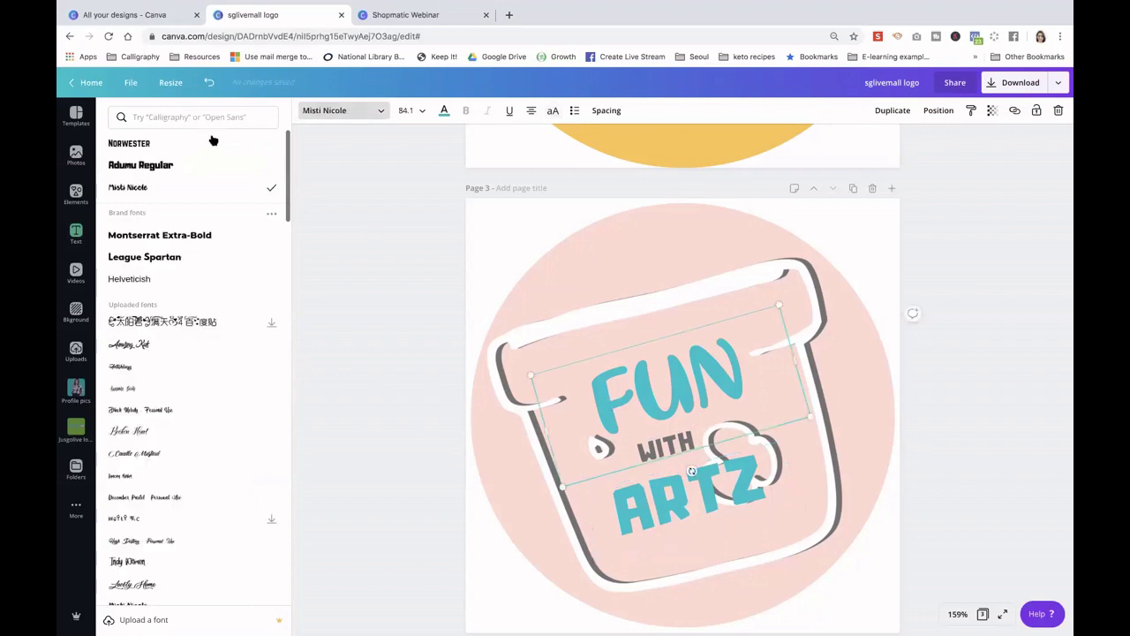
pyautogui.click(159, 165)
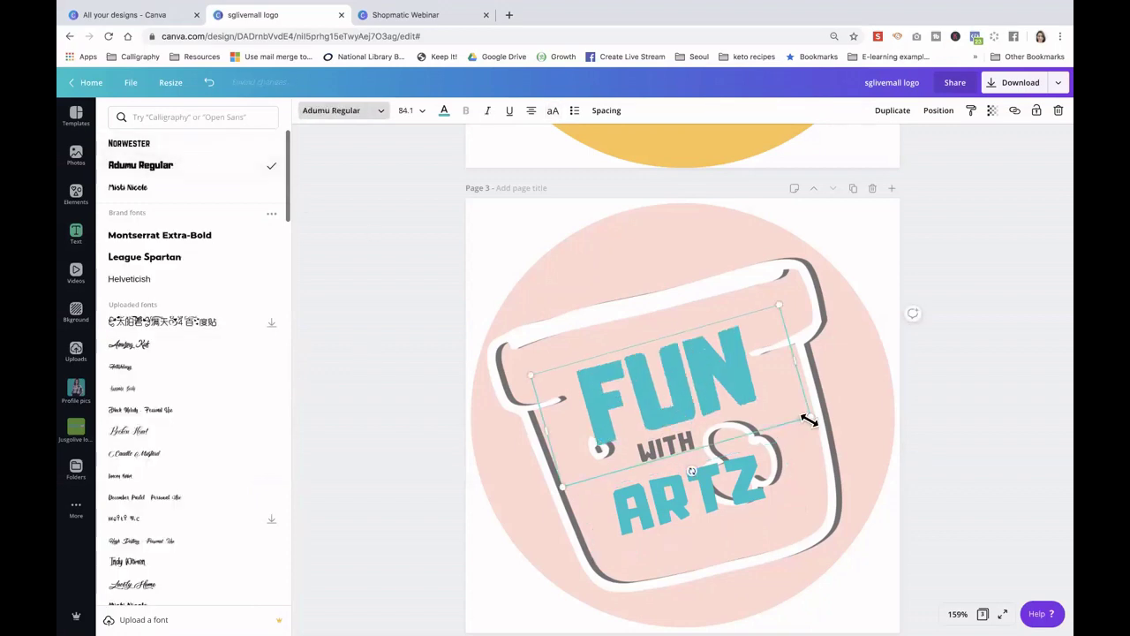
pyautogui.moveTo(793, 411); pyautogui.dragTo(775, 410)
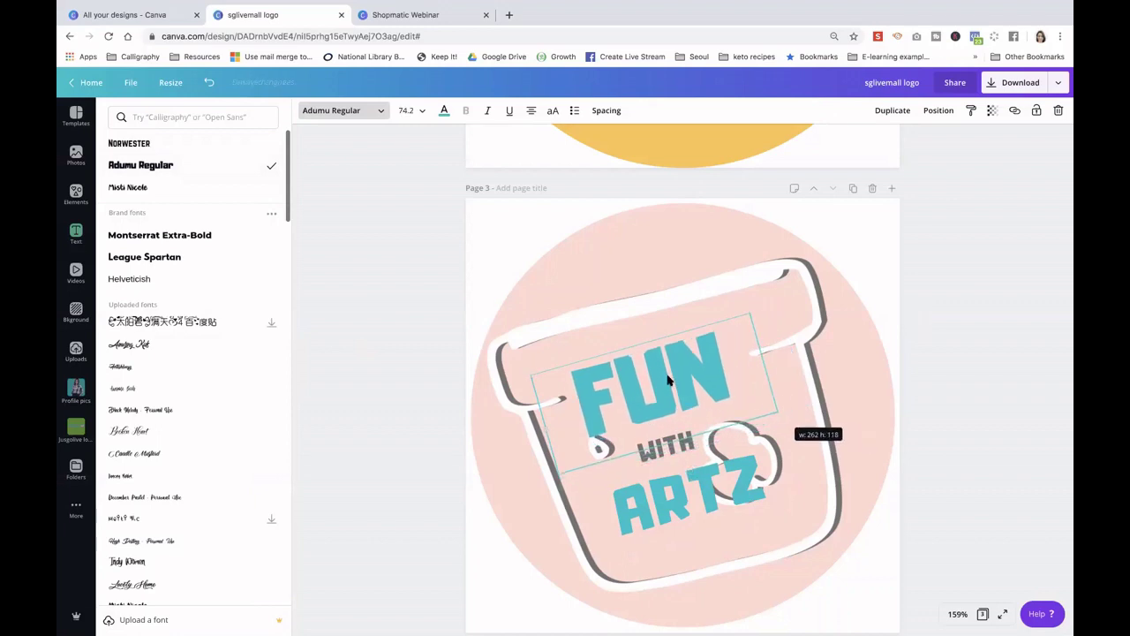
pyautogui.moveTo(669, 380)
pyautogui.mouseDown()
pyautogui.moveTo(683, 373)
pyautogui.moveTo(679, 380)
pyautogui.mouseUp()
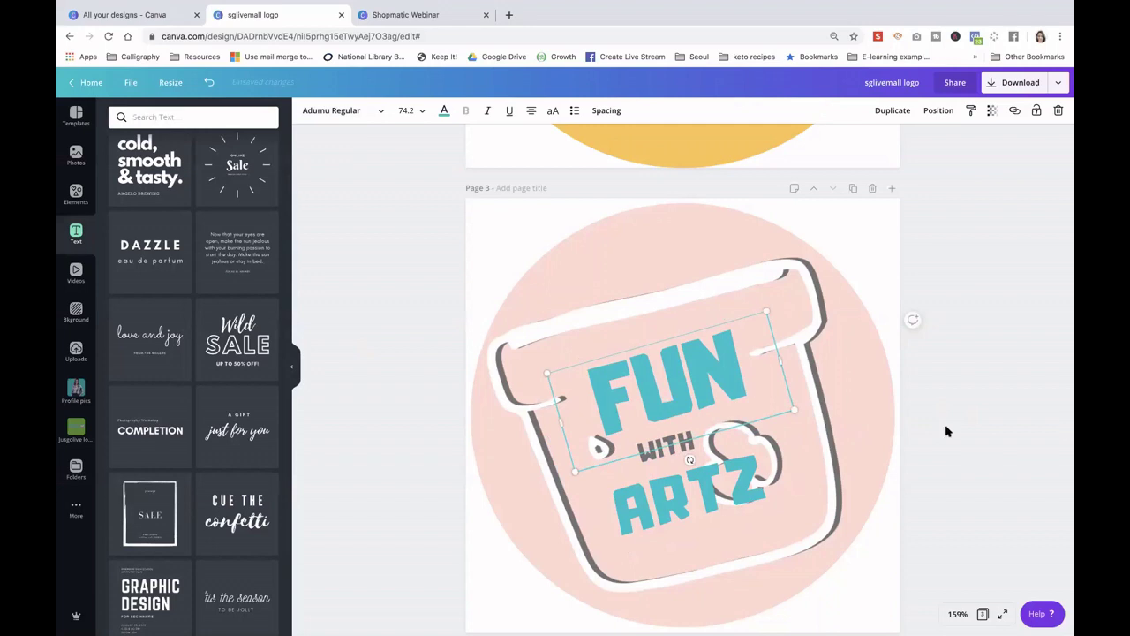
pyautogui.click(947, 431)
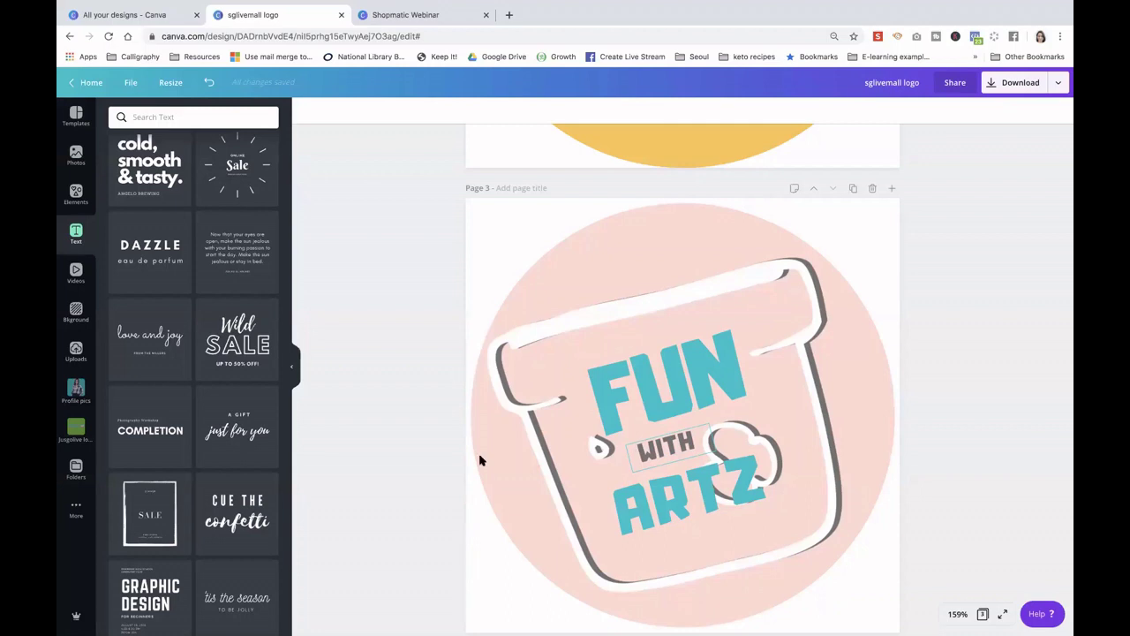
# Enlarge ARTZ to about size 58.9 and shift it down slightly
pyautogui.scroll(-1, 386, 435)
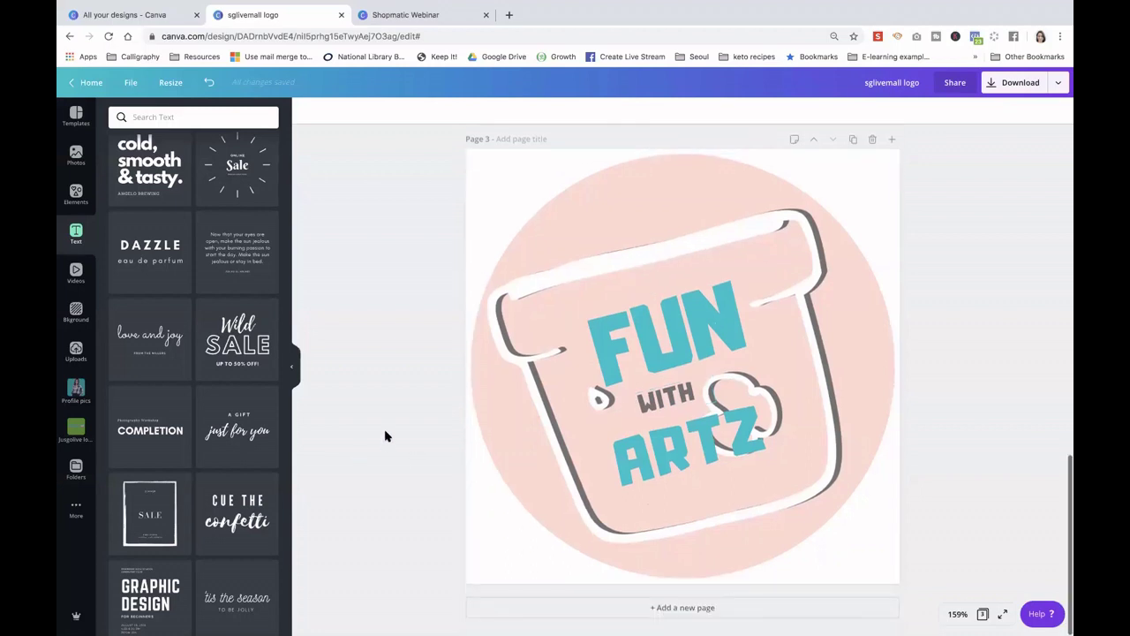
pyautogui.click(678, 438)
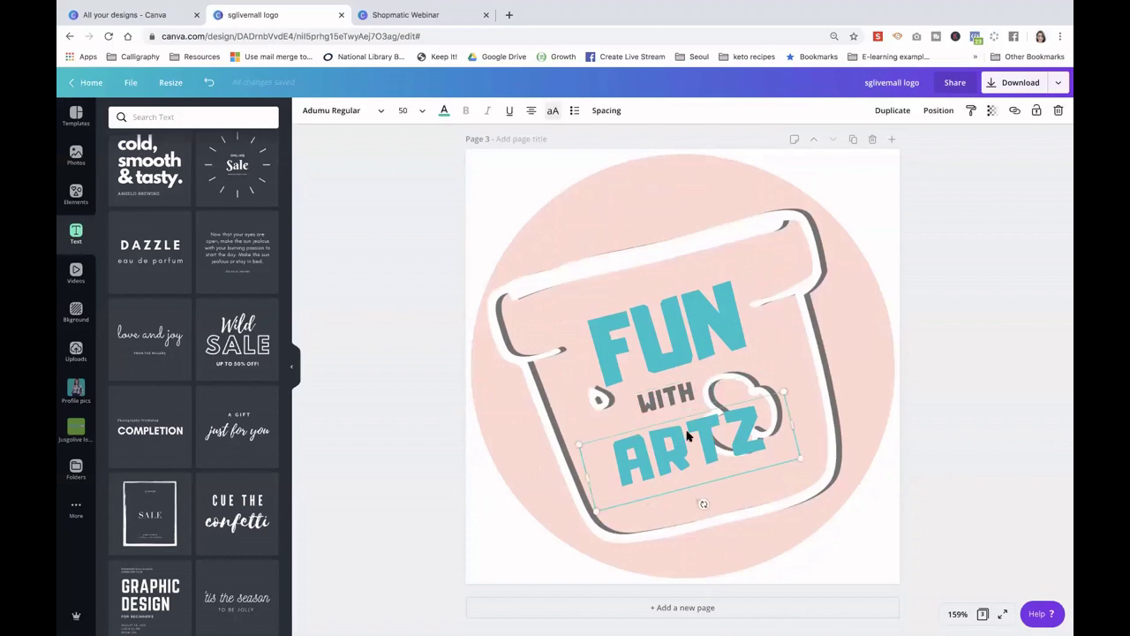
pyautogui.moveTo(794, 371); pyautogui.dragTo(830, 364)
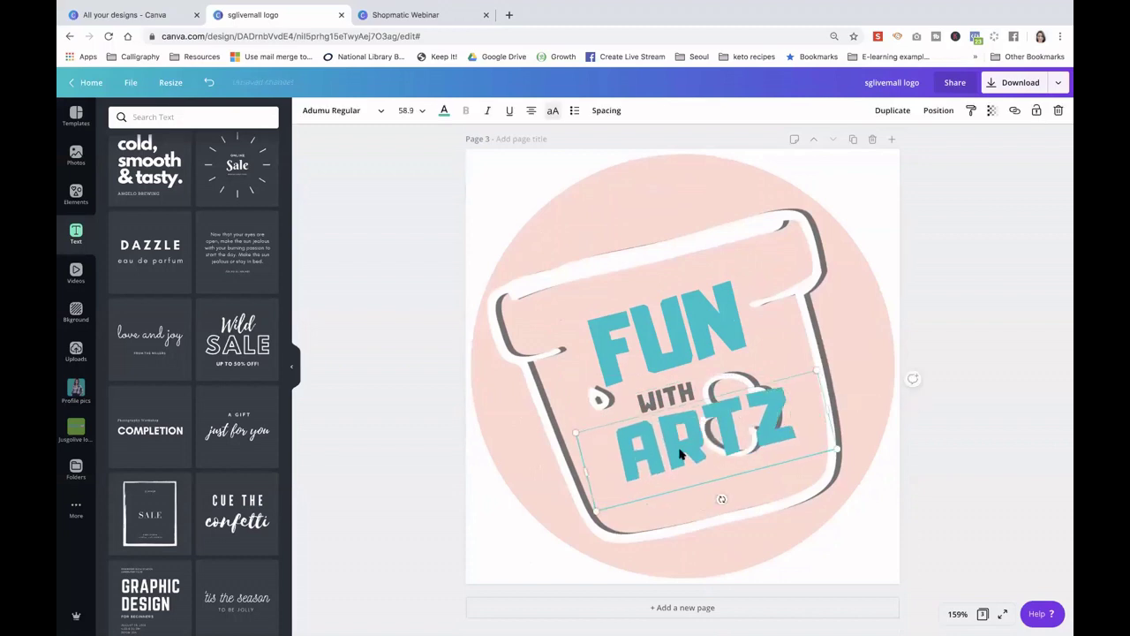
pyautogui.moveTo(680, 449); pyautogui.dragTo(678, 450)
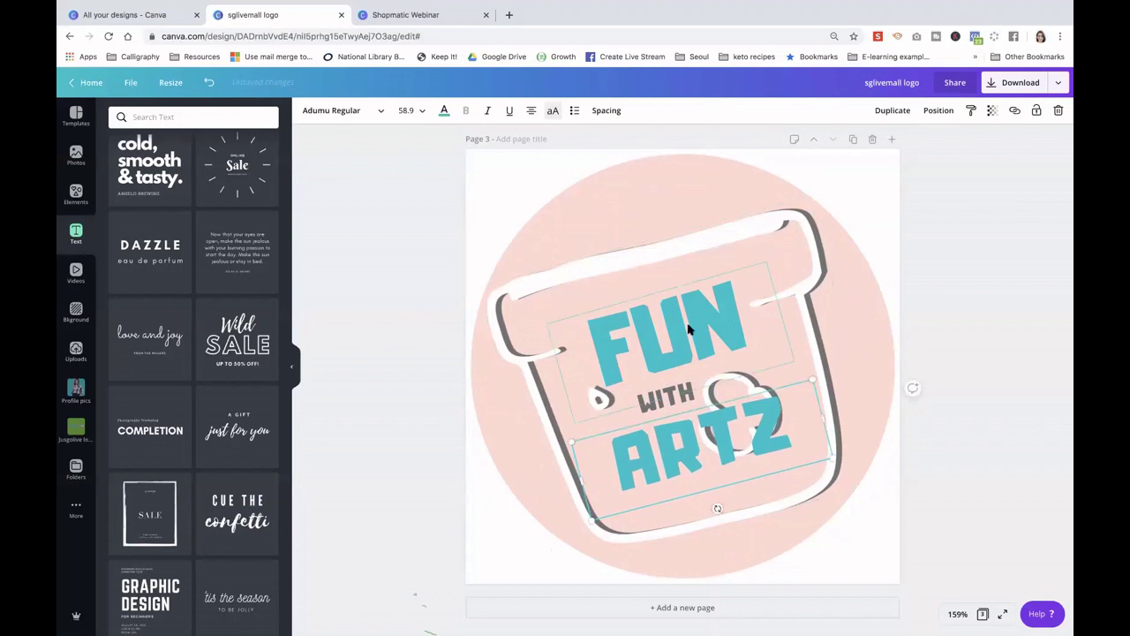
# Duplicate page 3 as page 4 and delete its pink circle and clay-pot image
pyautogui.click(853, 140)
pyautogui.click(777, 186)
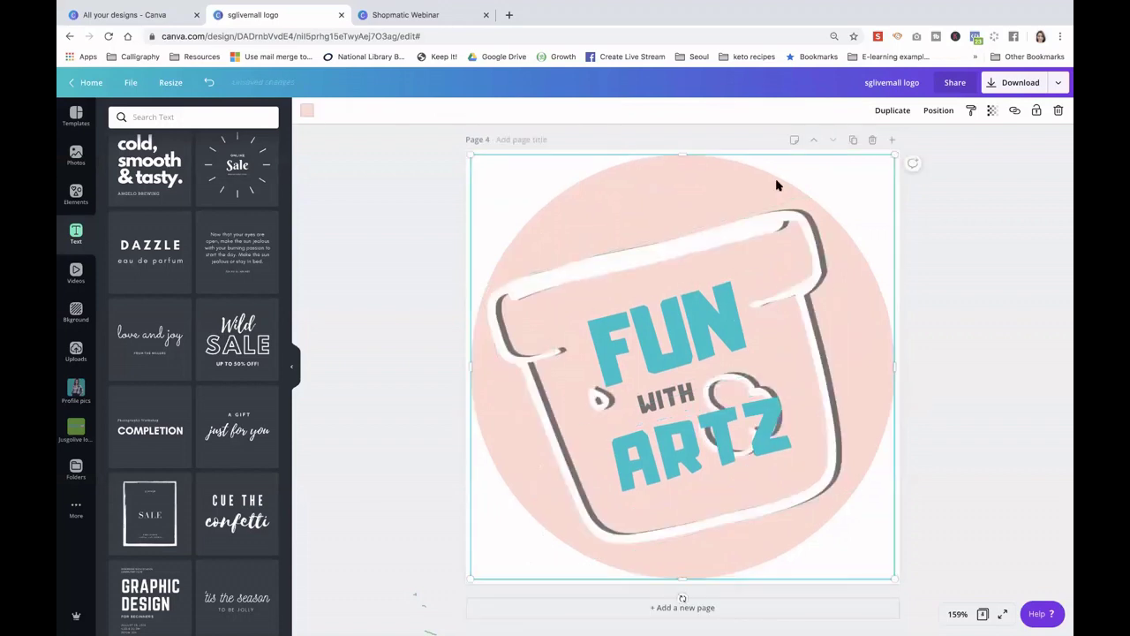
pyautogui.press('Delete')
pyautogui.click(777, 227)
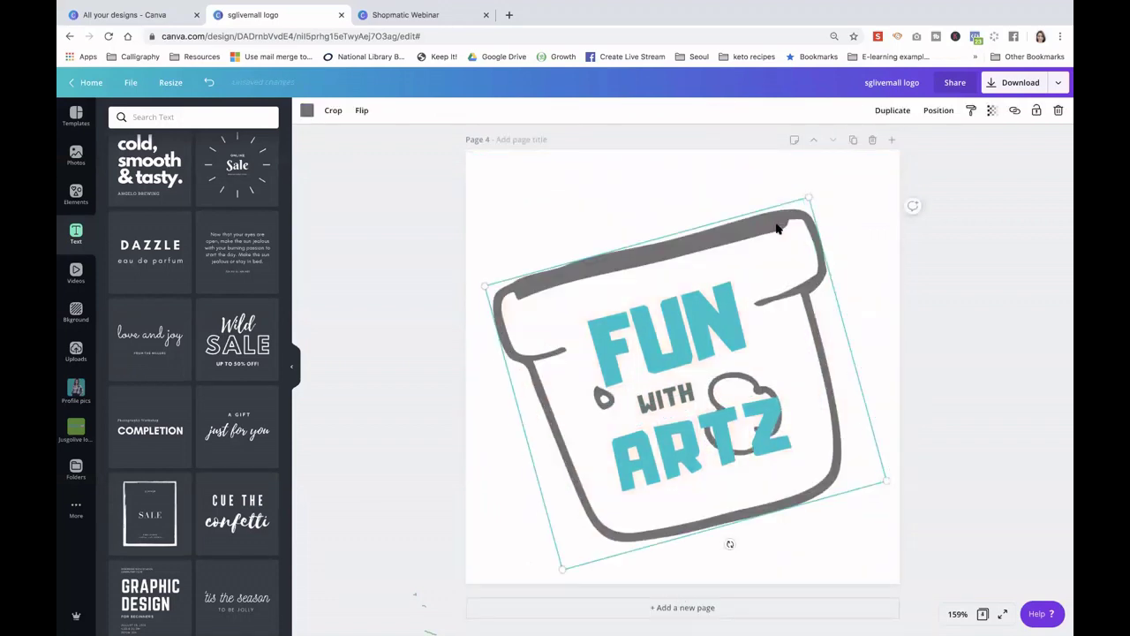
pyautogui.press('Delete')
# Group the FUN, WITH and ARTZ text boxes on page 4
pyautogui.click(706, 314)
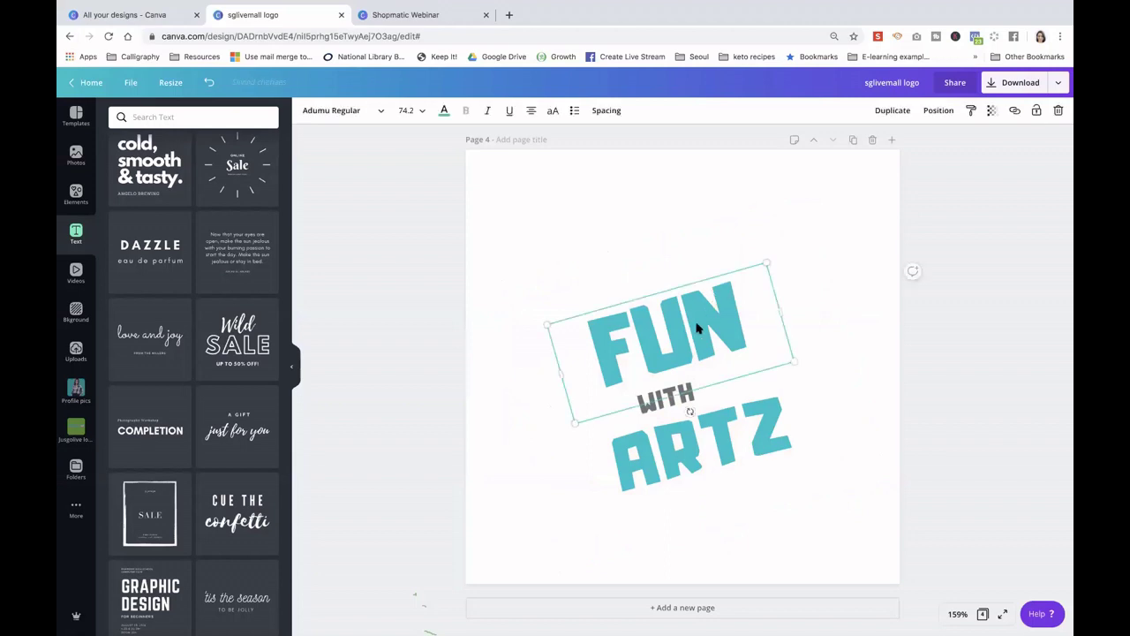
pyautogui.keyDown('shift'); pyautogui.click(659, 412); pyautogui.keyUp('shift')
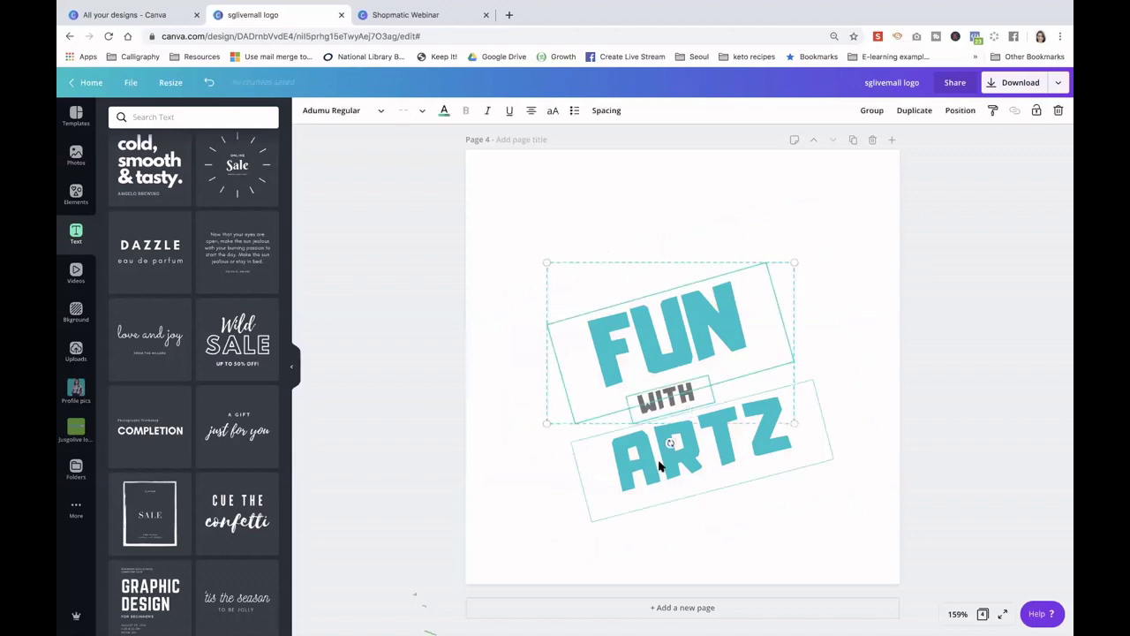
pyautogui.keyDown('shift'); pyautogui.click(658, 464); pyautogui.keyUp('shift')
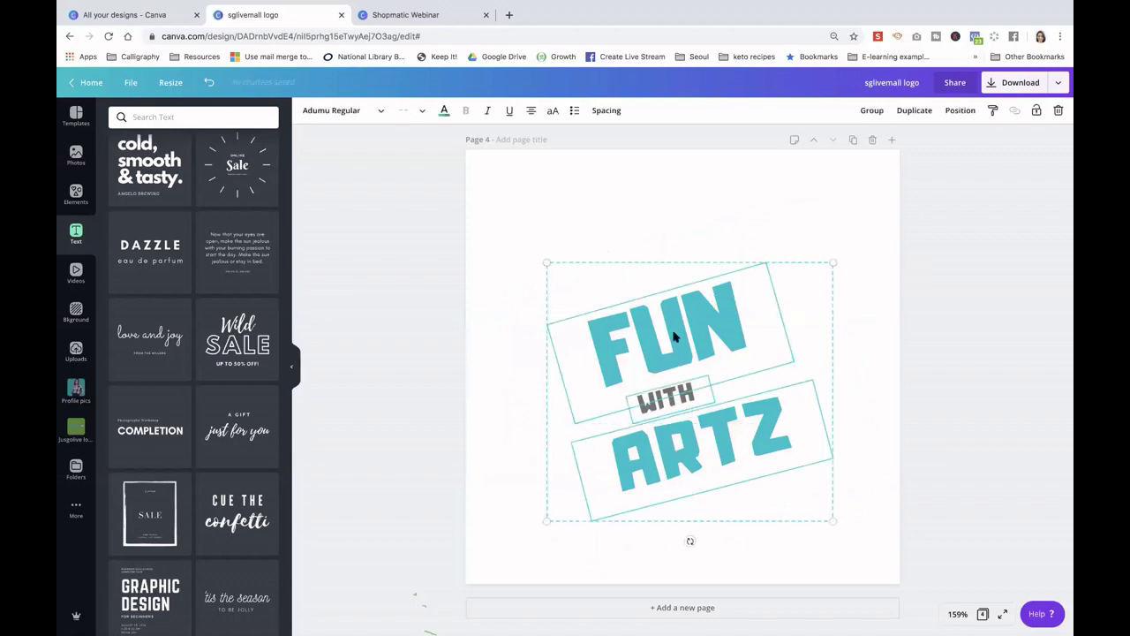
pyautogui.click(874, 111)
# Enlarge the FUN WITH ARTZ group and move it lower to fill the page
pyautogui.moveTo(837, 261); pyautogui.dragTo(897, 208)
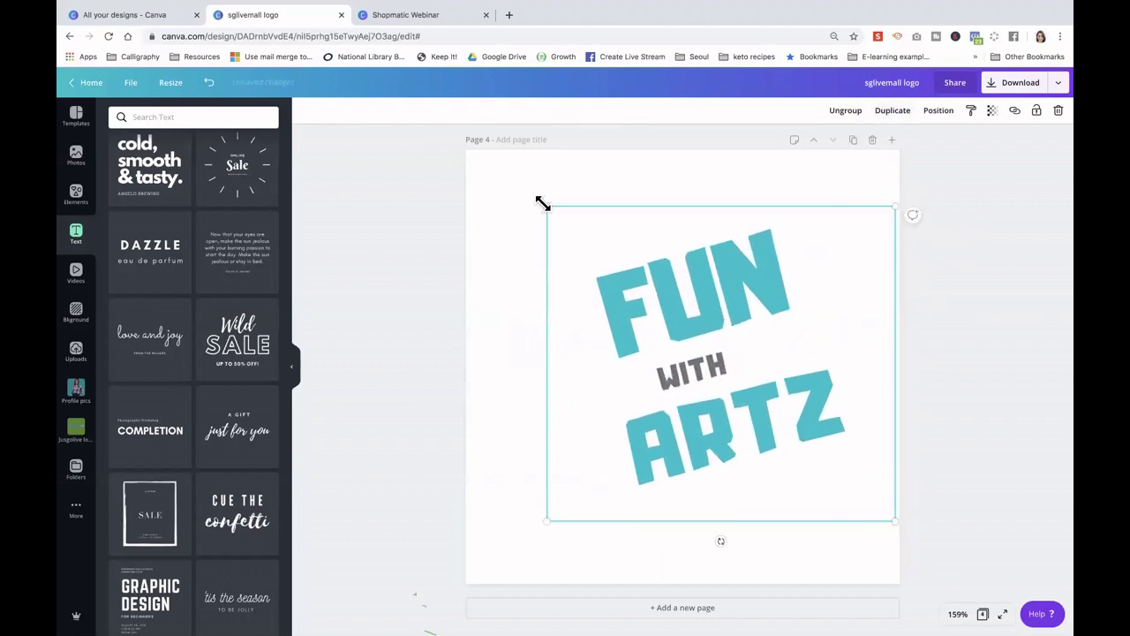
pyautogui.moveTo(537, 203); pyautogui.dragTo(456, 175)
pyautogui.moveTo(665, 344); pyautogui.dragTo(664, 367)
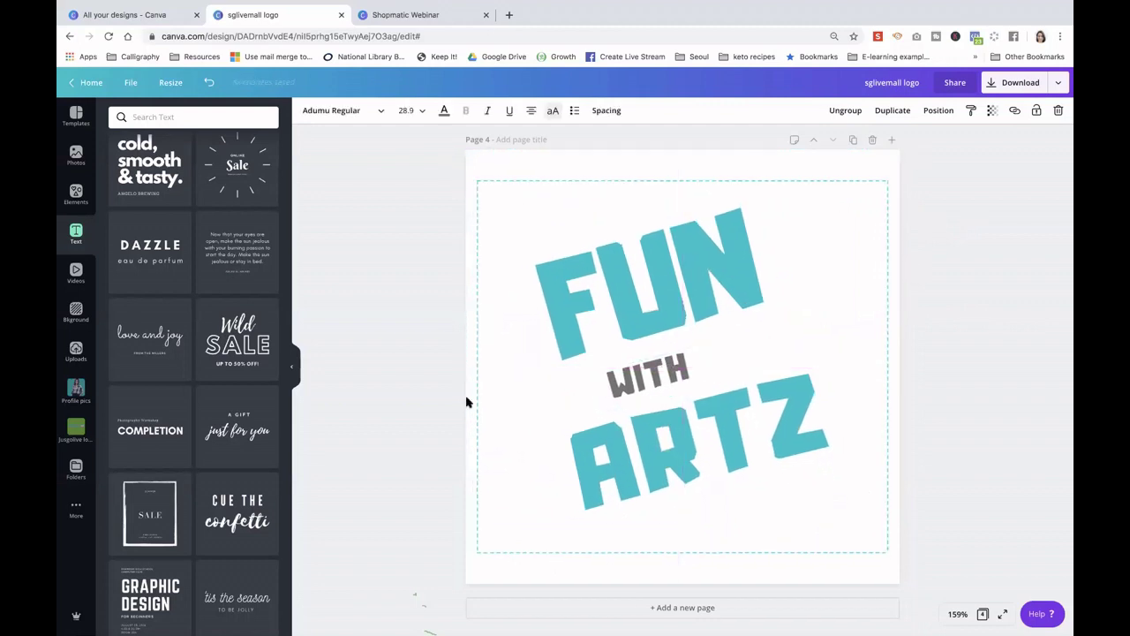
pyautogui.click(455, 399)
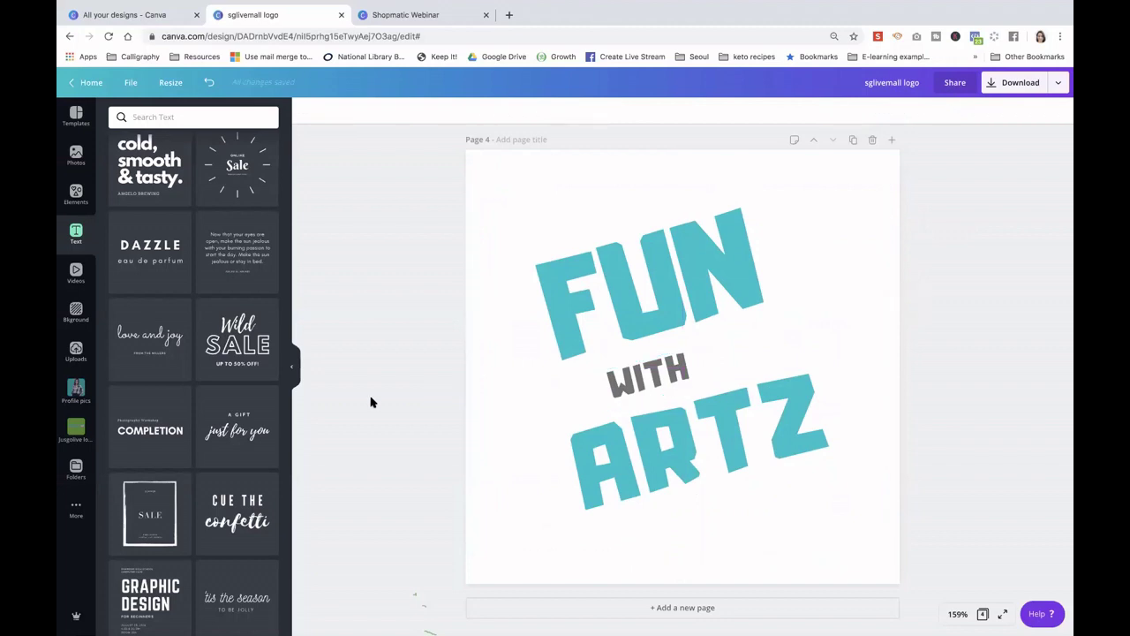
# Back on page 3, shrink ARTZ and move it up and left
pyautogui.scroll(1, 371, 402)
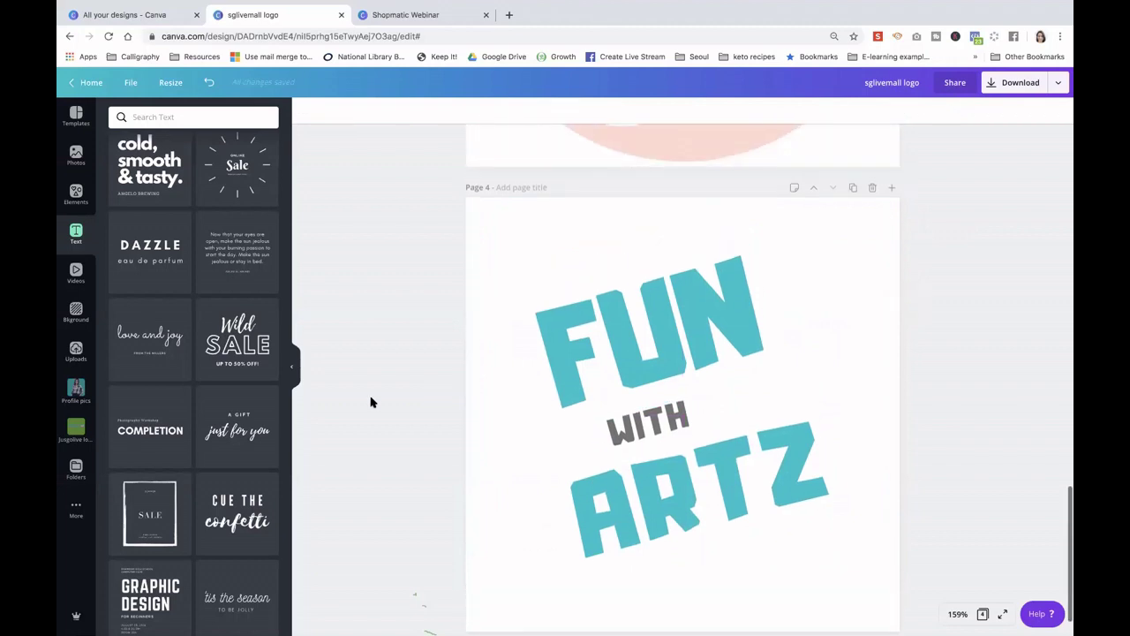
pyautogui.scroll(5, 371, 403)
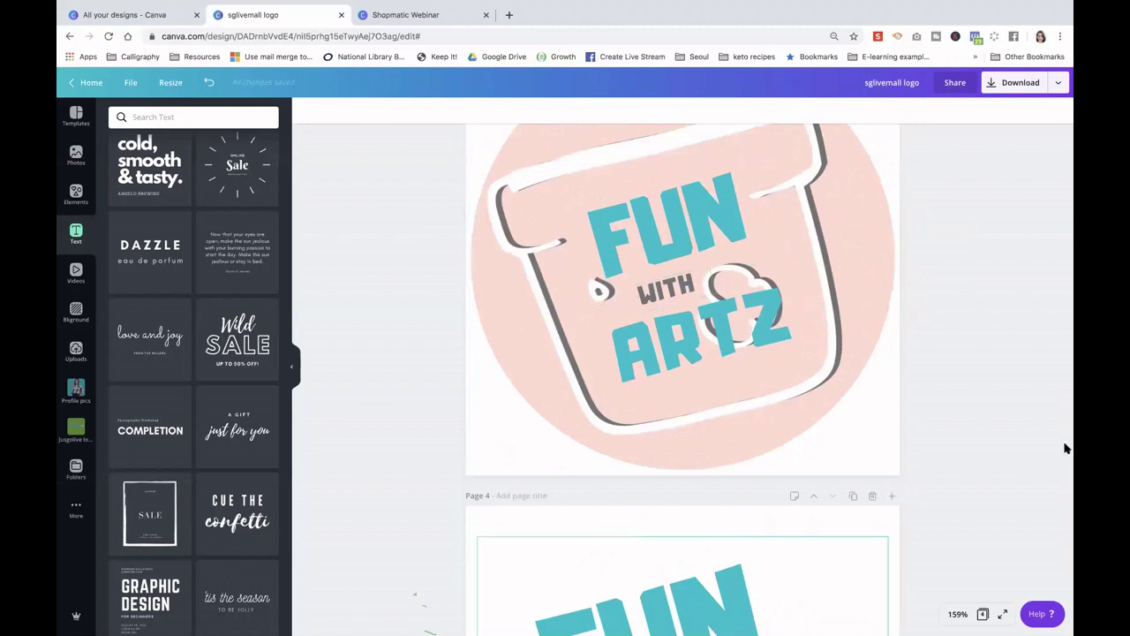
pyautogui.scroll(-3, 1065, 449)
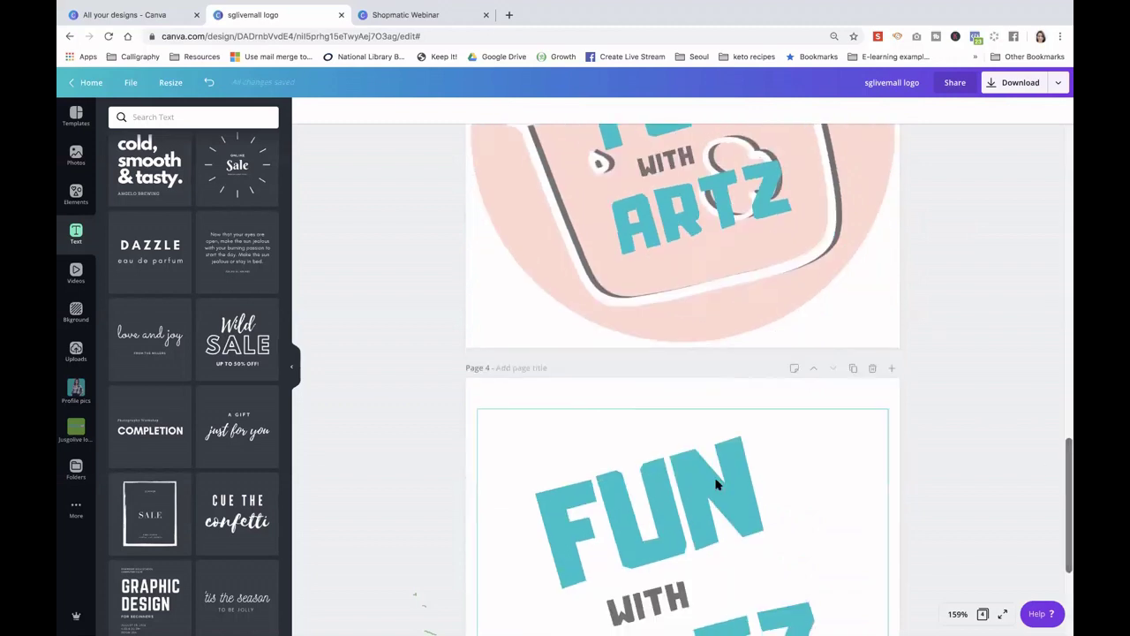
pyautogui.scroll(5, 716, 484)
pyautogui.click(704, 505)
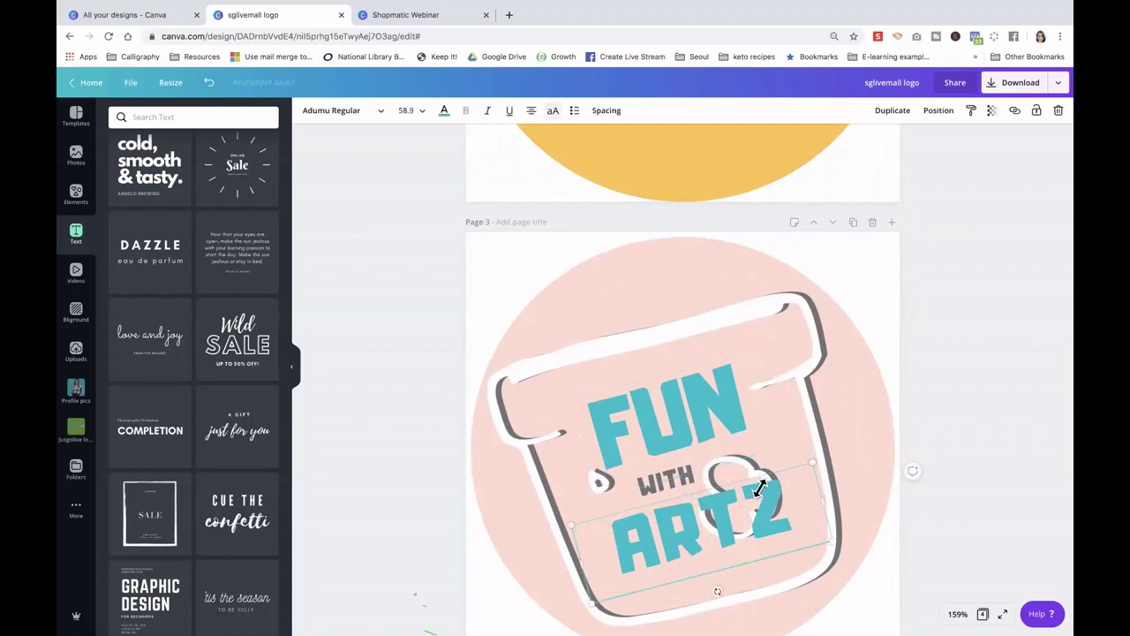
pyautogui.moveTo(744, 484); pyautogui.dragTo(752, 513)
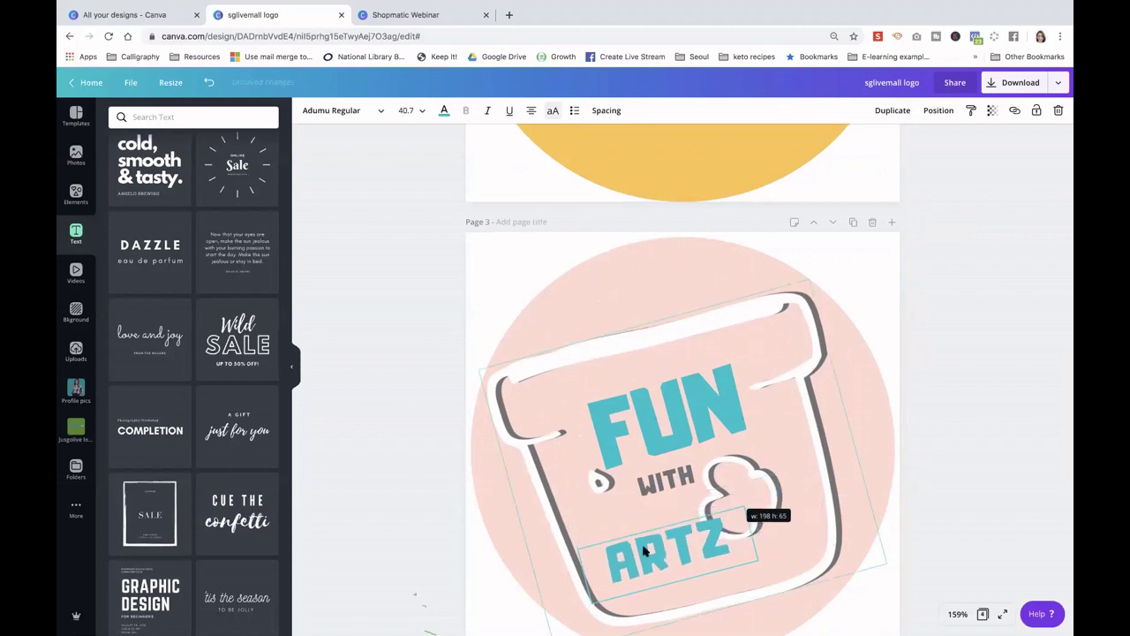
pyautogui.moveTo(645, 549); pyautogui.dragTo(623, 532)
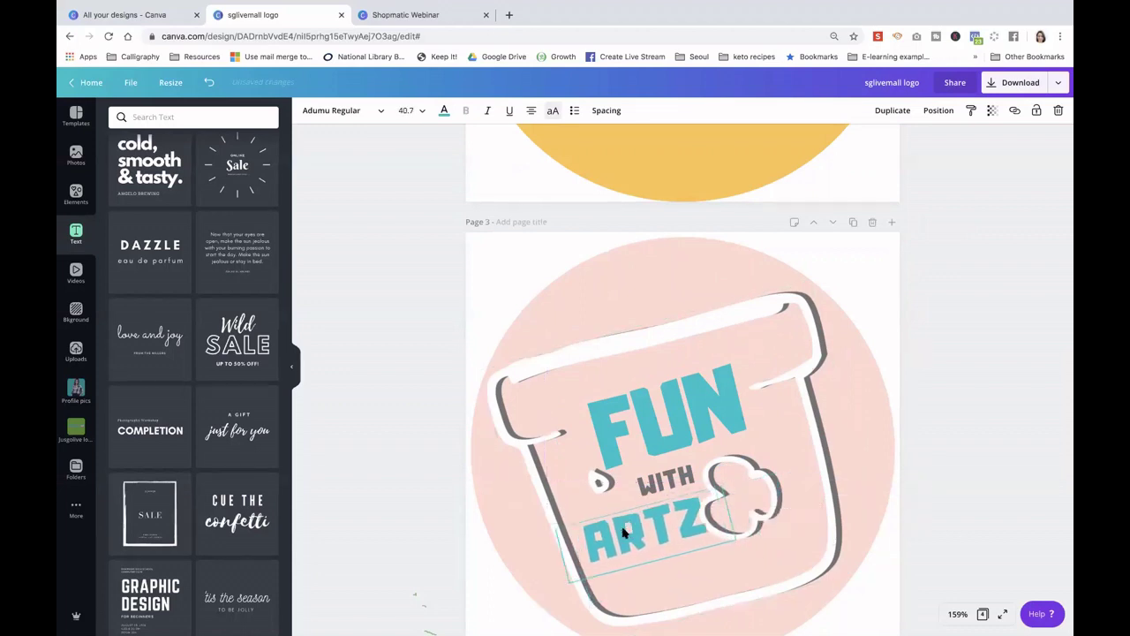
# Fine-tune ARTZ's size to 38 and position it under WITH inside the pot
pyautogui.moveTo(734, 538); pyautogui.dragTo(663, 571)
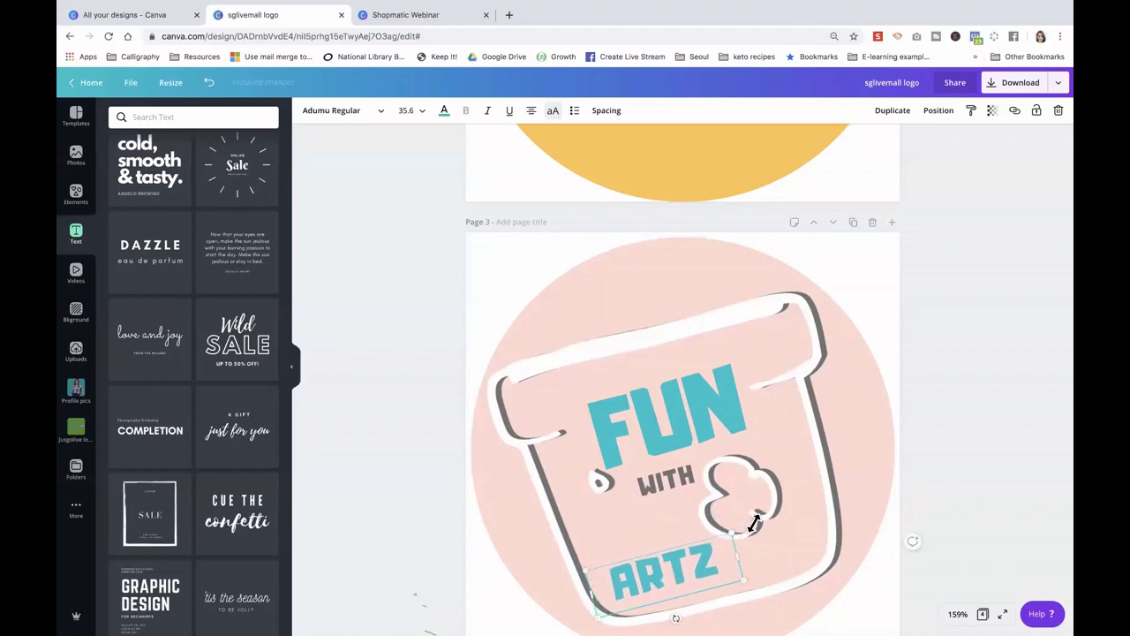
pyautogui.moveTo(755, 523); pyautogui.dragTo(790, 545)
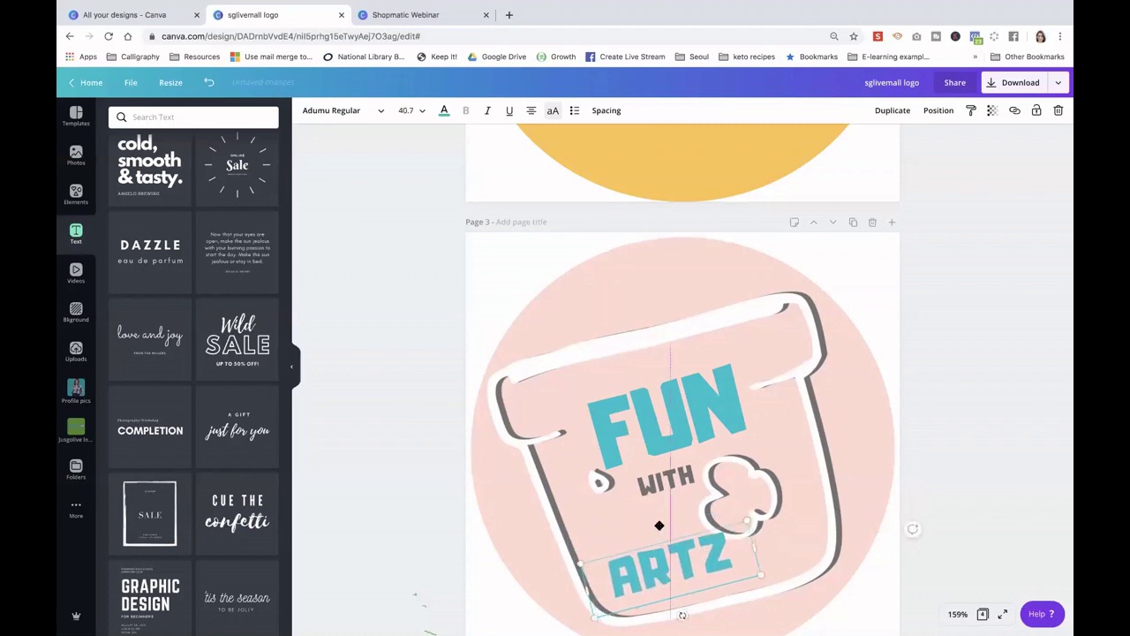
pyautogui.moveTo(659, 525); pyautogui.dragTo(663, 512)
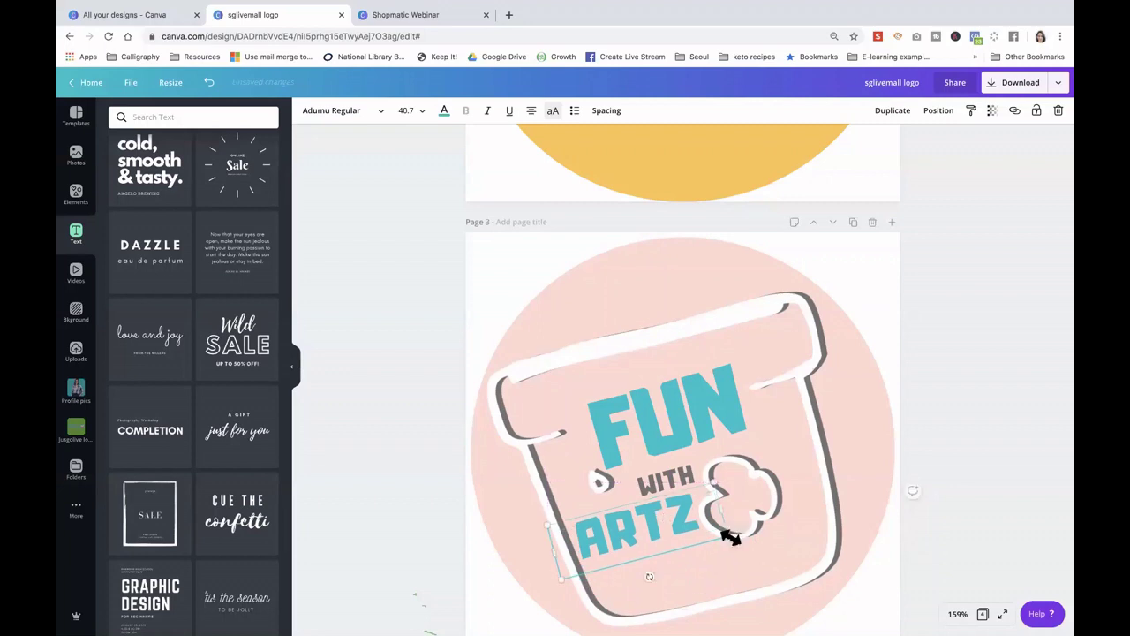
pyautogui.moveTo(729, 537)
pyautogui.mouseDown()
pyautogui.moveTo(651, 537)
pyautogui.moveTo(719, 550)
pyautogui.mouseUp()
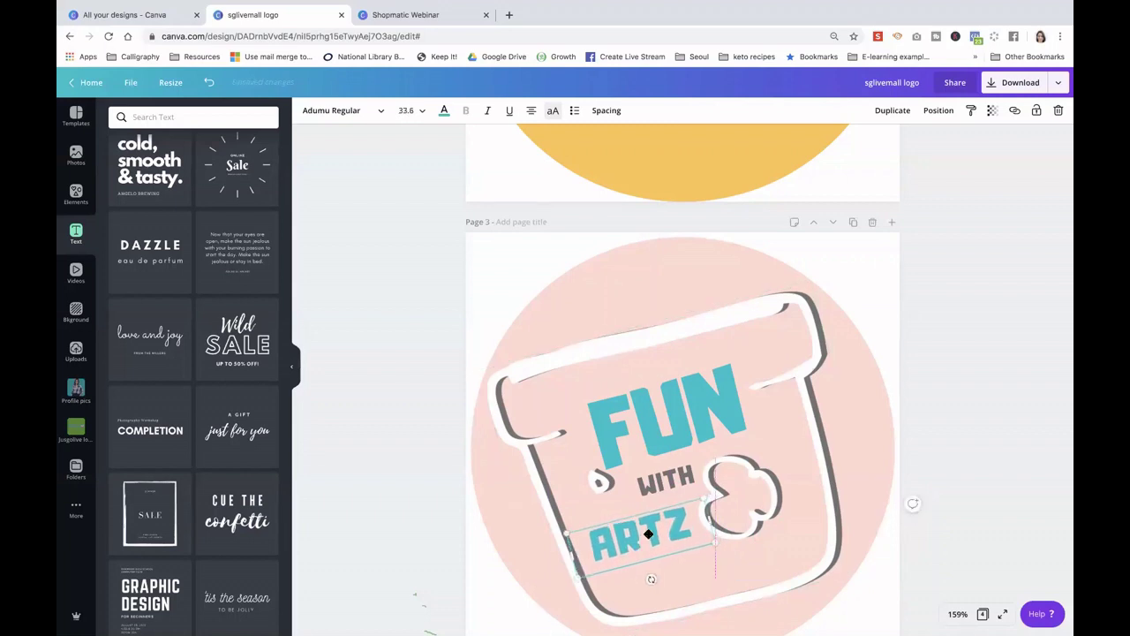
pyautogui.moveTo(648, 534); pyautogui.dragTo(653, 531)
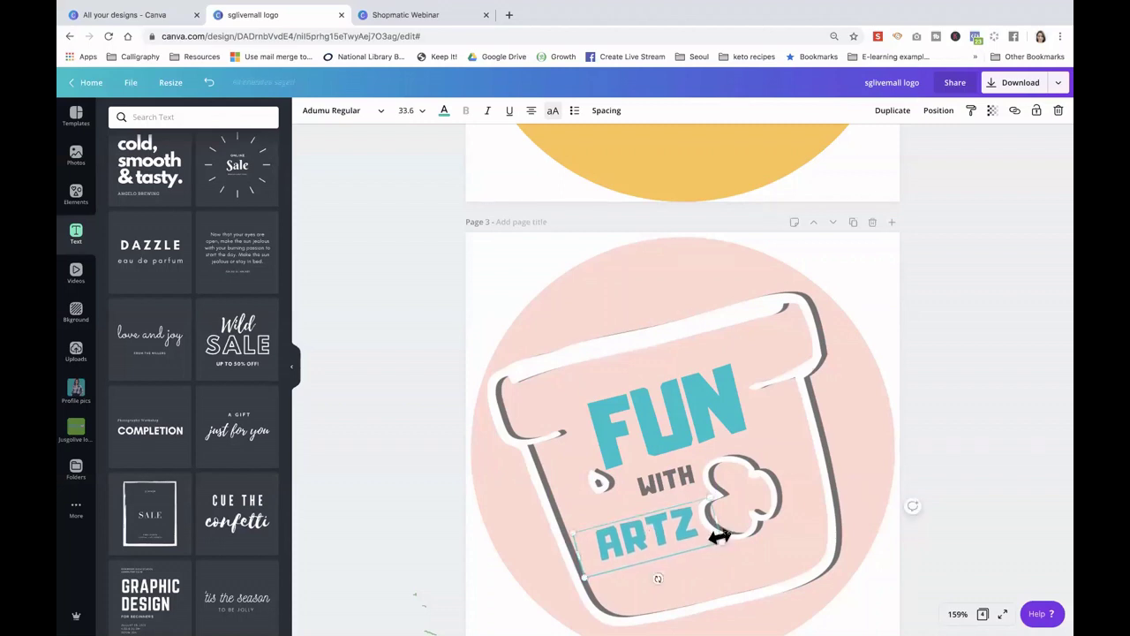
pyautogui.moveTo(722, 543); pyautogui.dragTo(670, 529)
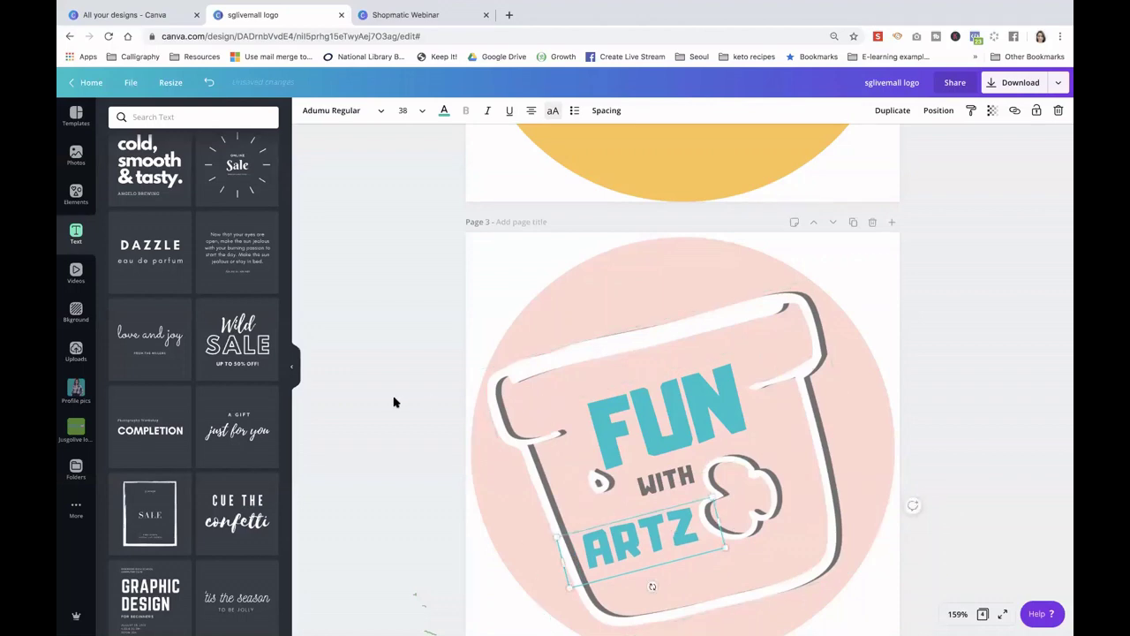
# Deselect ARTZ and go to the All your designs list
pyautogui.click(359, 377)
pyautogui.scroll(3, 358, 376)
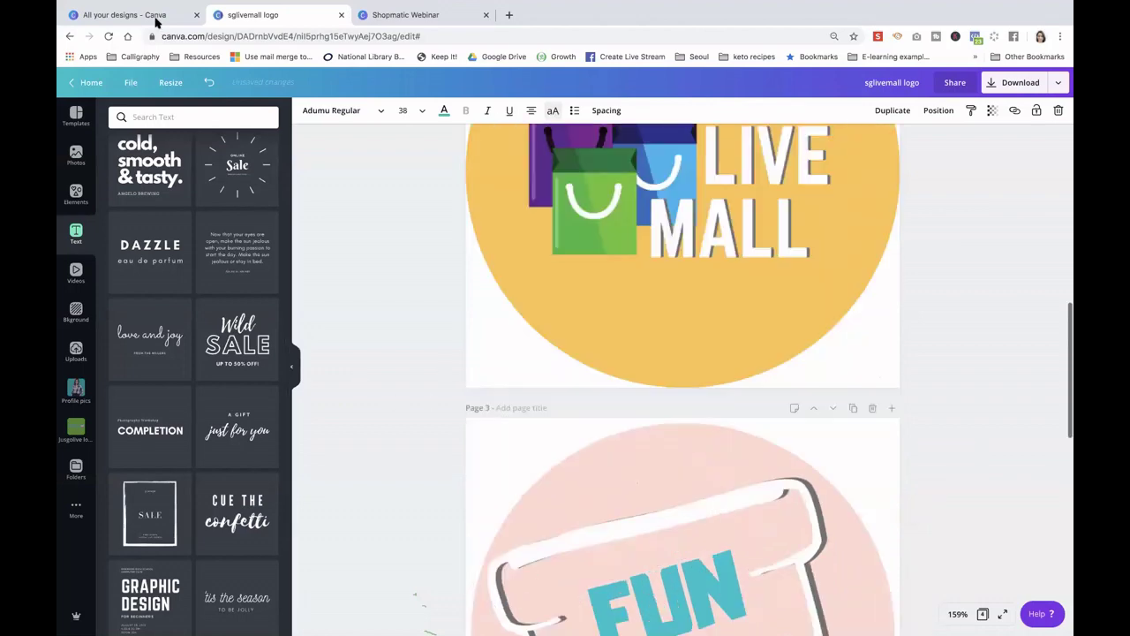
pyautogui.click(159, 18)
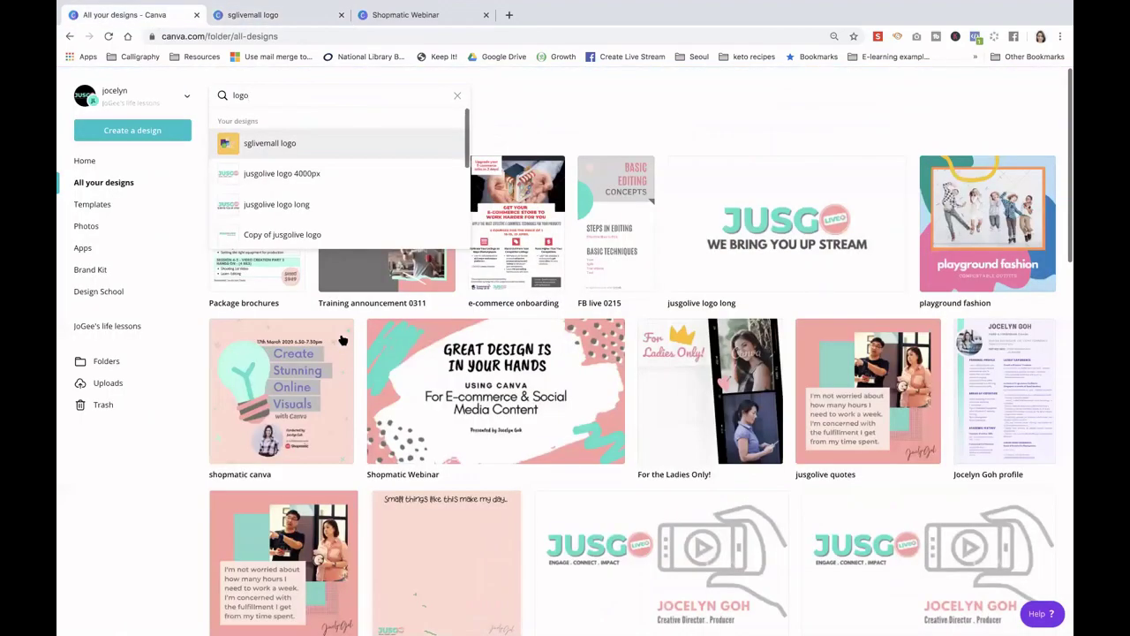
pyautogui.click(626, 113)
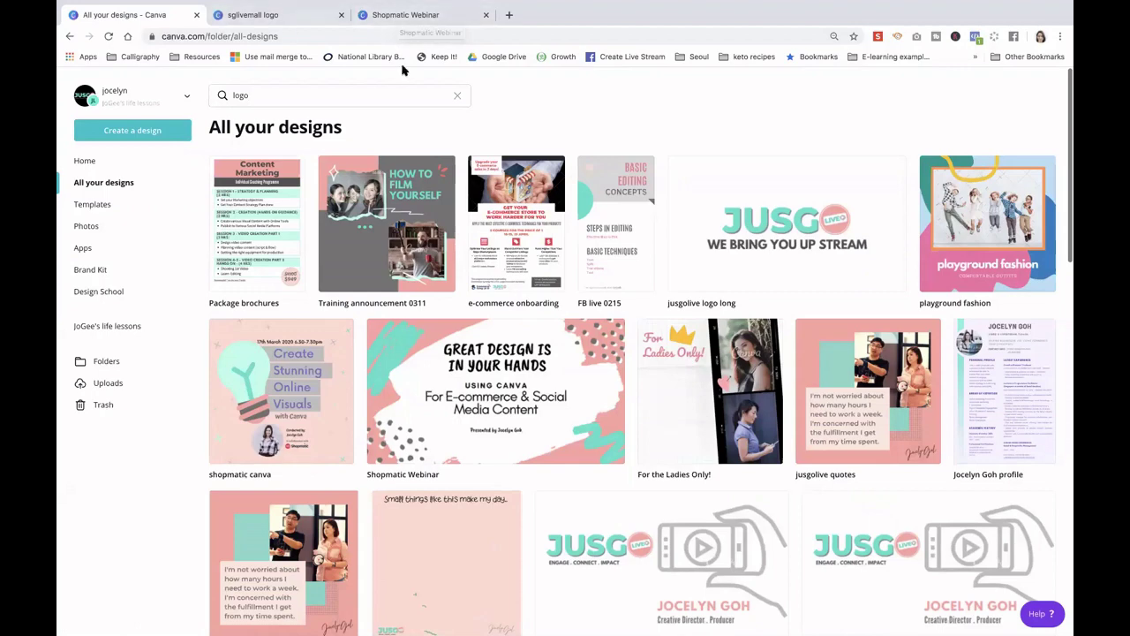
# Switch to the Shopmatic Webinar design and scroll to its page 5
pyautogui.click(393, 15)
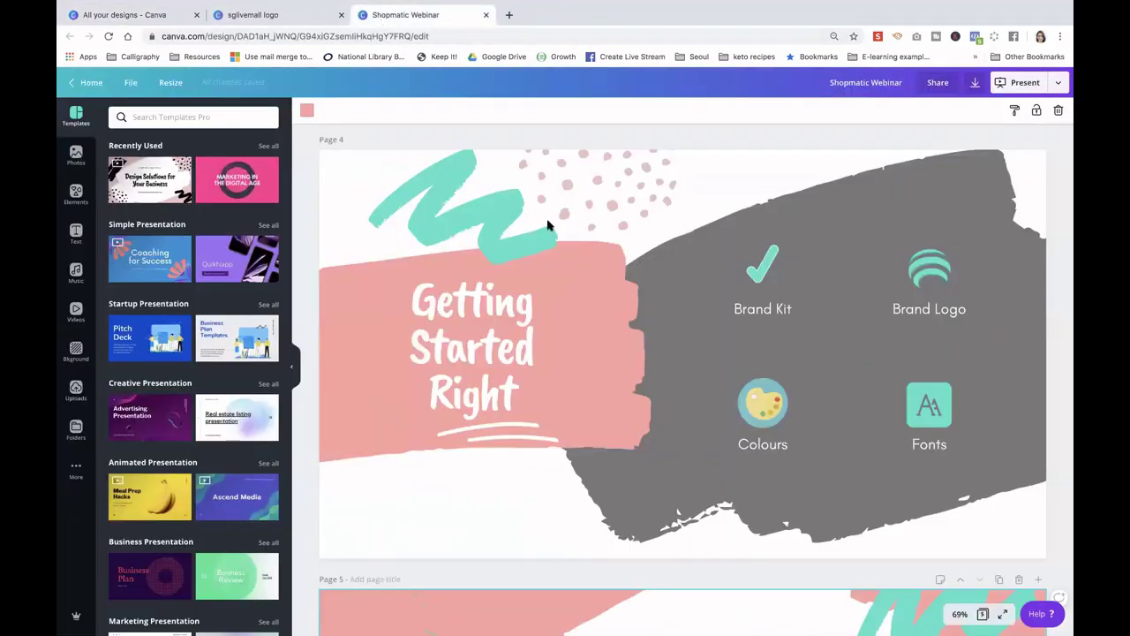
pyautogui.scroll(-8, 547, 226)
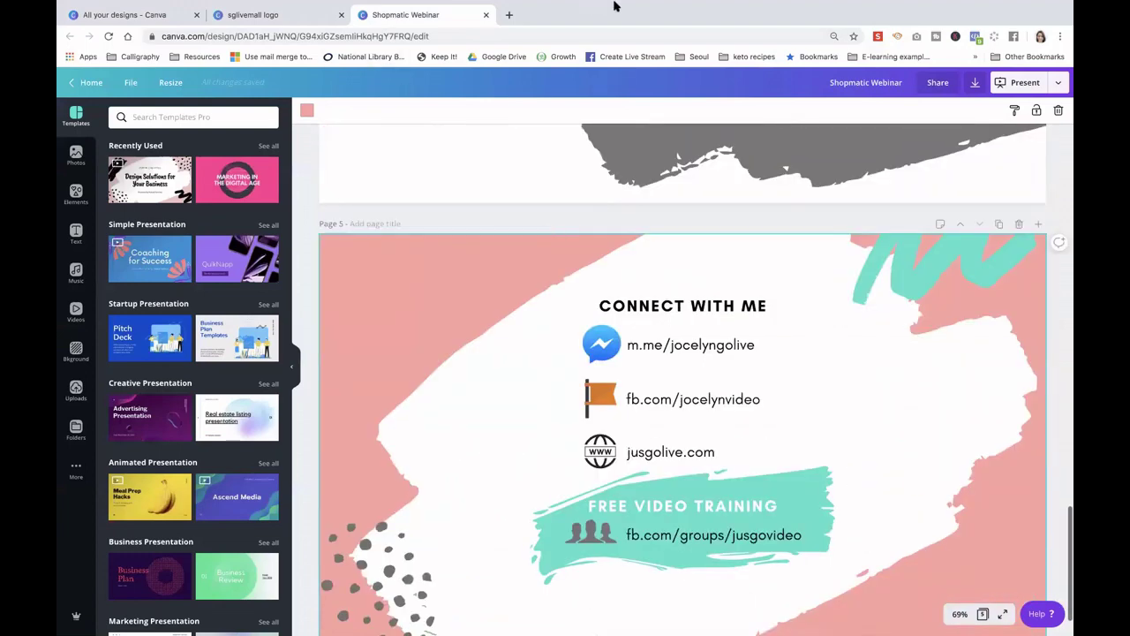
pyautogui.moveTo(546, 7)
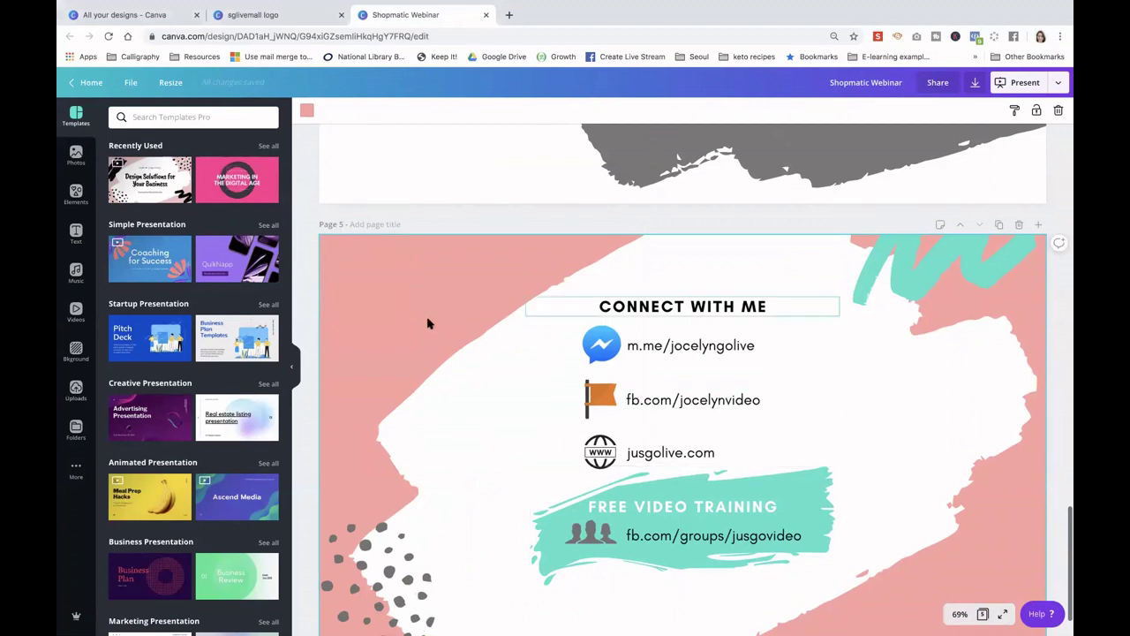
pyautogui.scroll(-2, 428, 324)
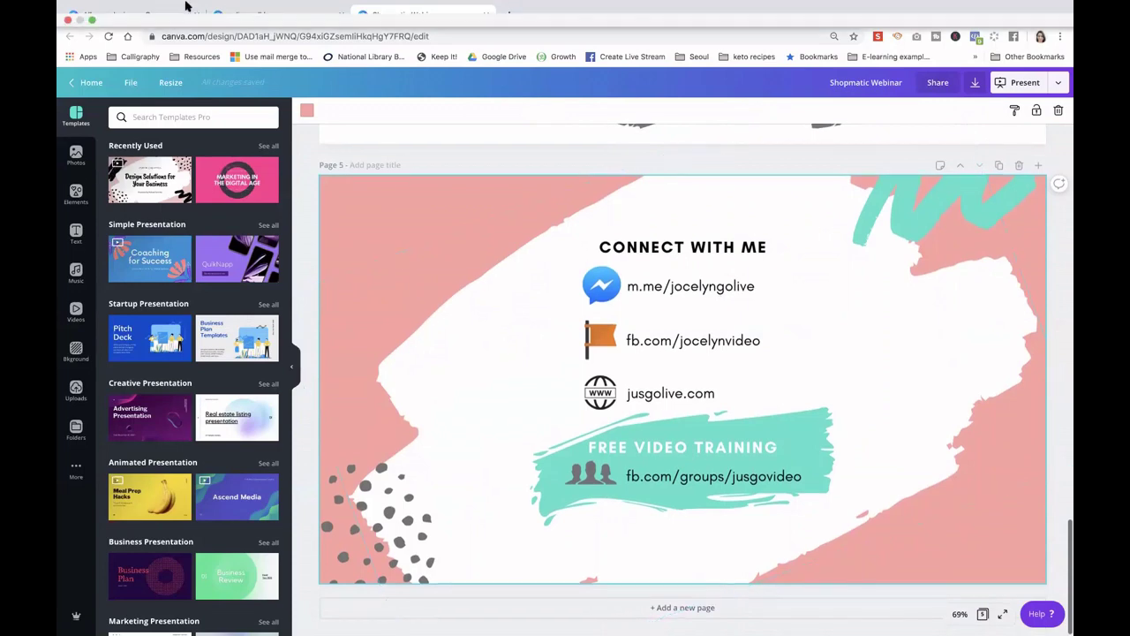
pyautogui.moveTo(185, 7)
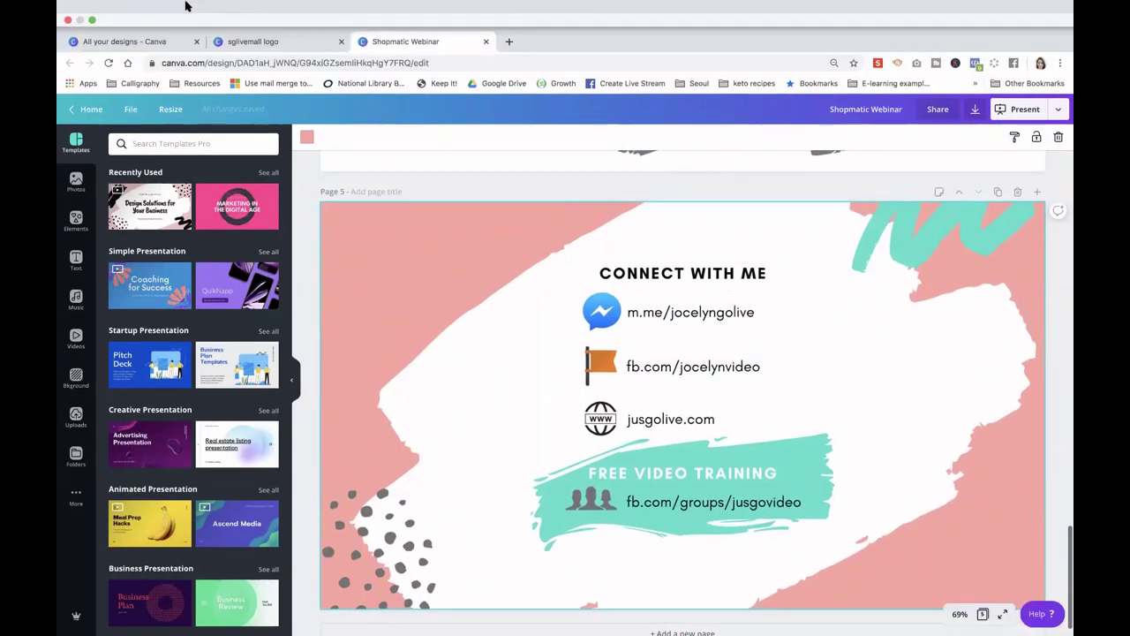
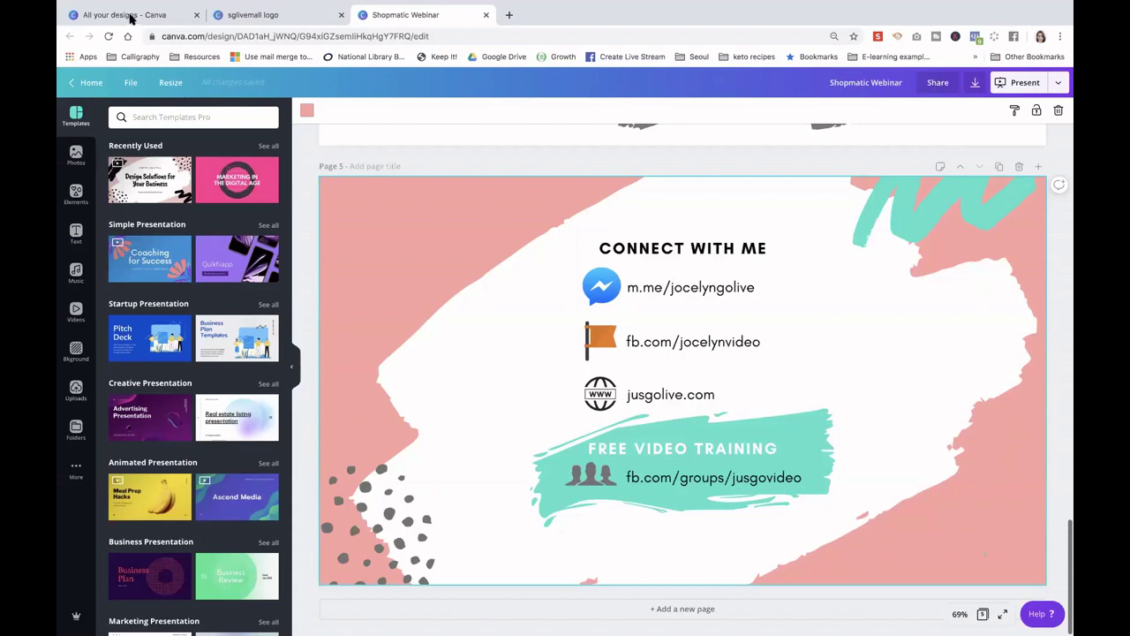
# Return to the All your designs tab and open the 'e-commerce onboarding' design
pyautogui.click(126, 13)
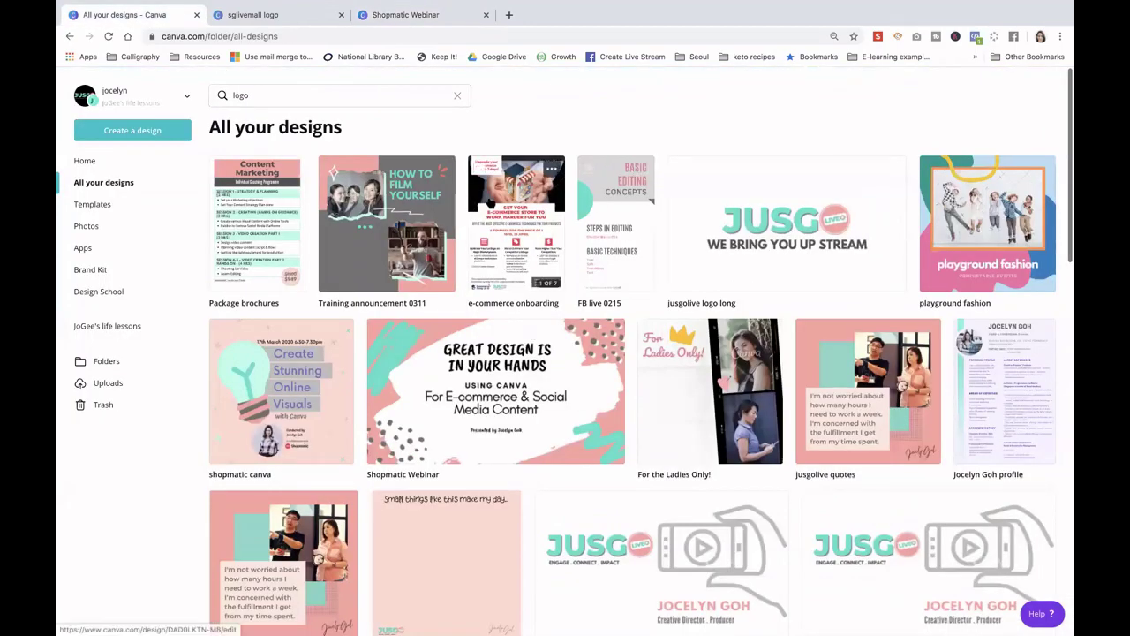
pyautogui.click(505, 207)
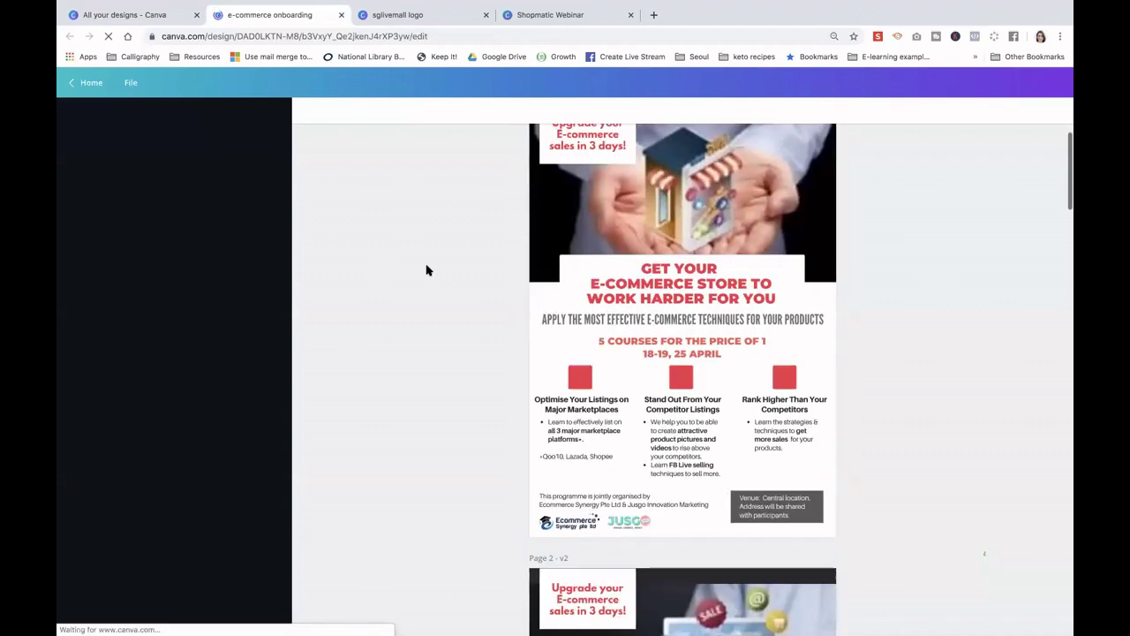
# Scroll through the e-commerce onboarding flyer pages, then go back to the All your designs tab
pyautogui.scroll(-2, 426, 270)
pyautogui.scroll(-2, 426, 269)
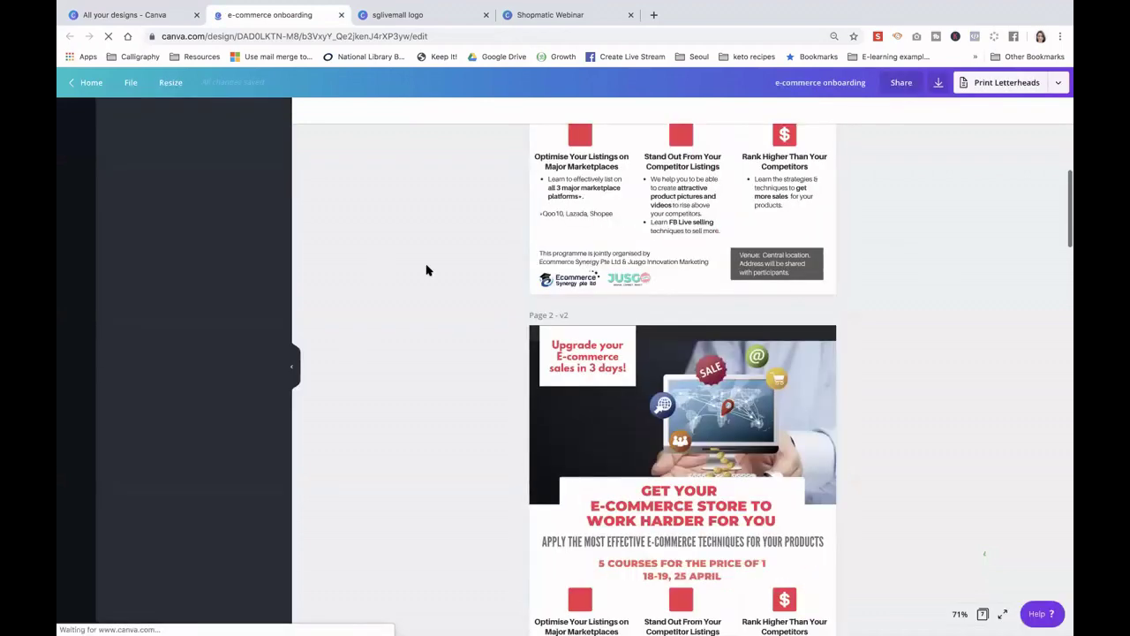
pyautogui.scroll(5, 386, 388)
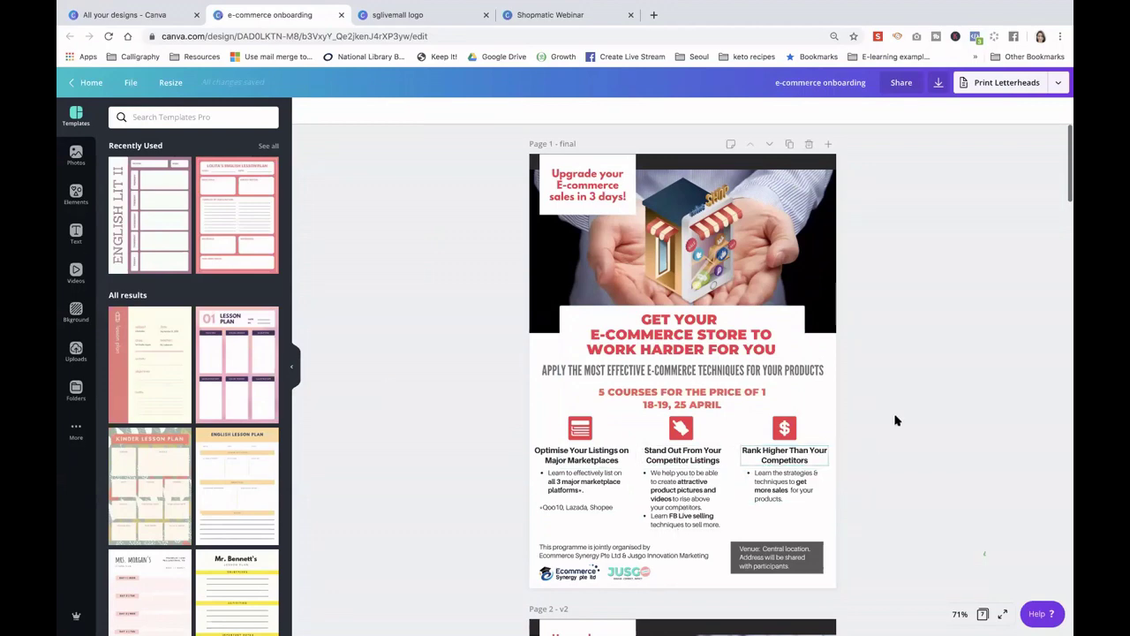
pyautogui.scroll(-2, 933, 364)
pyautogui.scroll(-10, 933, 364)
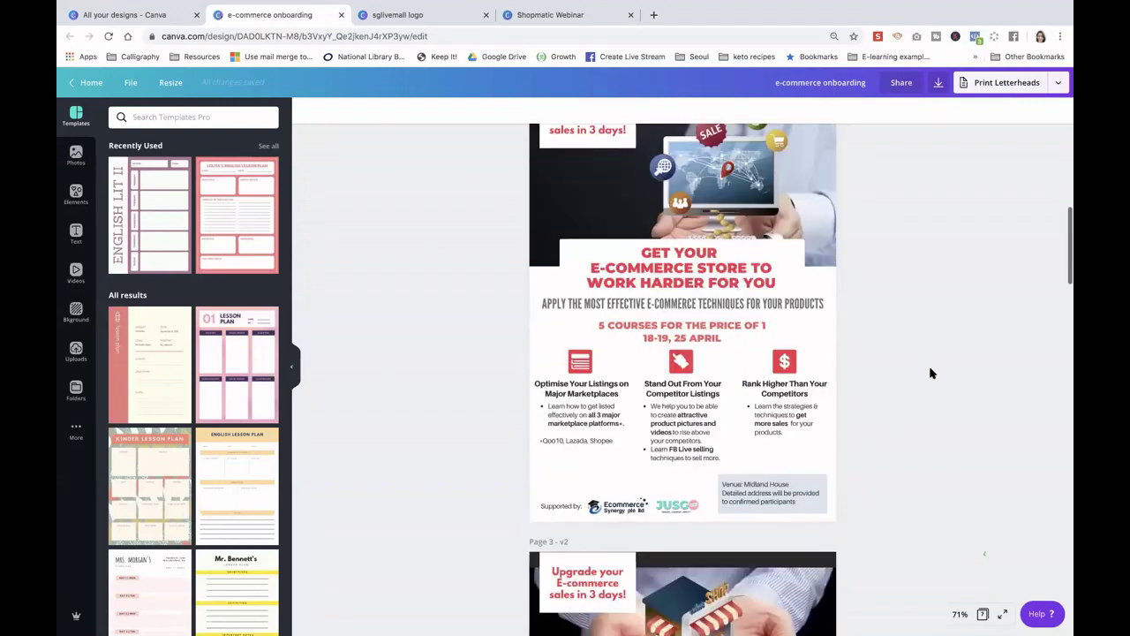
pyautogui.scroll(-12, 932, 372)
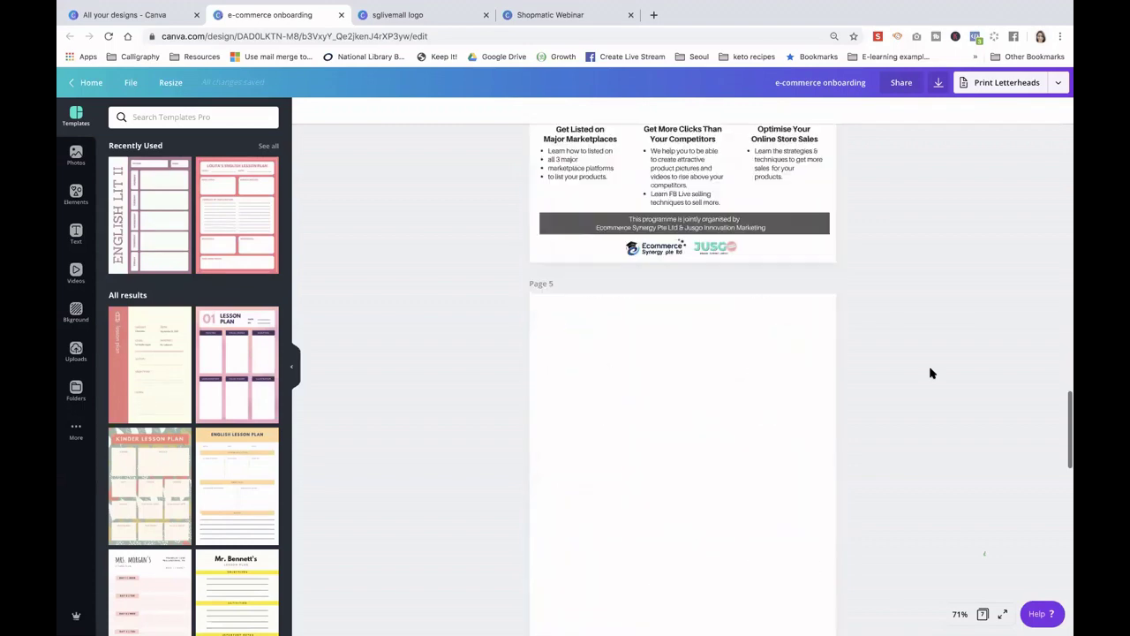
pyautogui.scroll(10, 931, 372)
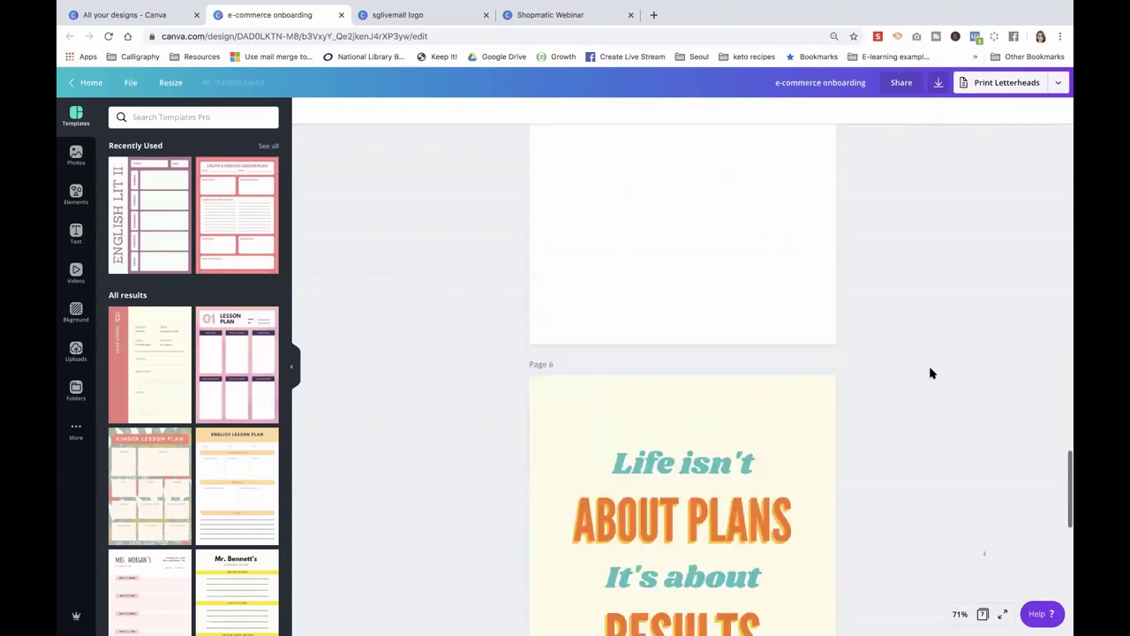
pyautogui.scroll(-12, 932, 373)
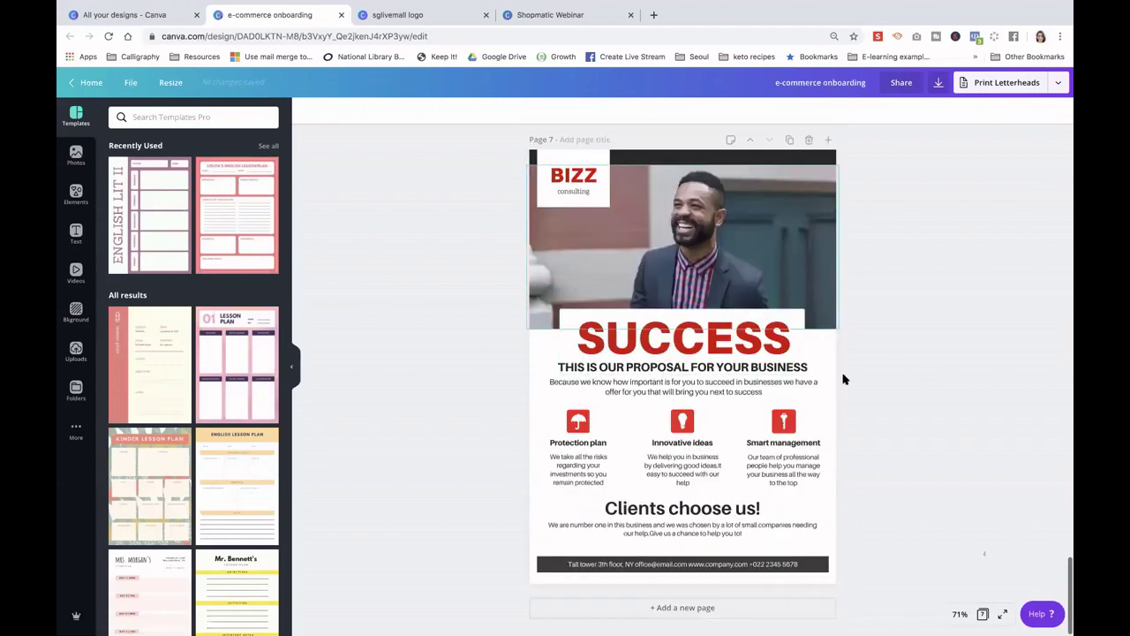
pyautogui.scroll(1, 844, 380)
pyautogui.scroll(20, 843, 380)
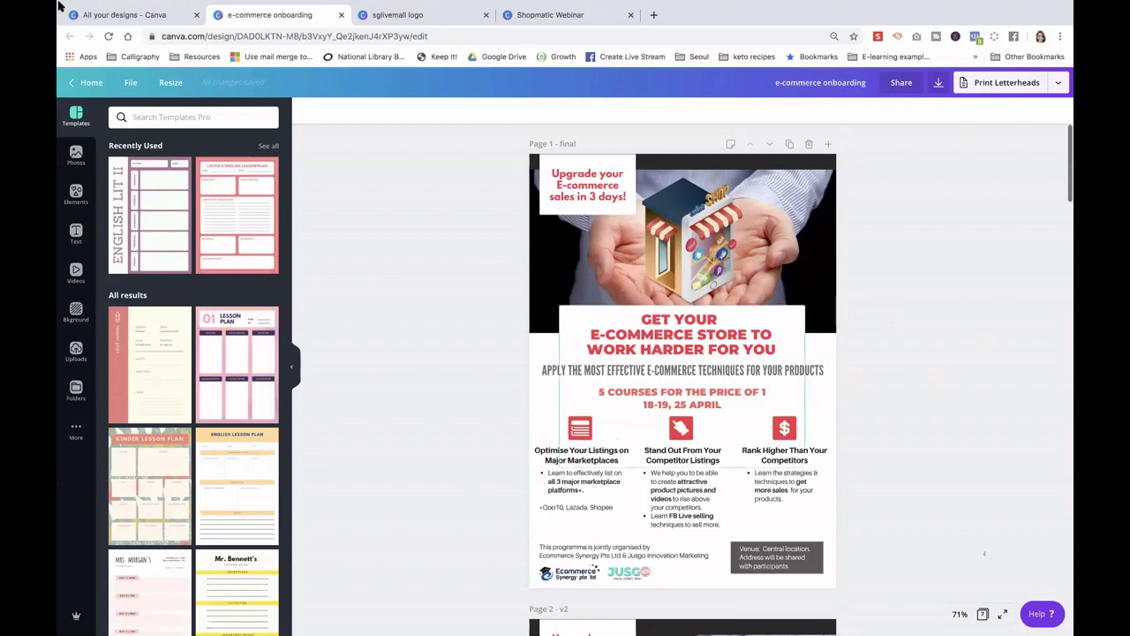
pyautogui.click(113, 17)
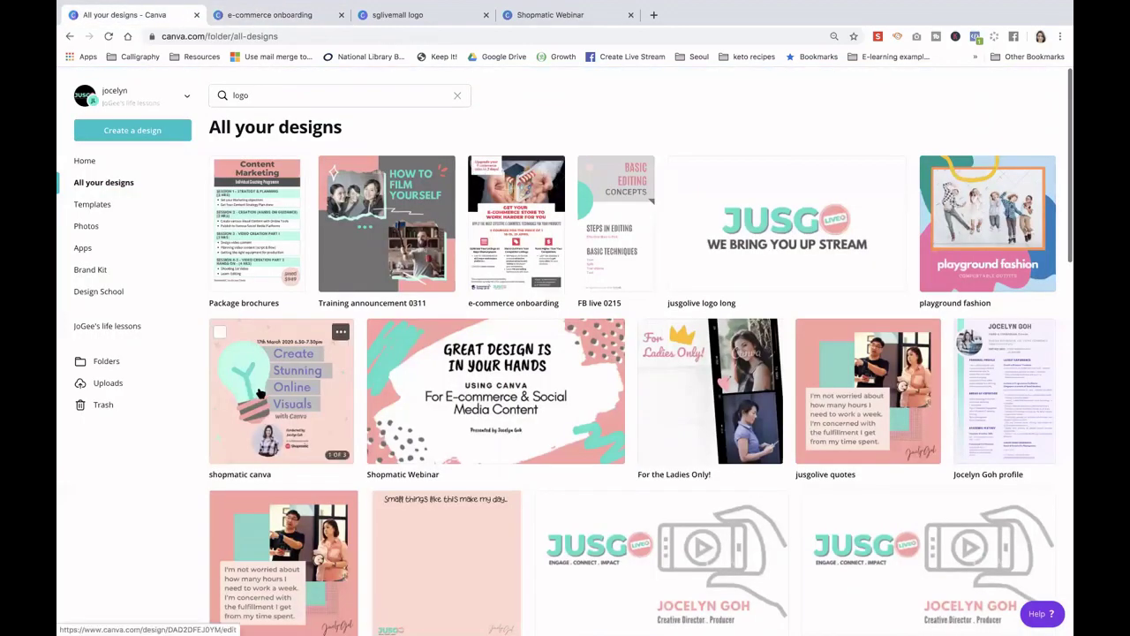
# Open the 'For the Ladies Only!' video design from the designs grid
pyautogui.click(639, 381)
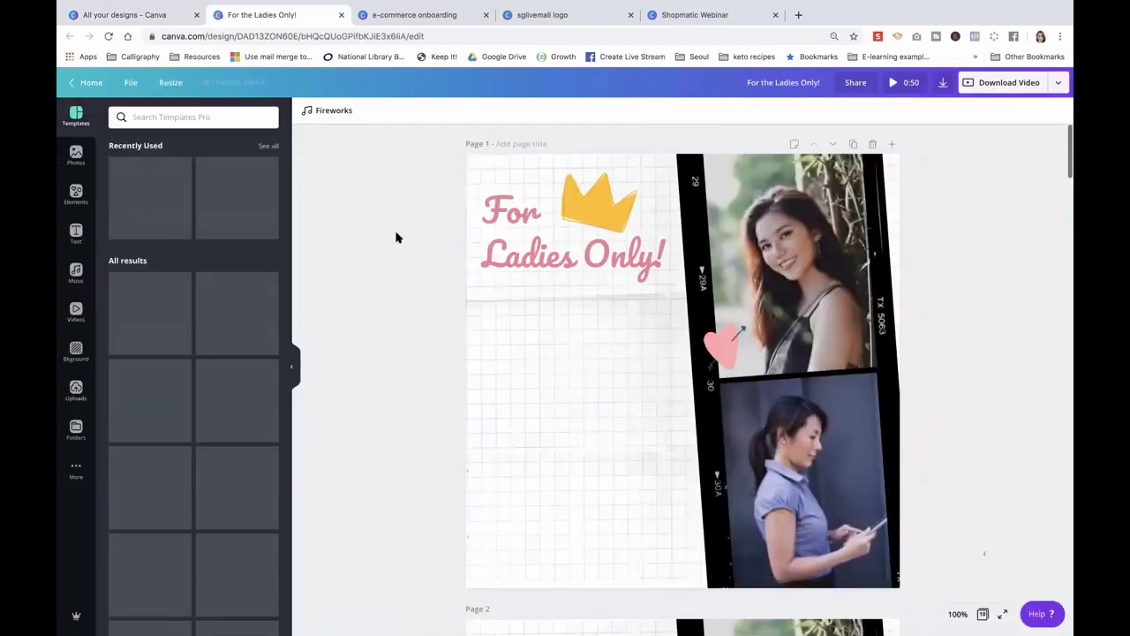
# Scroll down through the For the Ladies Only! video pages
pyautogui.scroll(-1, 397, 238)
pyautogui.scroll(-5, 397, 237)
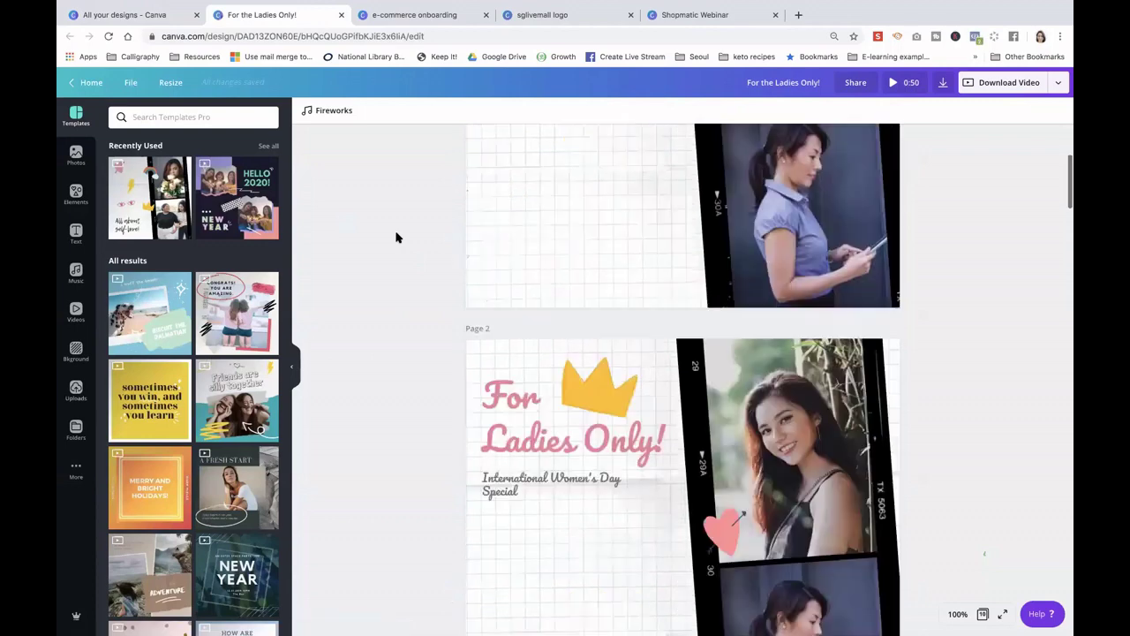
pyautogui.scroll(-15, 397, 238)
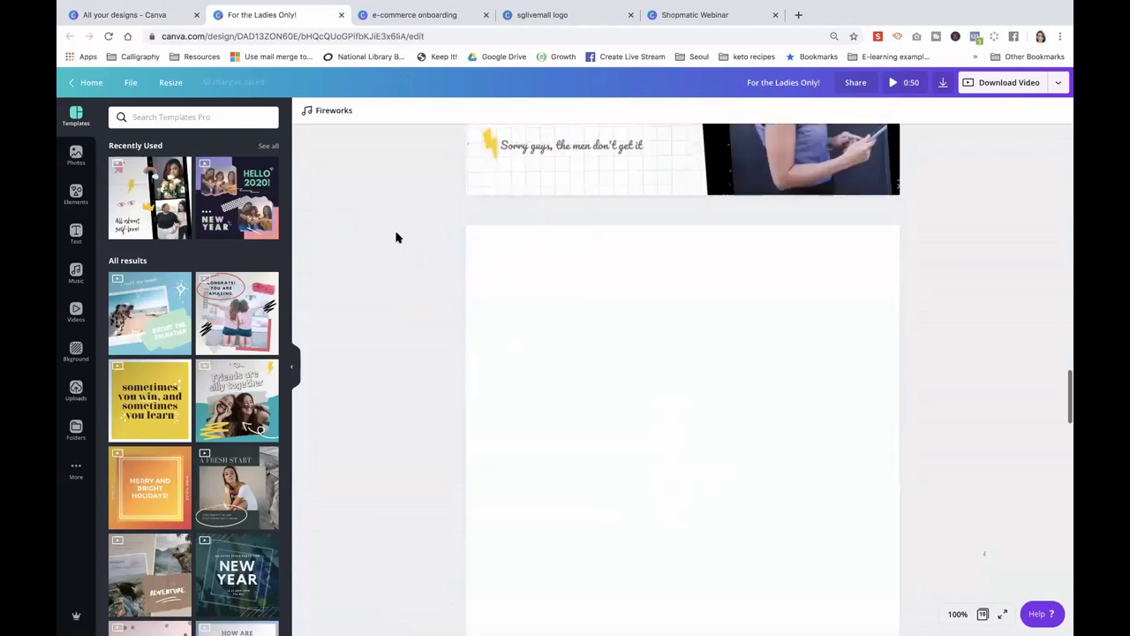
pyautogui.scroll(-3, 396, 237)
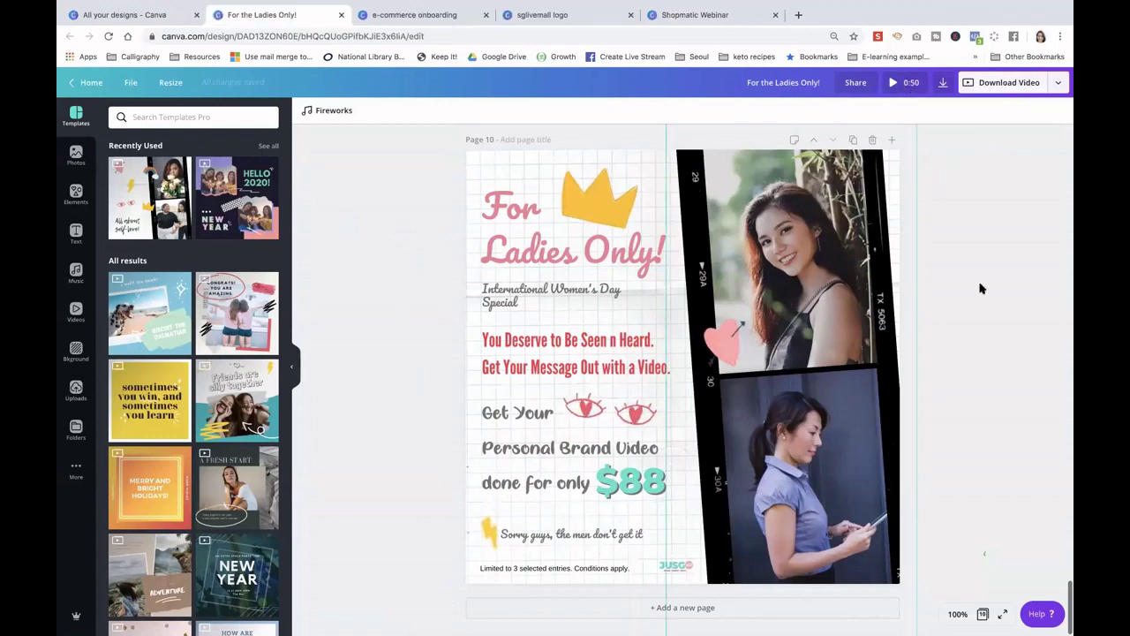
pyautogui.scroll(20, 980, 288)
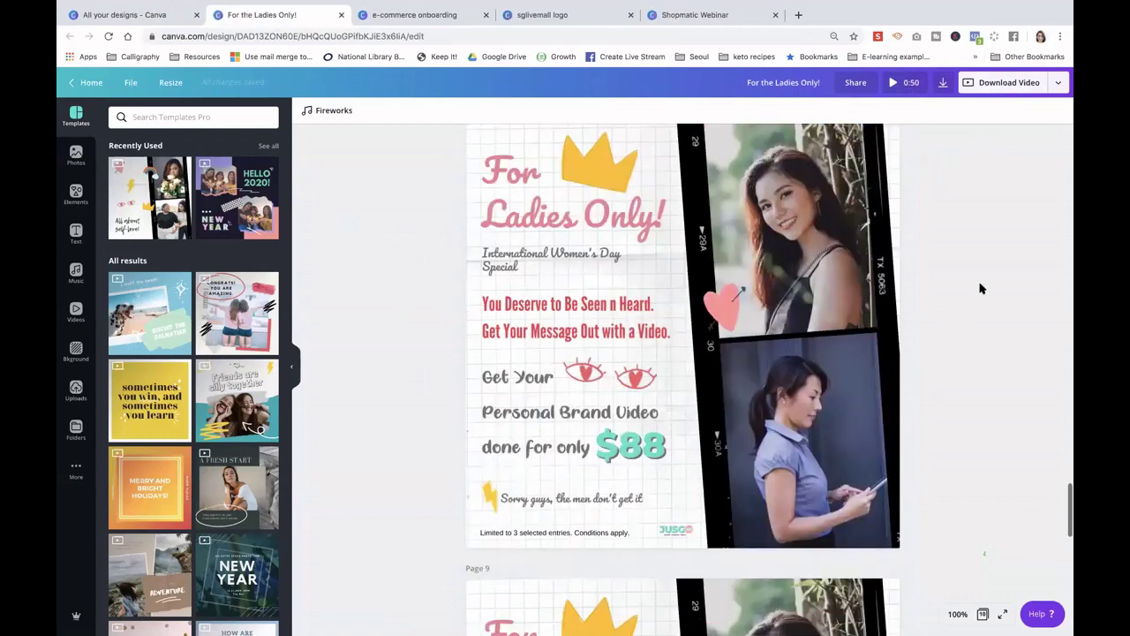
pyautogui.scroll(4, 980, 288)
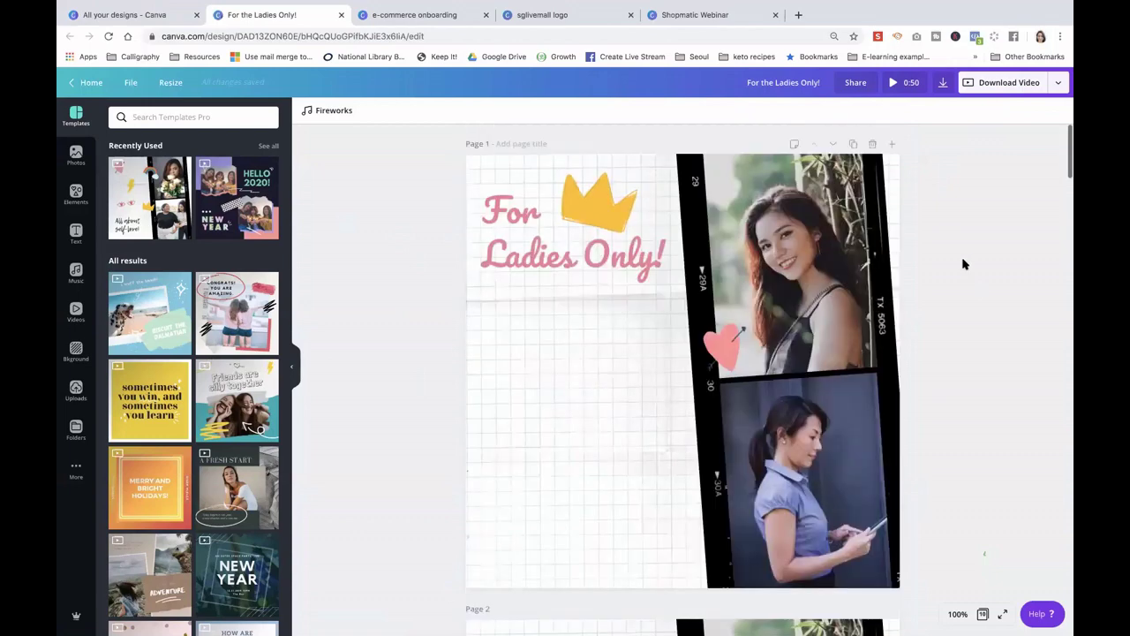
pyautogui.scroll(-1, 959, 267)
# Scroll back to the first page and show the Download Video publish options
pyautogui.scroll(1, 960, 301)
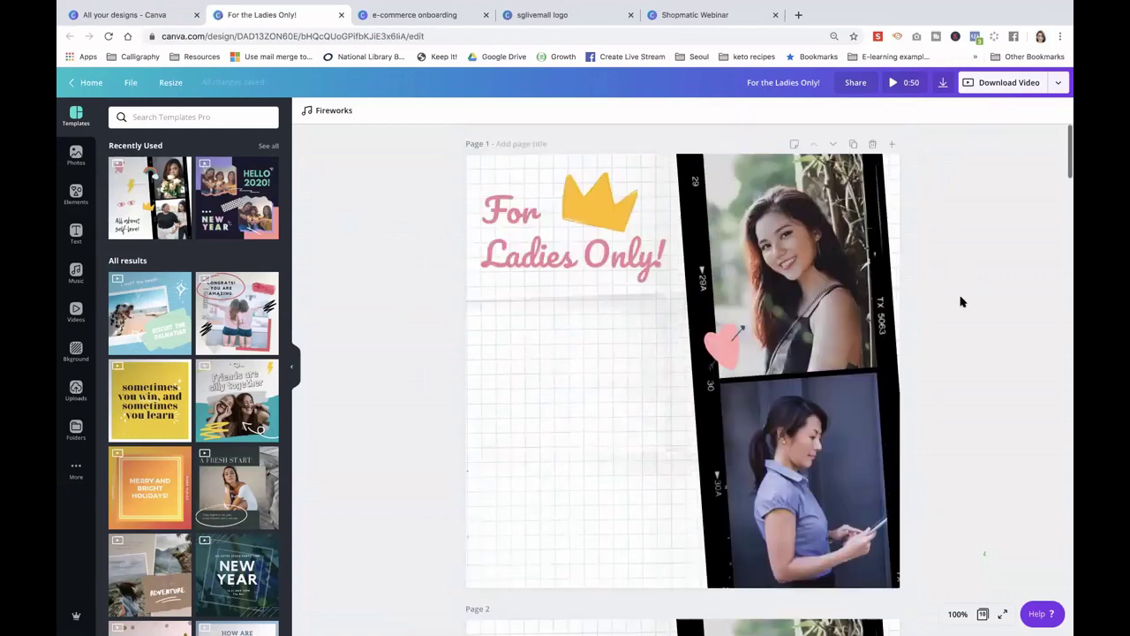
pyautogui.scroll(-20, 960, 301)
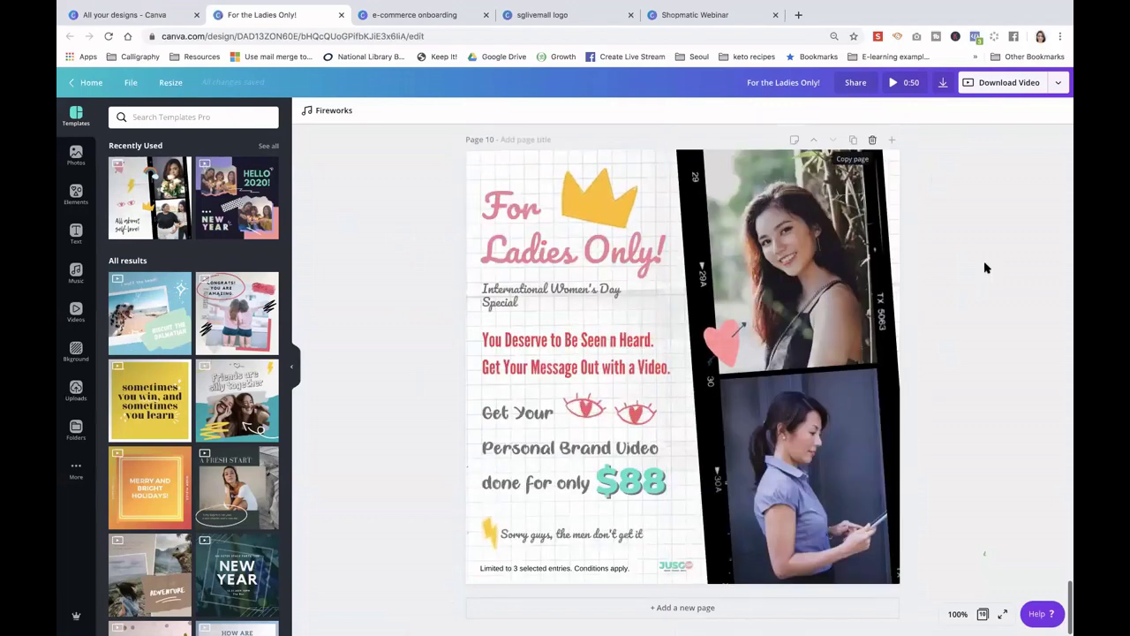
pyautogui.scroll(3, 1033, 380)
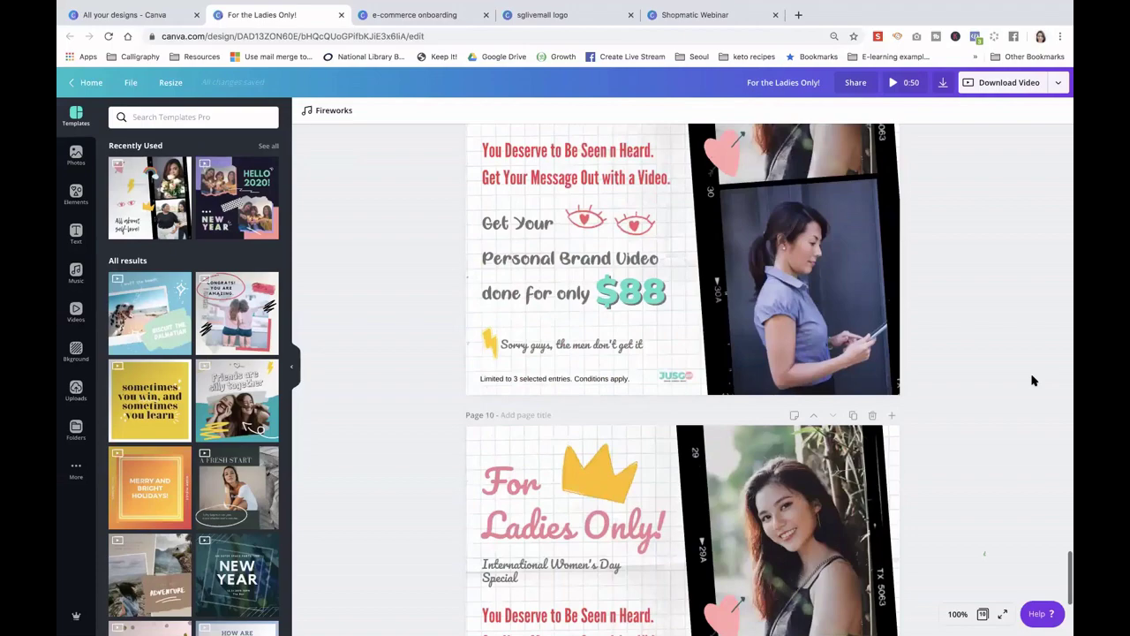
pyautogui.scroll(4, 1033, 379)
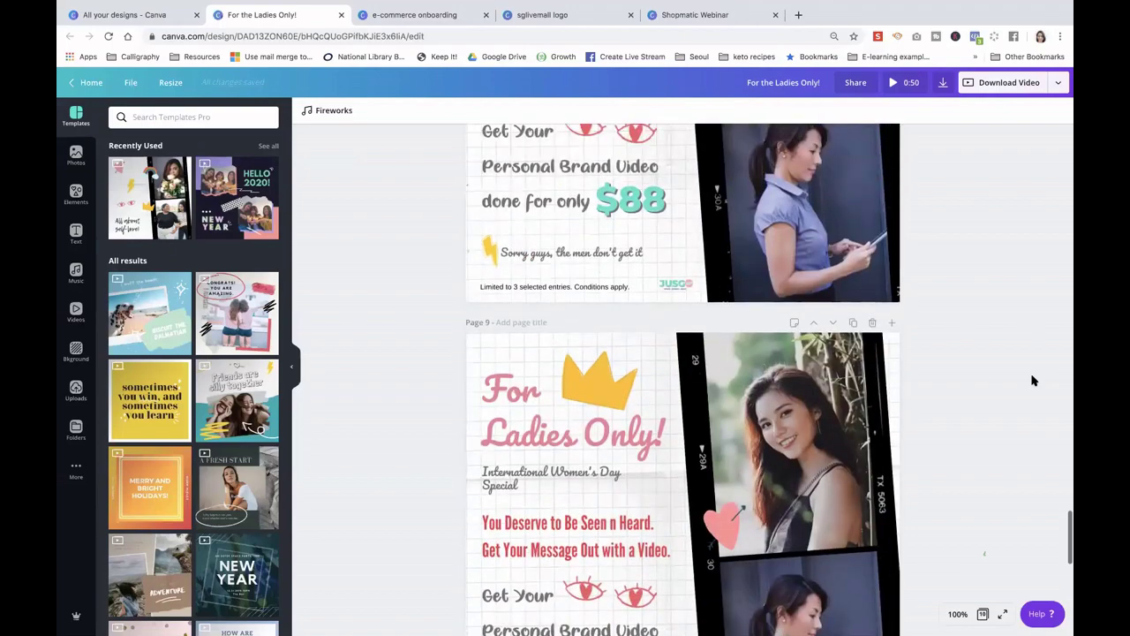
pyautogui.scroll(15, 1033, 380)
pyautogui.scroll(1, 1033, 380)
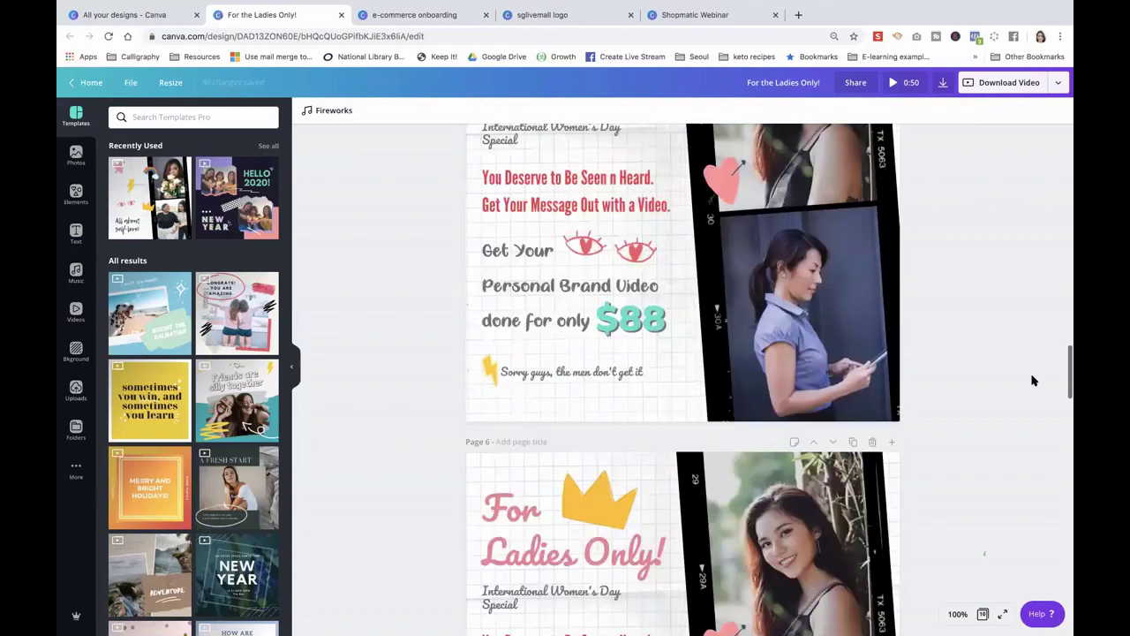
pyautogui.click(1058, 82)
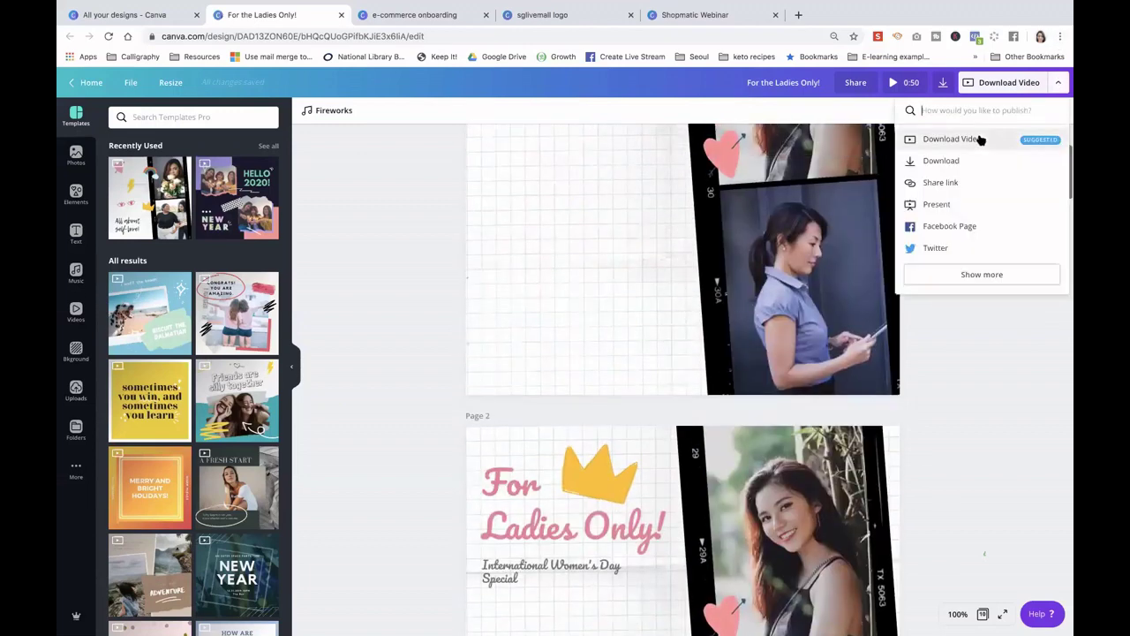
# Open the Animation settings from Show more in the publish menu
pyautogui.click(957, 279)
pyautogui.scroll(-2, 971, 212)
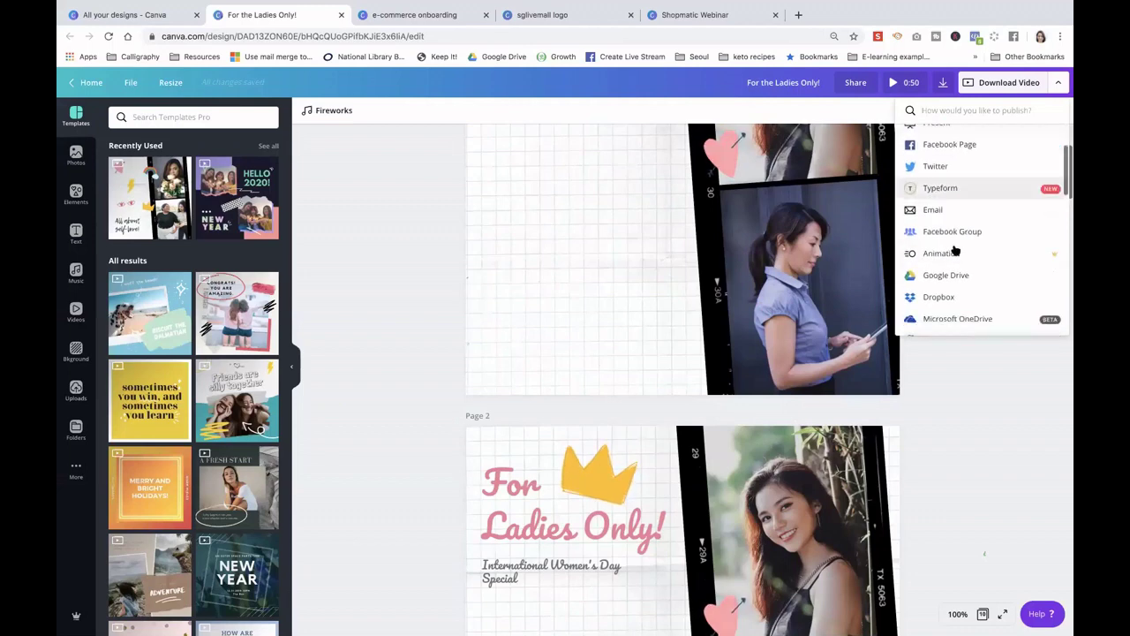
pyautogui.click(954, 226)
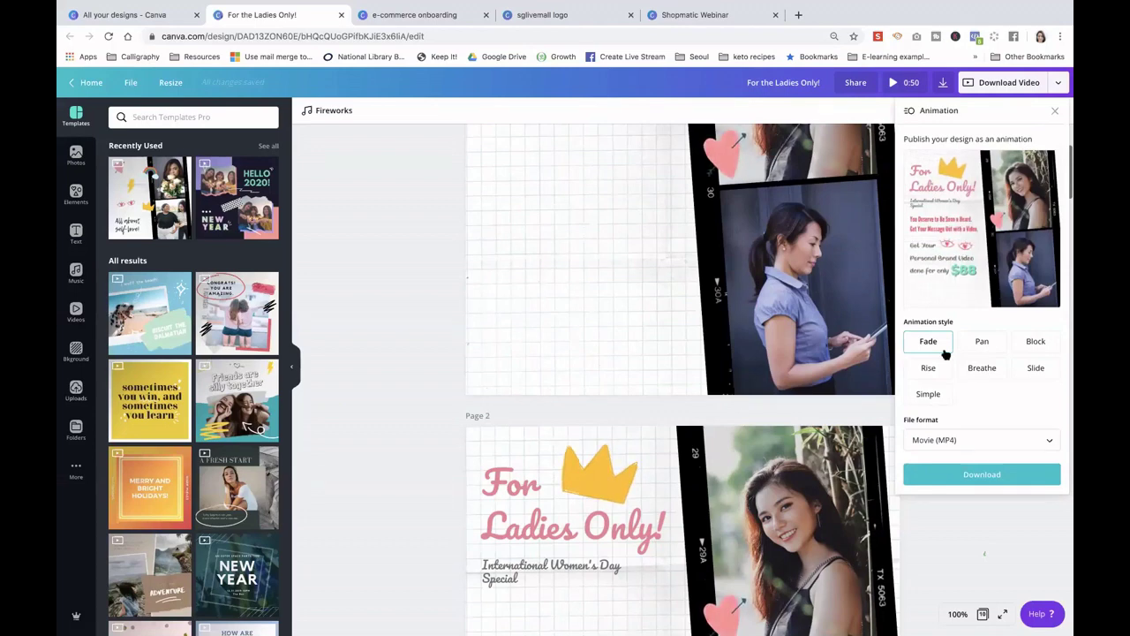
# Apply the Simple animation style, settling on Slow timing after trying Medium
pyautogui.click(929, 393)
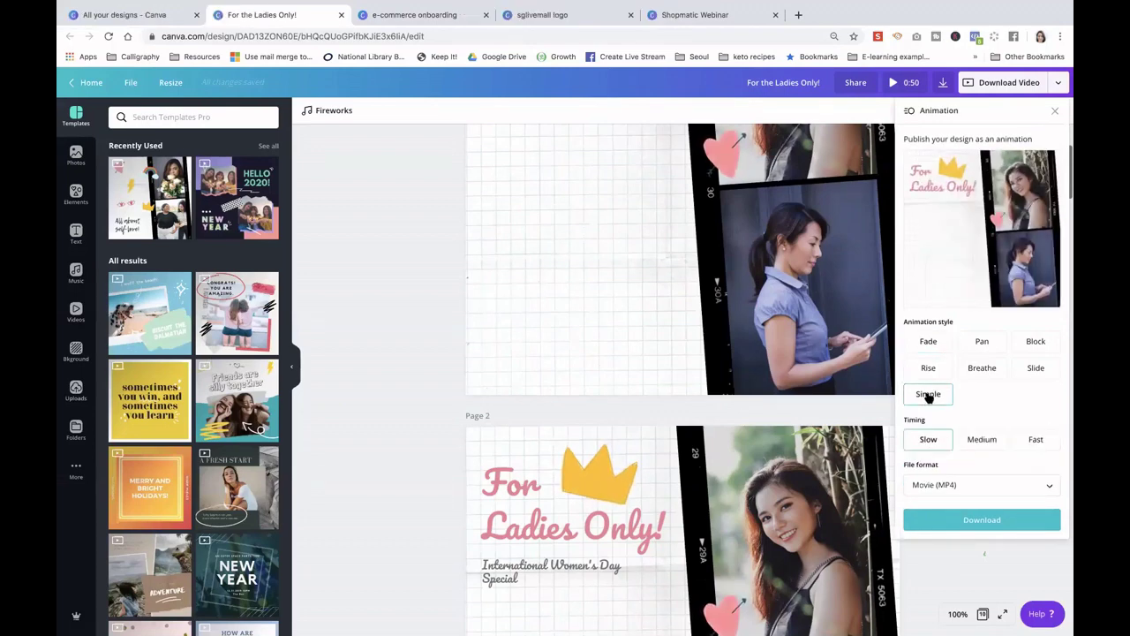
pyautogui.click(975, 441)
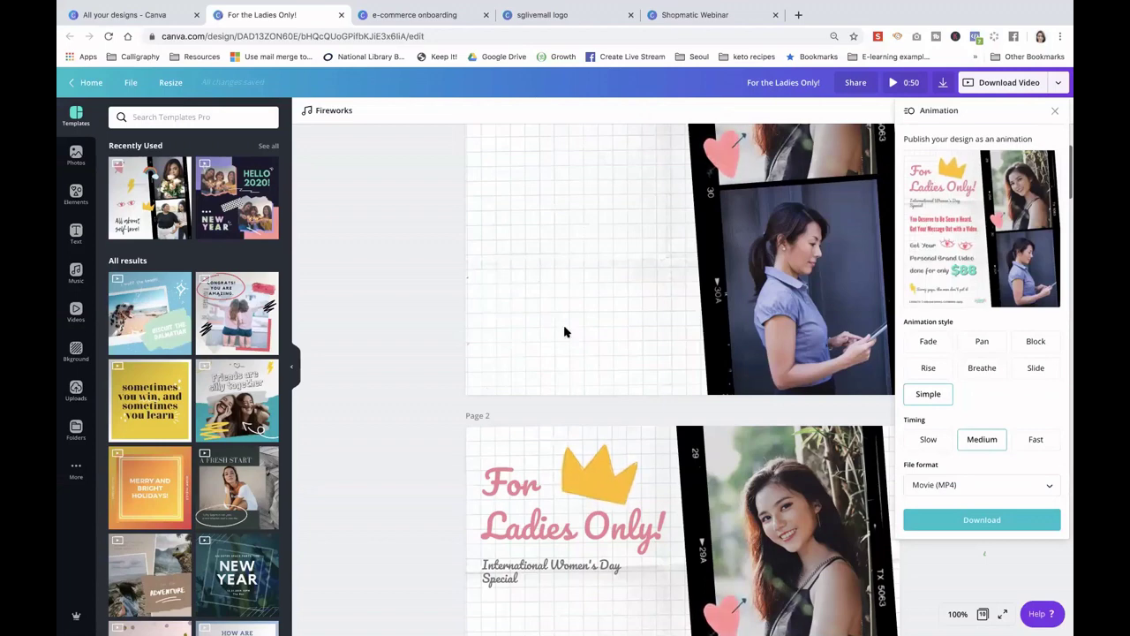
pyautogui.click(938, 445)
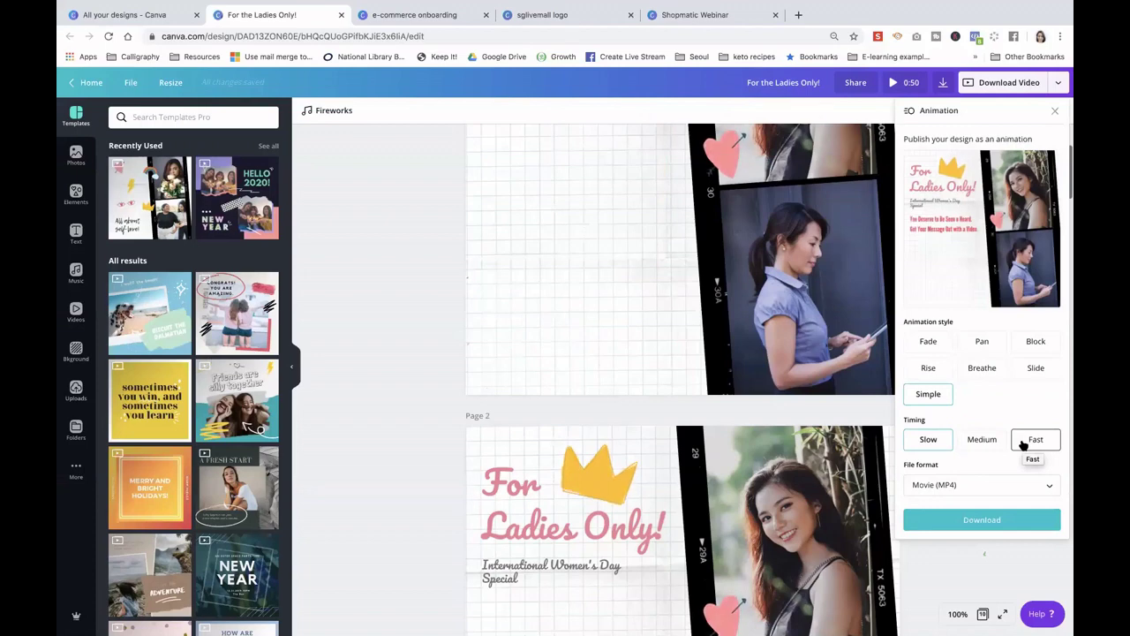
# Close the animation settings and scroll the pages down to page 3
pyautogui.click(1056, 110)
pyautogui.scroll(2, 427, 294)
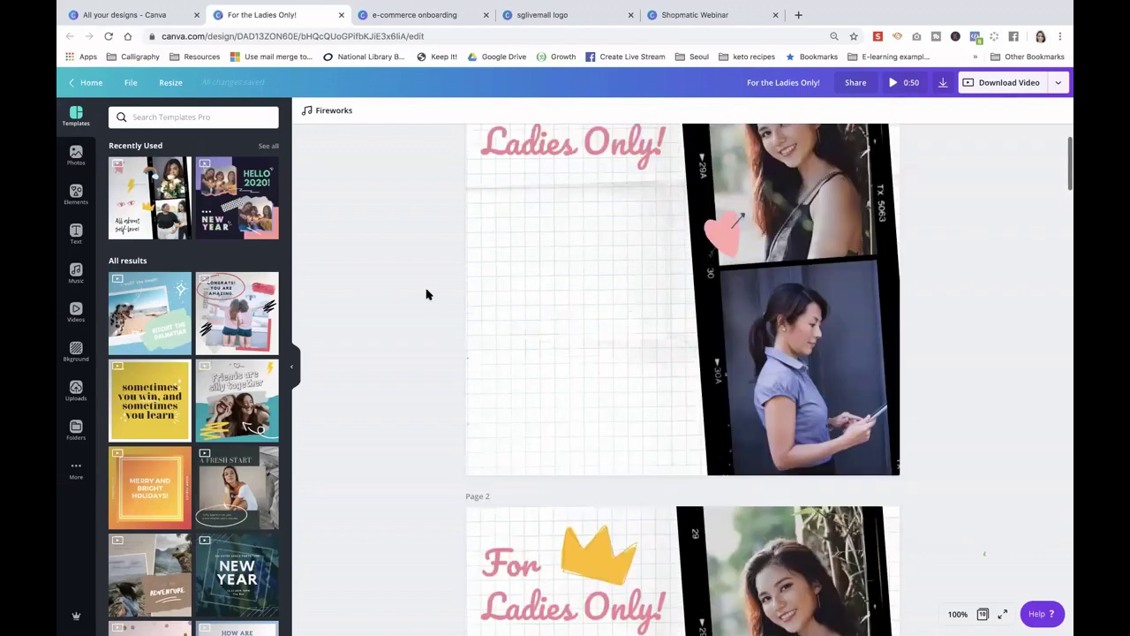
pyautogui.scroll(3, 426, 294)
pyautogui.scroll(-10, 426, 294)
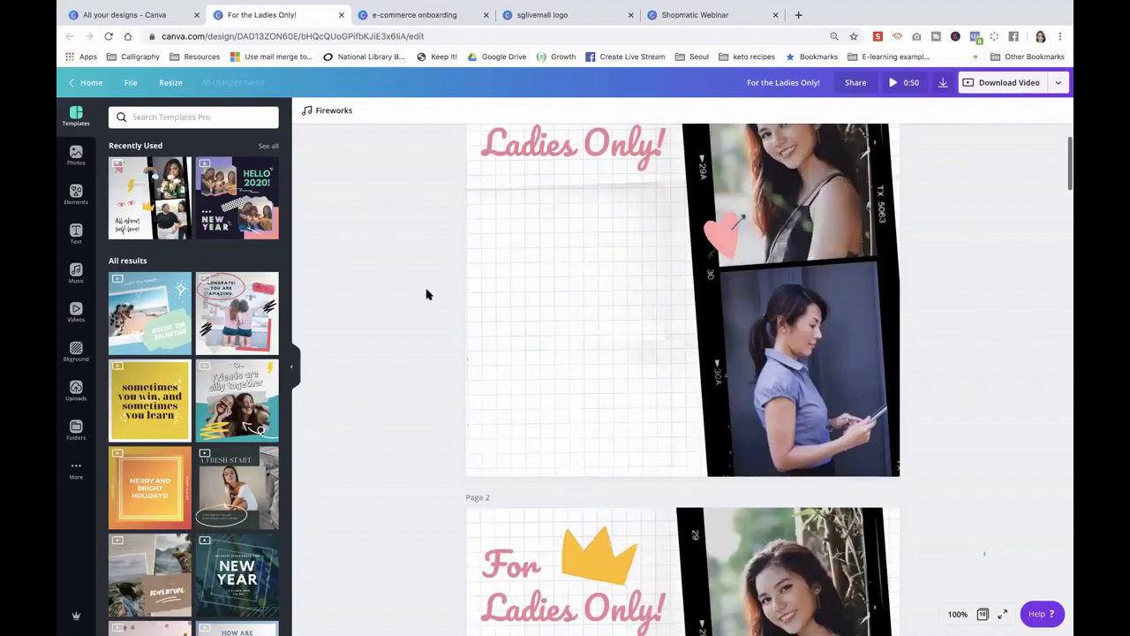
pyautogui.scroll(-10, 426, 294)
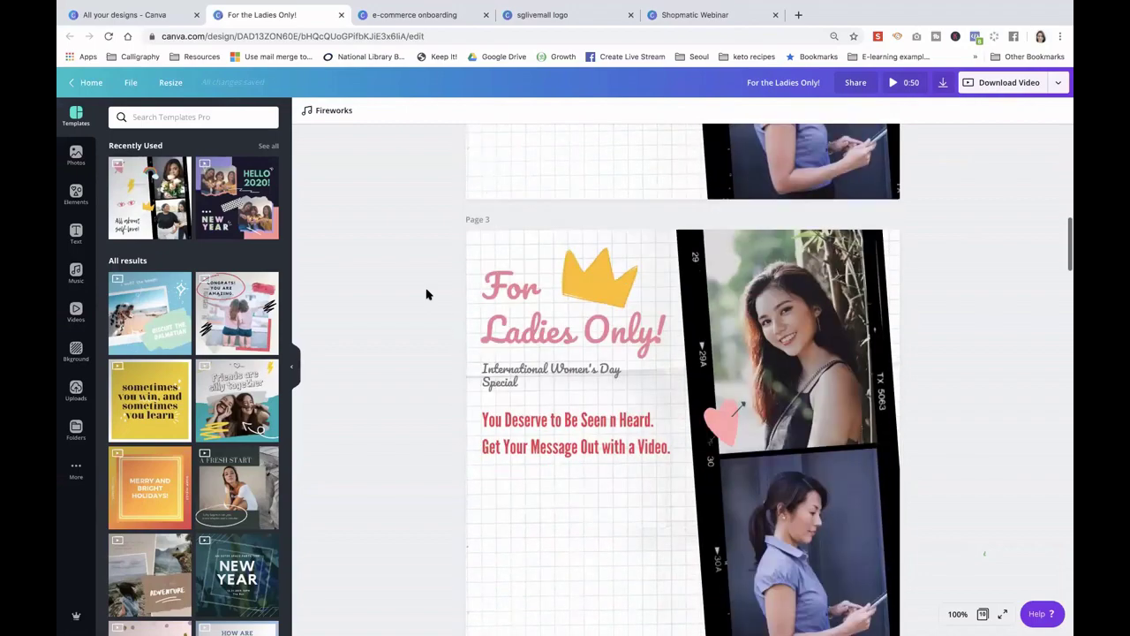